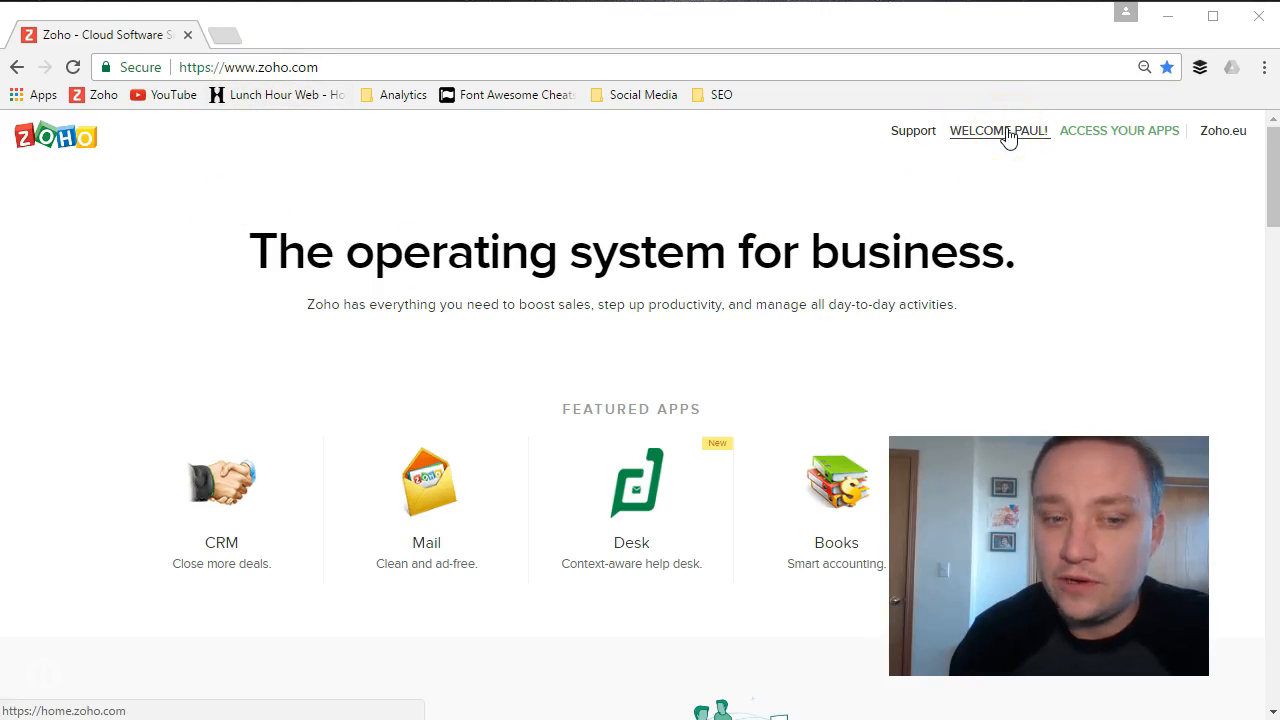
# - Find Invoice among the Finance apps on the Zoho home page and access Zoho Invoice through its free sign-up
pyautogui.scroll(-2, 148, 475)
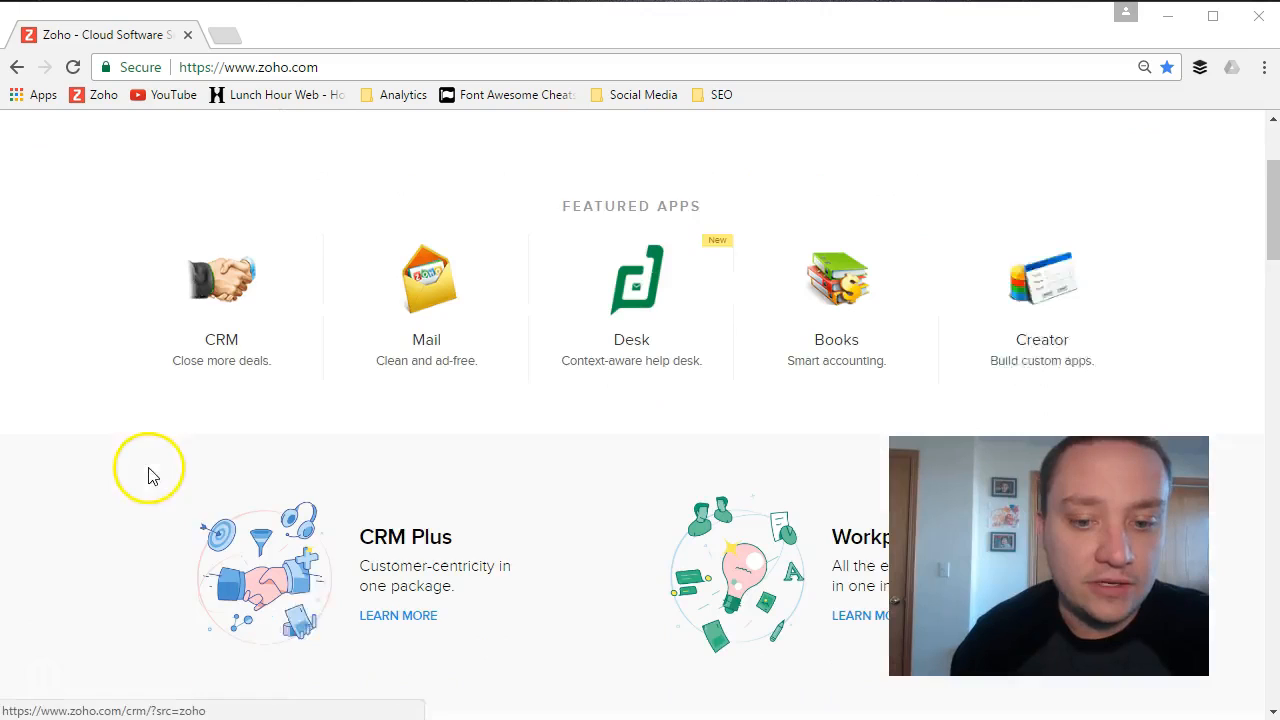
pyautogui.scroll(-1, 160, 450)
pyautogui.scroll(-4, 200, 423)
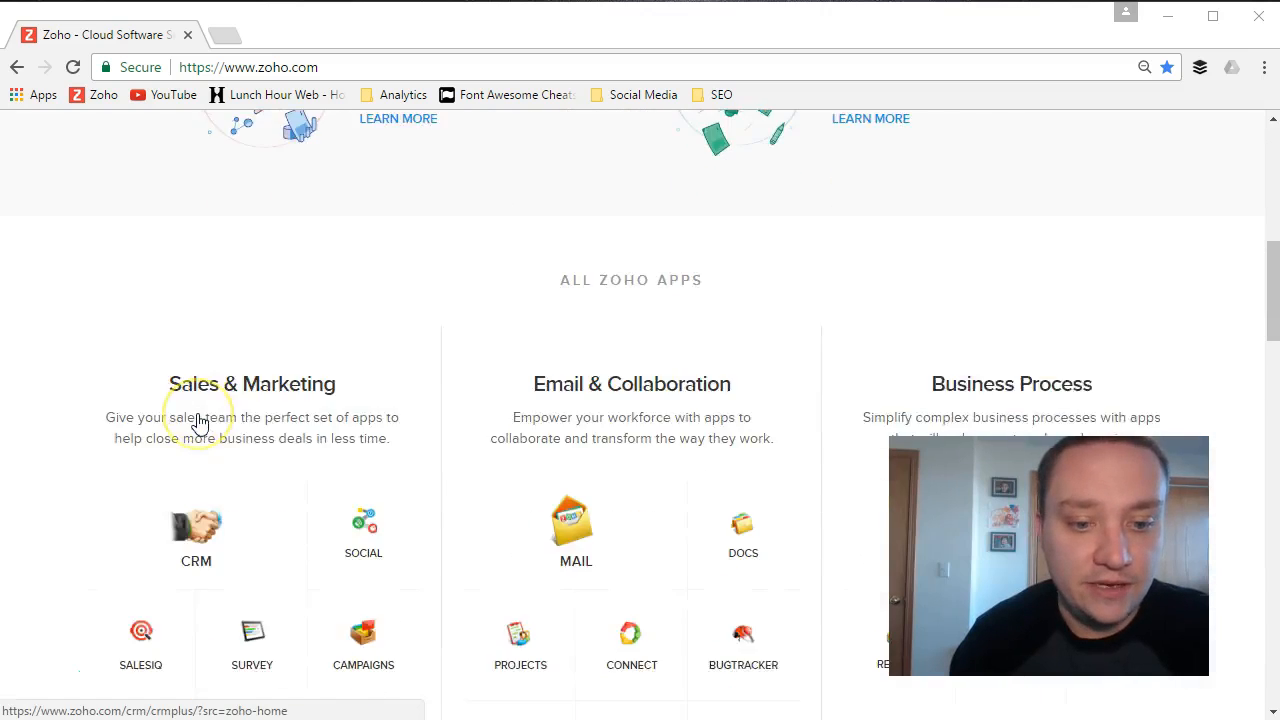
pyautogui.scroll(-3, 200, 423)
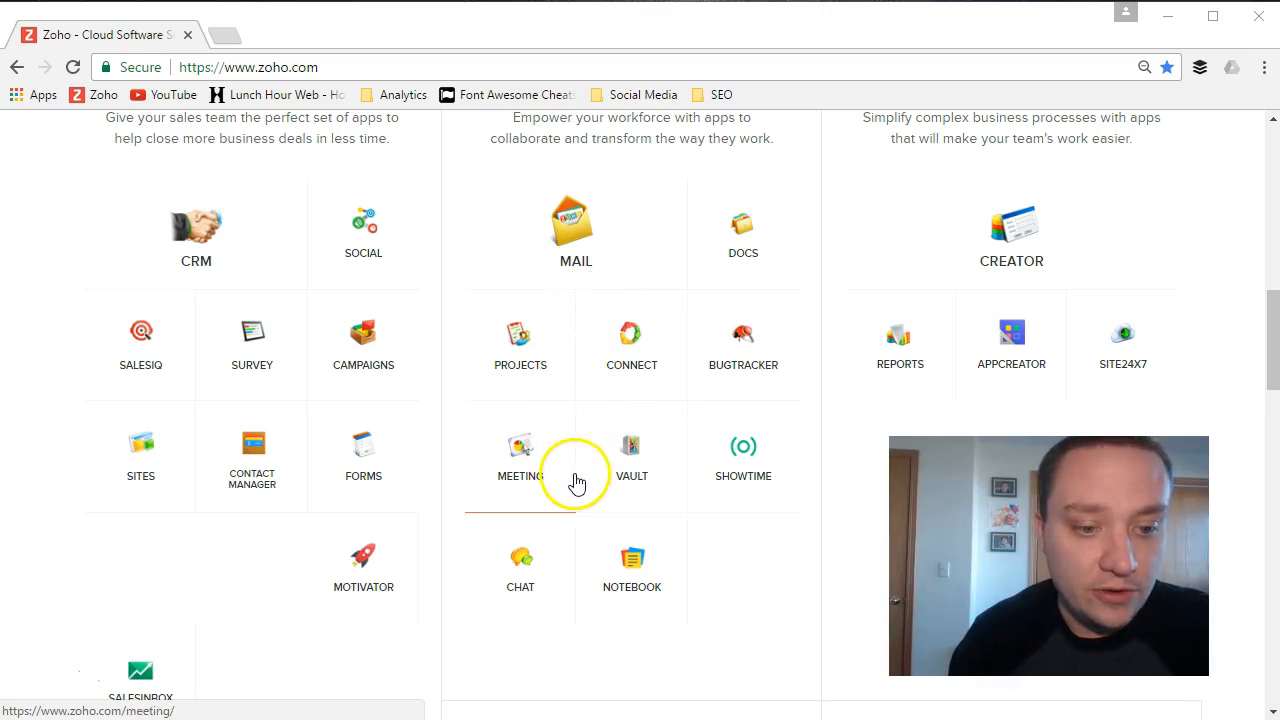
pyautogui.scroll(-2, 640, 530)
pyautogui.scroll(-2, 668, 552)
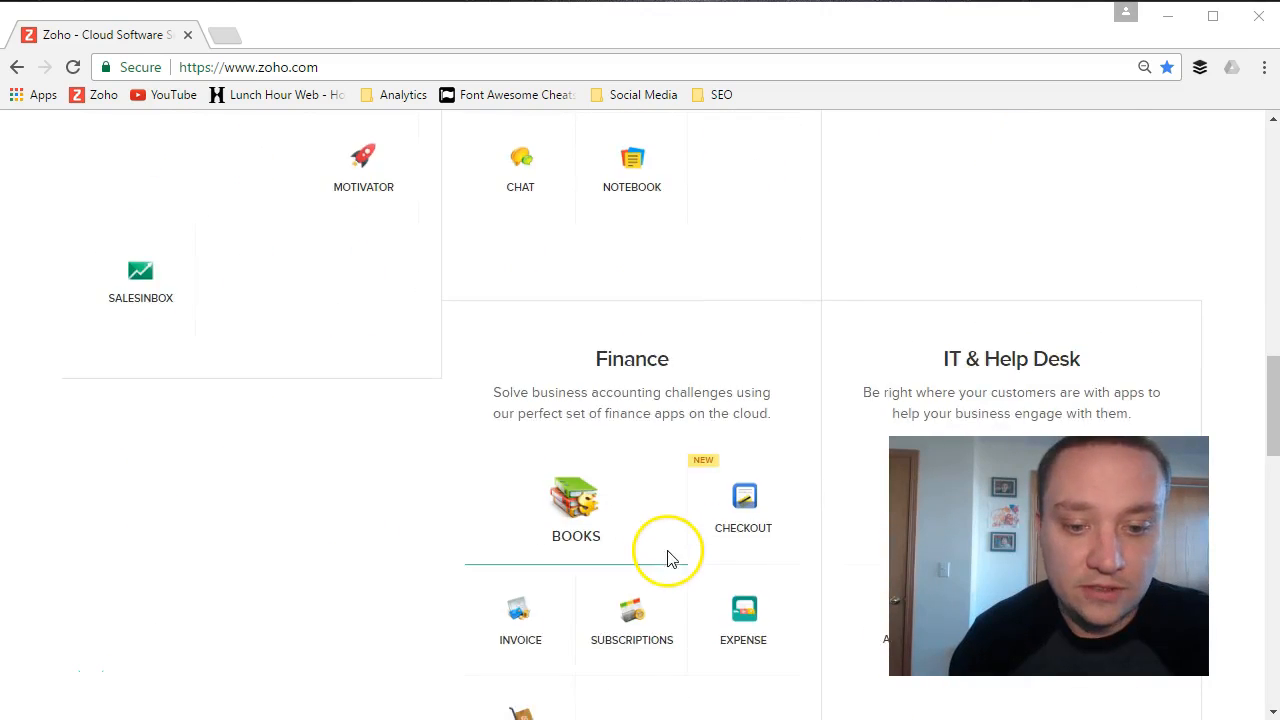
pyautogui.scroll(-1, 600, 550)
pyautogui.click(518, 532)
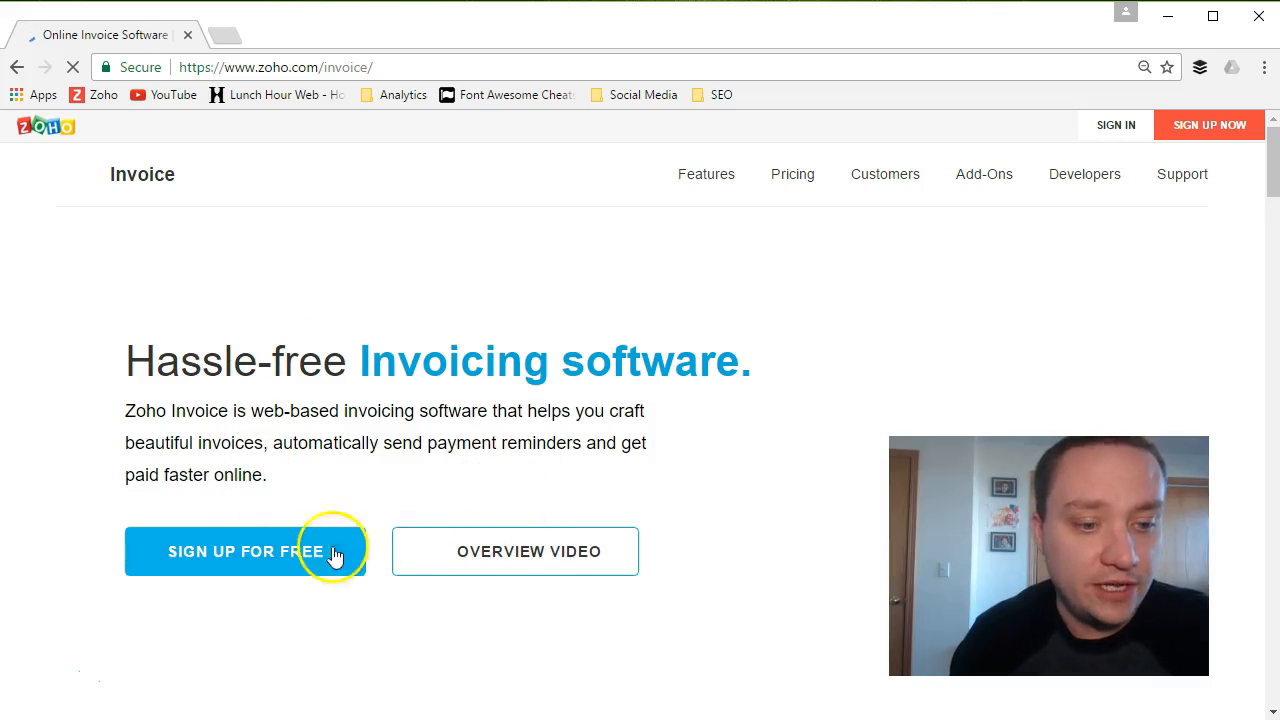
pyautogui.click(205, 565)
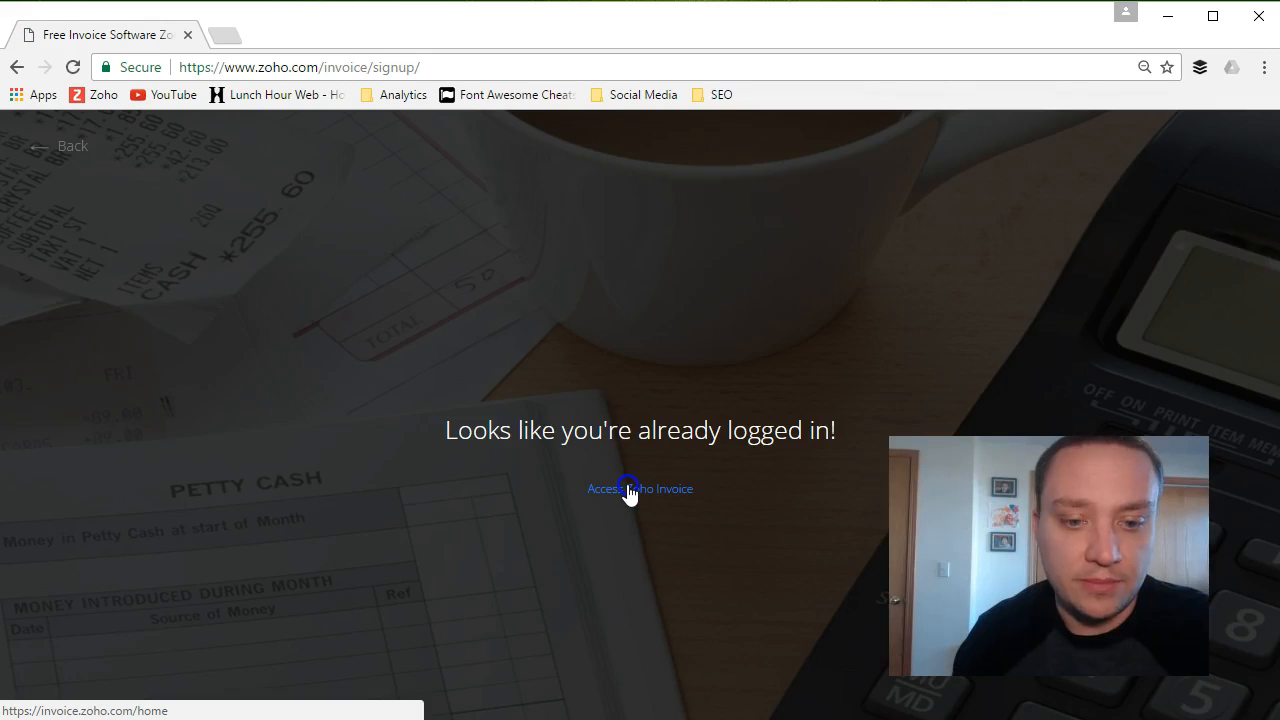
pyautogui.click(627, 488)
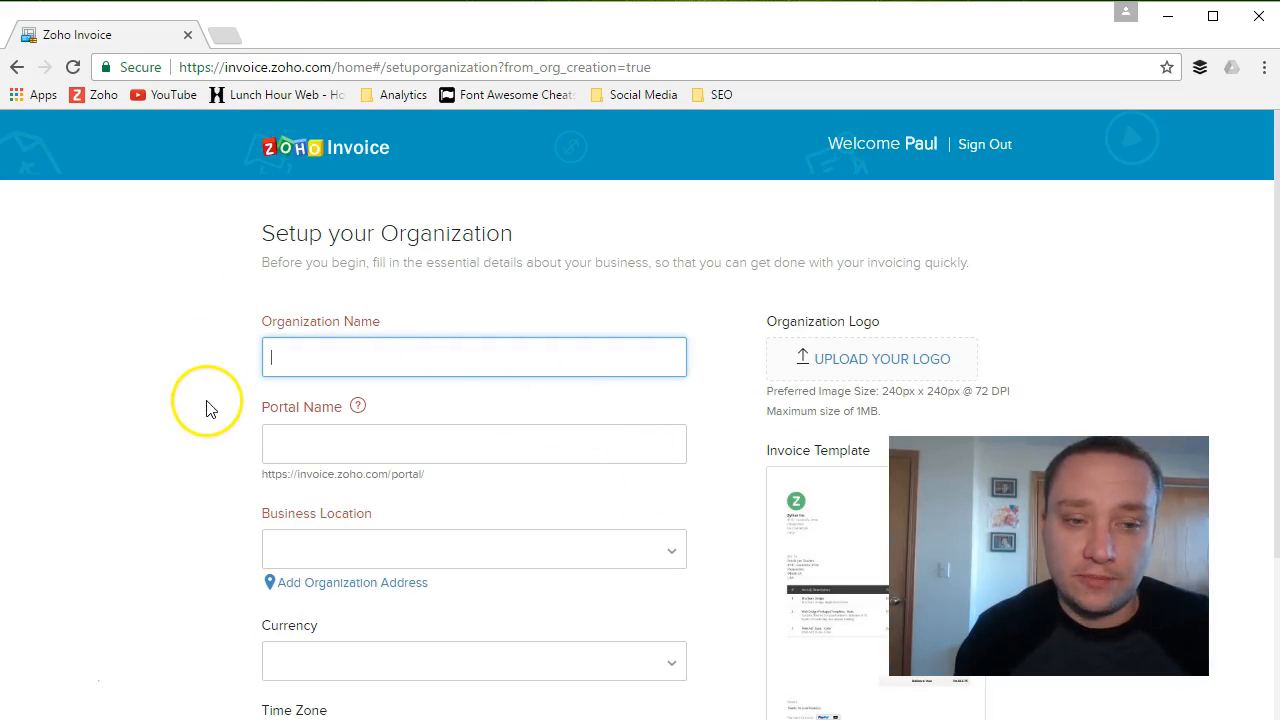
# - Enter LunchHourWeb as the organization name, with lunchhourweb as the portal name, and set the business location to U.S.A
pyautogui.click(375, 350)
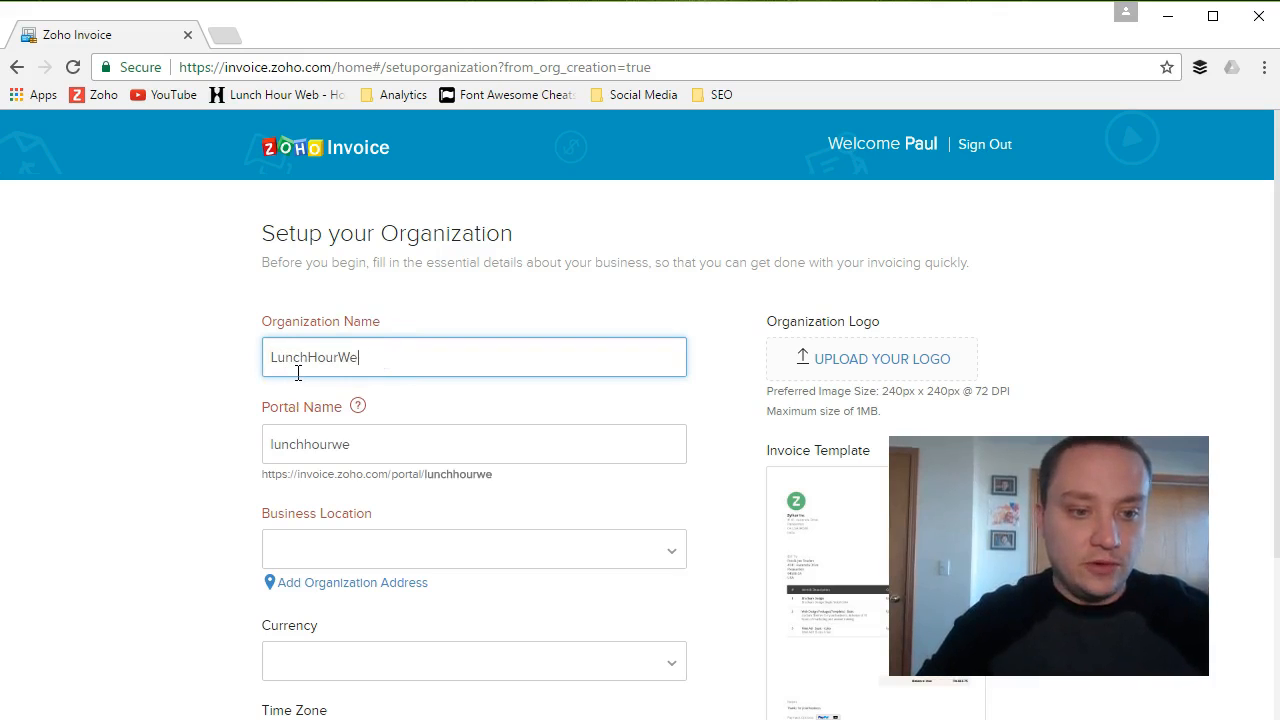
pyautogui.press('Tab')
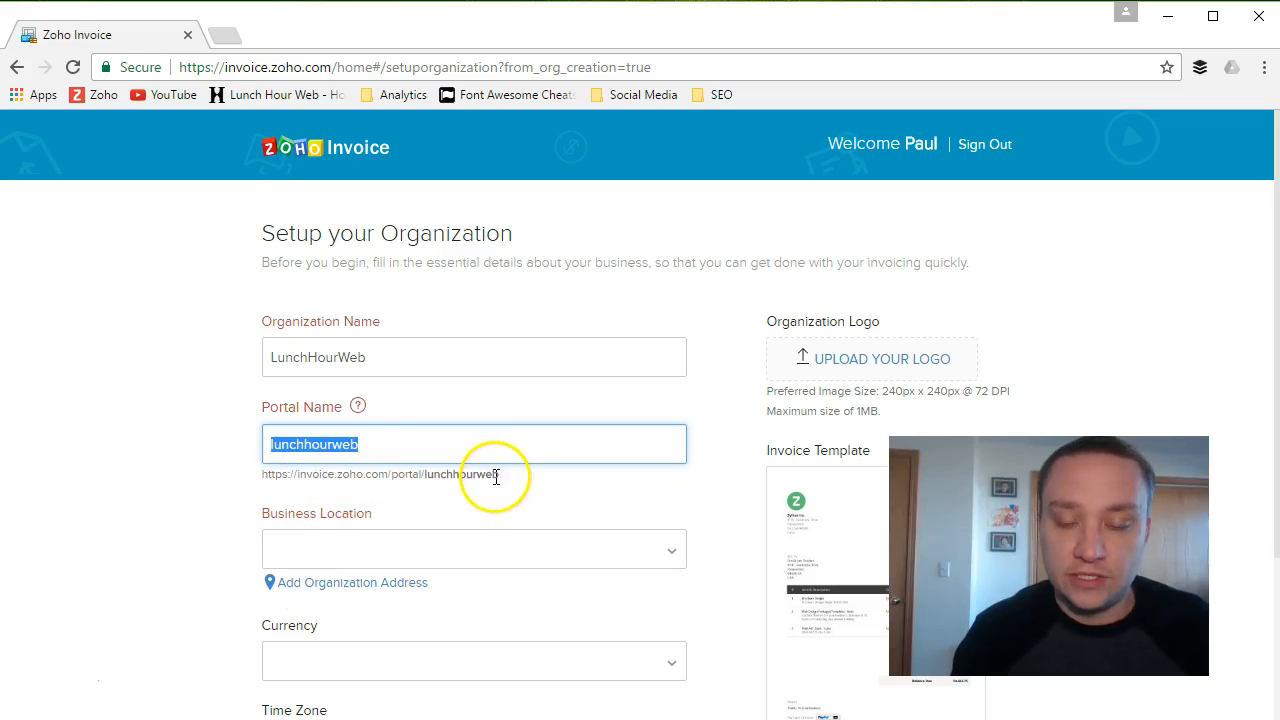
pyautogui.scroll(-1, 490, 373)
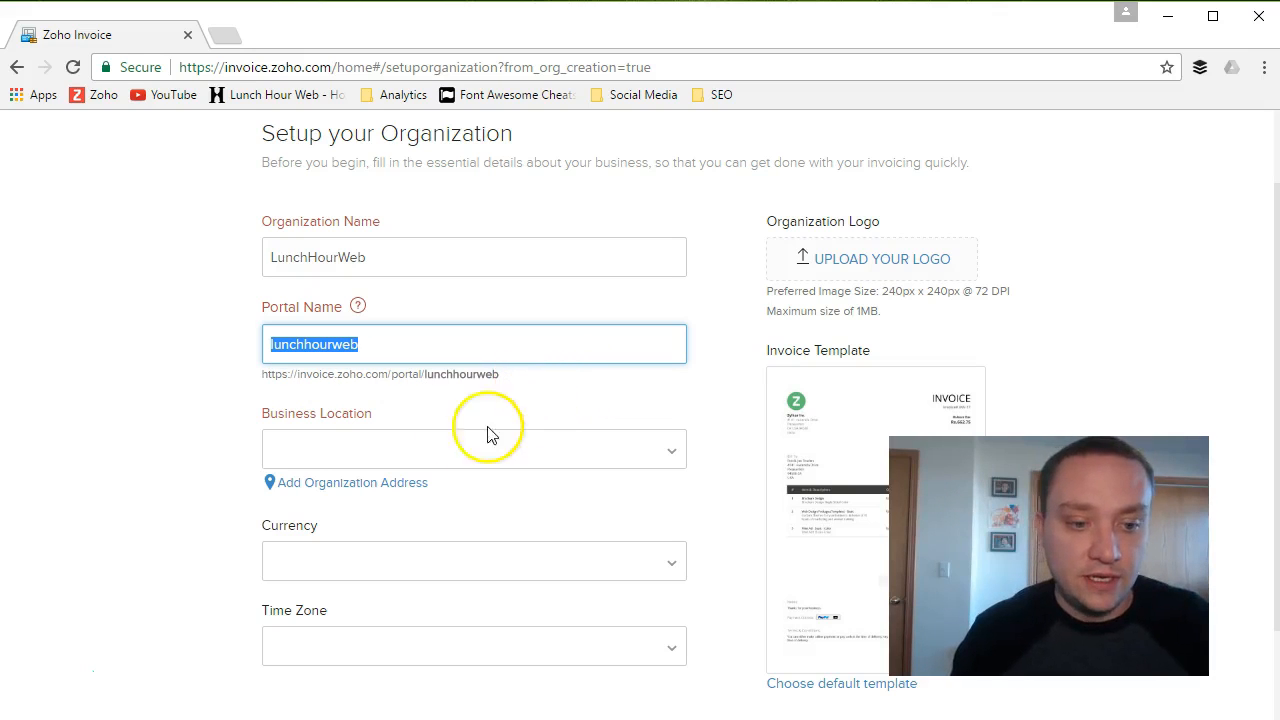
pyautogui.click(399, 453)
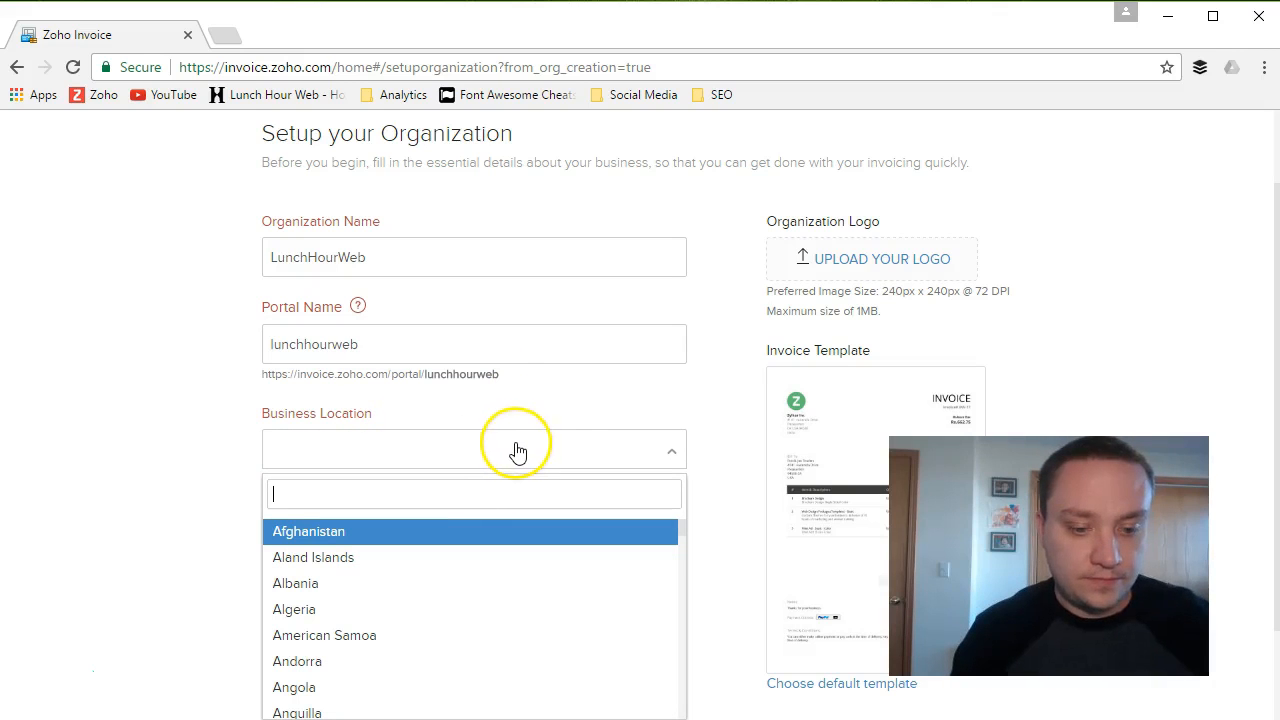
pyautogui.write('u.s')
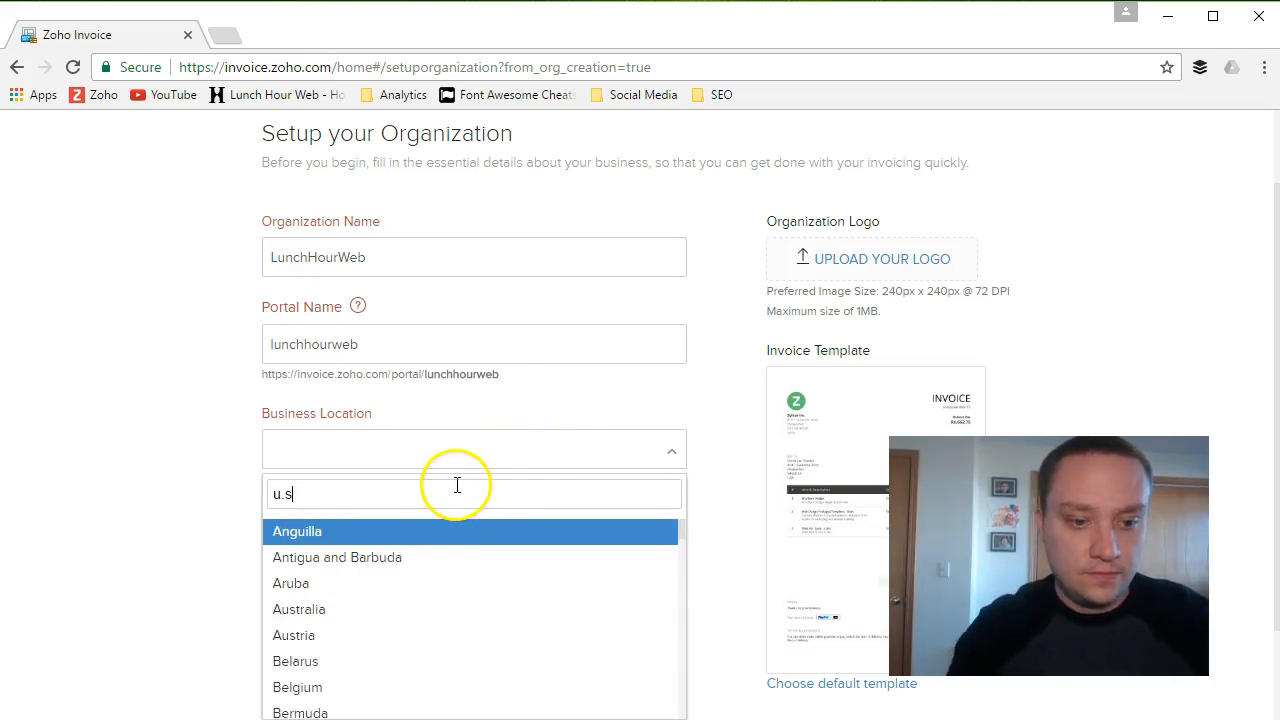
pyautogui.click(282, 533)
# - Set the organization's currency to USD - US Dollar
pyautogui.click(395, 566)
pyautogui.scroll(-2, 130, 580)
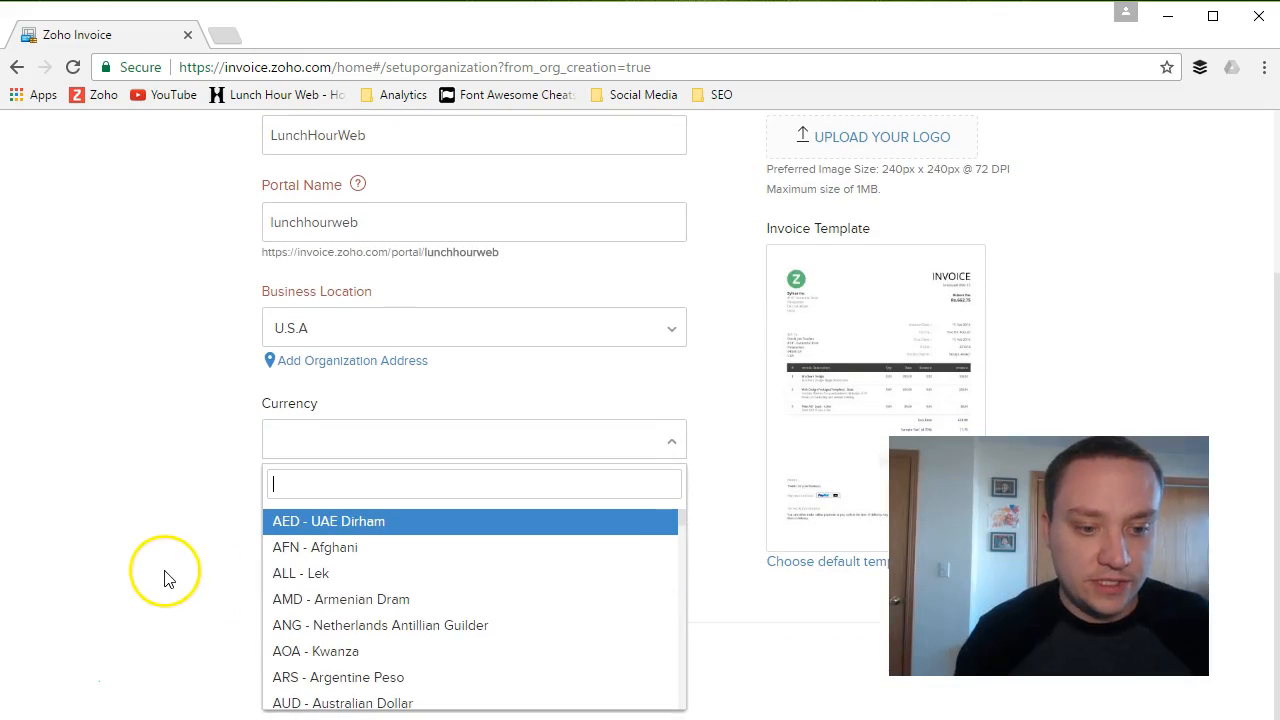
pyautogui.scroll(-2, 410, 587)
pyautogui.scroll(-20, 420, 570)
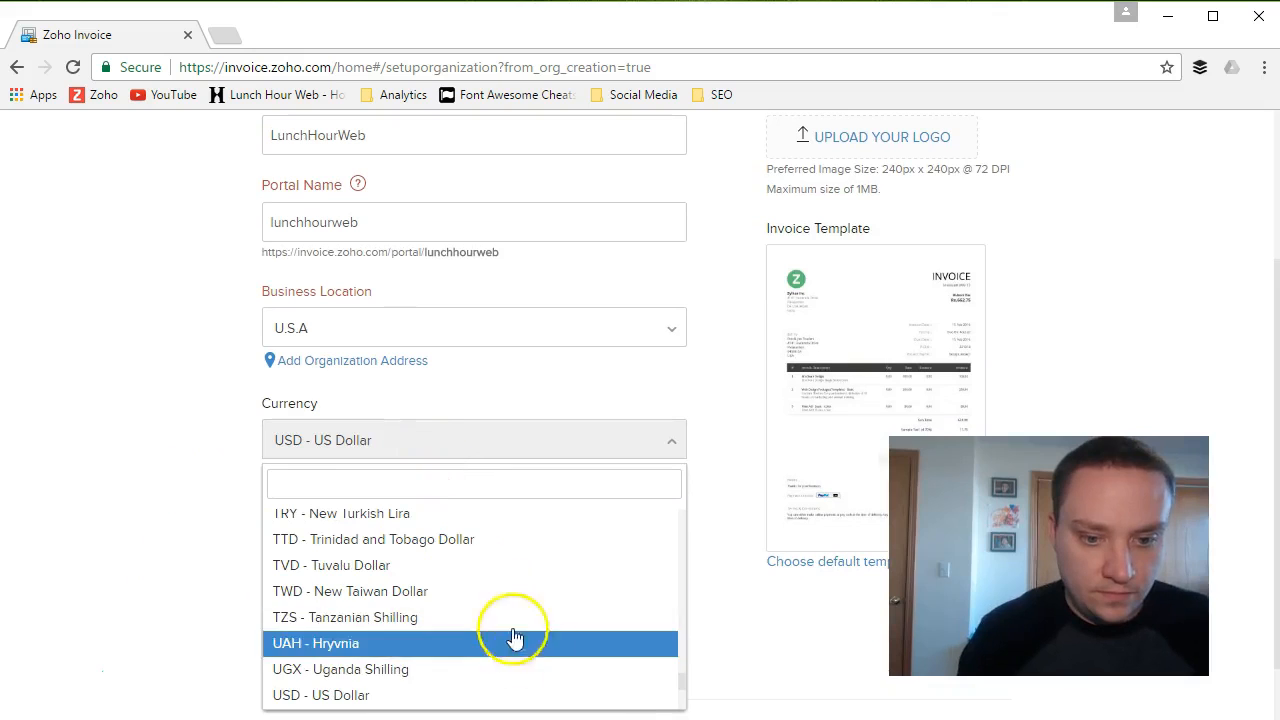
pyautogui.click(478, 697)
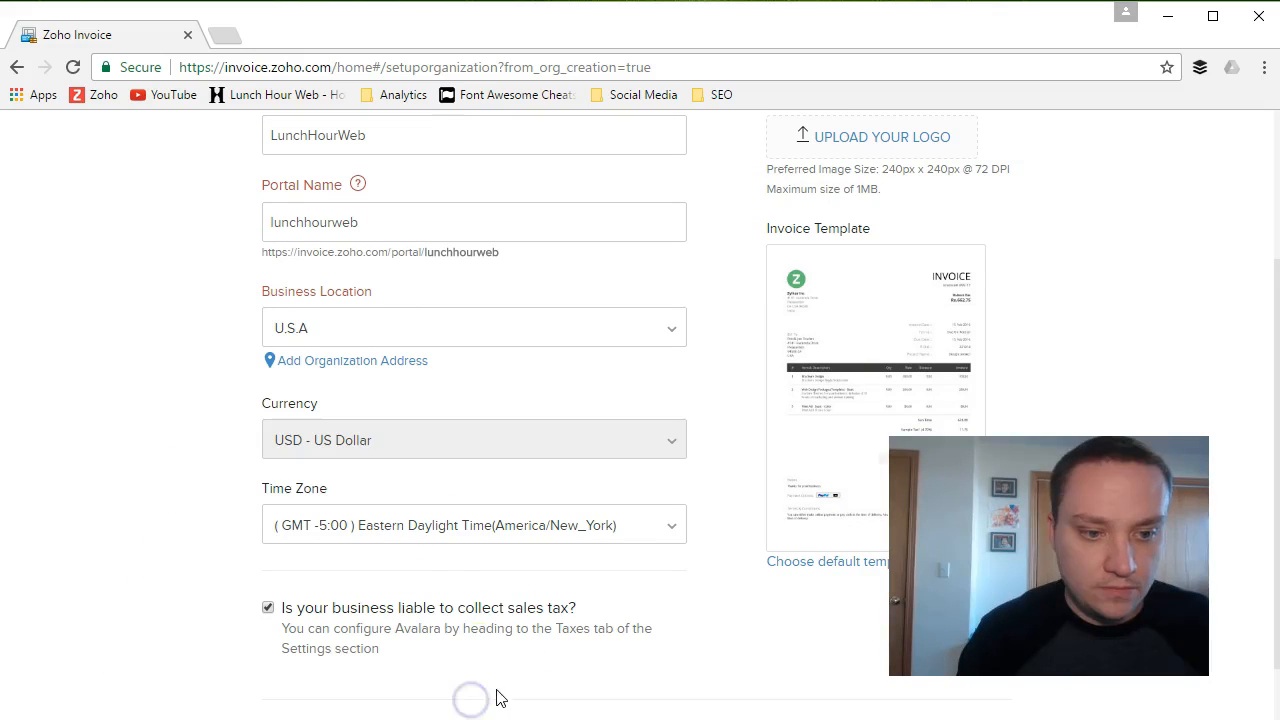
# - Set the organization's time zone to (GMT -6:00) Central Daylight Time (US/Central)
pyautogui.click(655, 522)
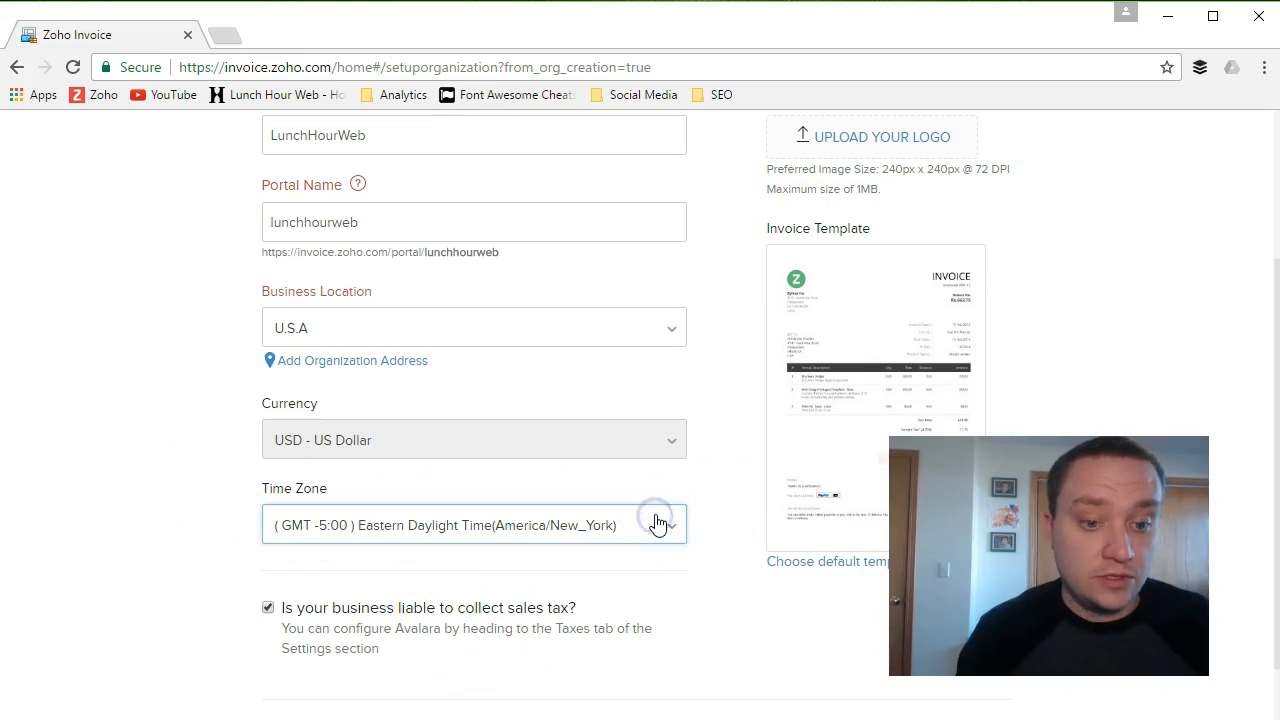
pyautogui.scroll(-1, 163, 640)
pyautogui.scroll(5, 403, 603)
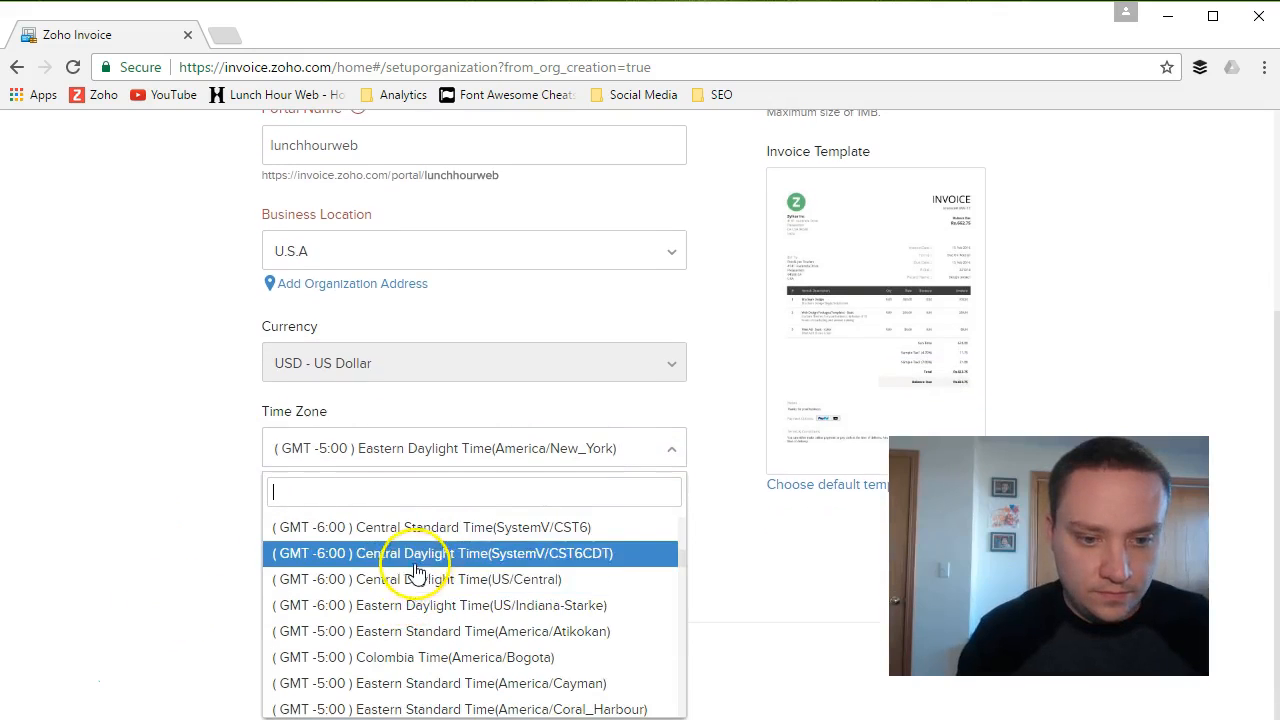
pyautogui.click(412, 579)
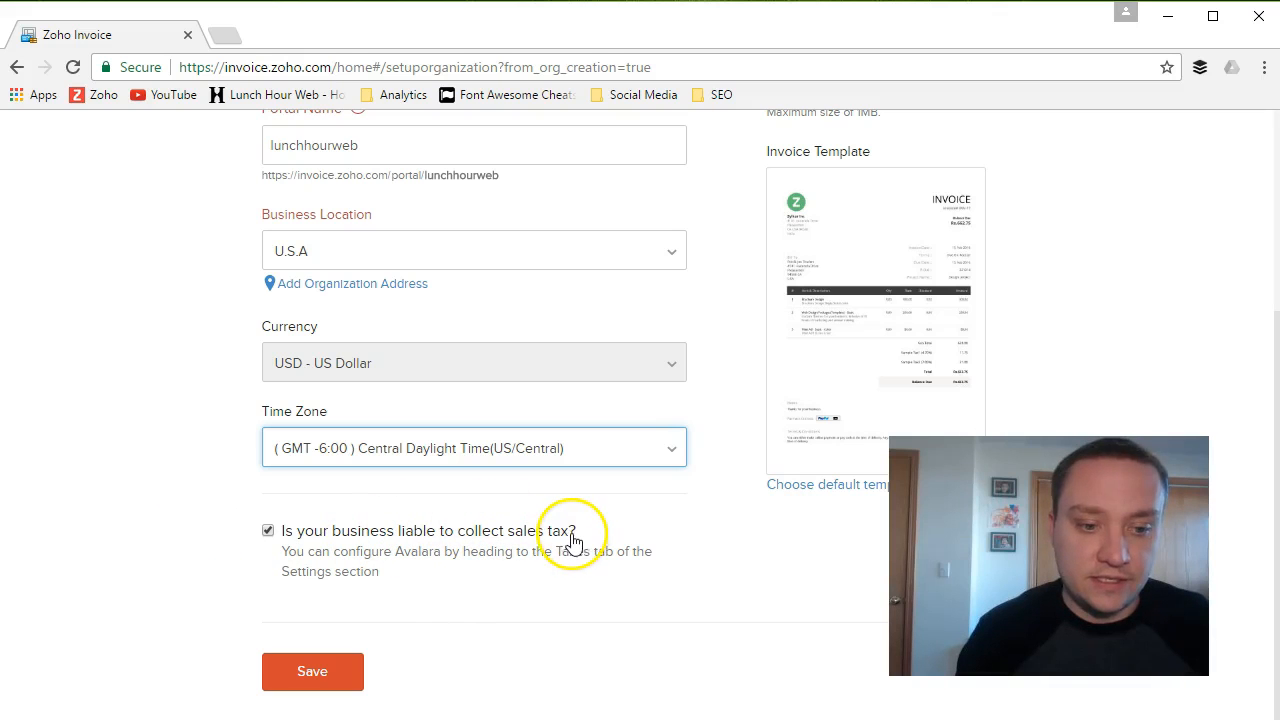
# - Upload LHW 240x240.png from the Logos folder as the organization logo
pyautogui.scroll(3, 743, 557)
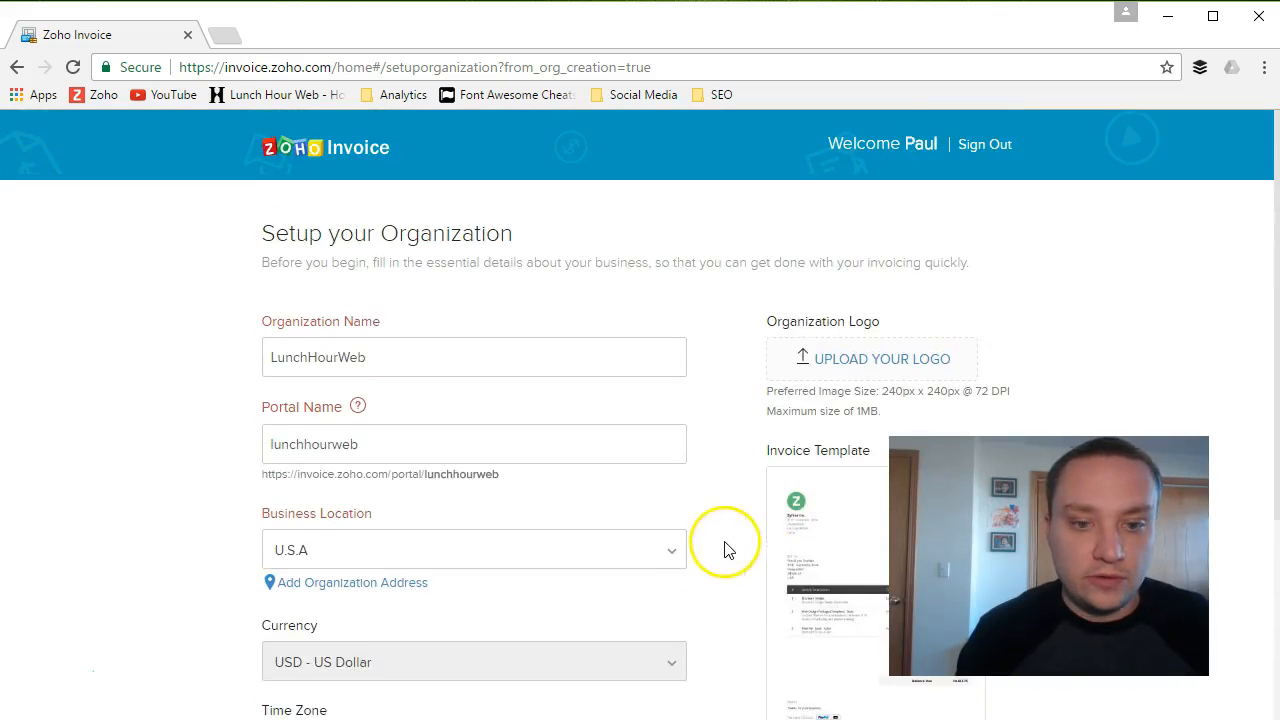
pyautogui.scroll(-3, 725, 550)
pyautogui.scroll(3, 811, 495)
pyautogui.click(854, 354)
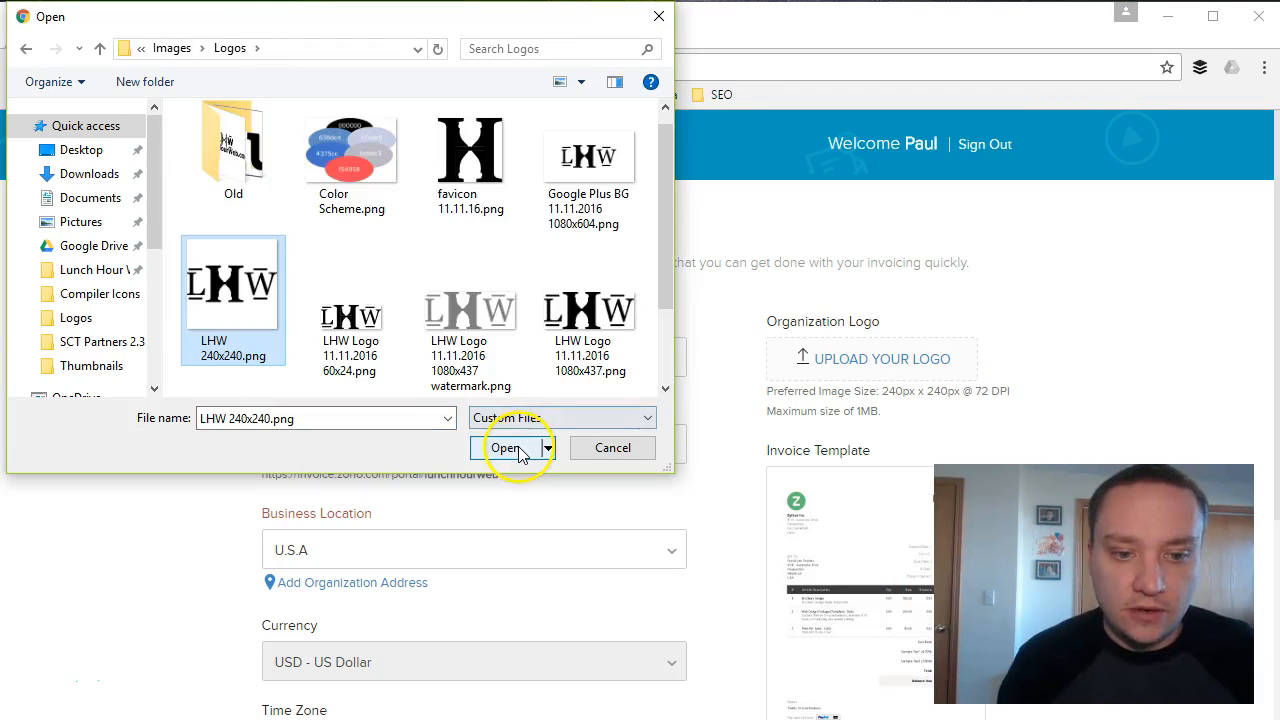
pyautogui.click(506, 448)
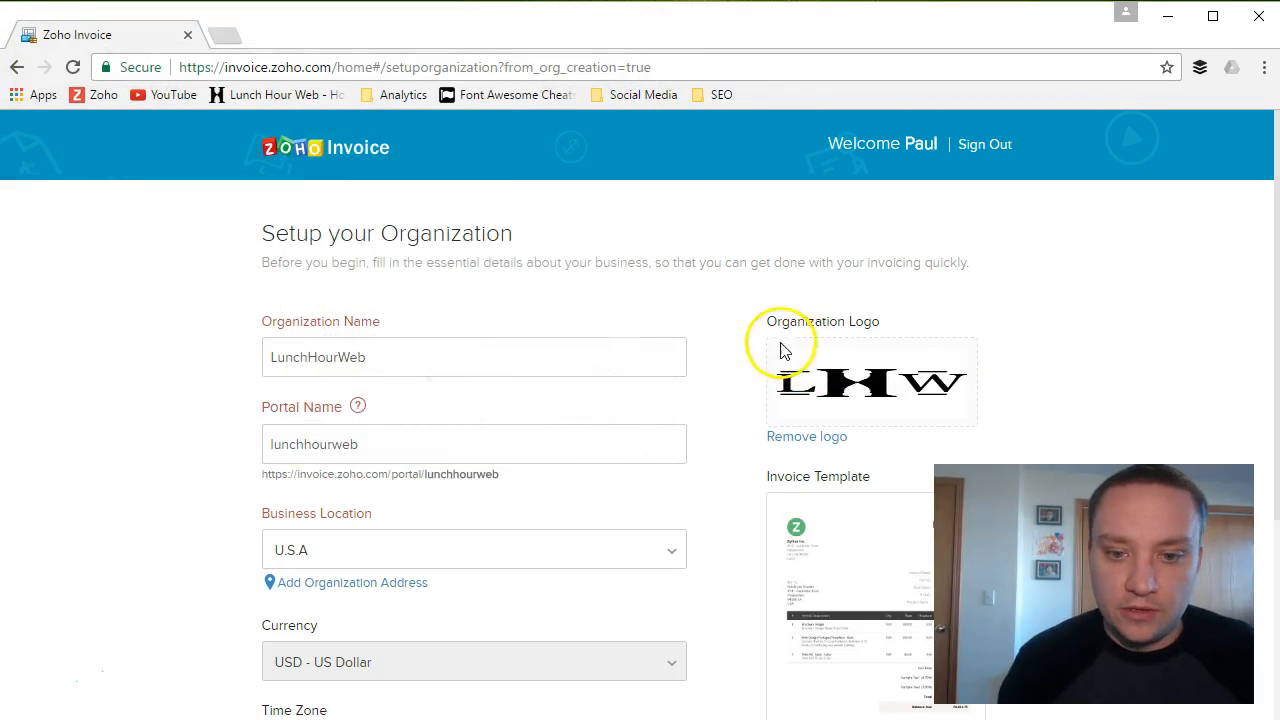
pyautogui.click(1106, 346)
# - Choose the Continental design as the default invoice template and save the organization setup
pyautogui.scroll(-2, 1165, 365)
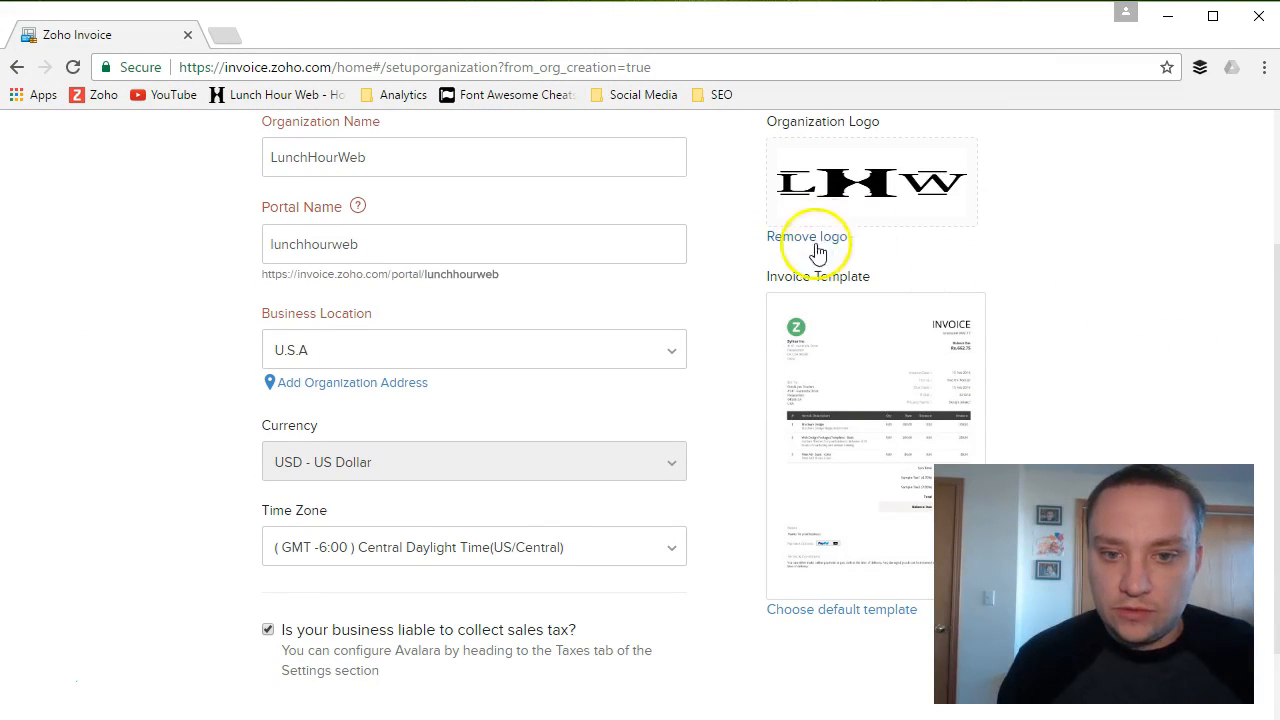
pyautogui.scroll(-1, 1120, 309)
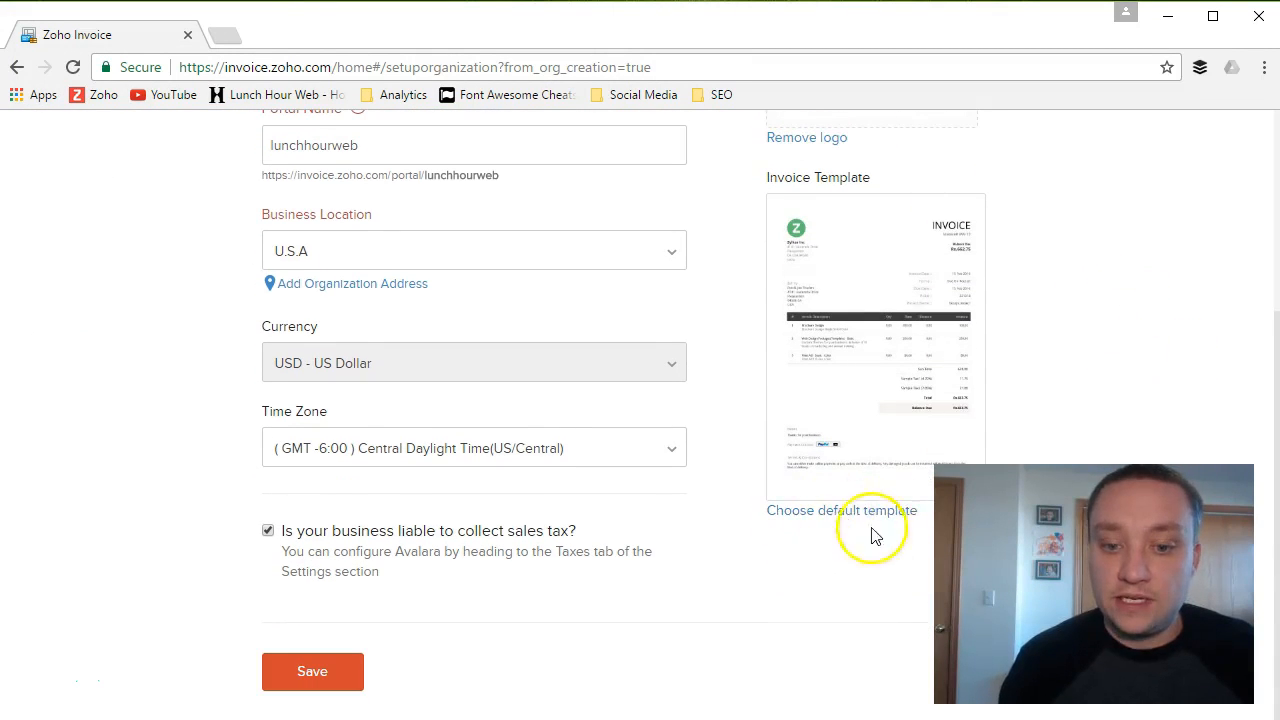
pyautogui.click(845, 516)
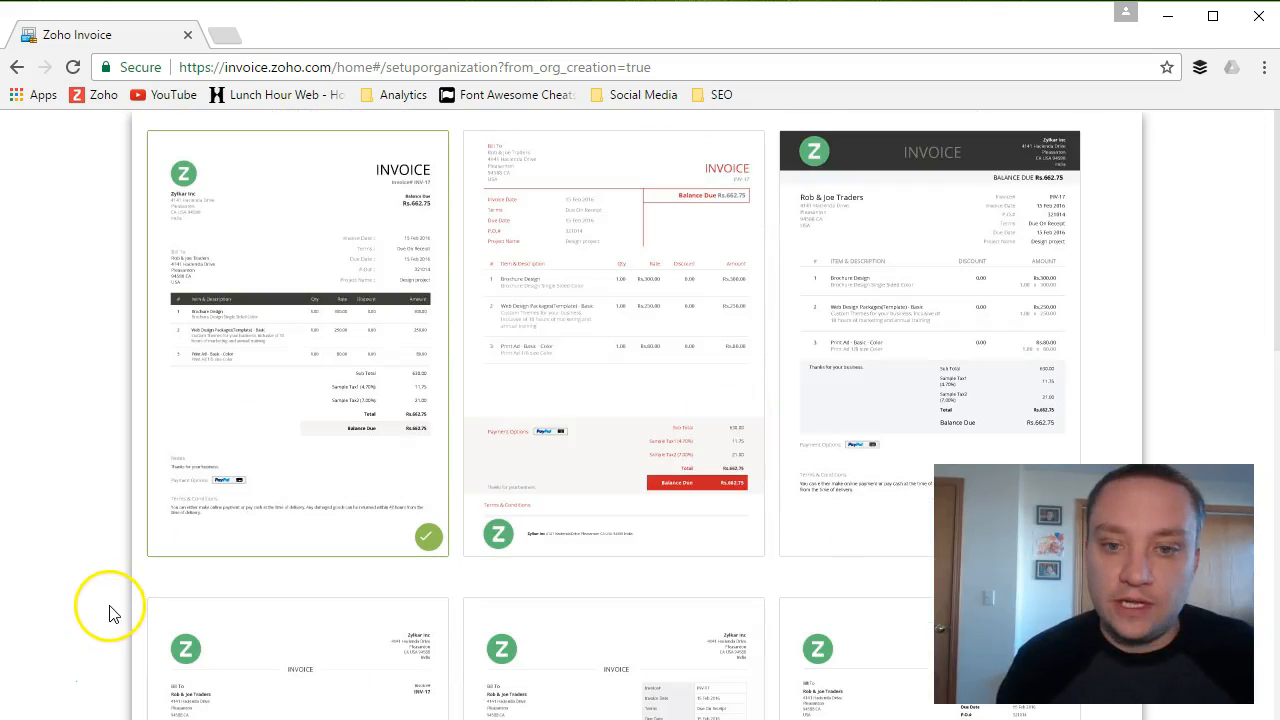
pyautogui.scroll(-4, 110, 540)
pyautogui.scroll(-5, 105, 515)
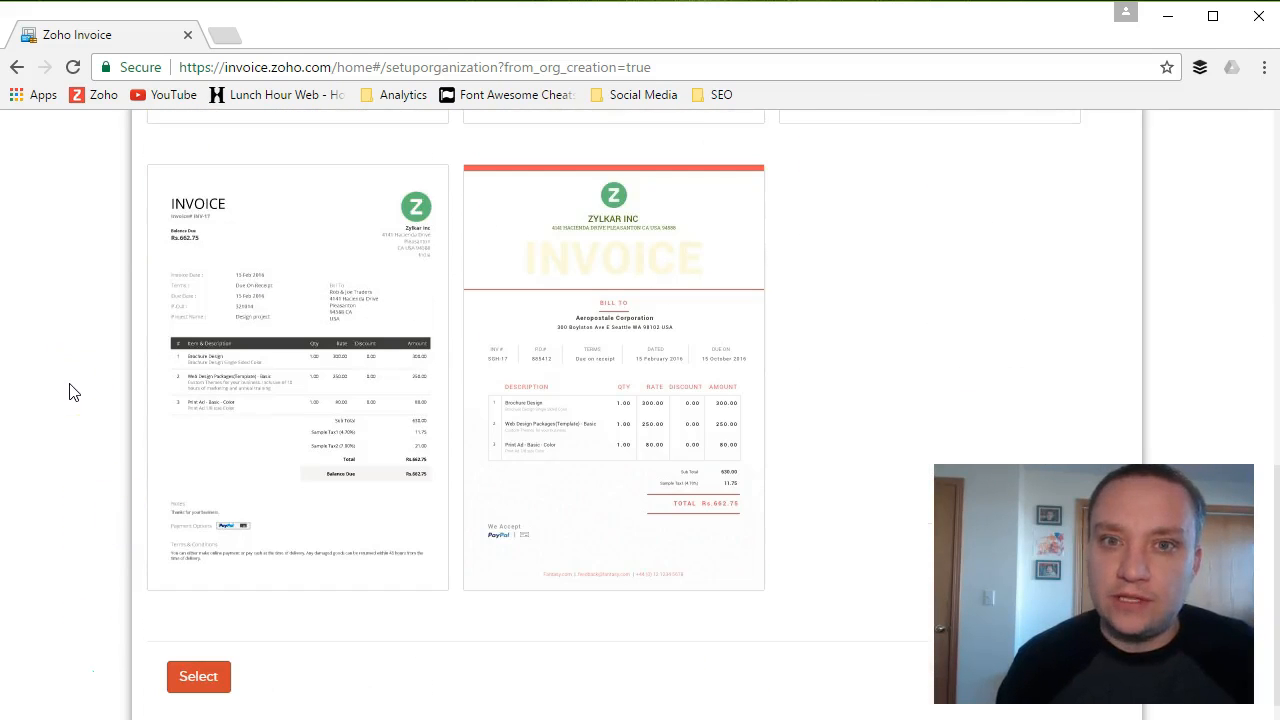
pyautogui.scroll(9, 71, 392)
pyautogui.scroll(-9, 70, 392)
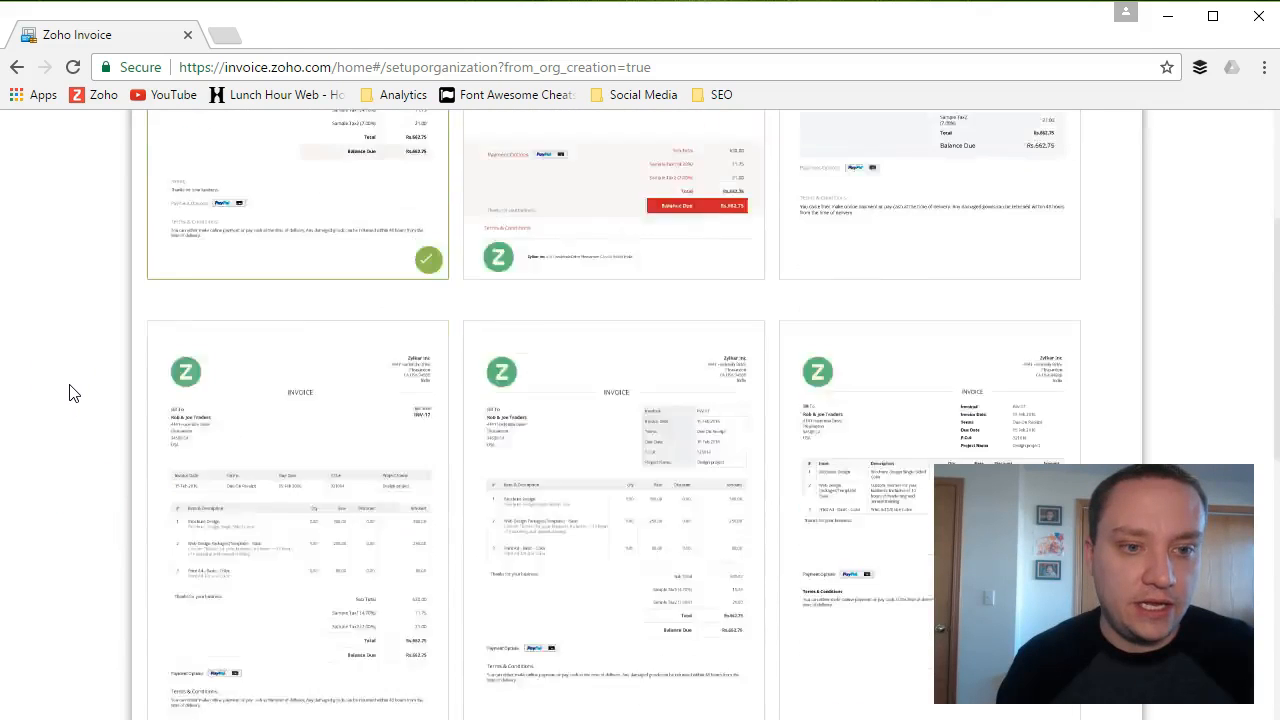
pyautogui.click(252, 418)
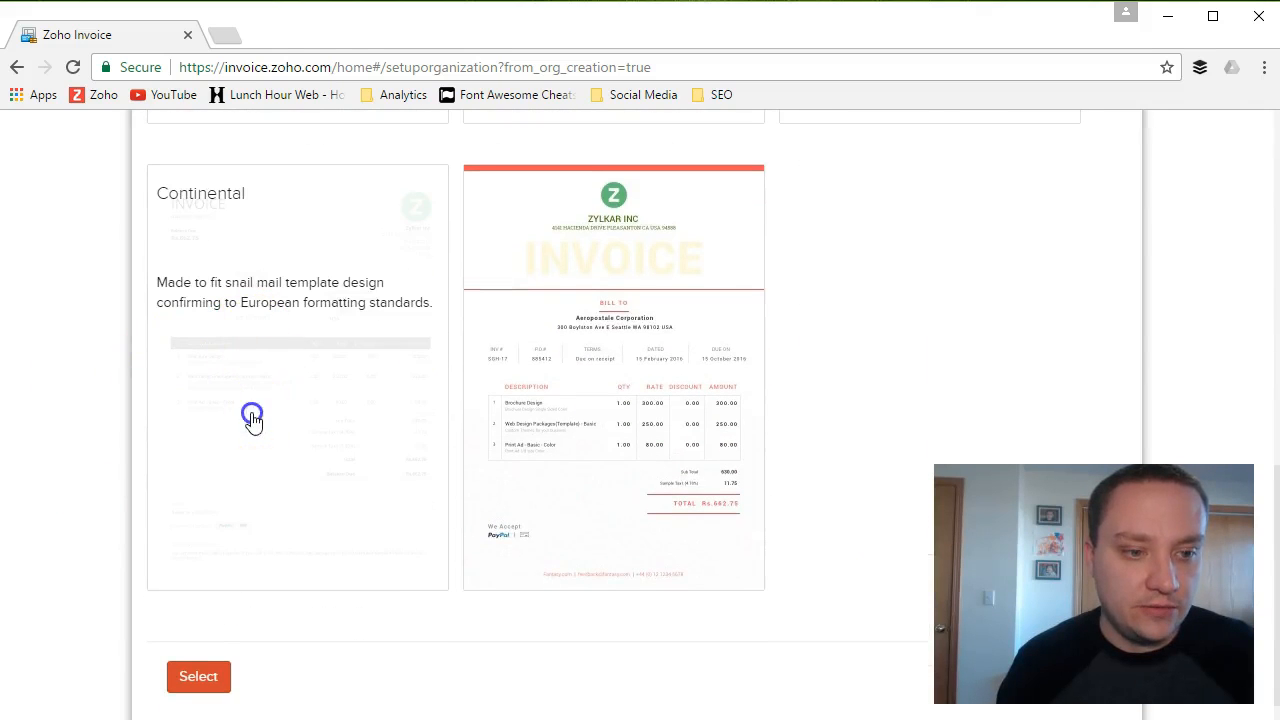
pyautogui.click(206, 677)
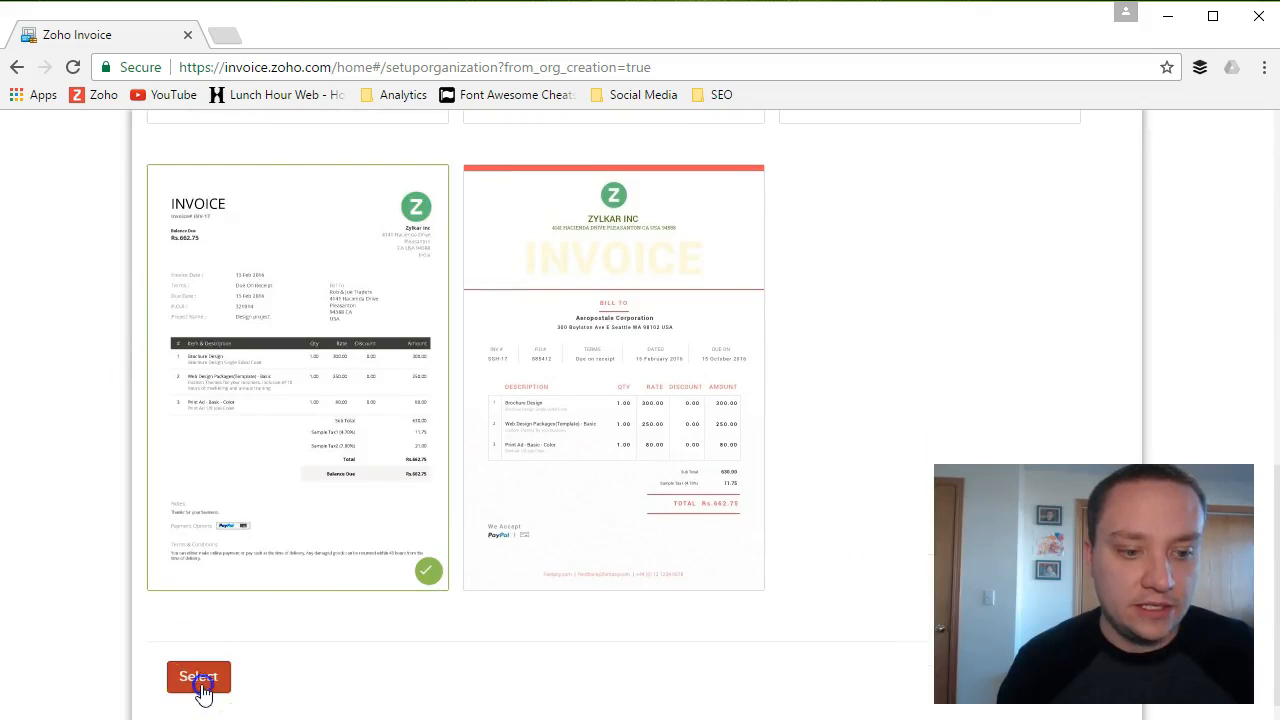
pyautogui.click(320, 675)
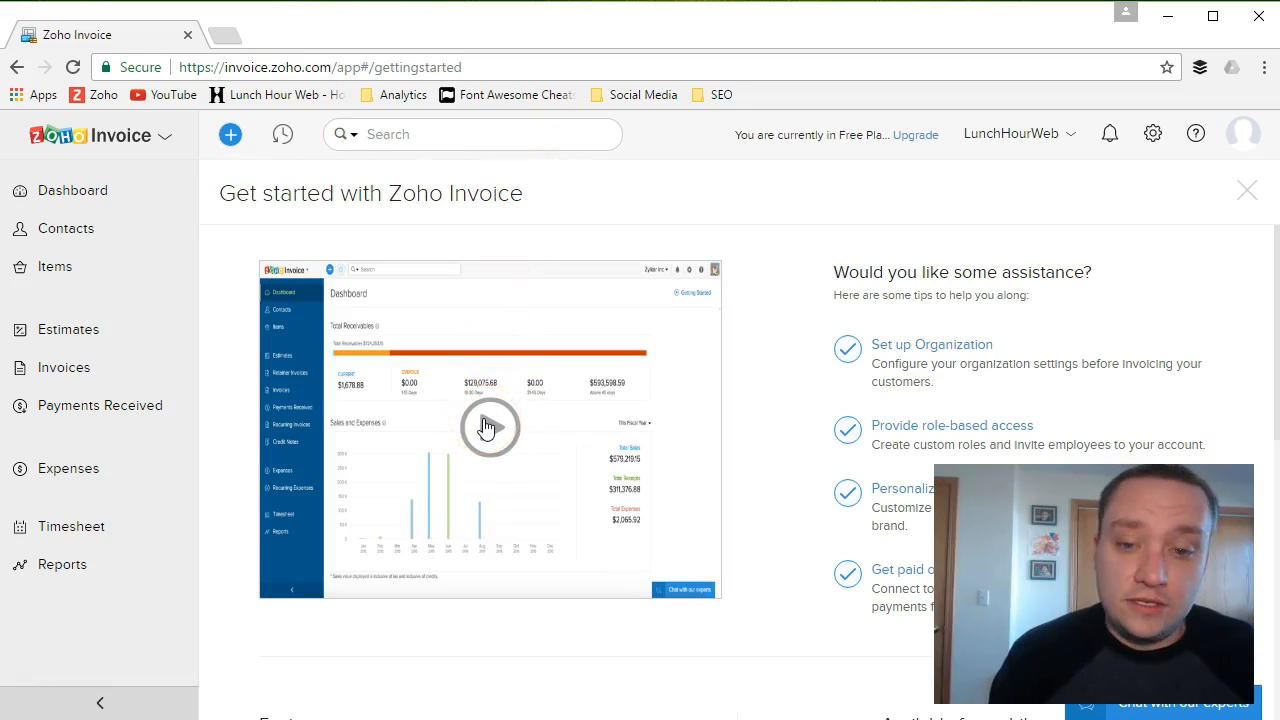
# - Look through the assistance tips and feature list on the Get started with Zoho Invoice page
pyautogui.scroll(-1, 818, 594)
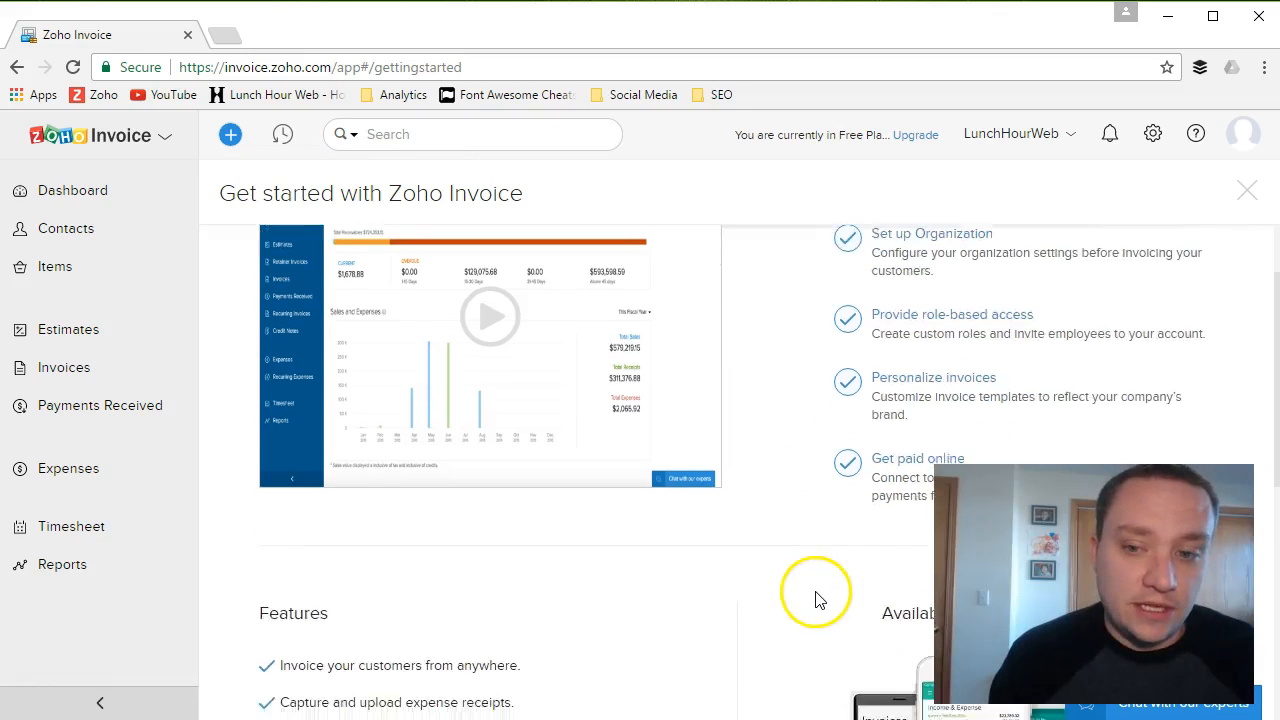
pyautogui.scroll(-5, 815, 598)
pyautogui.scroll(6, 815, 236)
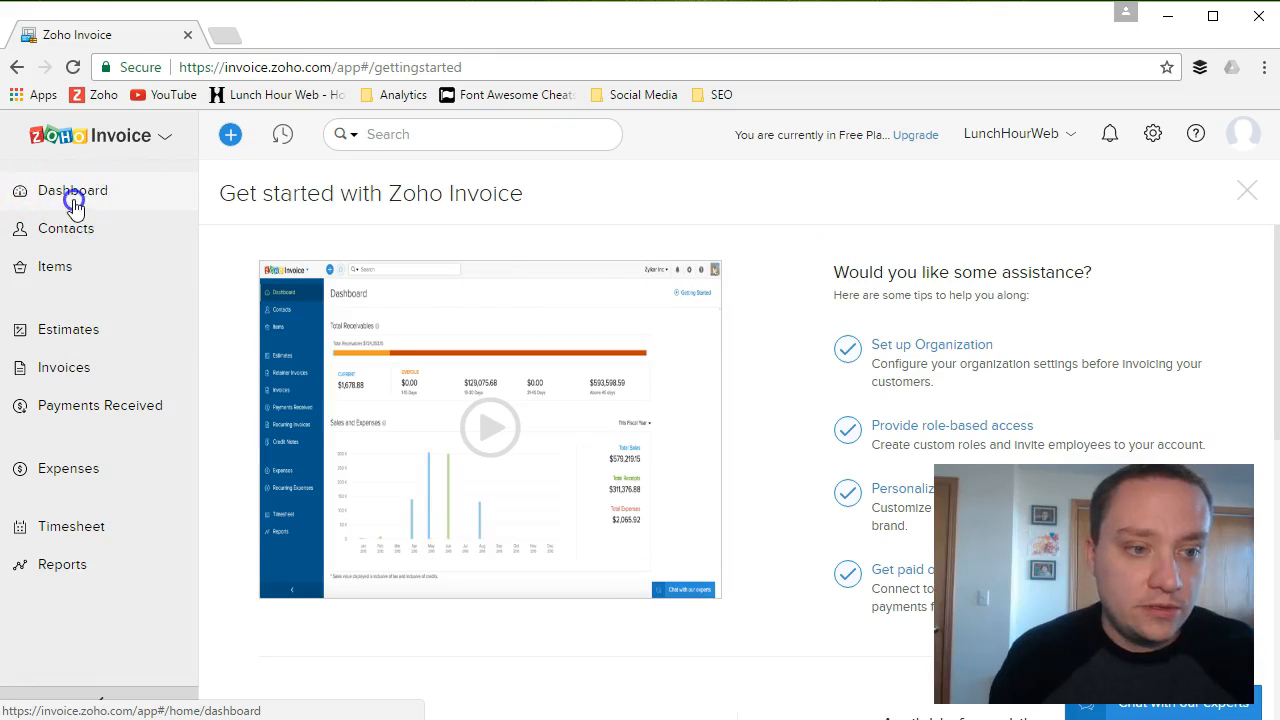
# - Review the dashboard's Total Receivables, Sales and Expenses with its period options, Projects and Your Top Expenses sections
pyautogui.click(30, 193)
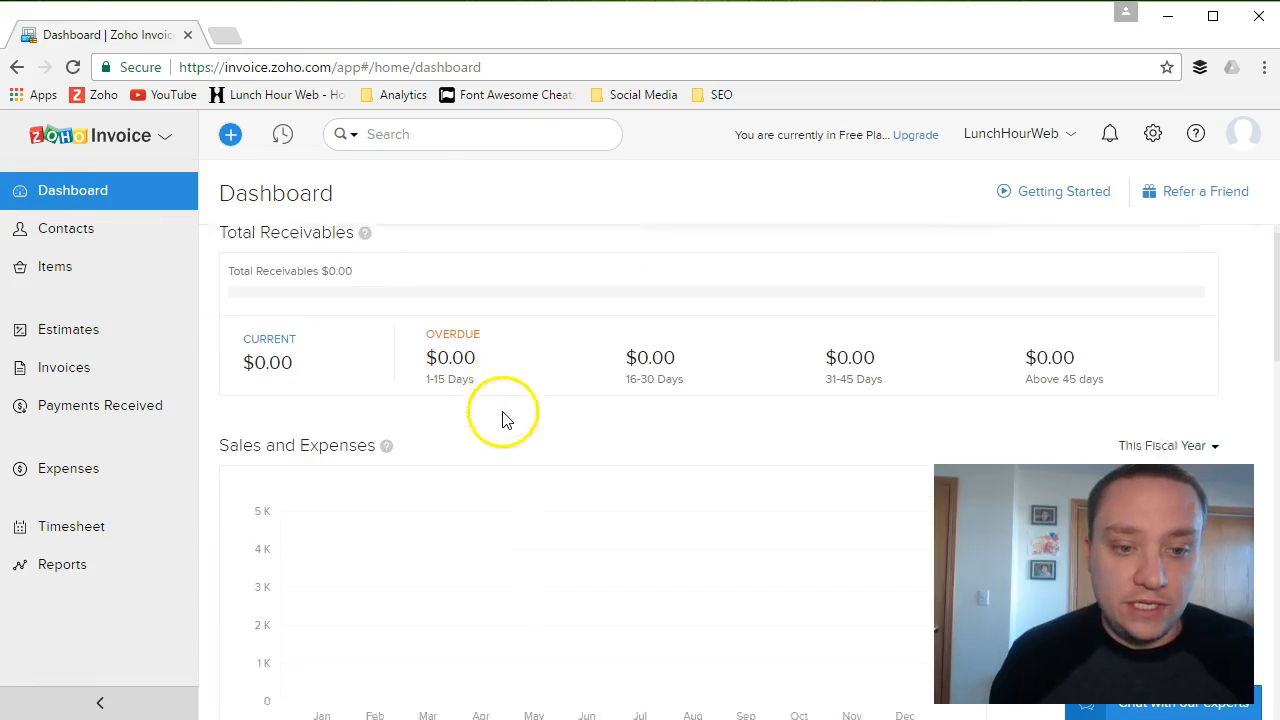
pyautogui.scroll(-2, 500, 410)
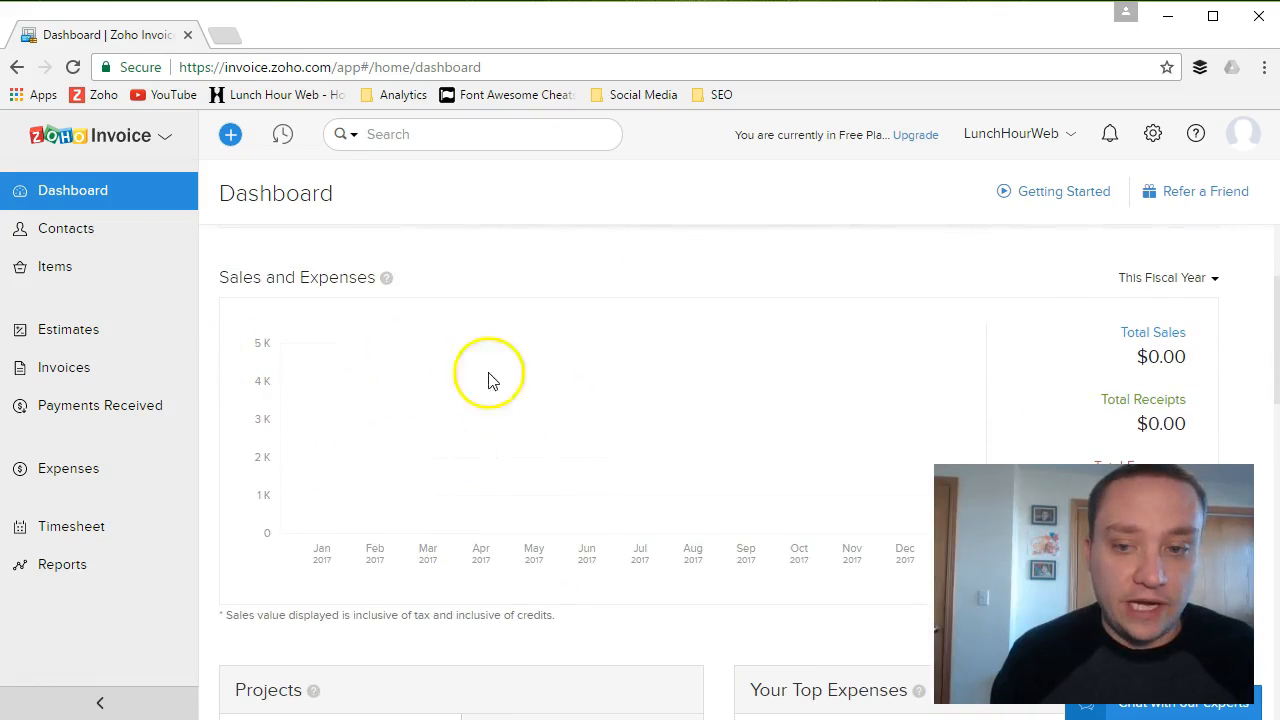
pyautogui.click(1216, 279)
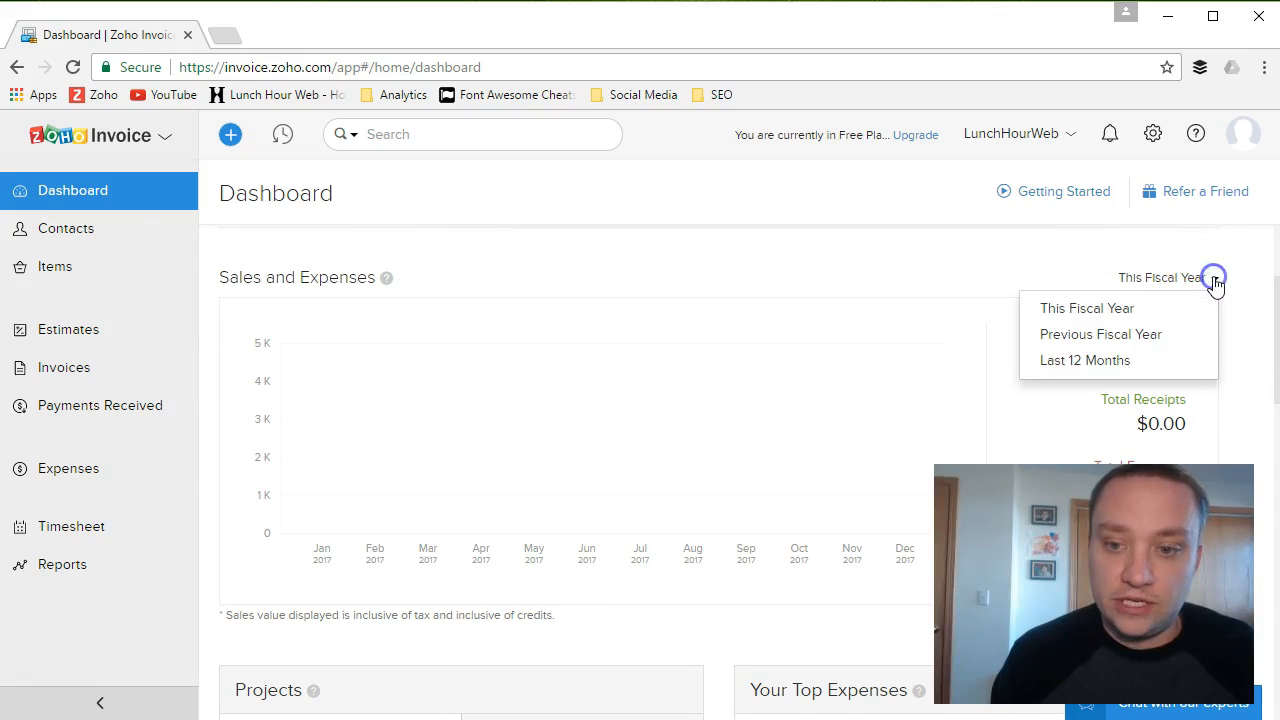
pyautogui.click(1237, 277)
pyautogui.scroll(-3, 1245, 310)
pyautogui.click(215, 484)
pyautogui.scroll(-1, 790, 450)
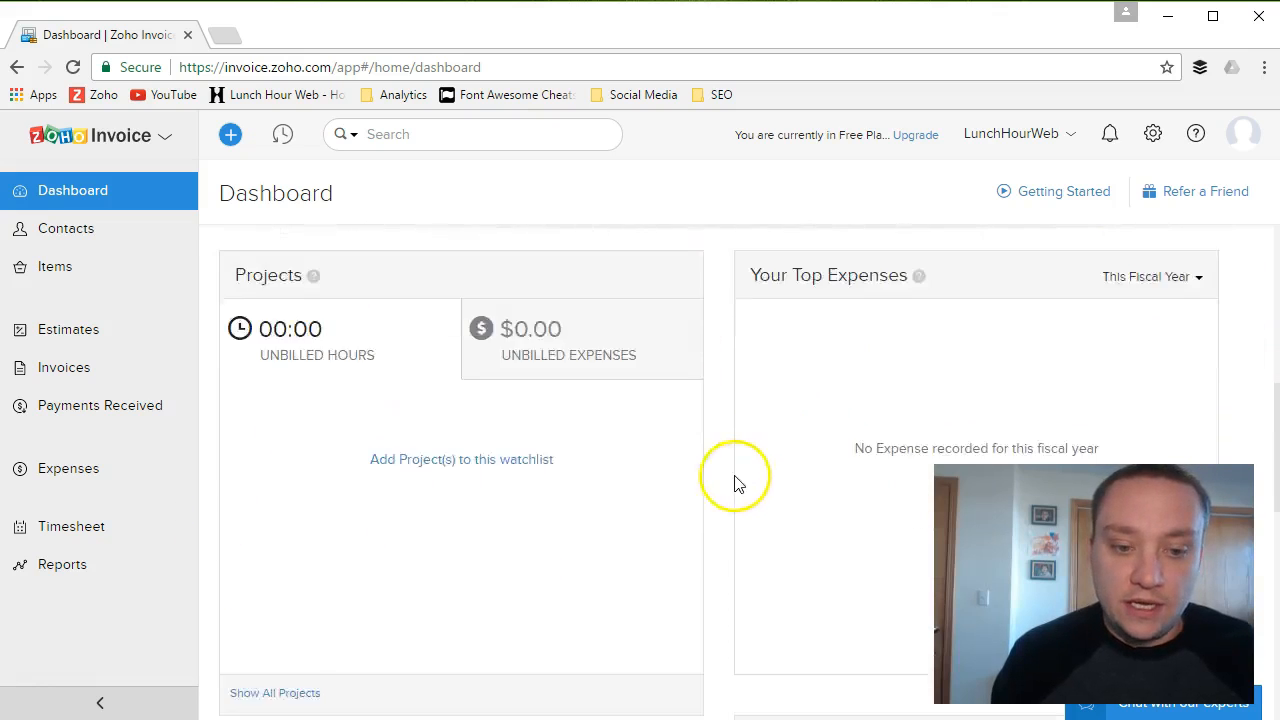
pyautogui.scroll(6, 715, 482)
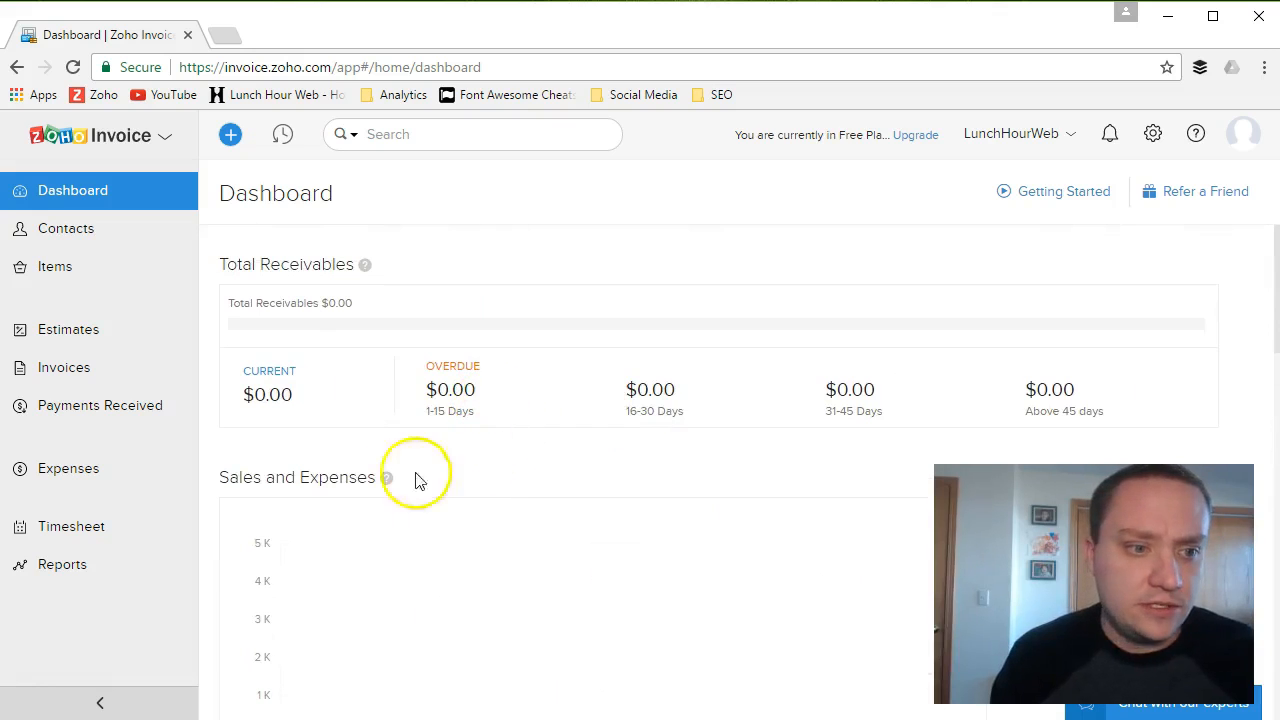
# - Create a new contact and enter the primary contact's first and last name
pyautogui.click(62, 232)
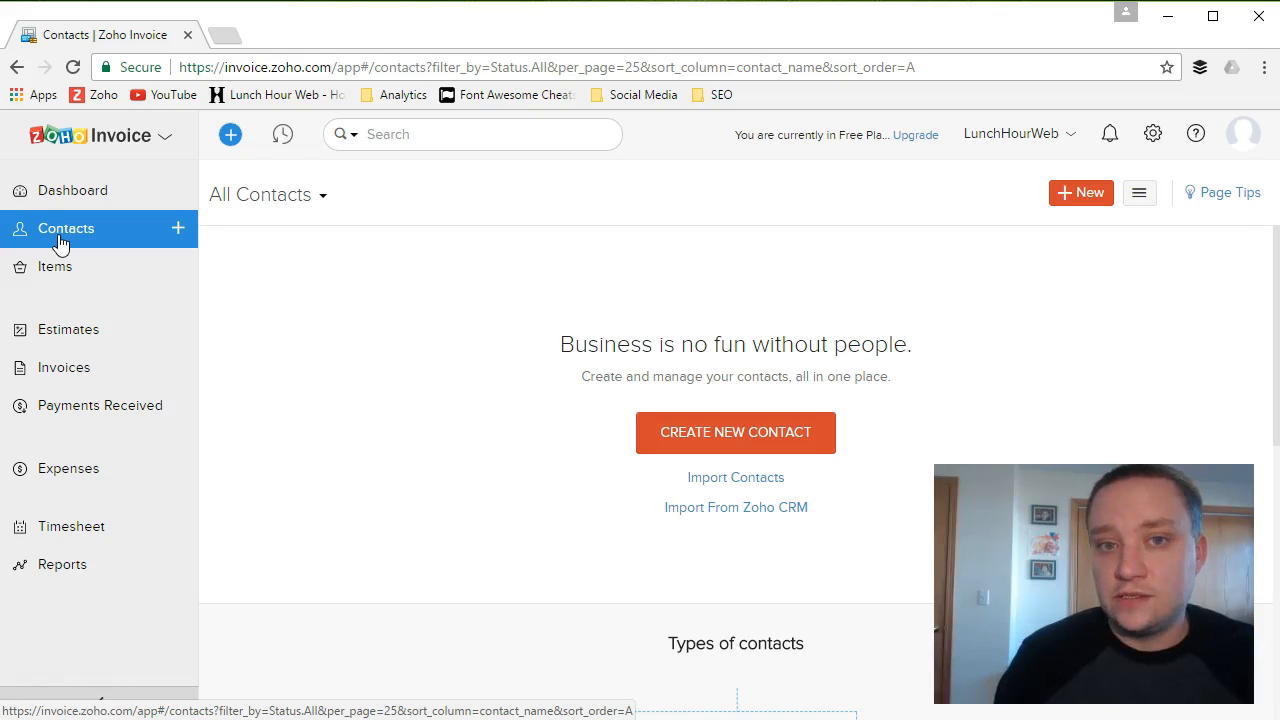
pyautogui.click(926, 145)
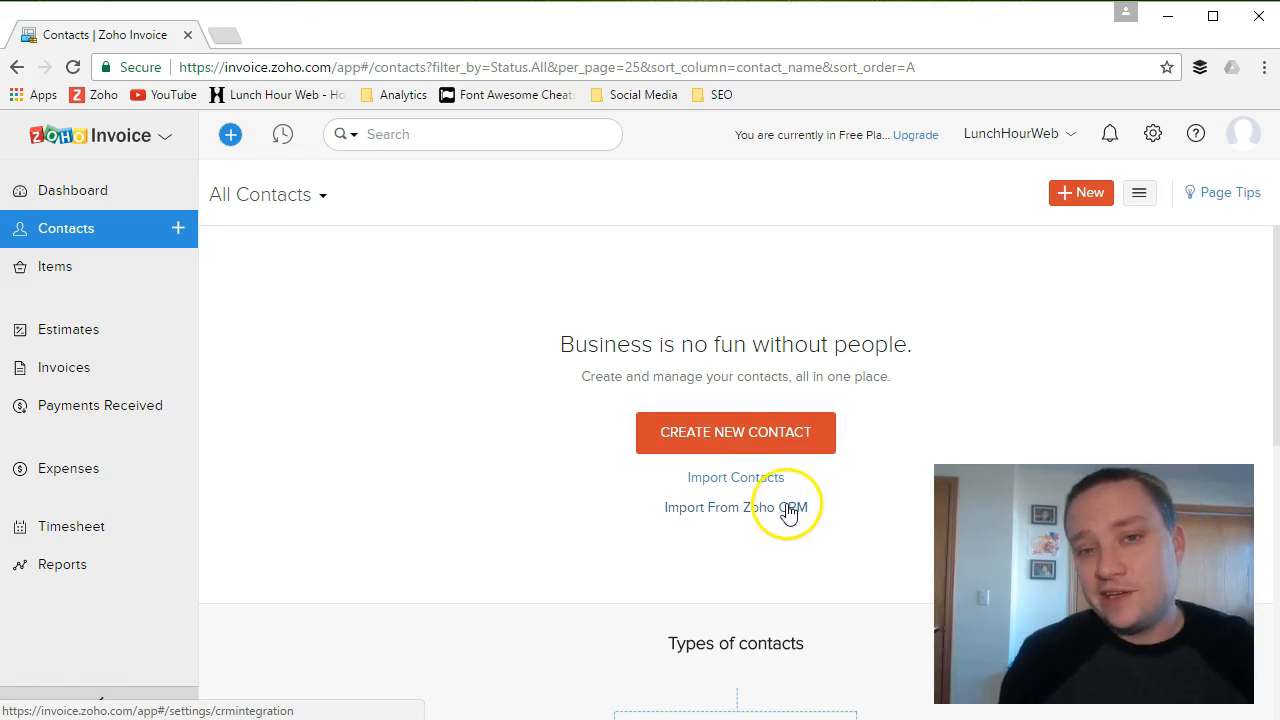
pyautogui.click(733, 428)
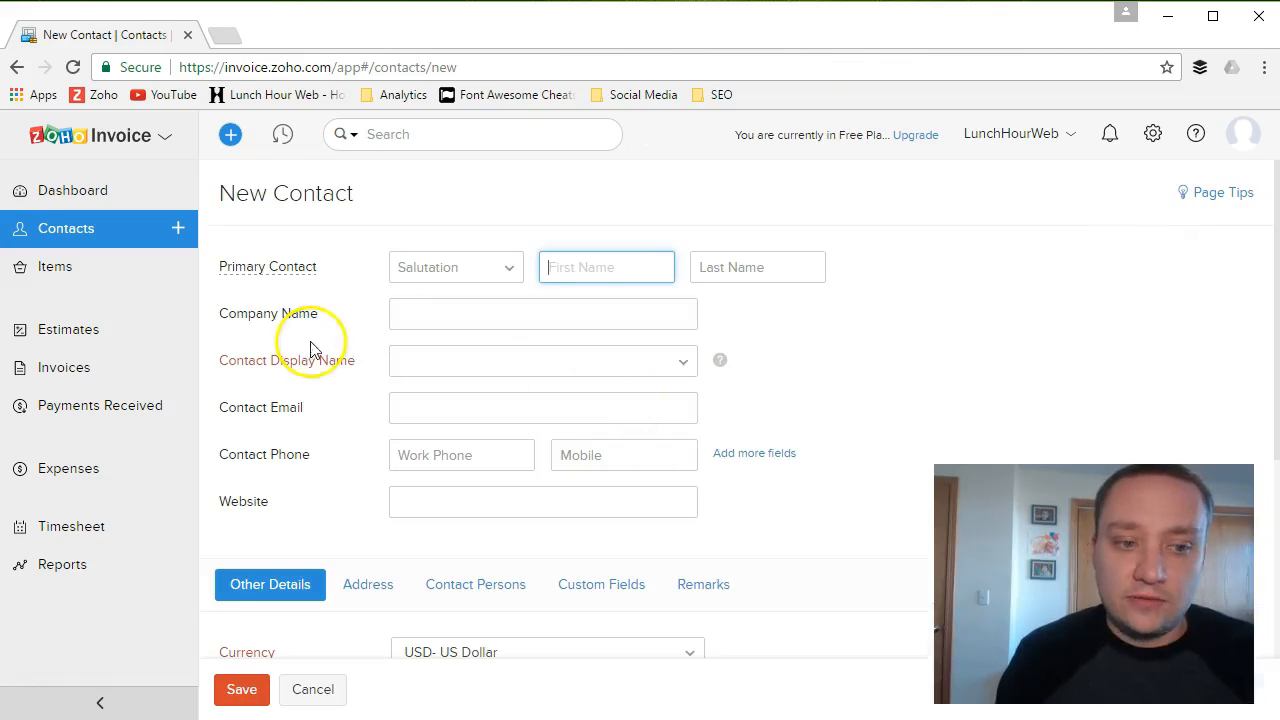
pyautogui.click(322, 454)
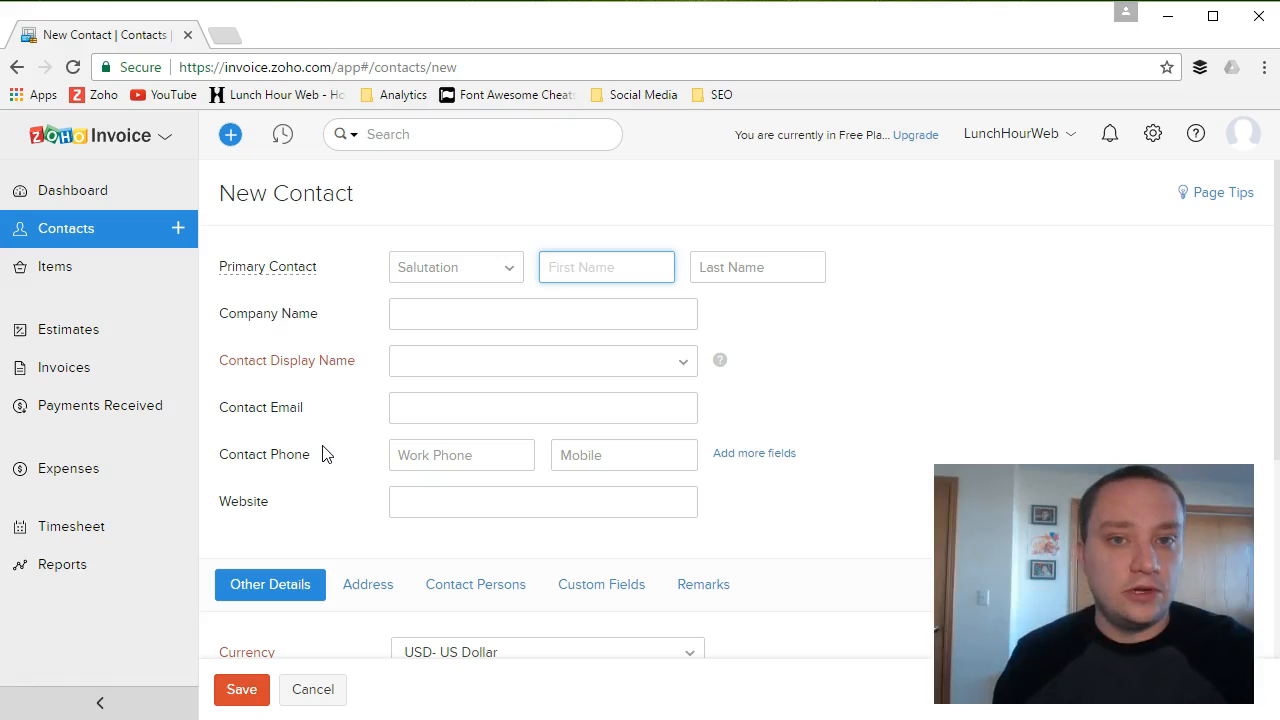
pyautogui.click(240, 430)
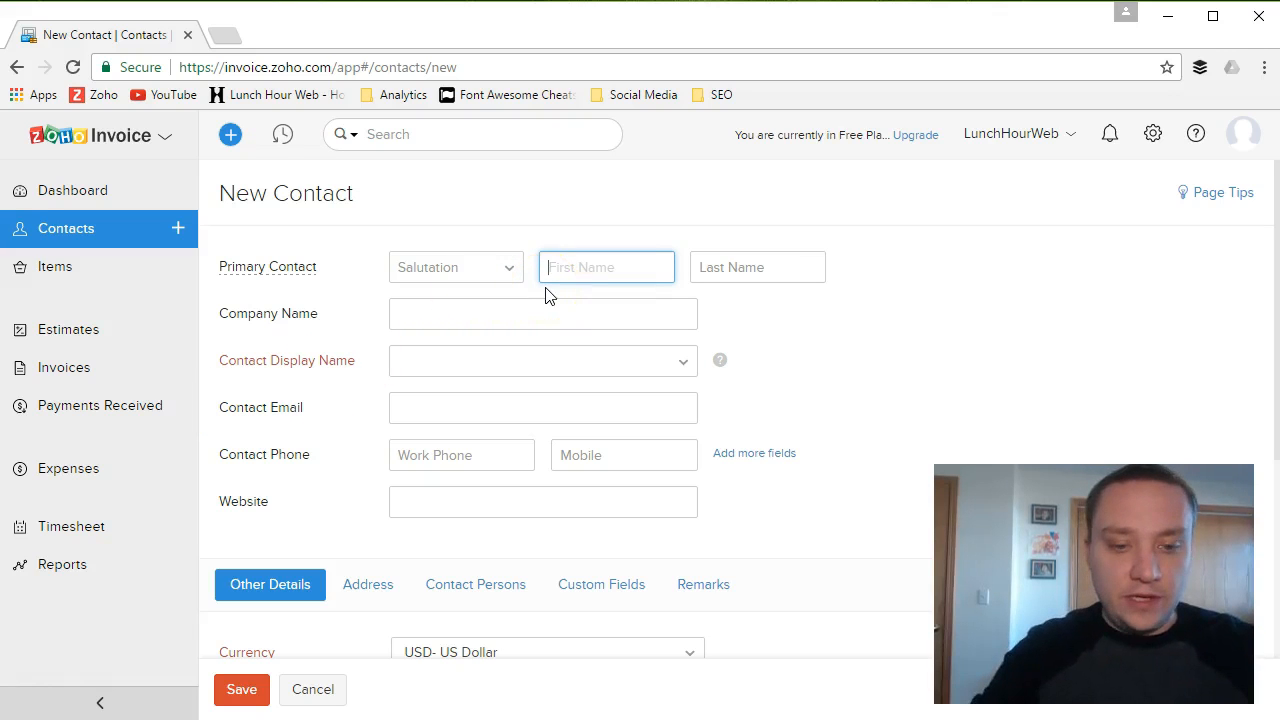
pyautogui.write('ll')
pyautogui.press('Tab')
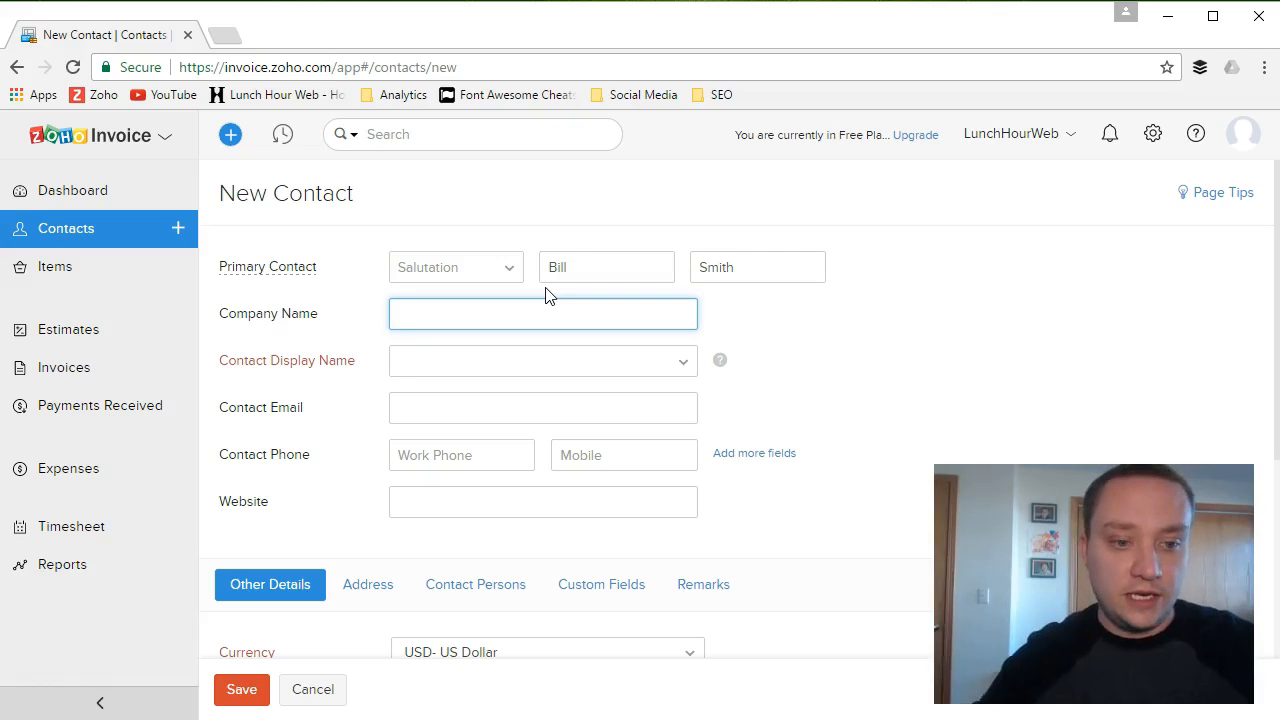
# - Set the contact display name to the contact's full name in first-name, last-name order, leaving the company name blank
pyautogui.press('Tab')
pyautogui.click(527, 361)
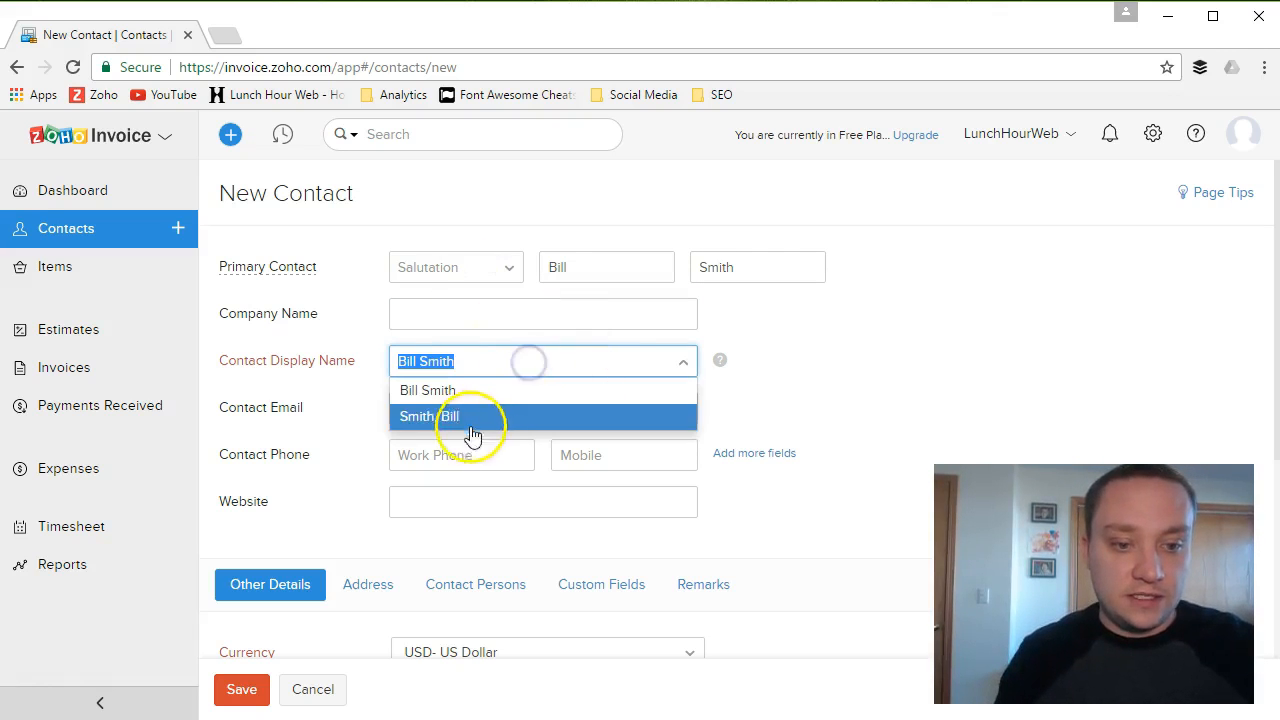
pyautogui.click(416, 390)
pyautogui.click(421, 412)
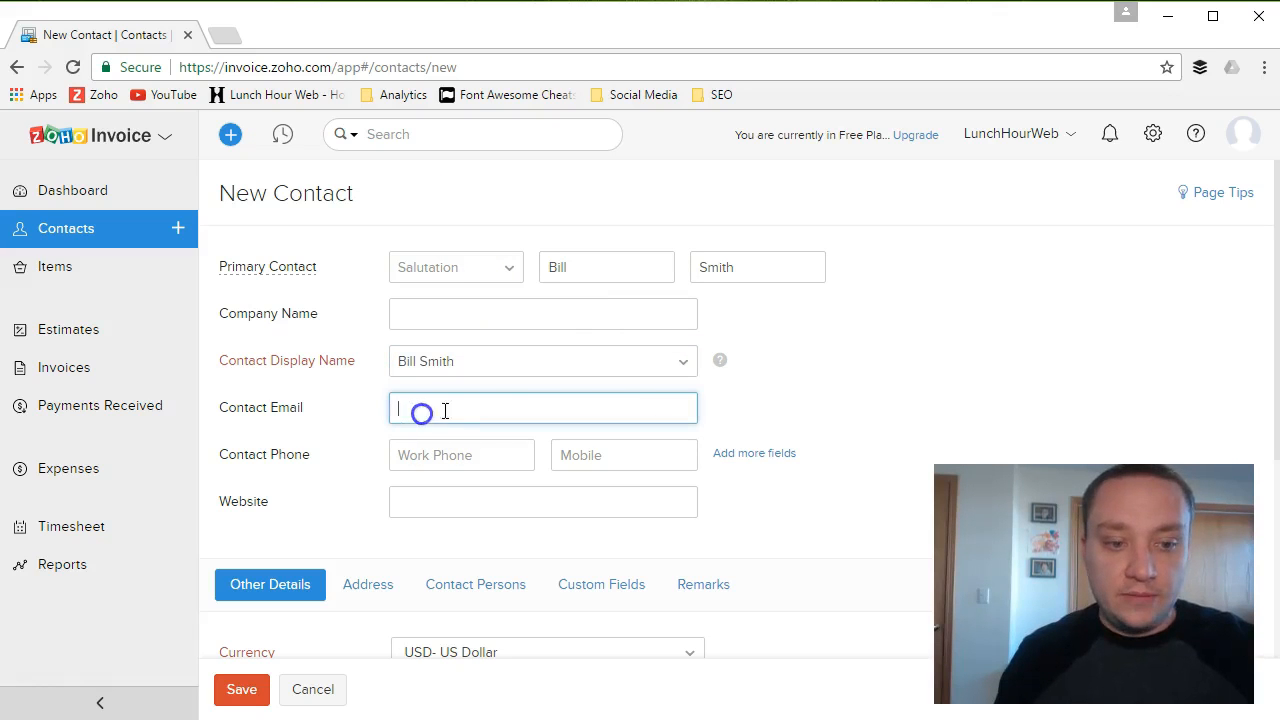
# - Review the available currencies and payment terms in the new contact's other details without changing them
pyautogui.scroll(-3, 323, 434)
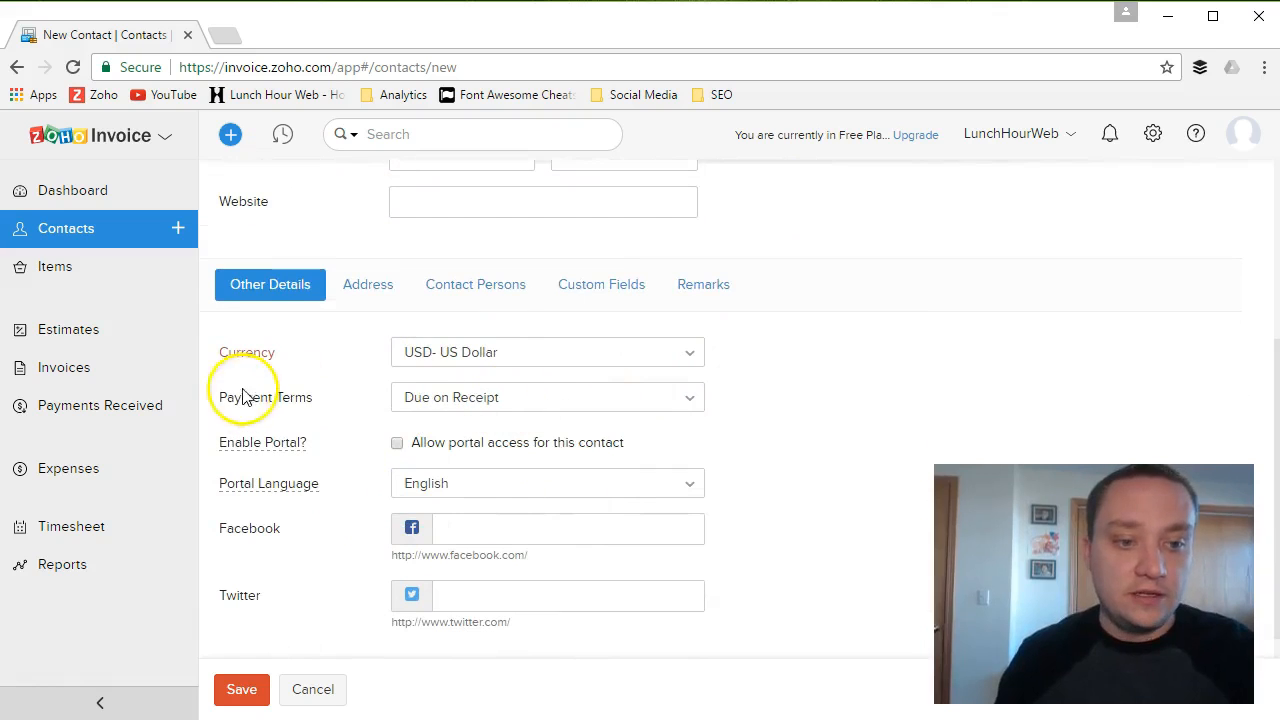
pyautogui.click(512, 352)
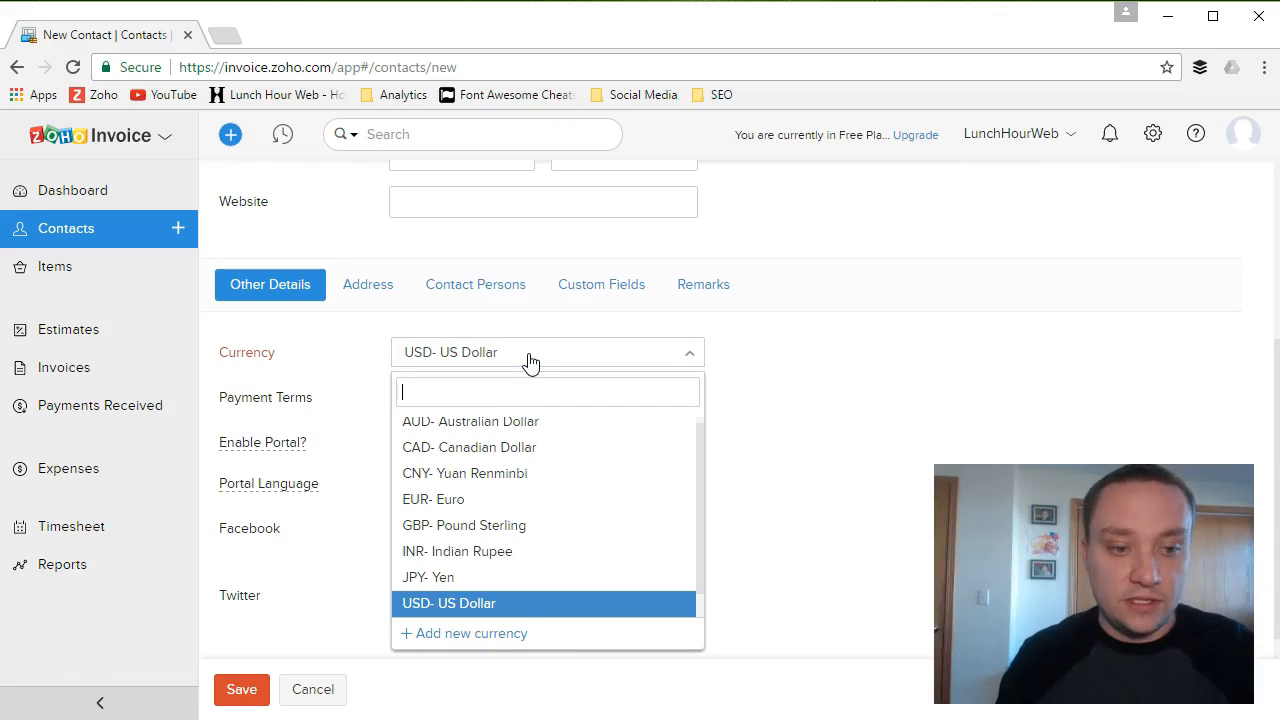
pyautogui.click(530, 360)
pyautogui.click(485, 398)
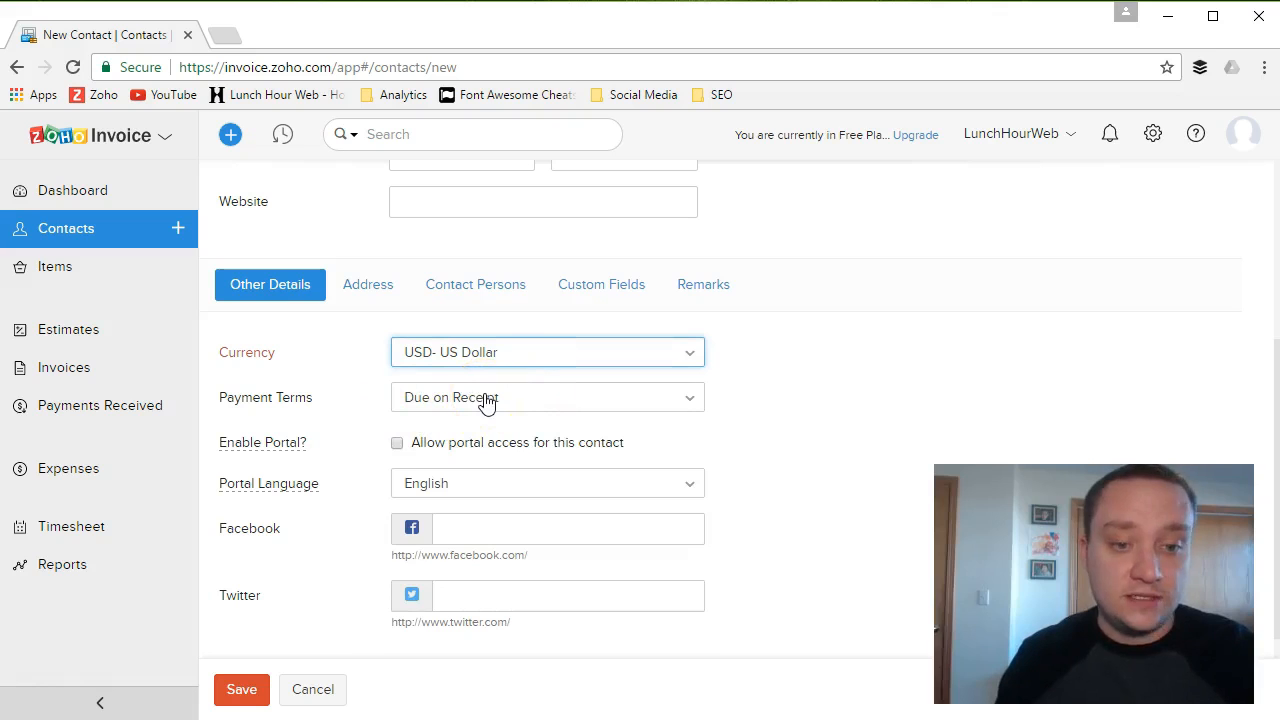
pyautogui.click(482, 400)
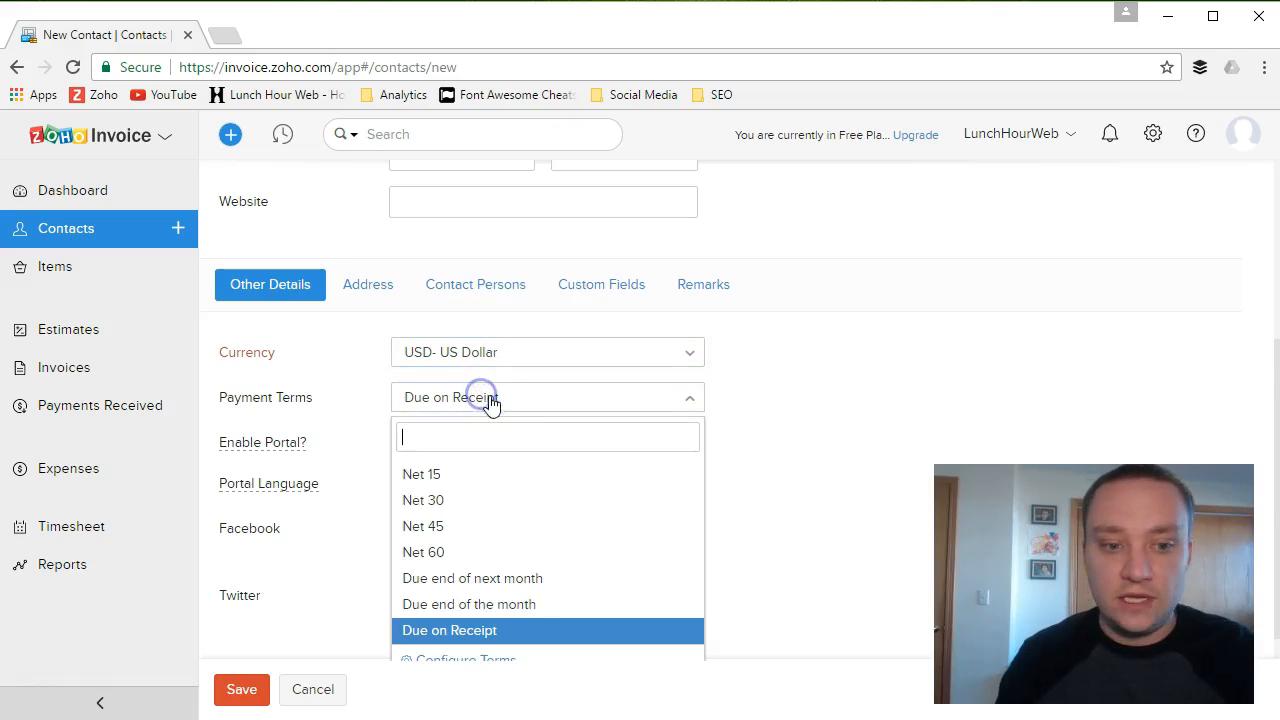
pyautogui.click(462, 503)
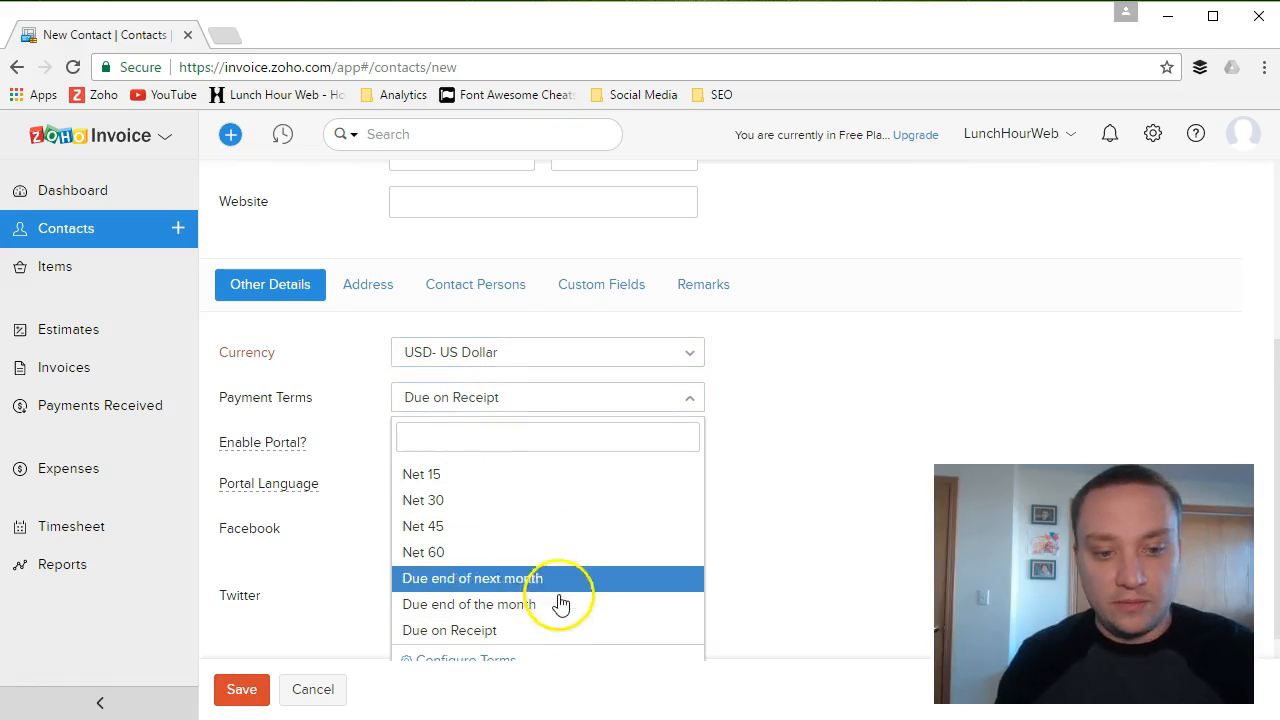
pyautogui.click(337, 389)
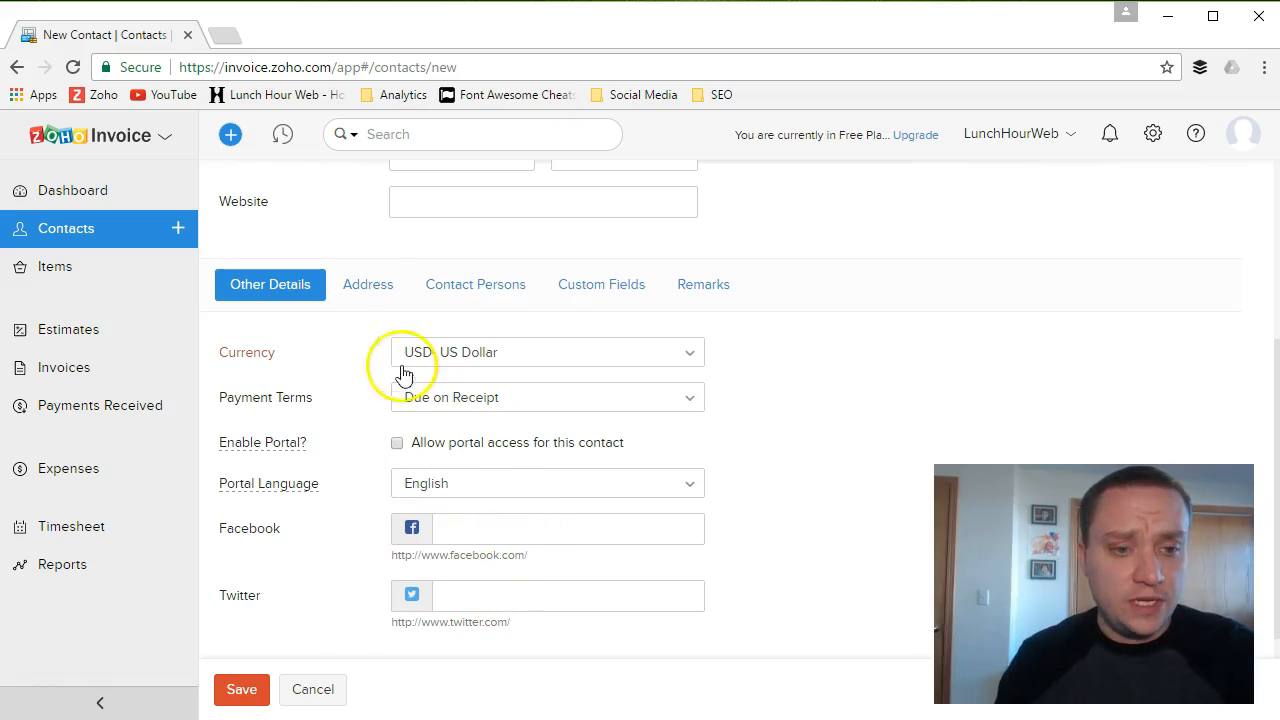
# - Look through the new contact's address, contact persons and custom fields sections
pyautogui.click(365, 285)
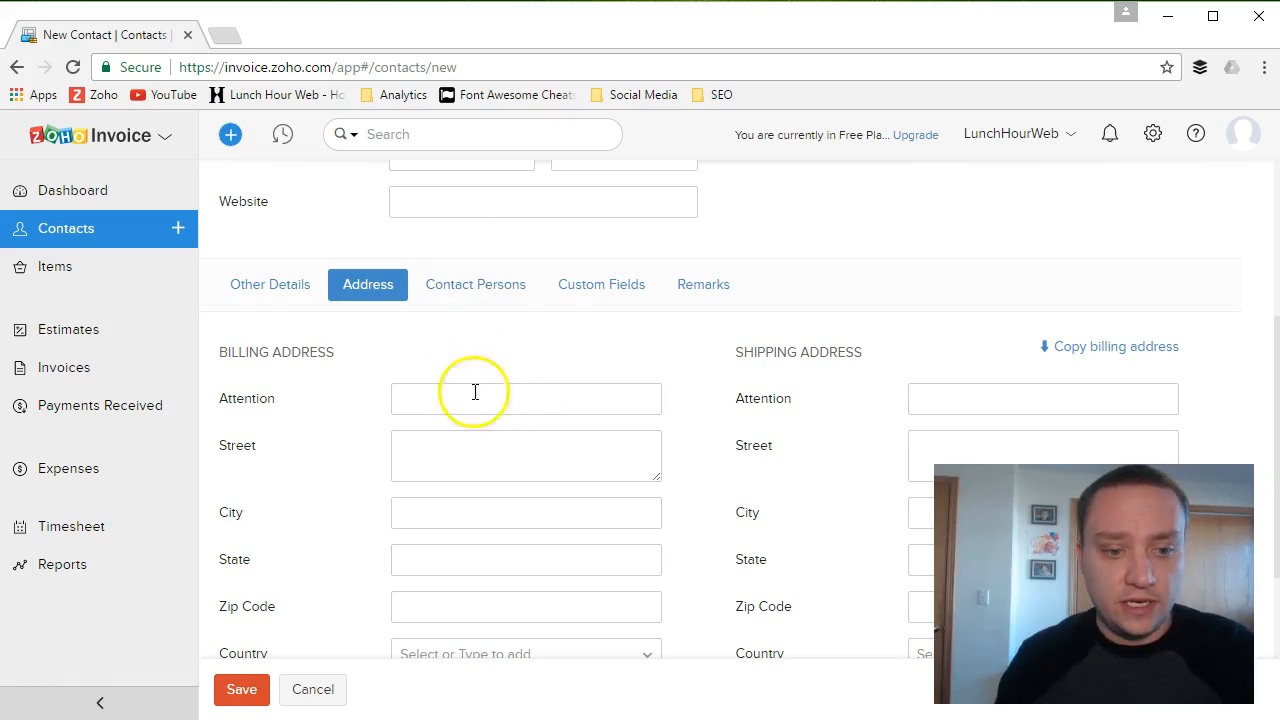
pyautogui.scroll(-2, 408, 470)
pyautogui.scroll(2, 404, 461)
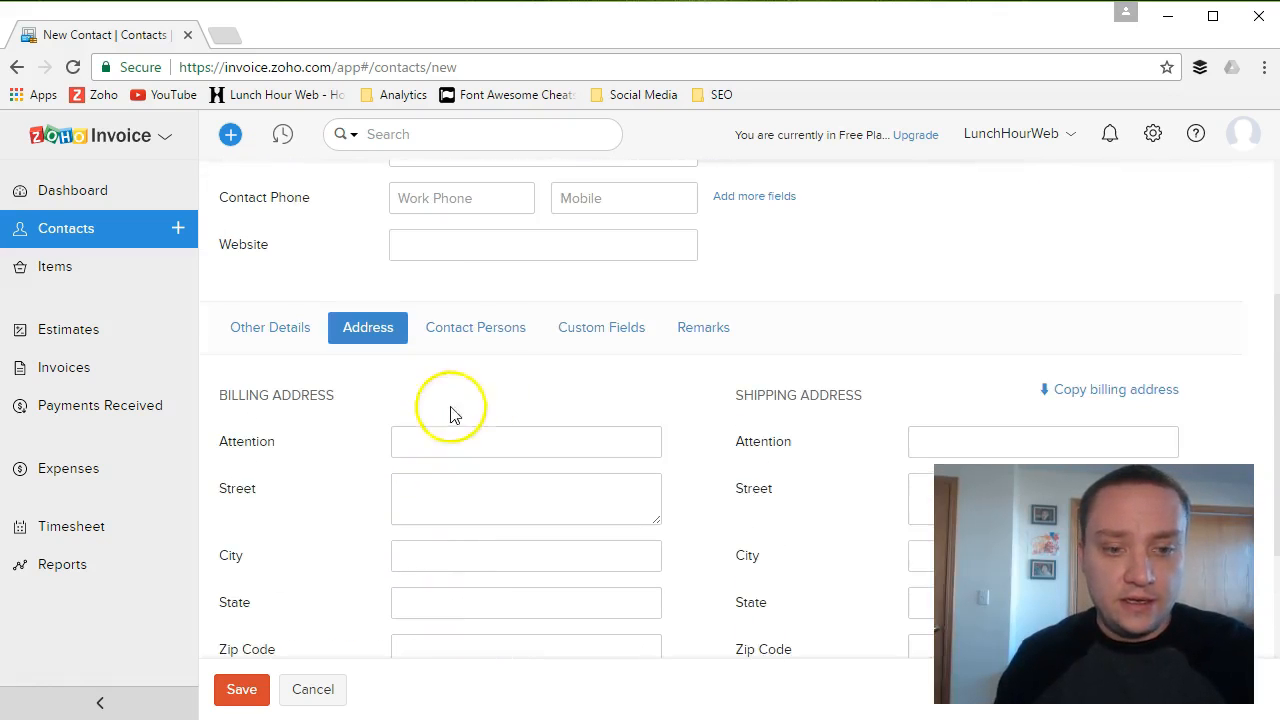
pyautogui.click(466, 326)
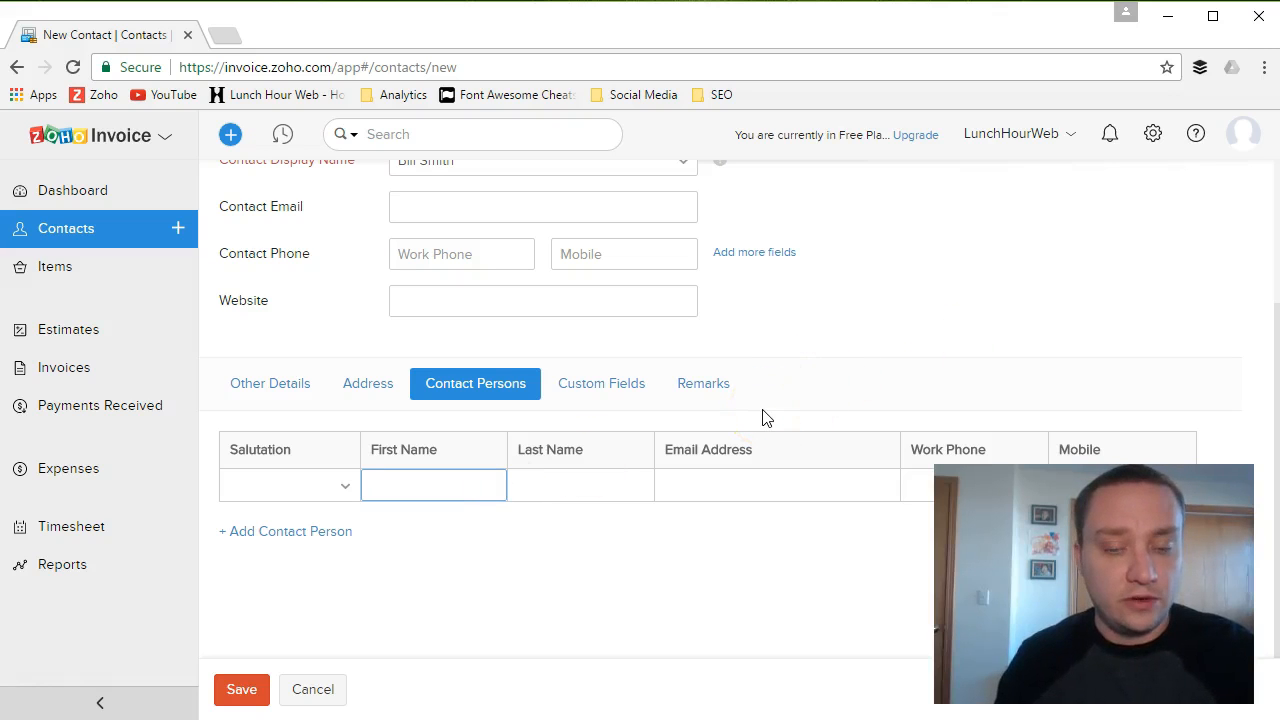
pyautogui.click(606, 387)
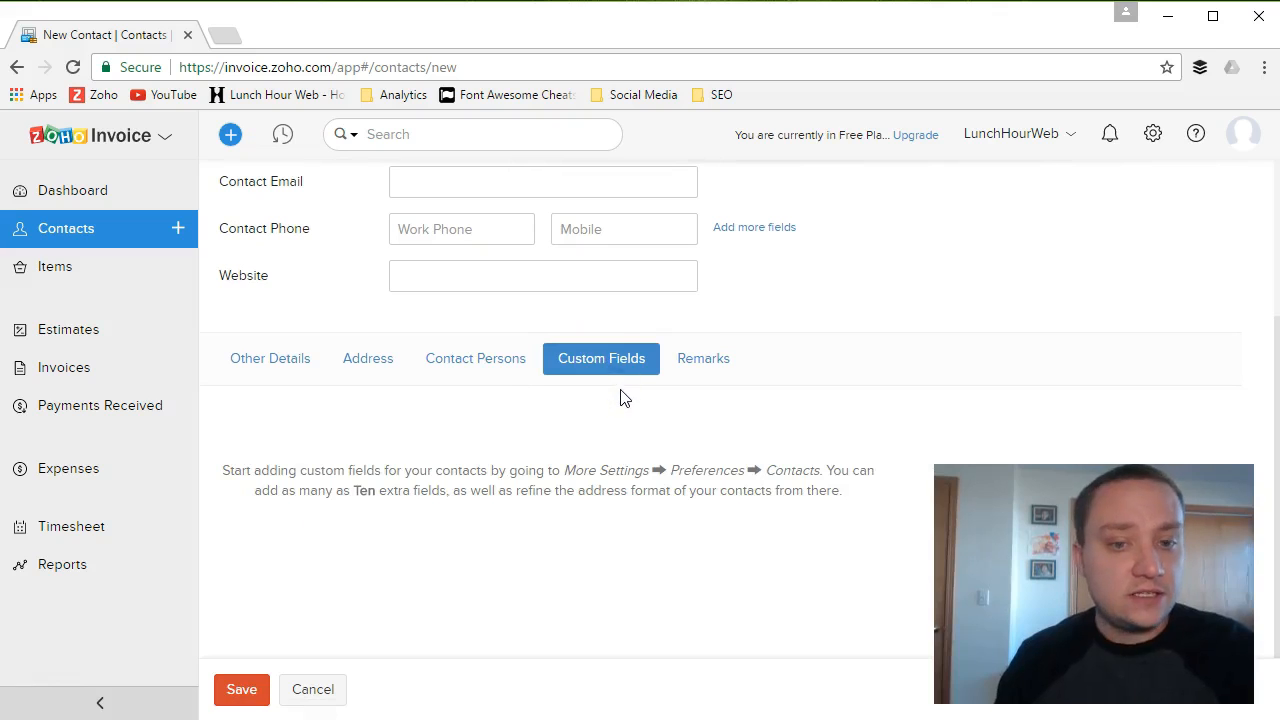
# - Add the remark "Always knock on the door before beginning any yard work." and save the contact
pyautogui.click(699, 368)
pyautogui.click(575, 466)
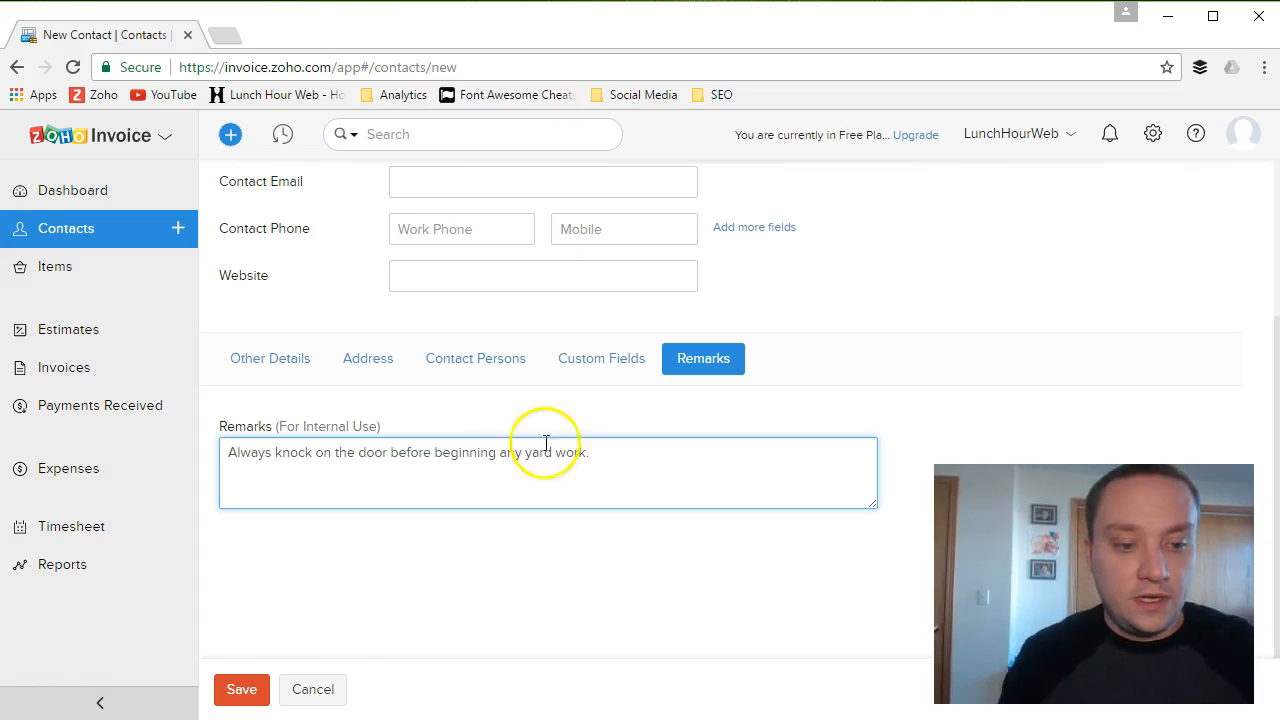
pyautogui.click(248, 690)
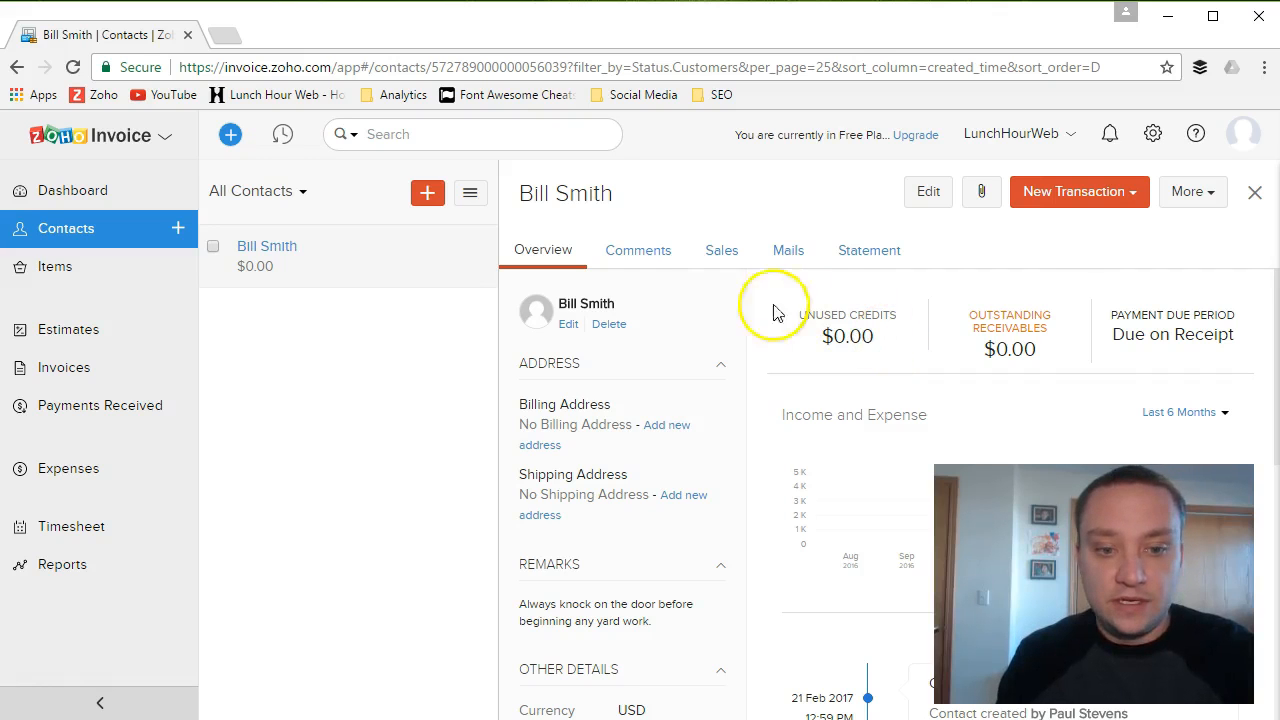
# - Examine the saved contact's overview, including balances, income and expense period options, addresses, remarks, other details and contact persons
pyautogui.scroll(-2, 700, 390)
pyautogui.scroll(2, 780, 380)
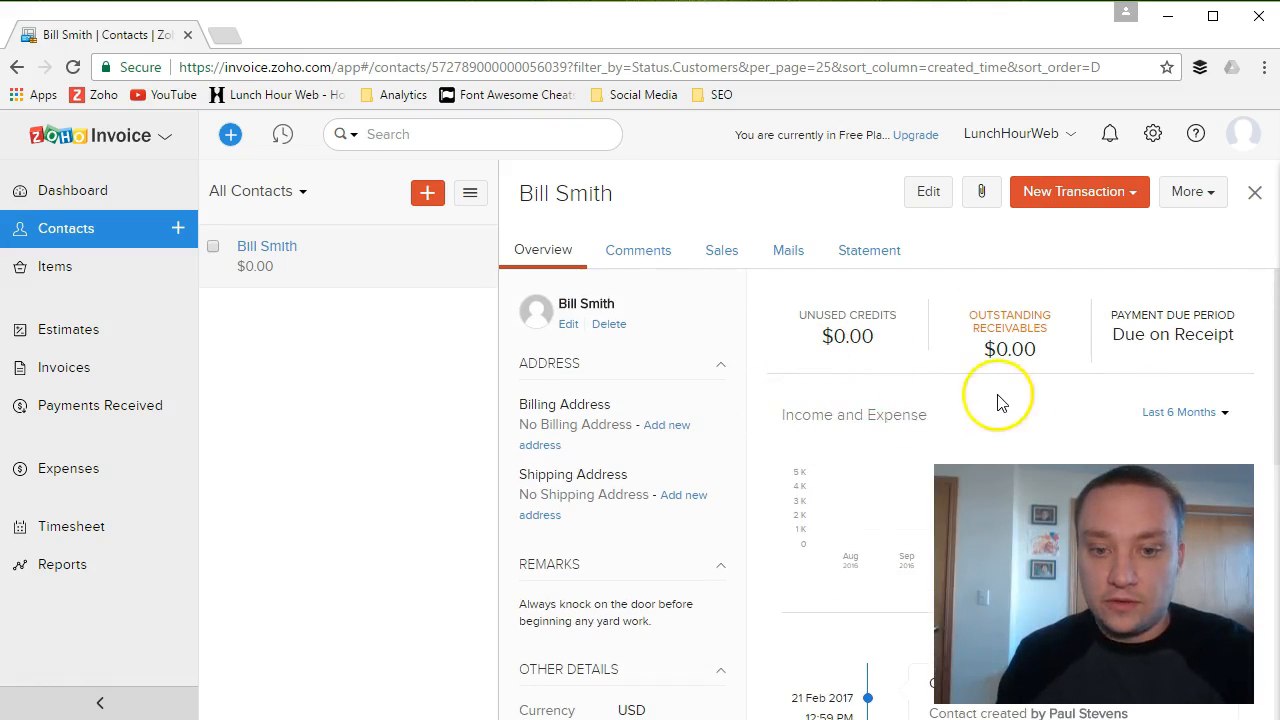
pyautogui.click(1214, 418)
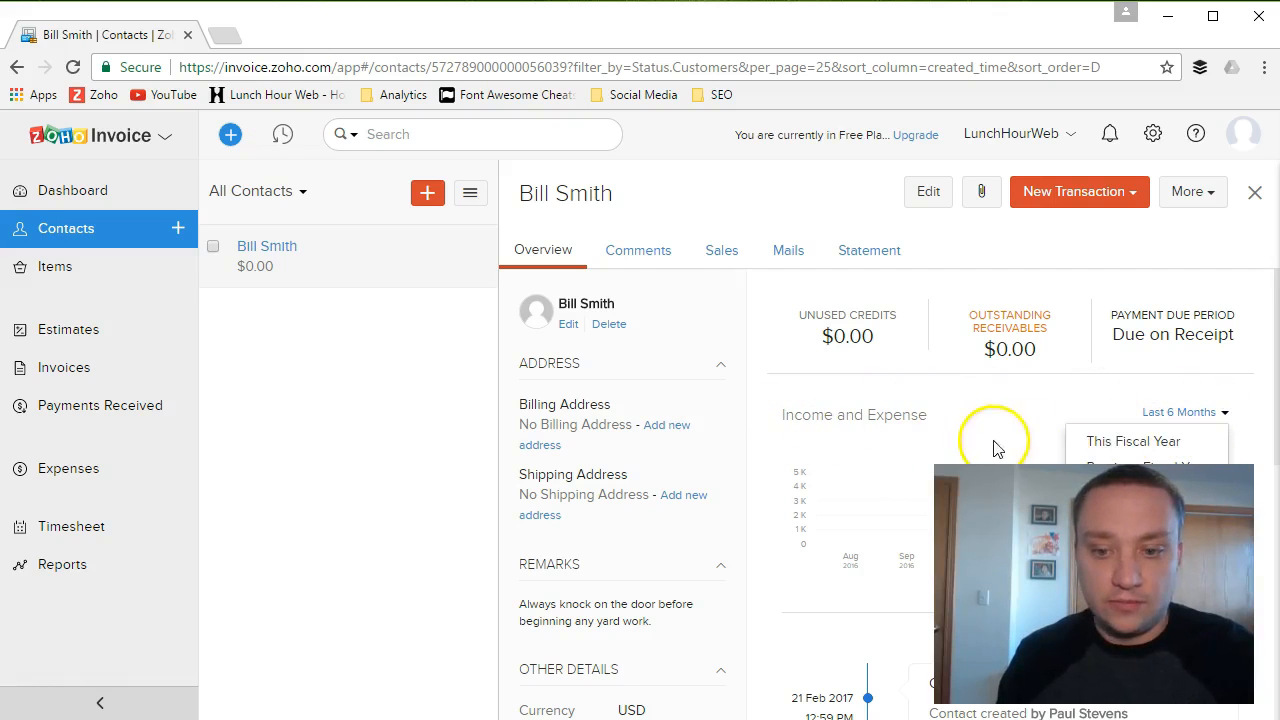
pyautogui.click(748, 410)
pyautogui.moveTo(748, 410); pyautogui.dragTo(757, 405)
pyautogui.scroll(-2, 758, 405)
pyautogui.click(768, 406)
pyautogui.scroll(1, 766, 408)
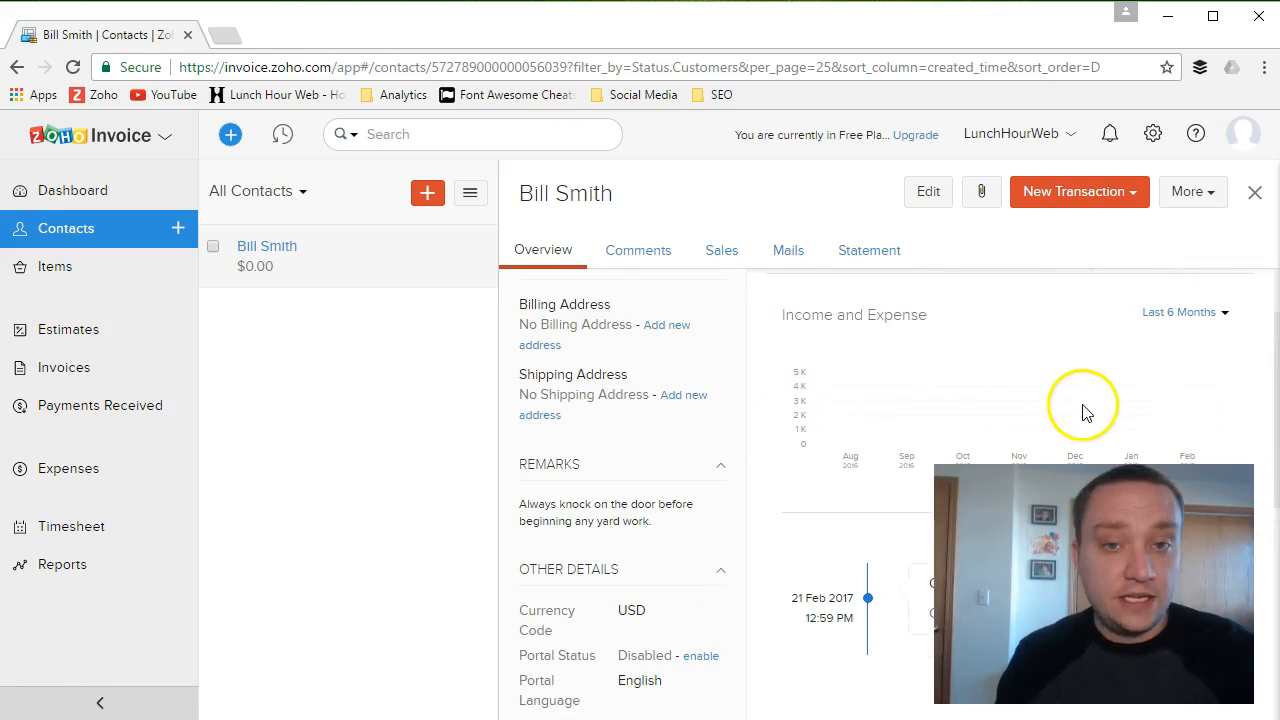
pyautogui.scroll(-2, 791, 469)
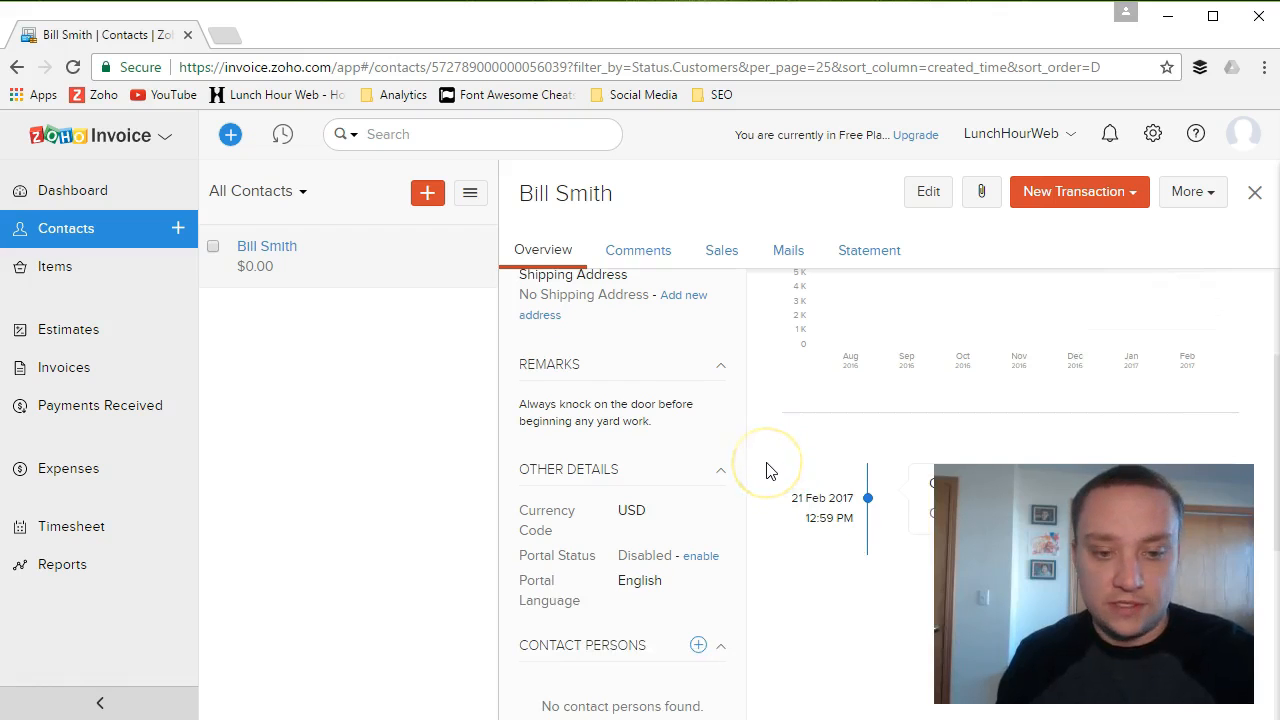
pyautogui.scroll(-2, 768, 470)
pyautogui.scroll(6, 766, 485)
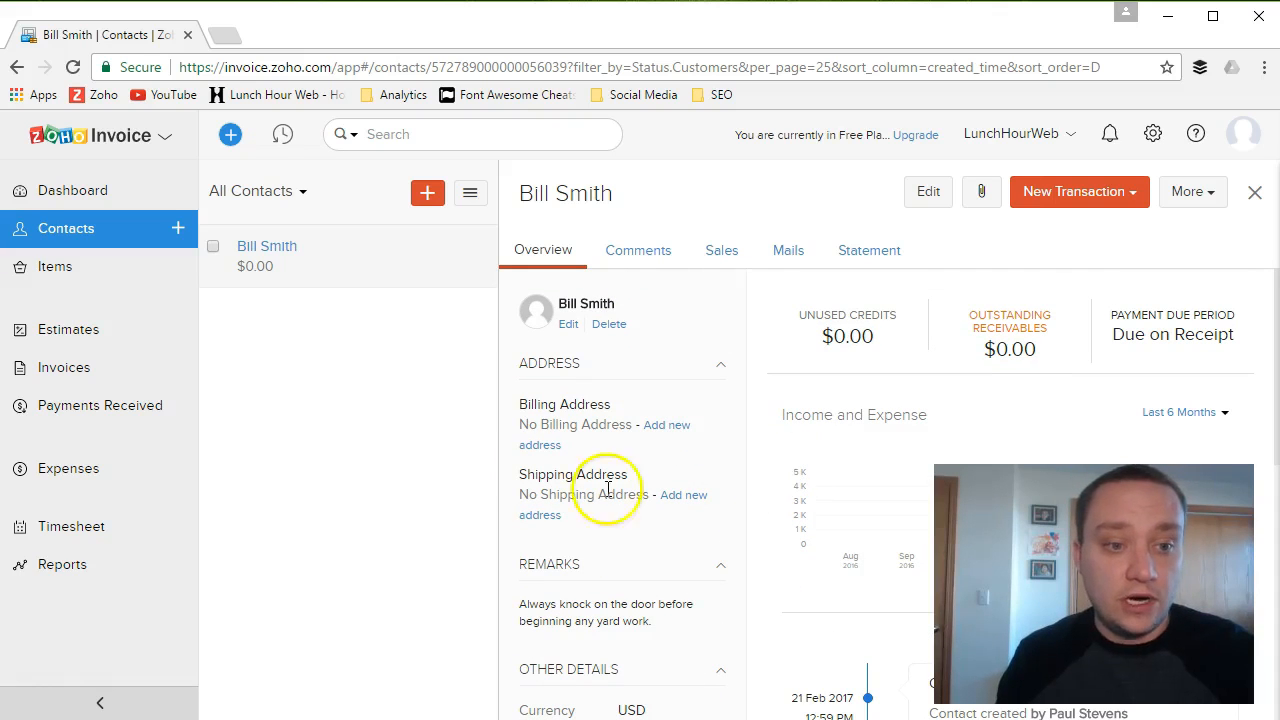
# - View the contact's comments, sales transactions and mail history
pyautogui.click(640, 262)
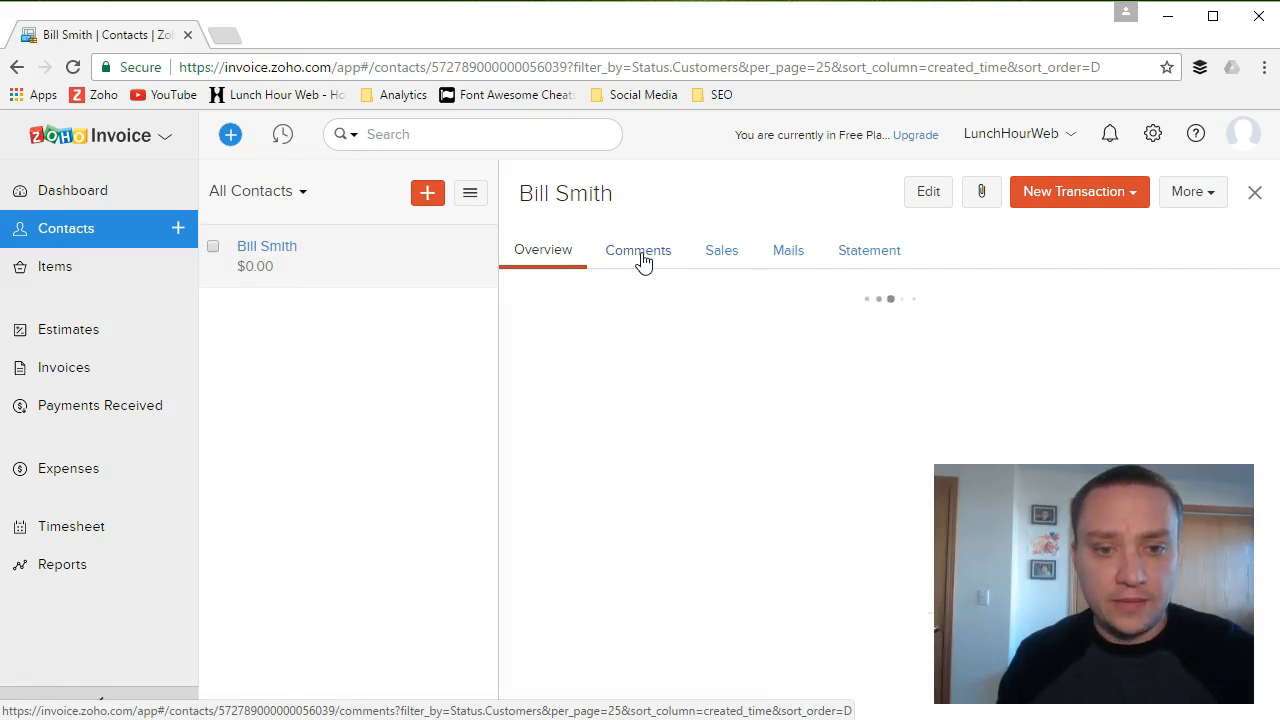
pyautogui.click(724, 258)
pyautogui.click(792, 258)
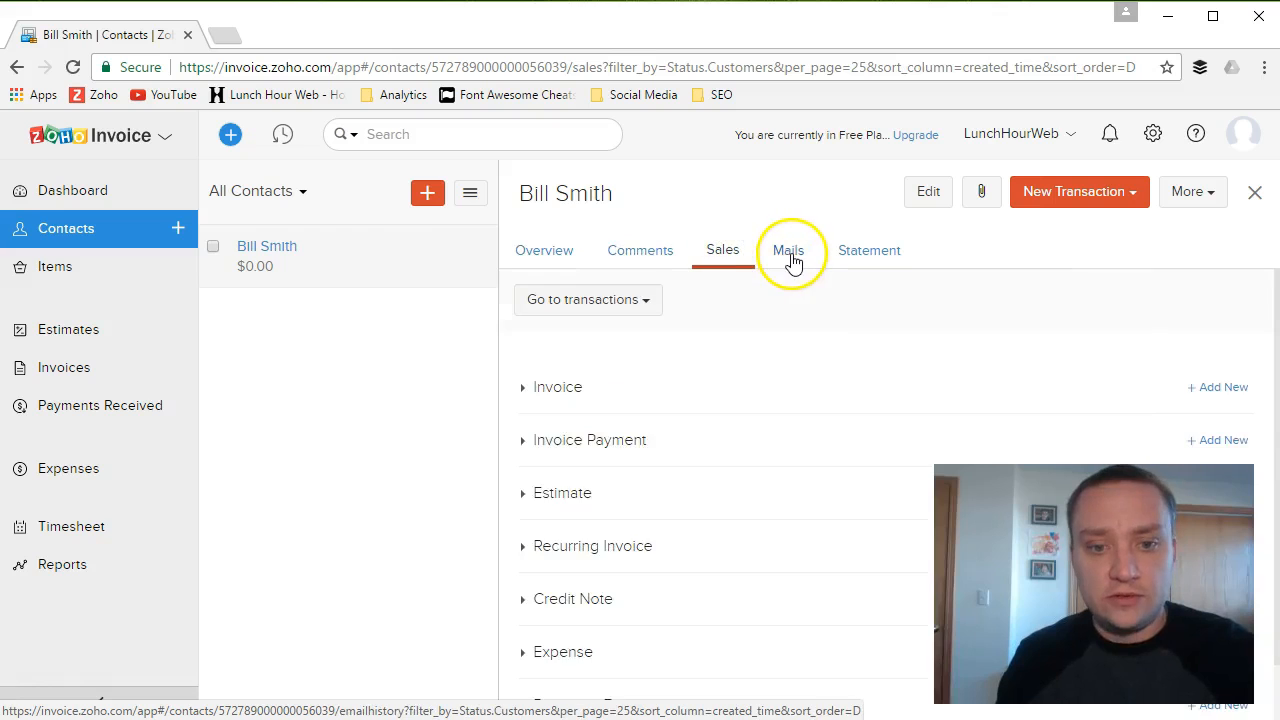
pyautogui.click(792, 258)
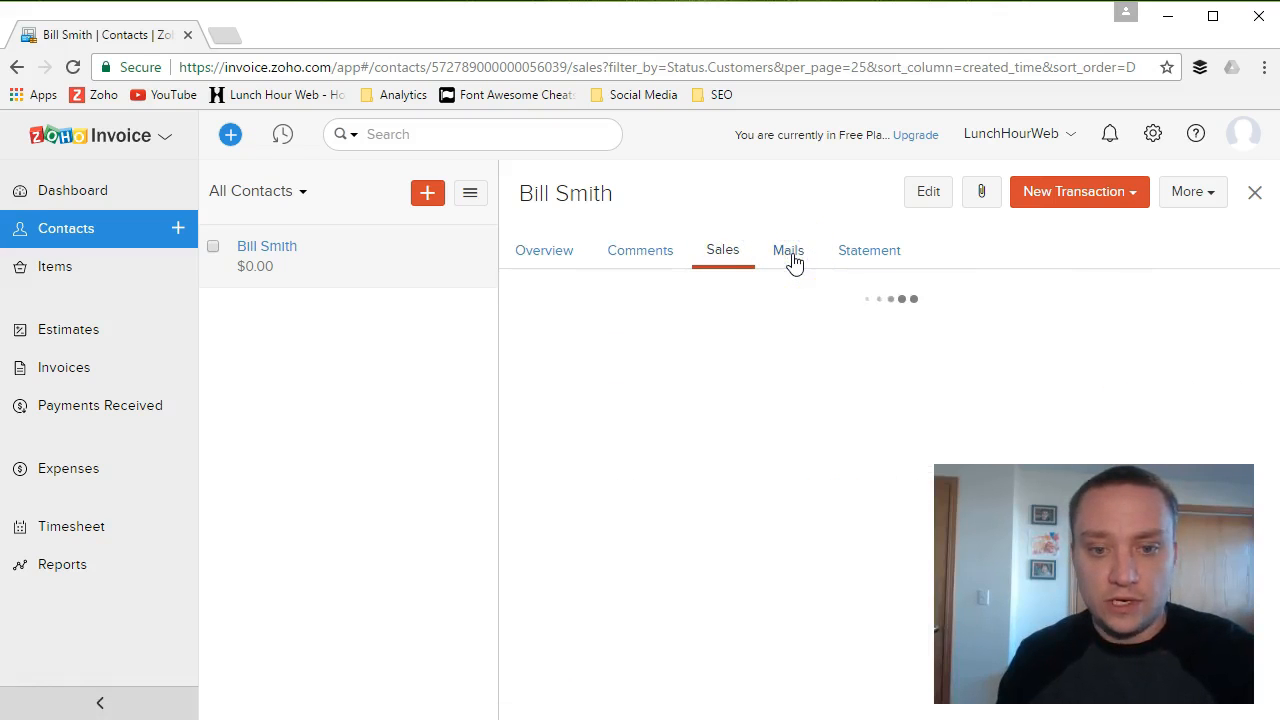
# - View the contact's statement, check the new transaction and additional action options, and return to the contact's overview
pyautogui.click(859, 256)
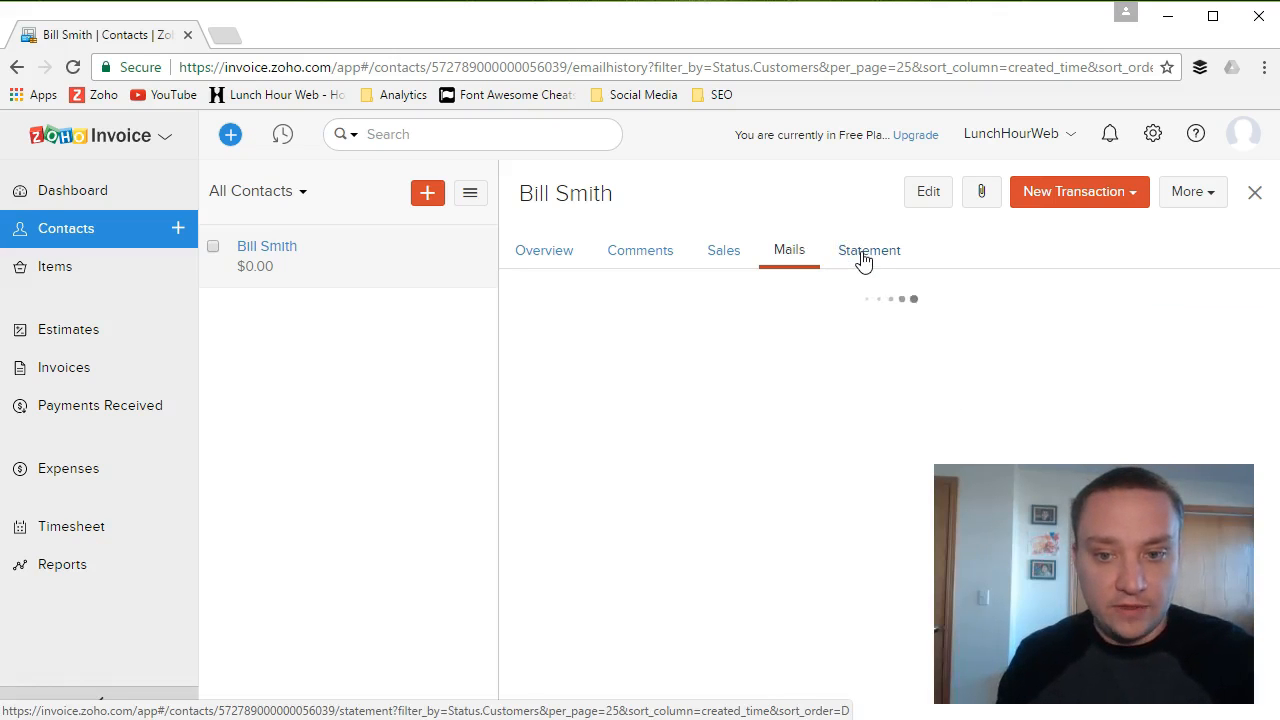
pyautogui.click(855, 262)
pyautogui.click(795, 390)
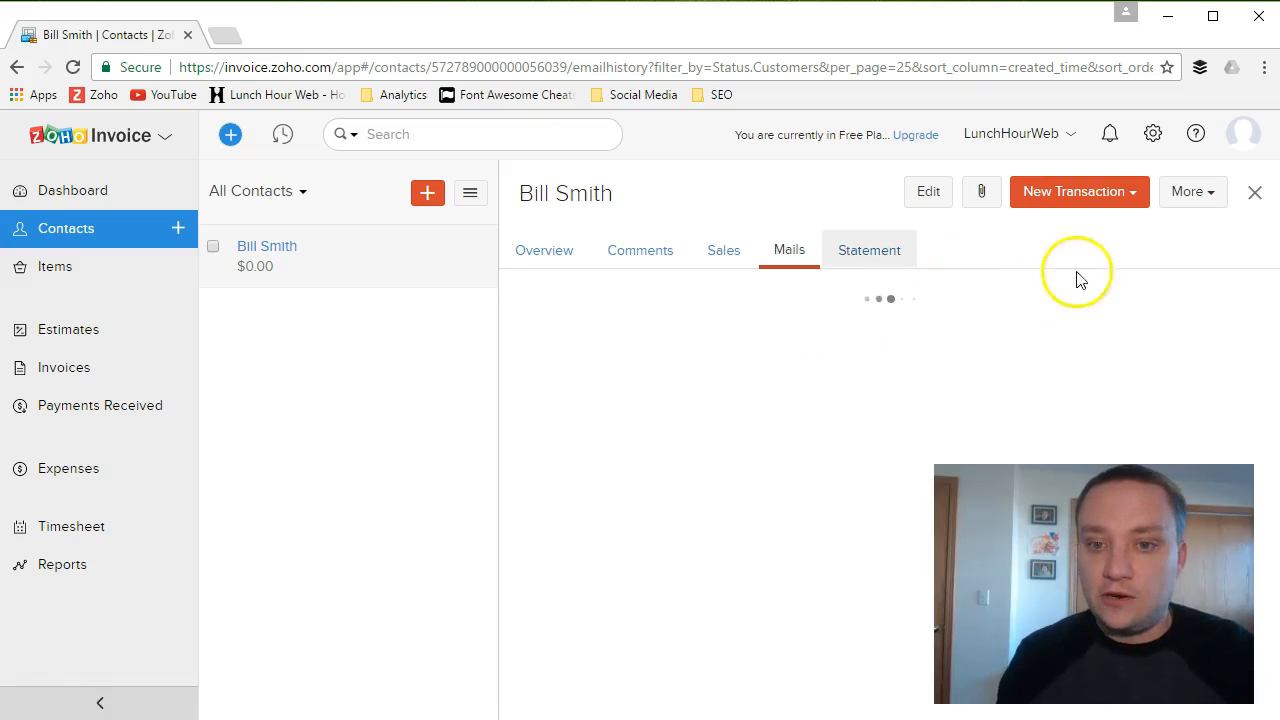
pyautogui.click(1132, 195)
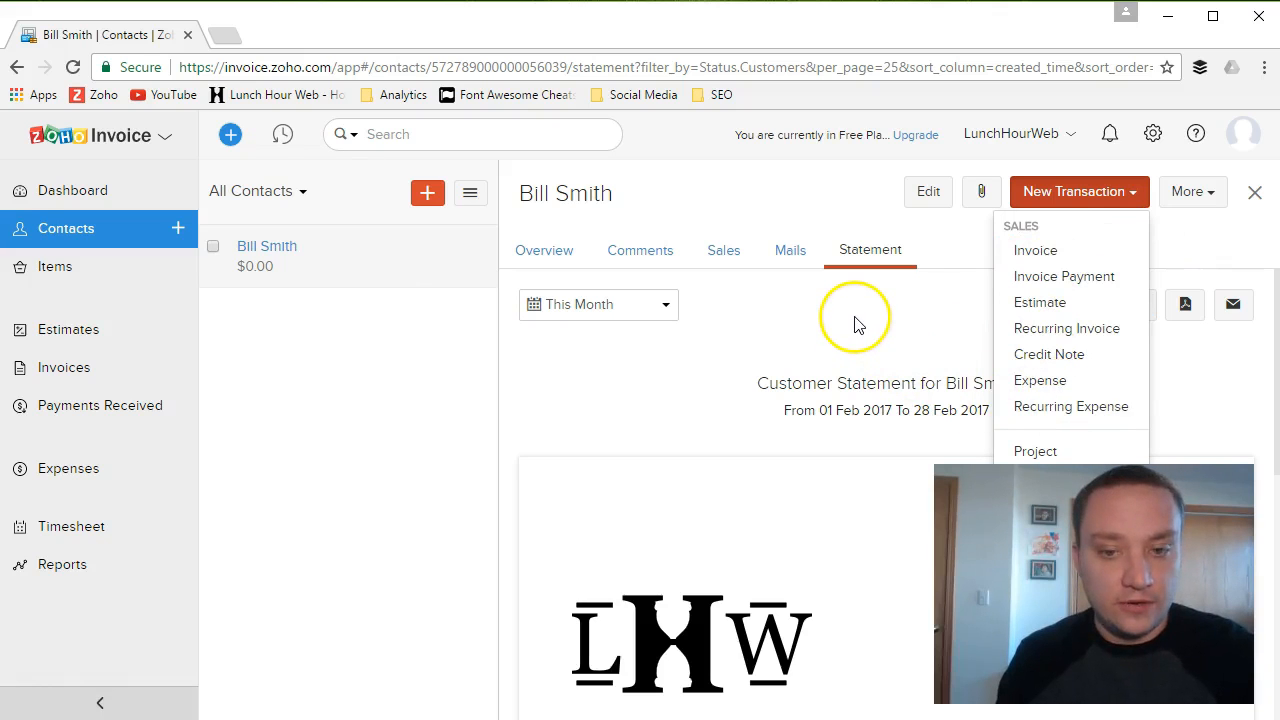
pyautogui.click(1208, 191)
pyautogui.click(410, 285)
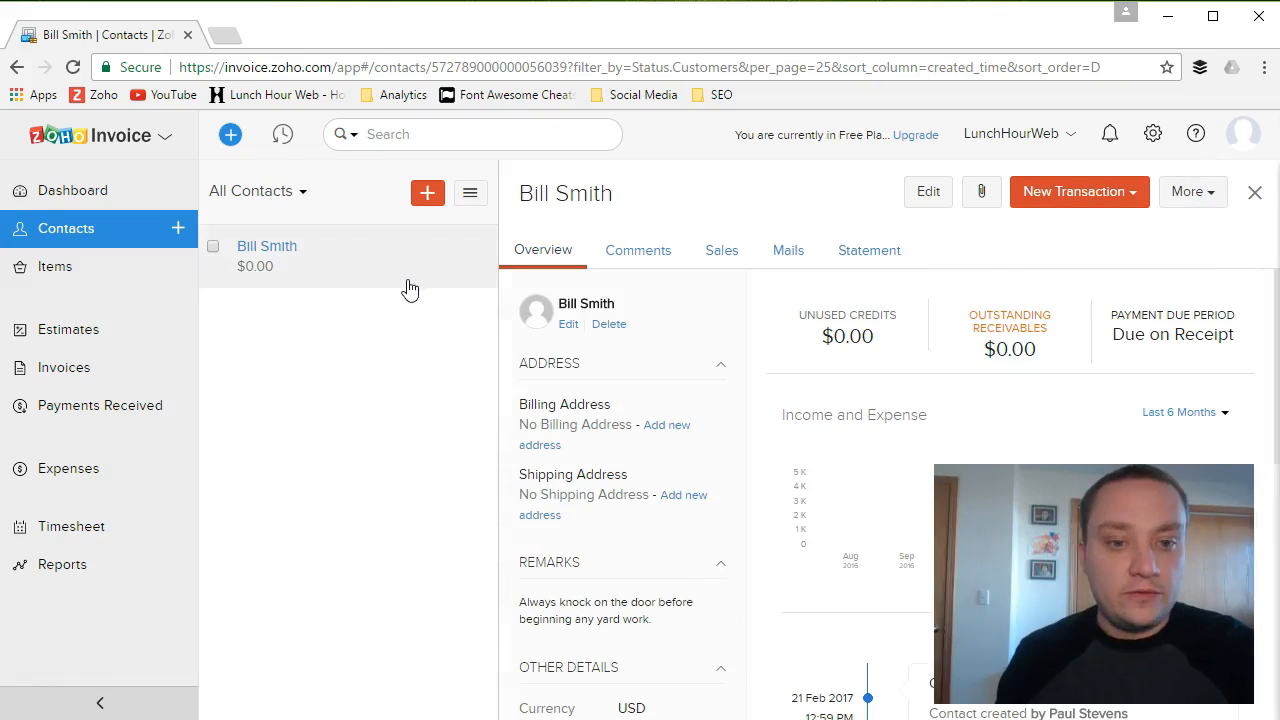
# - Start a new item from the items list
pyautogui.click(55, 268)
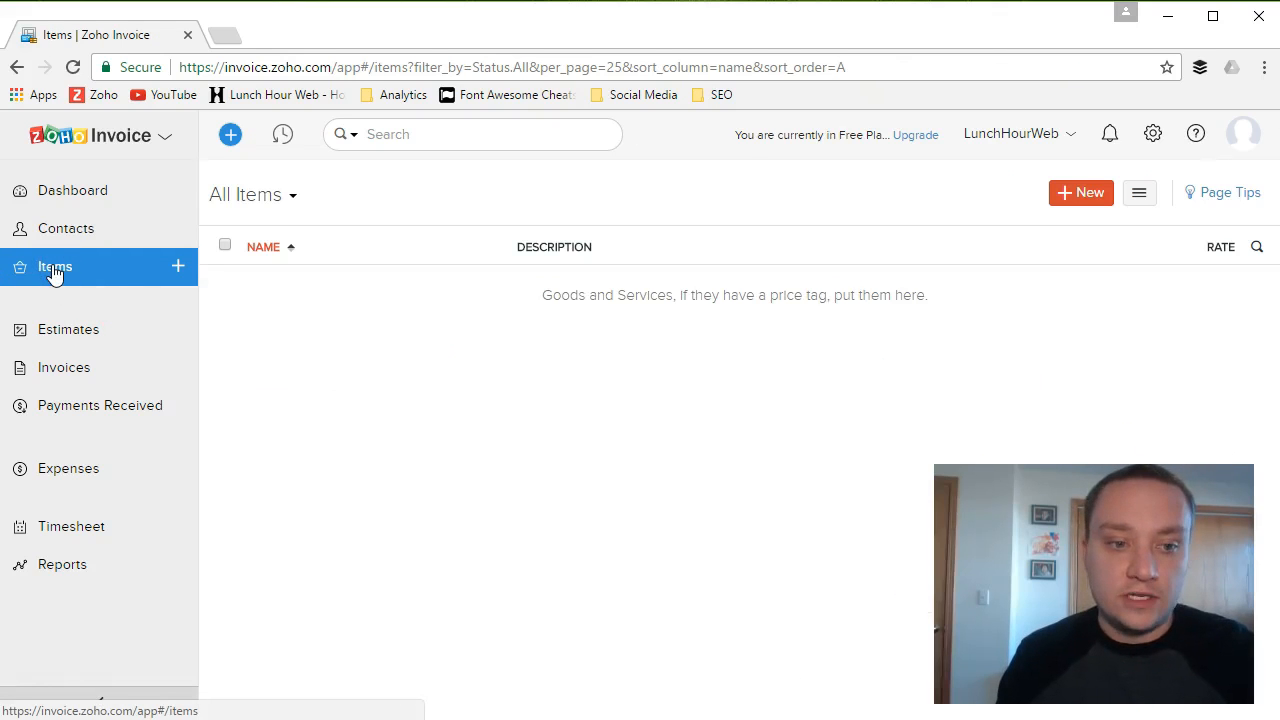
pyautogui.click(1075, 195)
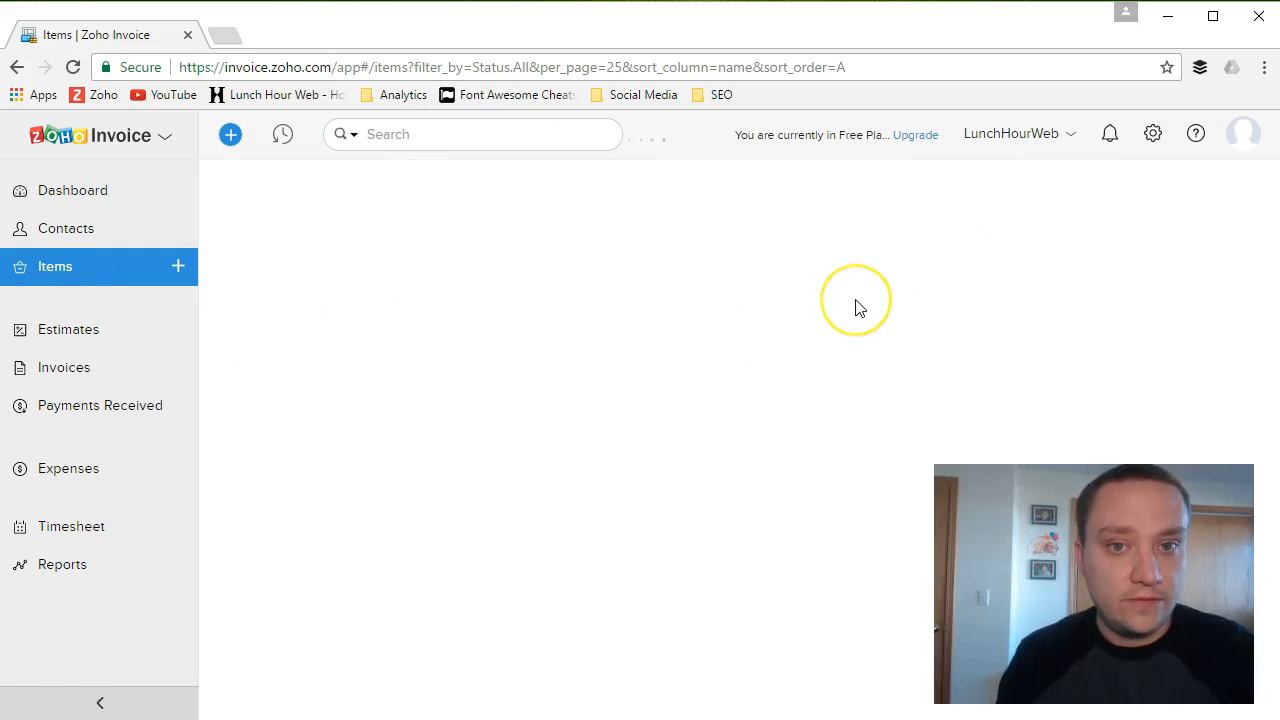
pyautogui.click(398, 310)
# - Set the new item's type to Service, name it Mowing, and look at the unit choices
pyautogui.click(453, 270)
pyautogui.click(444, 299)
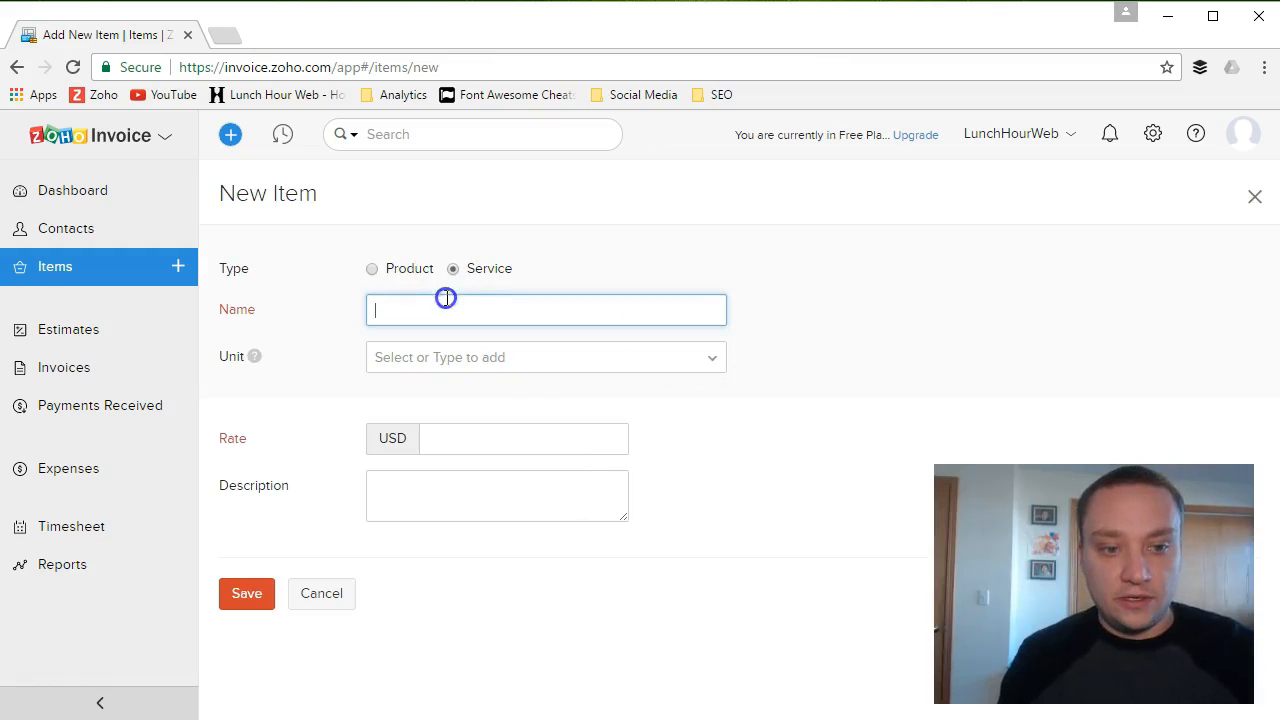
pyautogui.write('Mowing')
pyautogui.press('Tab')
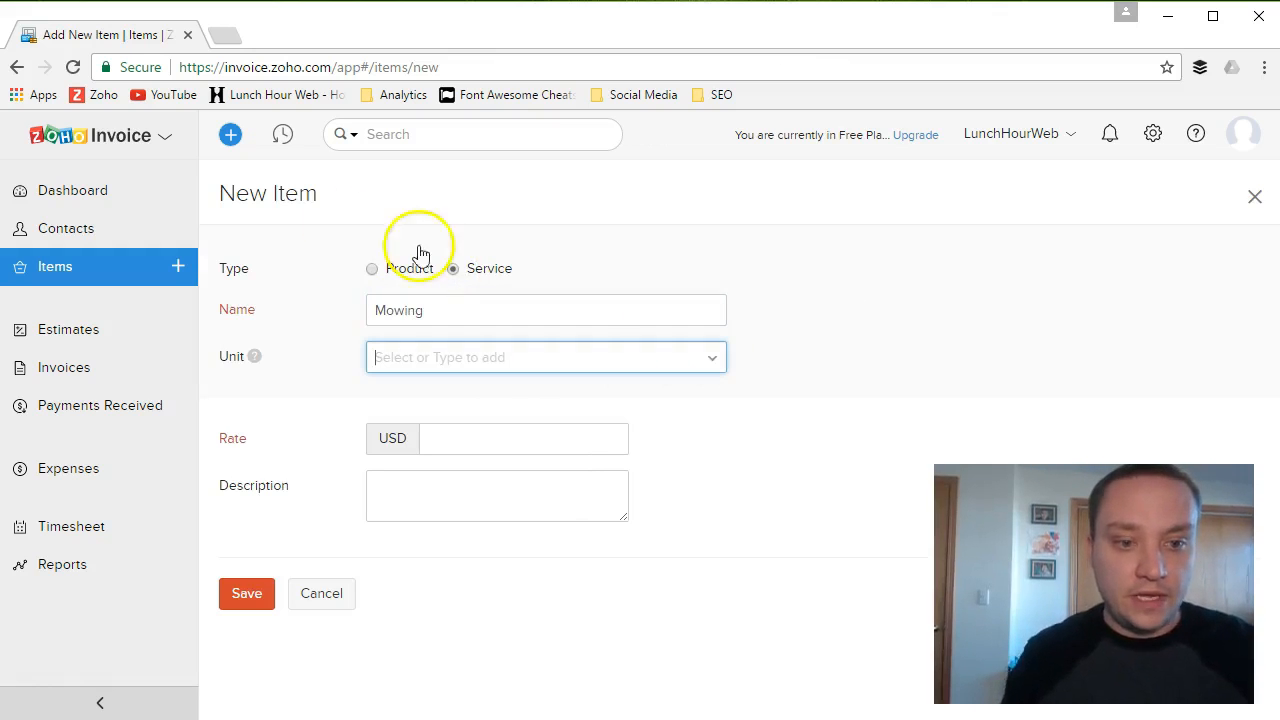
pyautogui.click(703, 357)
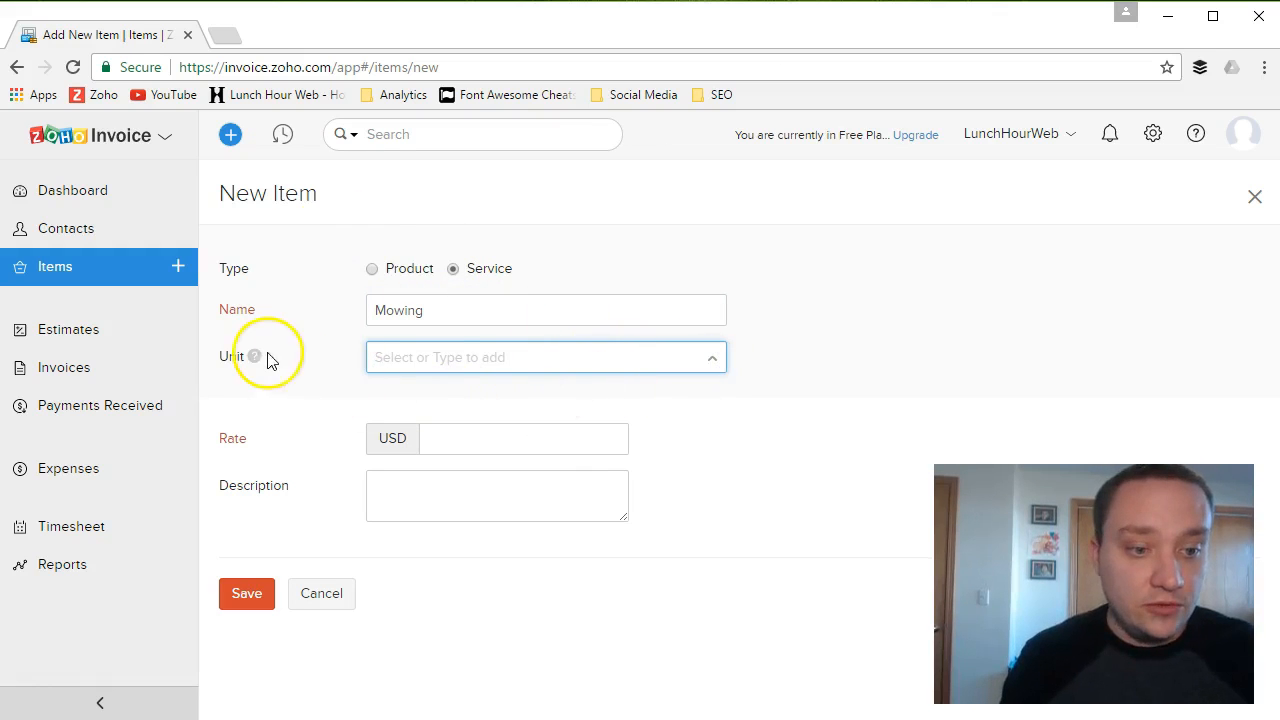
pyautogui.click(508, 360)
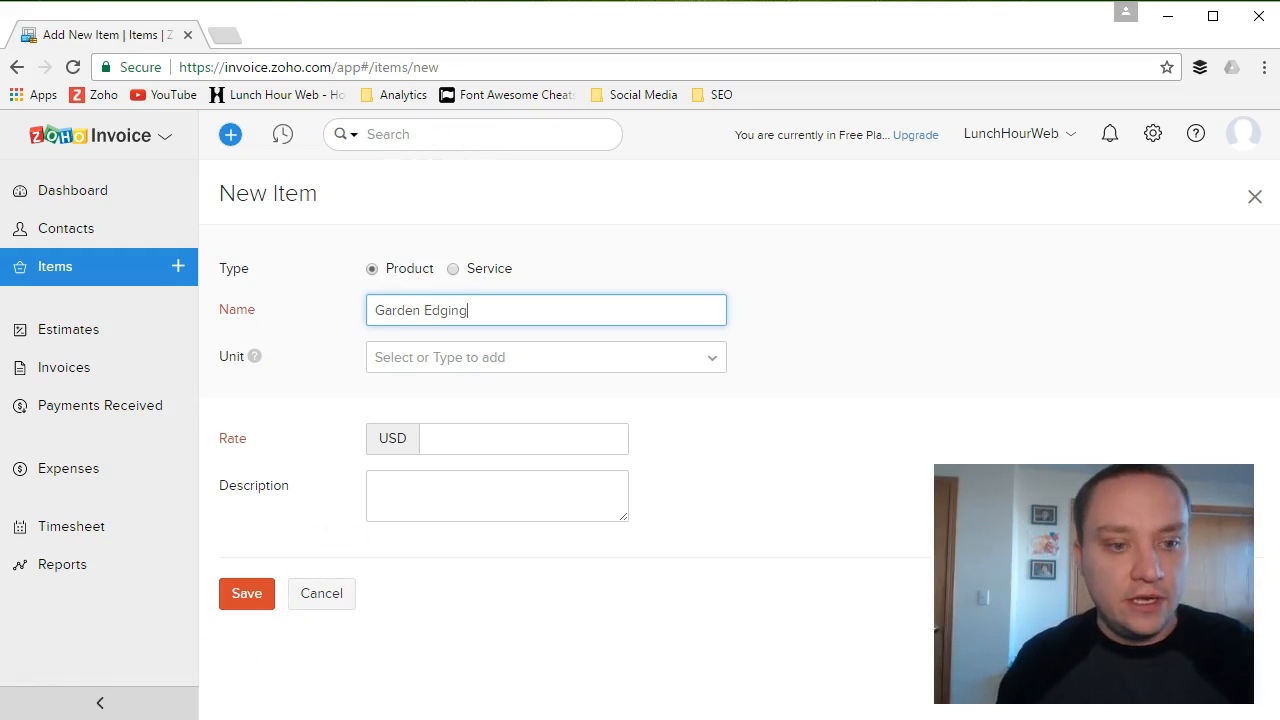
# - Save a product item named Garden Edging with unit Lin Ft, rate 5.00 USD and description "Stone edging 5.00 per linear foot"
pyautogui.click(543, 357)
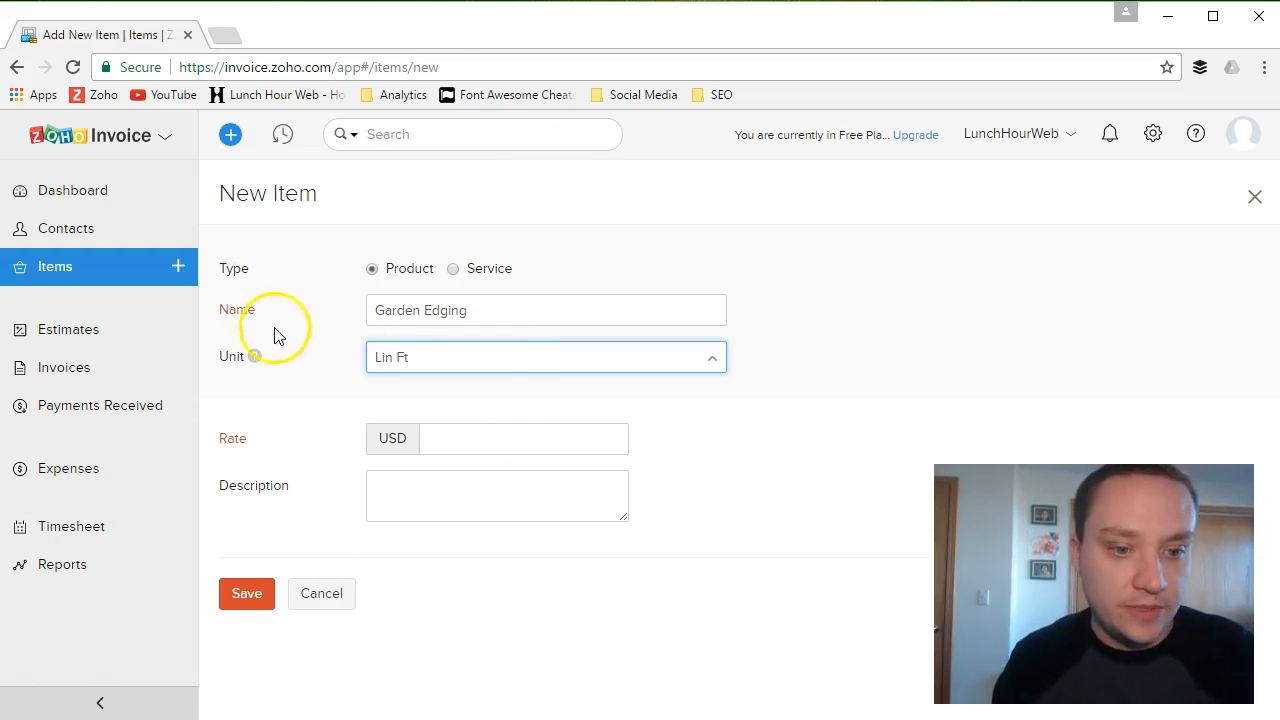
pyautogui.click(464, 432)
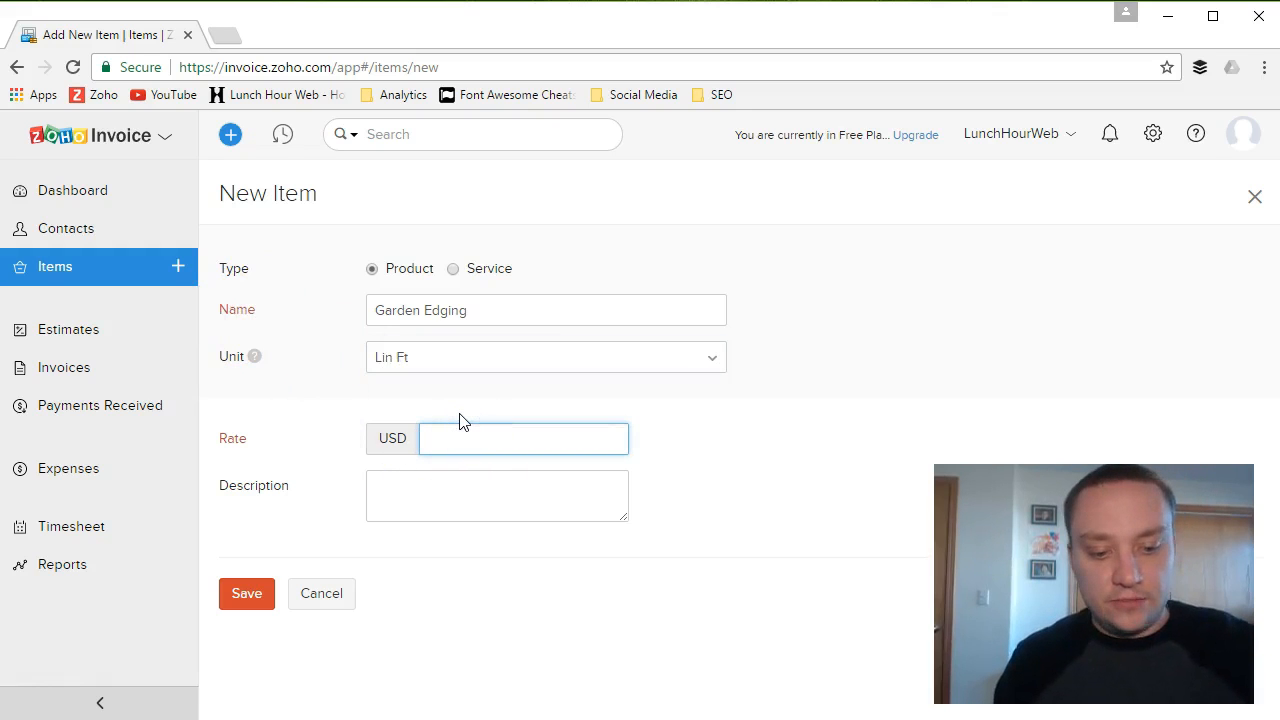
pyautogui.click(385, 505)
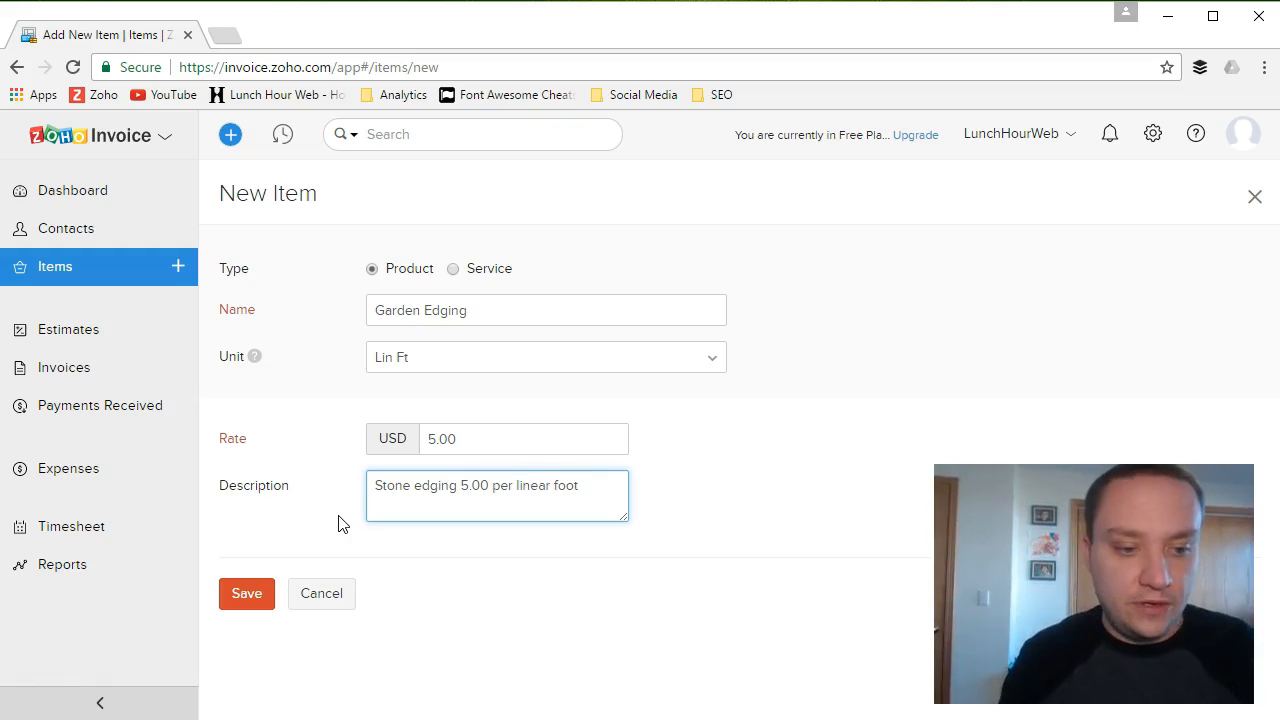
pyautogui.click(243, 594)
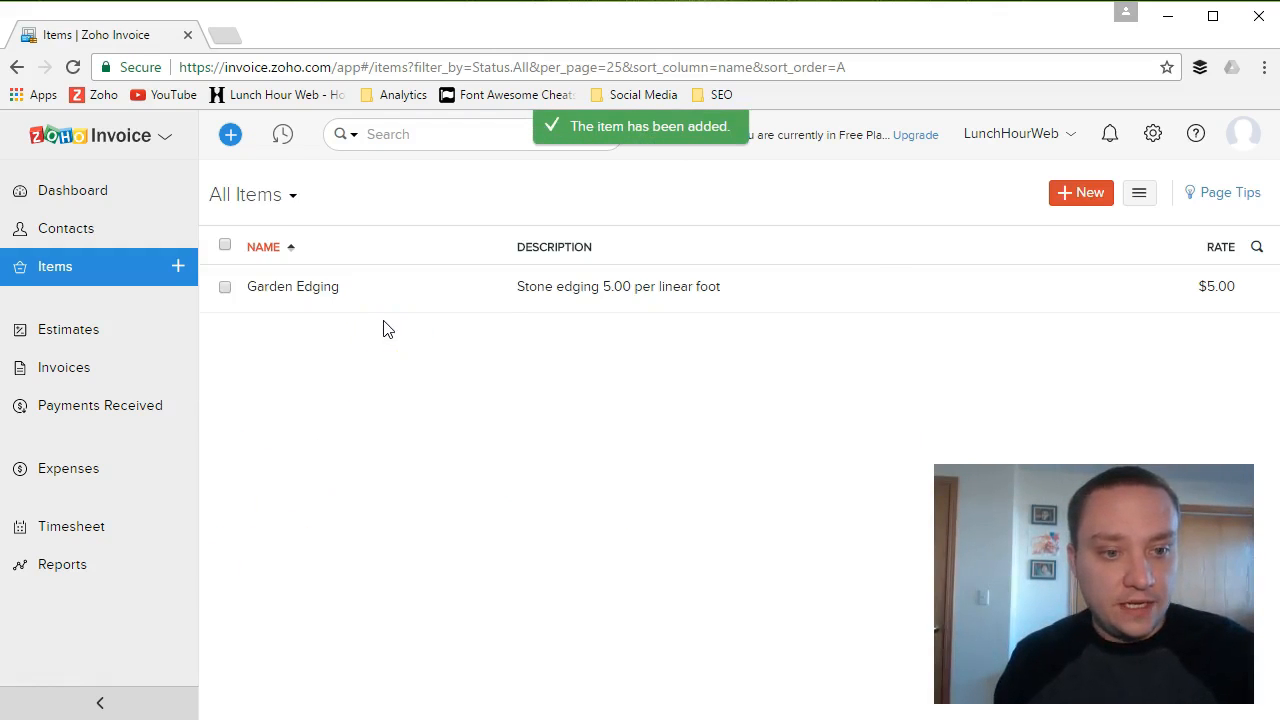
# - Add and save a service item named Mowing with unit Hour and a rate of 20 USD
pyautogui.click(1071, 192)
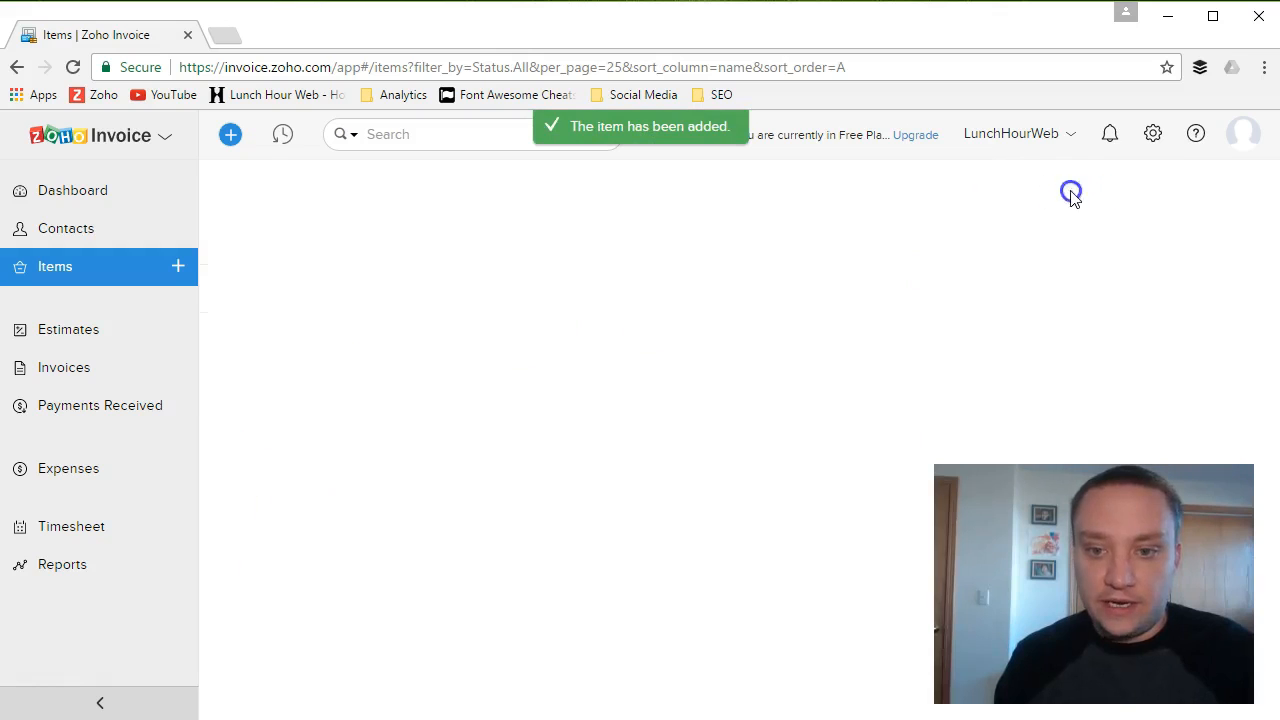
pyautogui.click(453, 270)
pyautogui.click(441, 303)
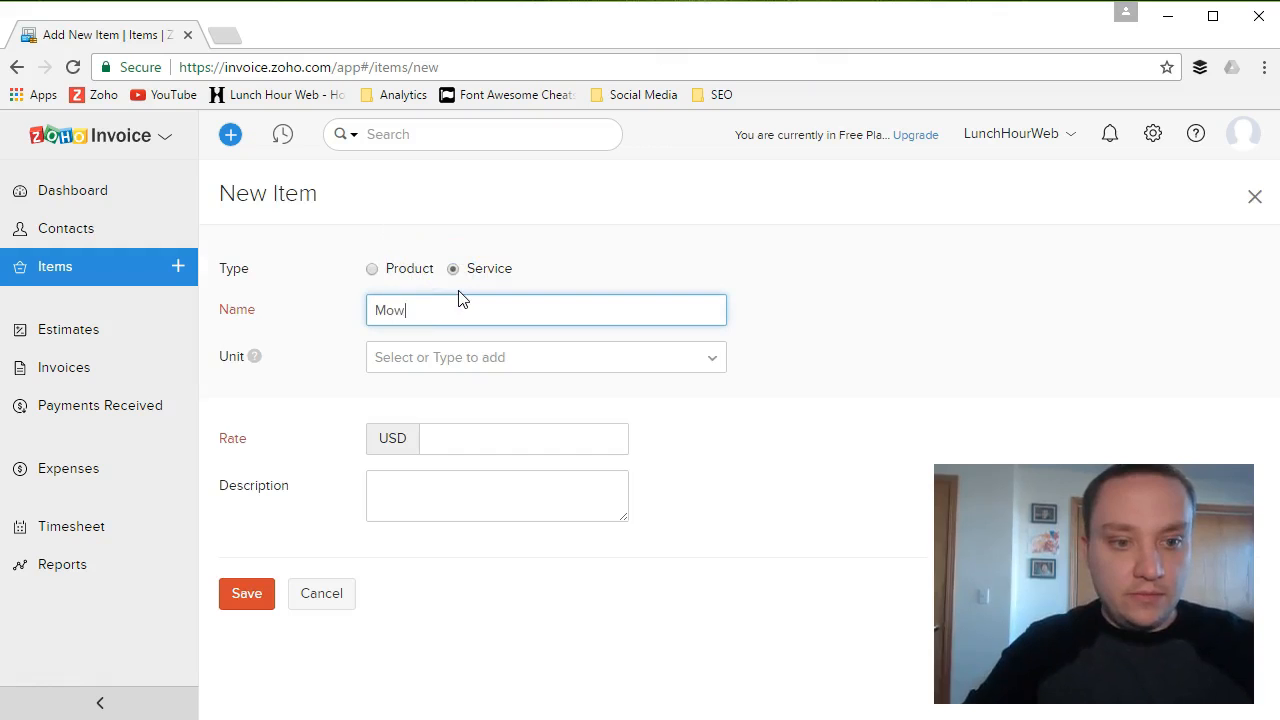
pyautogui.click(478, 440)
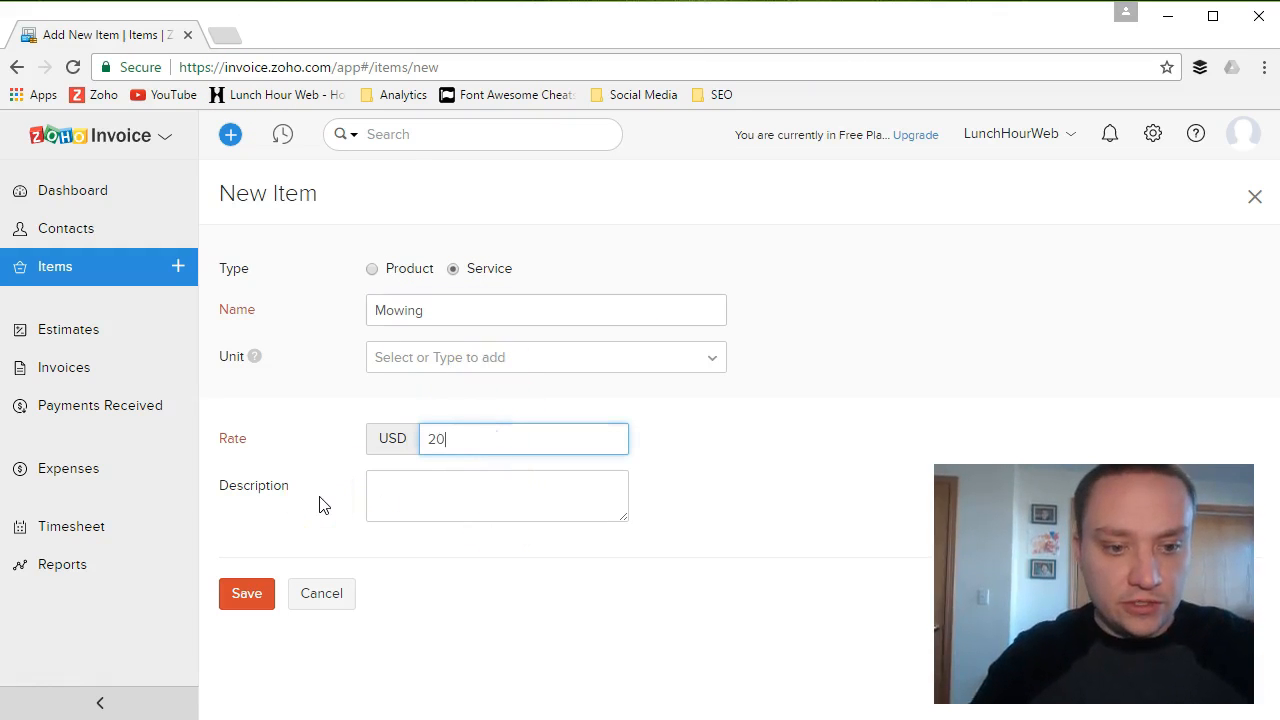
pyautogui.click(455, 358)
pyautogui.write('Hour')
pyautogui.click(272, 598)
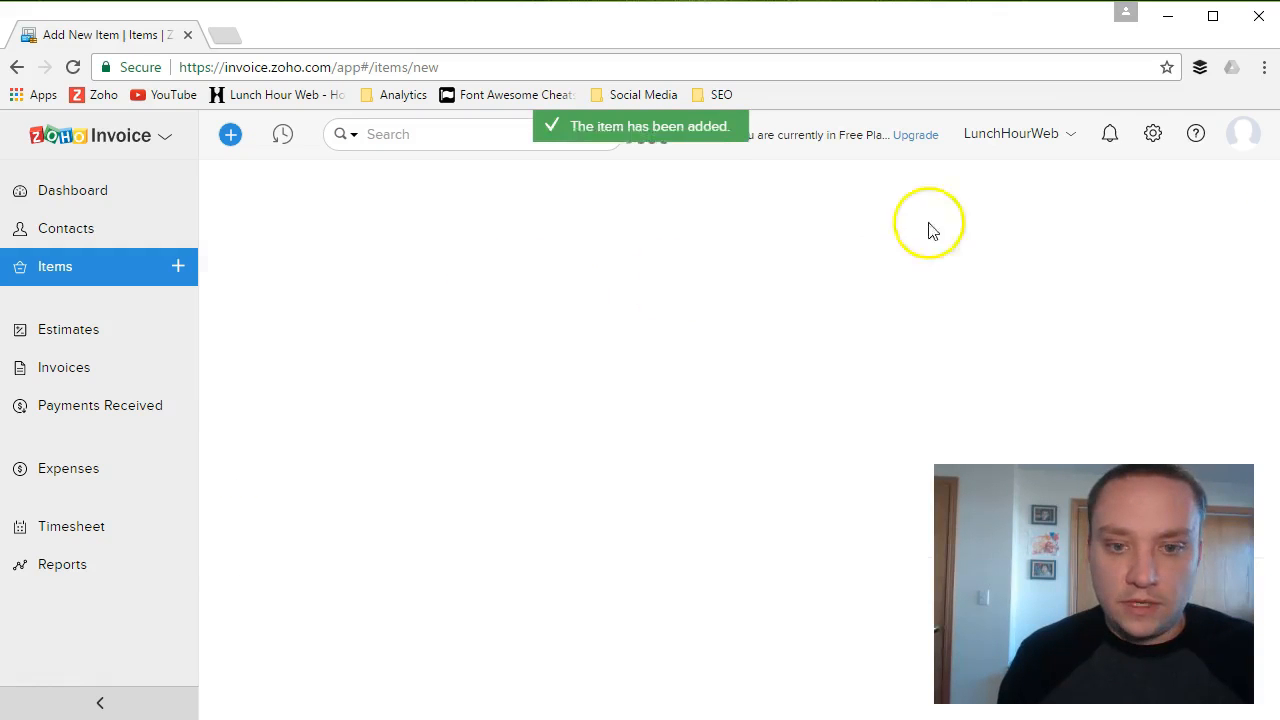
# - Add and save a service item named Weed Trimming with unit Hour and a rate of 20.00 USD
pyautogui.click(1074, 183)
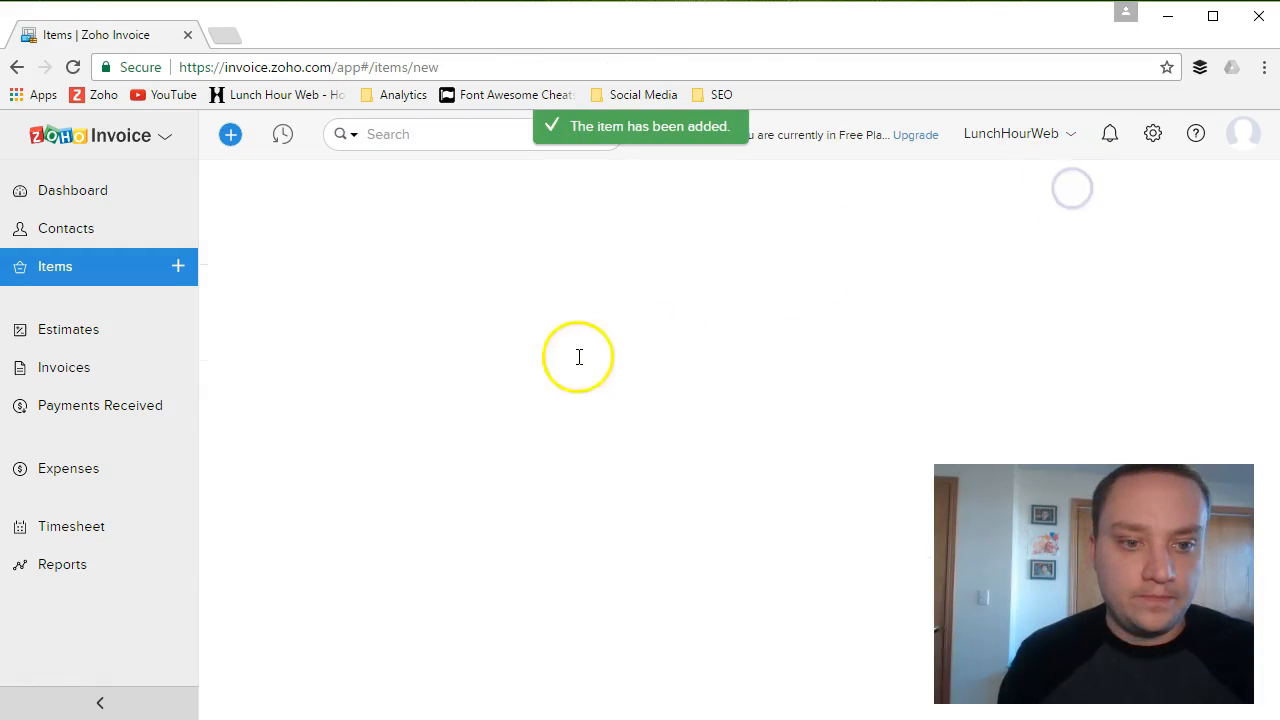
pyautogui.click(452, 270)
pyautogui.click(455, 312)
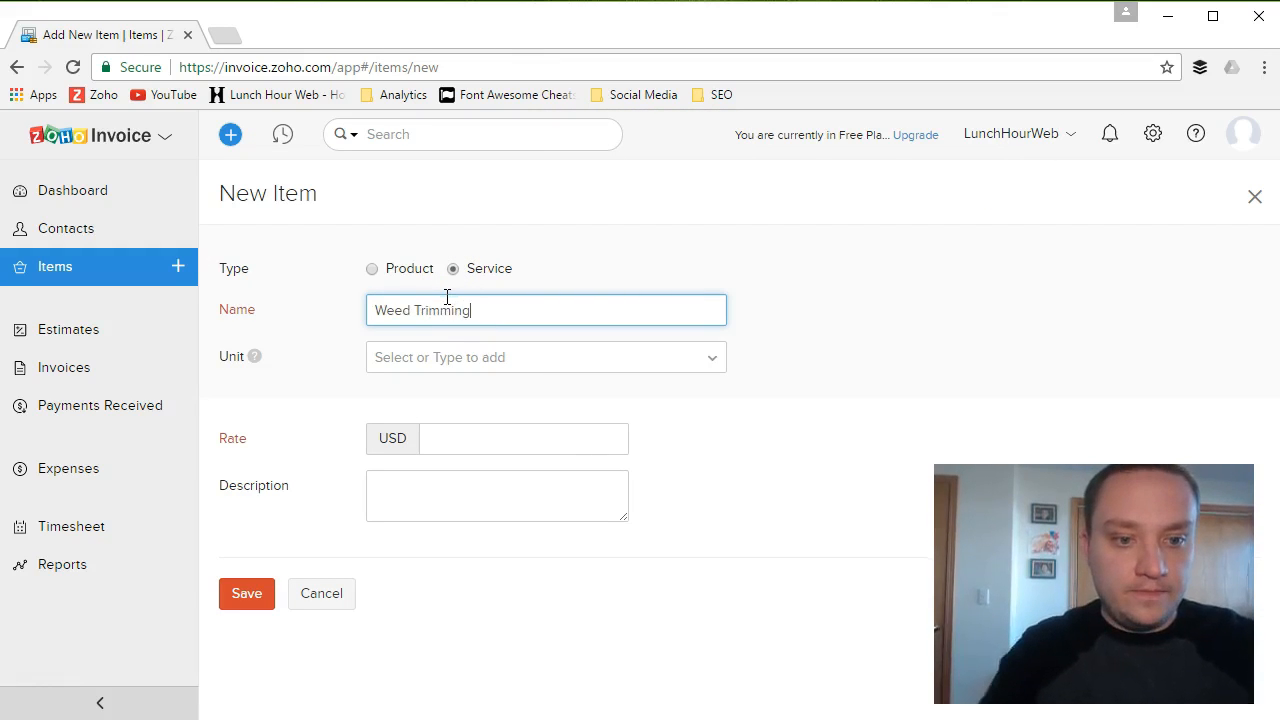
pyautogui.click(509, 433)
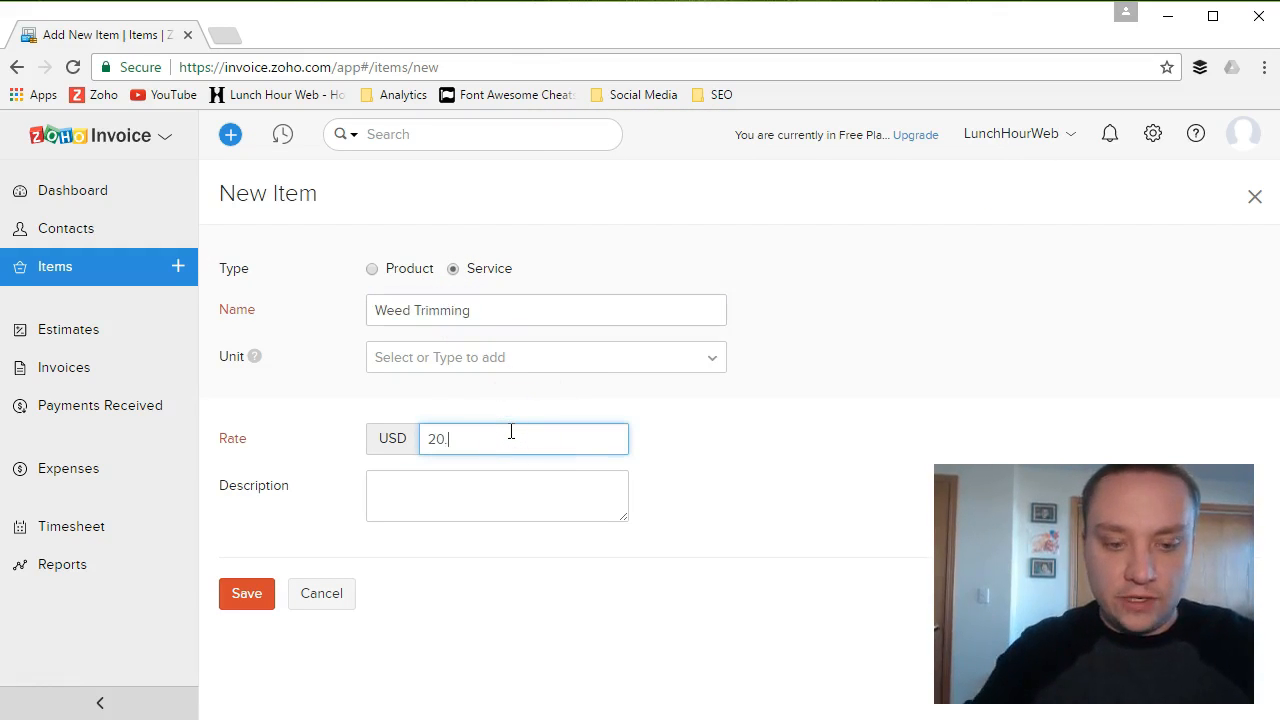
pyautogui.write('20.00')
pyautogui.click(497, 355)
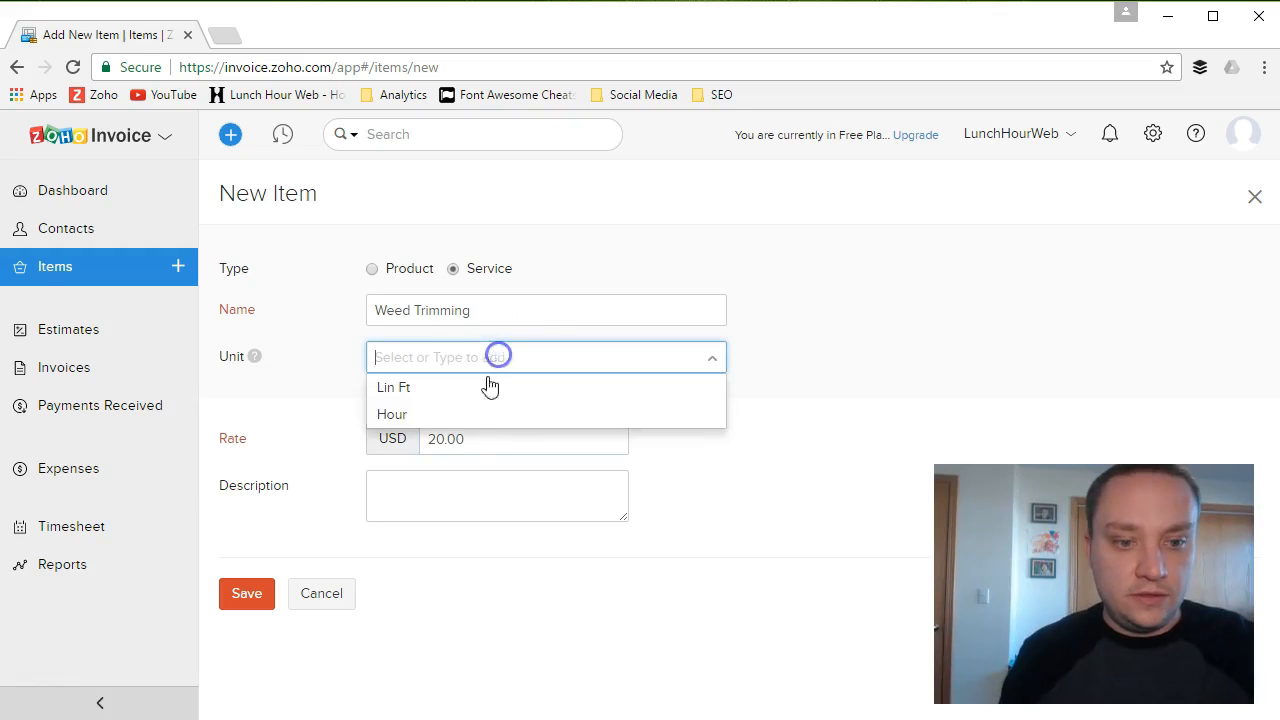
pyautogui.click(446, 413)
pyautogui.click(255, 602)
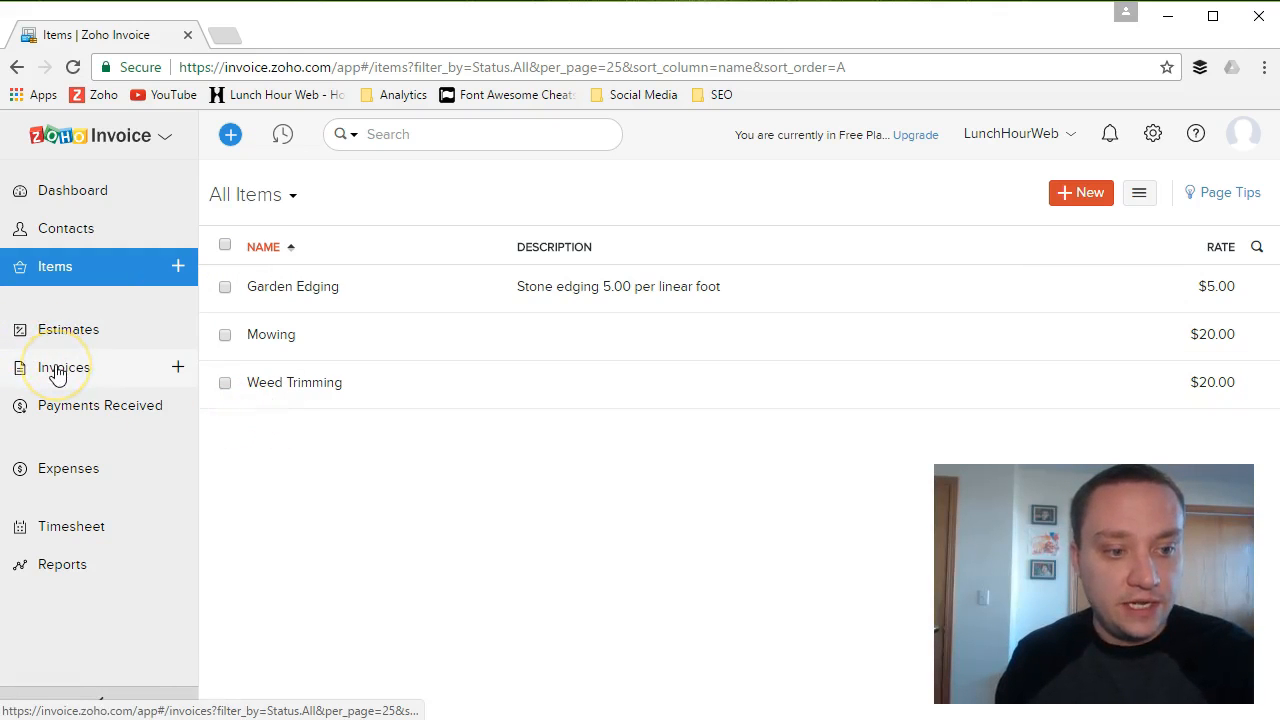
# - Start a new invoice and save transaction preferences with invoice-level discounts but no shipping charges, adjustments or salesperson field
pyautogui.click(178, 367)
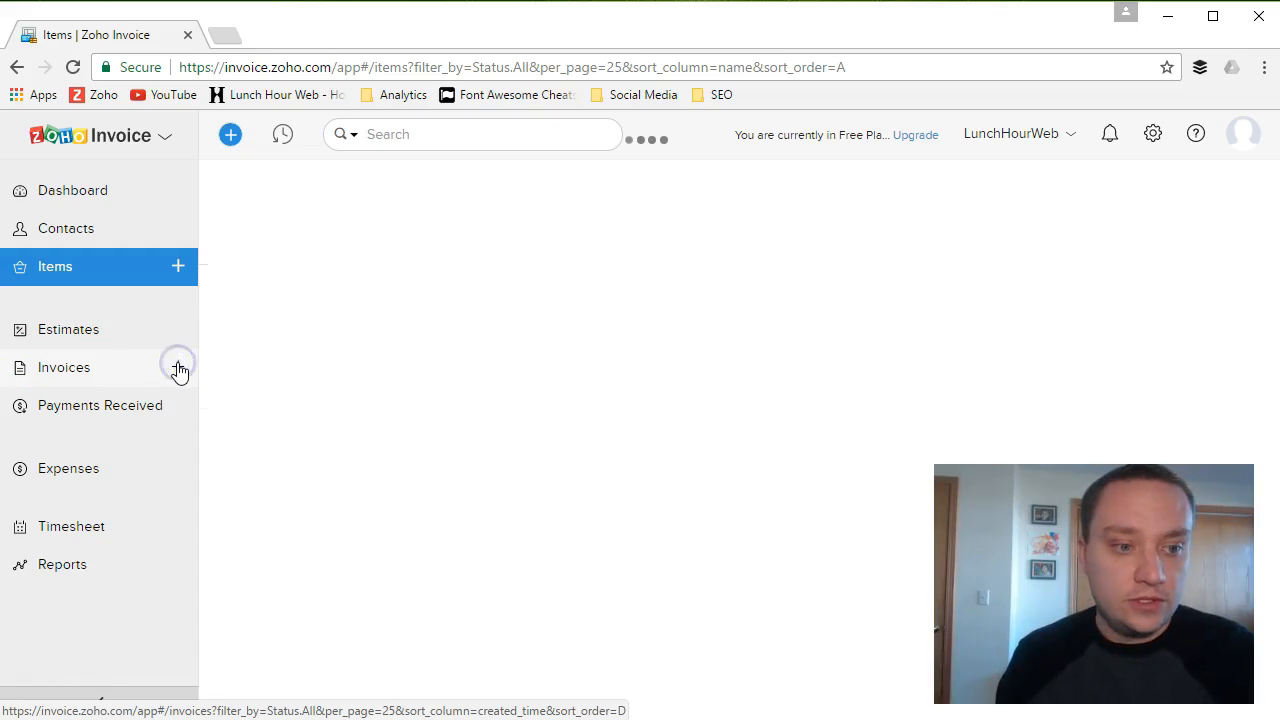
pyautogui.click(75, 378)
pyautogui.click(178, 368)
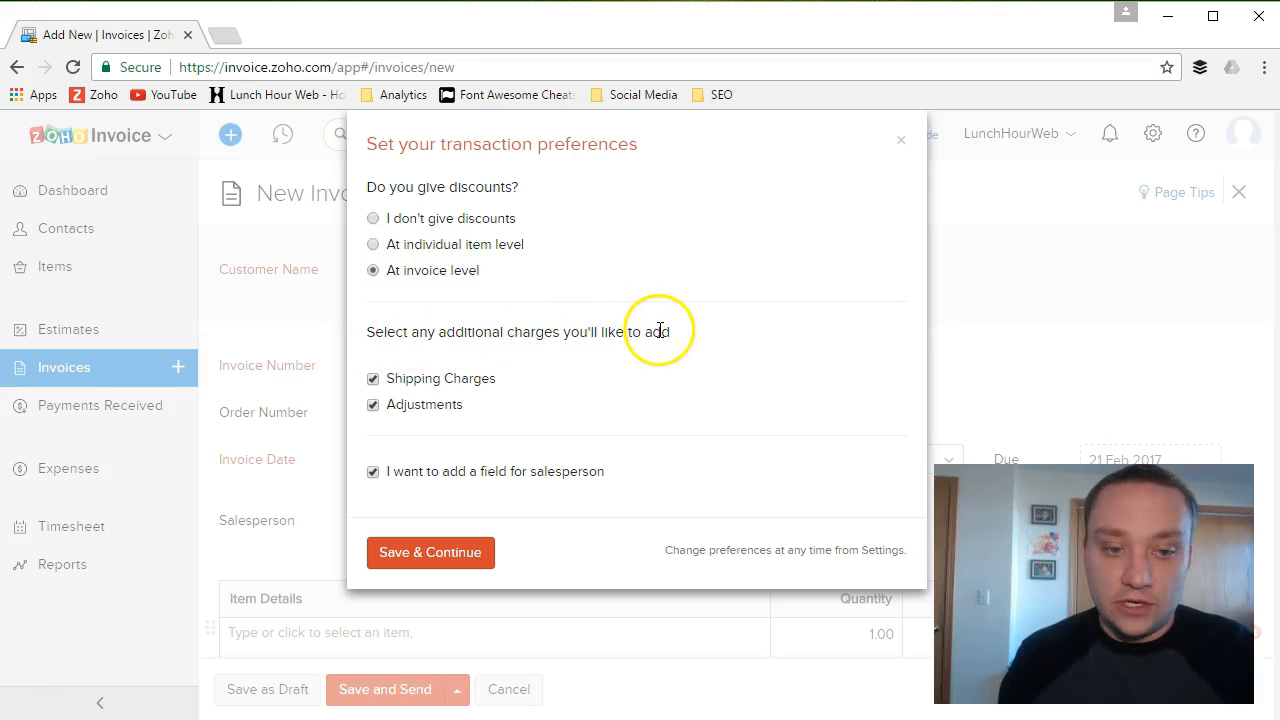
pyautogui.click(451, 410)
pyautogui.click(412, 385)
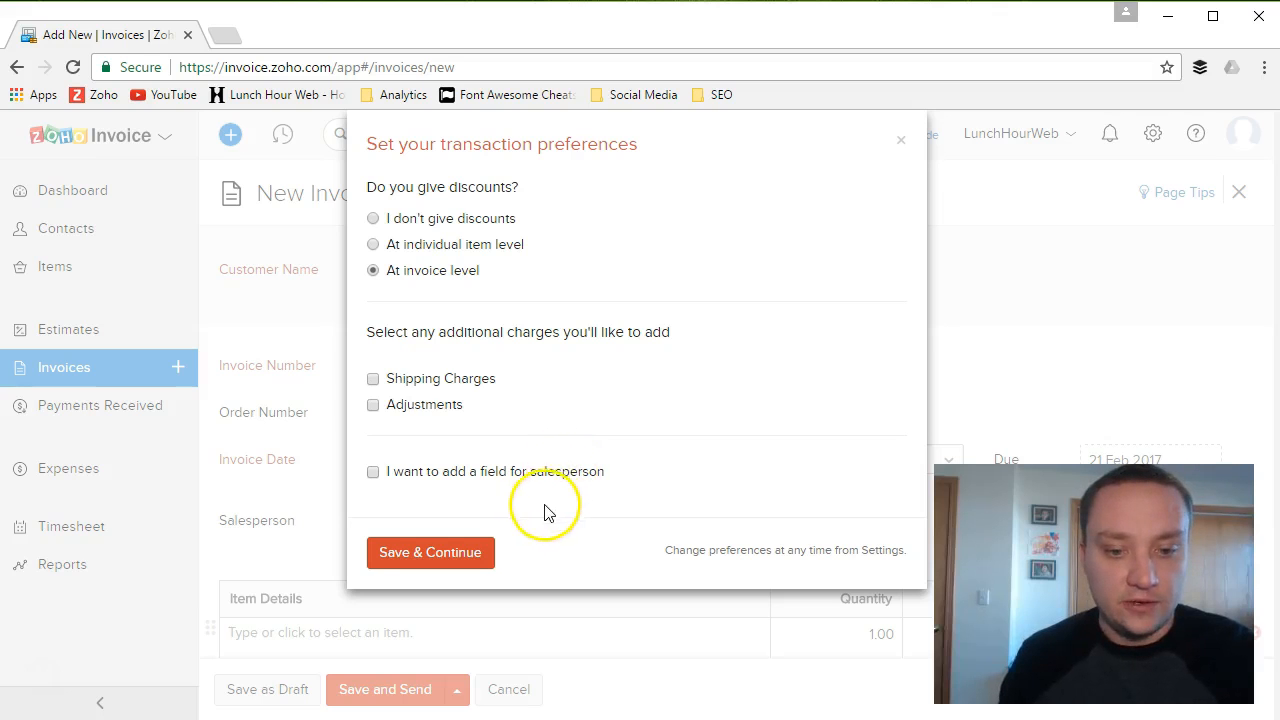
pyautogui.click(457, 554)
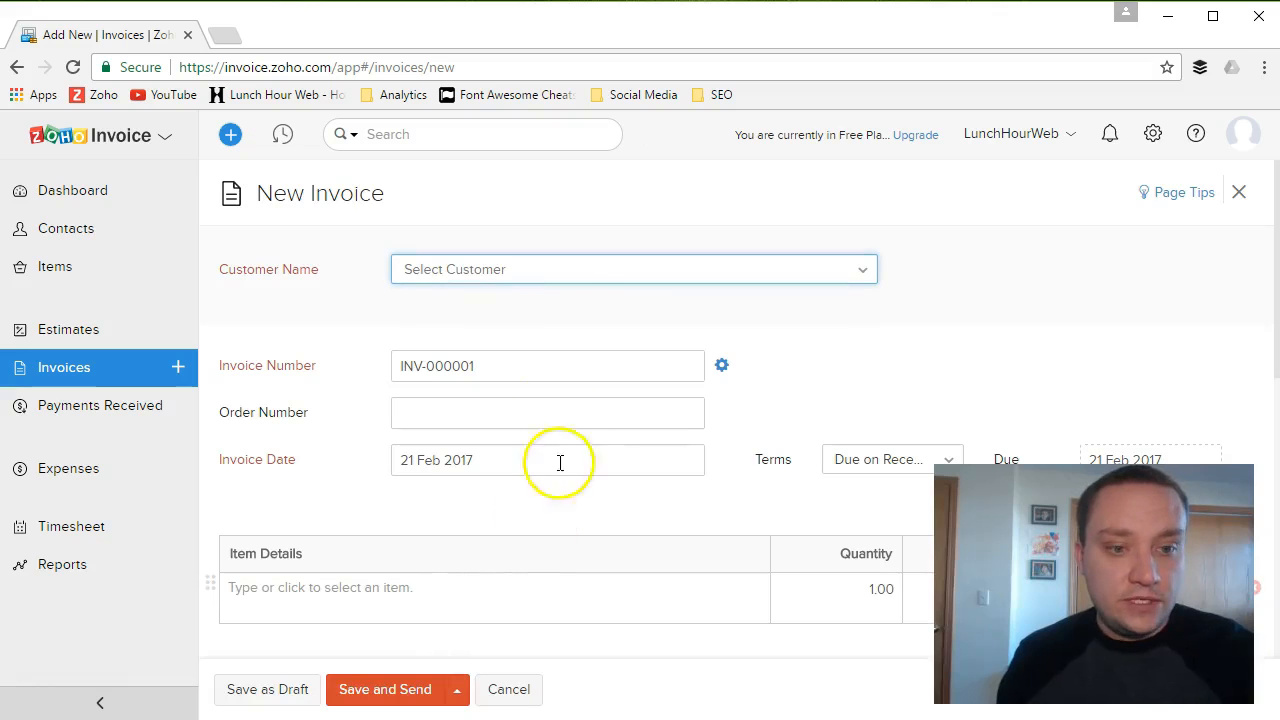
# - Select the existing customer for the invoice and set the next auto-generated invoice number to 000123, keeping the INV- prefix
pyautogui.click(482, 271)
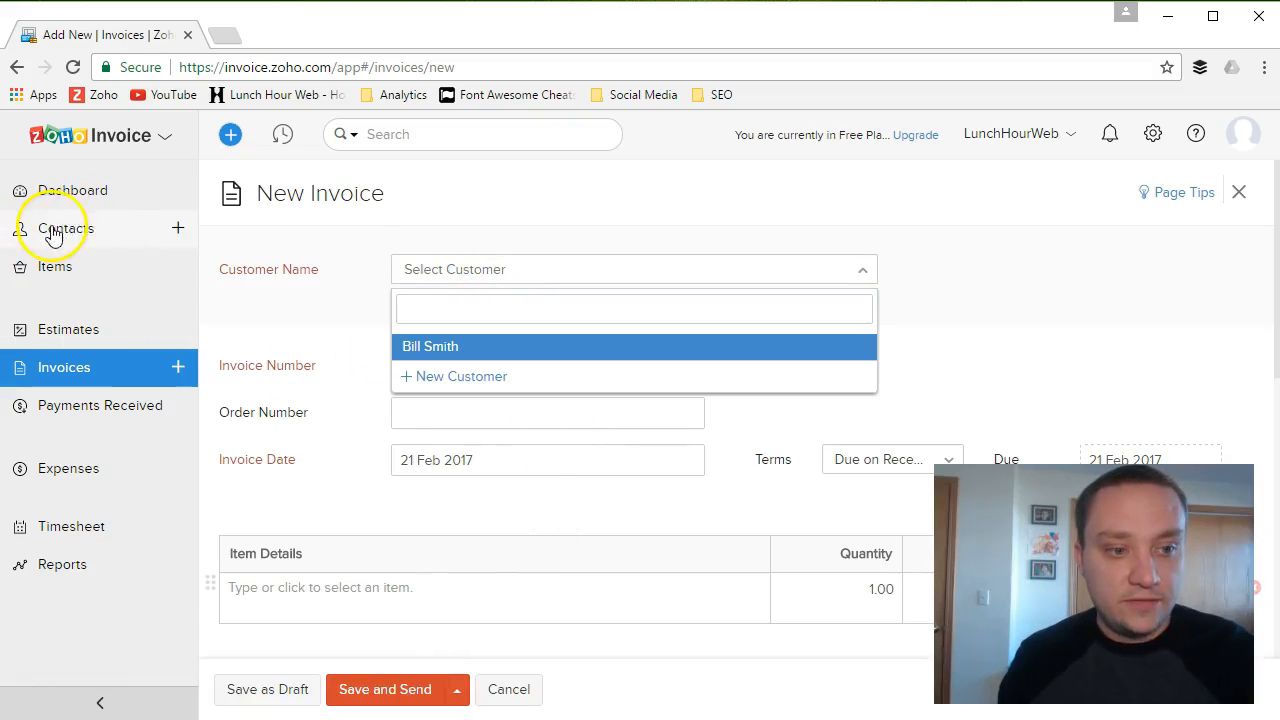
pyautogui.click(412, 347)
pyautogui.click(506, 414)
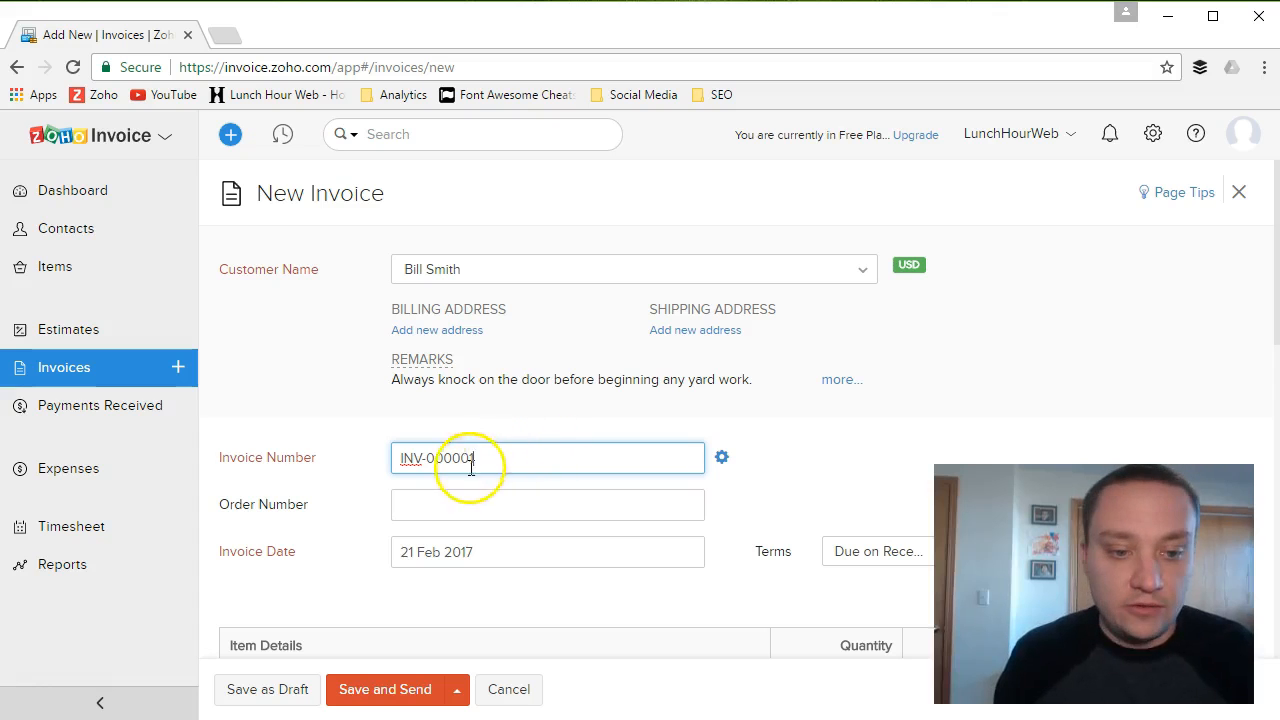
pyautogui.click(721, 457)
pyautogui.moveTo(852, 288); pyautogui.dragTo(836, 288)
pyautogui.write('123')
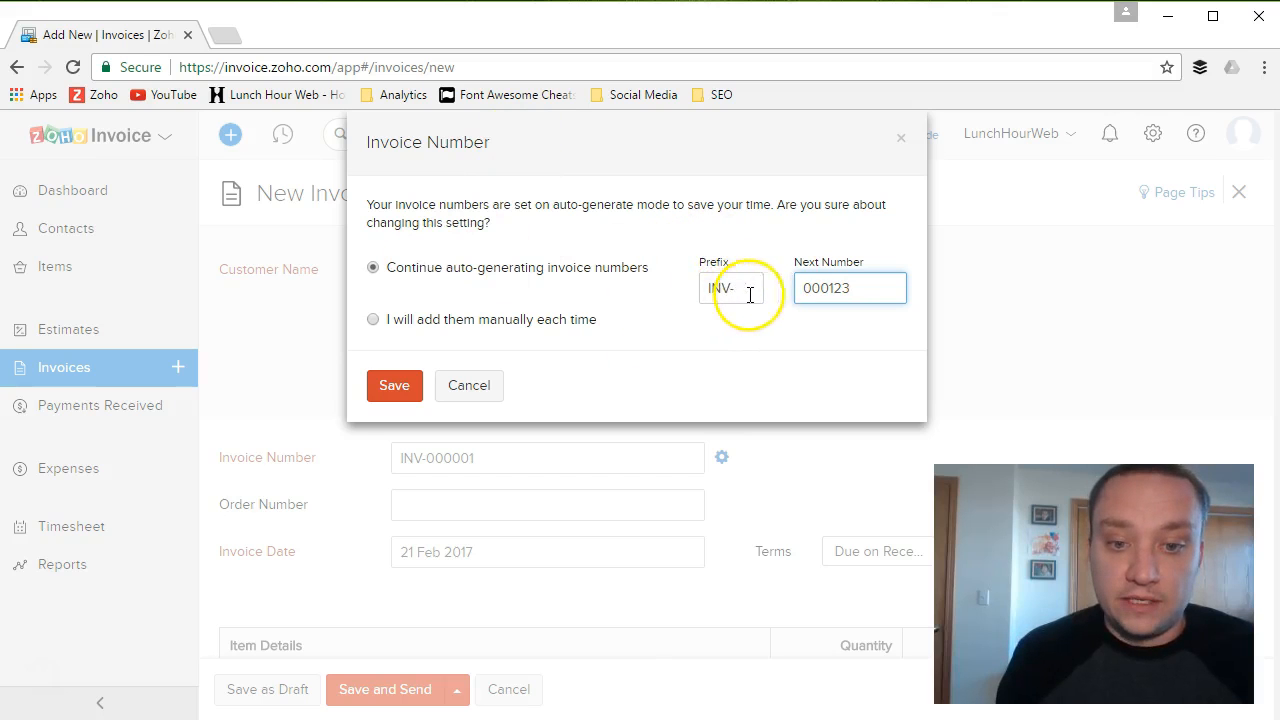
pyautogui.click(400, 390)
# - Set the payment terms of the new invoice to Net 30
pyautogui.click(460, 504)
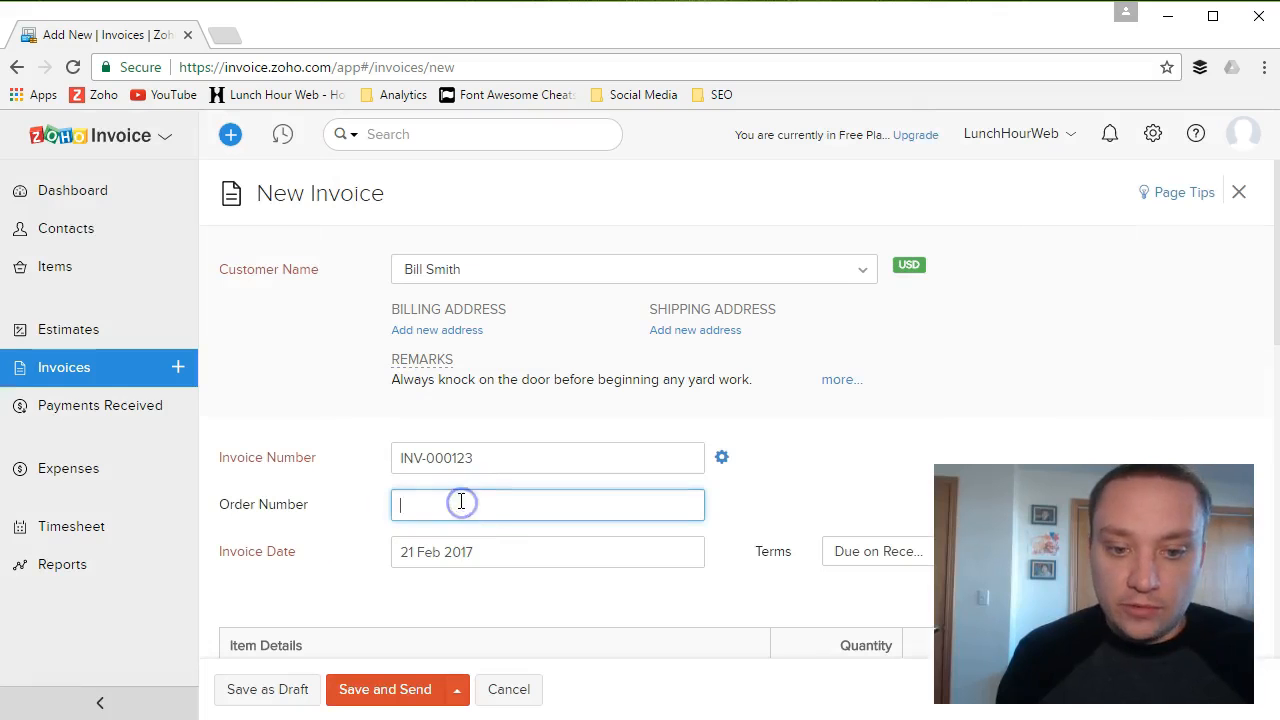
pyautogui.scroll(-1, 497, 477)
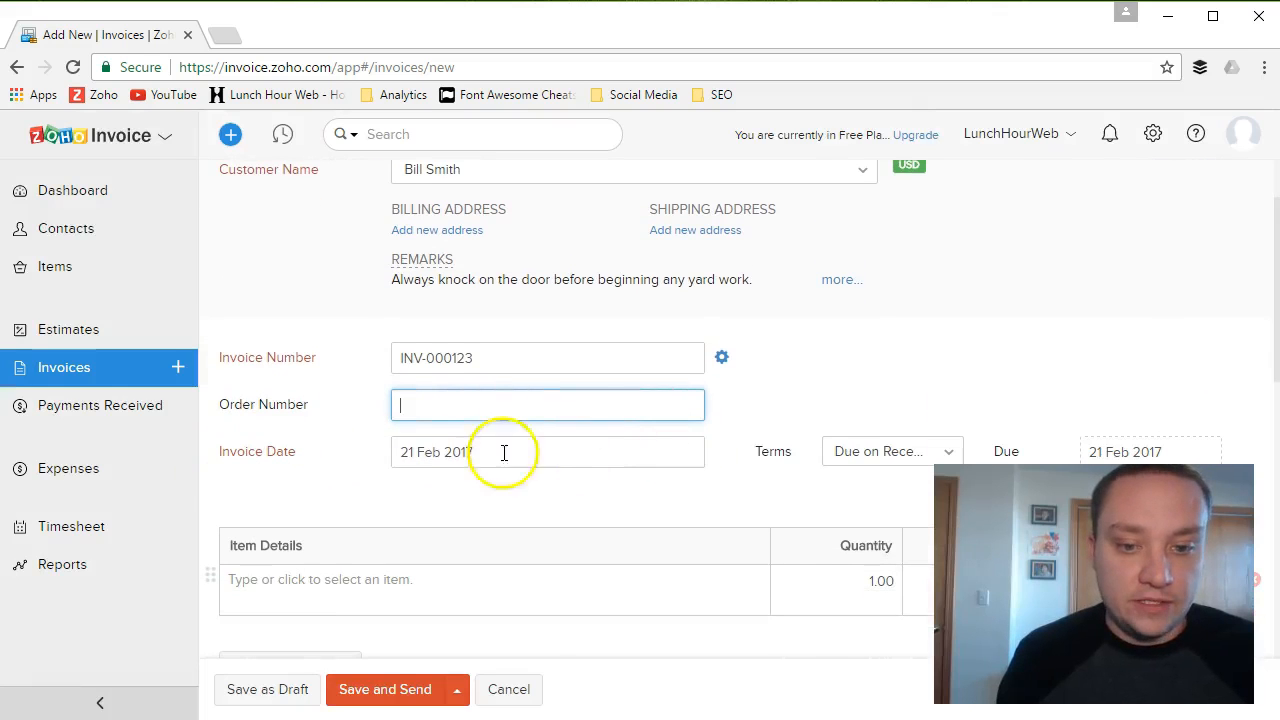
pyautogui.click(597, 456)
pyautogui.scroll(-1, 714, 354)
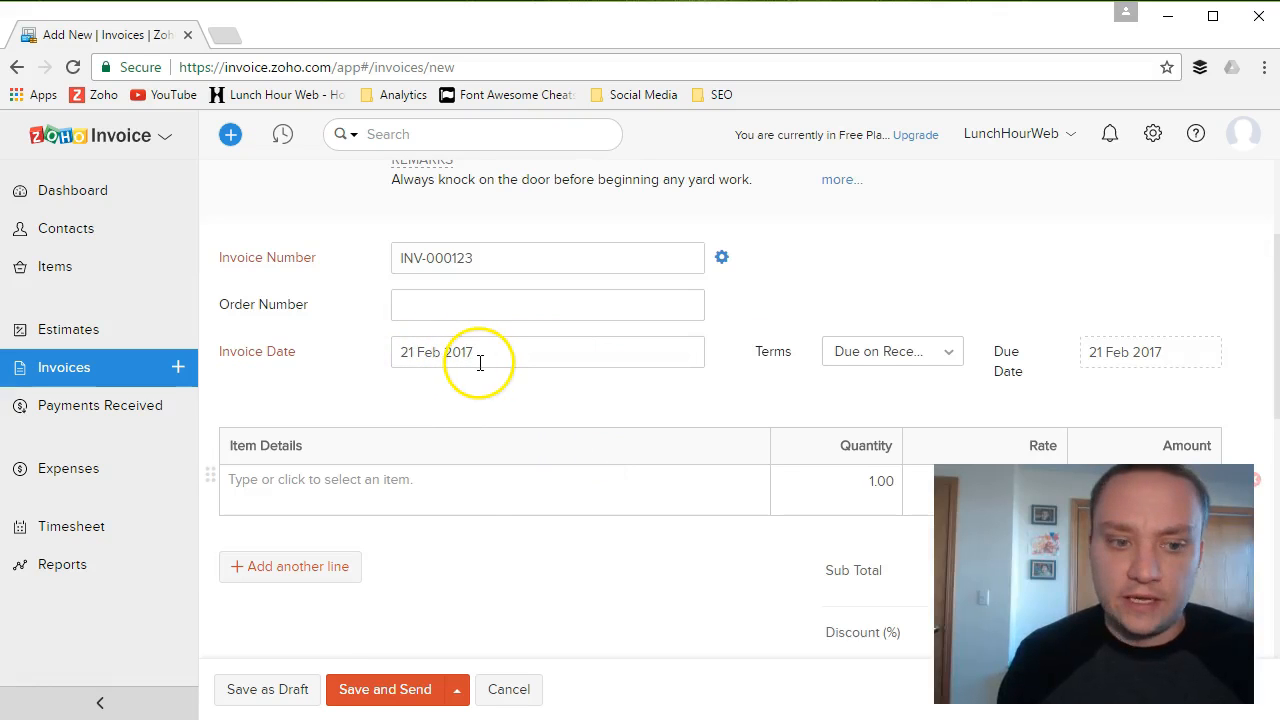
pyautogui.scroll(-1, 490, 368)
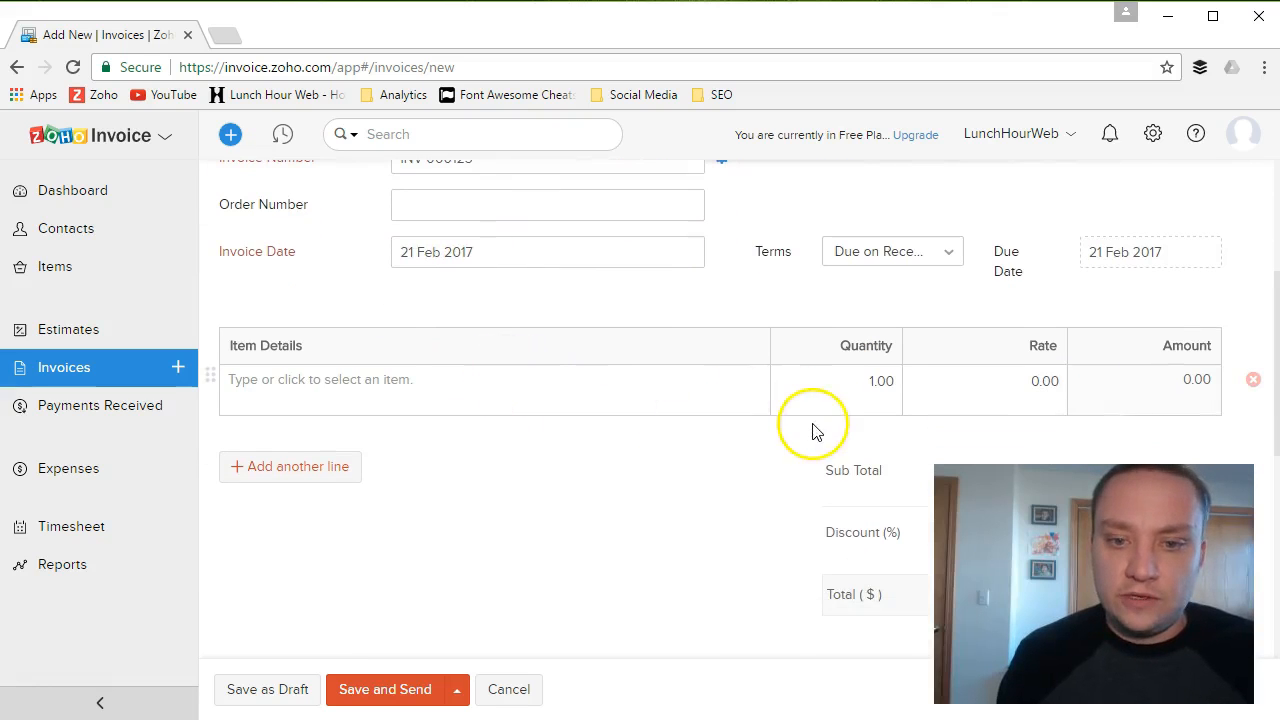
pyautogui.click(943, 252)
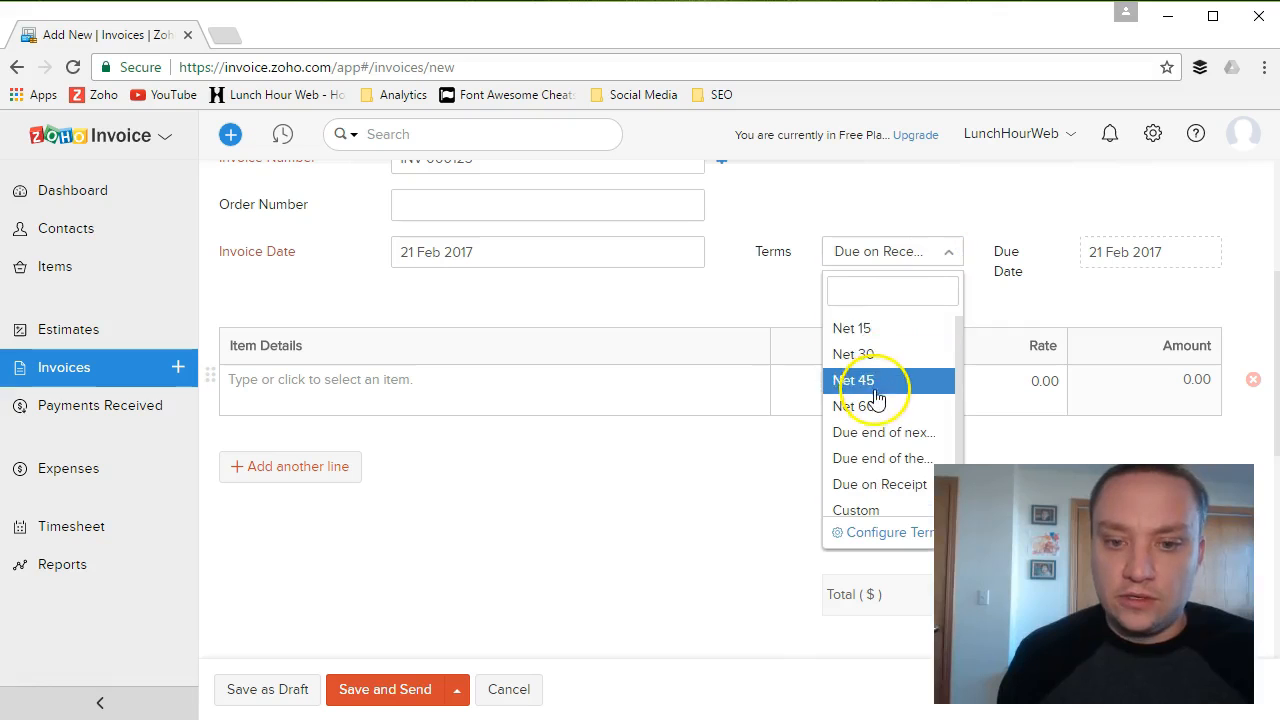
pyautogui.click(860, 364)
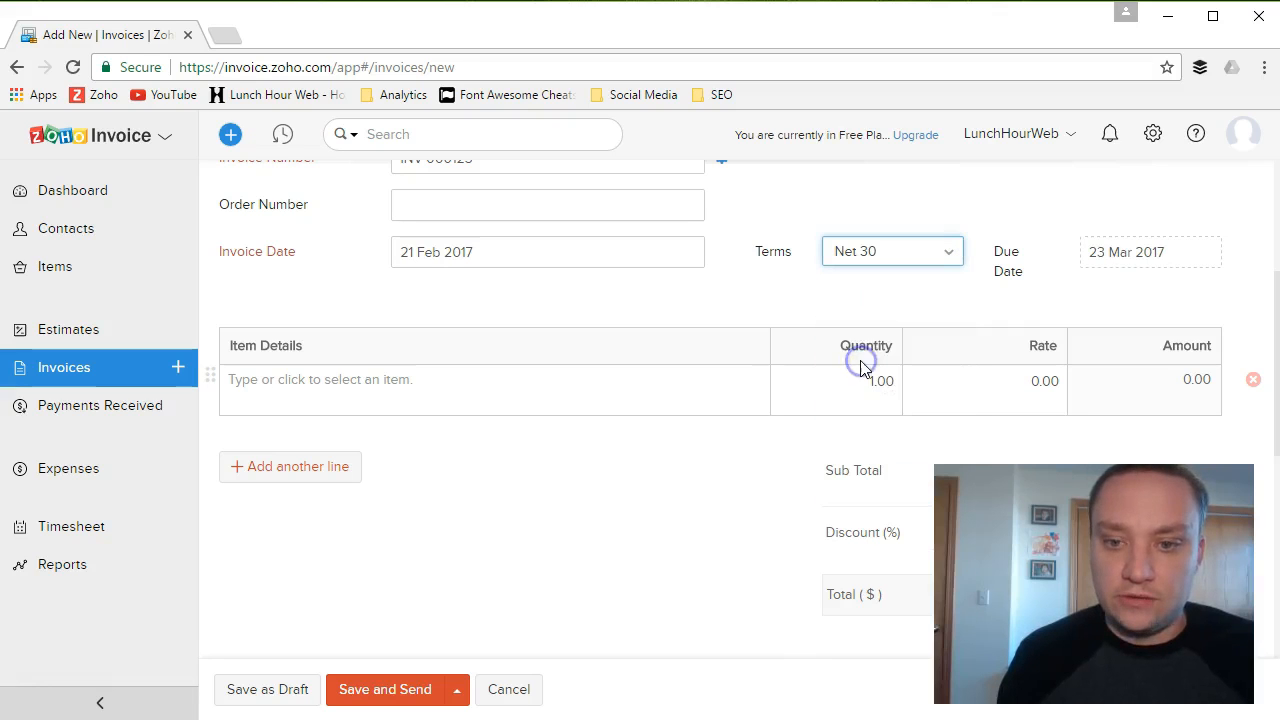
# - Add the Mowing item as the invoice's first line with a quantity of 0.5 hours
pyautogui.click(416, 388)
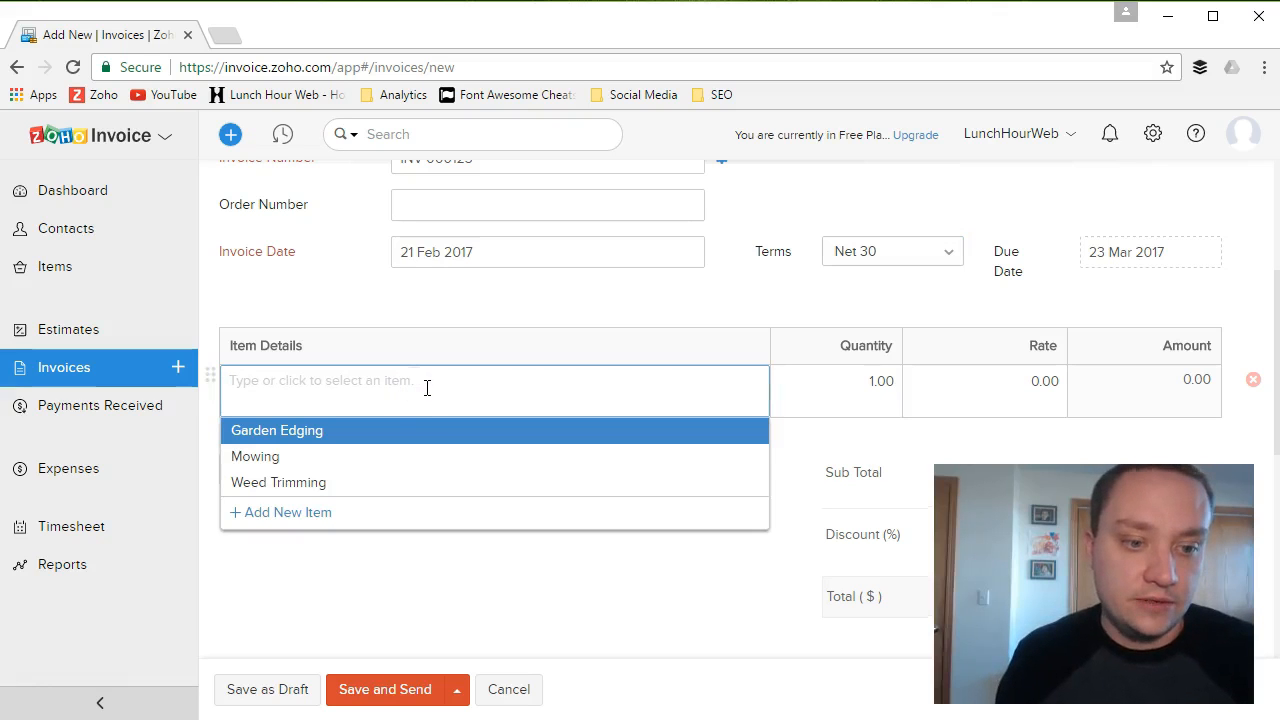
pyautogui.click(320, 461)
pyautogui.click(884, 381)
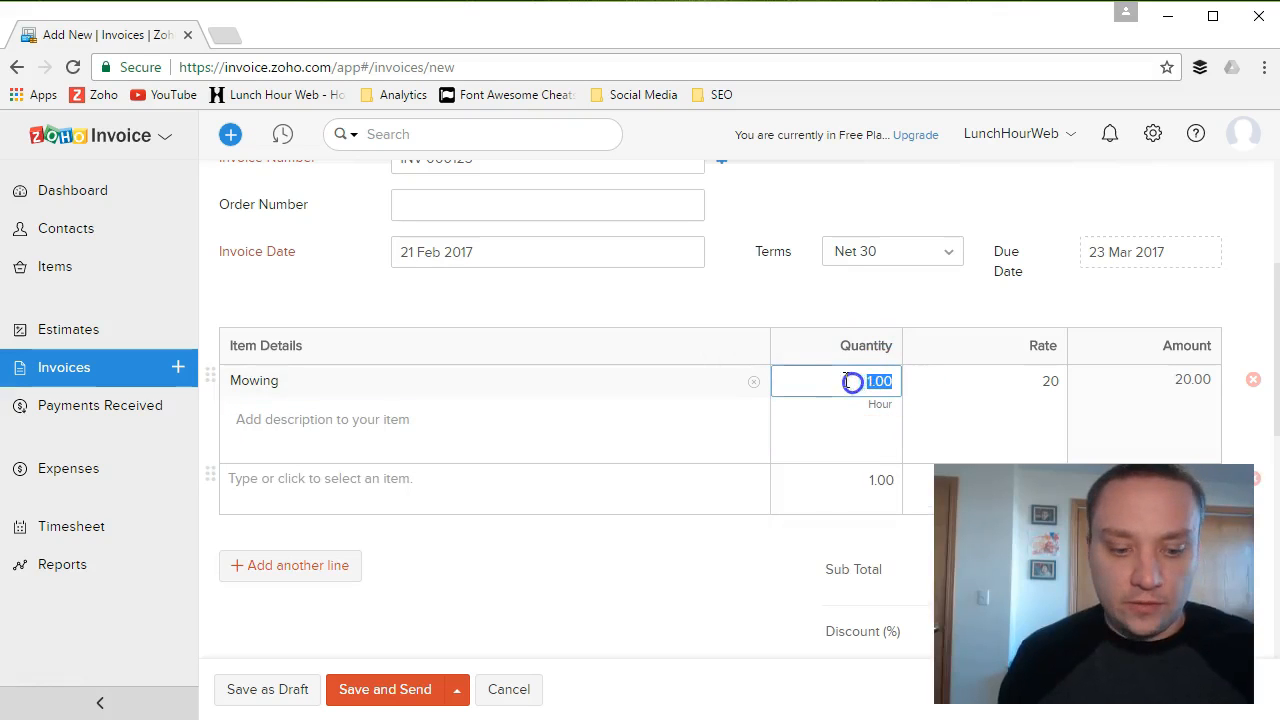
pyautogui.write('0.5')
pyautogui.press('Tab')
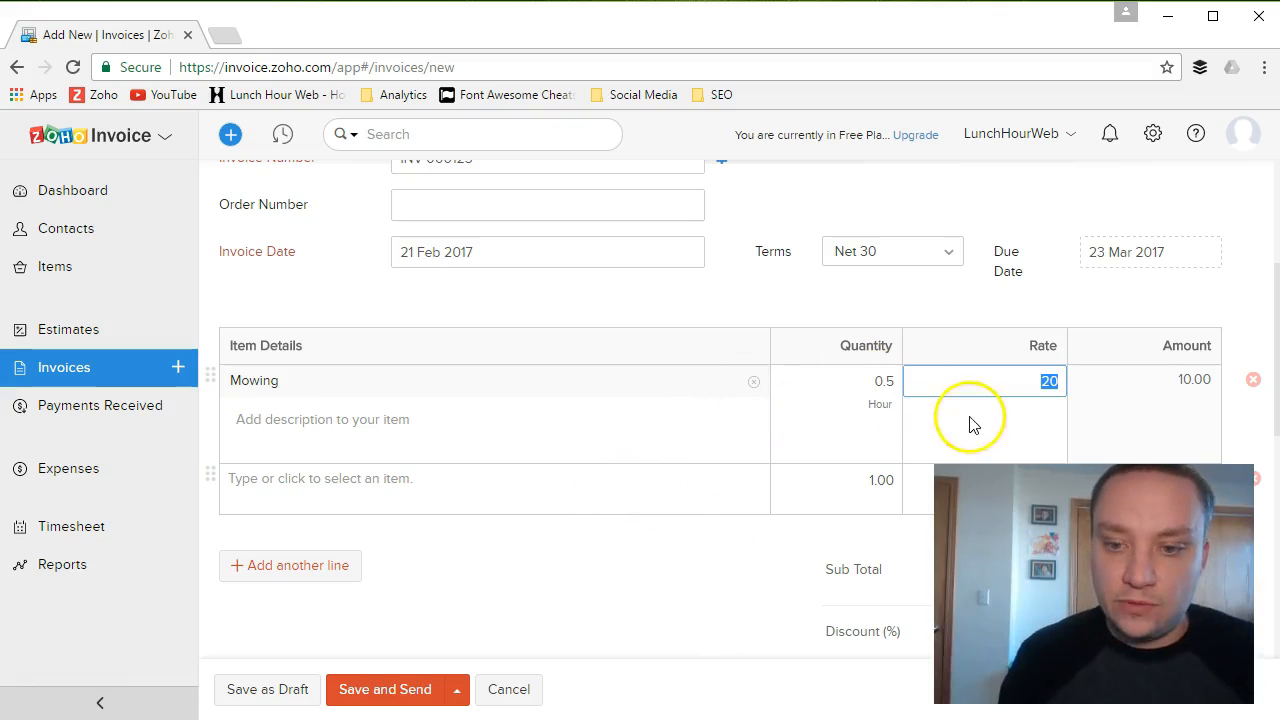
pyautogui.click(1194, 379)
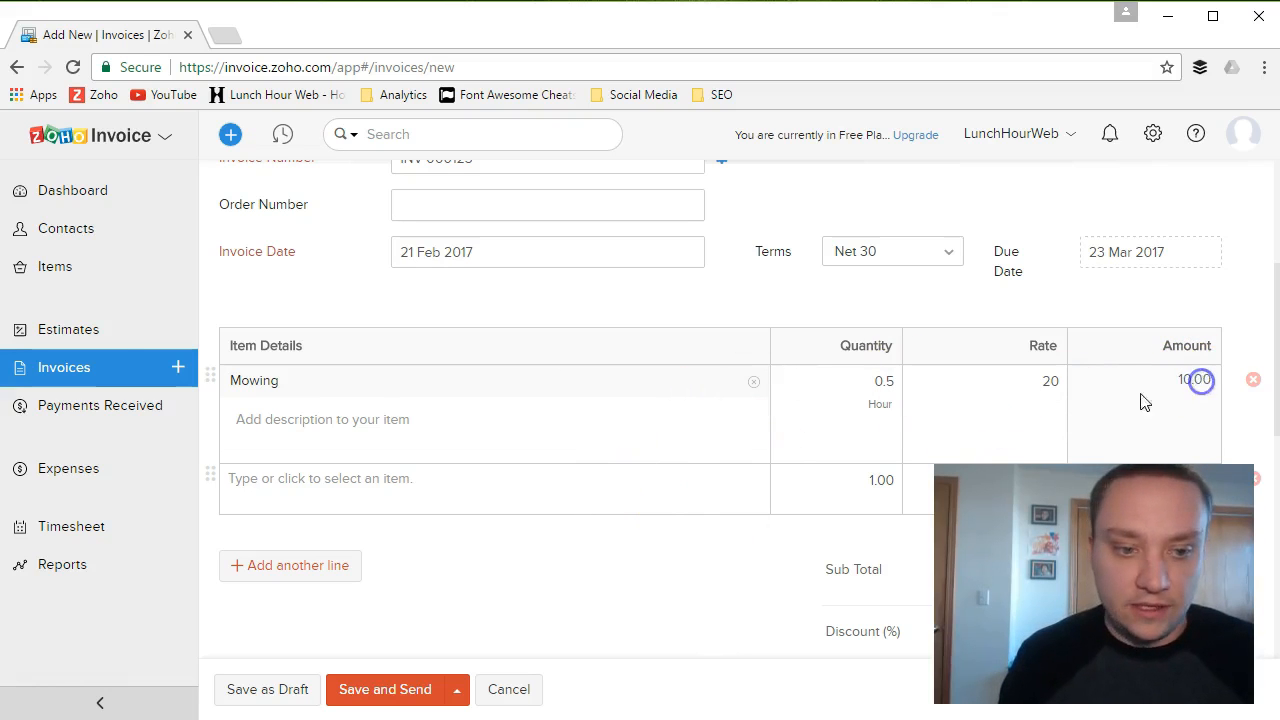
# - Add the Weed Trimming item as the invoice's second line with a quantity of 0.25 hours
pyautogui.click(322, 470)
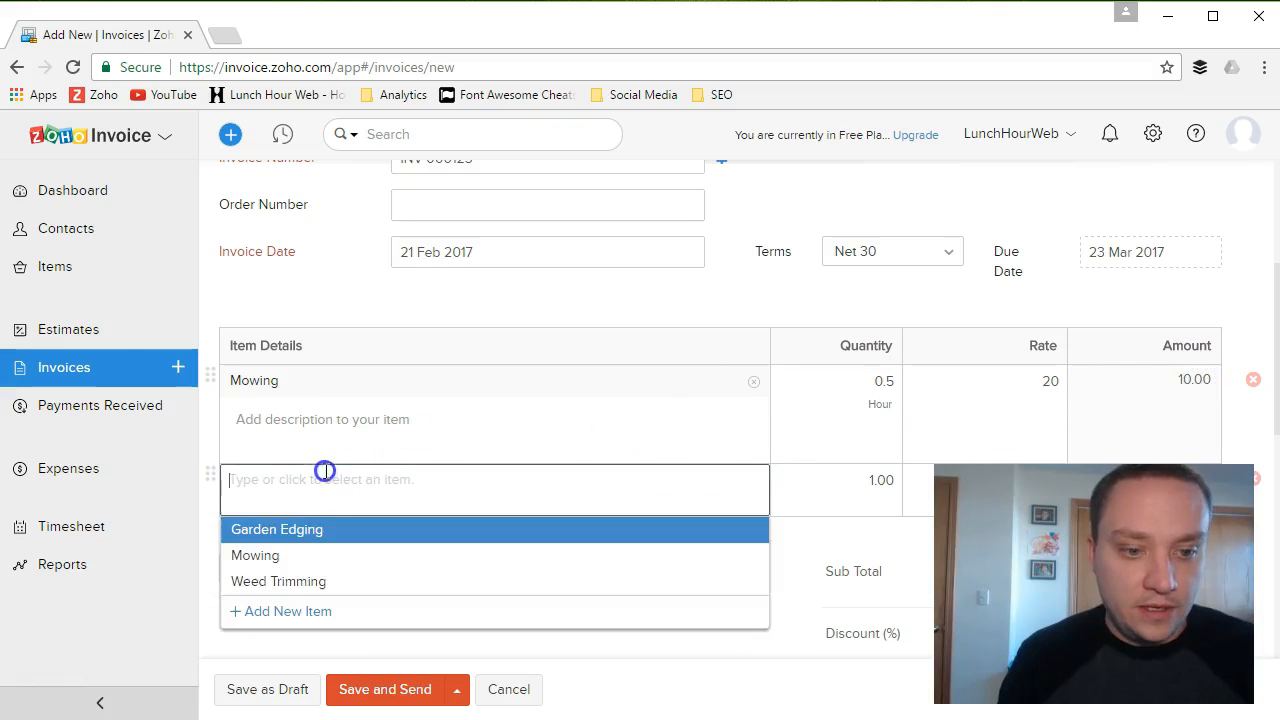
pyautogui.click(323, 566)
pyautogui.click(878, 480)
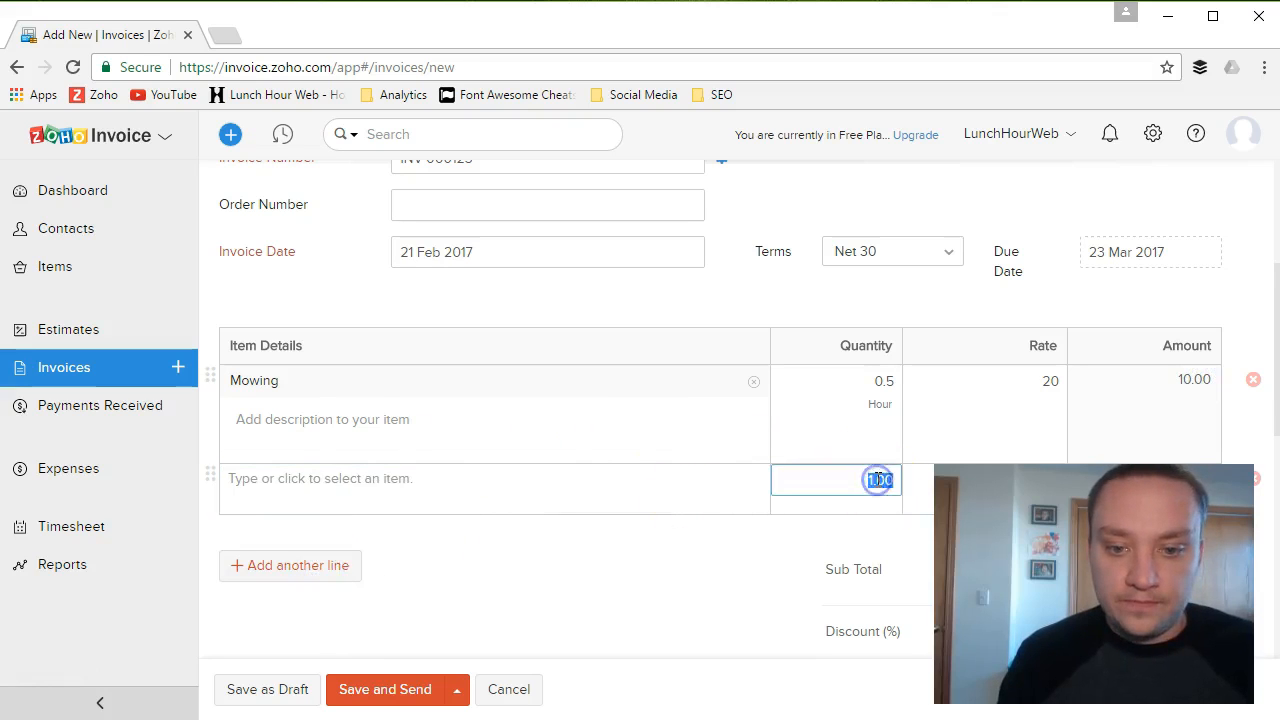
pyautogui.click(880, 480)
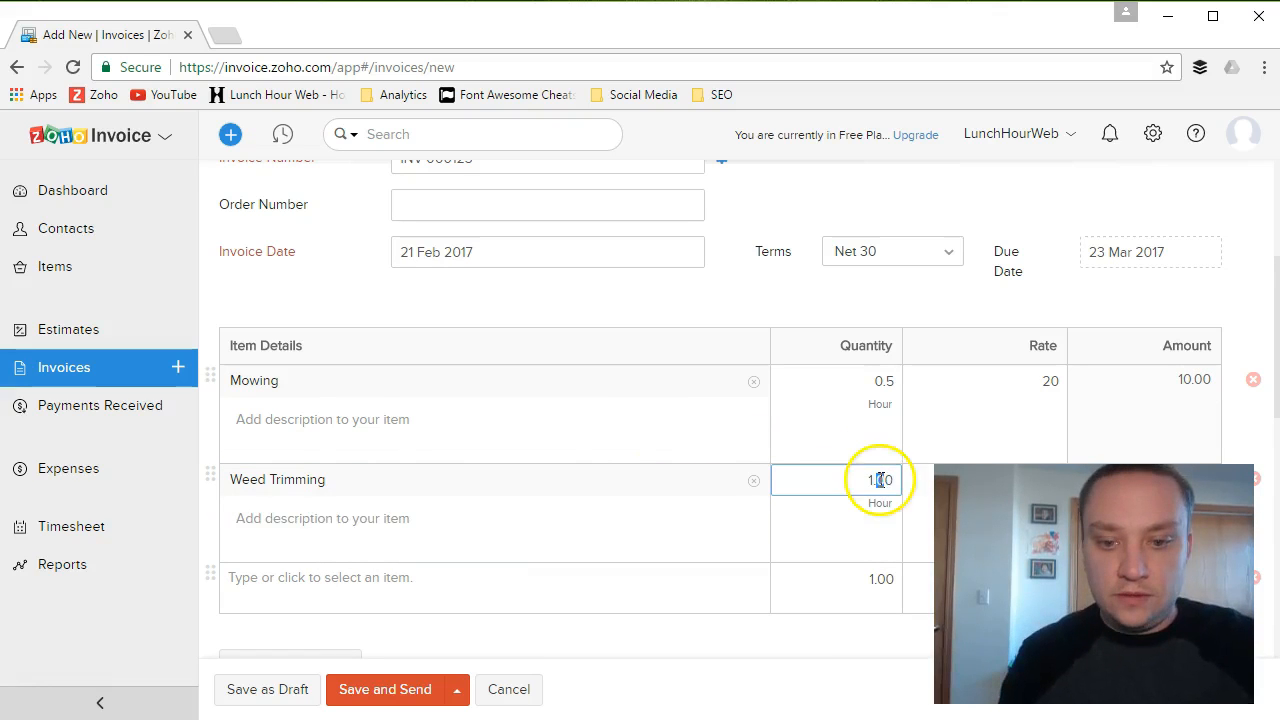
pyautogui.write('0.25')
# - Review the invoice's line amounts, subtotal, discount and total, plus the customer notes and the terms and conditions
pyautogui.scroll(-2, 871, 591)
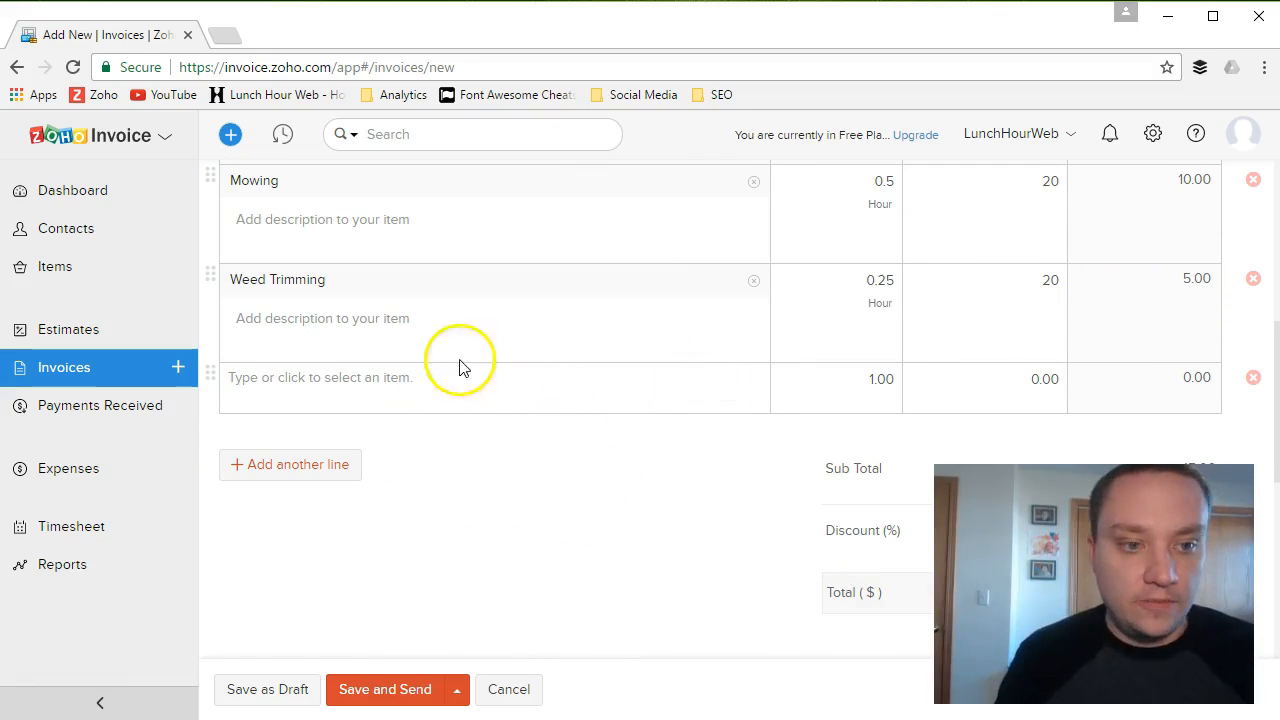
pyautogui.scroll(-1, 460, 365)
pyautogui.moveTo(1151, 363); pyautogui.dragTo(1208, 366)
pyautogui.scroll(-2, 851, 451)
pyautogui.moveTo(818, 292); pyautogui.dragTo(957, 290)
pyautogui.moveTo(828, 230); pyautogui.dragTo(903, 229)
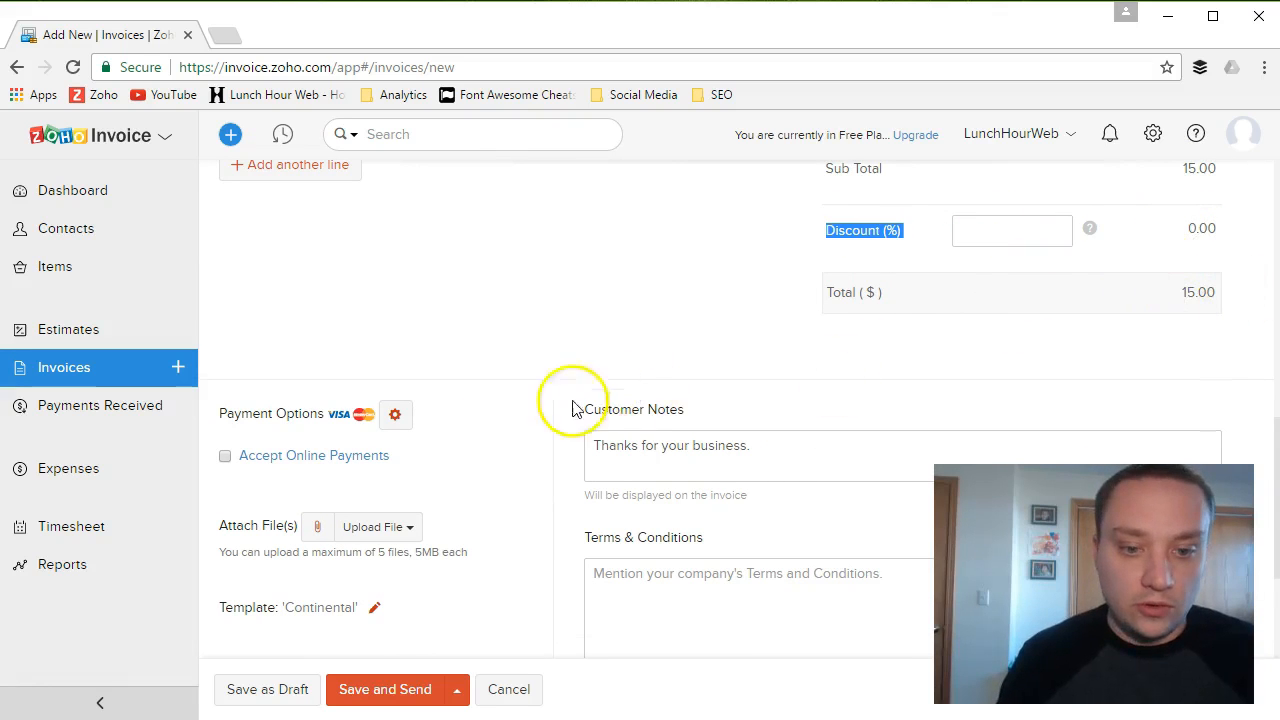
pyautogui.scroll(-1, 520, 420)
pyautogui.moveTo(618, 312); pyautogui.dragTo(777, 353)
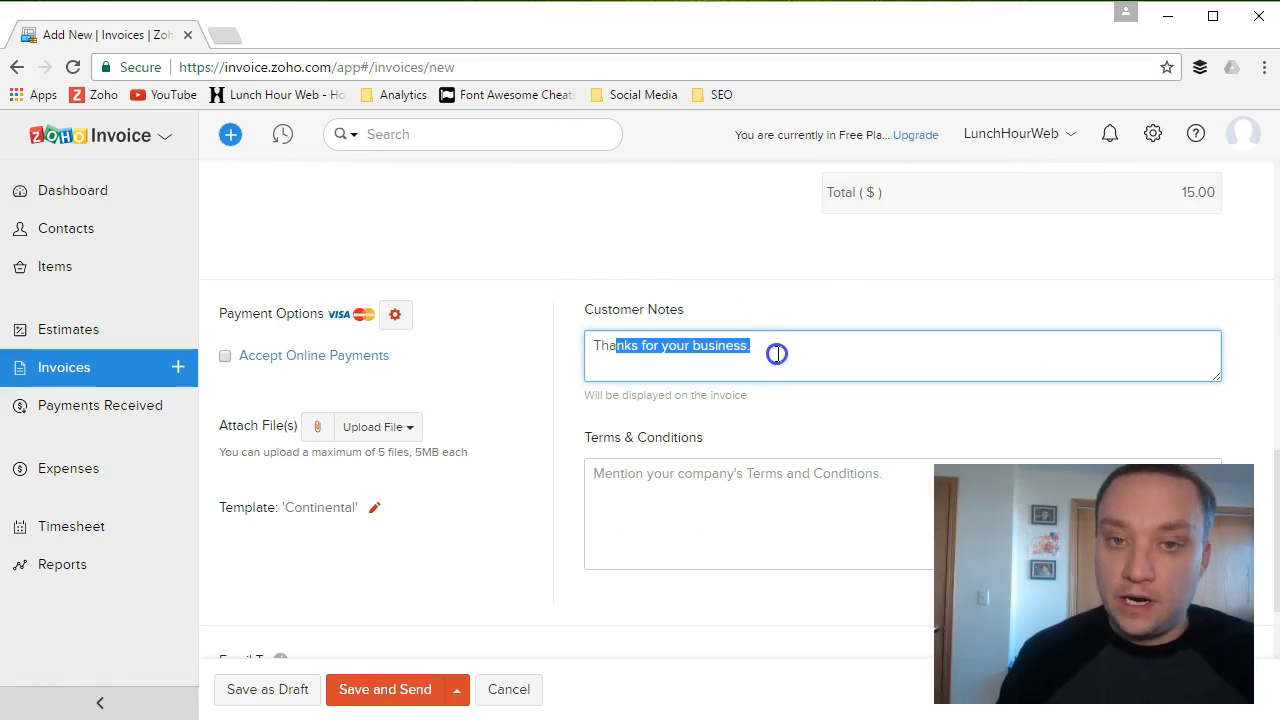
pyautogui.click(612, 482)
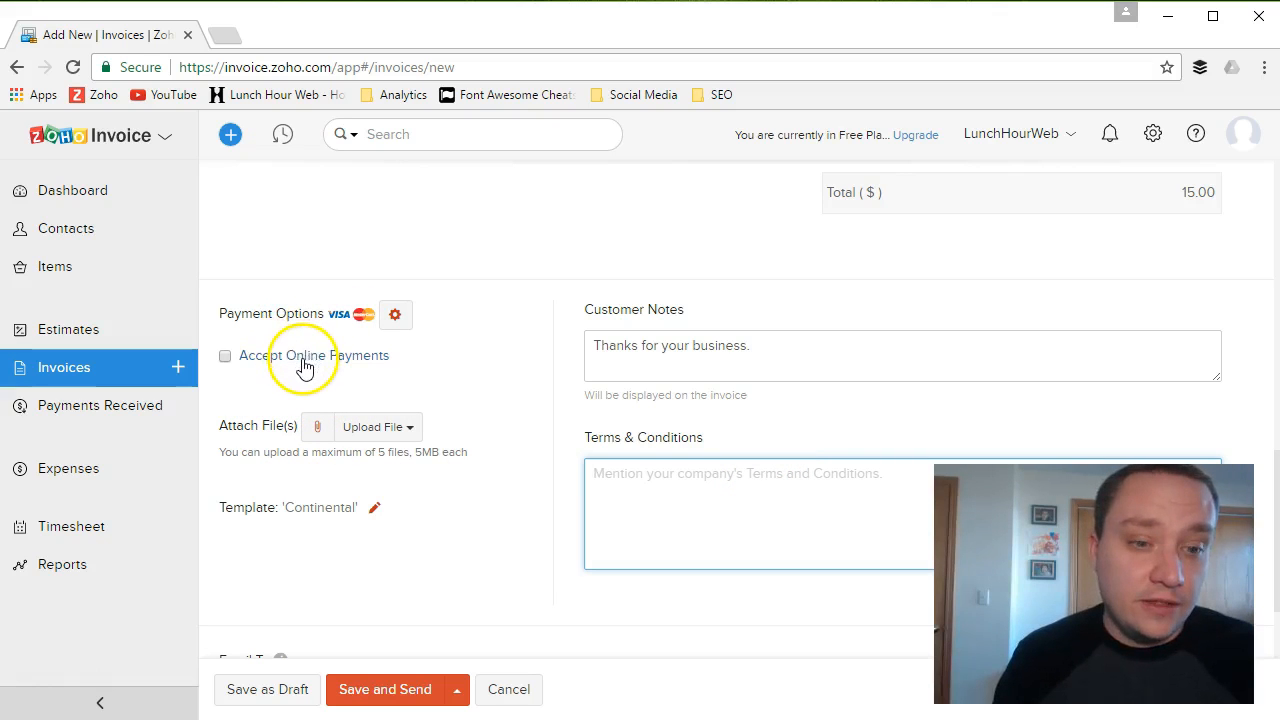
# - Look at the WePay account setup for online payments and its terms of service, and dismiss it without creating an account
pyautogui.click(395, 314)
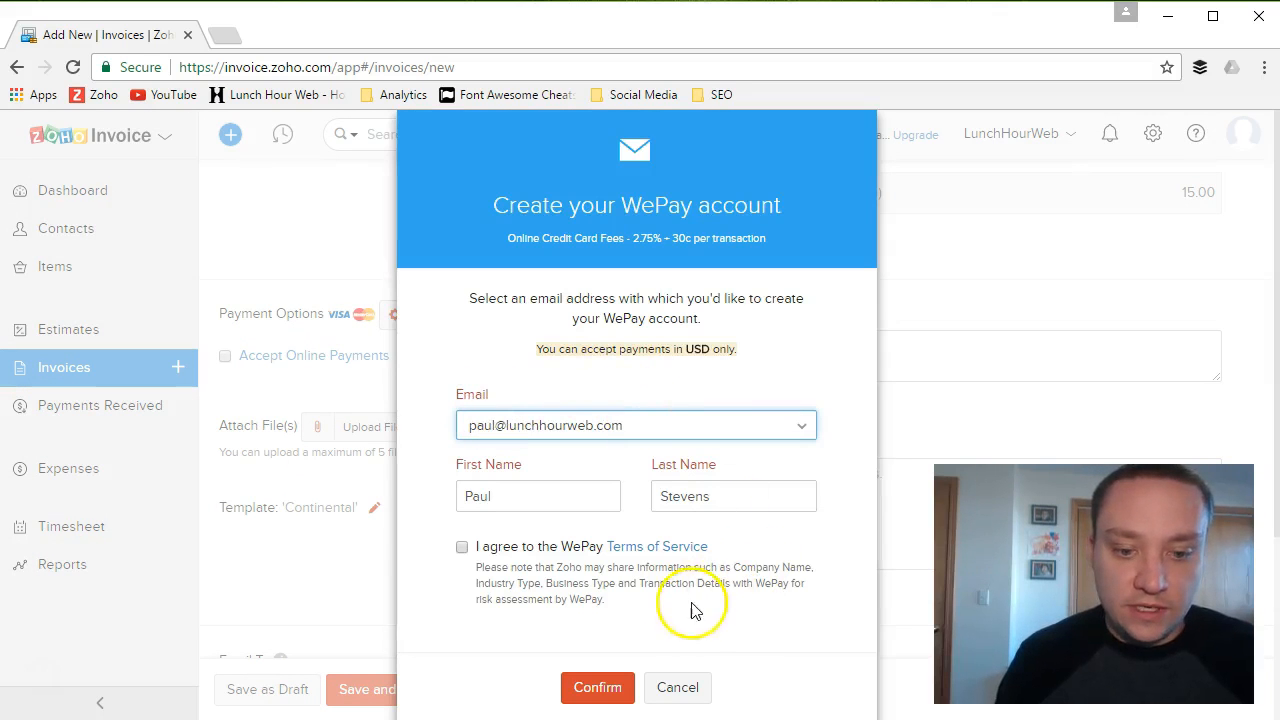
pyautogui.click(624, 547)
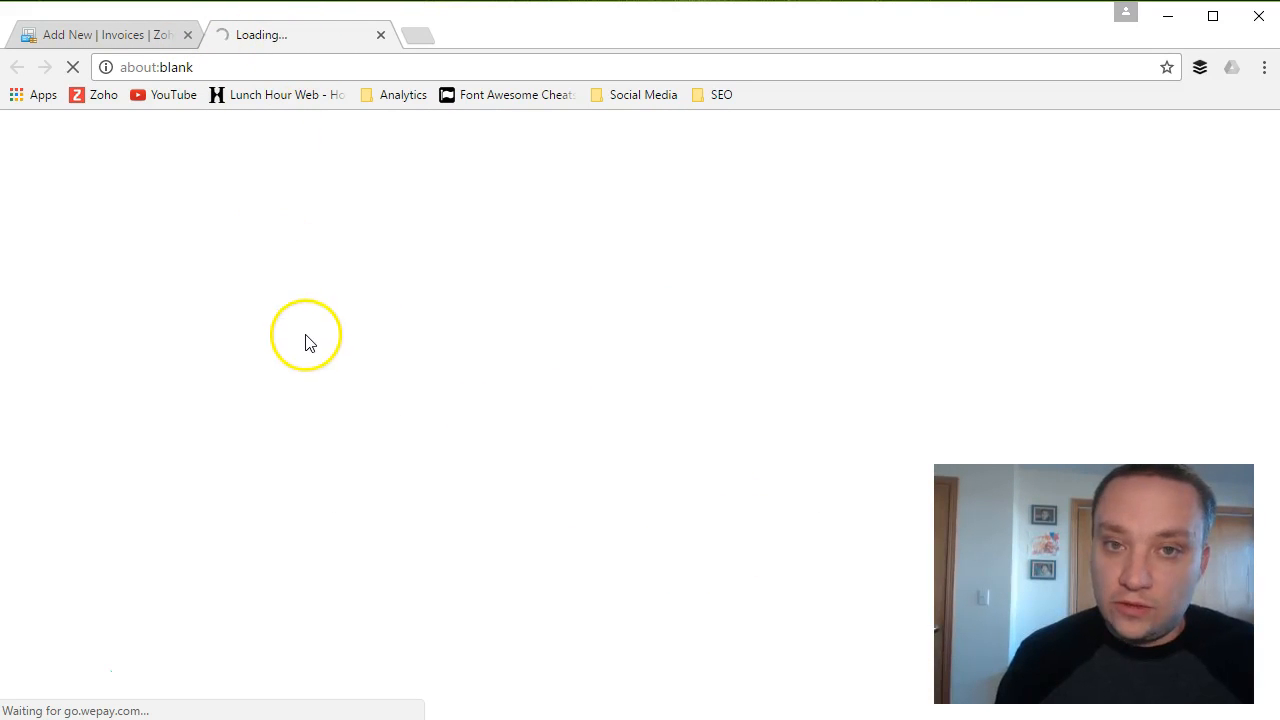
pyautogui.click(115, 36)
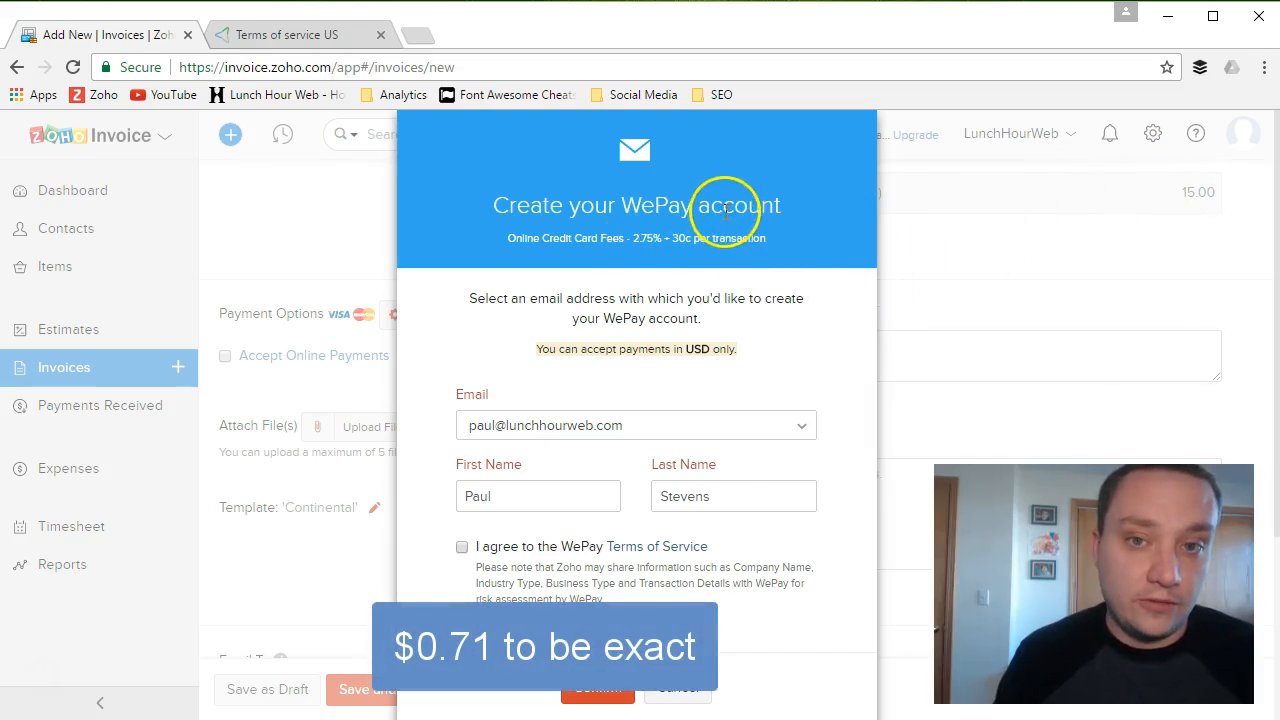
pyautogui.click(679, 688)
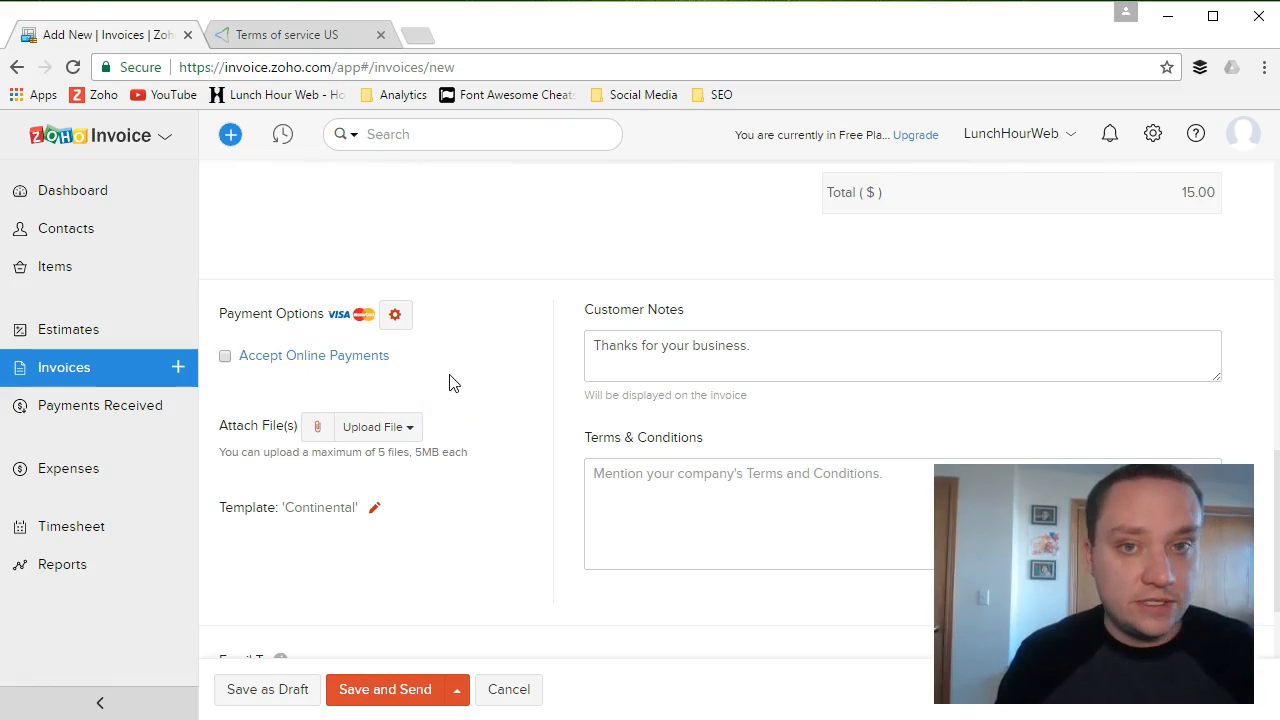
# - Check the invoice details and line items, and save the invoice with the Save and Send later option
pyautogui.scroll(10, 446, 380)
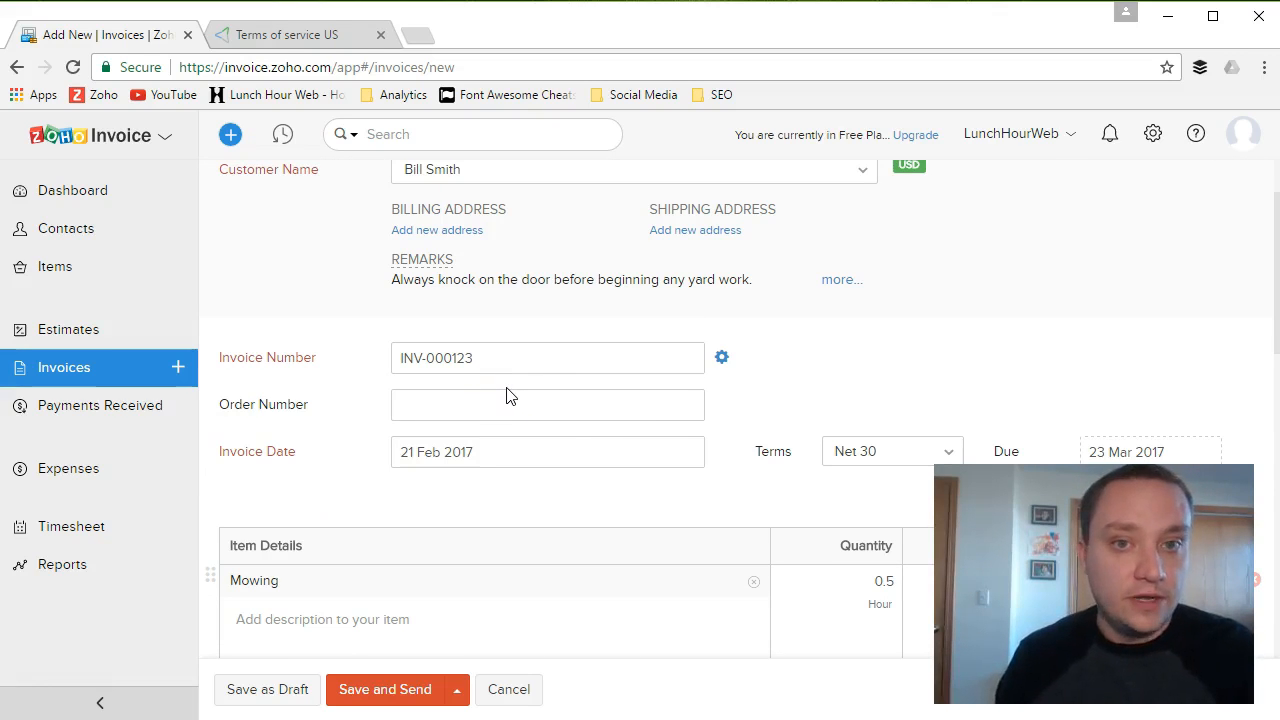
pyautogui.scroll(-3, 510, 396)
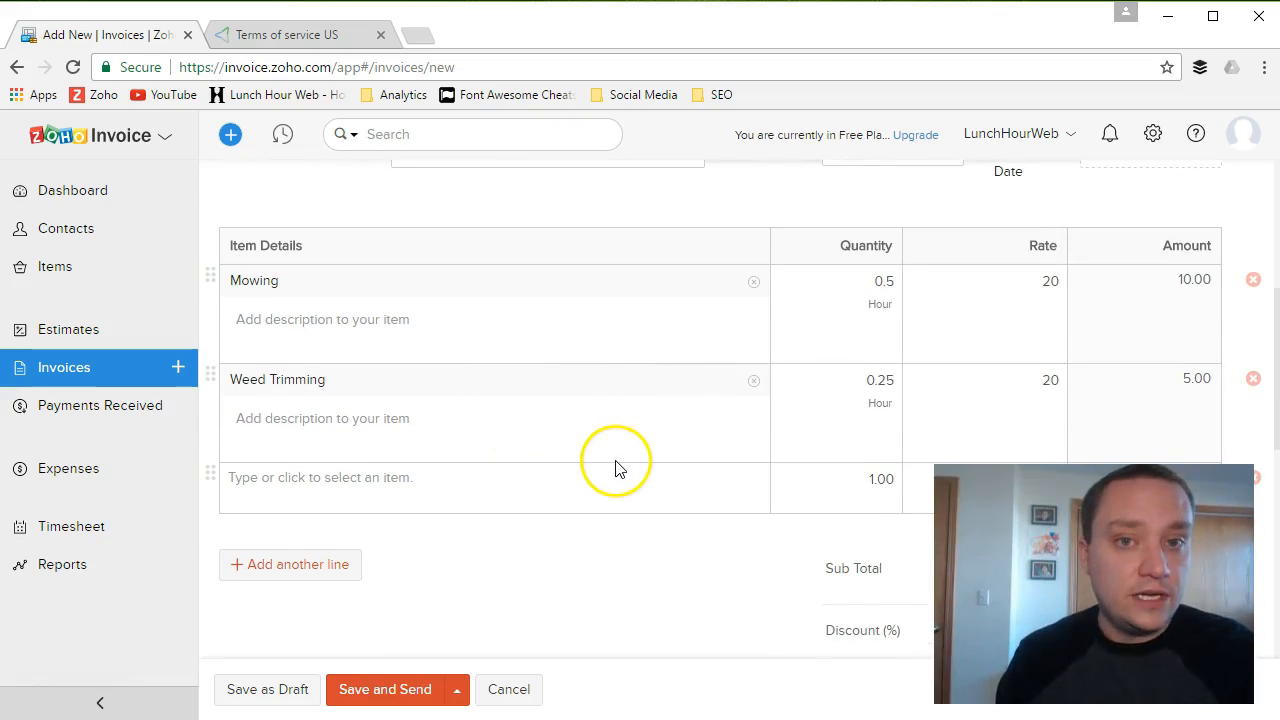
pyautogui.scroll(-1, 620, 475)
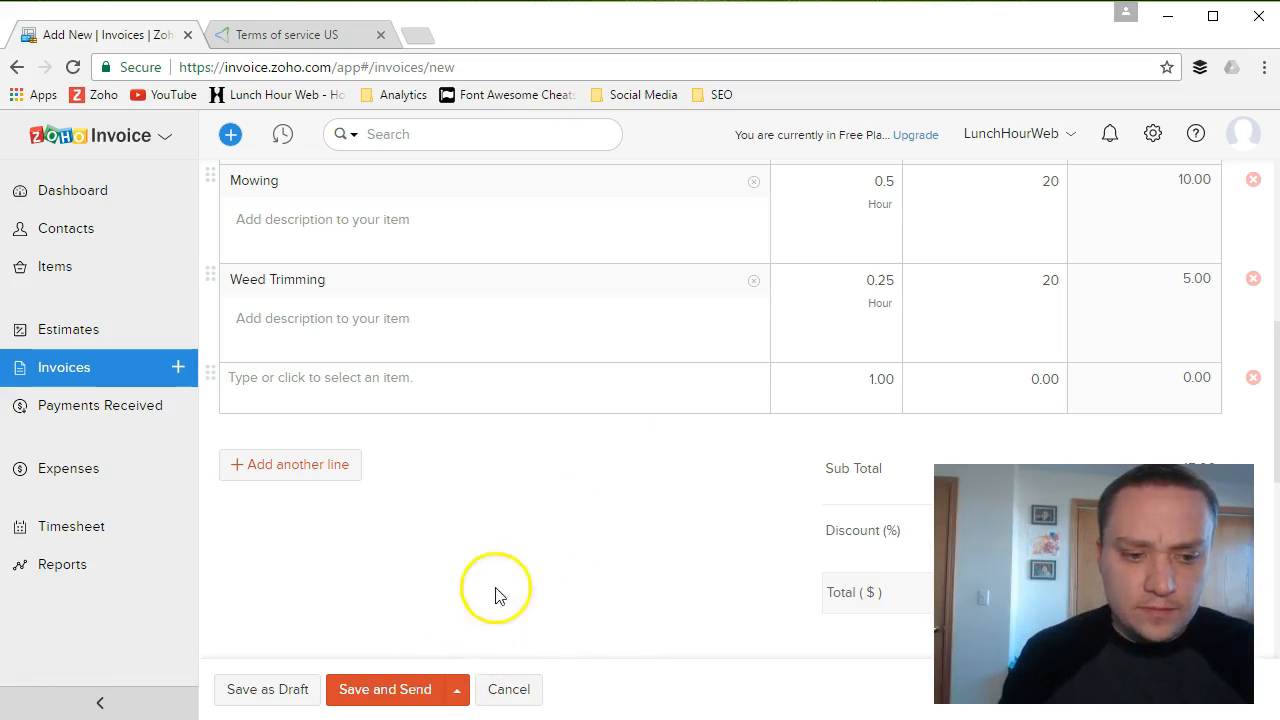
pyautogui.scroll(-1, 510, 580)
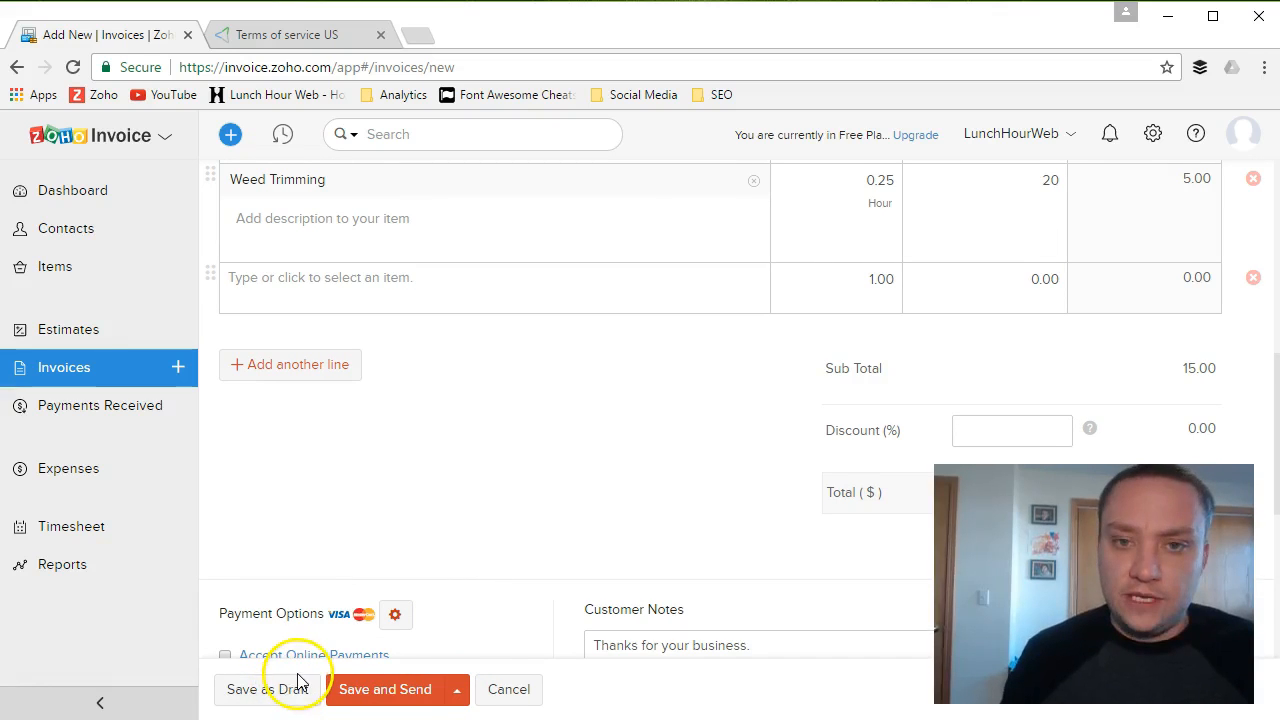
pyautogui.click(457, 692)
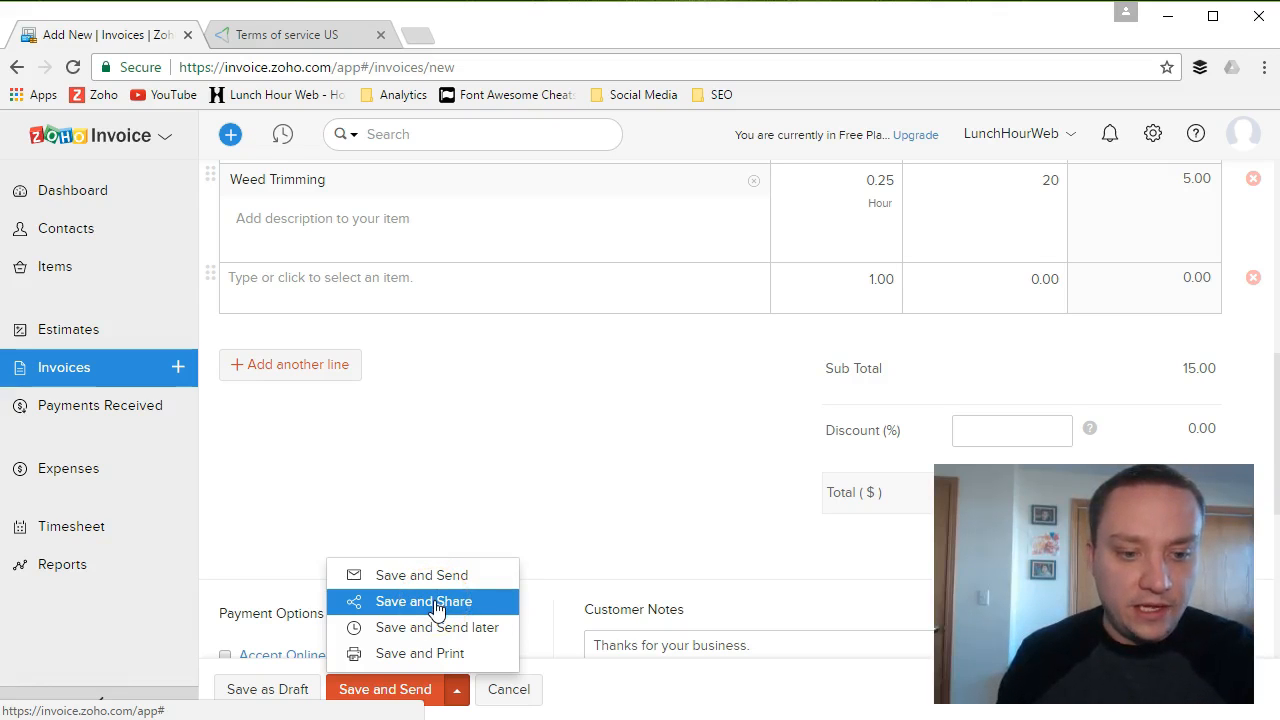
pyautogui.click(431, 630)
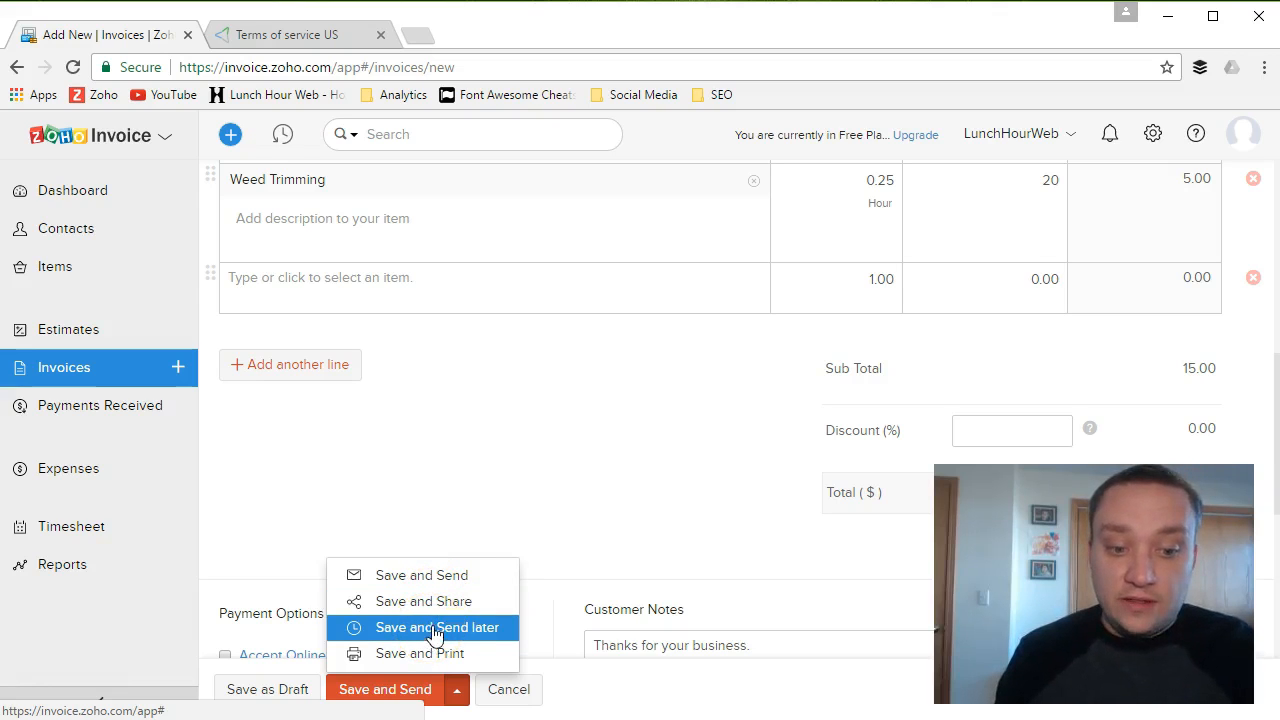
pyautogui.click(450, 646)
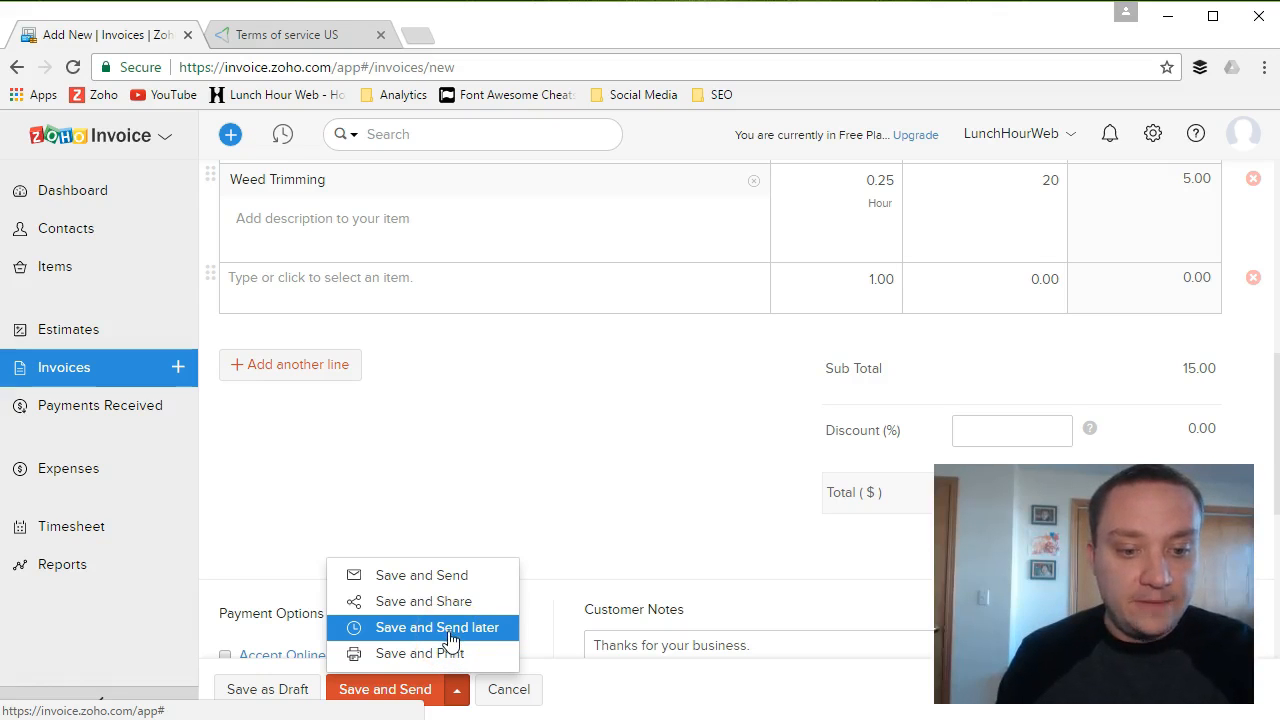
pyautogui.click(450, 642)
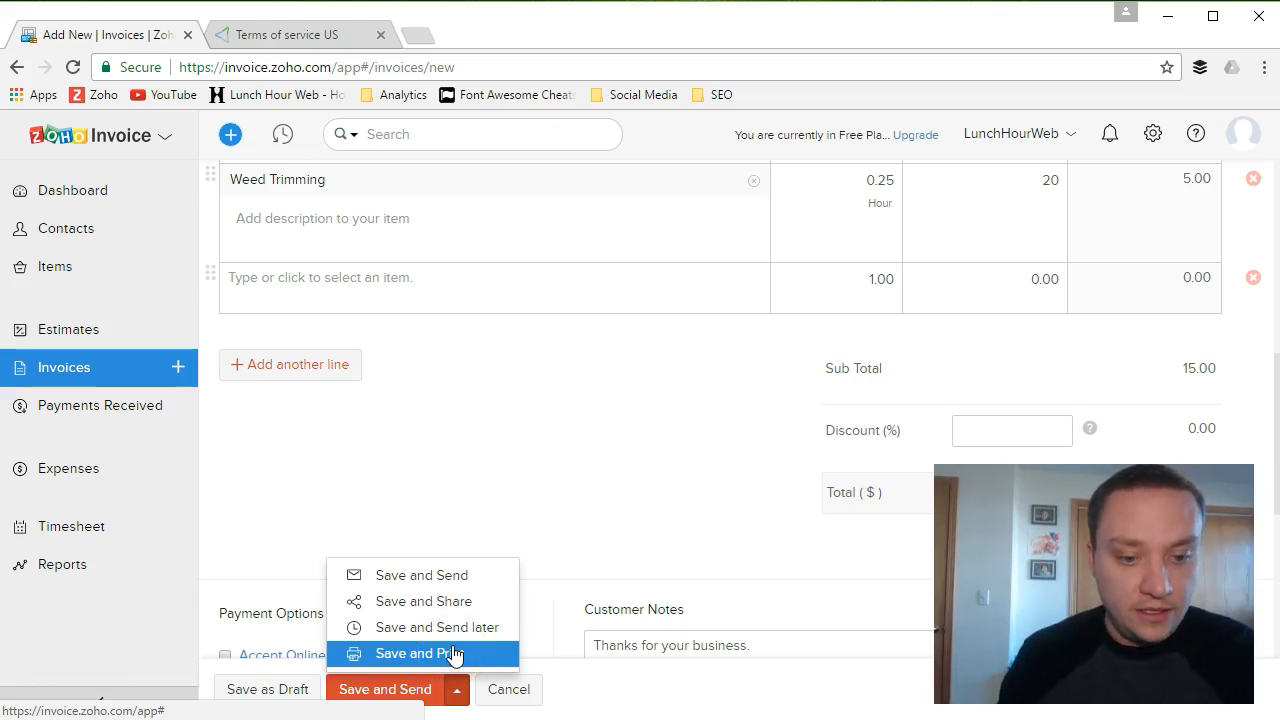
pyautogui.click(446, 630)
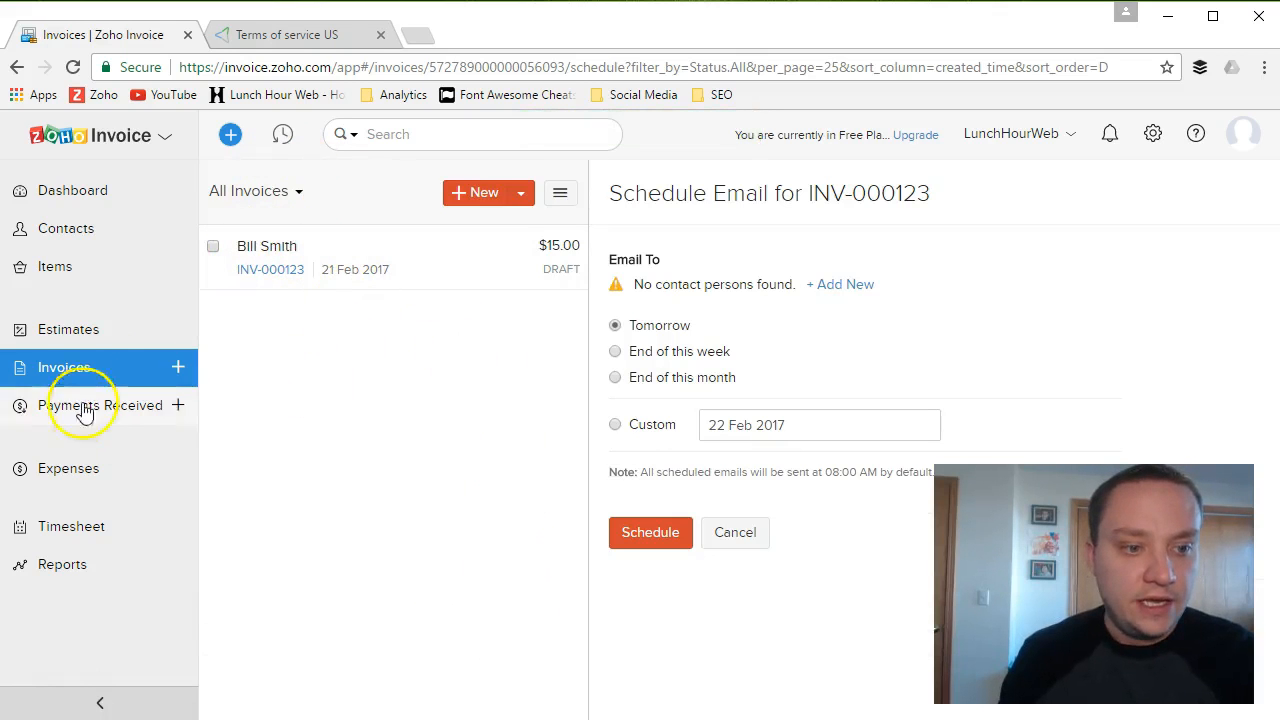
# - Return to the list of all invoices, and open invoice INV-000123 to view its preview
pyautogui.click(63, 372)
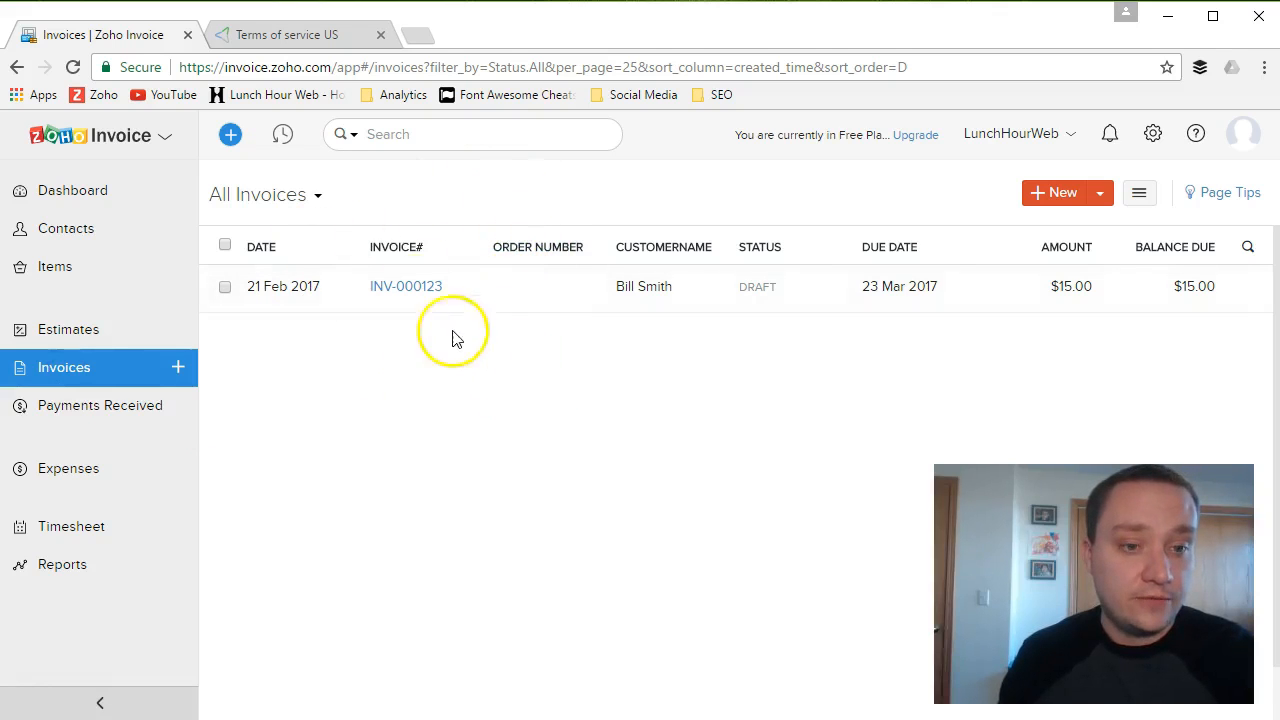
pyautogui.click(316, 197)
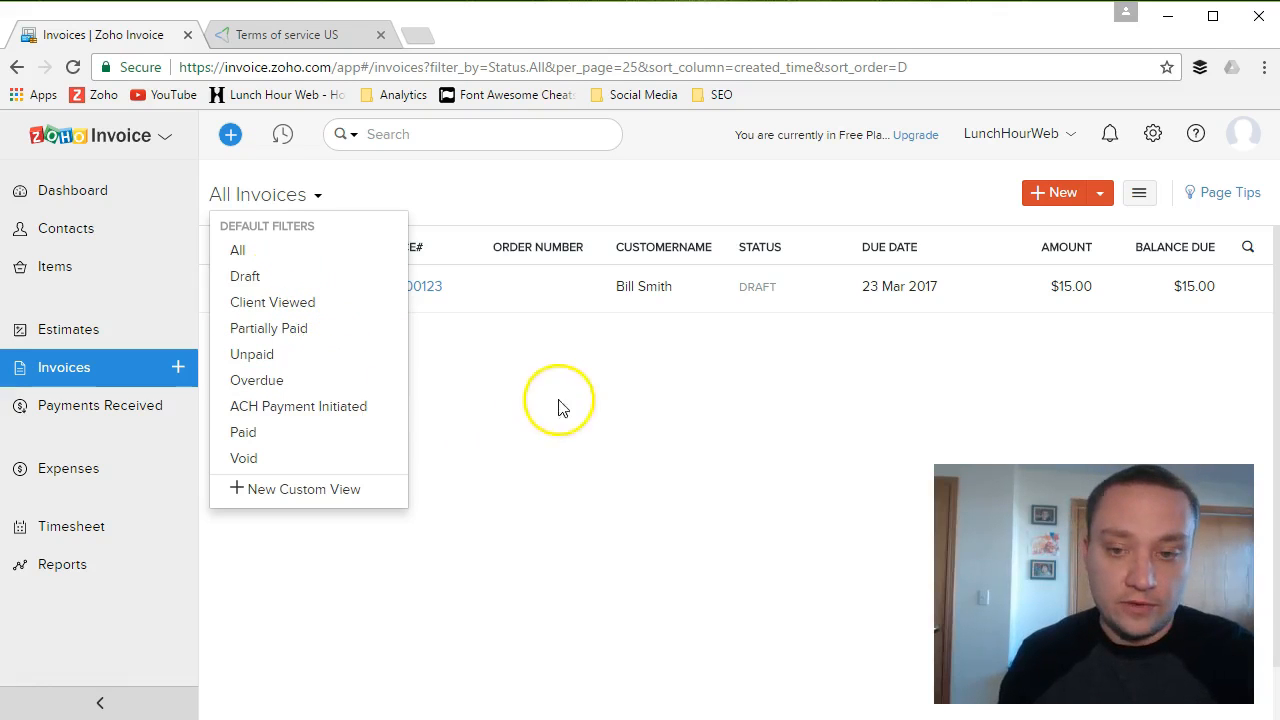
pyautogui.click(656, 403)
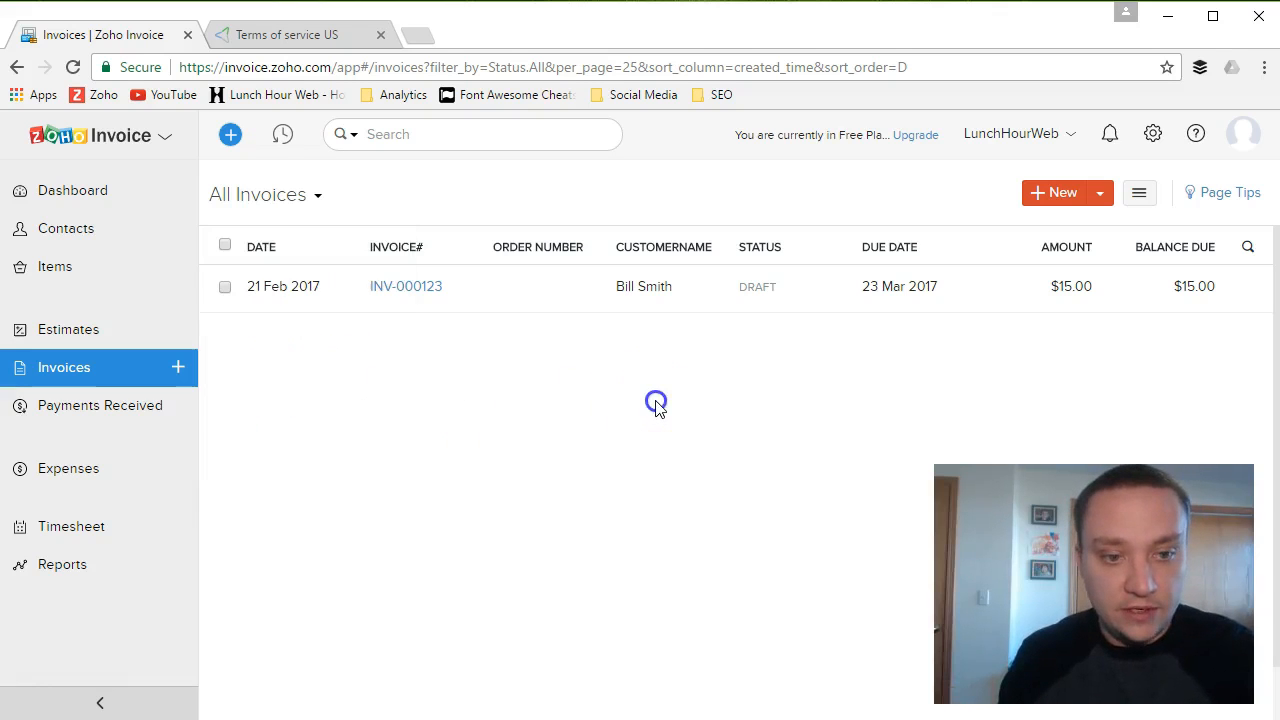
pyautogui.click(414, 287)
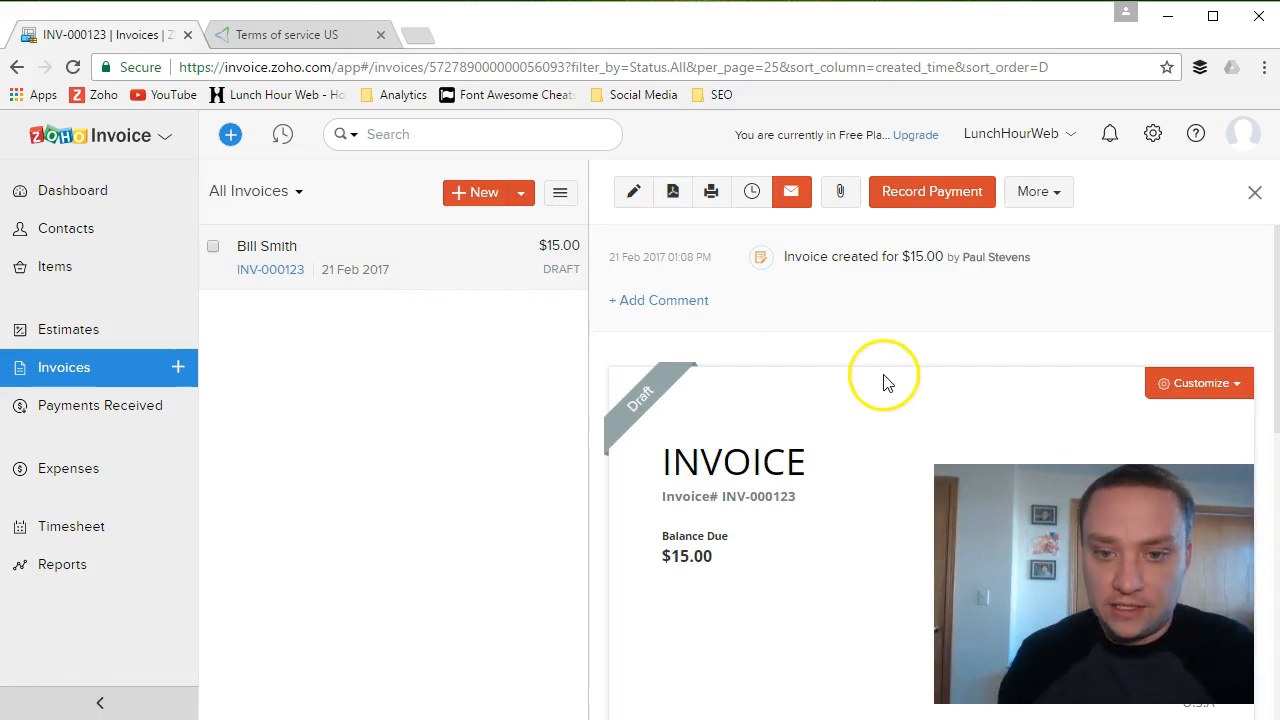
pyautogui.scroll(-1, 886, 377)
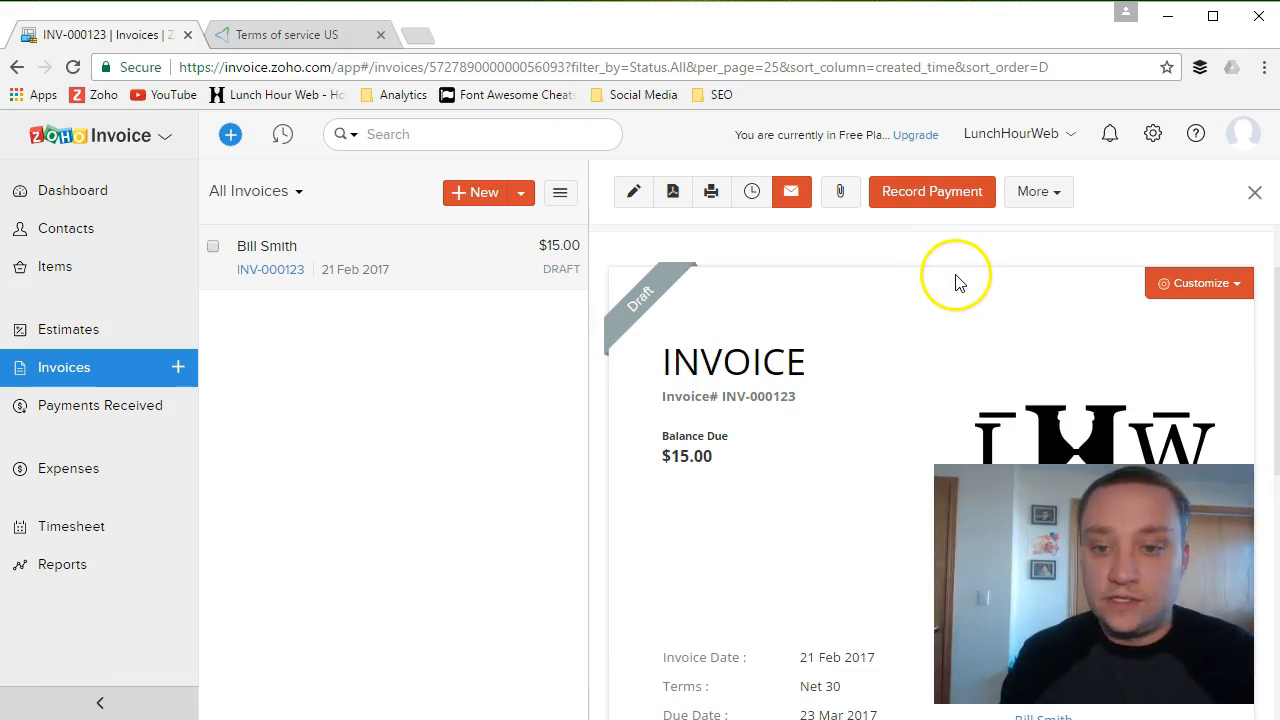
# - Look through the additional actions available for the draft invoice, and mark the invoice as sent
pyautogui.click(1062, 193)
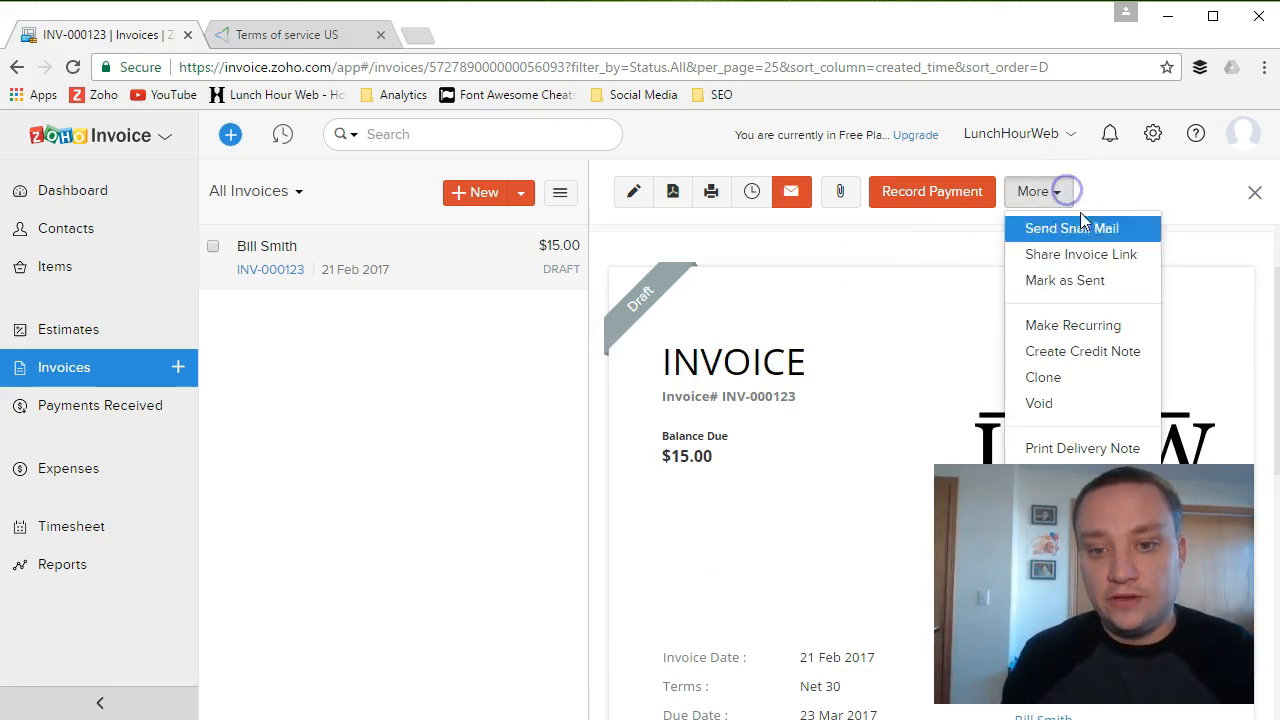
pyautogui.click(1083, 287)
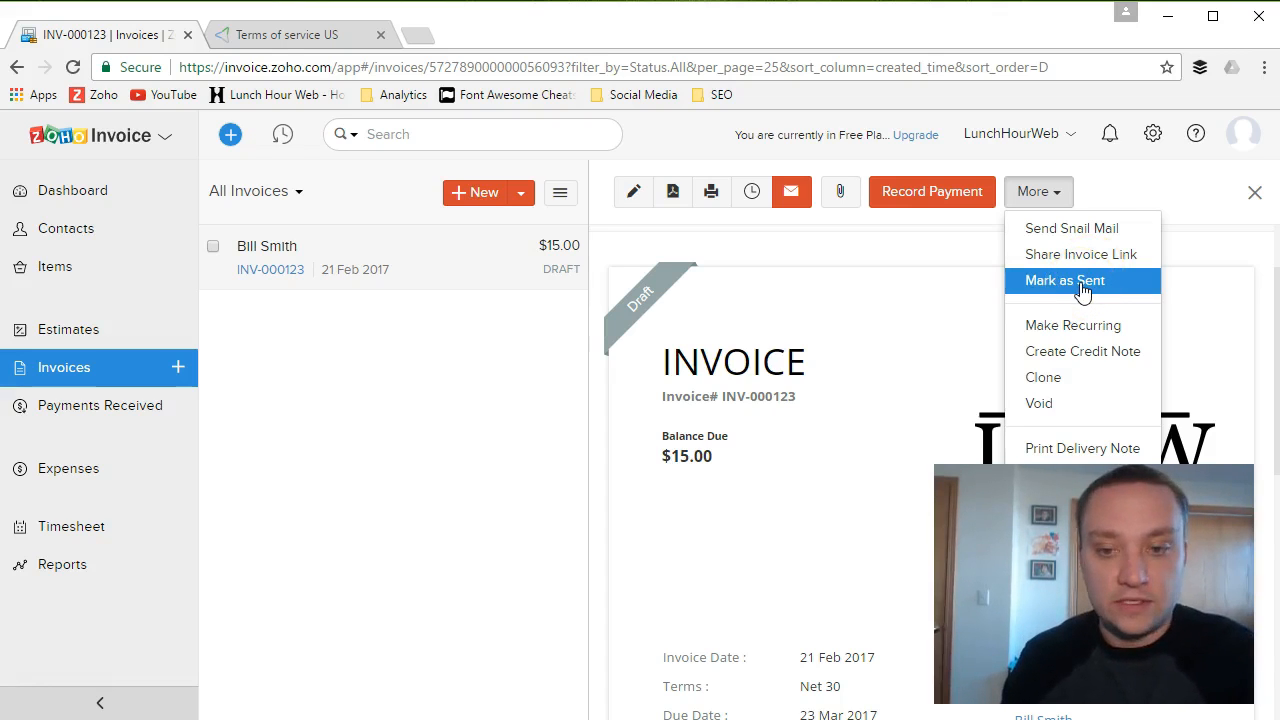
pyautogui.click(1099, 230)
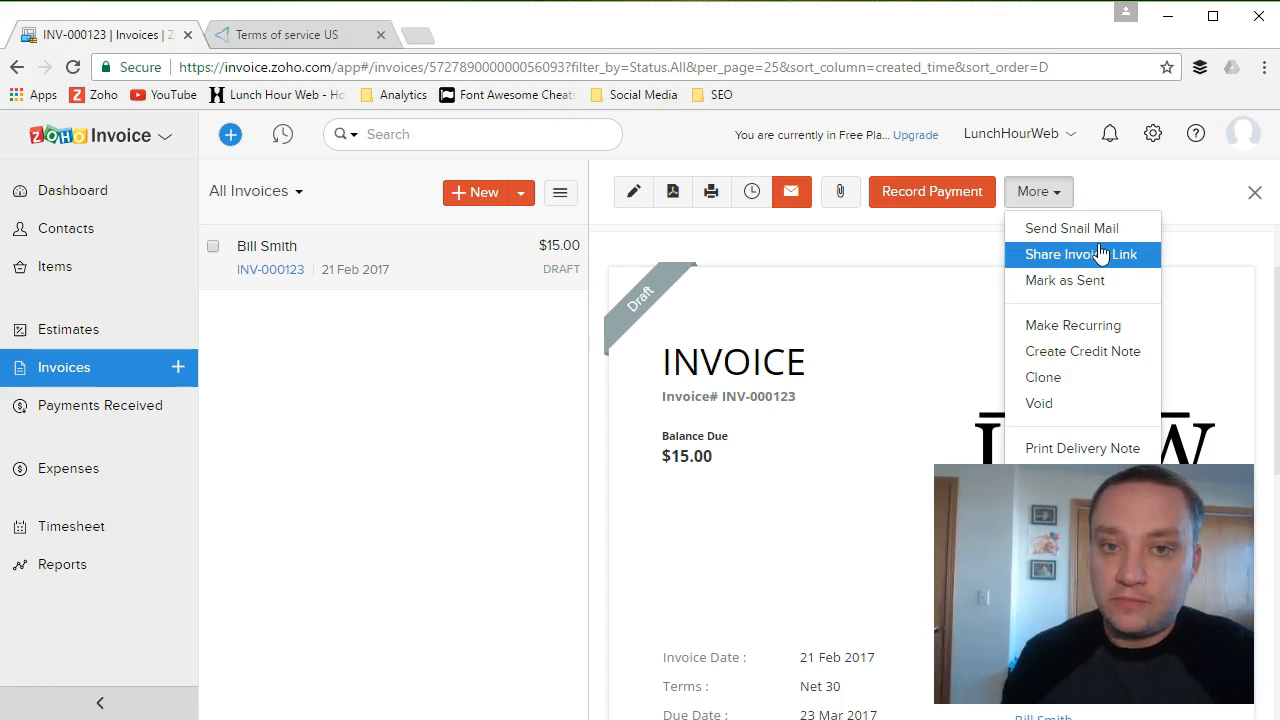
pyautogui.click(1088, 236)
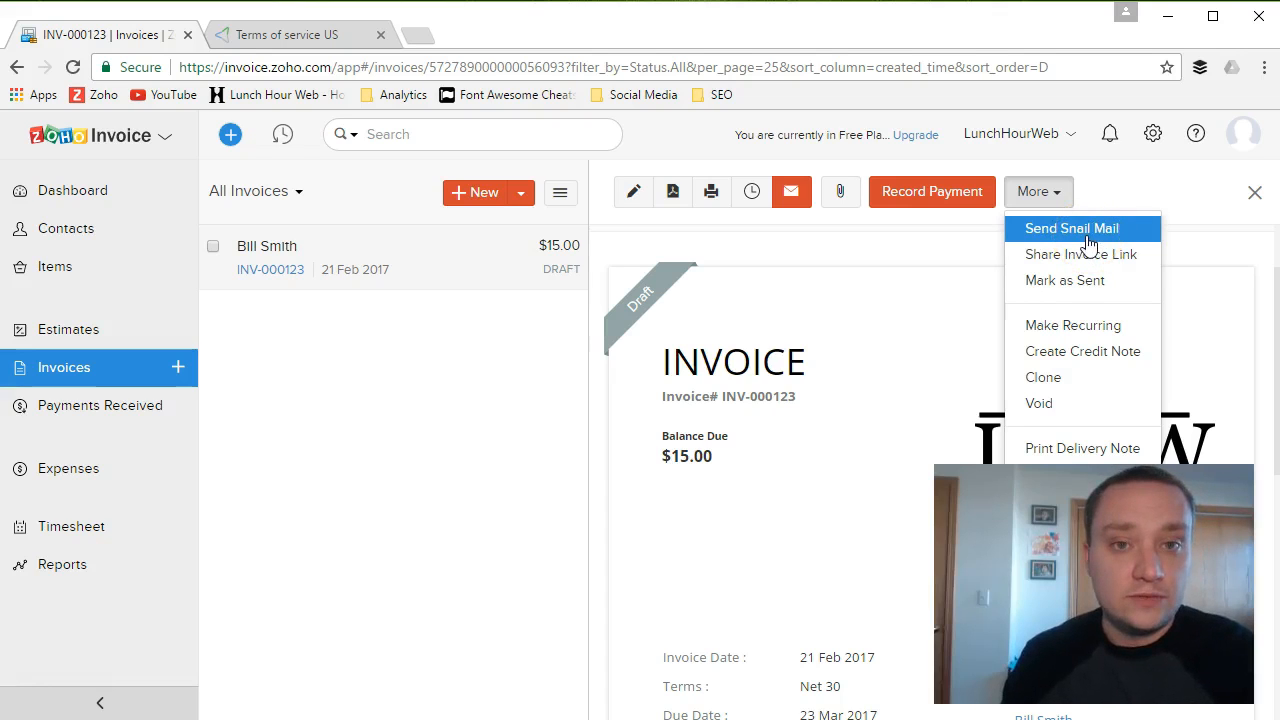
pyautogui.click(1080, 240)
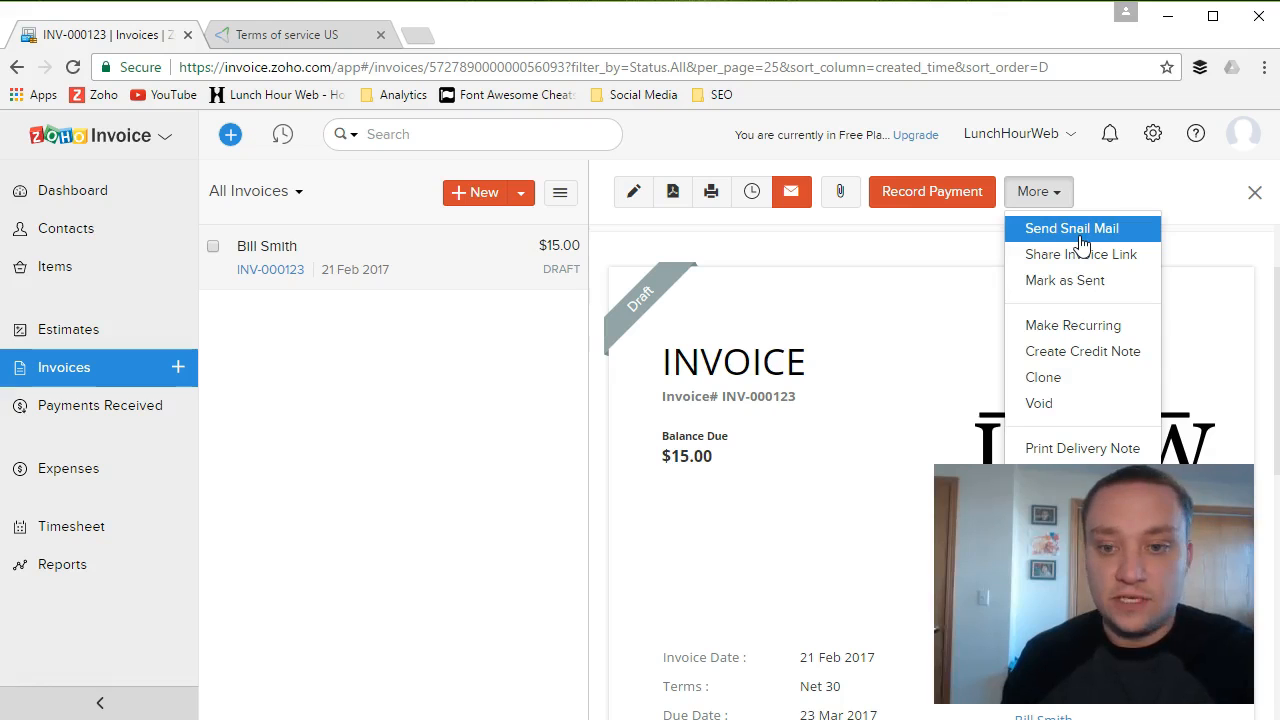
pyautogui.click(1080, 256)
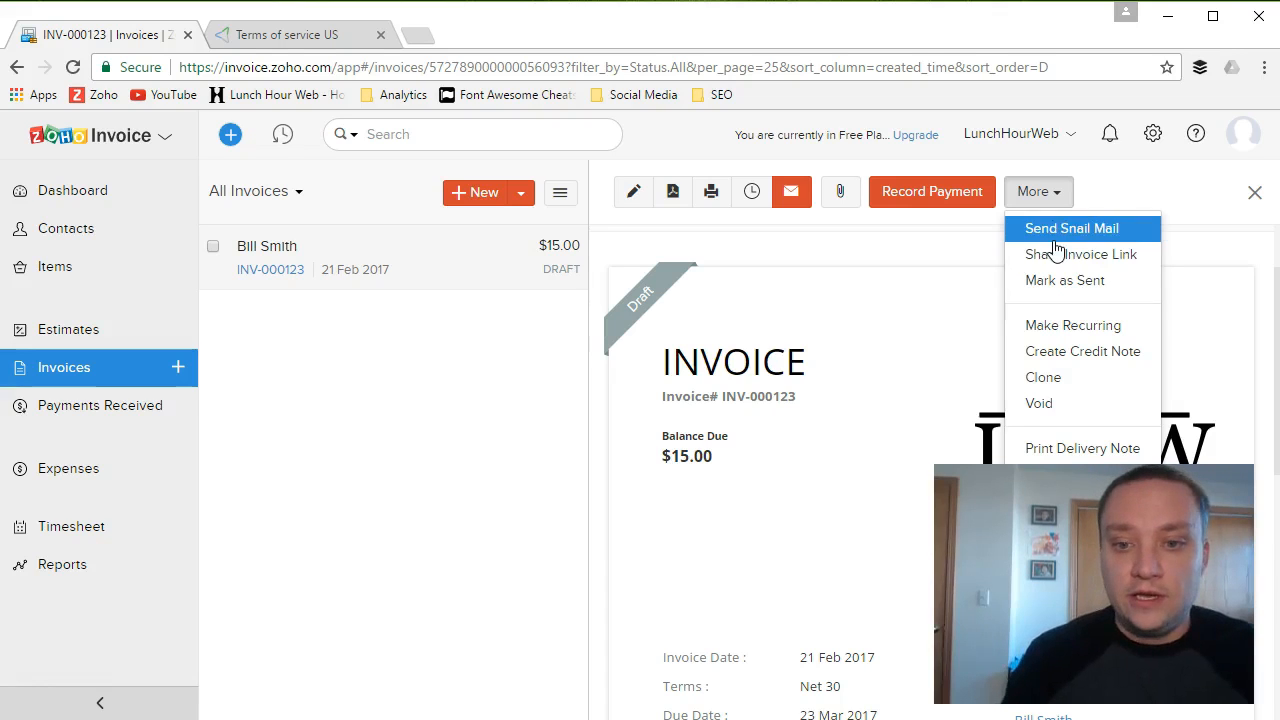
pyautogui.click(1071, 265)
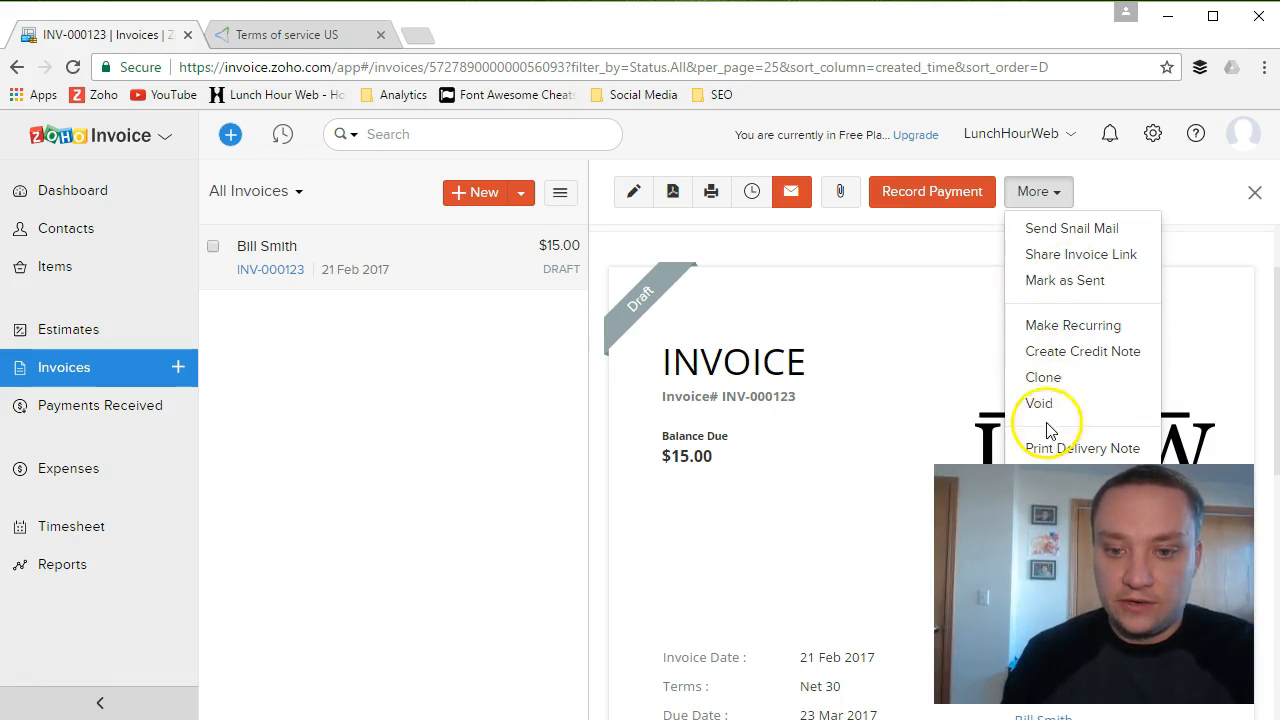
pyautogui.click(1046, 390)
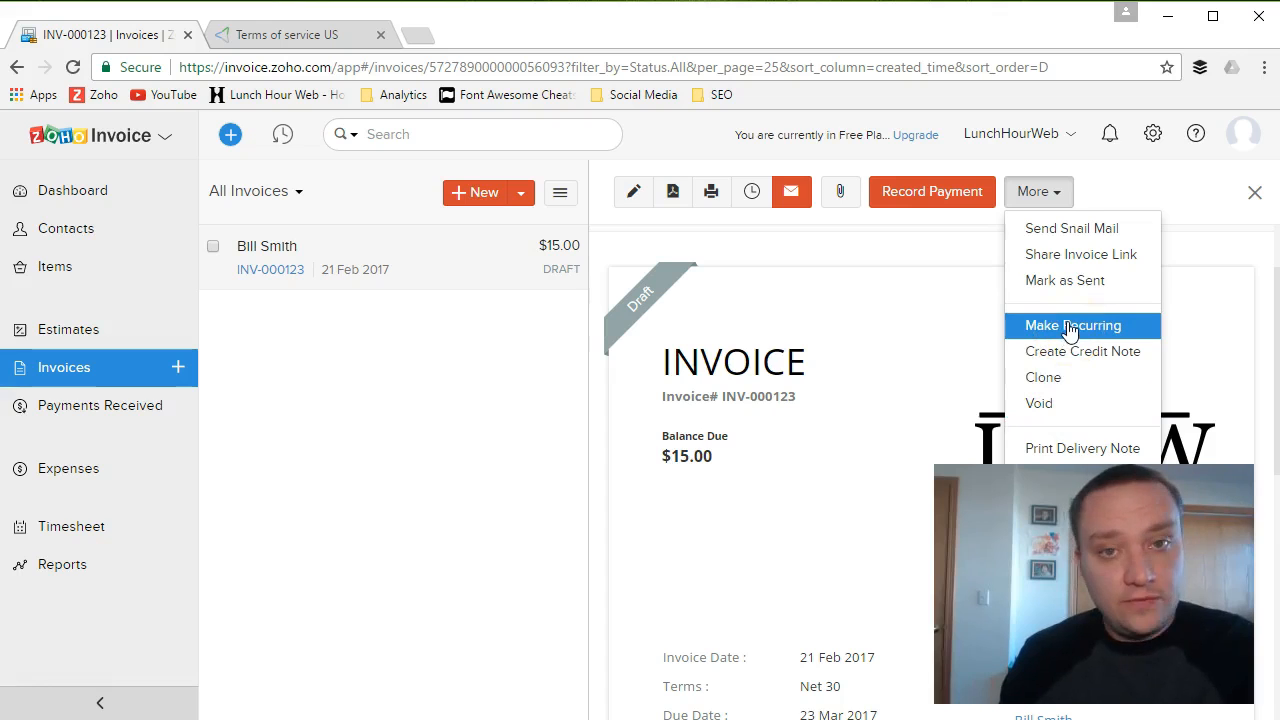
pyautogui.click(1066, 288)
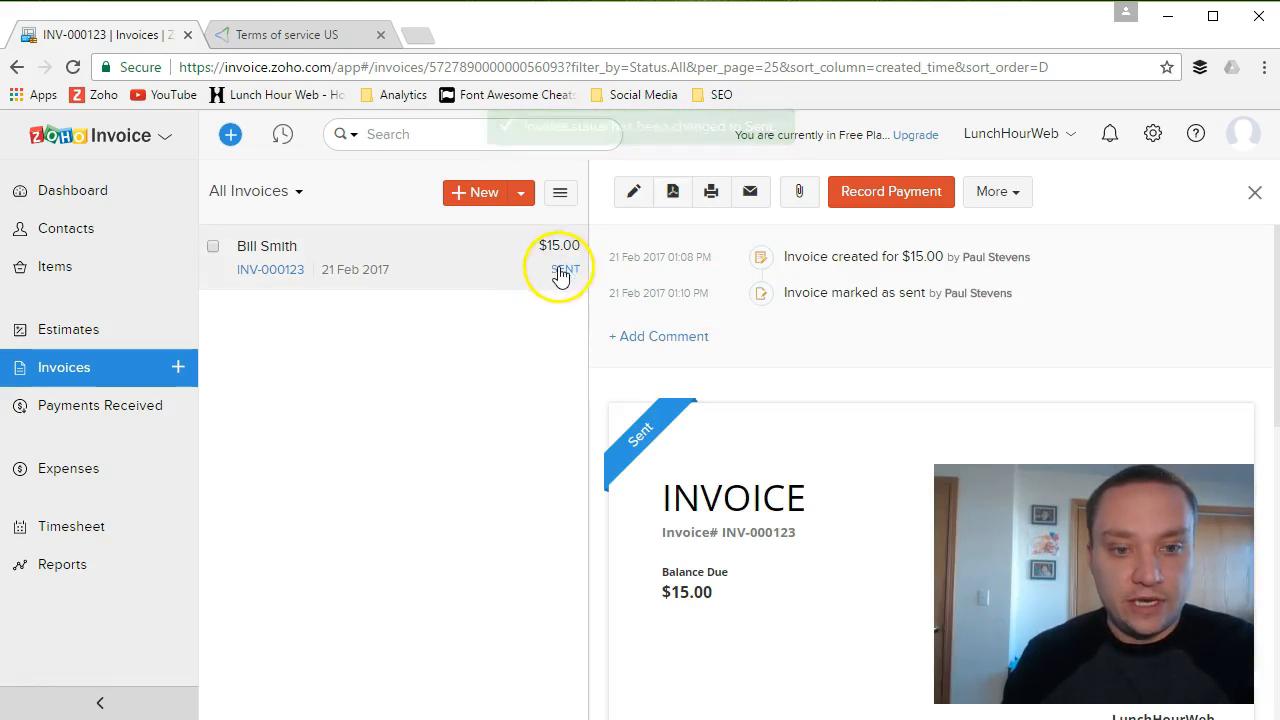
# - Record a payment of 15 USD for the sent invoice, dated 21 Feb 2017, with the payment mode Check
pyautogui.click(903, 193)
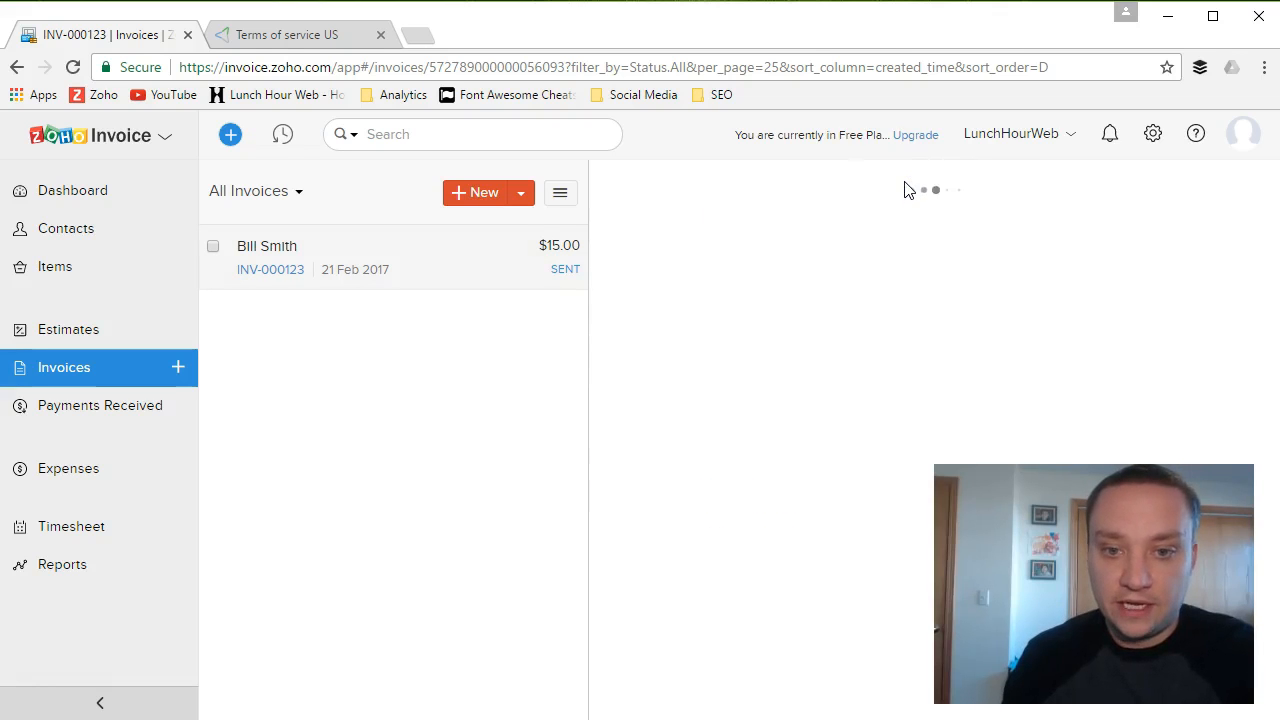
pyautogui.click(641, 256)
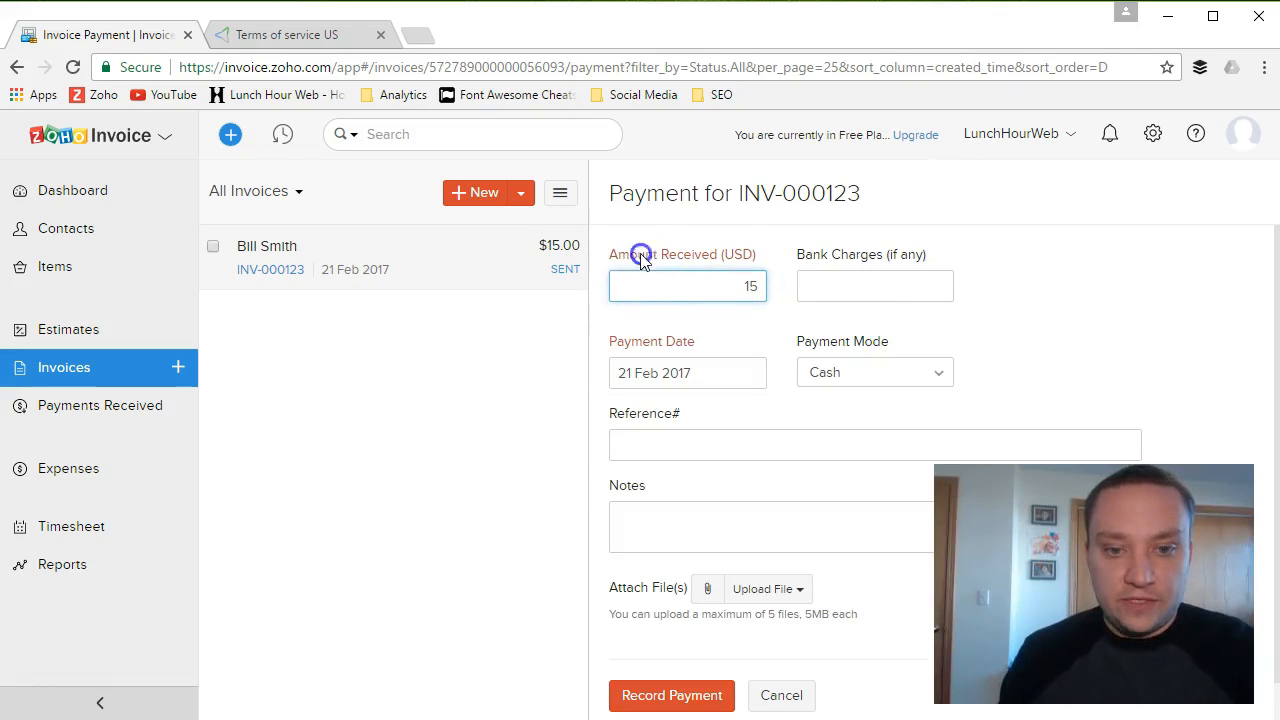
pyautogui.moveTo(641, 256); pyautogui.dragTo(752, 254)
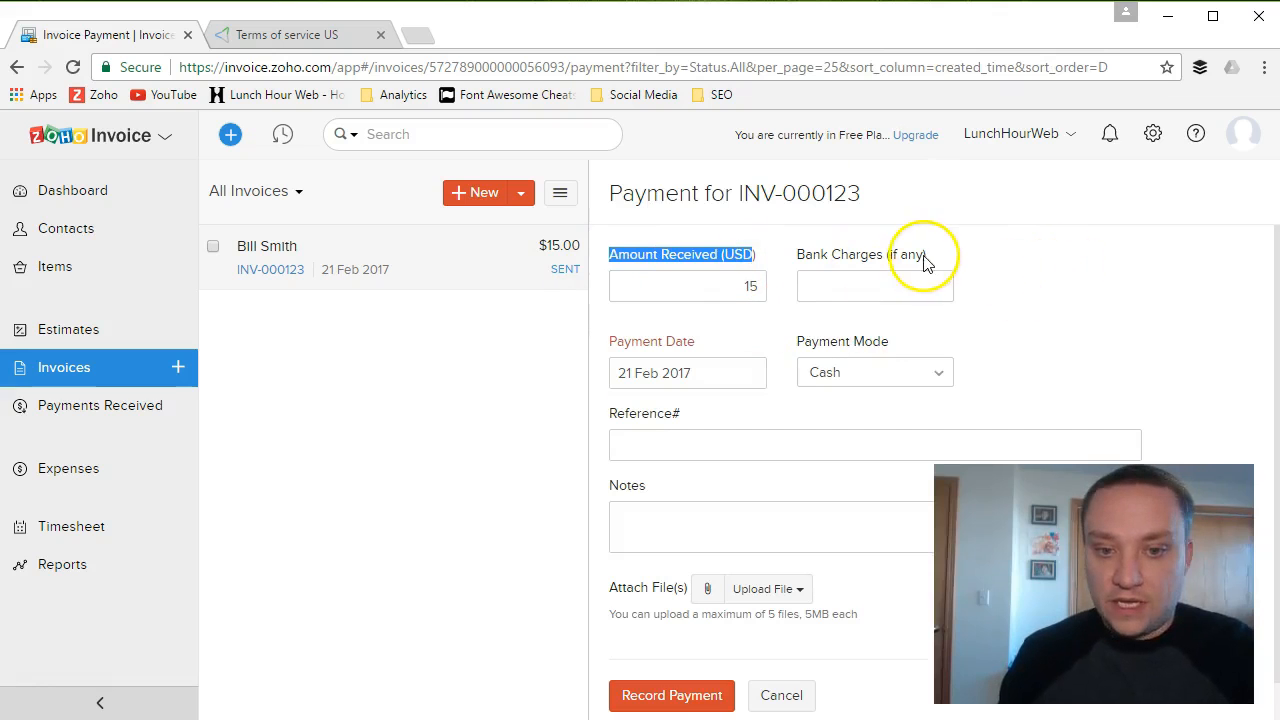
pyautogui.moveTo(631, 343); pyautogui.dragTo(675, 355)
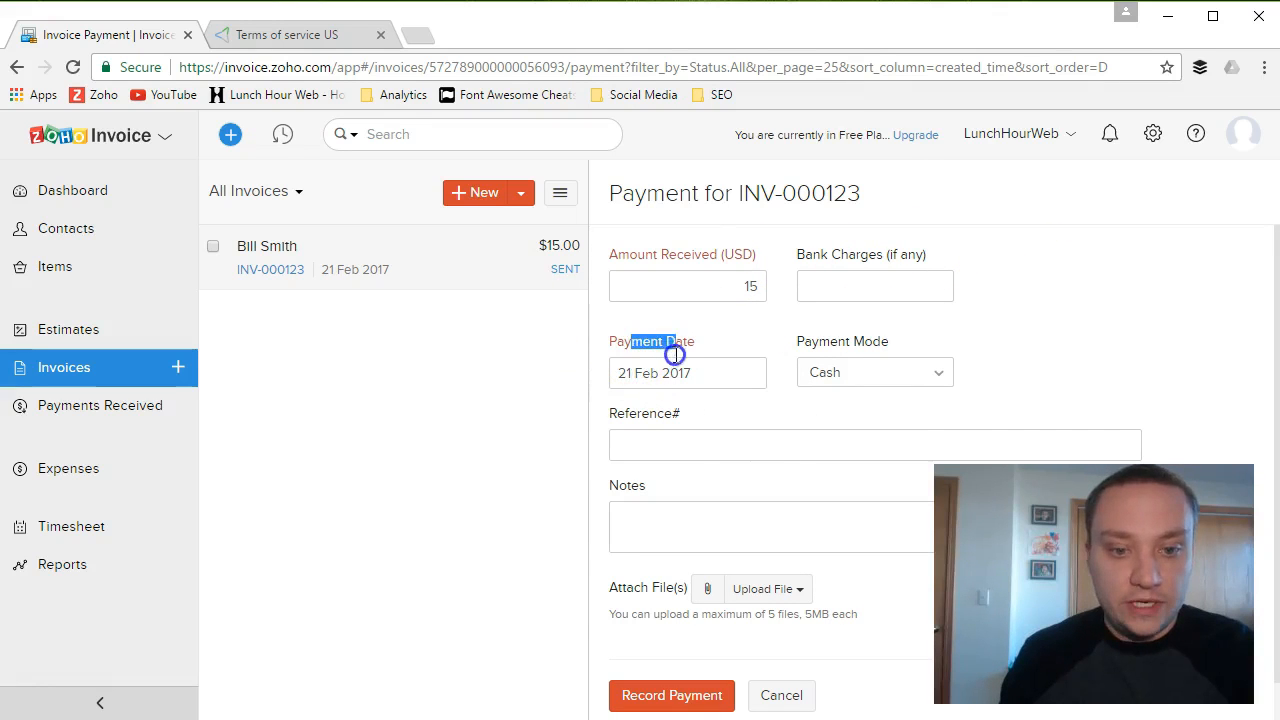
pyautogui.click(892, 370)
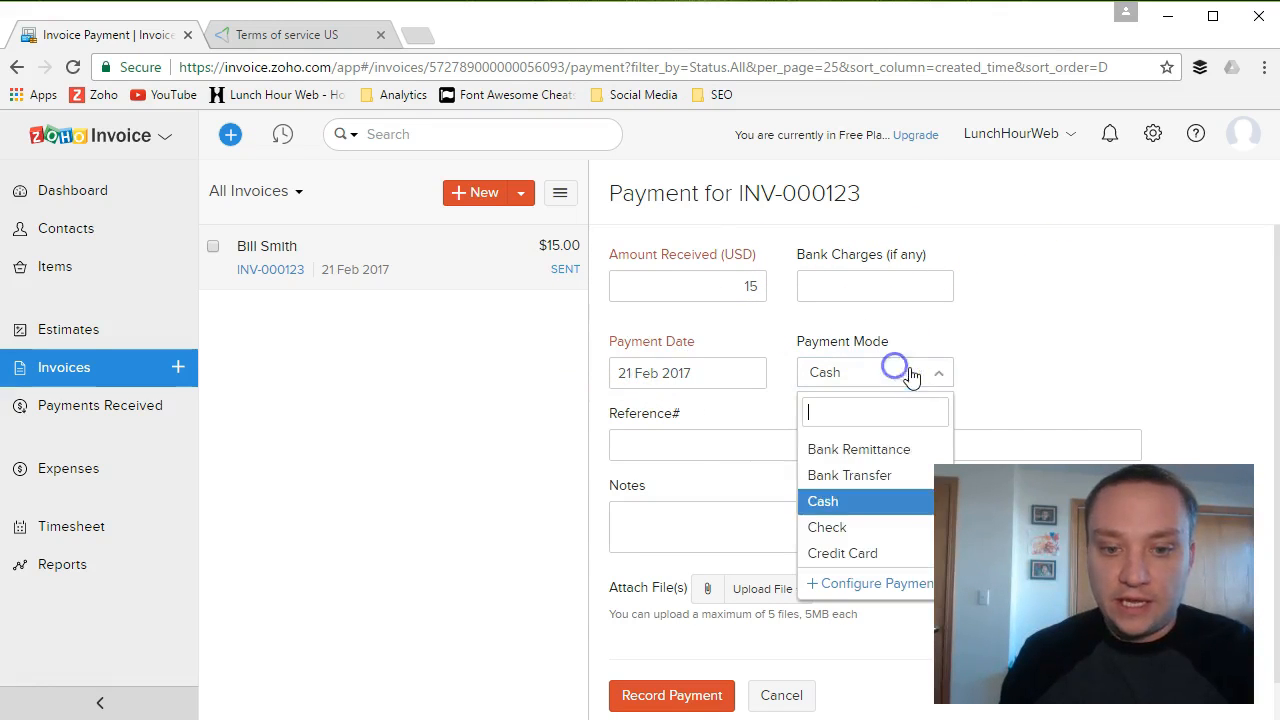
pyautogui.click(860, 536)
pyautogui.scroll(-1, 900, 380)
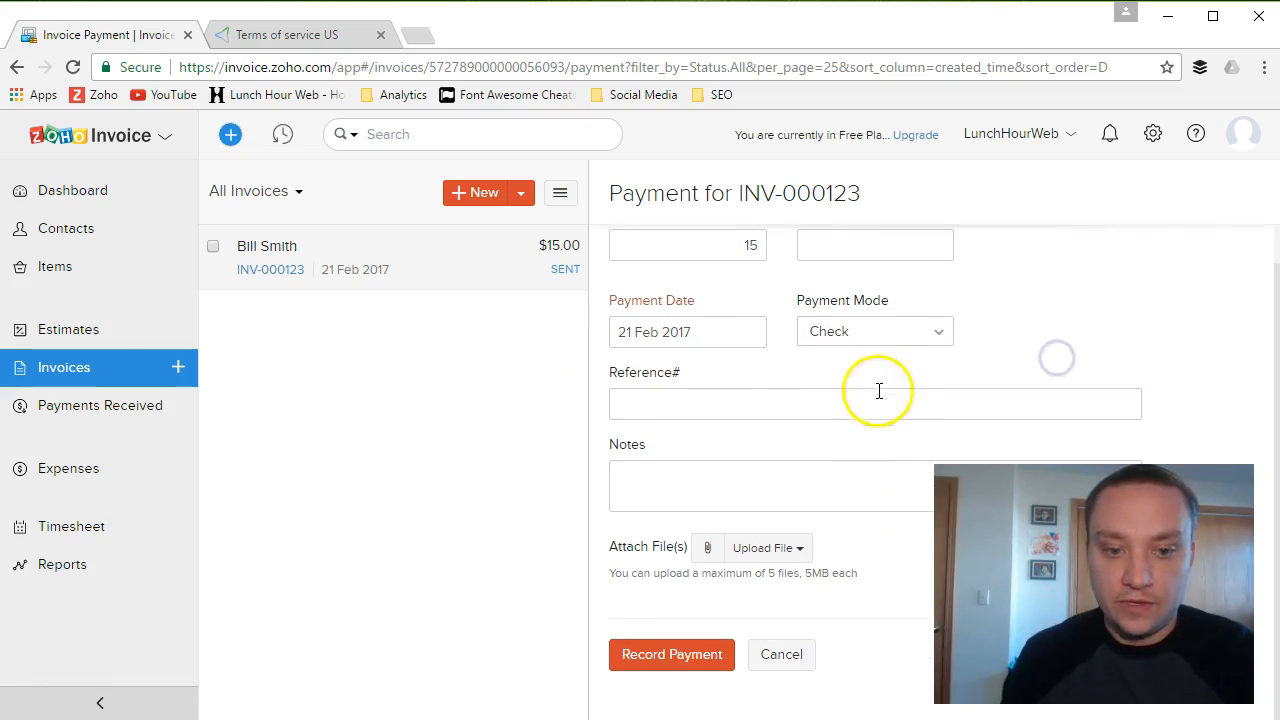
pyautogui.click(726, 488)
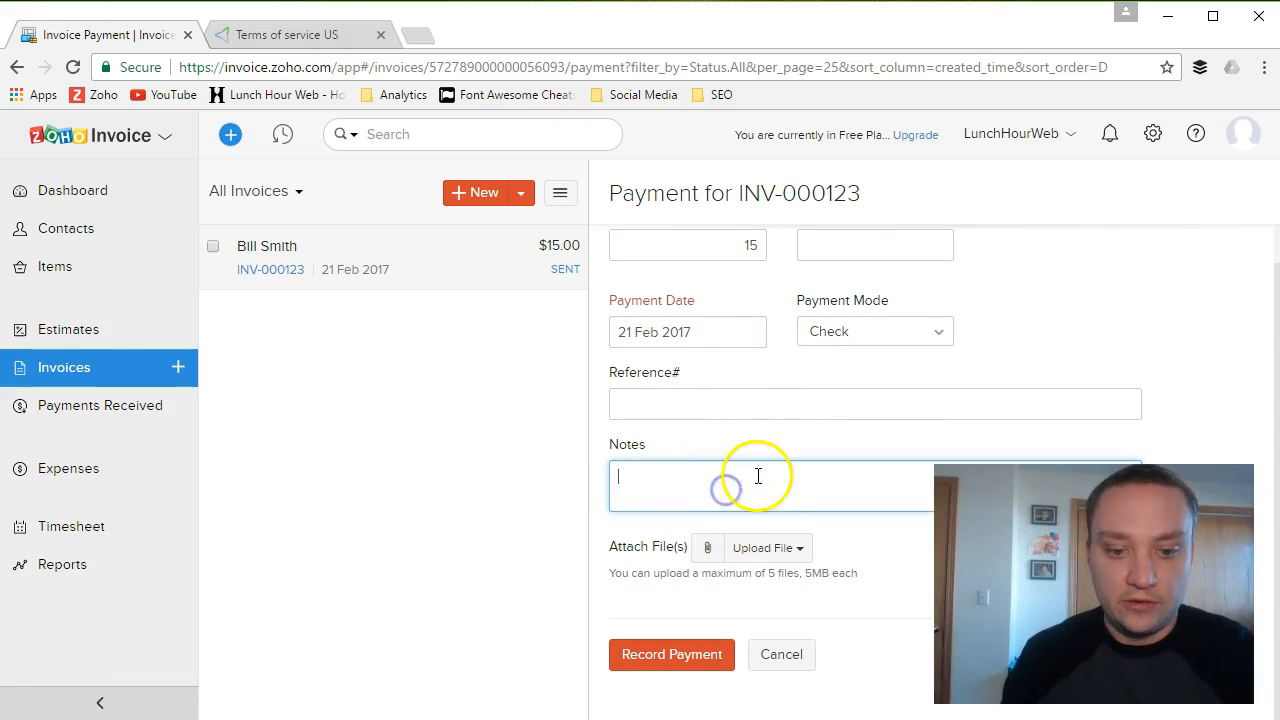
pyautogui.click(690, 650)
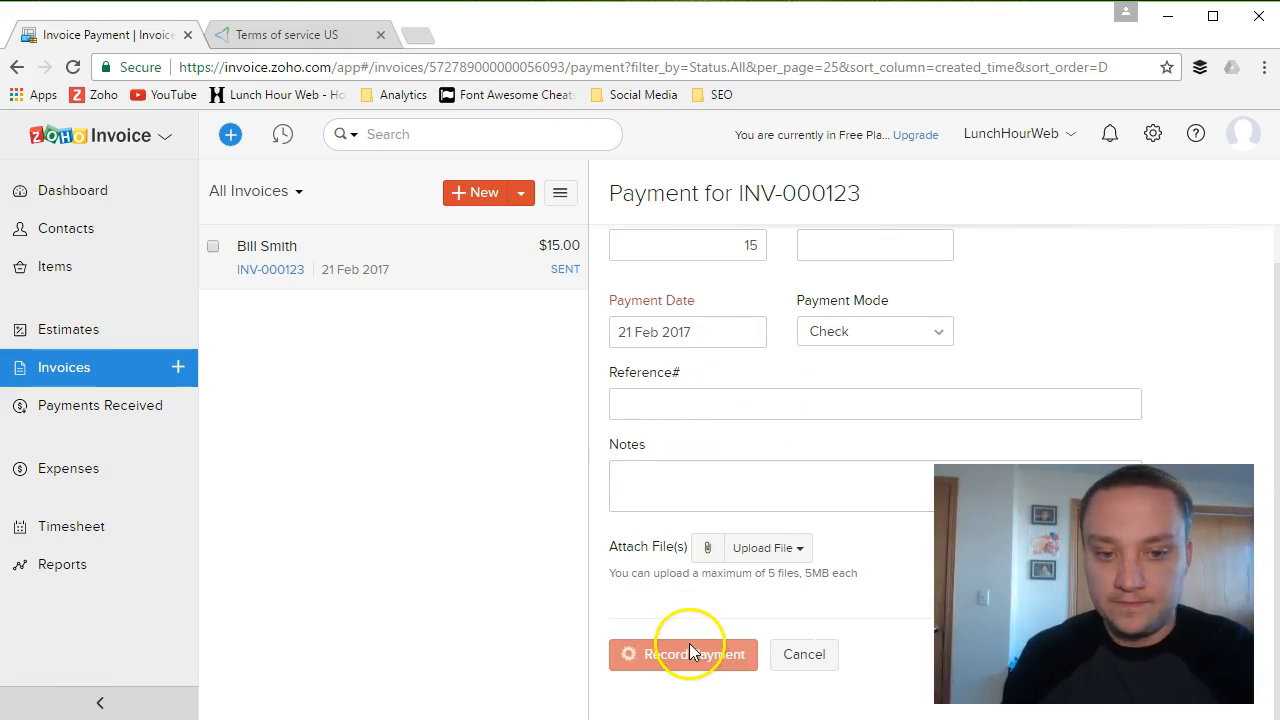
# - Review the invoice's activity history, and filter the invoice list by Unpaid and by Paid
pyautogui.moveTo(523, 265); pyautogui.dragTo(694, 342)
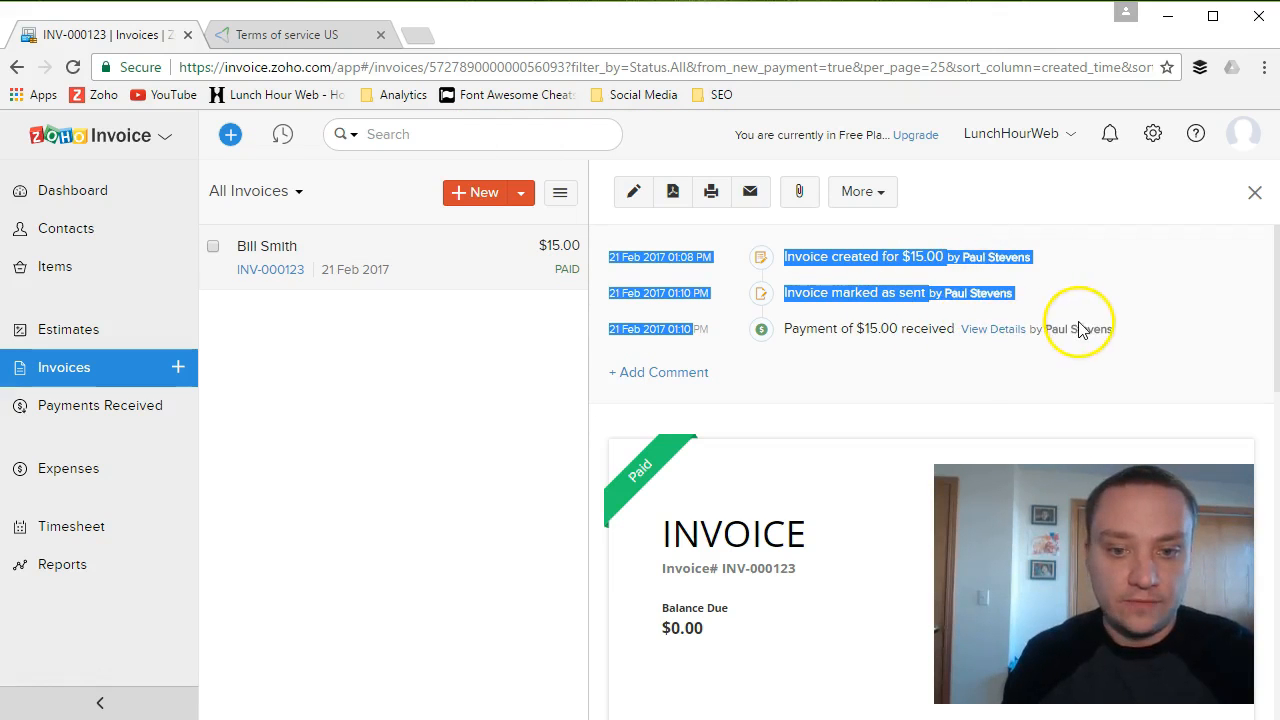
pyautogui.click(292, 200)
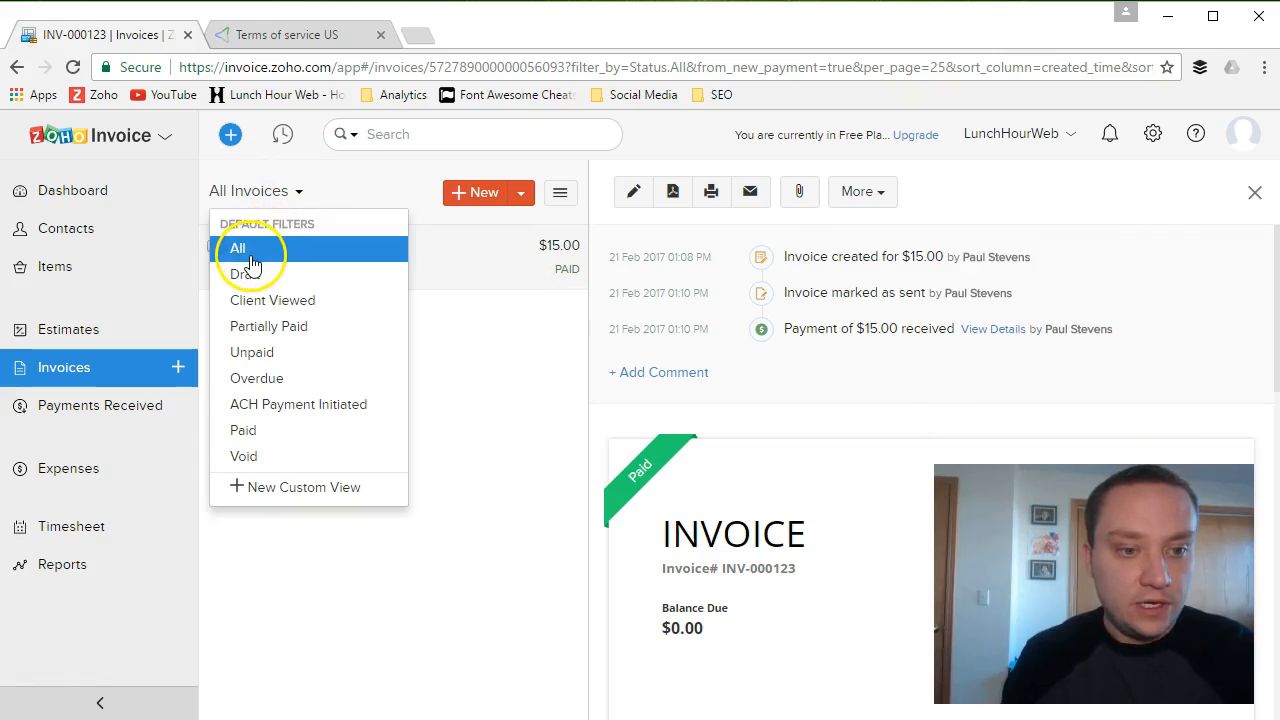
pyautogui.click(262, 352)
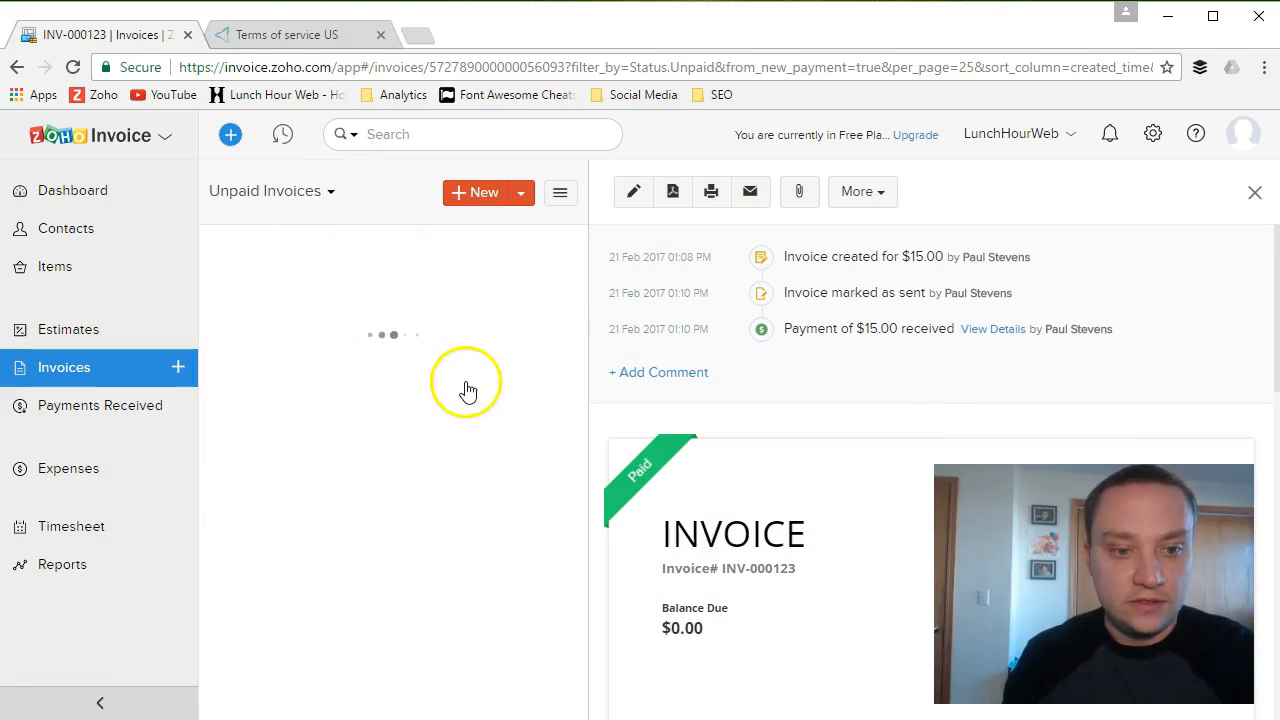
pyautogui.click(329, 195)
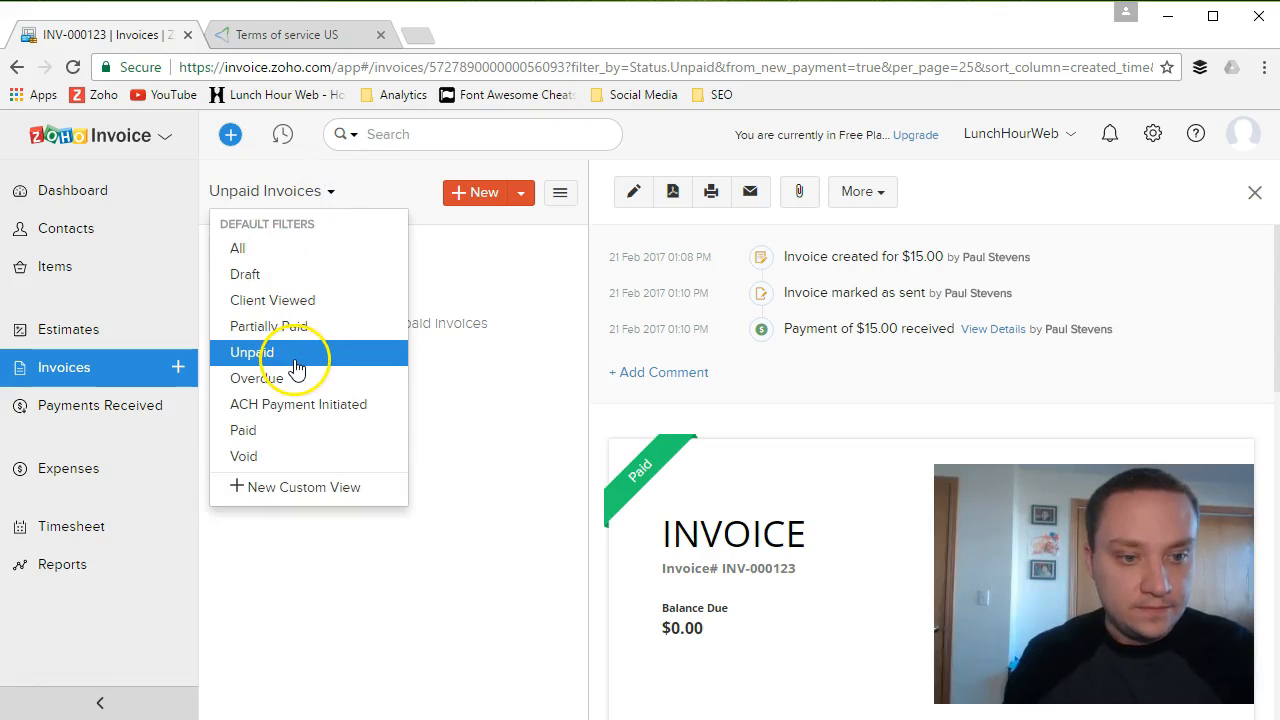
pyautogui.click(280, 430)
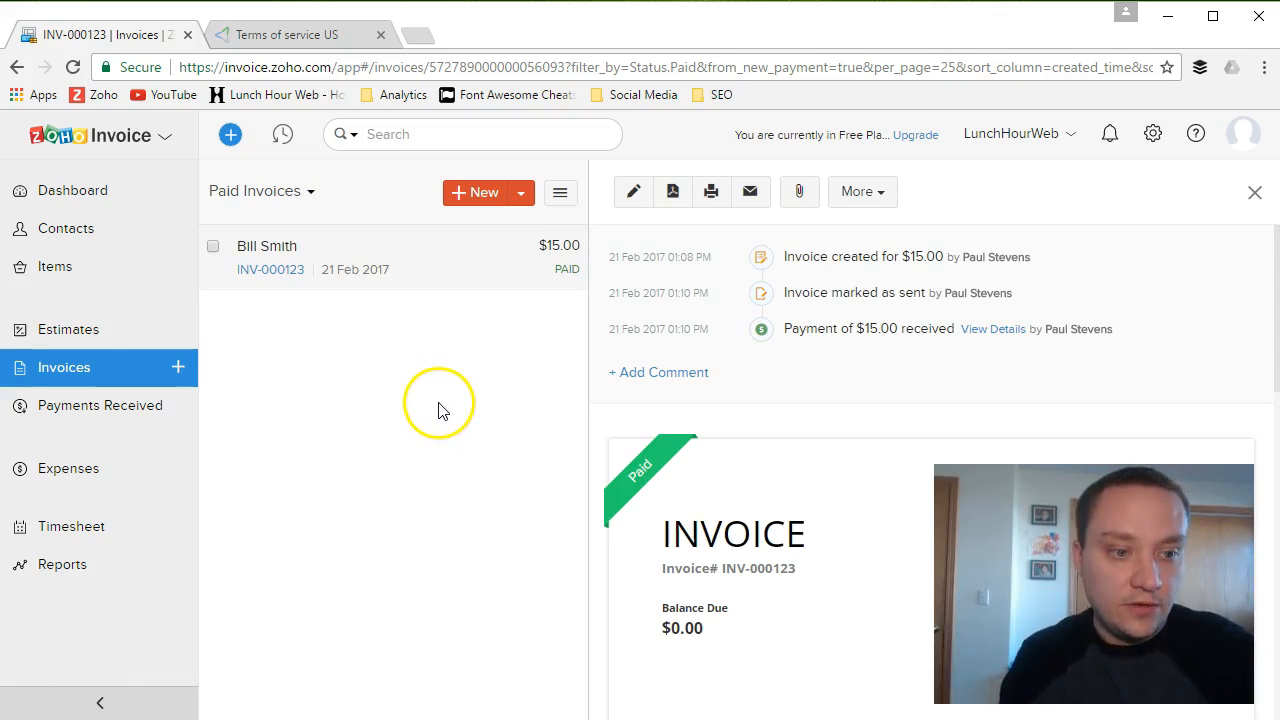
# - Open the check payment among the received payments, and review its receipt, related invoice and payment history
pyautogui.click(72, 410)
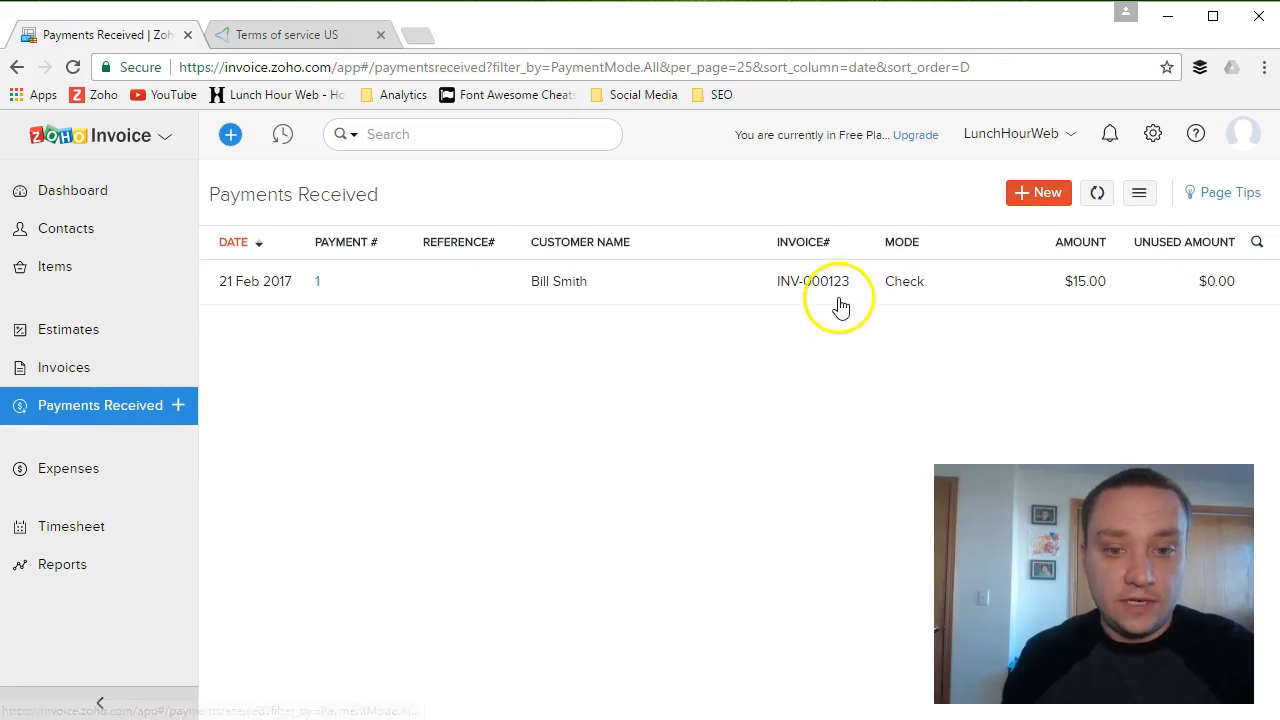
pyautogui.moveTo(335, 287); pyautogui.dragTo(583, 288)
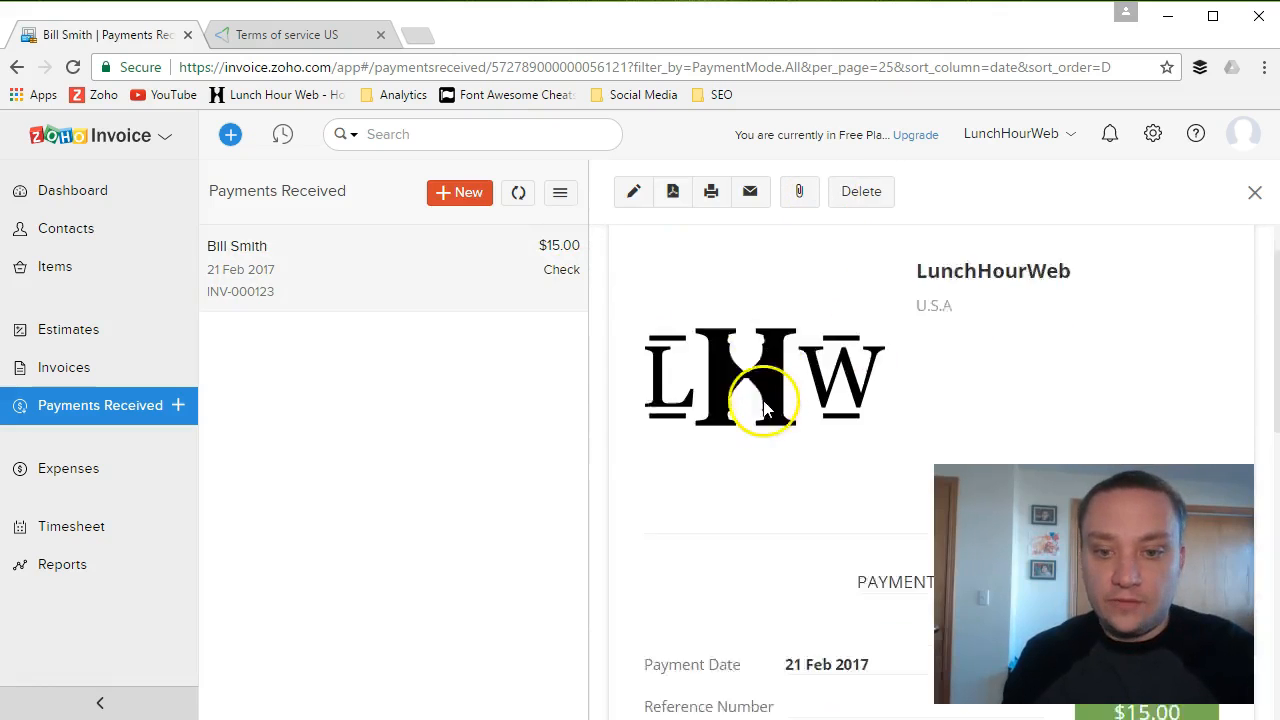
pyautogui.scroll(-3, 765, 405)
pyautogui.scroll(-1, 828, 401)
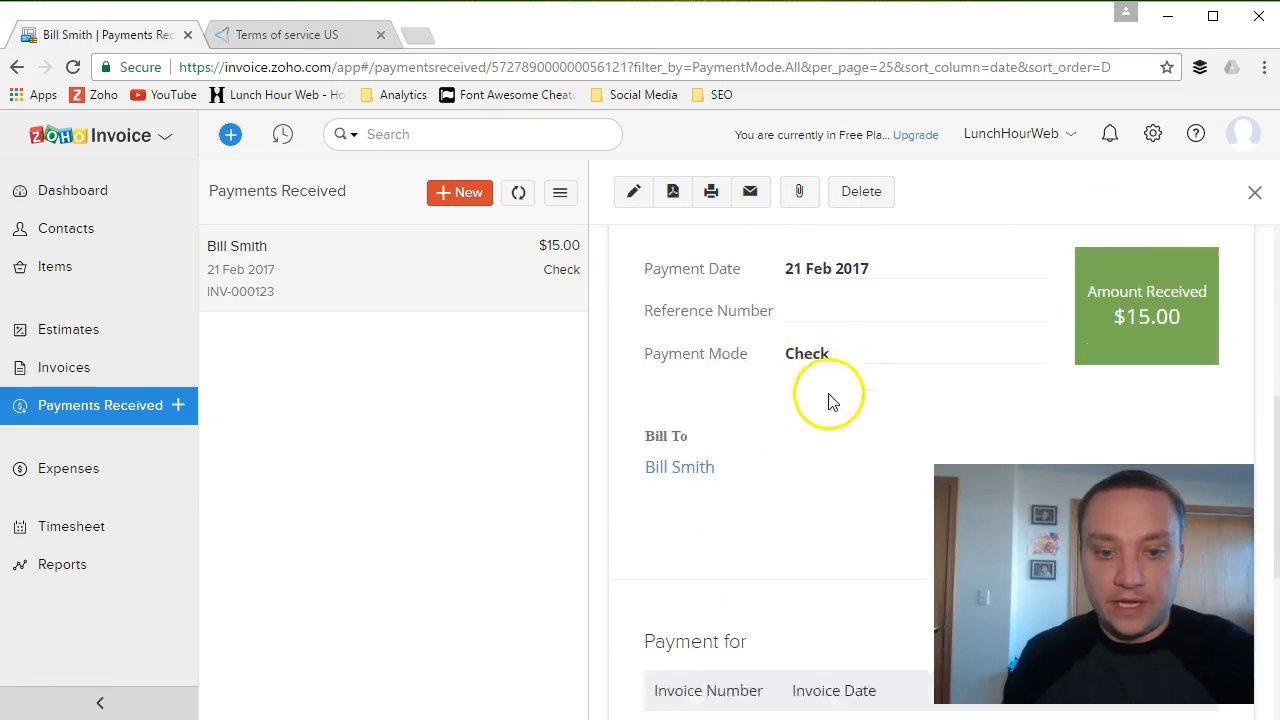
pyautogui.scroll(-4, 828, 401)
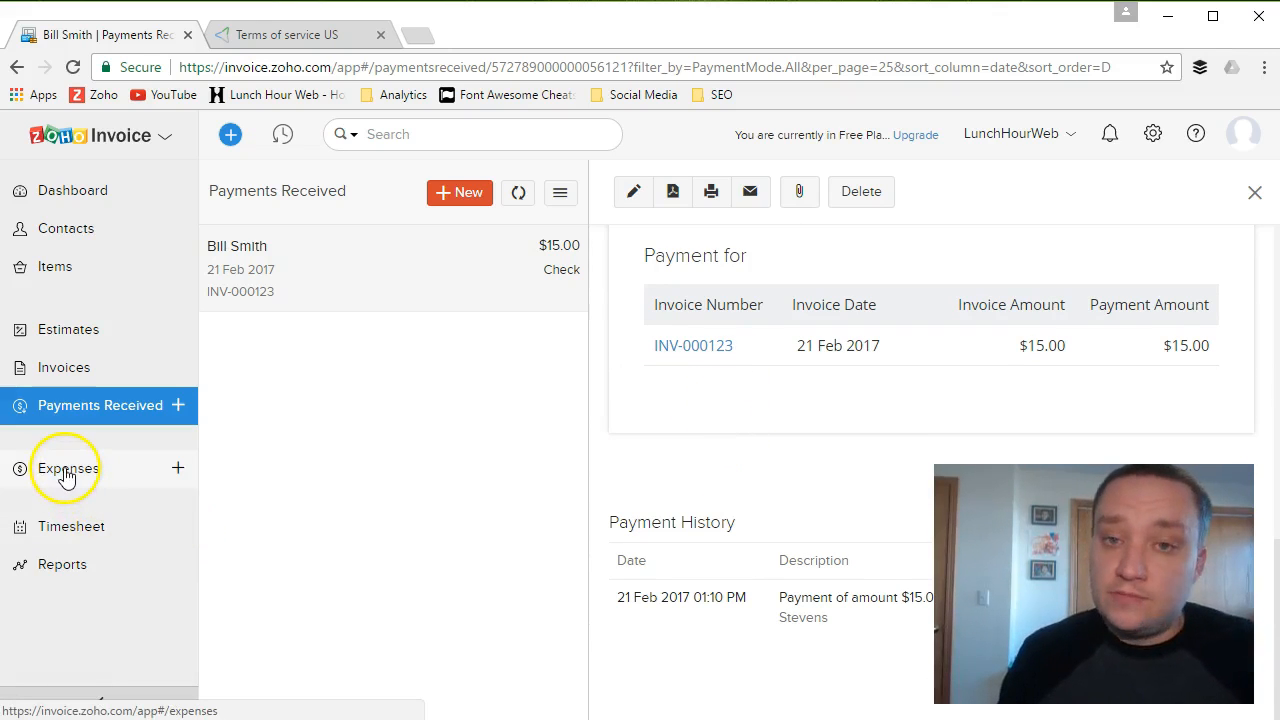
# - Create a timesheet project named Yard Work for the existing customer, with the description "Weekly yard work. Mowing and Trimming"
pyautogui.click(87, 539)
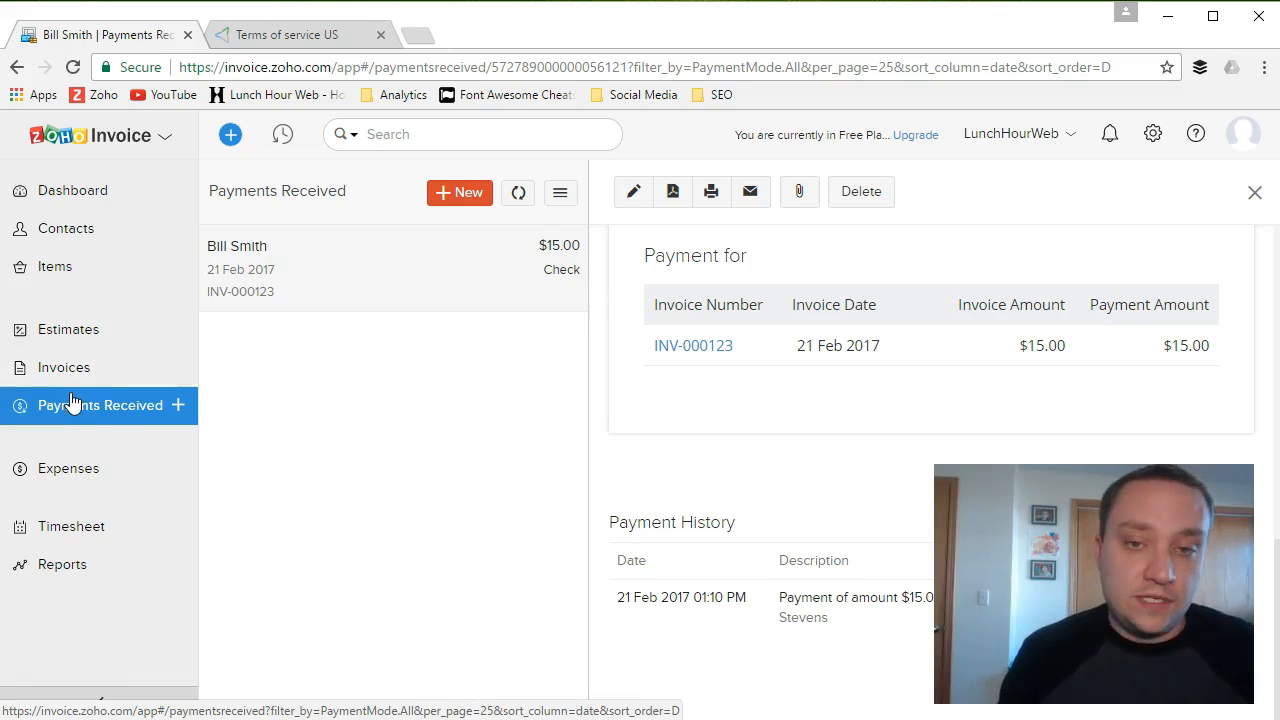
pyautogui.click(70, 543)
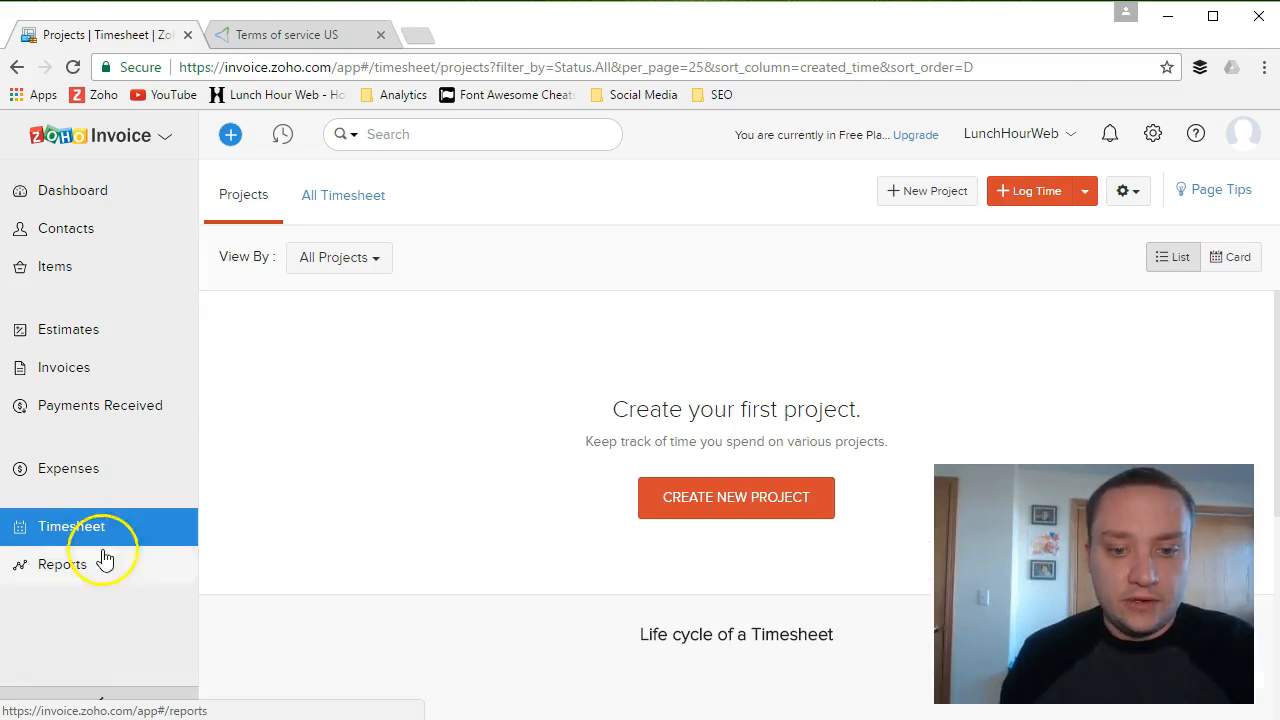
pyautogui.click(720, 512)
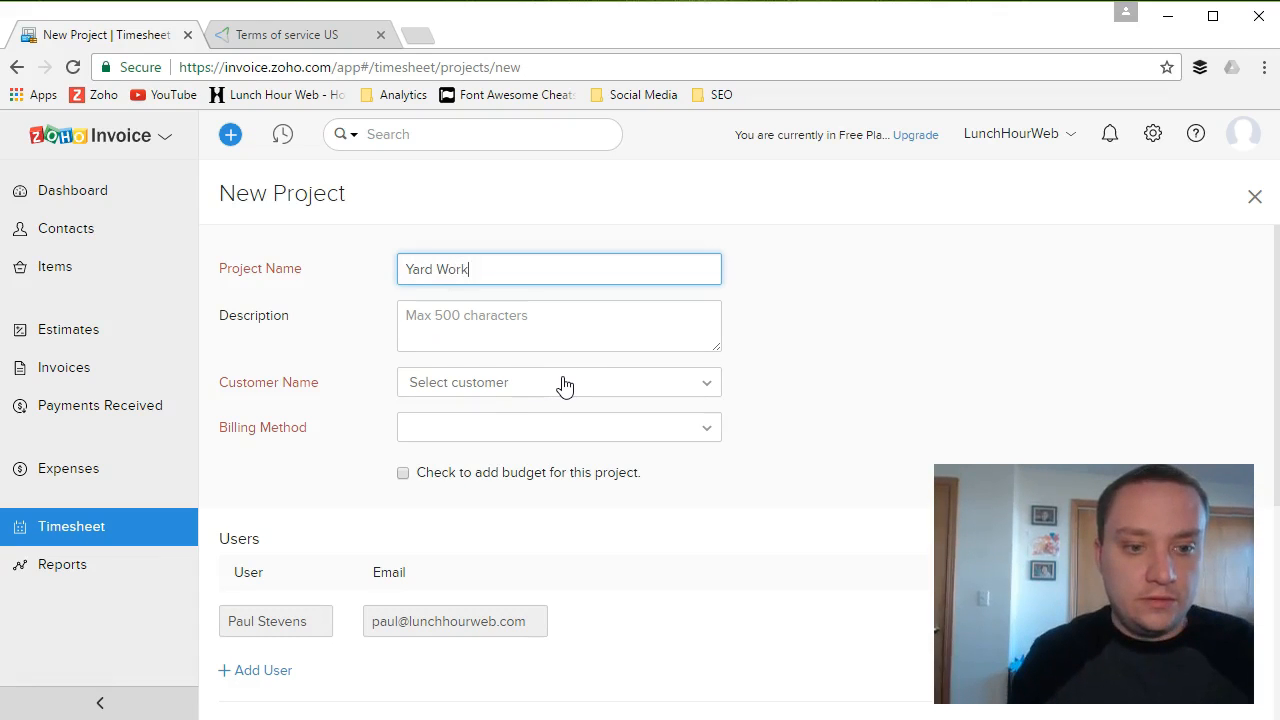
pyautogui.click(562, 382)
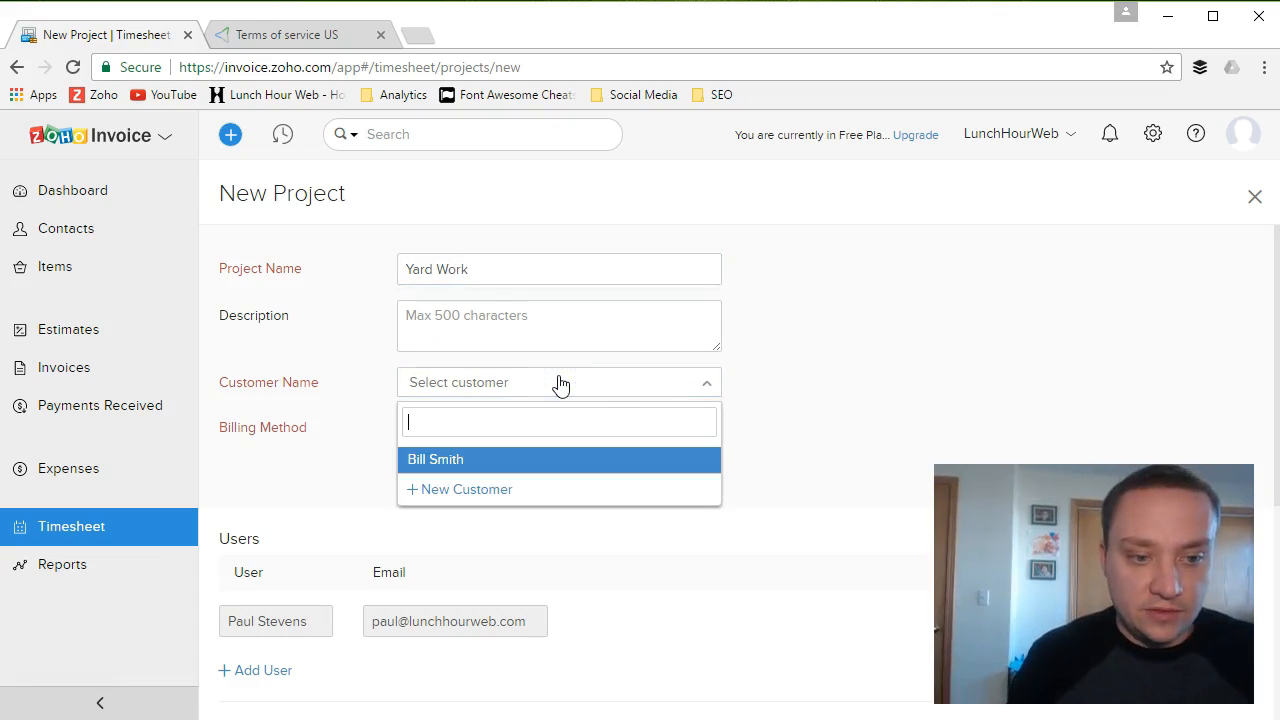
pyautogui.click(440, 460)
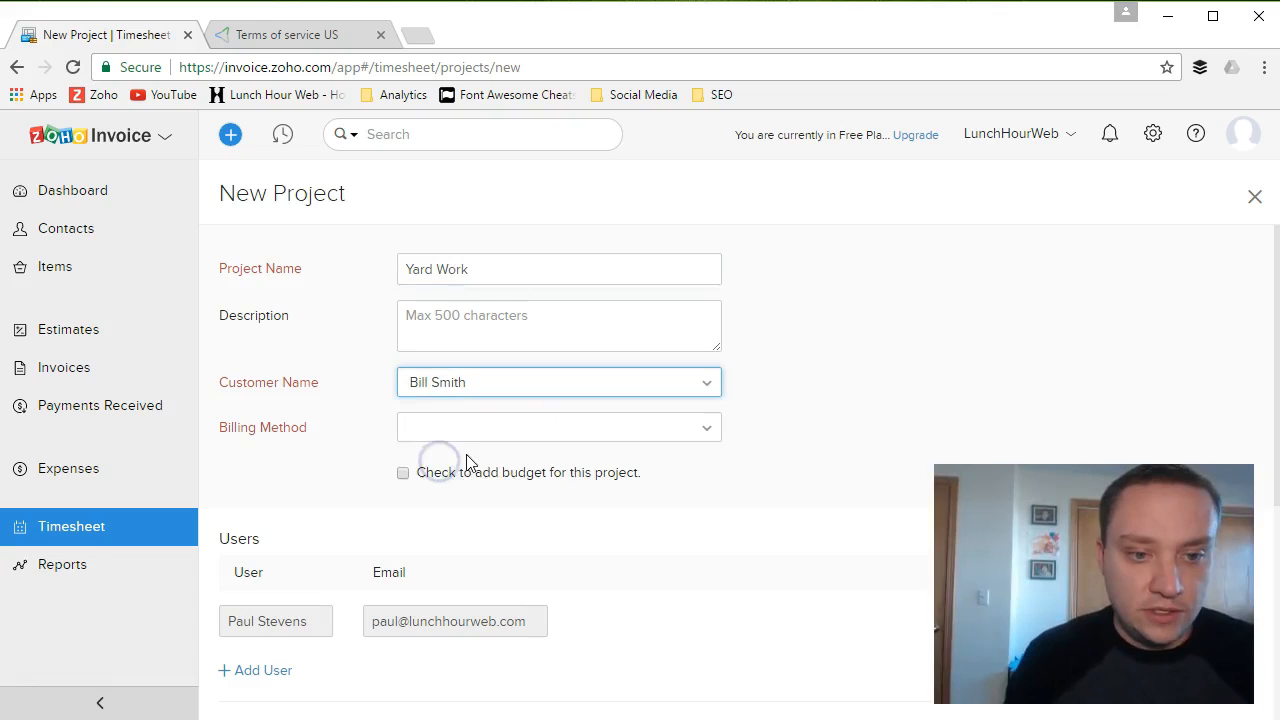
pyautogui.click(558, 315)
pyautogui.write('Weekly yard work.  Mowing and Trimming')
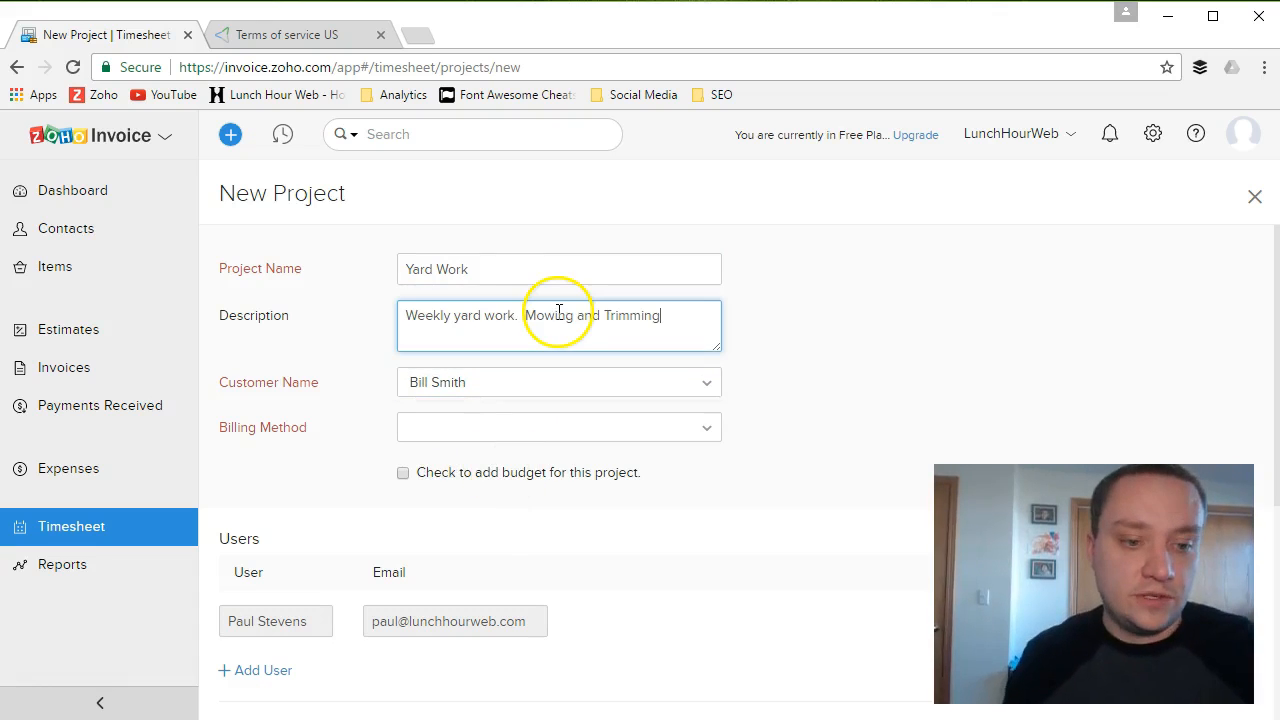
# - Set the project's billing method to Based on Project Hours with a rate of 25 USD per hour
pyautogui.click(490, 438)
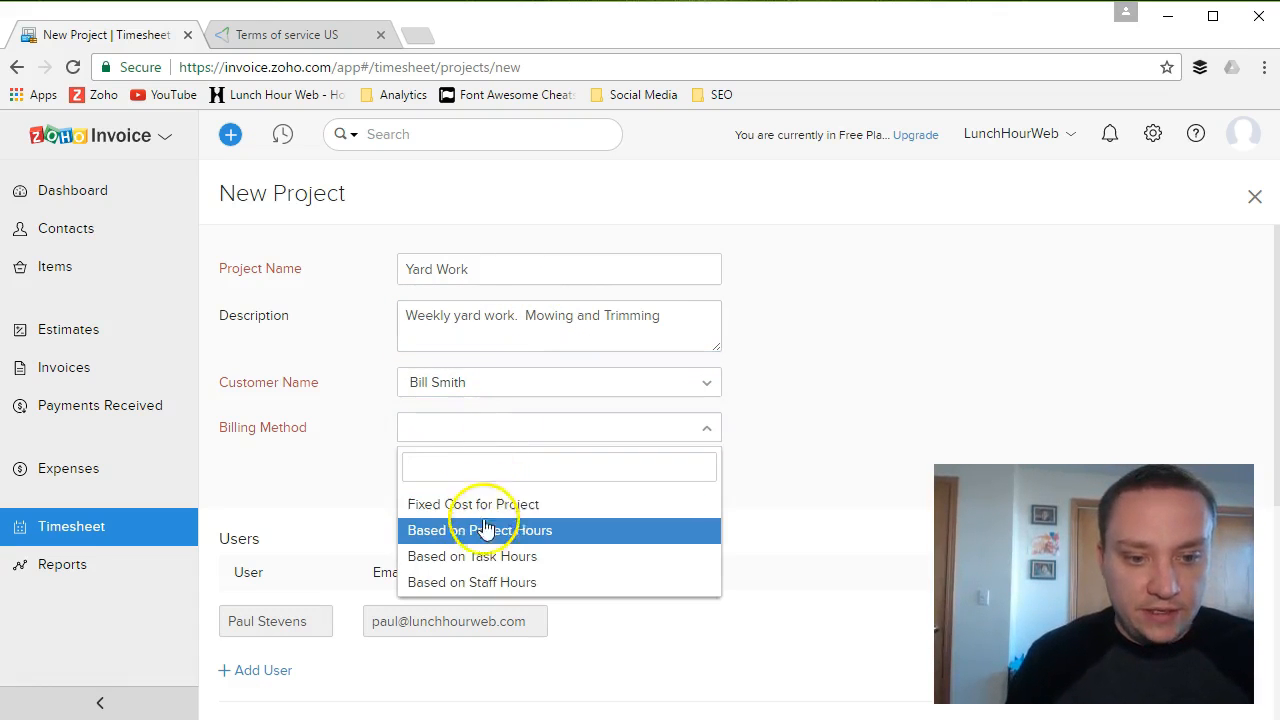
pyautogui.click(531, 530)
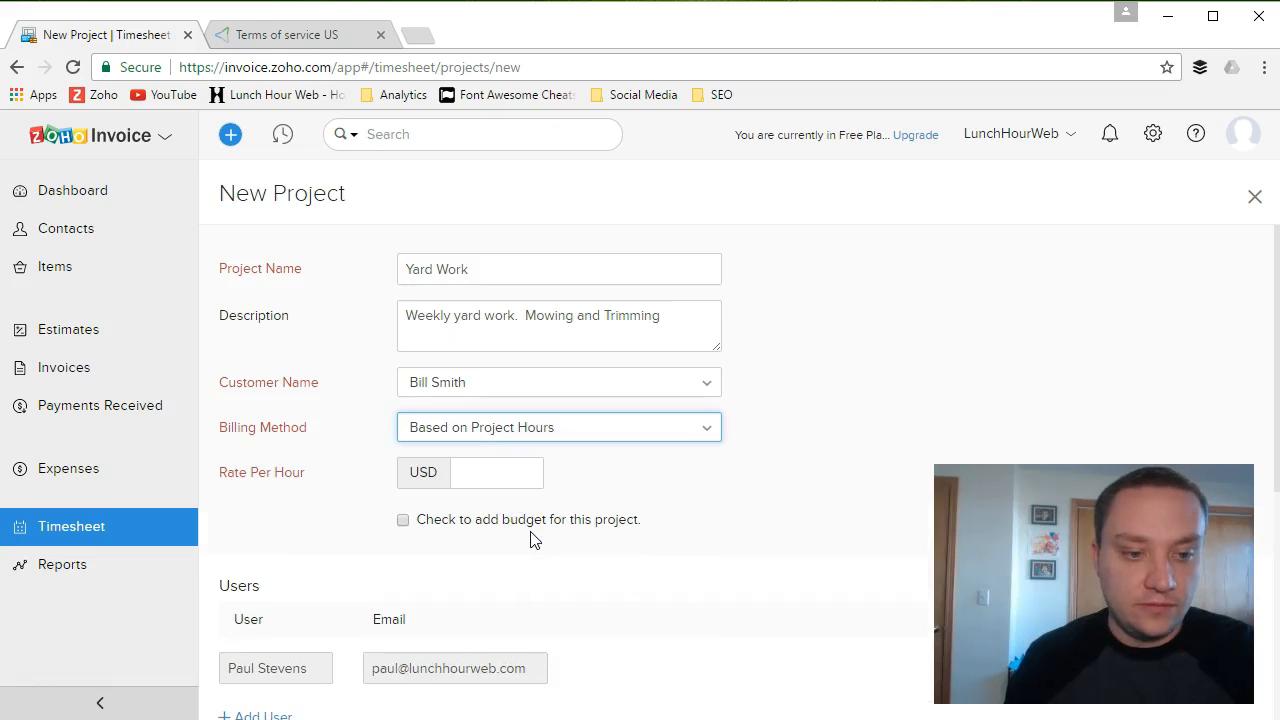
pyautogui.click(494, 475)
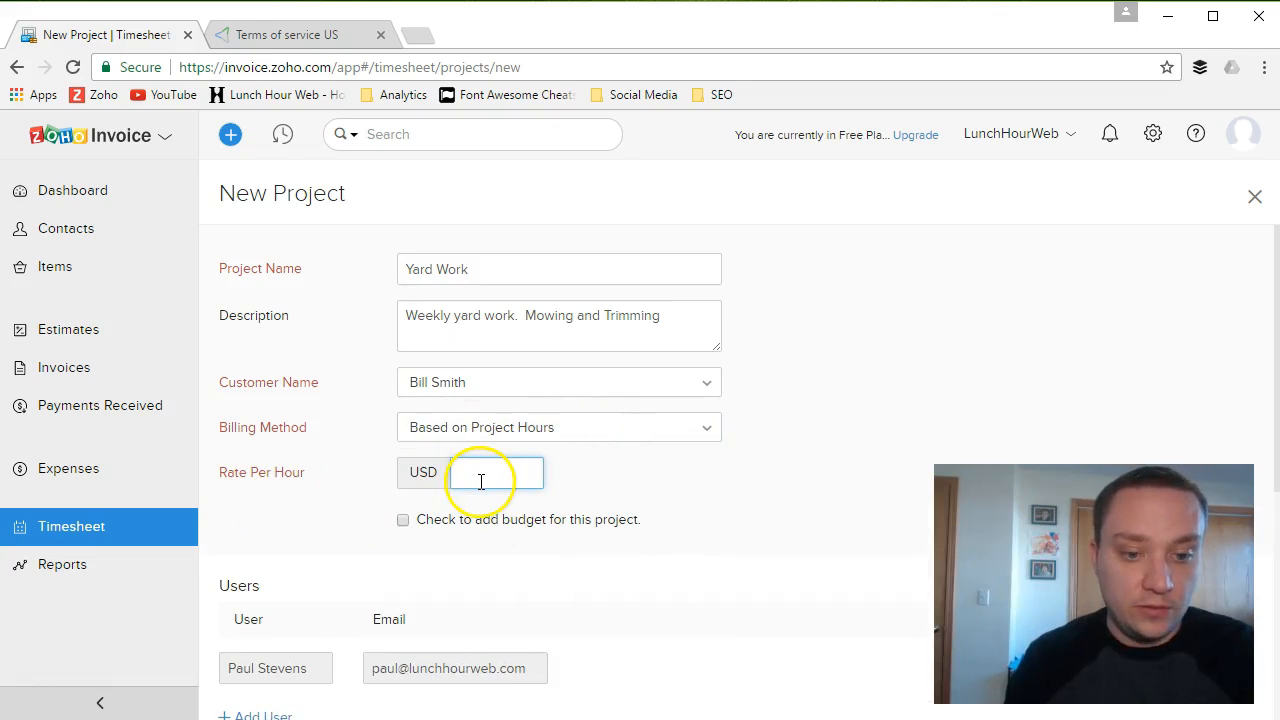
pyautogui.click(533, 538)
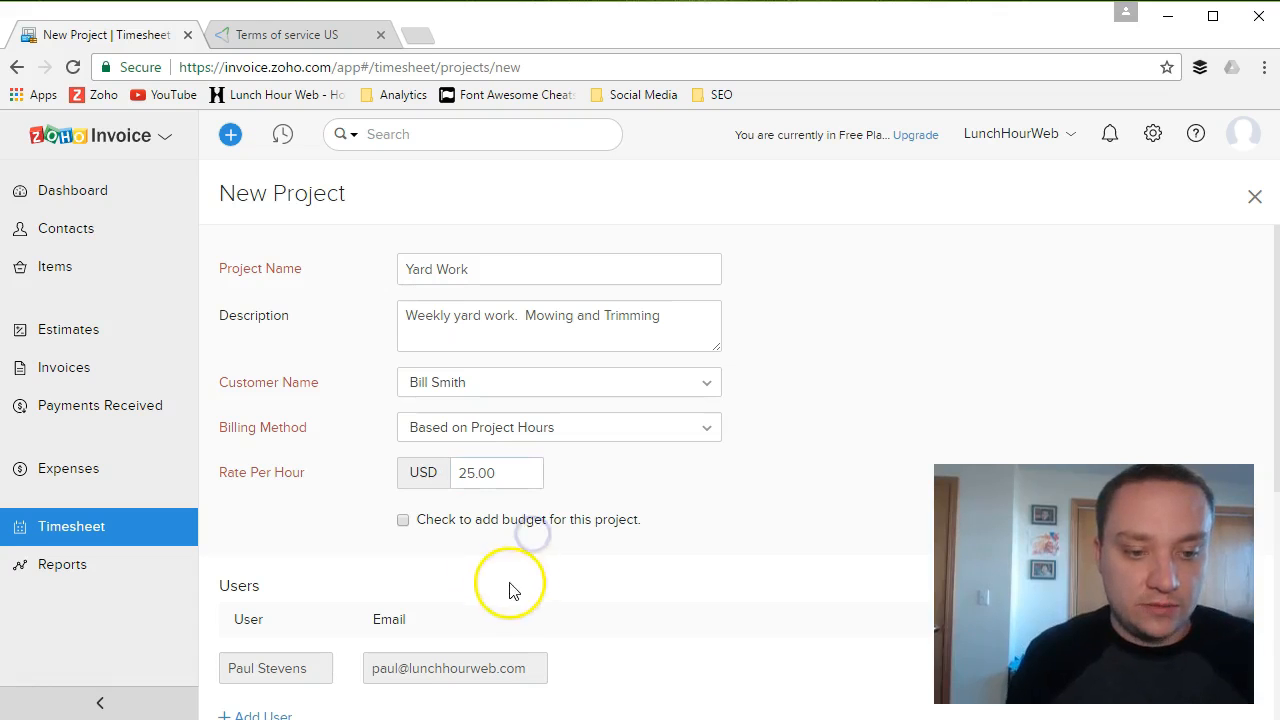
# - Add three billable tasks to the project, named Mowing, Trimming and Leaf Raking
pyautogui.scroll(-1, 543, 574)
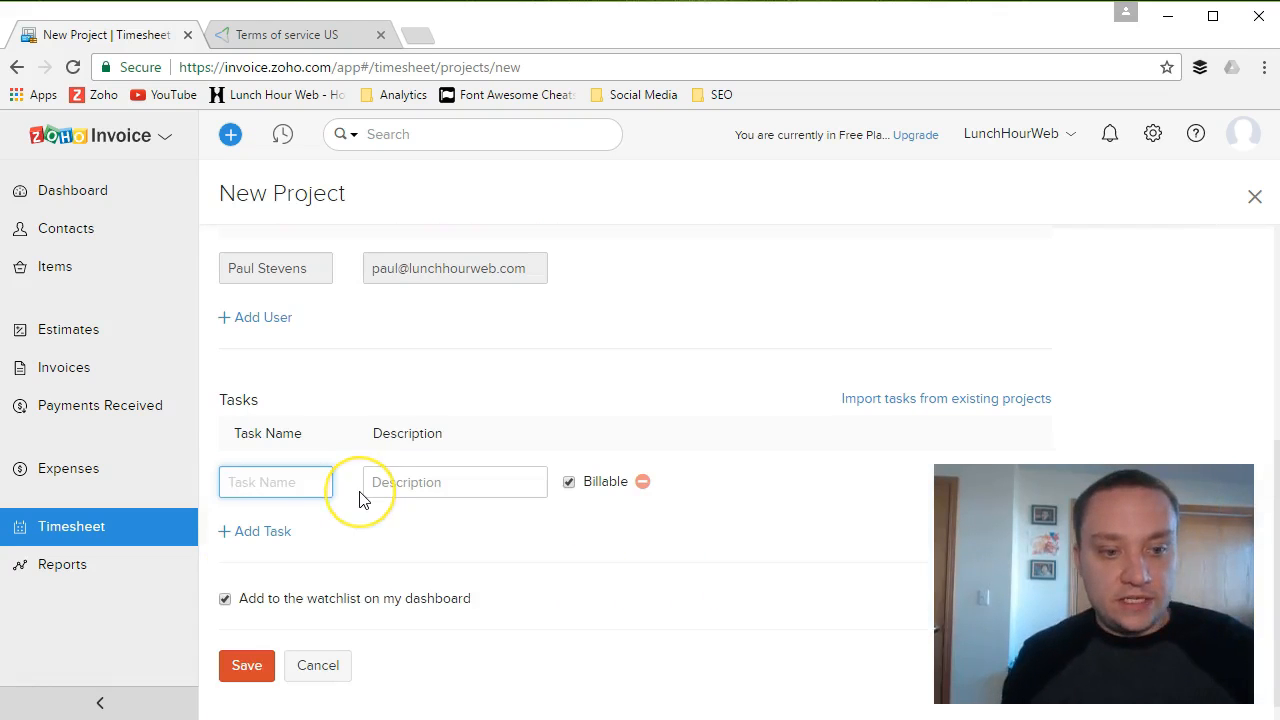
pyautogui.write('Mowing')
pyautogui.press('Tab')
pyautogui.click(260, 531)
pyautogui.write('Trimming')
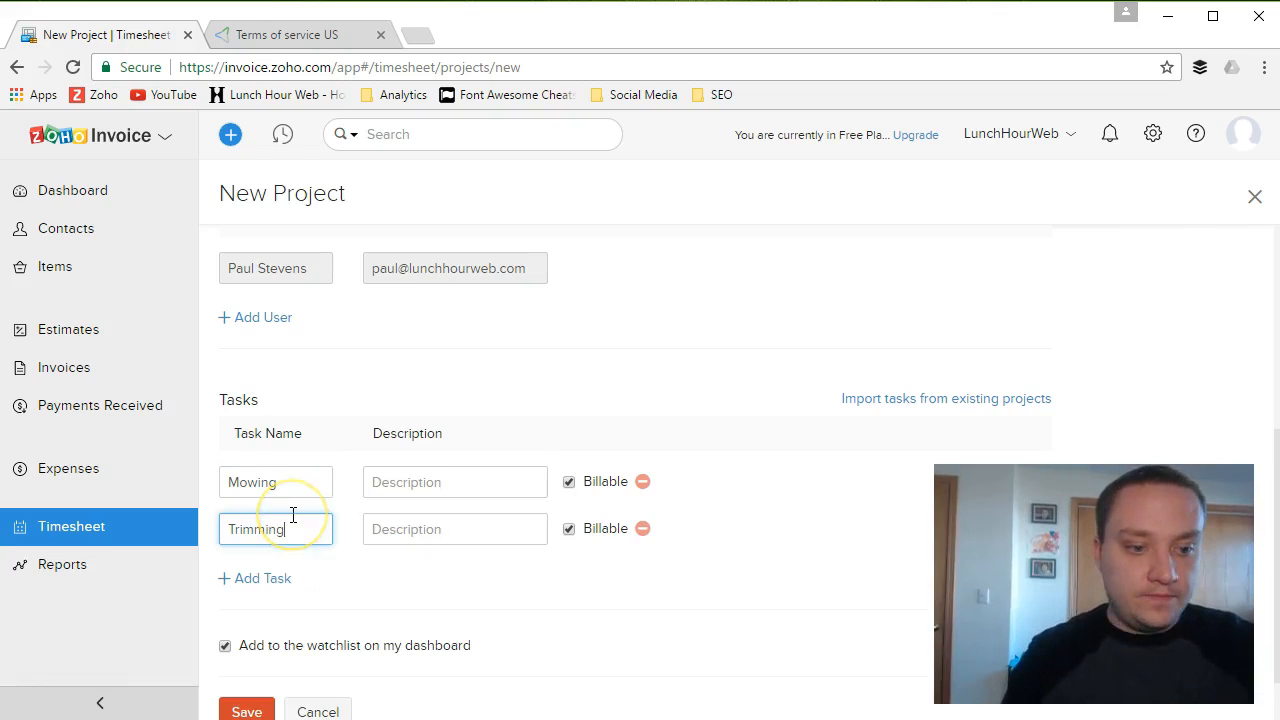
pyautogui.click(247, 578)
pyautogui.click(277, 583)
pyautogui.write('Leaf Raking')
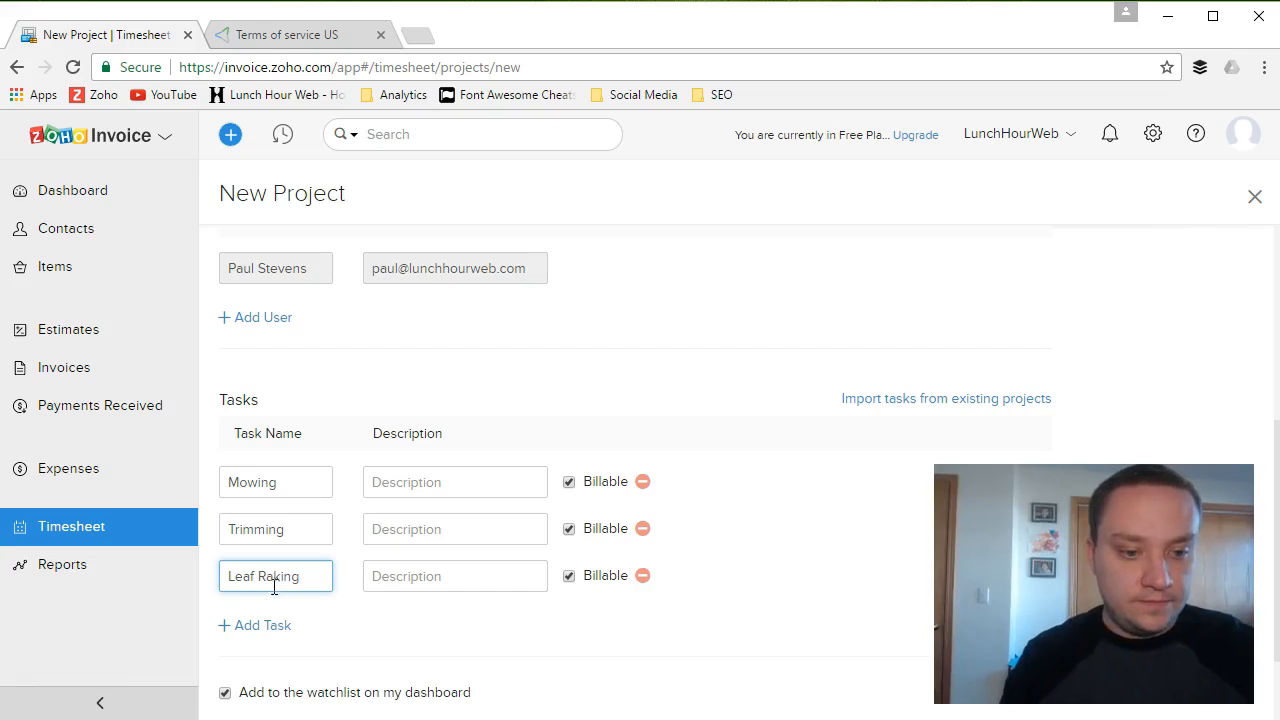
# - Add a fourth task named Customer Interaction and make it non-billable
pyautogui.click(258, 623)
pyautogui.click(266, 621)
pyautogui.write('Cus')
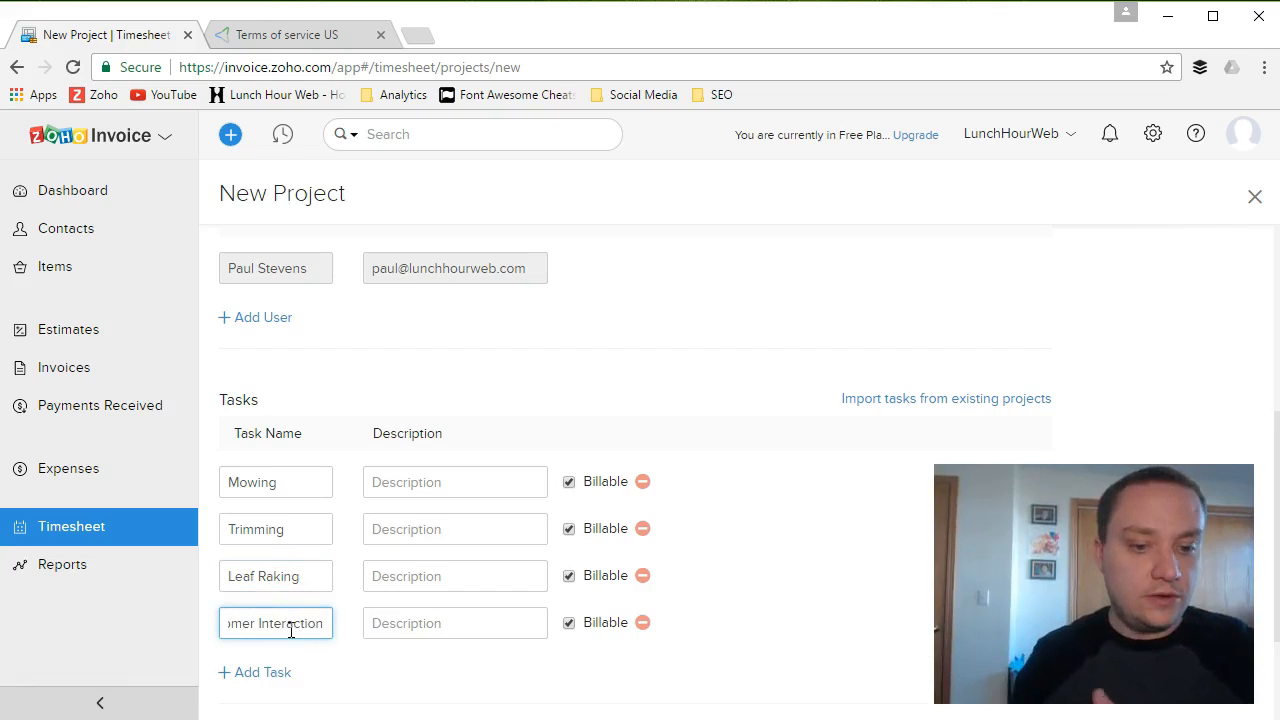
pyautogui.click(573, 624)
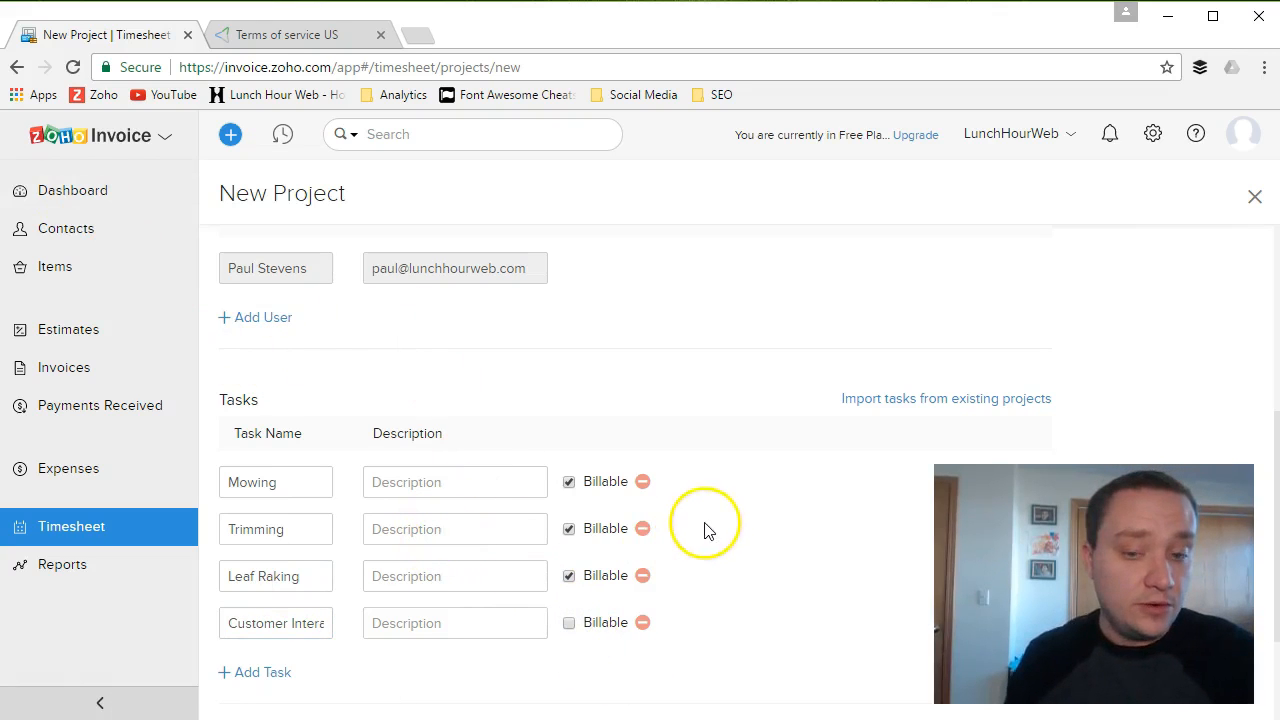
# - Add a billable task named Driving and save the new project
pyautogui.scroll(-2, 700, 490)
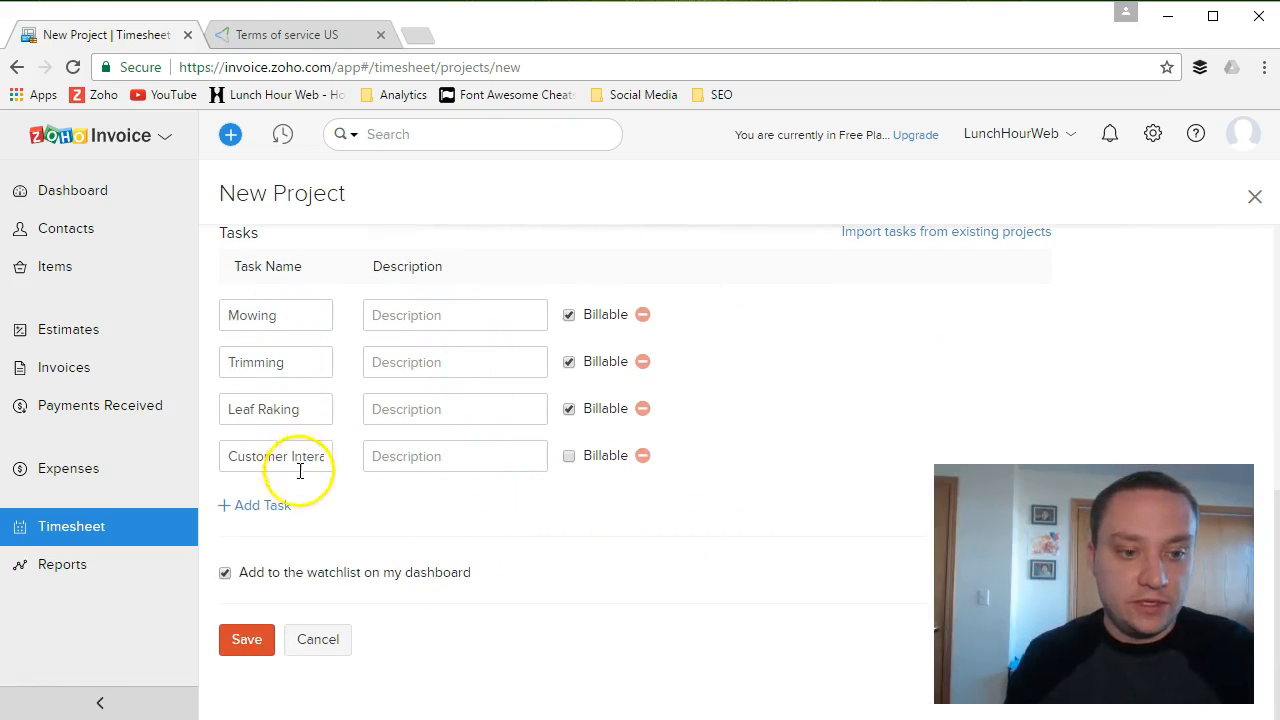
pyautogui.click(257, 505)
pyautogui.click(280, 504)
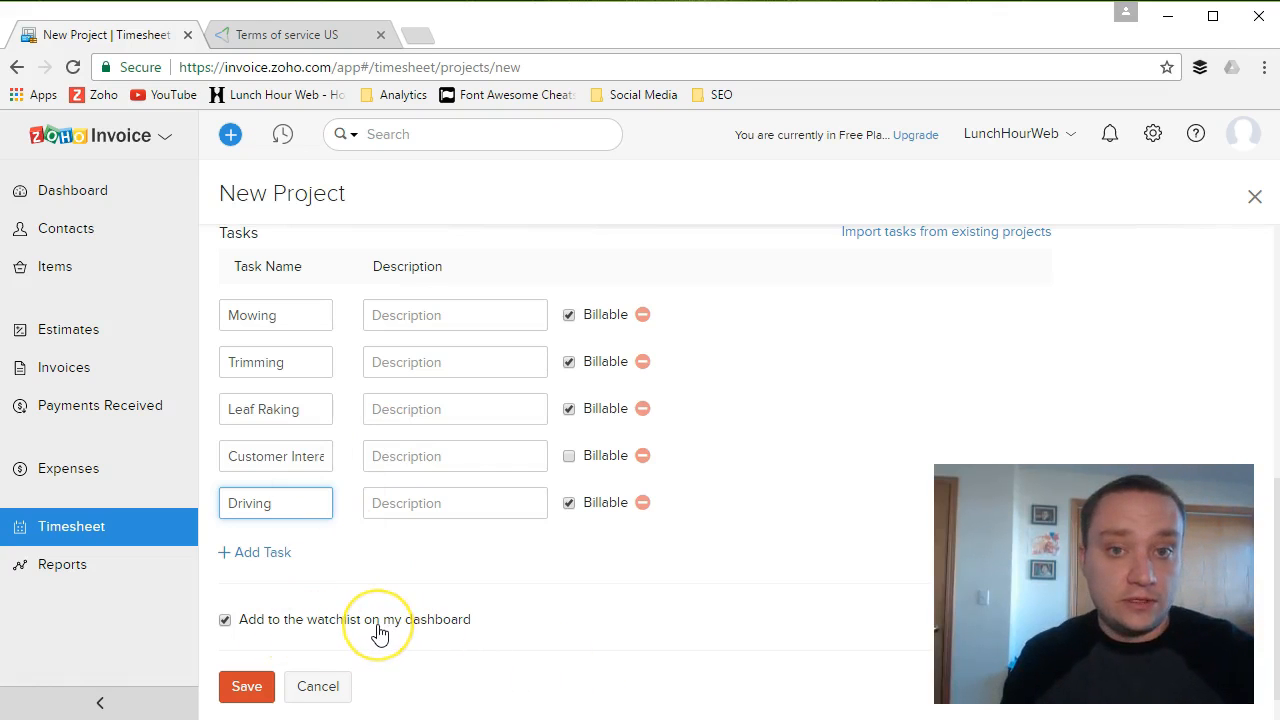
pyautogui.click(252, 686)
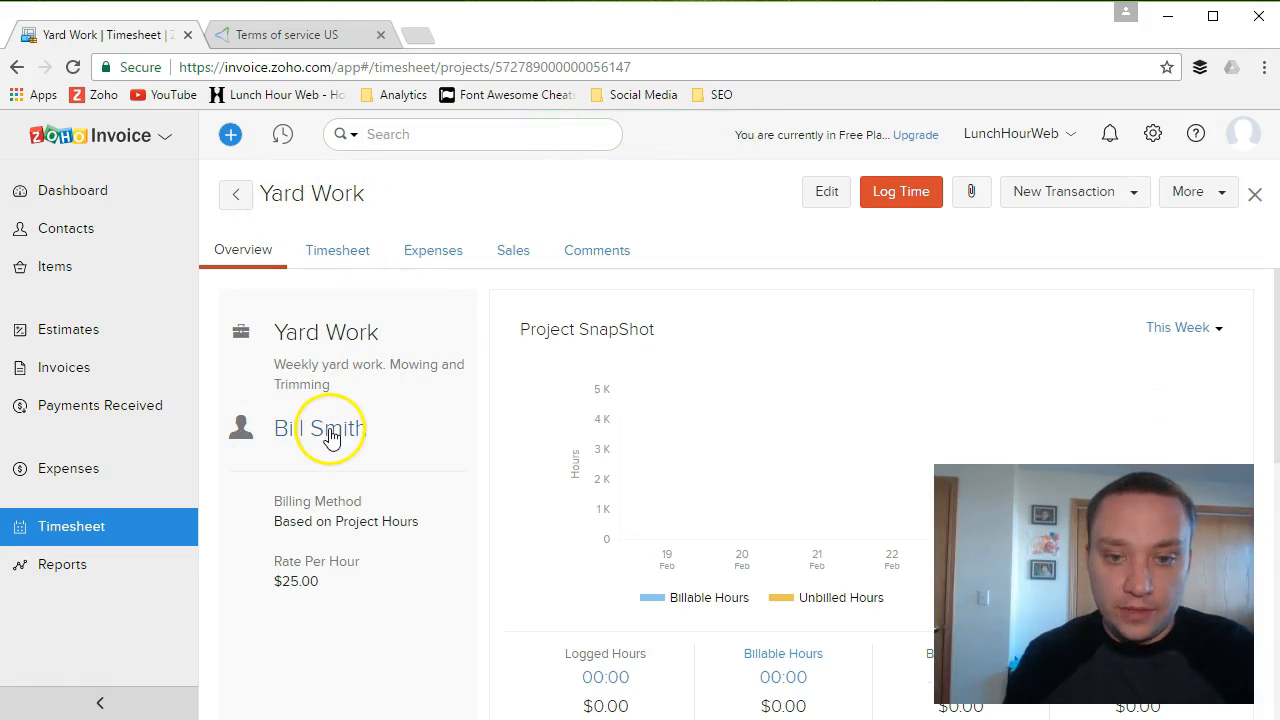
# - Log billable time for the Mowing task of the Yard Work project, using a start time of 12:37 and an end time of 13:45
pyautogui.click(914, 193)
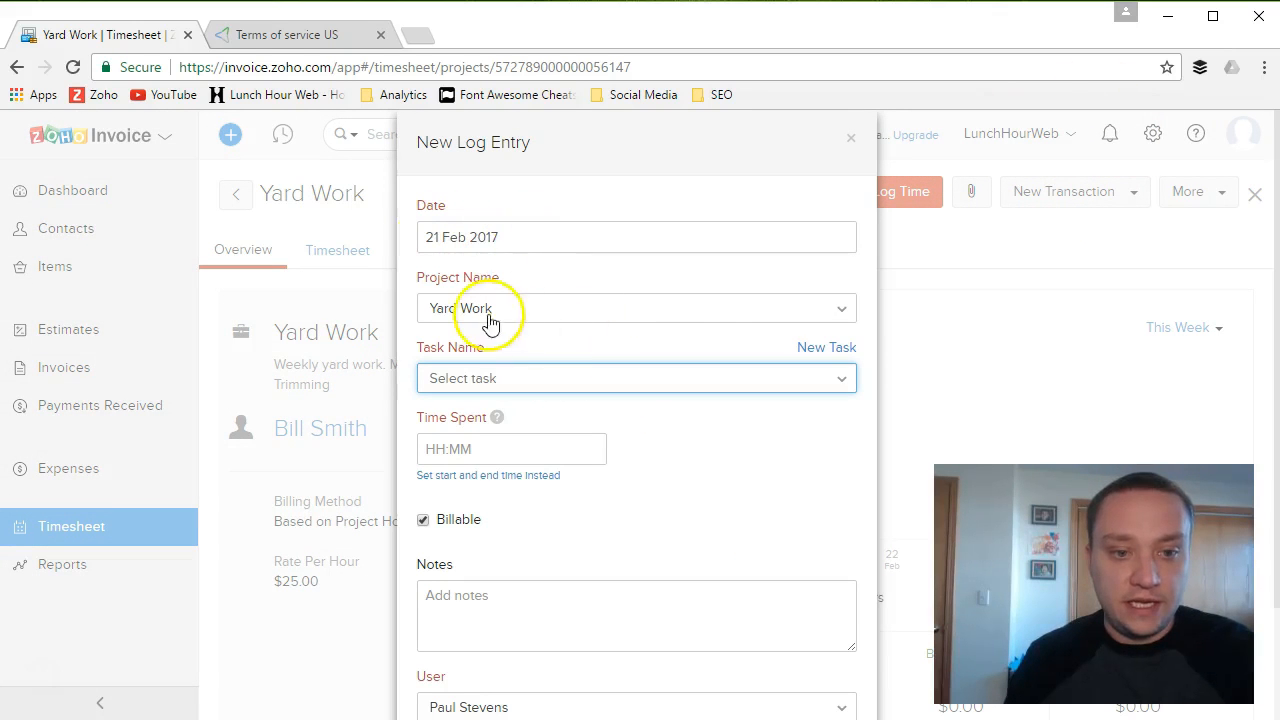
pyautogui.click(548, 377)
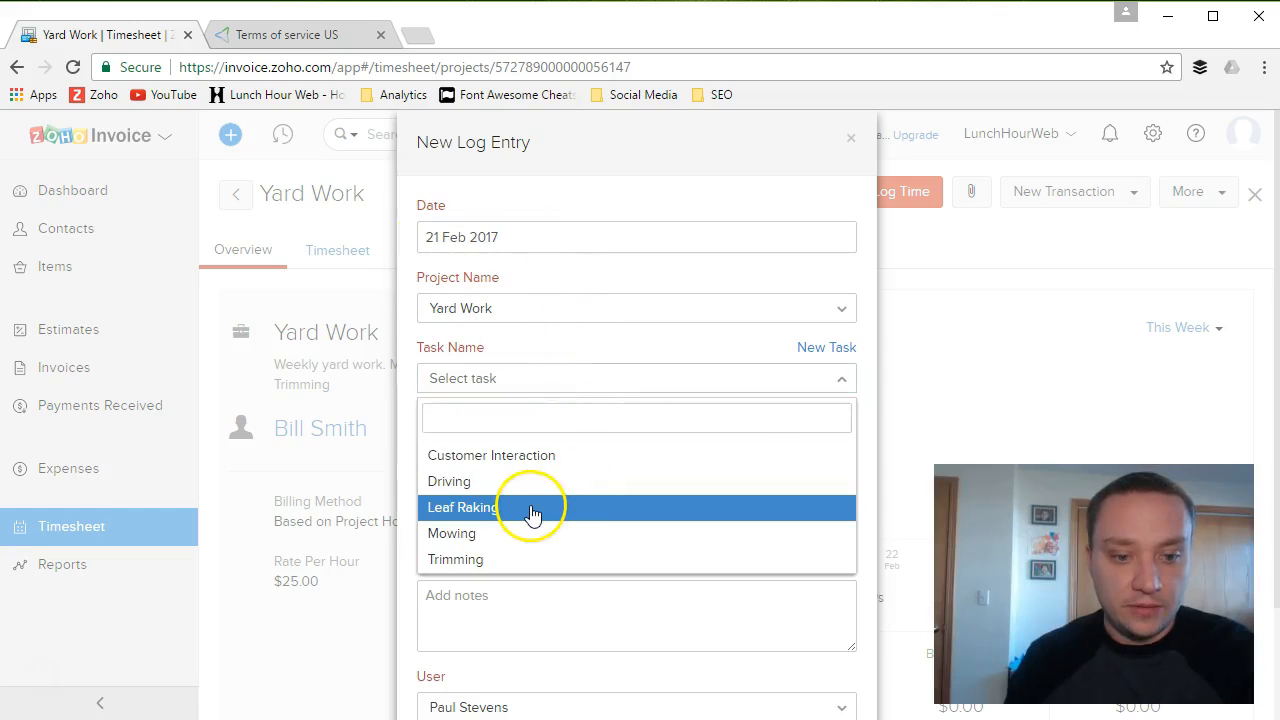
pyautogui.click(524, 538)
pyautogui.click(430, 447)
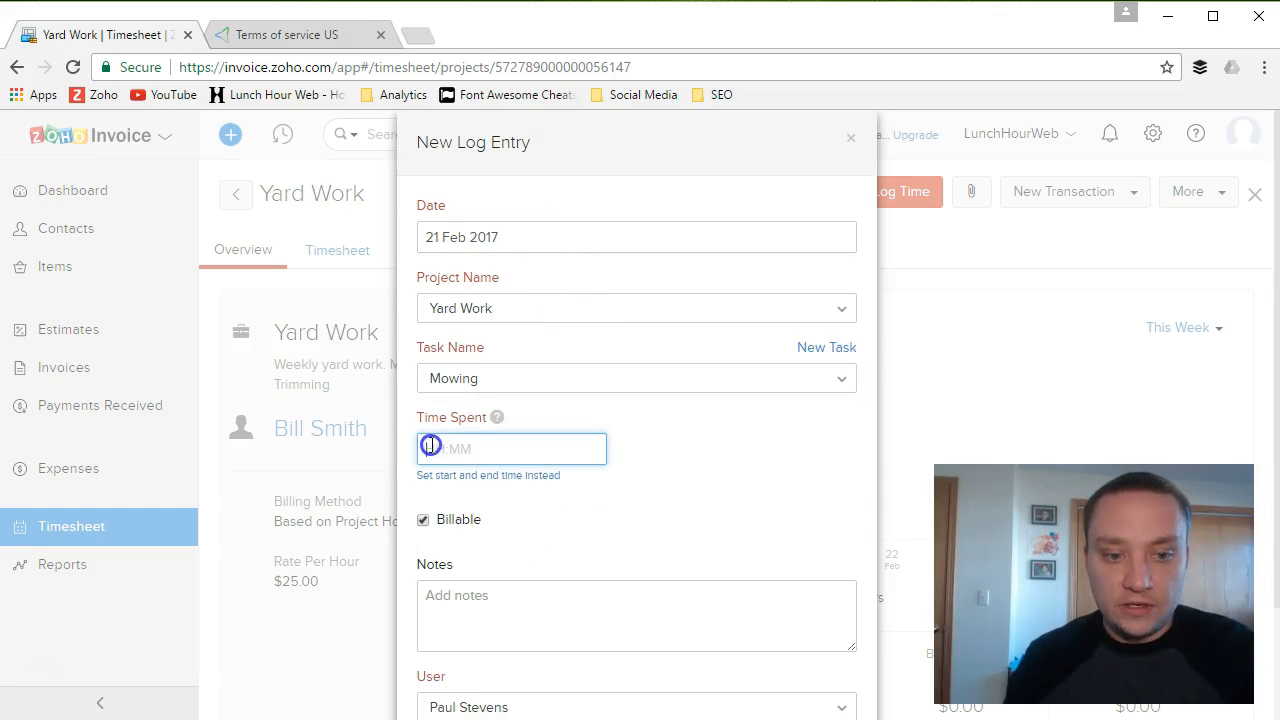
pyautogui.click(491, 474)
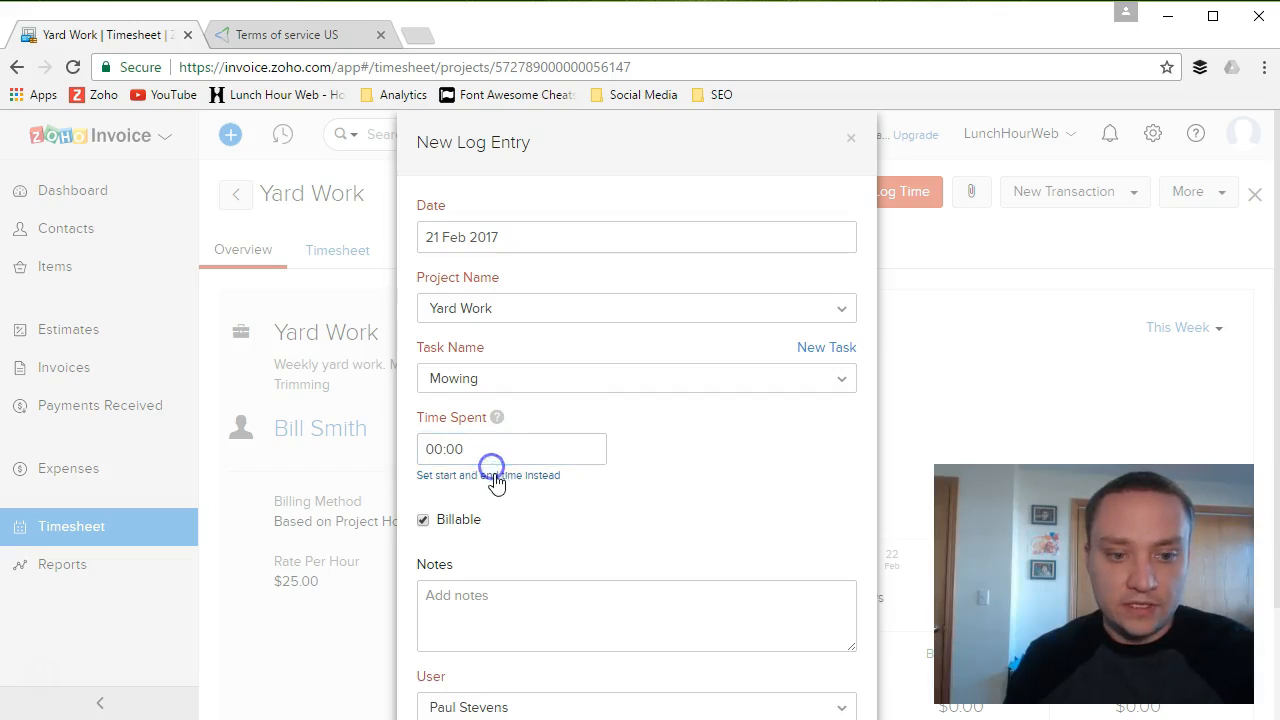
pyautogui.click(497, 449)
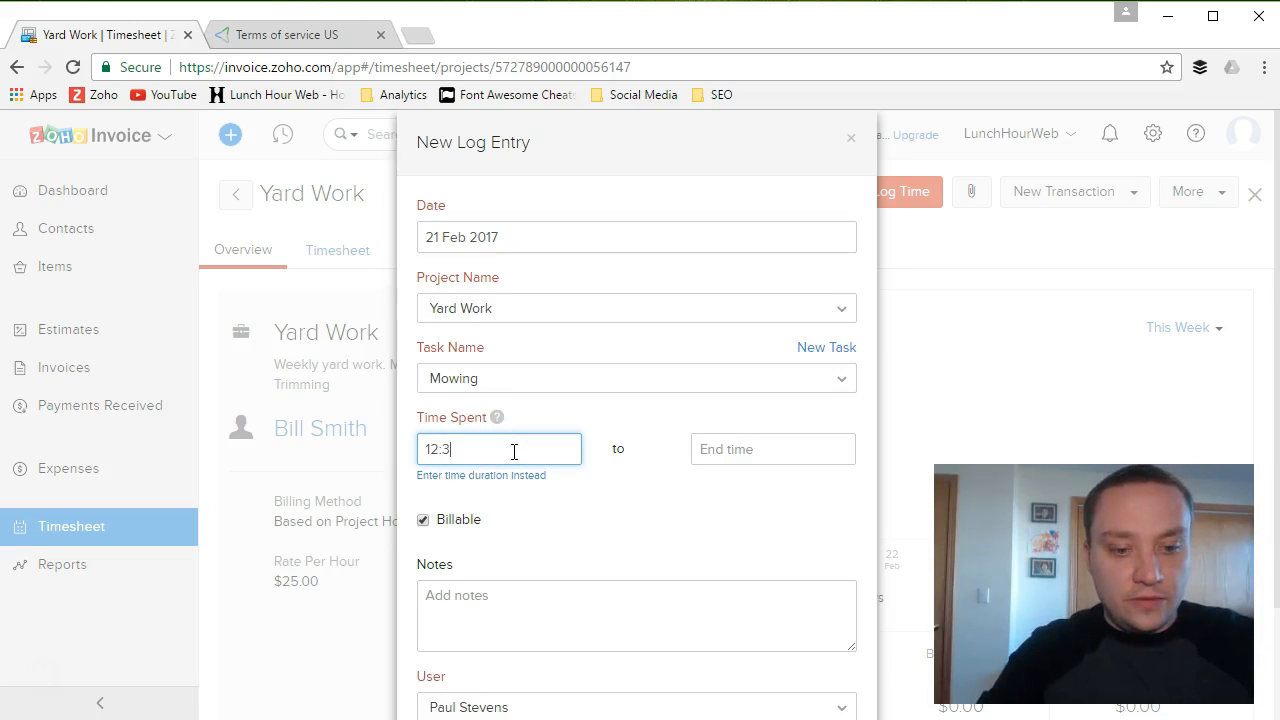
pyautogui.press('Tab')
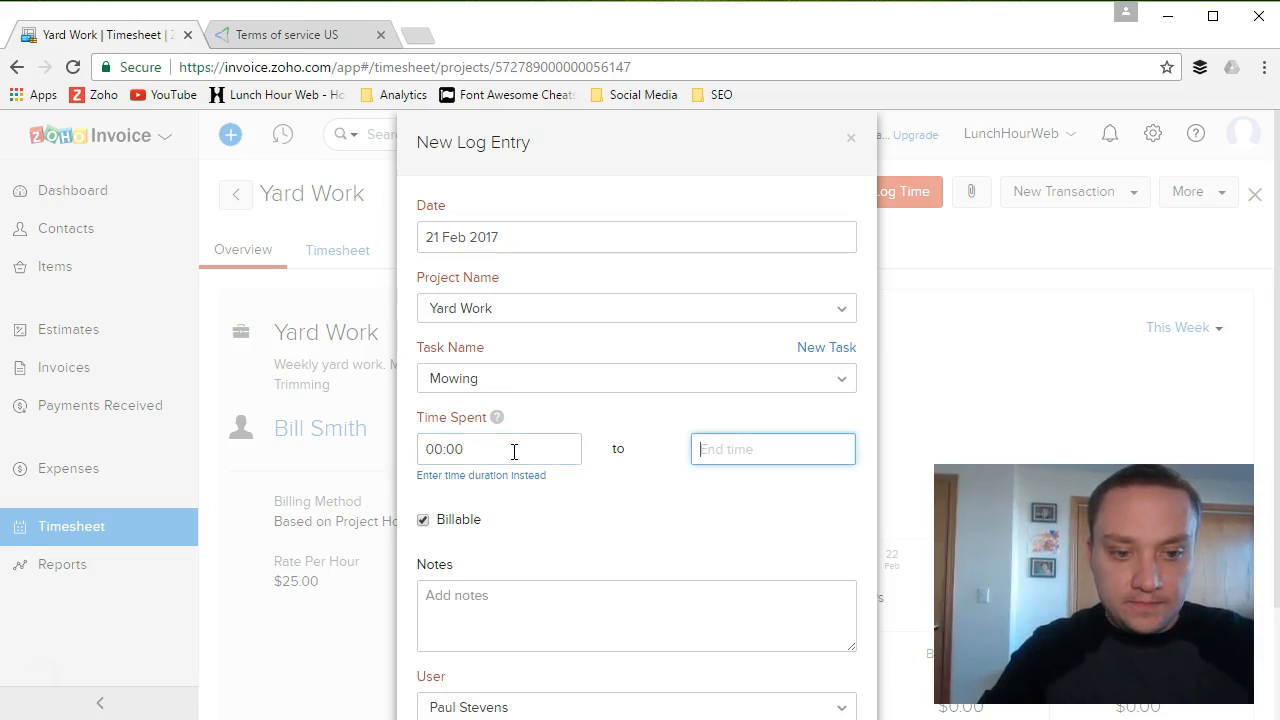
pyautogui.write('12:37')
pyautogui.press('Tab')
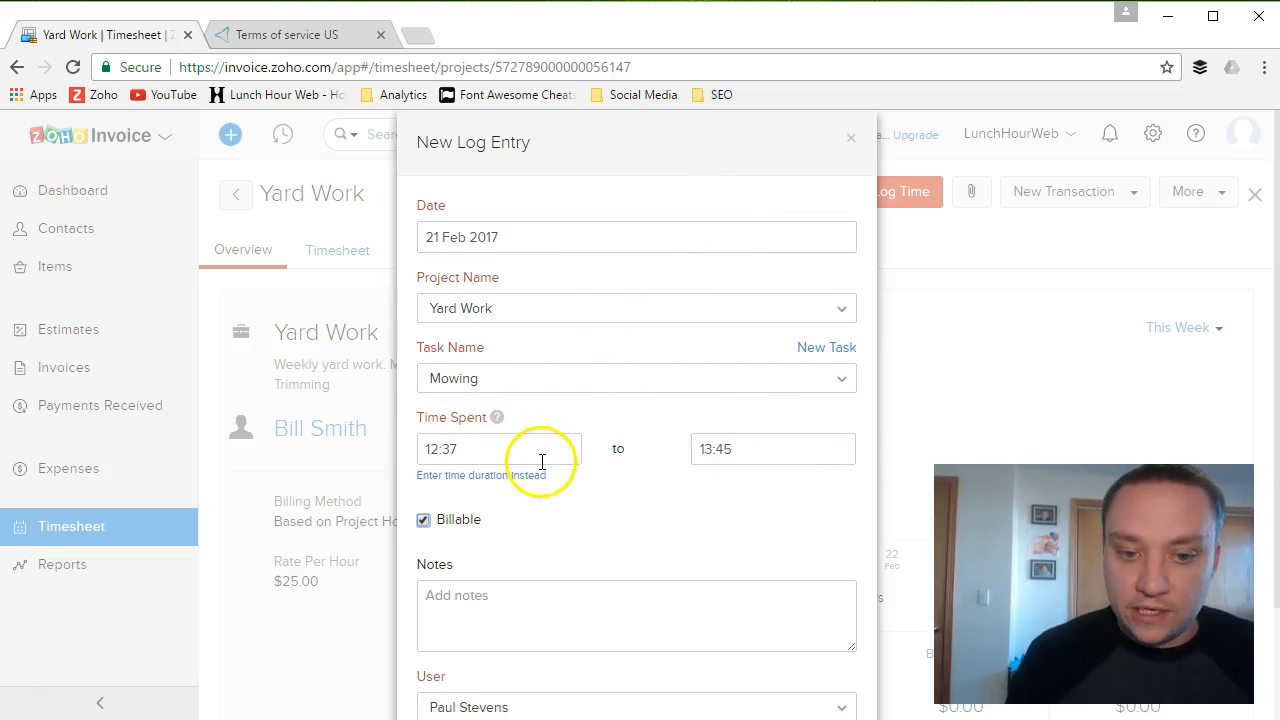
pyautogui.scroll(-2, 563, 557)
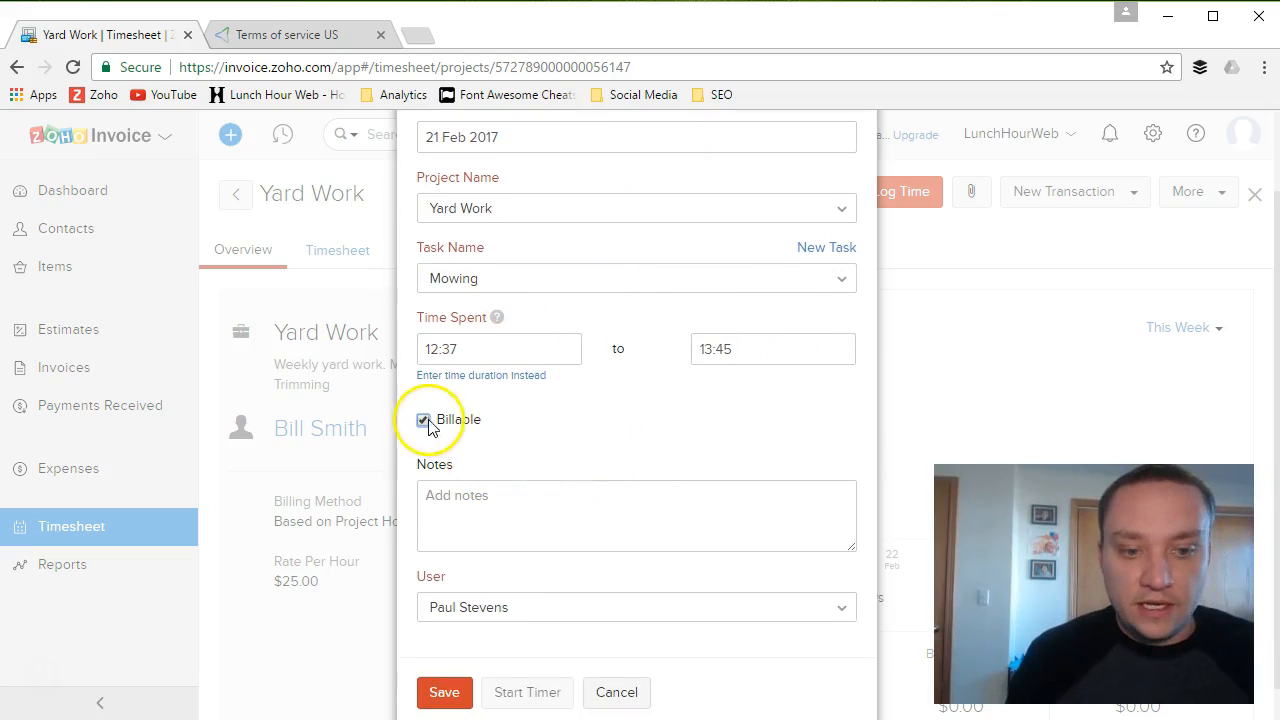
pyautogui.click(497, 516)
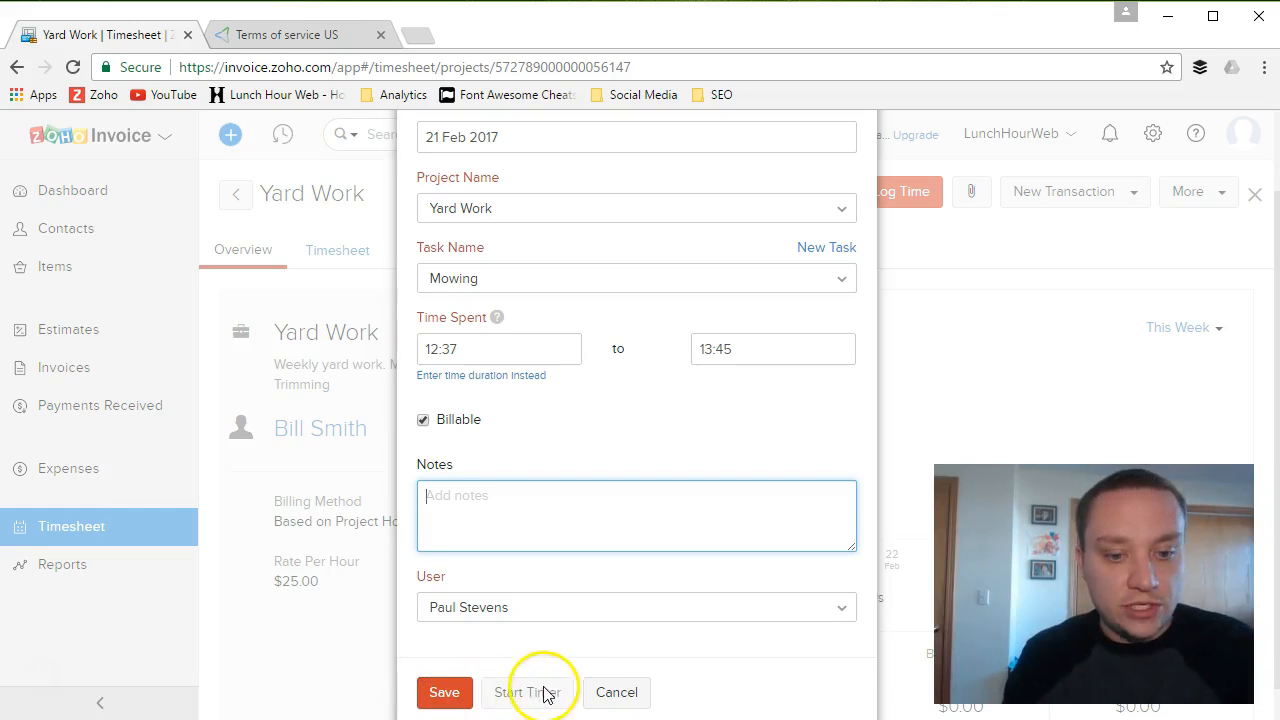
pyautogui.click(456, 702)
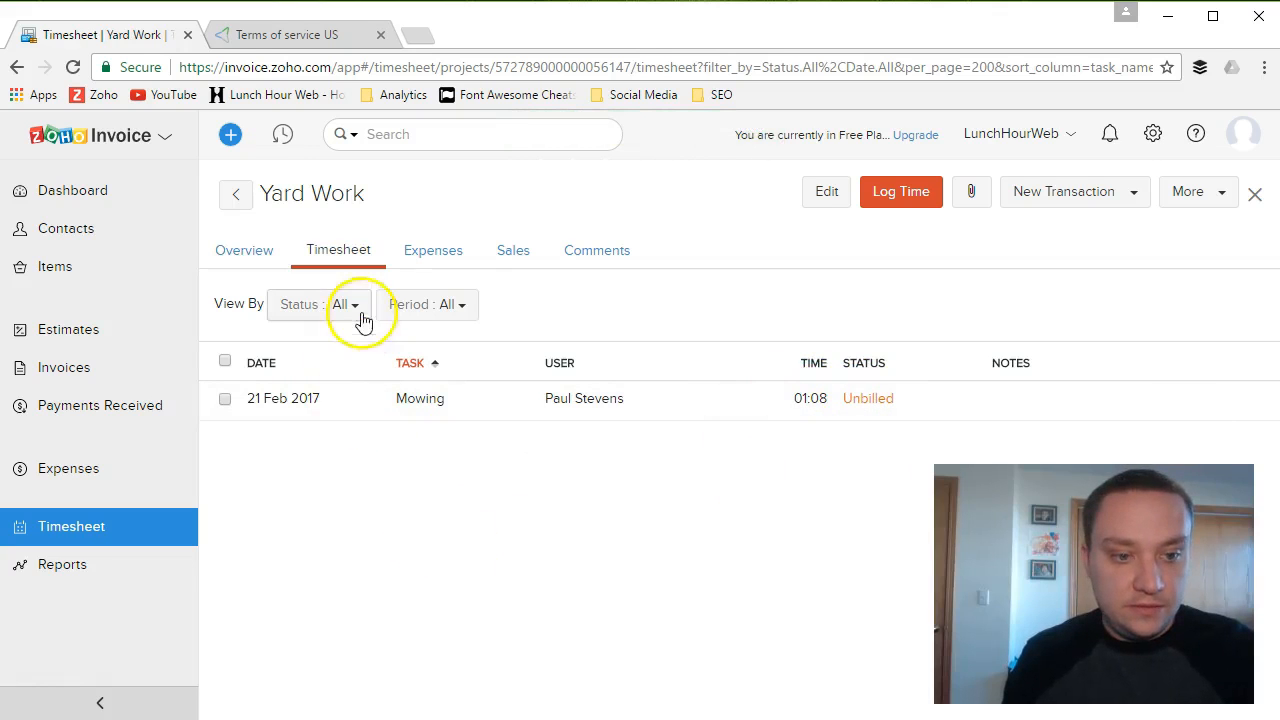
# - Log a duration of 00:27 of billable time for the Trimming task of the Yard Work project
pyautogui.click(912, 200)
pyautogui.click(564, 362)
pyautogui.click(575, 385)
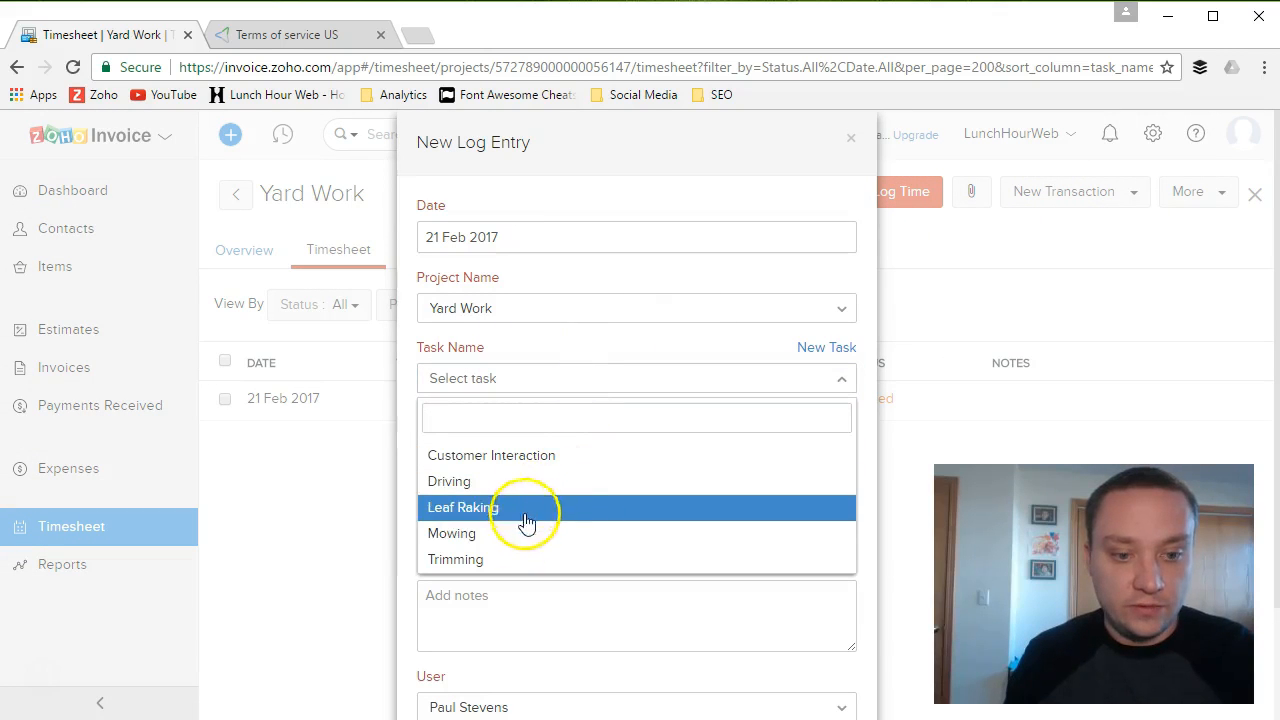
pyautogui.click(511, 560)
pyautogui.click(500, 446)
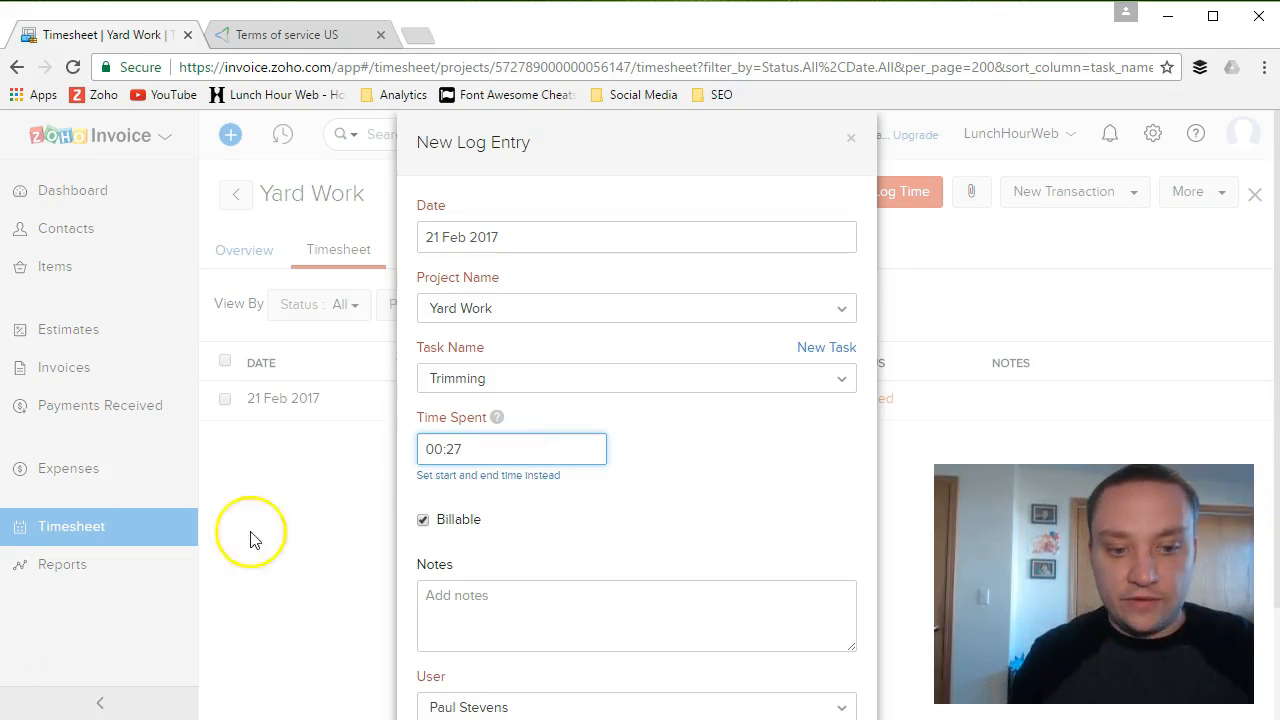
pyautogui.scroll(-2, 745, 590)
pyautogui.click(444, 654)
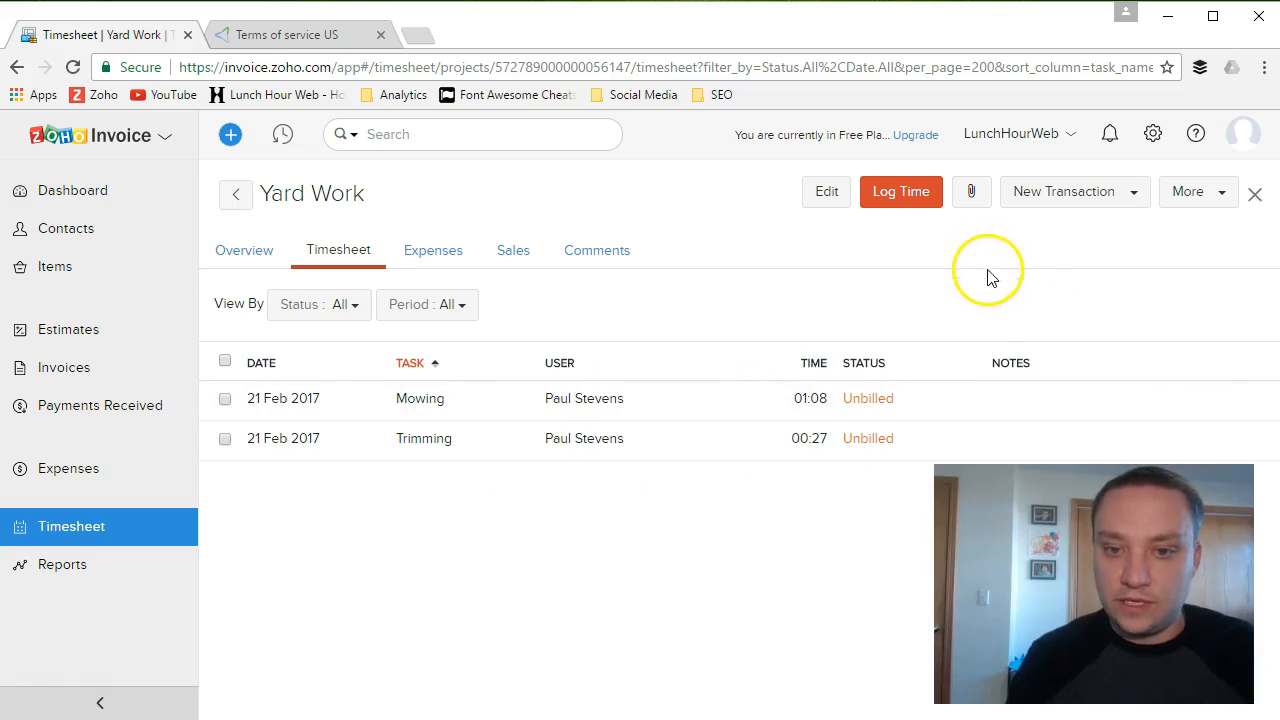
# - Log a duration of 00:12 for the Driving task of the Yard Work project
pyautogui.click(1130, 193)
pyautogui.click(903, 185)
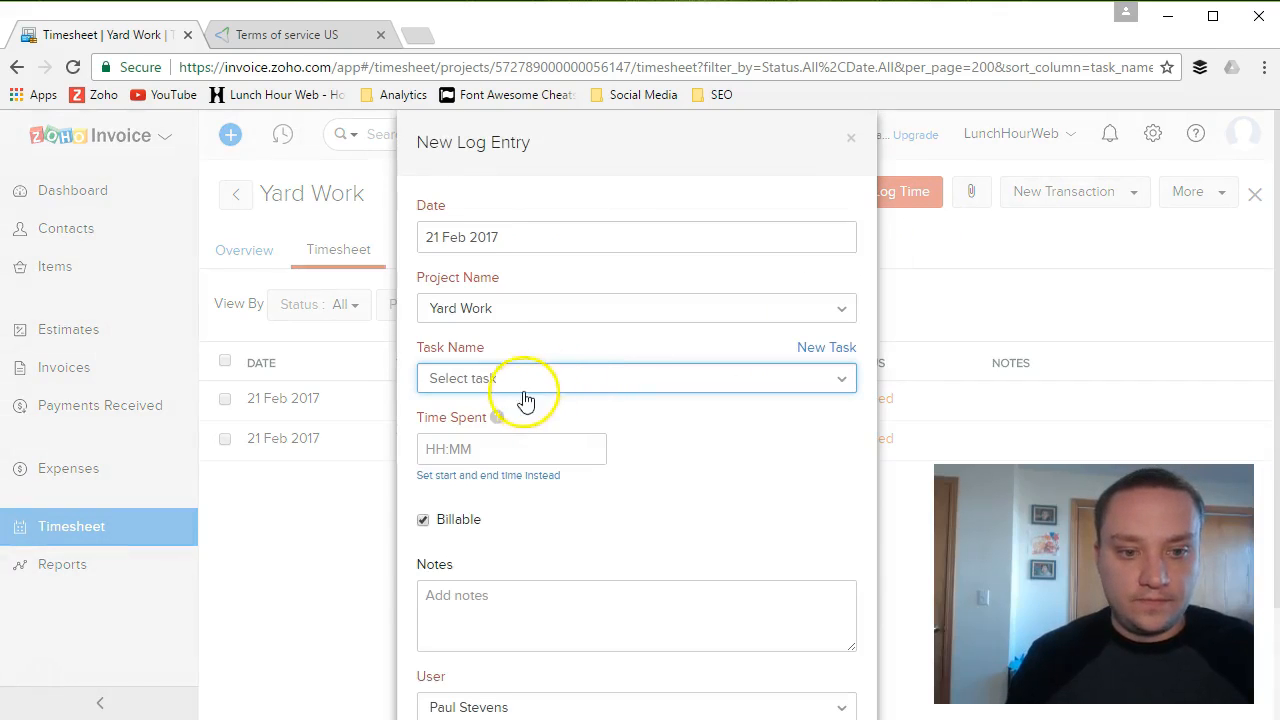
pyautogui.click(514, 377)
pyautogui.click(490, 488)
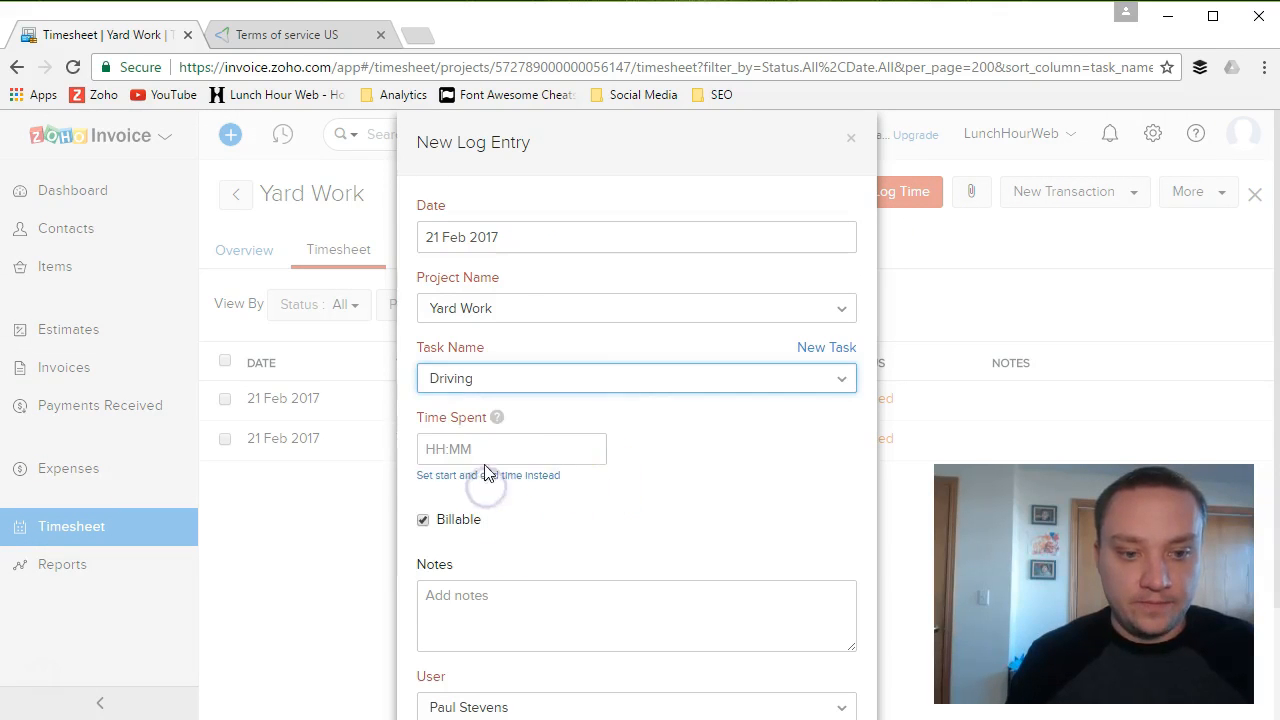
pyautogui.click(228, 512)
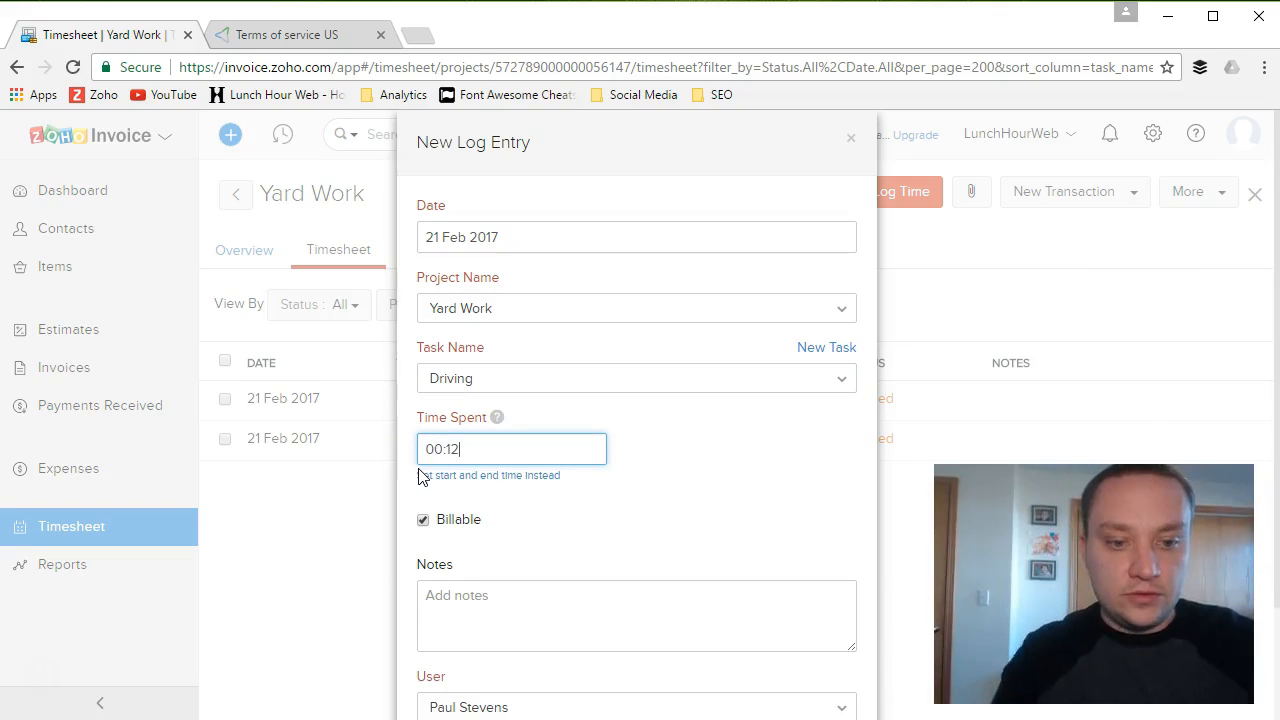
pyautogui.click(520, 590)
pyautogui.scroll(-2, 560, 565)
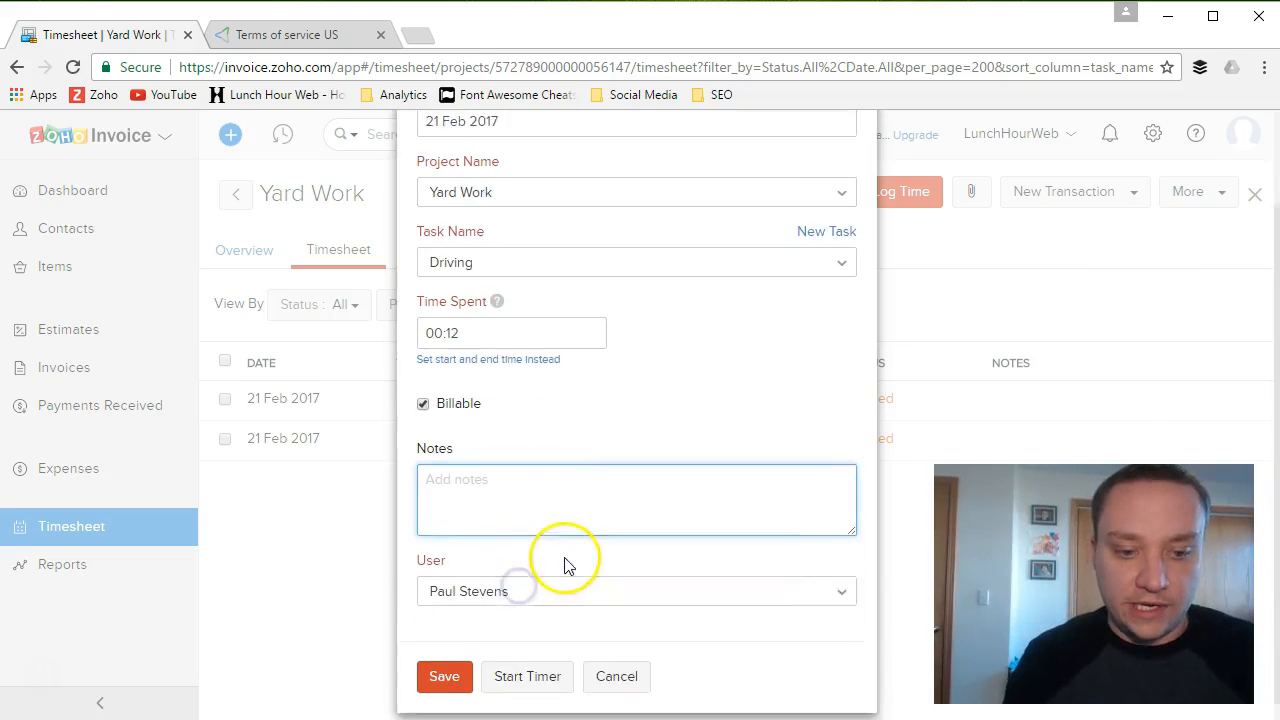
pyautogui.click(446, 652)
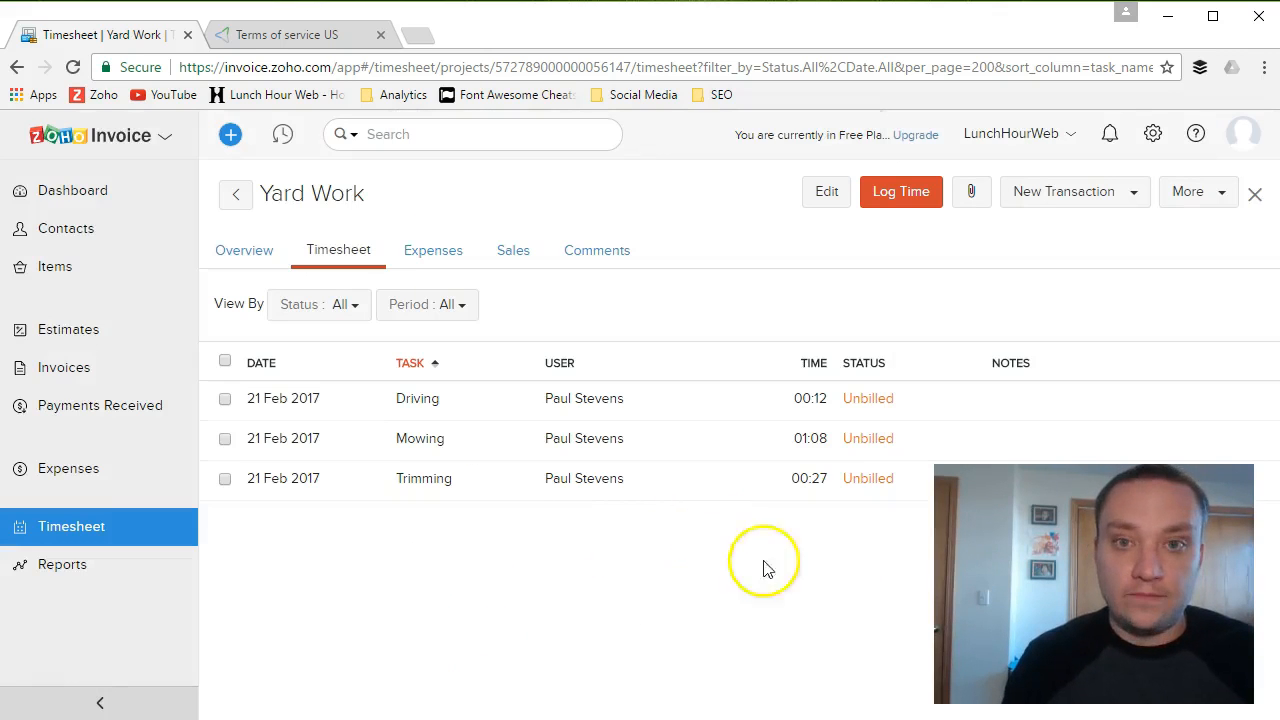
# - Make the Driving time log entry non-billable and save it
pyautogui.click(418, 400)
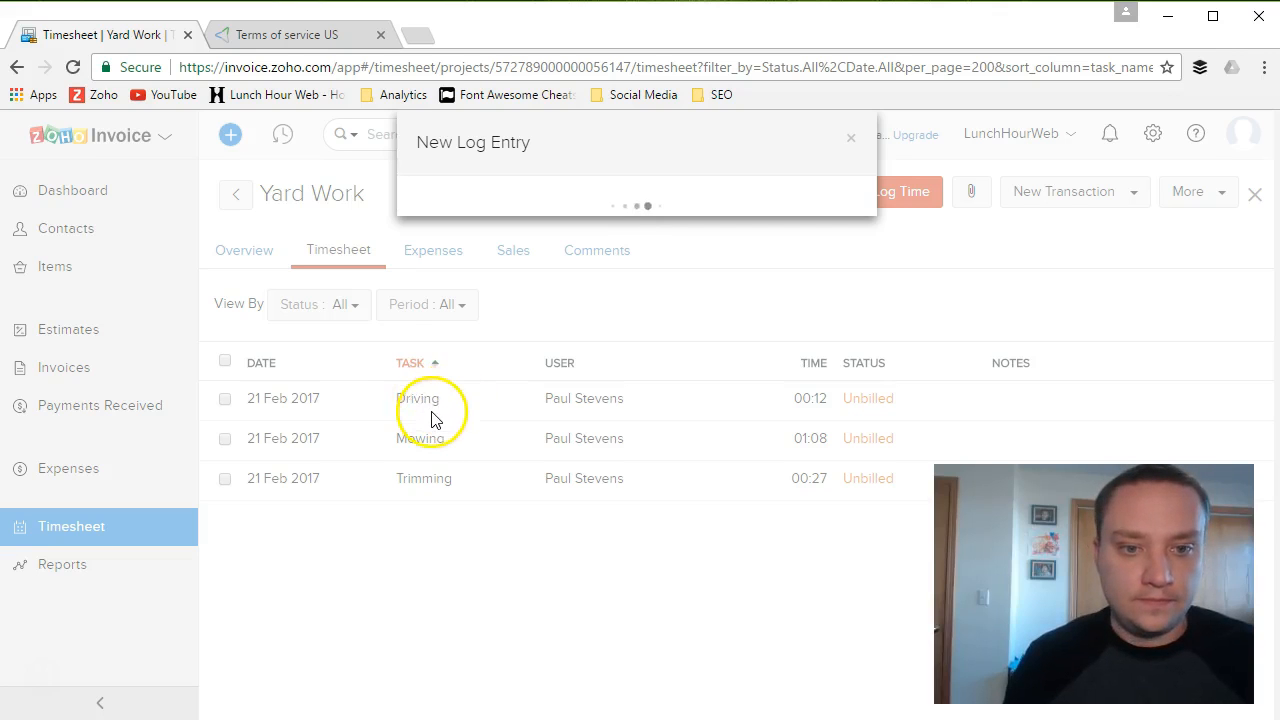
pyautogui.click(421, 520)
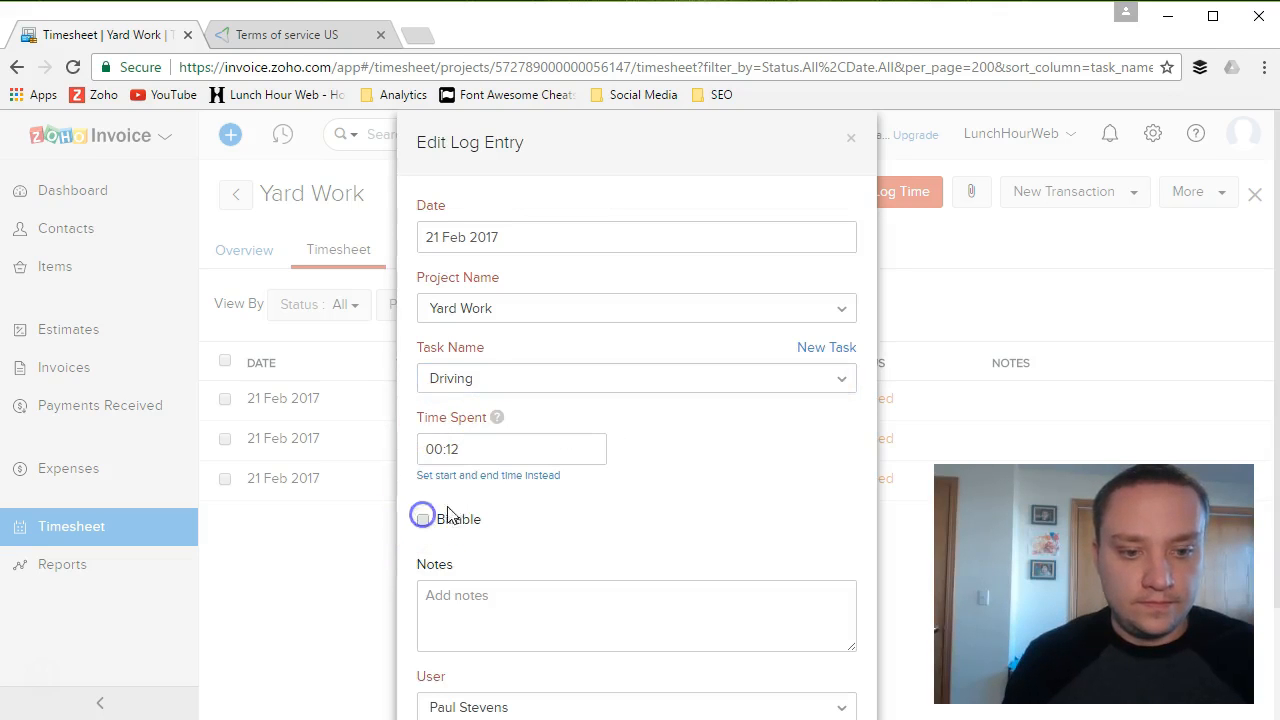
pyautogui.scroll(-2, 549, 497)
pyautogui.click(438, 654)
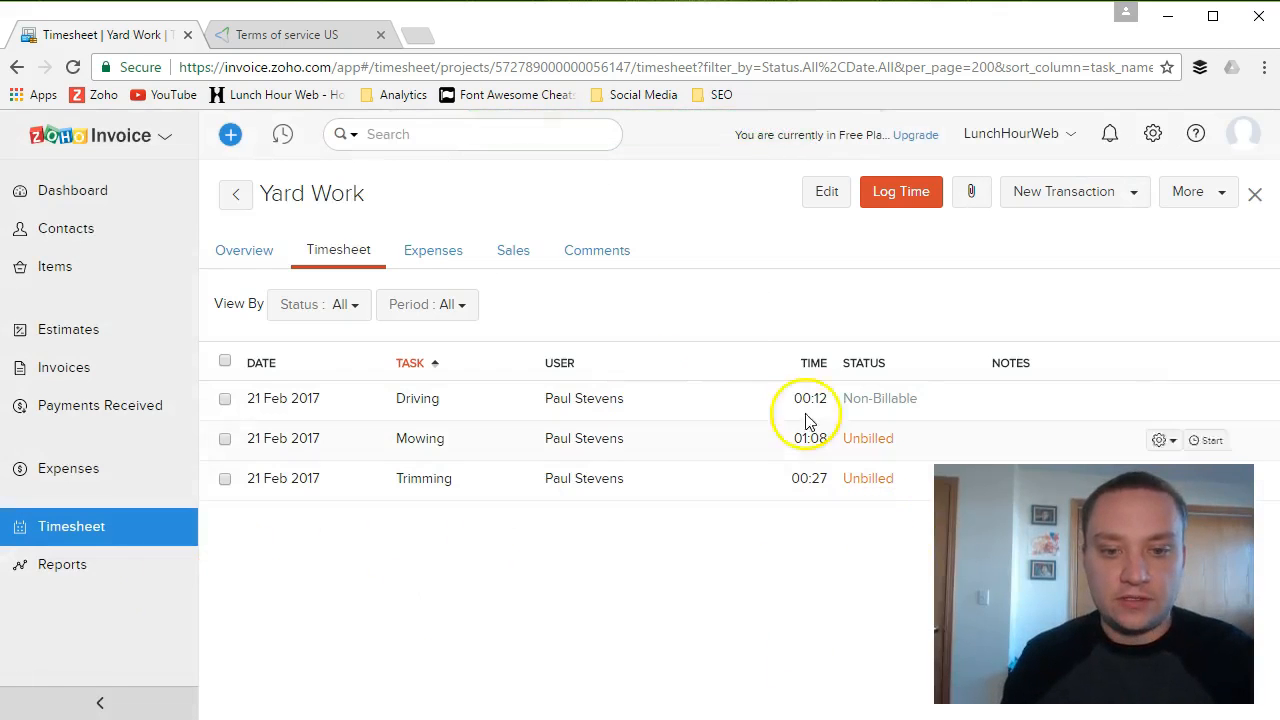
# - Review the expenses and the sales transactions of the Yard Work project
pyautogui.click(453, 262)
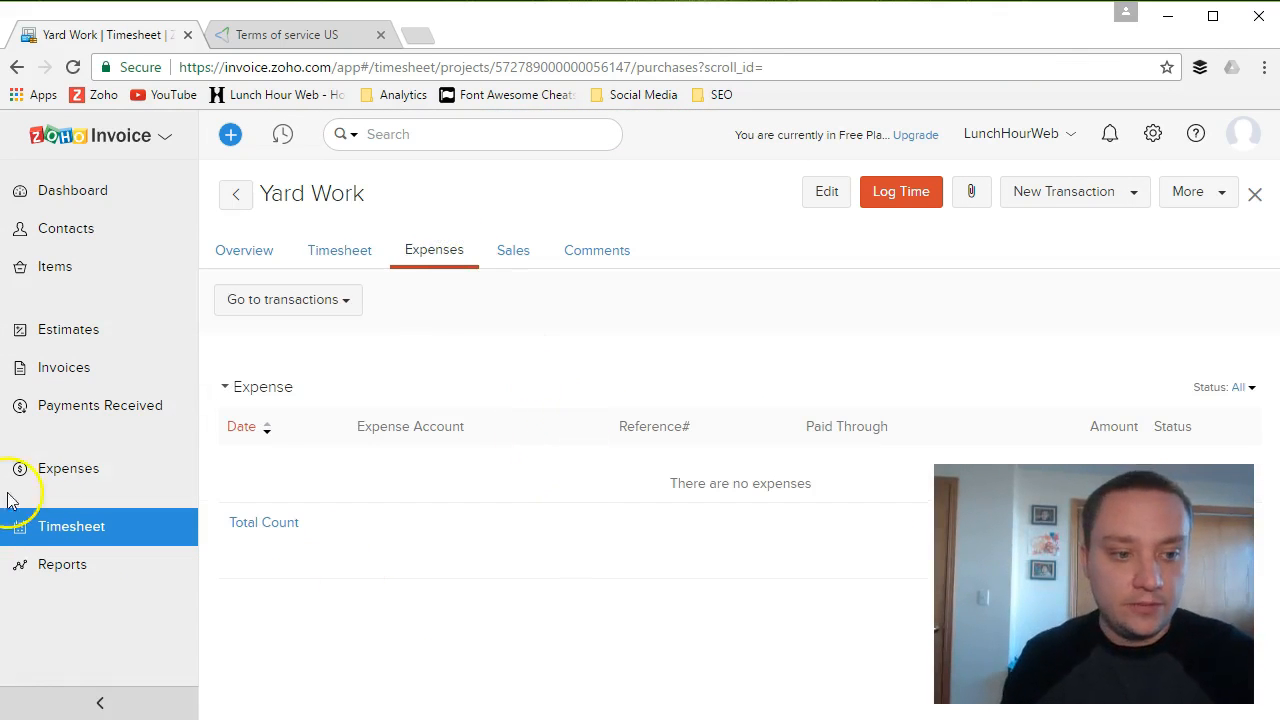
pyautogui.click(512, 252)
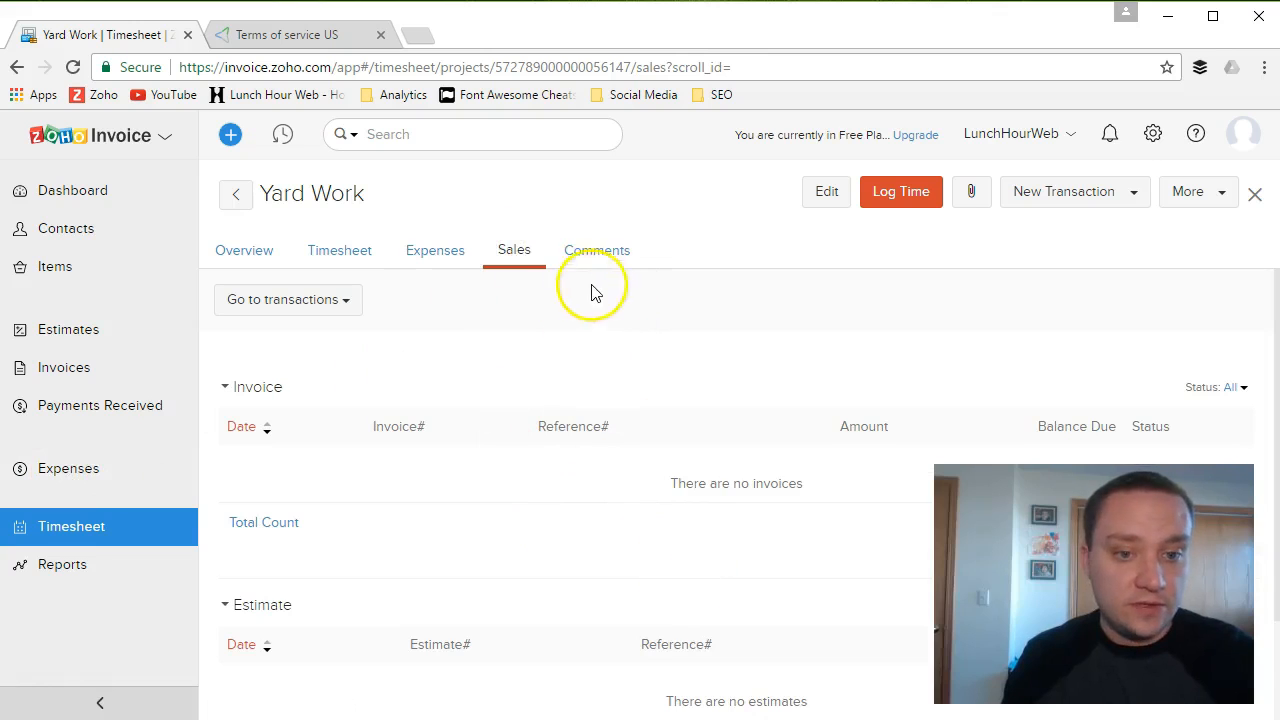
# - View the Yard Work project's comments and start a new expense with the category Automobile Expense
pyautogui.click(596, 257)
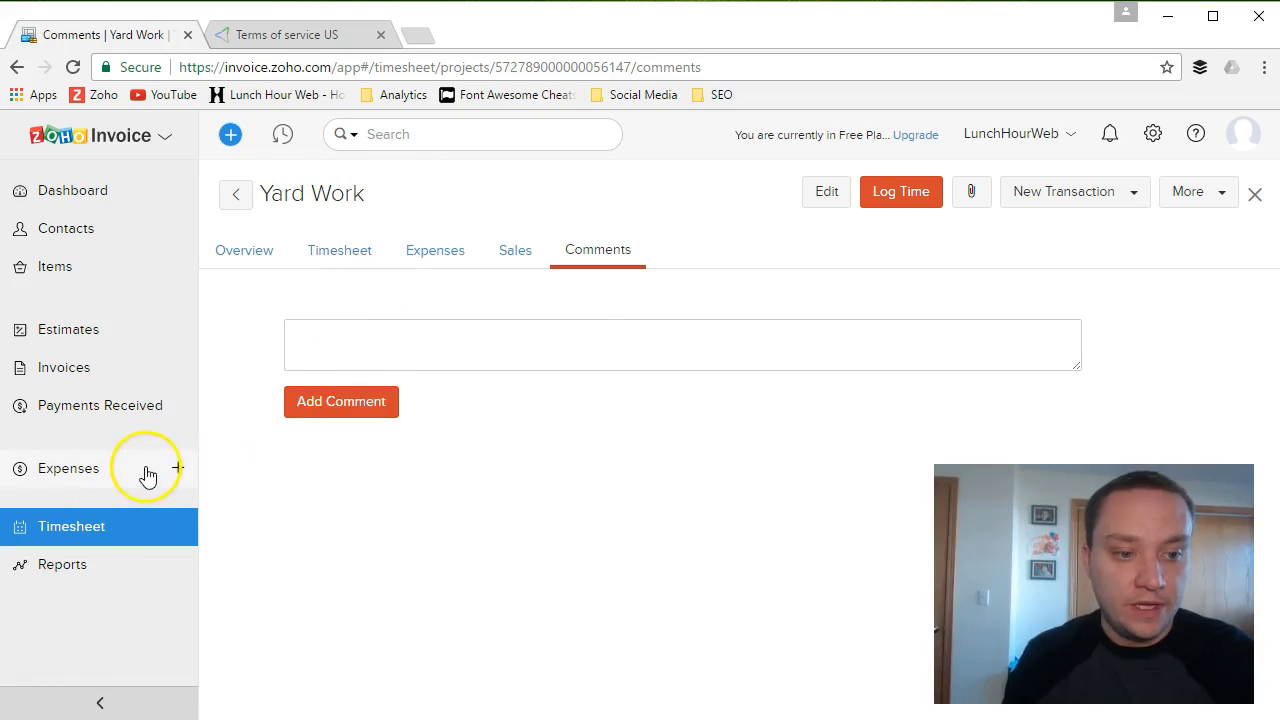
pyautogui.click(177, 470)
pyautogui.click(201, 462)
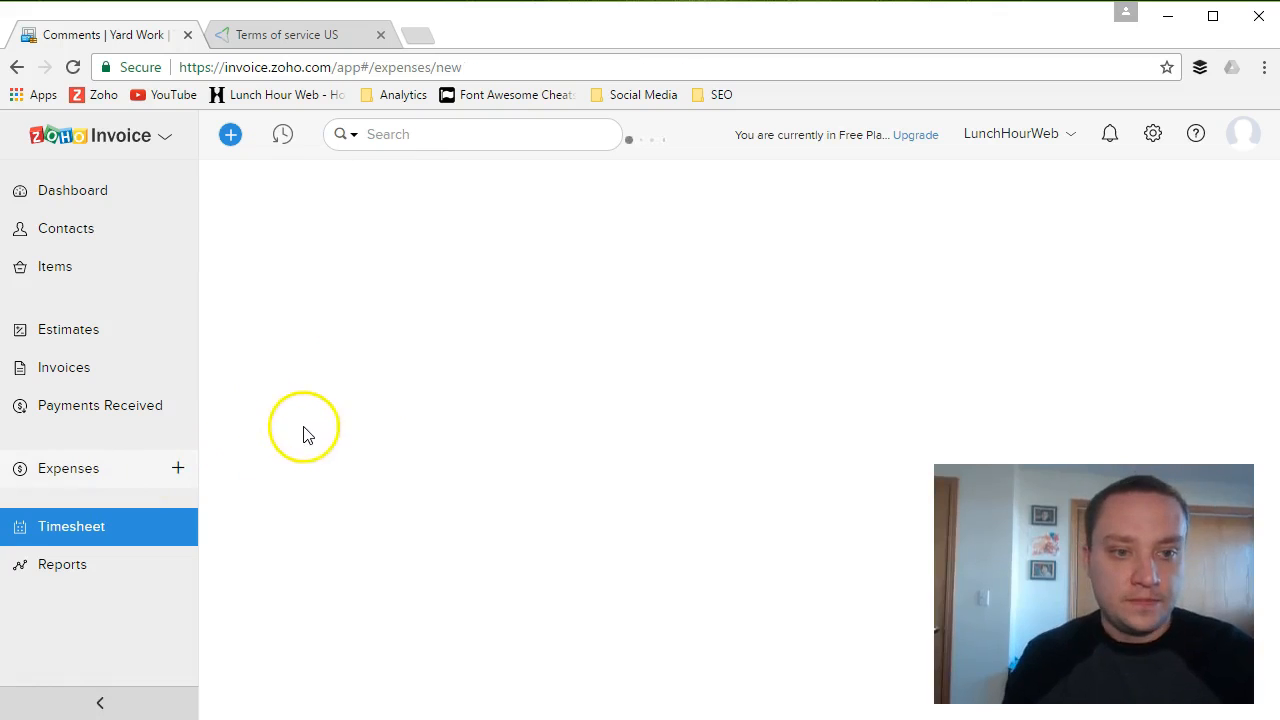
pyautogui.click(552, 313)
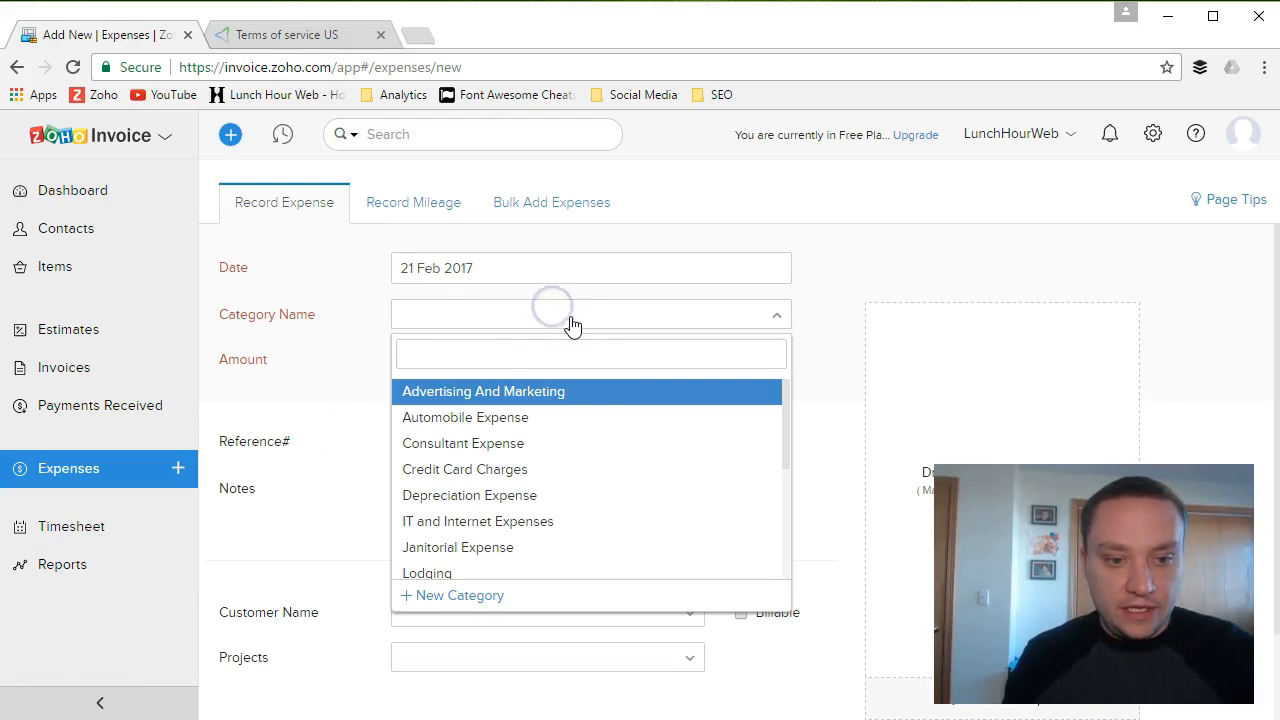
pyautogui.click(535, 420)
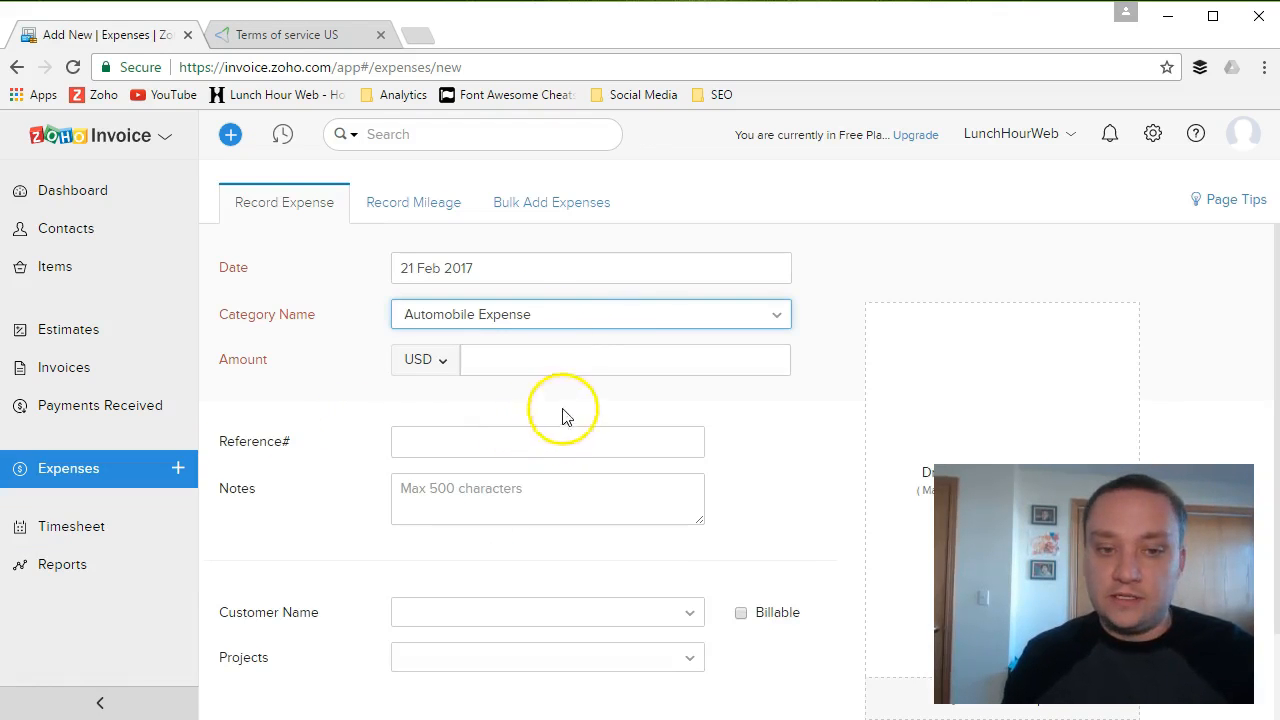
pyautogui.click(604, 312)
pyautogui.scroll(-1, 636, 517)
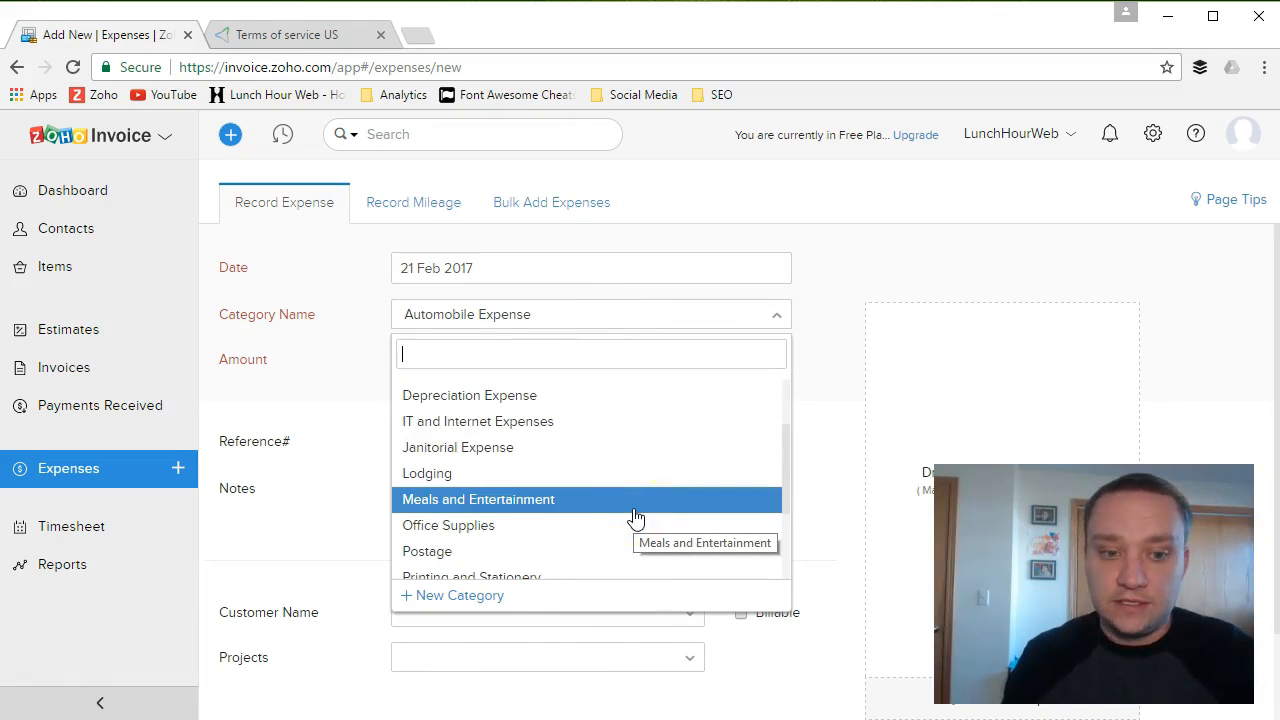
pyautogui.scroll(1, 636, 517)
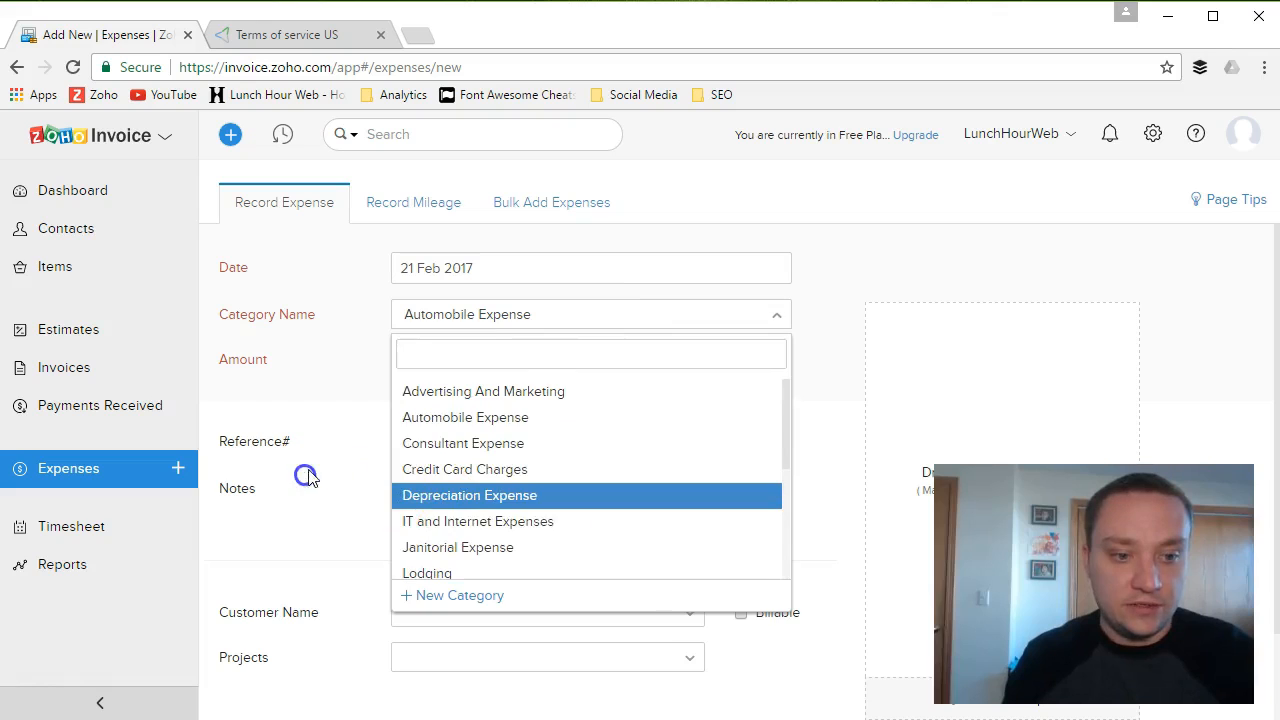
pyautogui.click(307, 478)
# - Set the expense amount to 37.76 USD and enter the note "Gas for work truck"
pyautogui.click(517, 352)
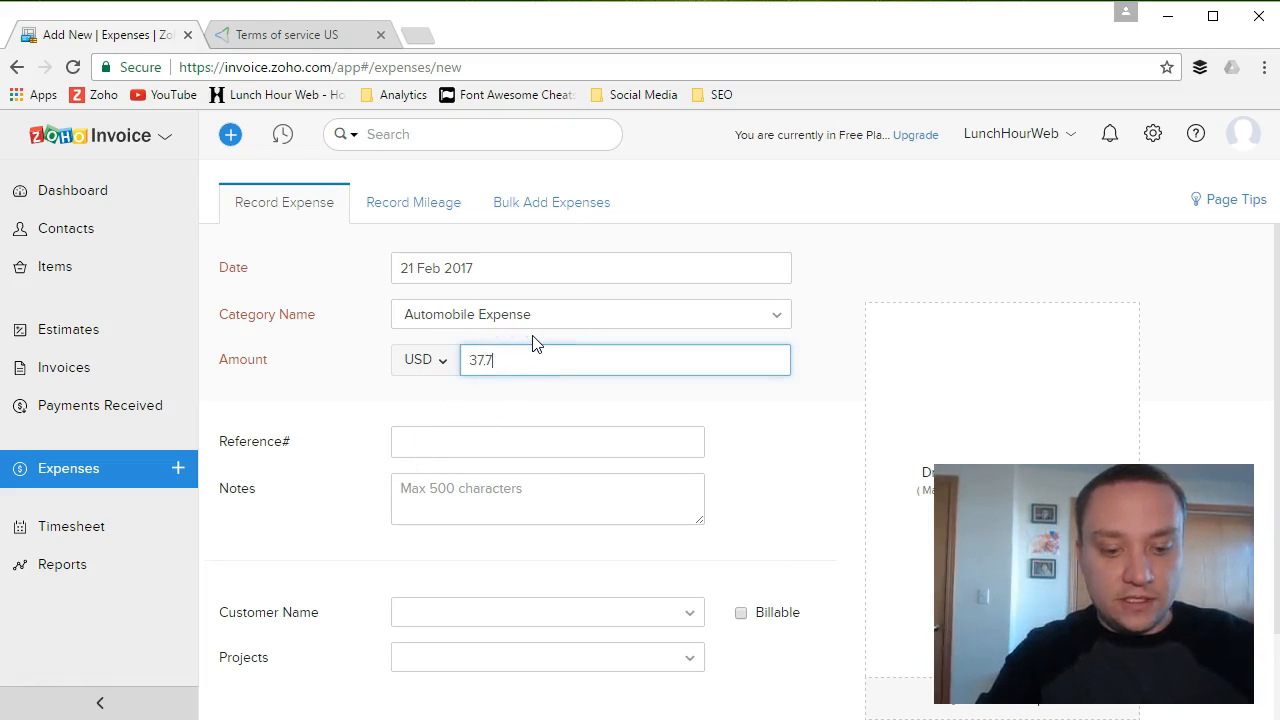
pyautogui.click(468, 484)
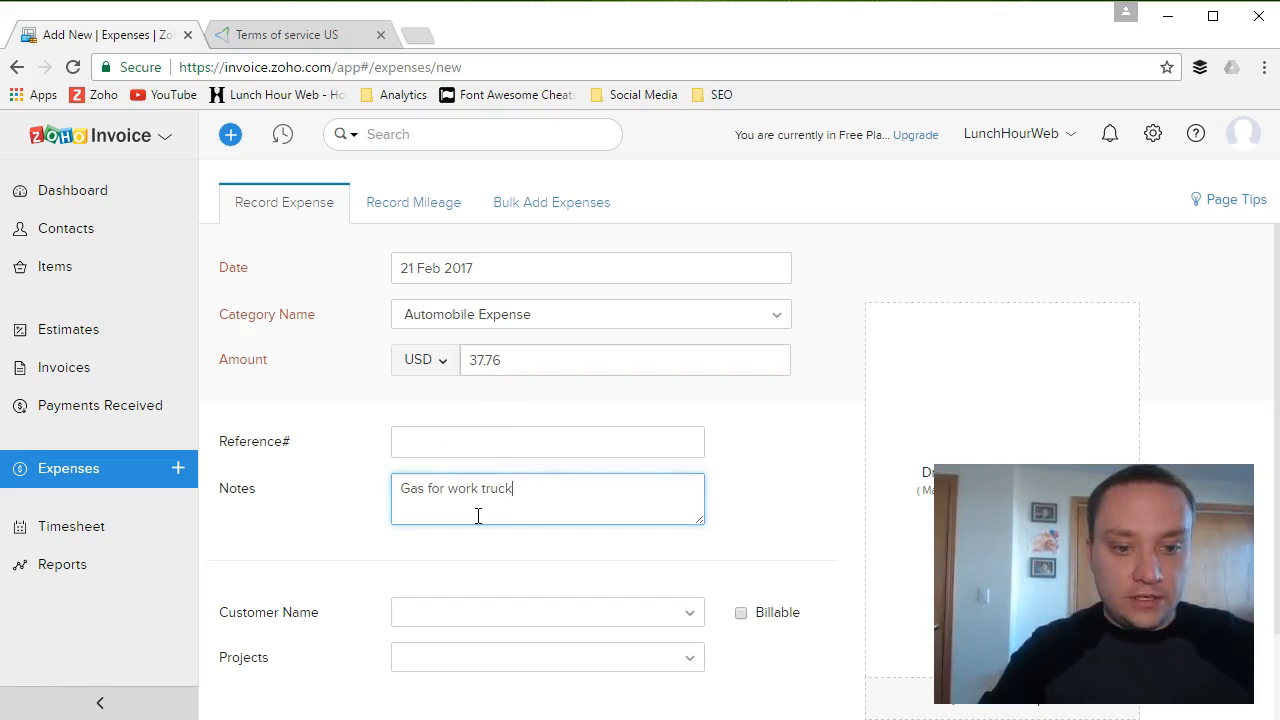
# - Assign the gas expense to the Yard Work project
pyautogui.scroll(-1, 330, 520)
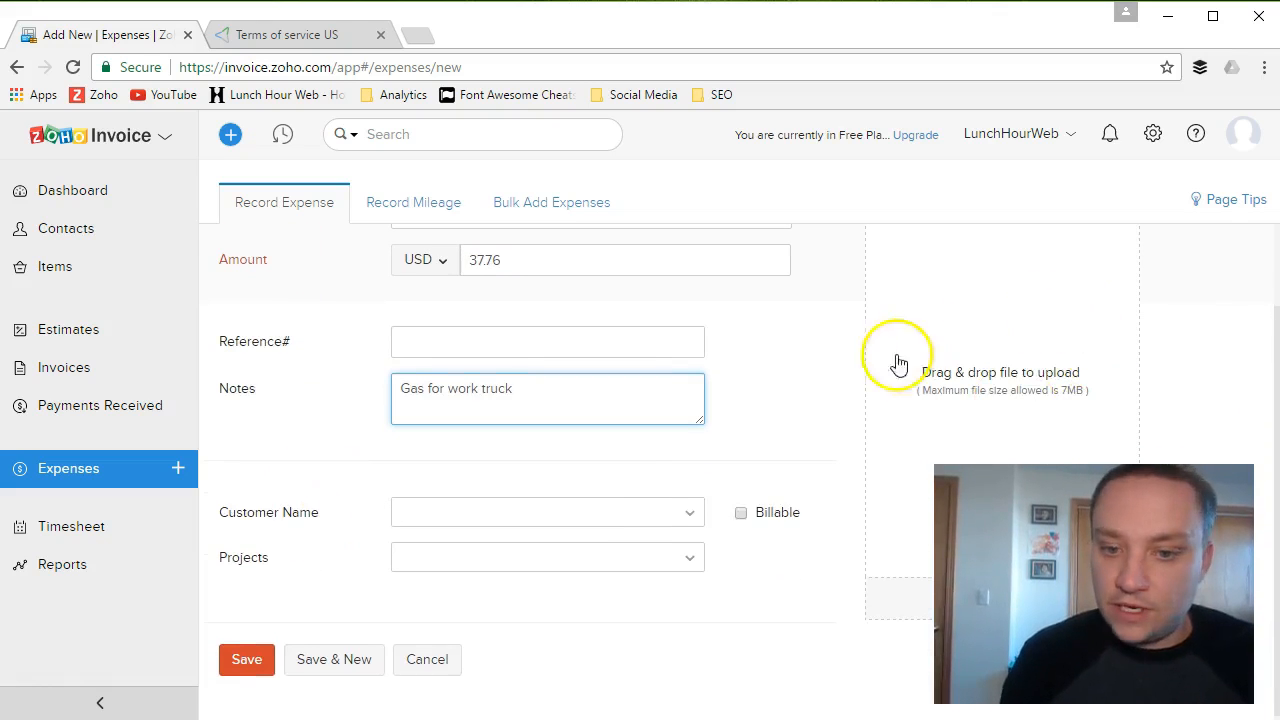
pyautogui.click(672, 515)
pyautogui.click(568, 592)
pyautogui.click(636, 562)
pyautogui.click(800, 570)
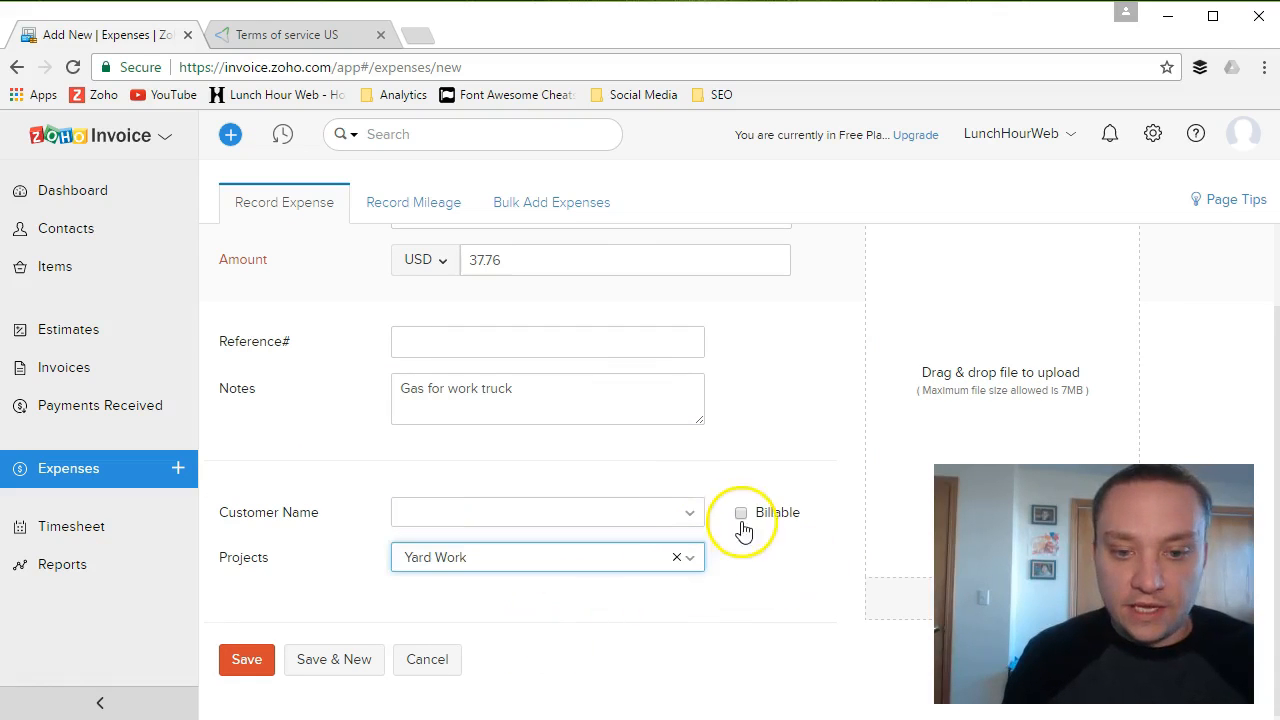
# - Try to make the gas expense billable to a customer, and save the expense
pyautogui.click(741, 515)
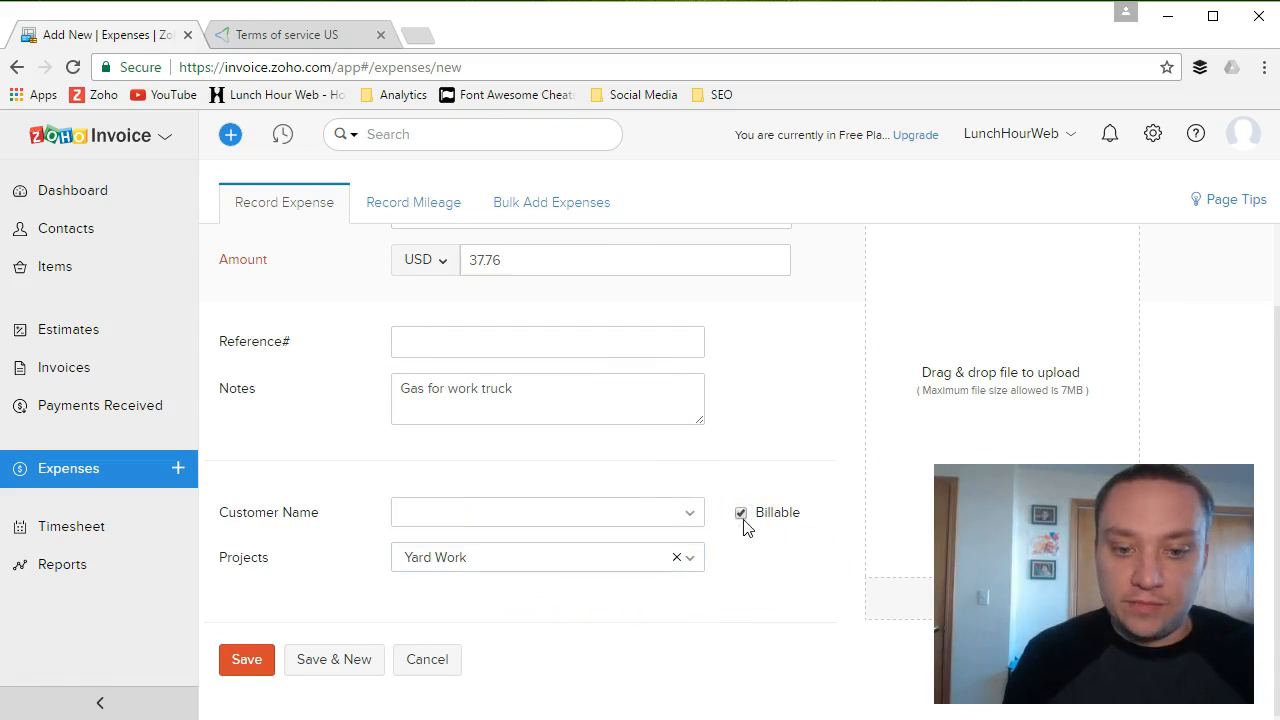
pyautogui.click(690, 513)
pyautogui.click(578, 594)
pyautogui.click(240, 665)
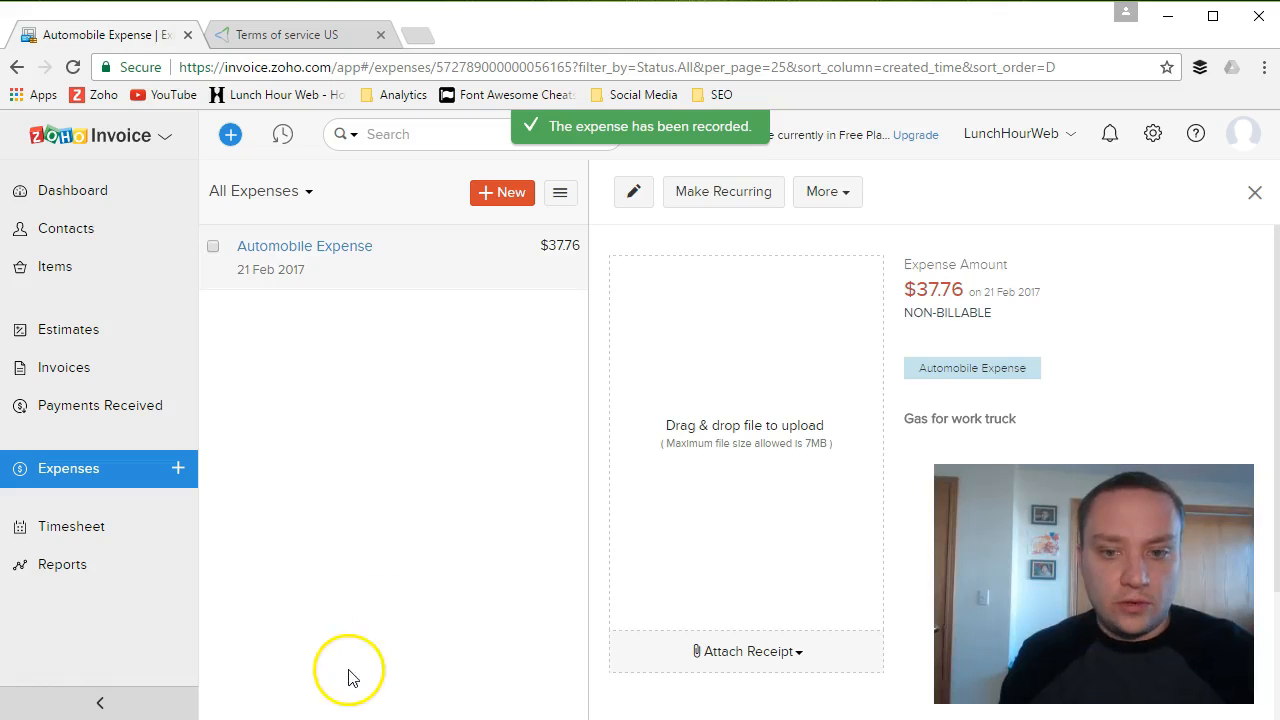
# - Start recording a mileage expense and save the preset mileage preferences, keeping the default category, the Mile unit and the listed rates
pyautogui.click(503, 193)
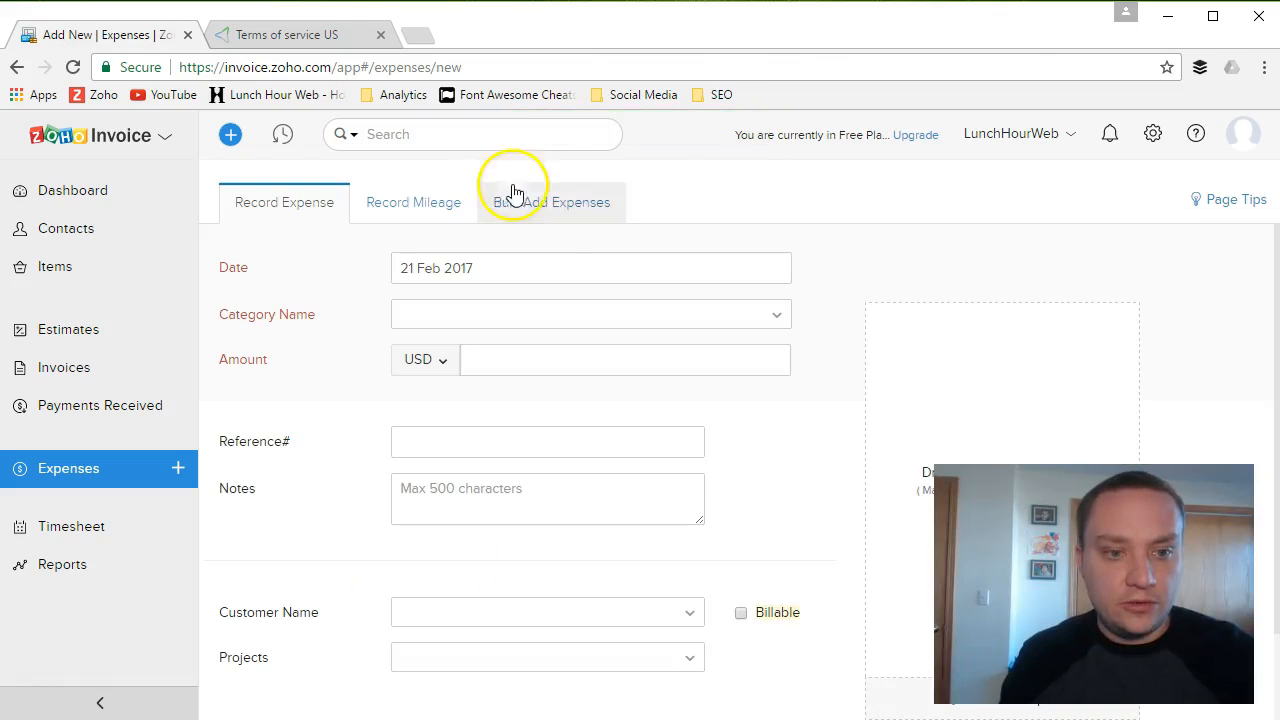
pyautogui.click(413, 204)
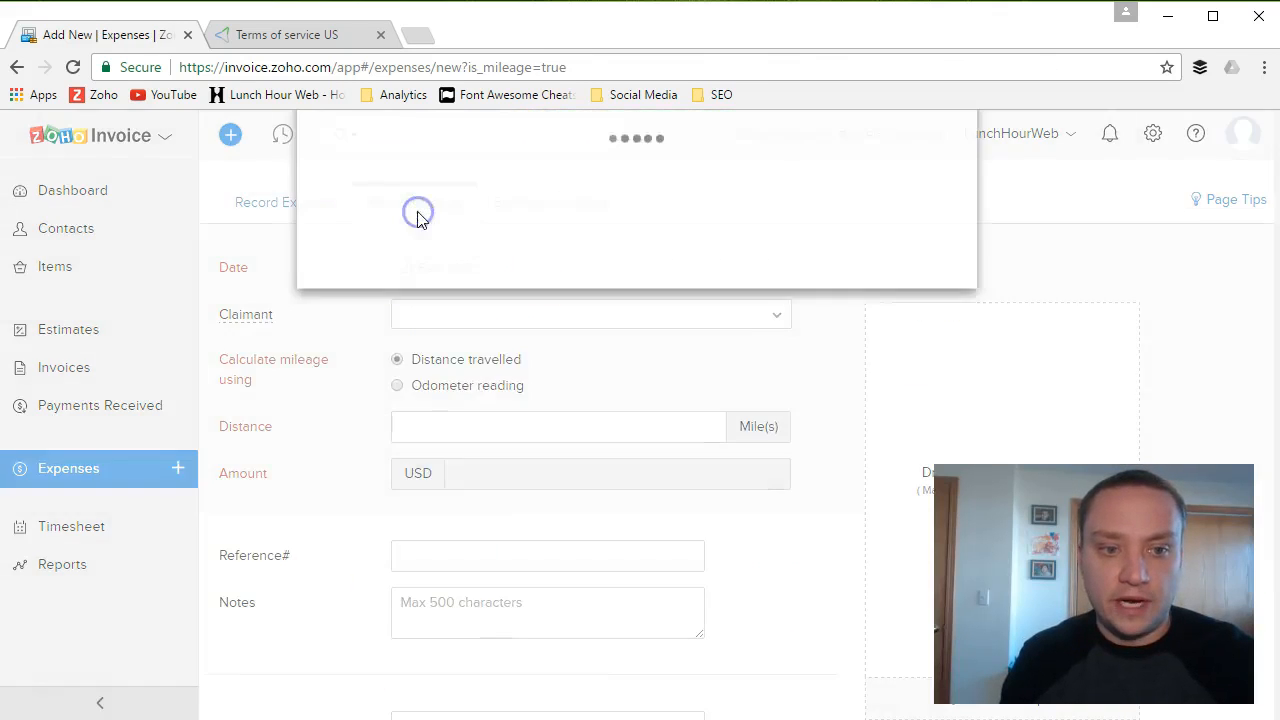
pyautogui.moveTo(328, 144); pyautogui.dragTo(455, 130)
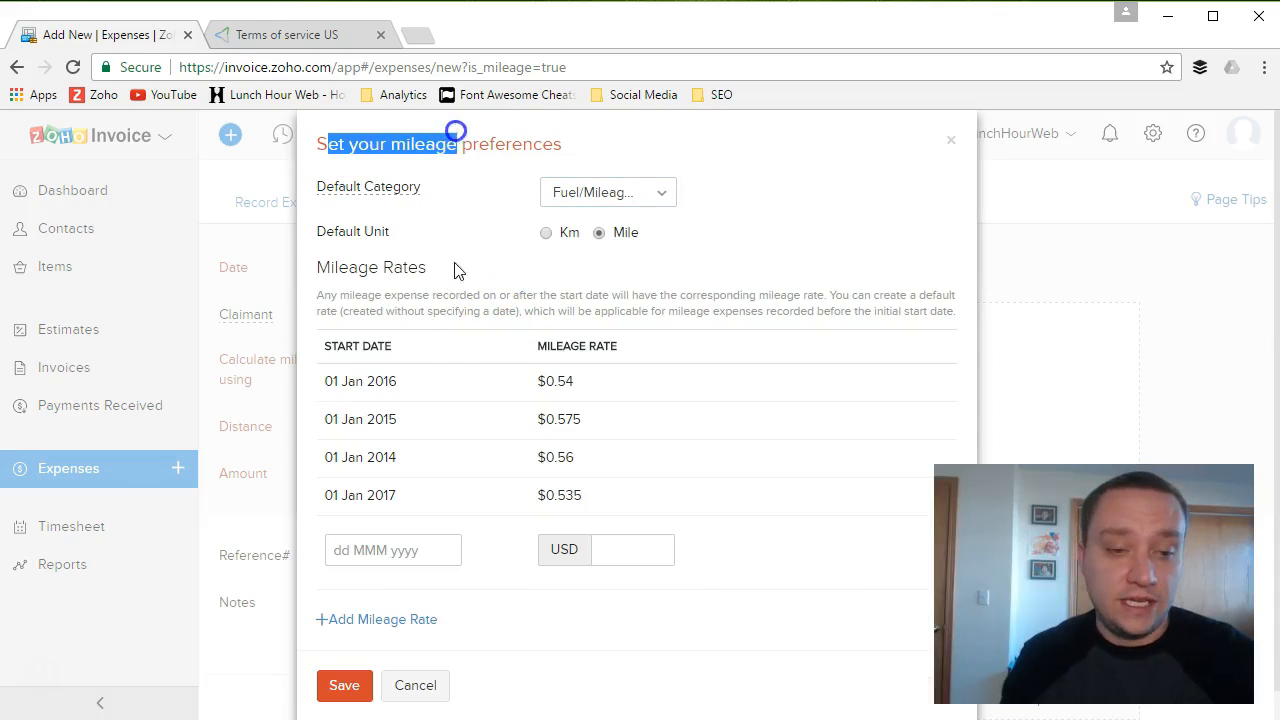
pyautogui.moveTo(327, 381); pyautogui.dragTo(486, 375)
pyautogui.click(606, 437)
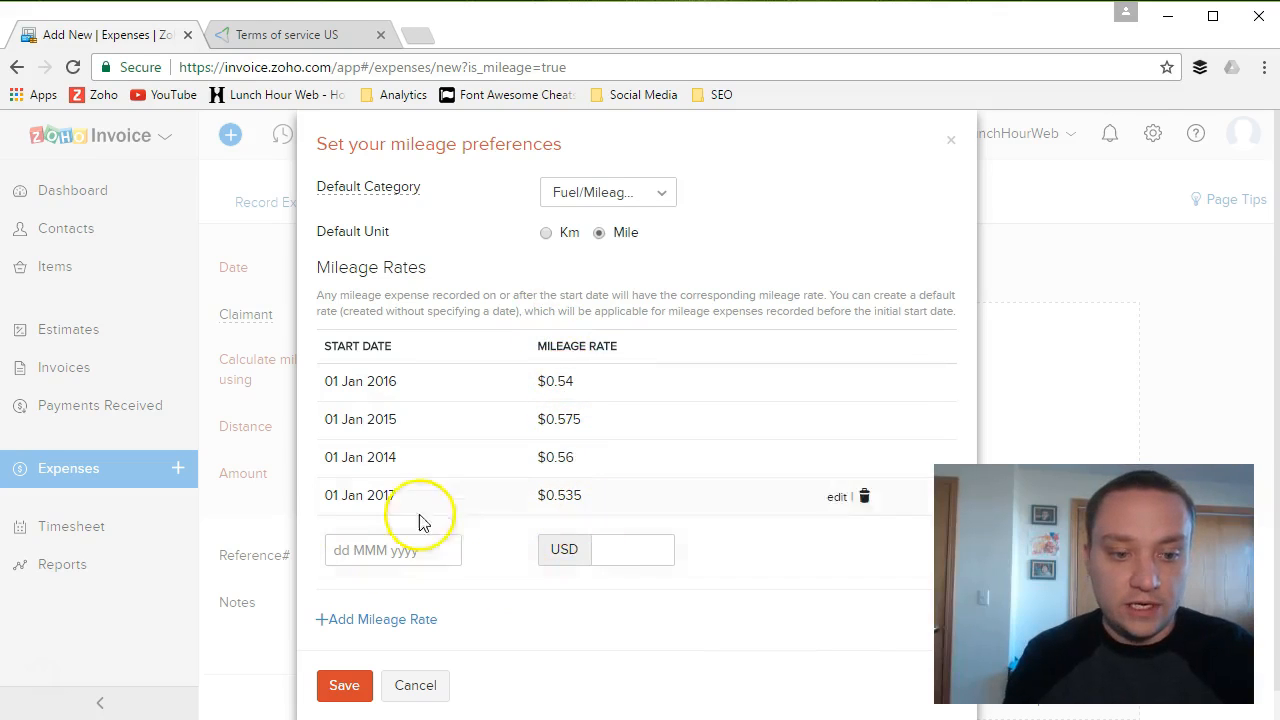
pyautogui.click(344, 686)
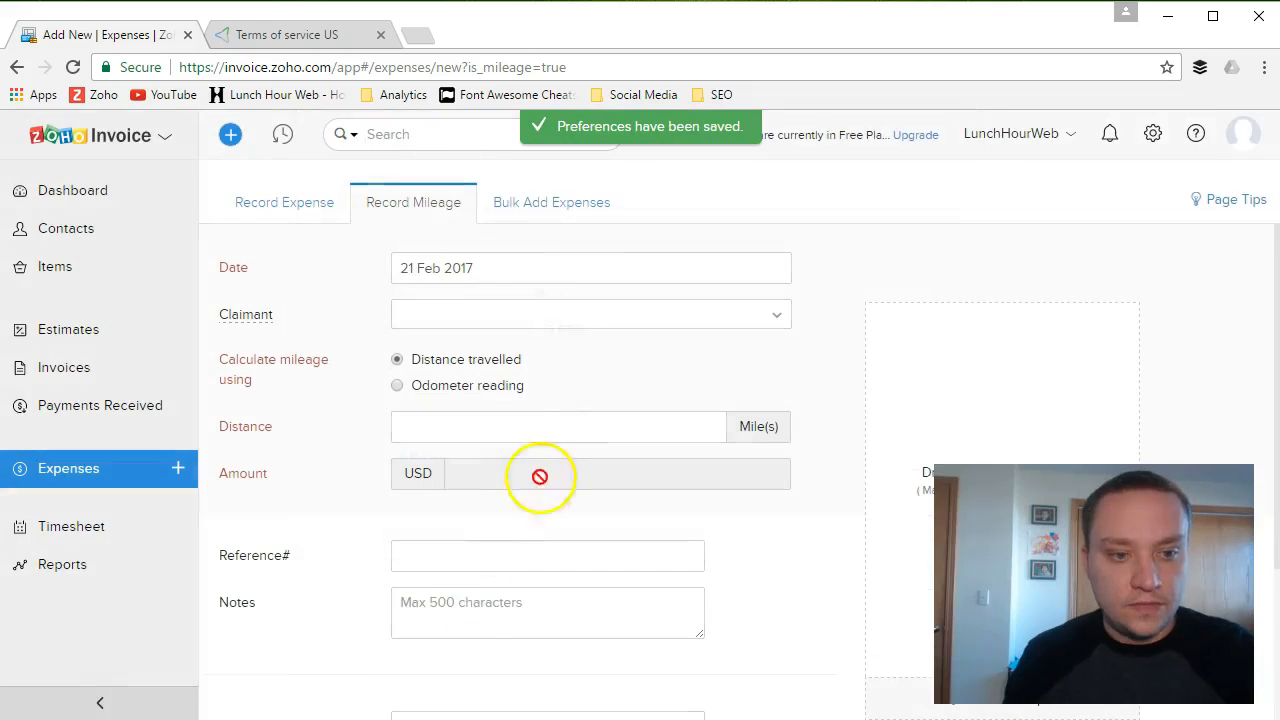
pyautogui.click(392, 218)
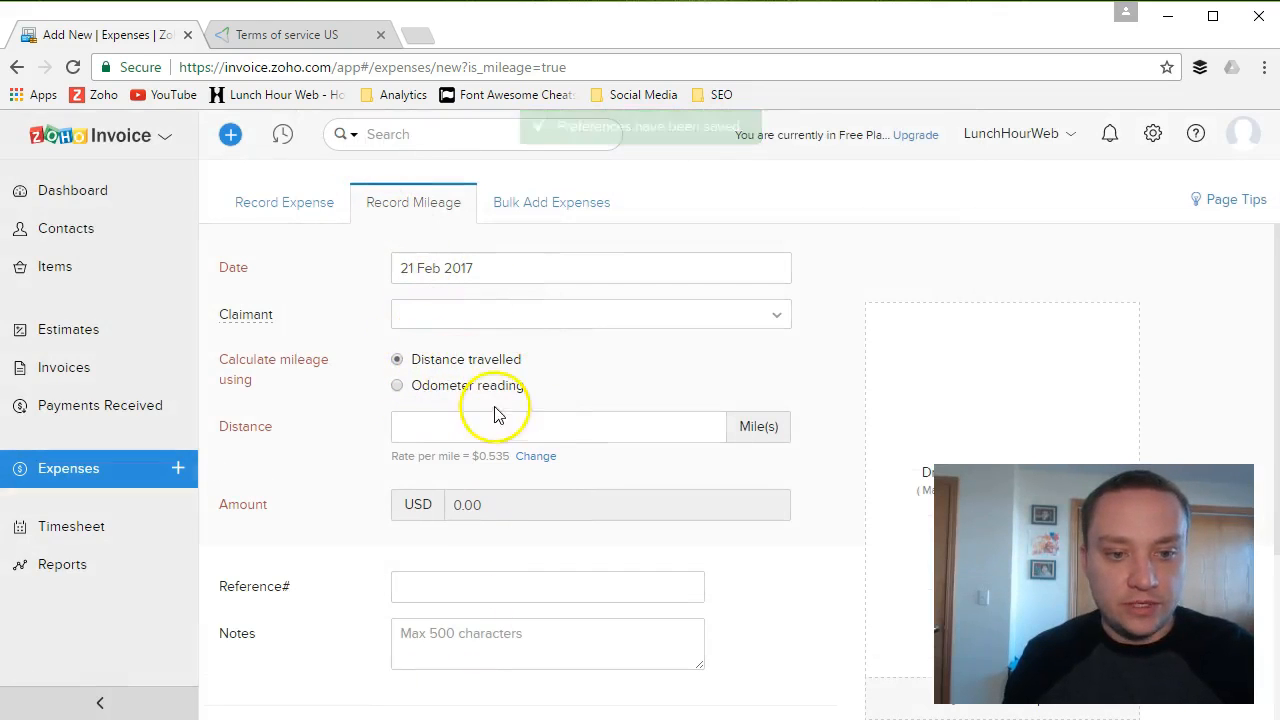
# - Calculate the mileage by odometer reading, with a start reading of 65234 and an end reading of 65241
pyautogui.click(398, 387)
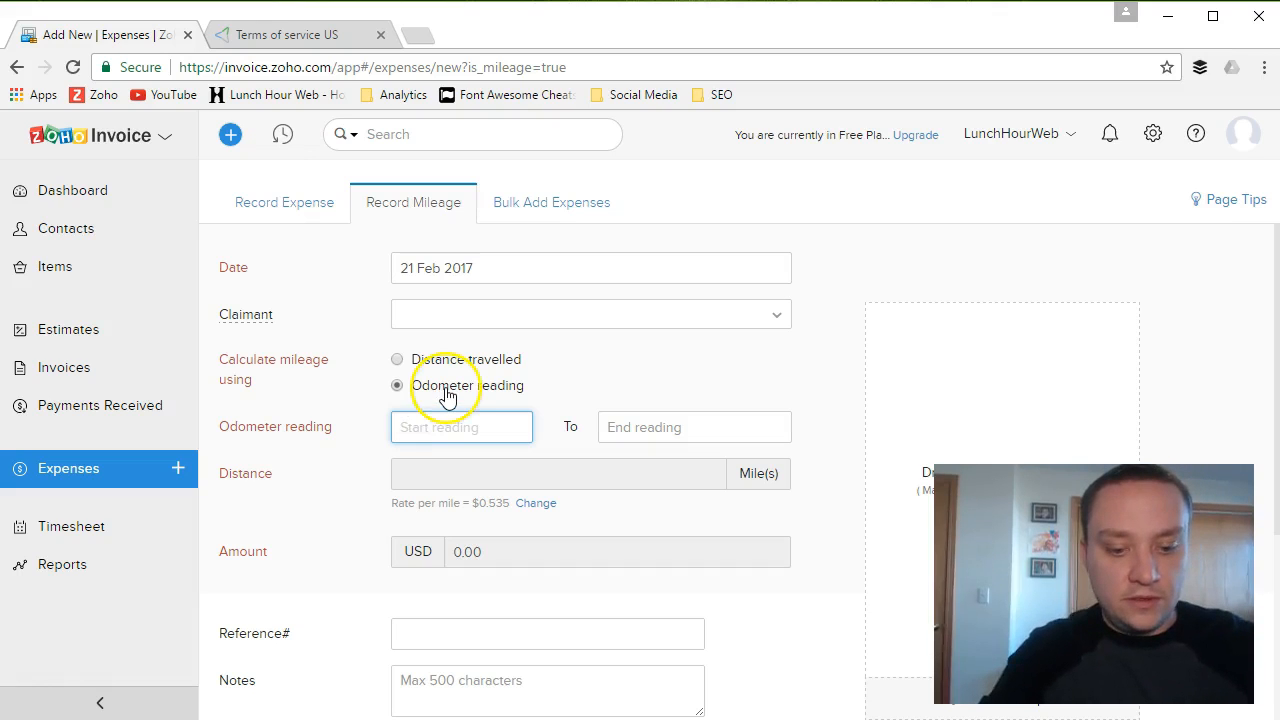
pyautogui.write('65234')
pyautogui.press('Tab')
pyautogui.write('6')
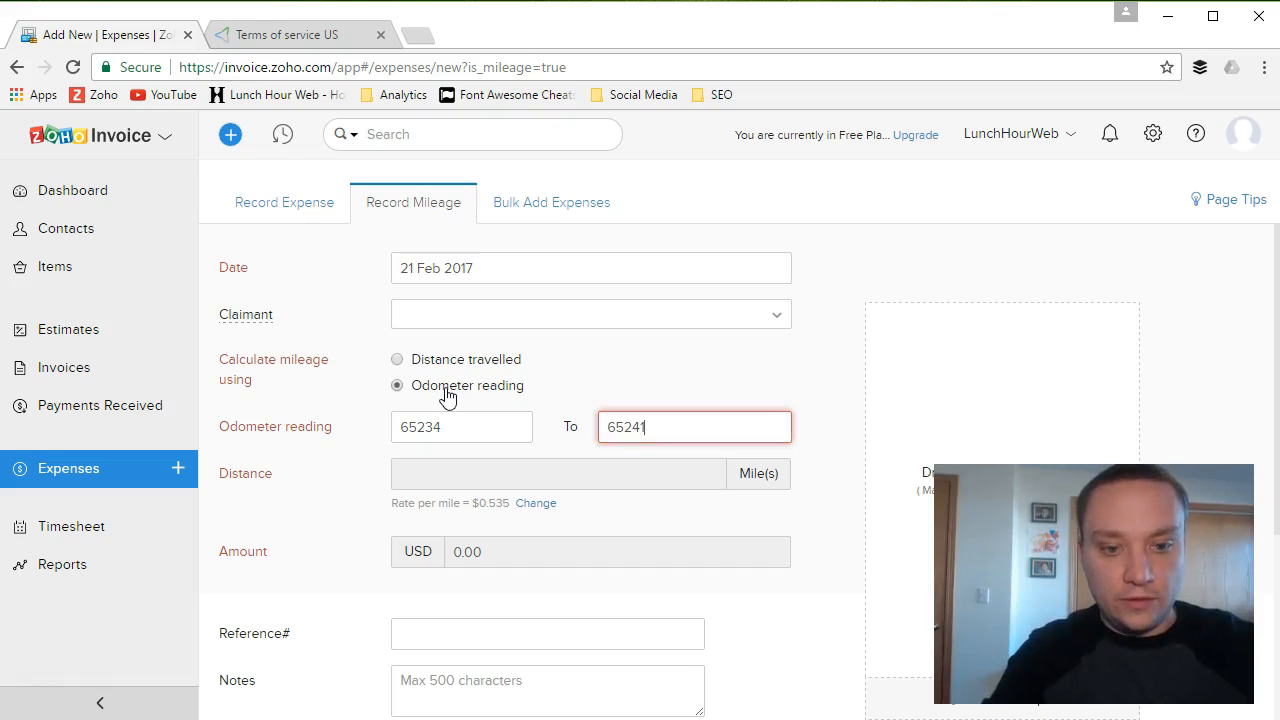
pyautogui.write('5241')
pyautogui.press('Tab')
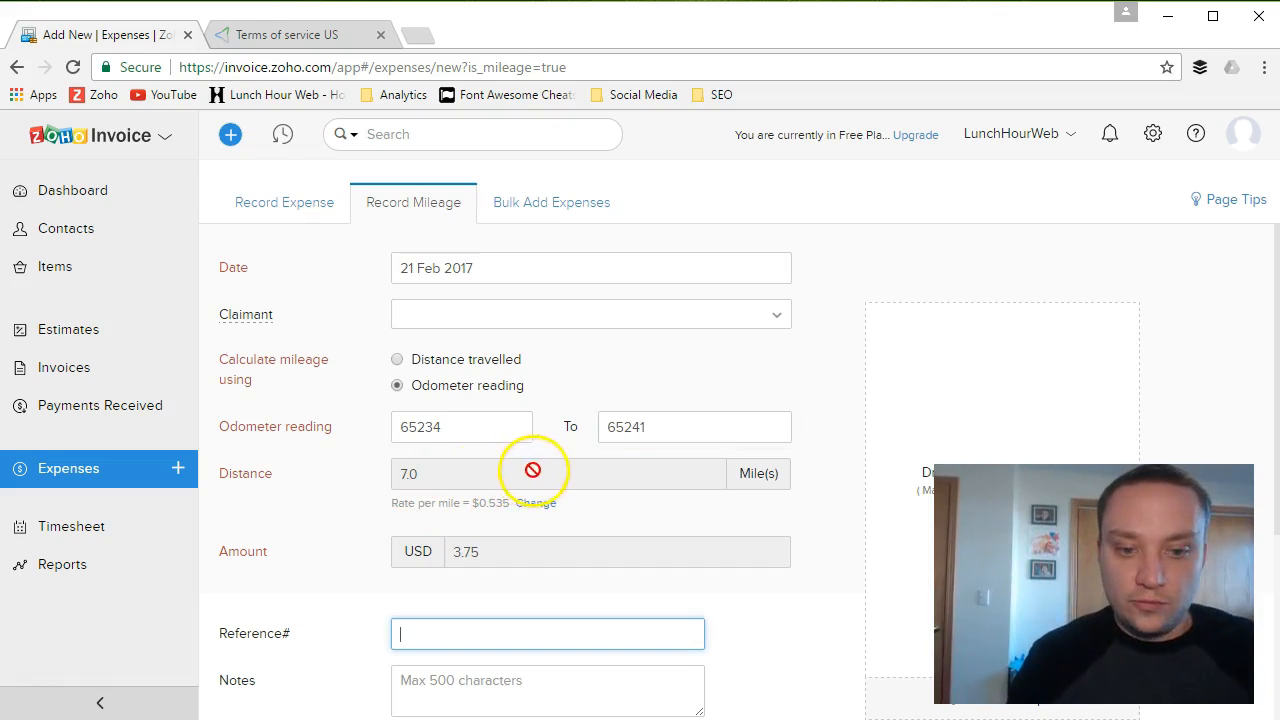
# - Assign the mileage expense to the Yard Work project, mark it billable and save it
pyautogui.scroll(-1, 571, 491)
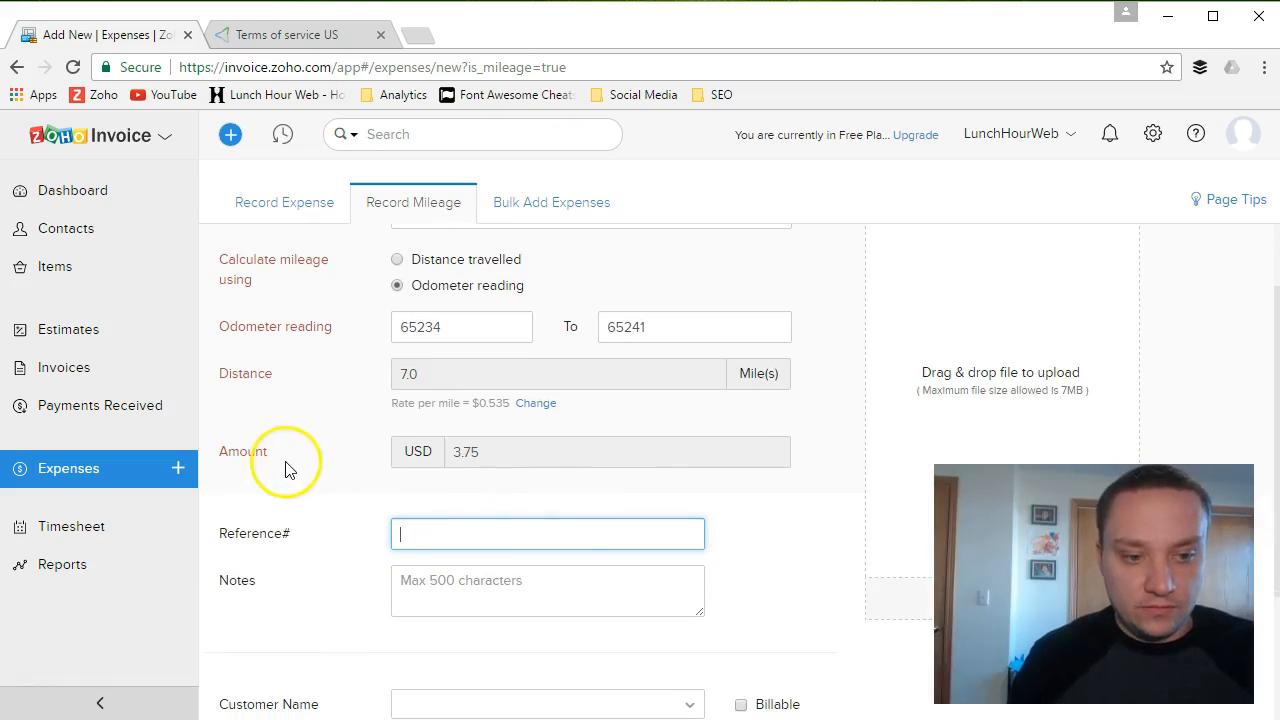
pyautogui.scroll(-2, 771, 508)
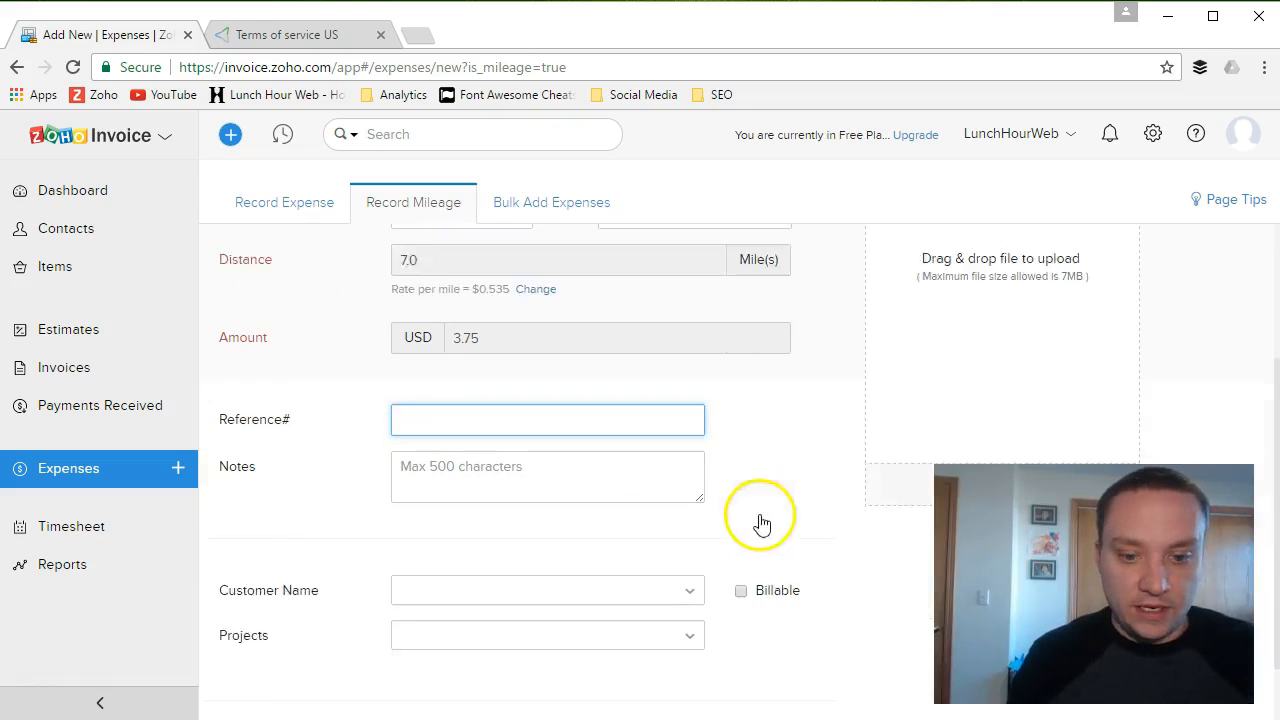
pyautogui.click(619, 625)
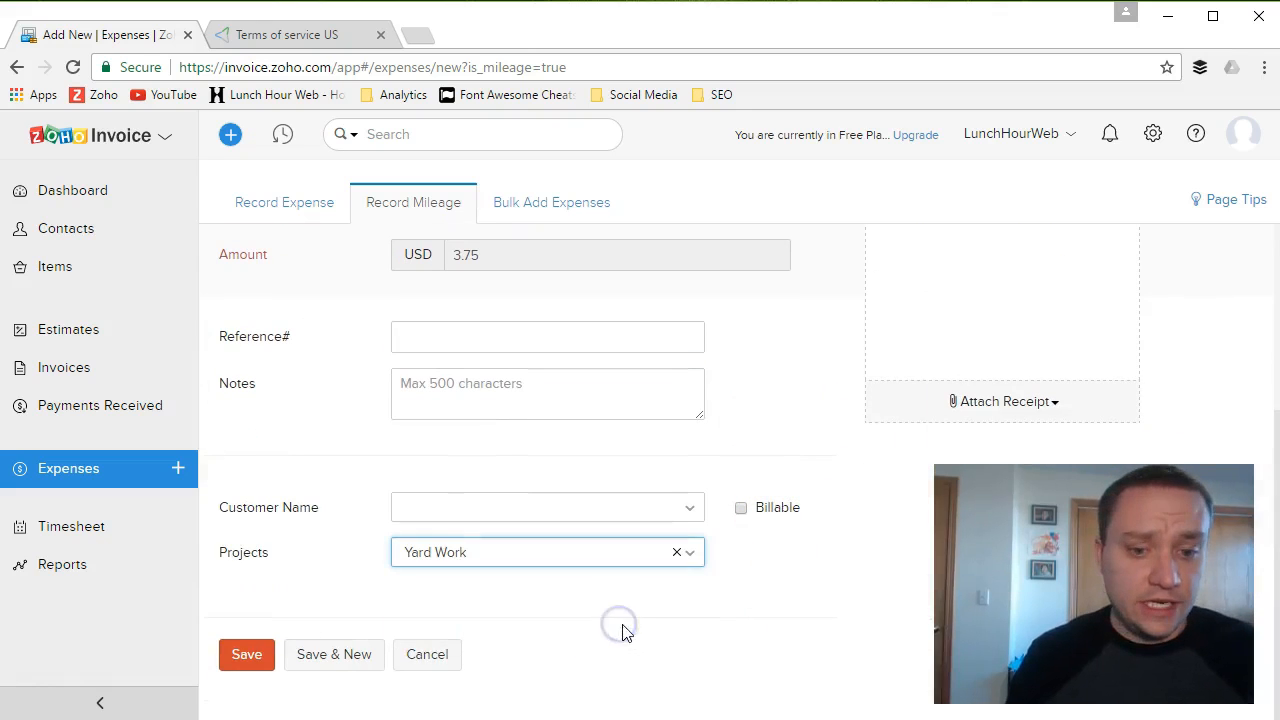
pyautogui.click(740, 508)
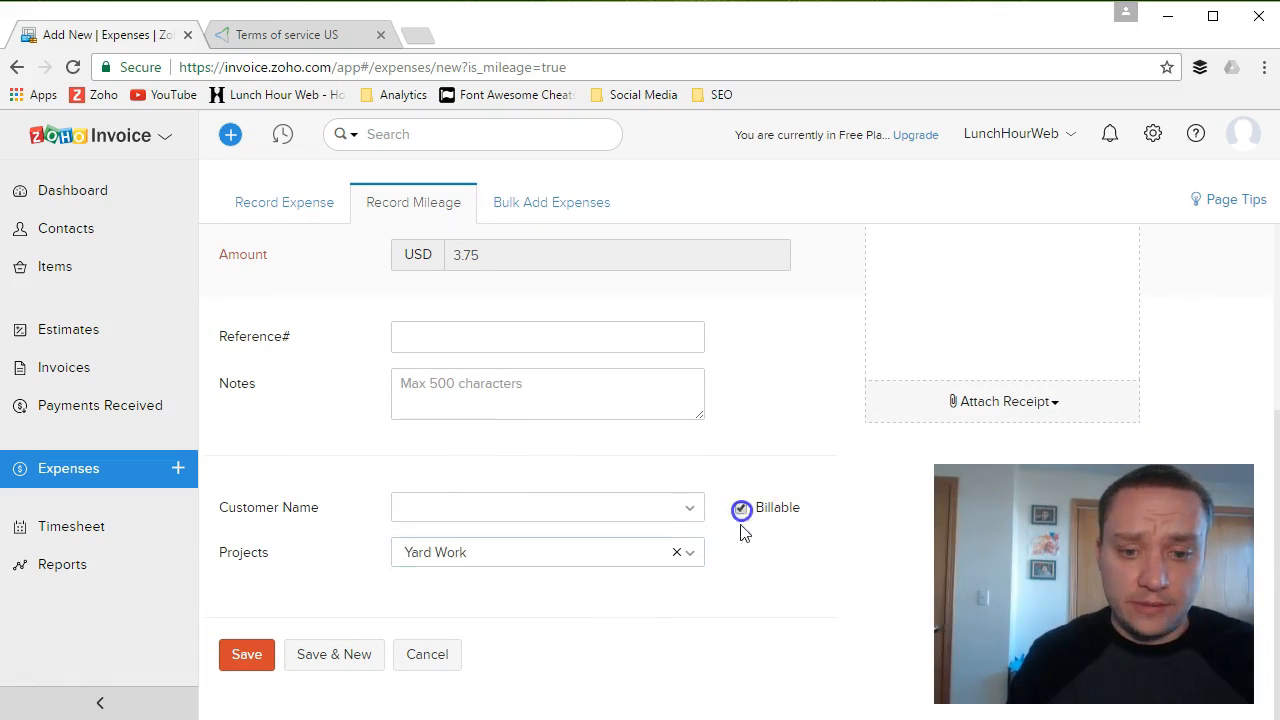
pyautogui.scroll(3, 760, 455)
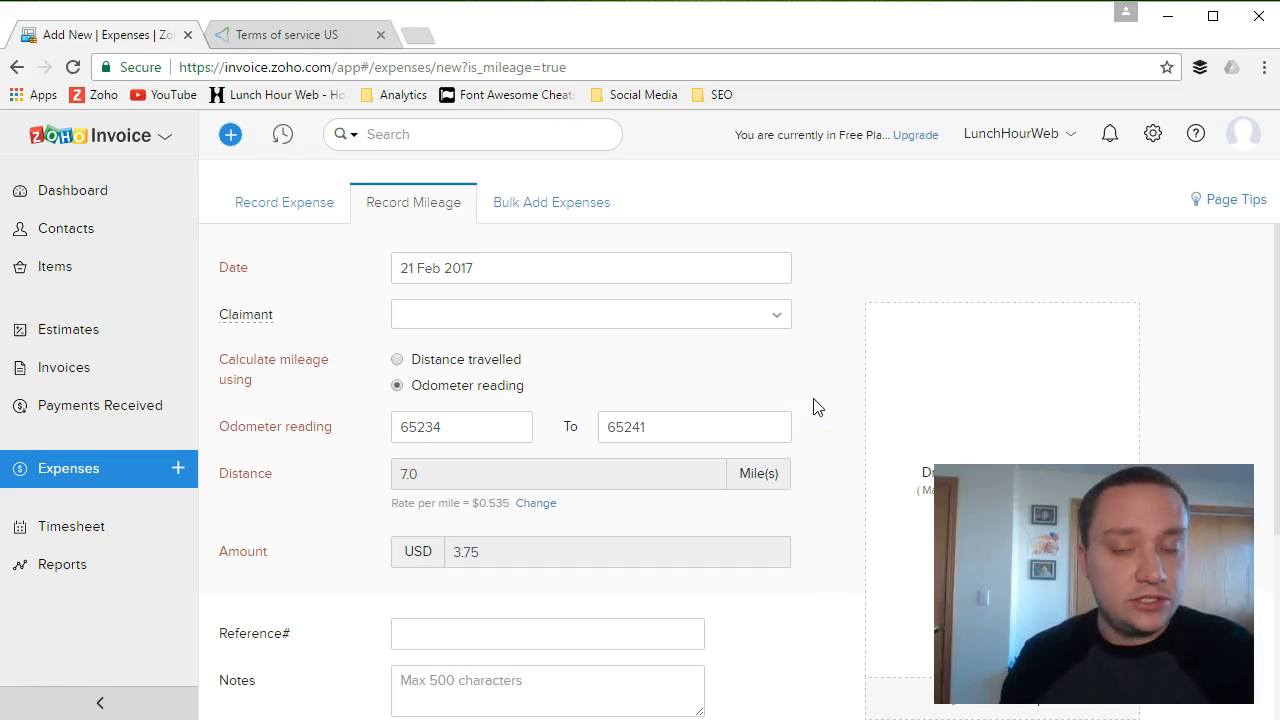
pyautogui.scroll(-3, 810, 407)
pyautogui.click(248, 664)
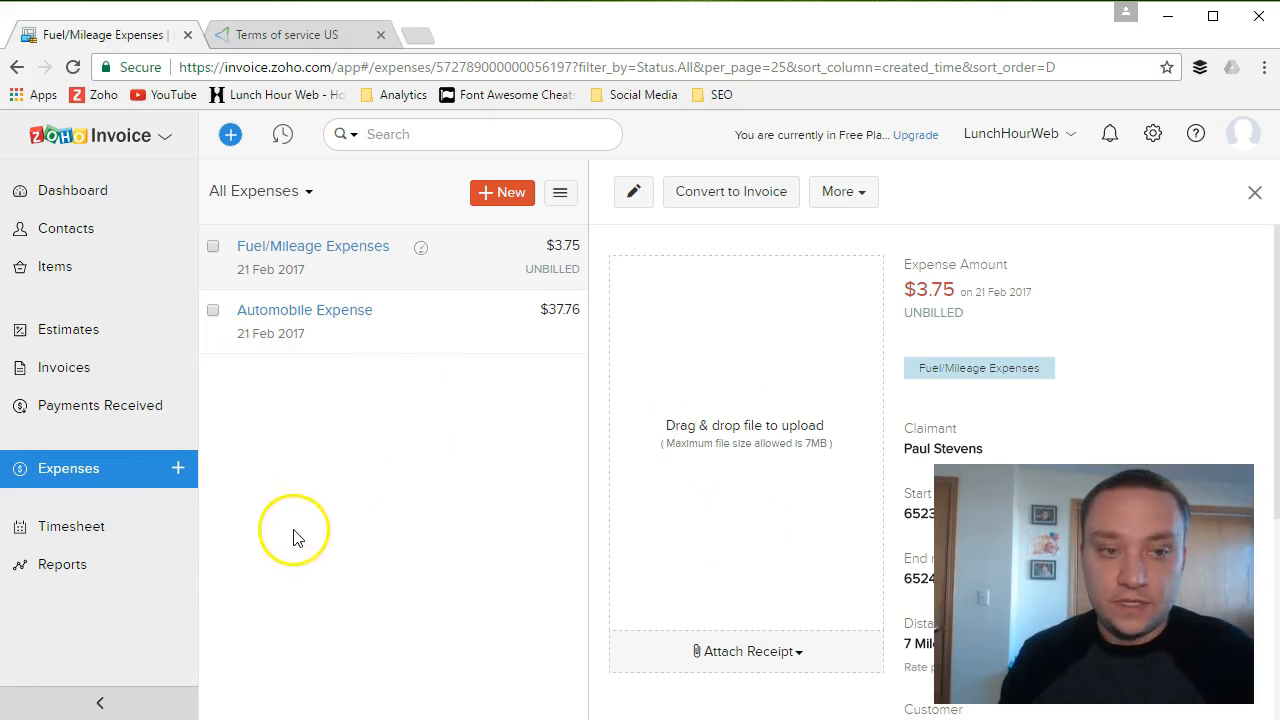
# - Open the Yard Work timesheet project and check its expenses, overview and logged time entries
pyautogui.click(88, 532)
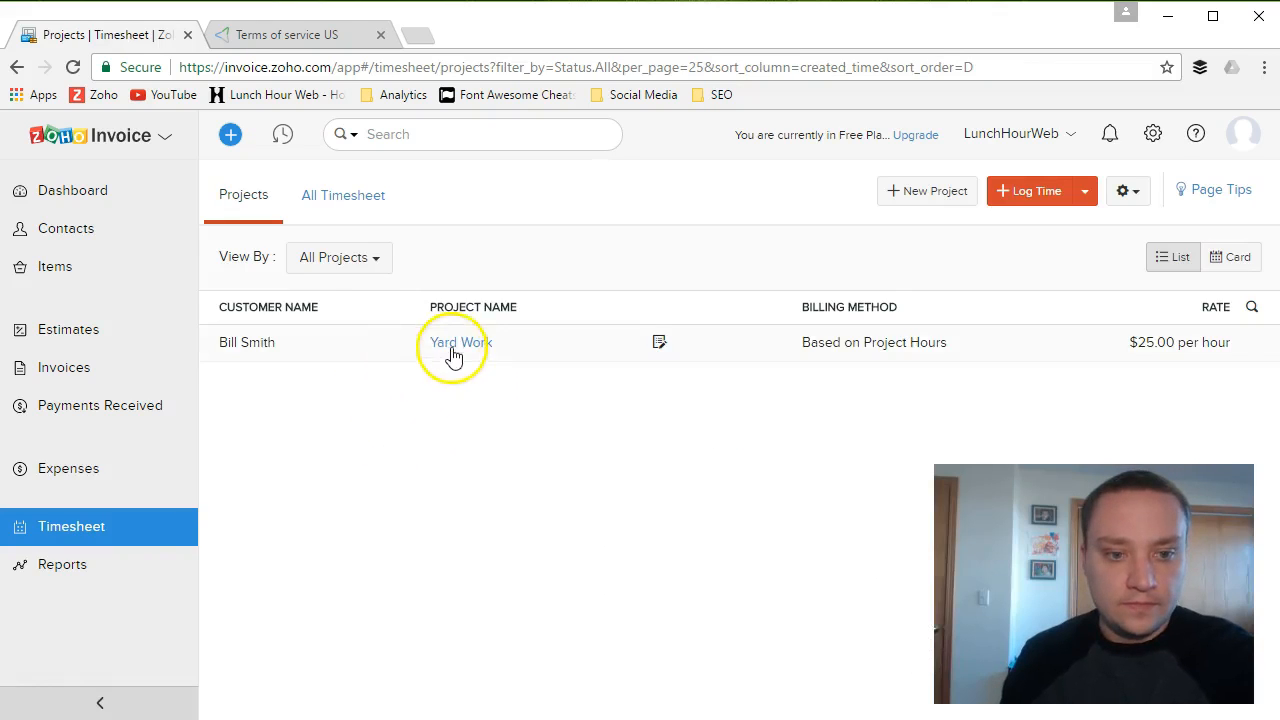
pyautogui.click(450, 347)
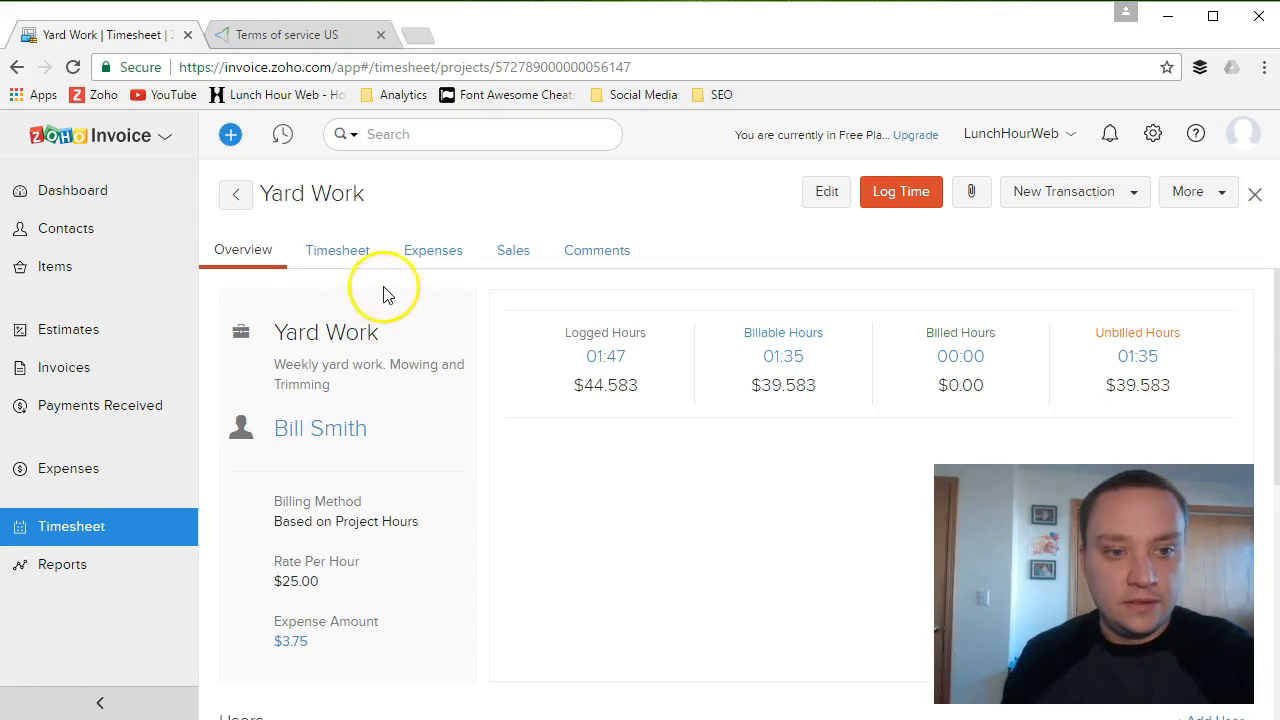
pyautogui.click(432, 252)
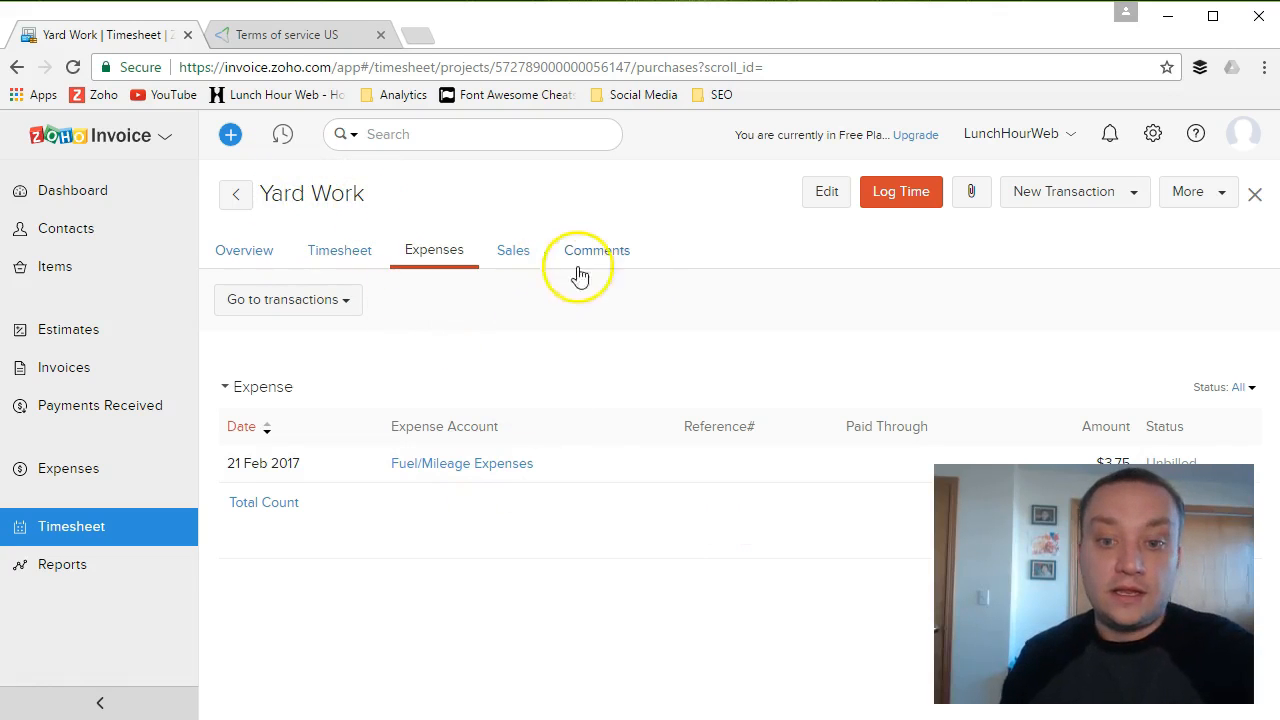
pyautogui.click(238, 253)
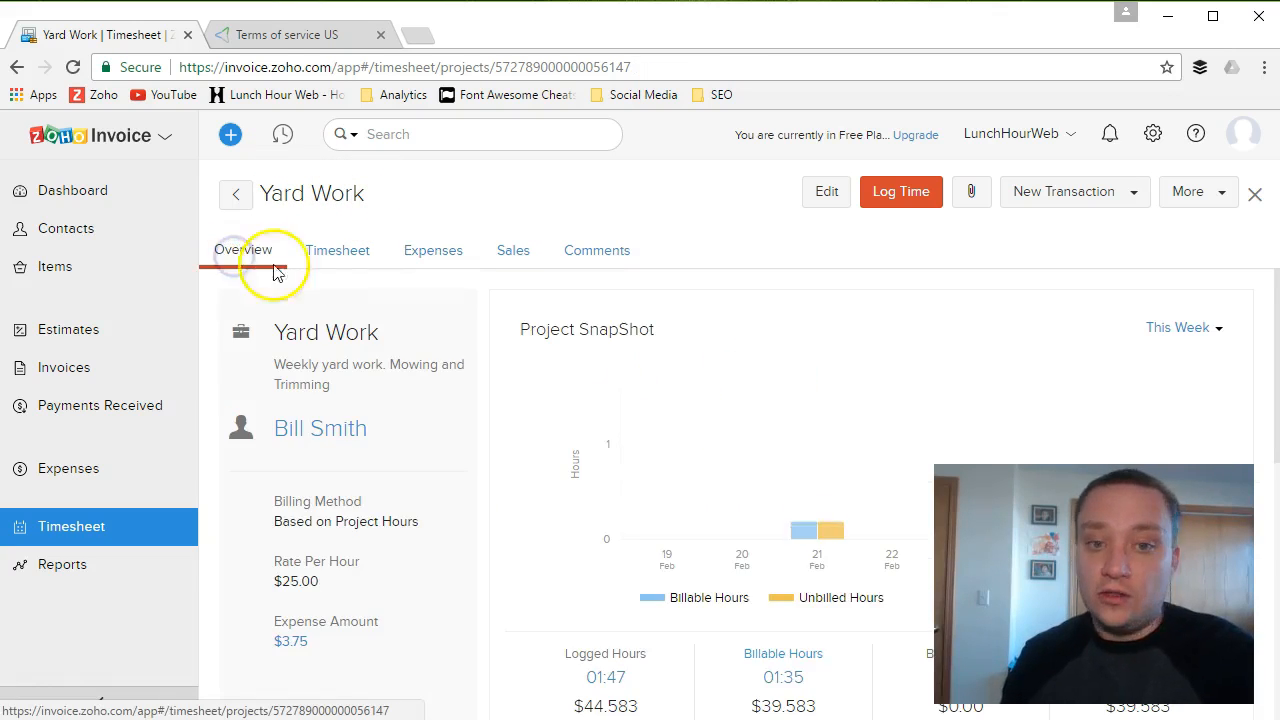
pyautogui.click(315, 252)
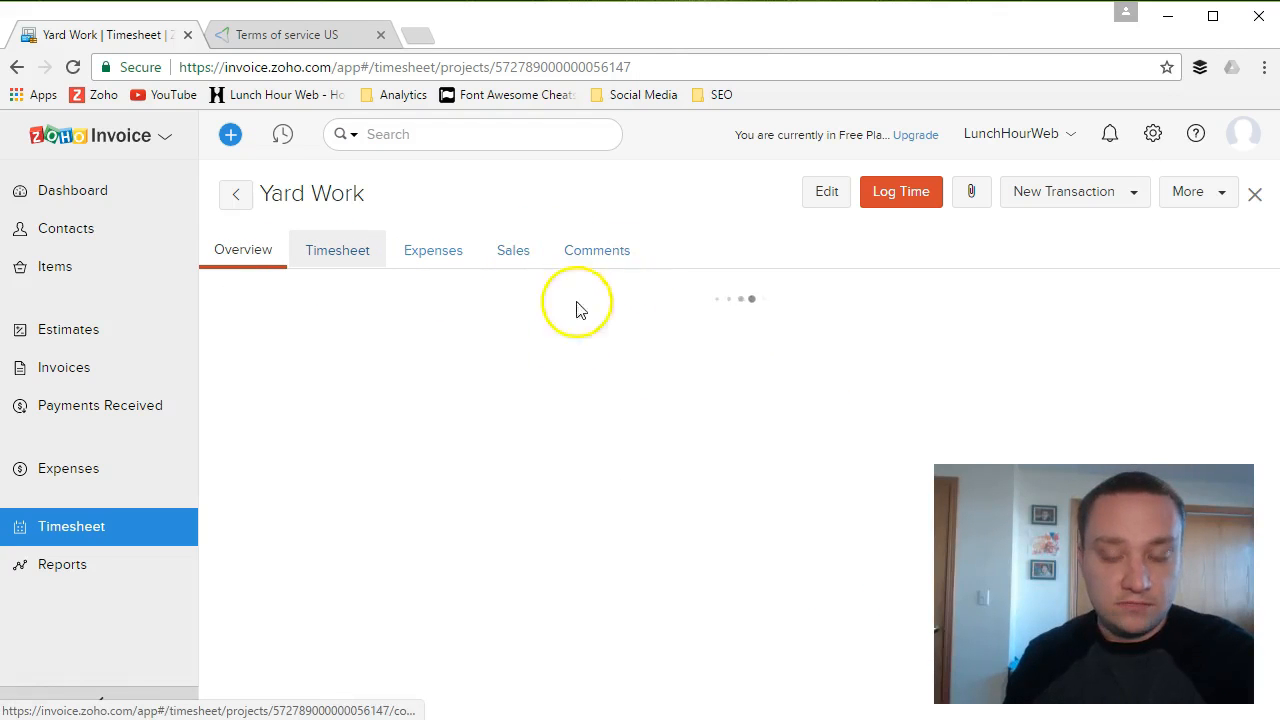
# - Start an invoice from the Yard Work project that shows all timesheet entries individually
pyautogui.click(1131, 202)
pyautogui.click(1061, 258)
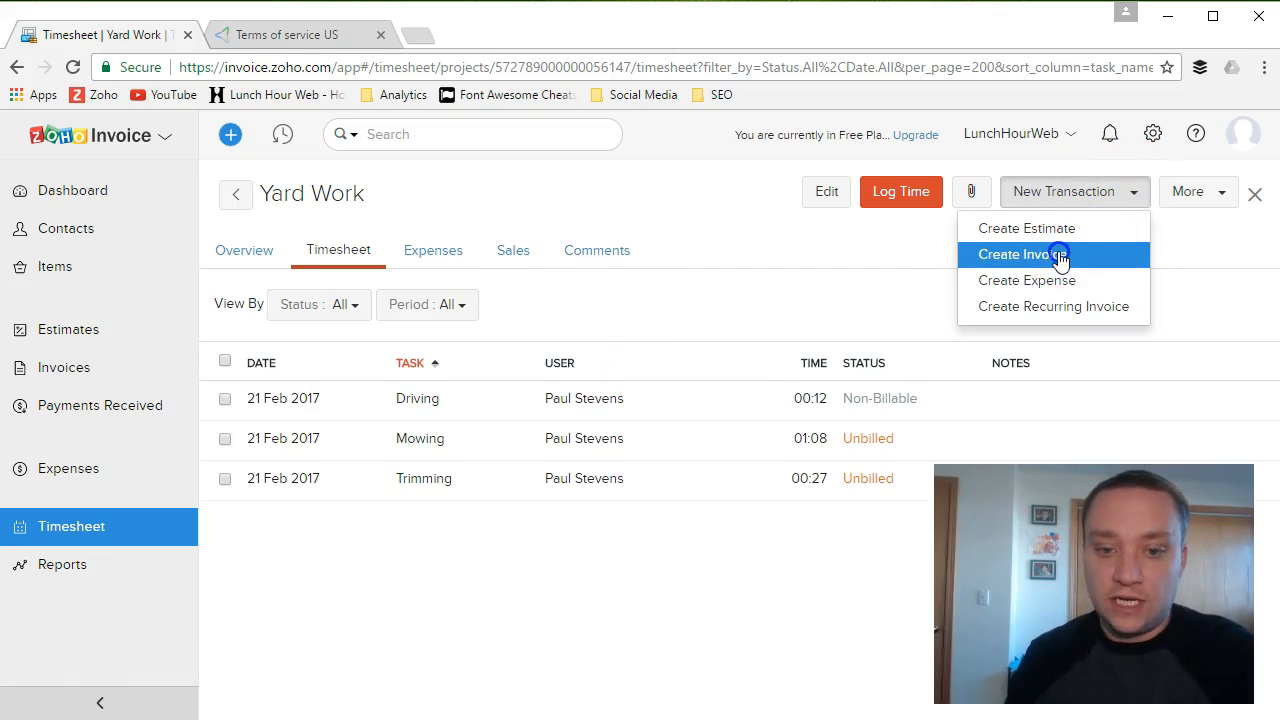
pyautogui.click(798, 318)
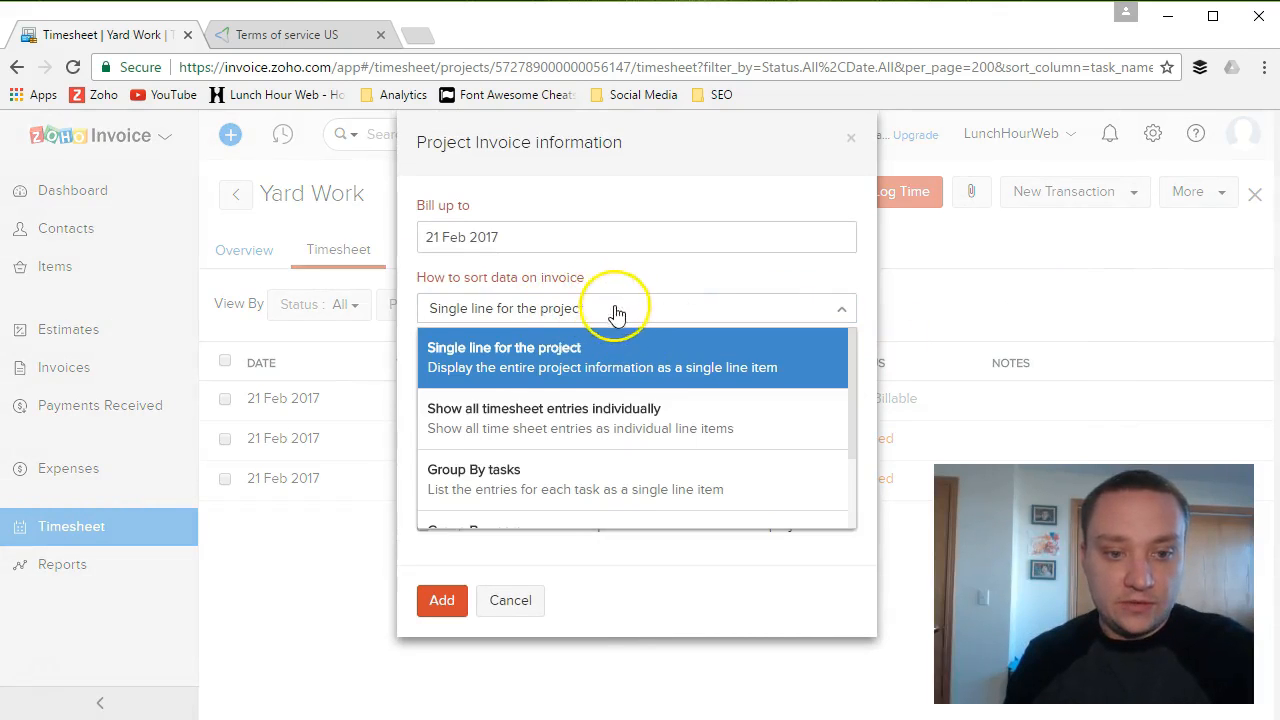
pyautogui.click(630, 418)
# - Show Task Name as the invoice's item name and Task Description as the item description
pyautogui.click(670, 404)
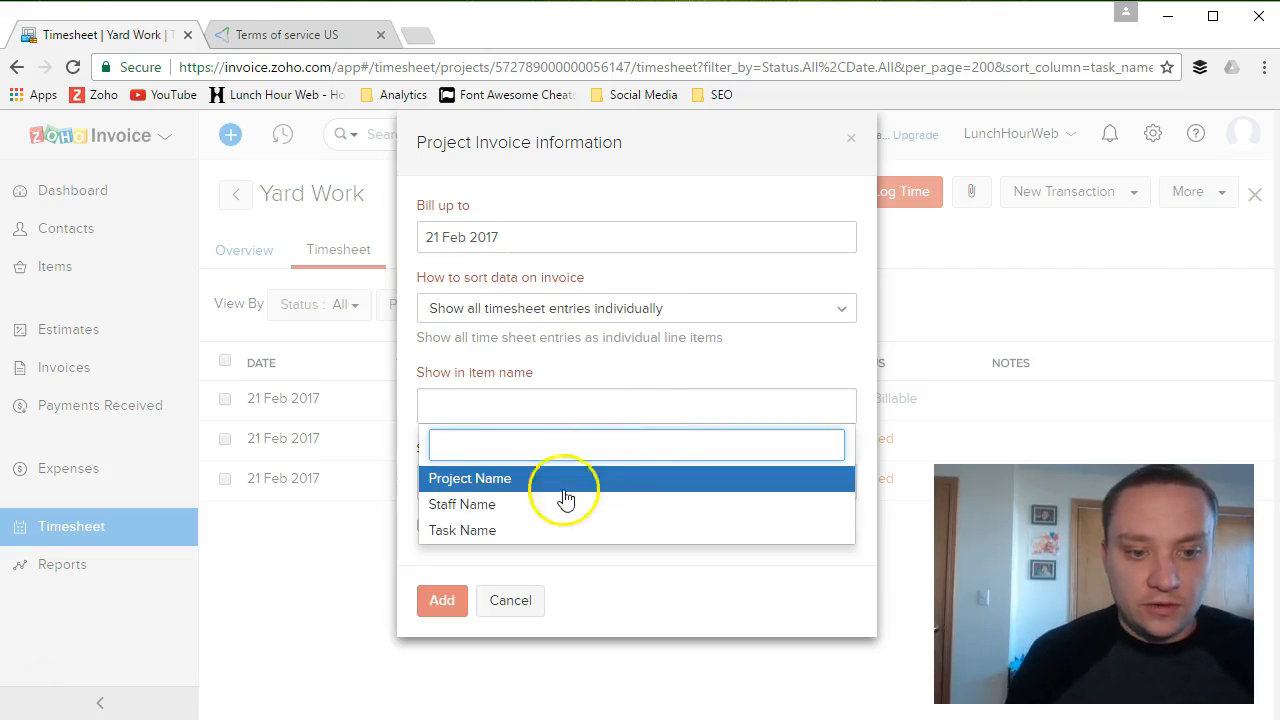
pyautogui.click(519, 536)
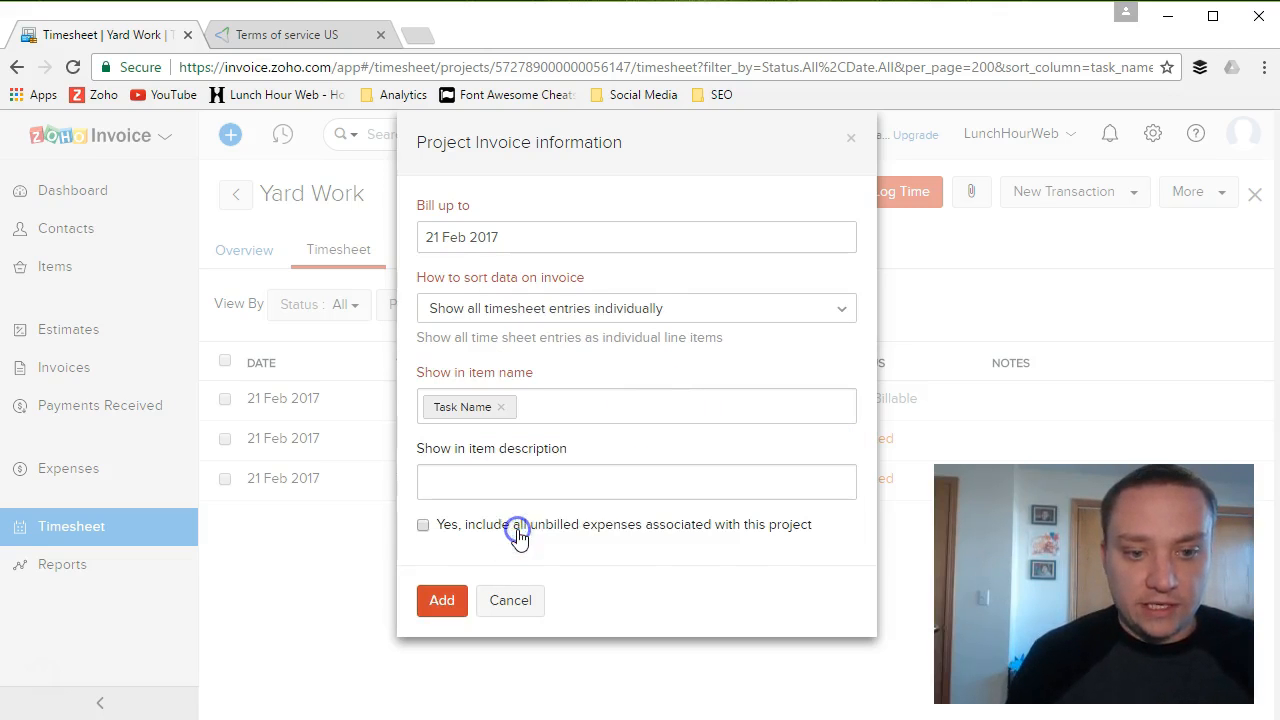
pyautogui.click(577, 490)
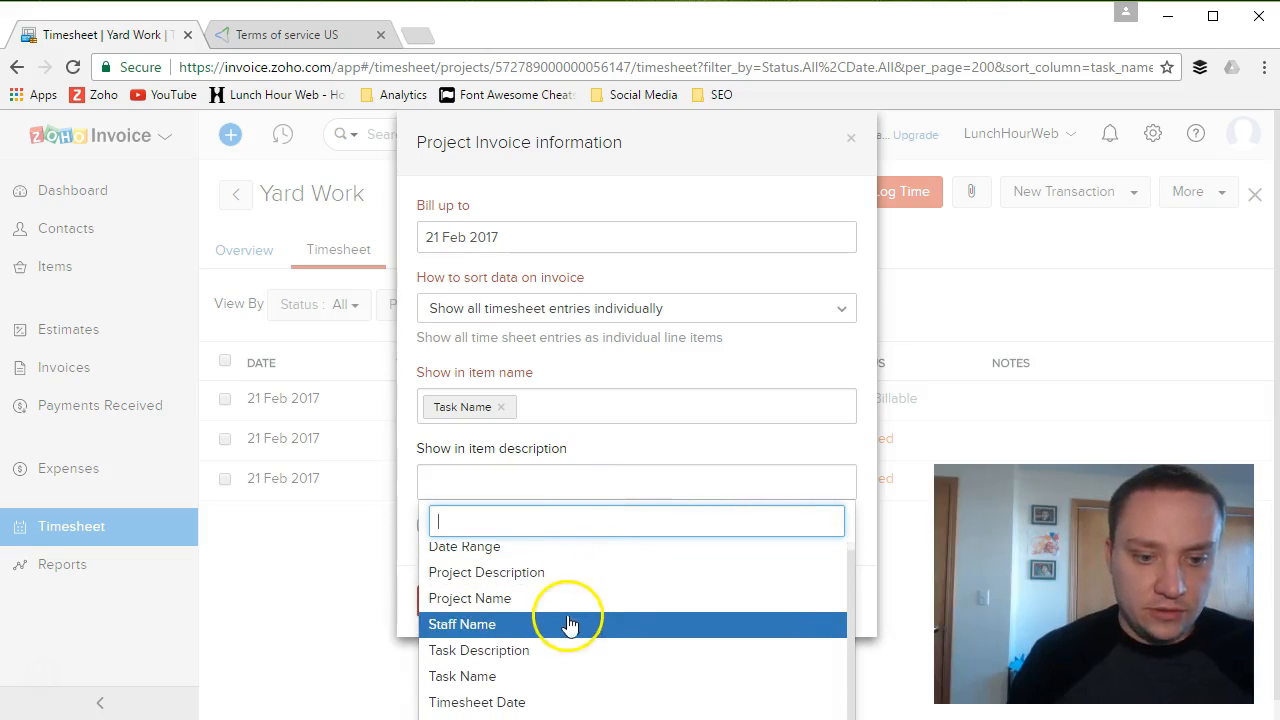
pyautogui.click(548, 658)
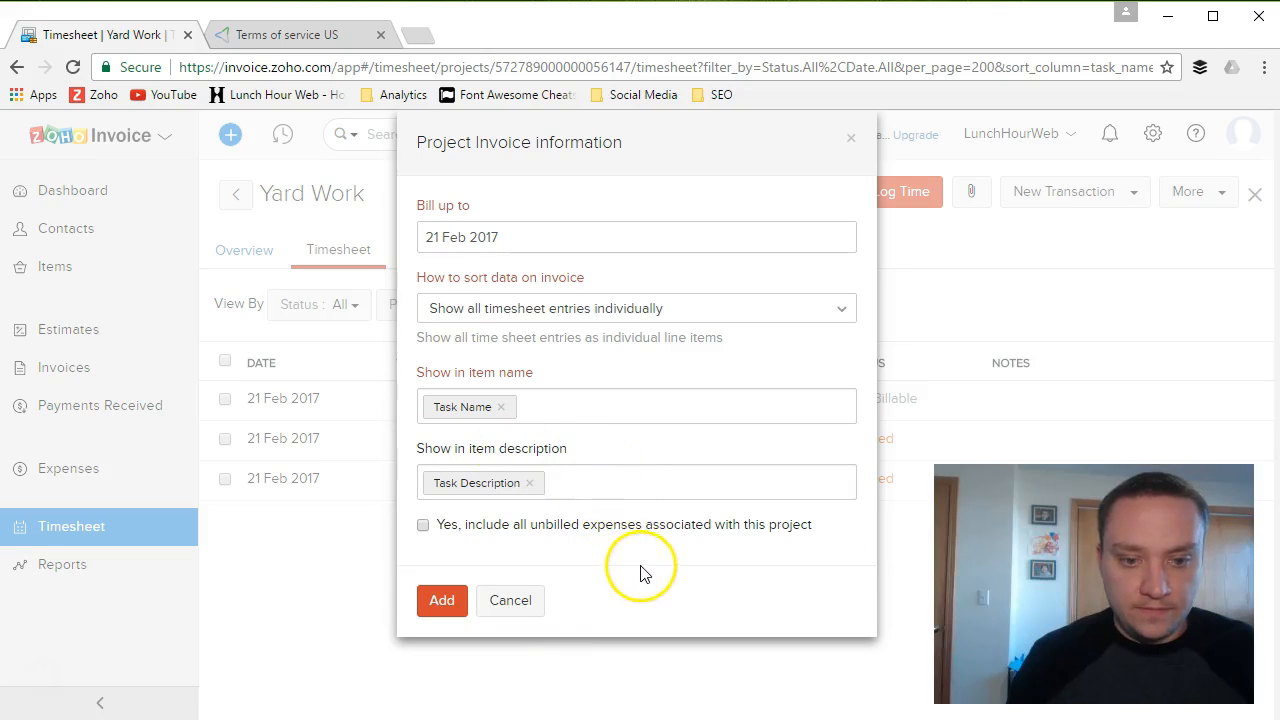
# - Include all unbilled expenses associated with the project and add the project information to a new invoice
pyautogui.moveTo(451, 526); pyautogui.dragTo(683, 526)
pyautogui.moveTo(807, 530); pyautogui.dragTo(812, 527)
pyautogui.click(422, 525)
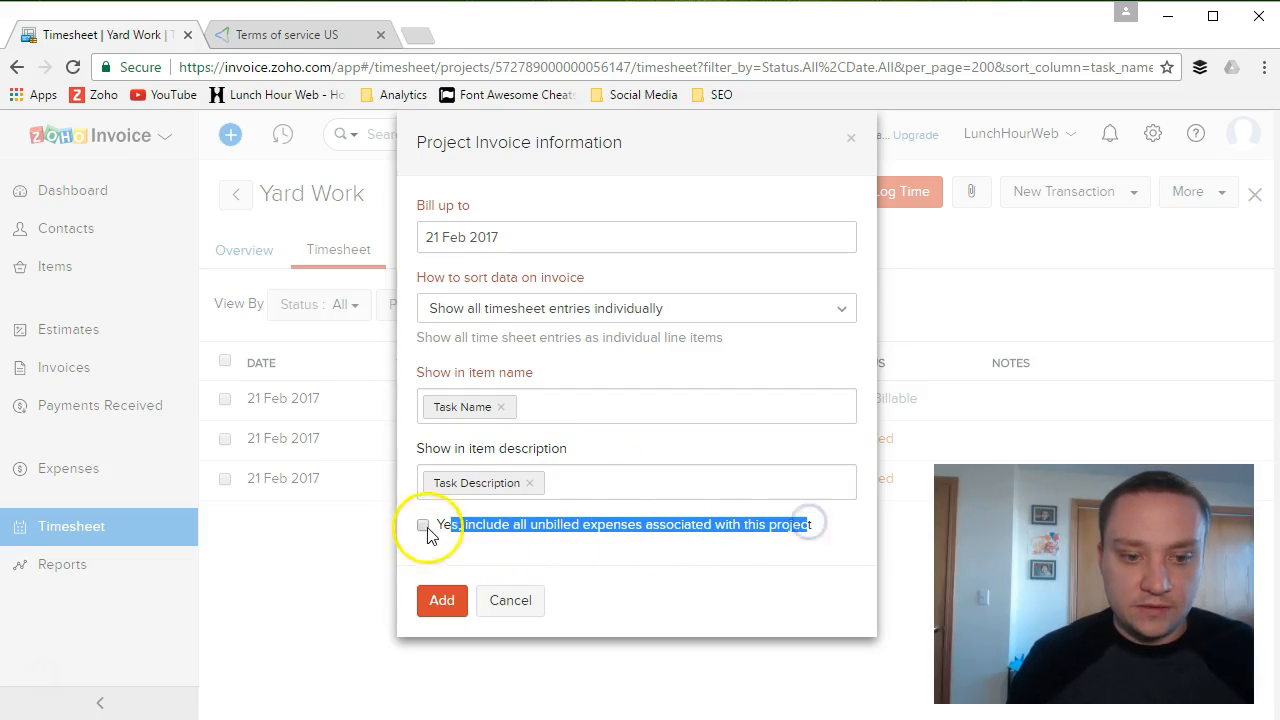
pyautogui.click(440, 527)
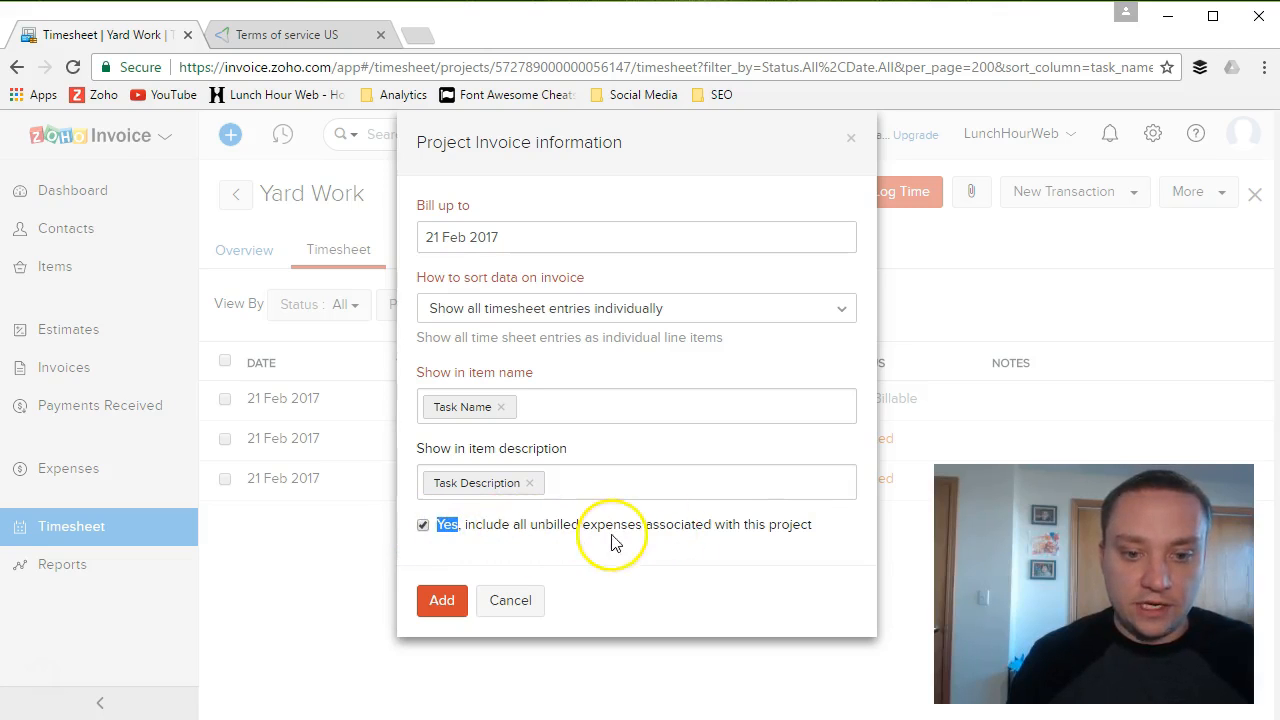
pyautogui.click(443, 601)
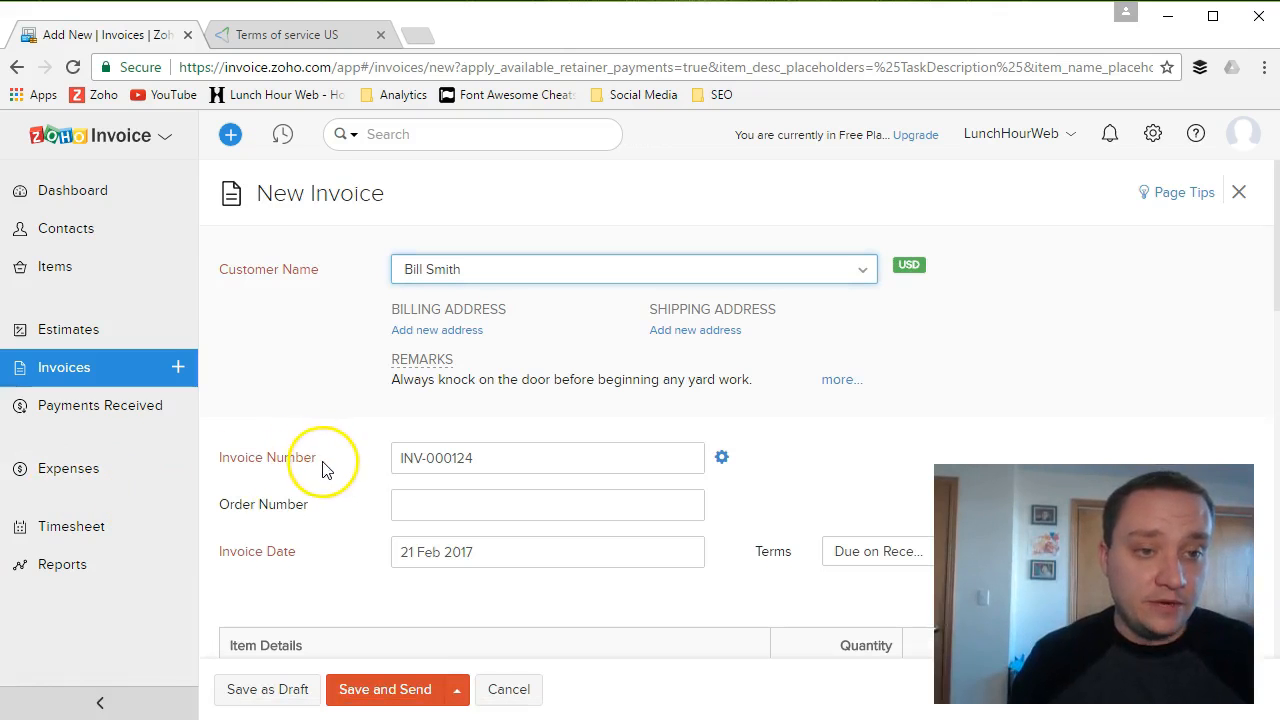
# - Check the new invoice's line items, totals and notes, and save it with the Save and Send option
pyautogui.scroll(-2, 271, 480)
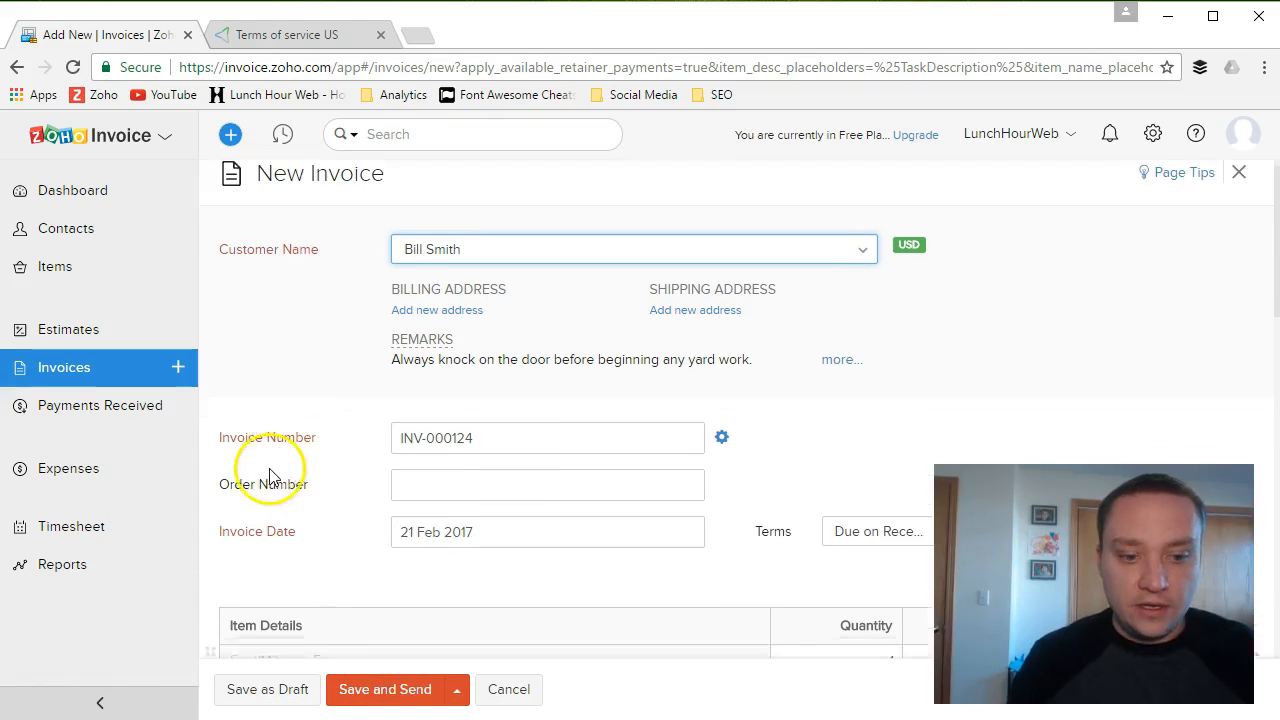
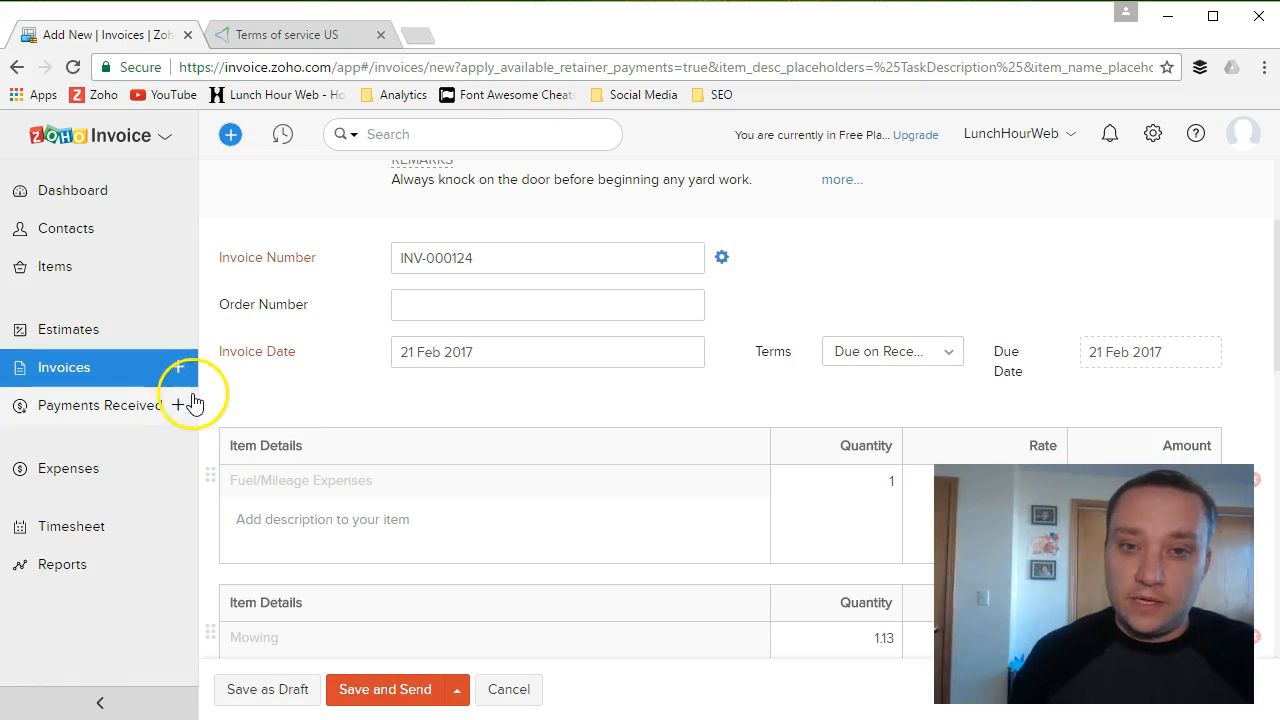
pyautogui.scroll(-1, 240, 380)
pyautogui.scroll(-5, 286, 400)
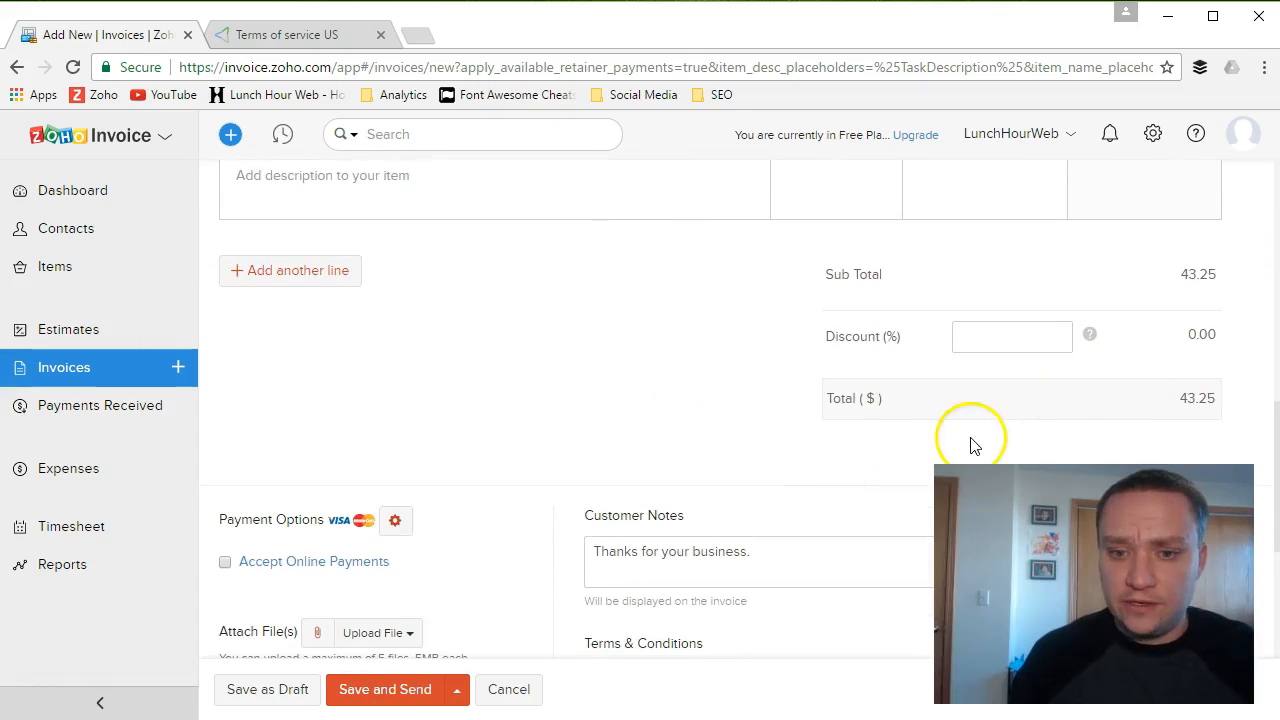
pyautogui.scroll(2, 1000, 430)
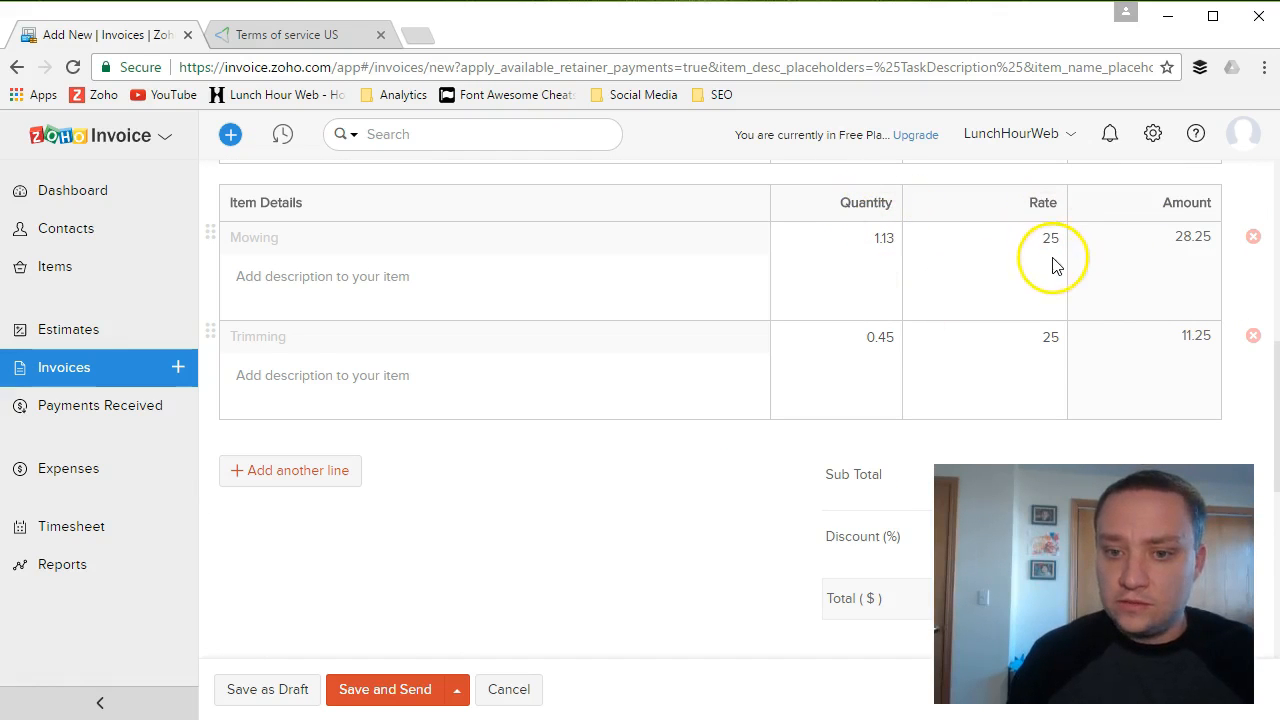
pyautogui.scroll(-3, 843, 437)
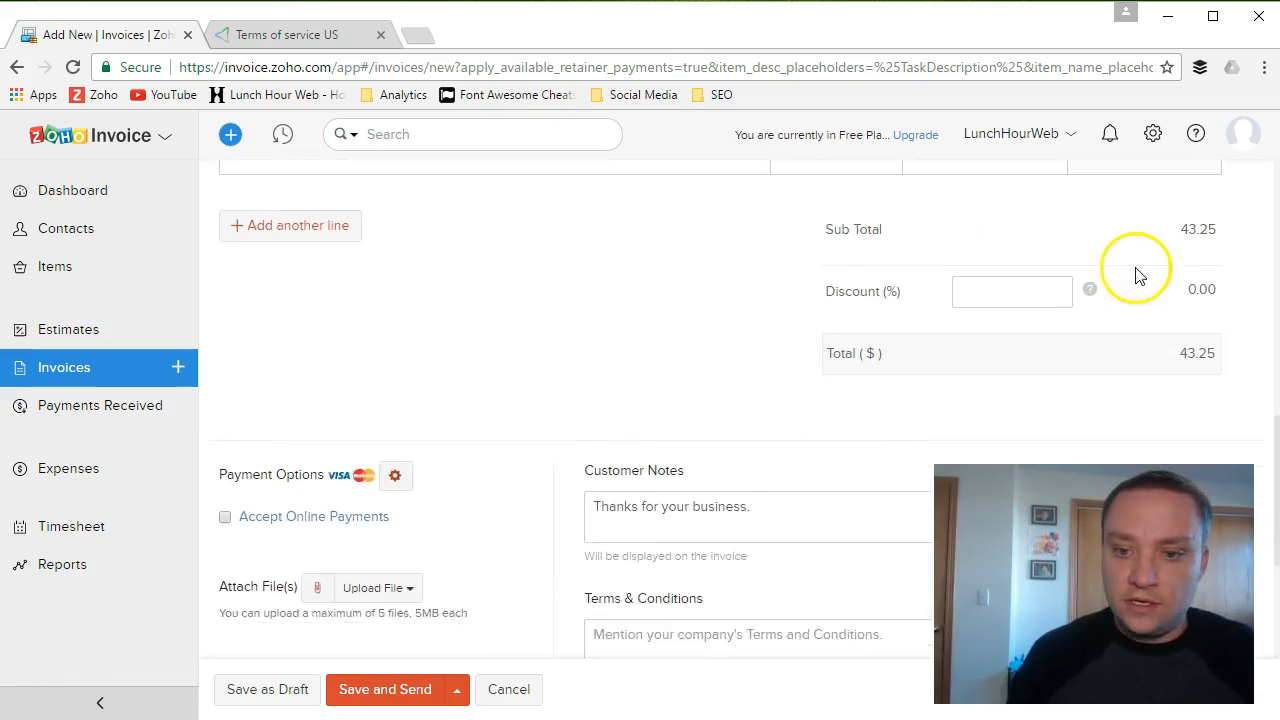
pyautogui.scroll(-2, 811, 309)
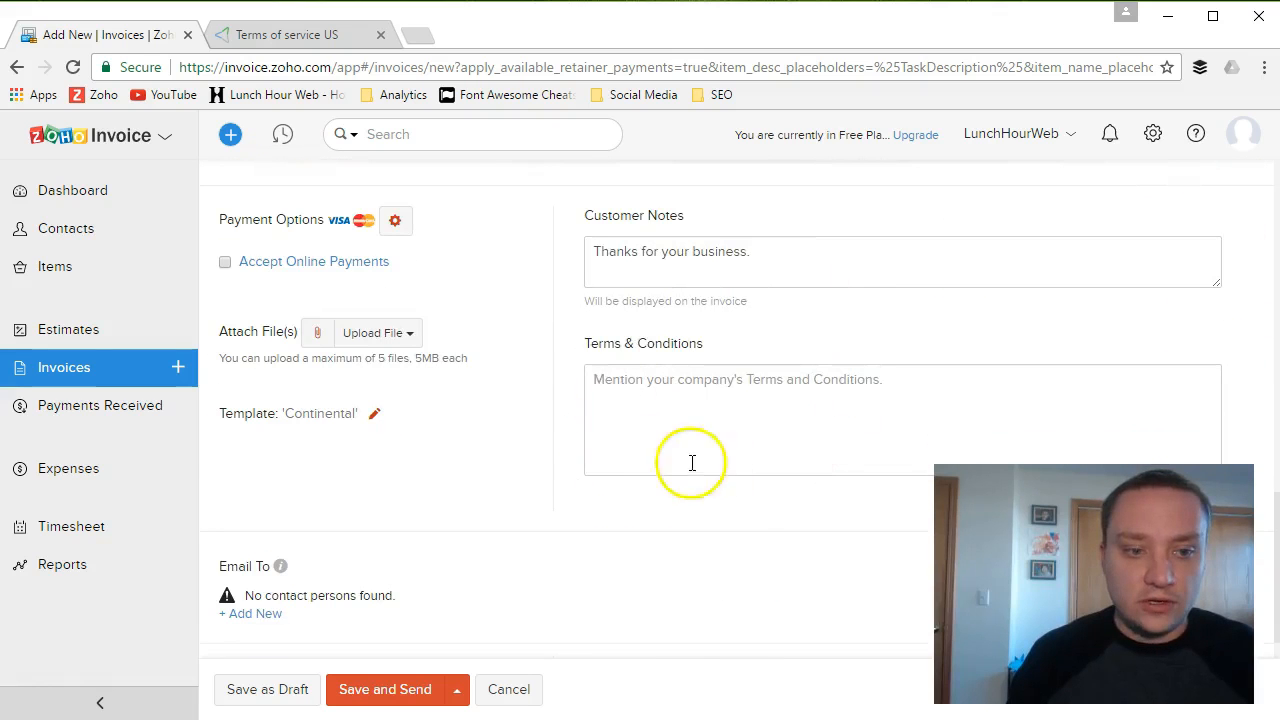
pyautogui.click(457, 690)
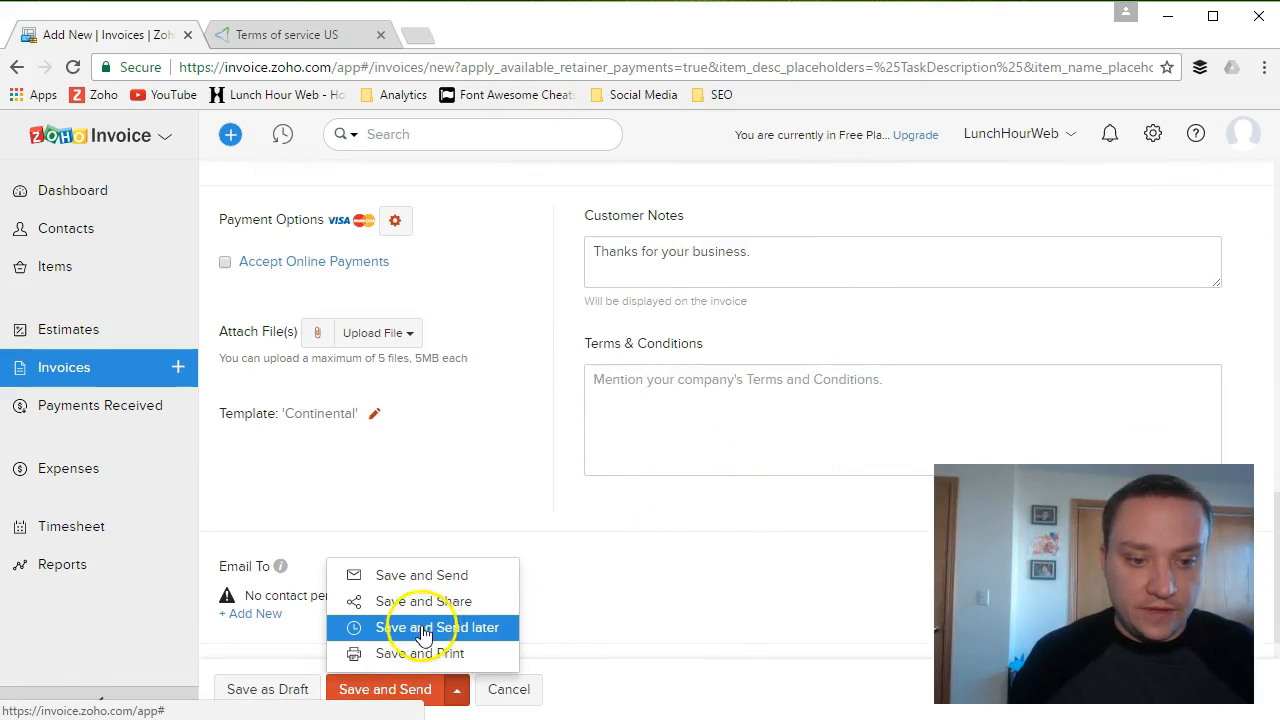
pyautogui.click(383, 577)
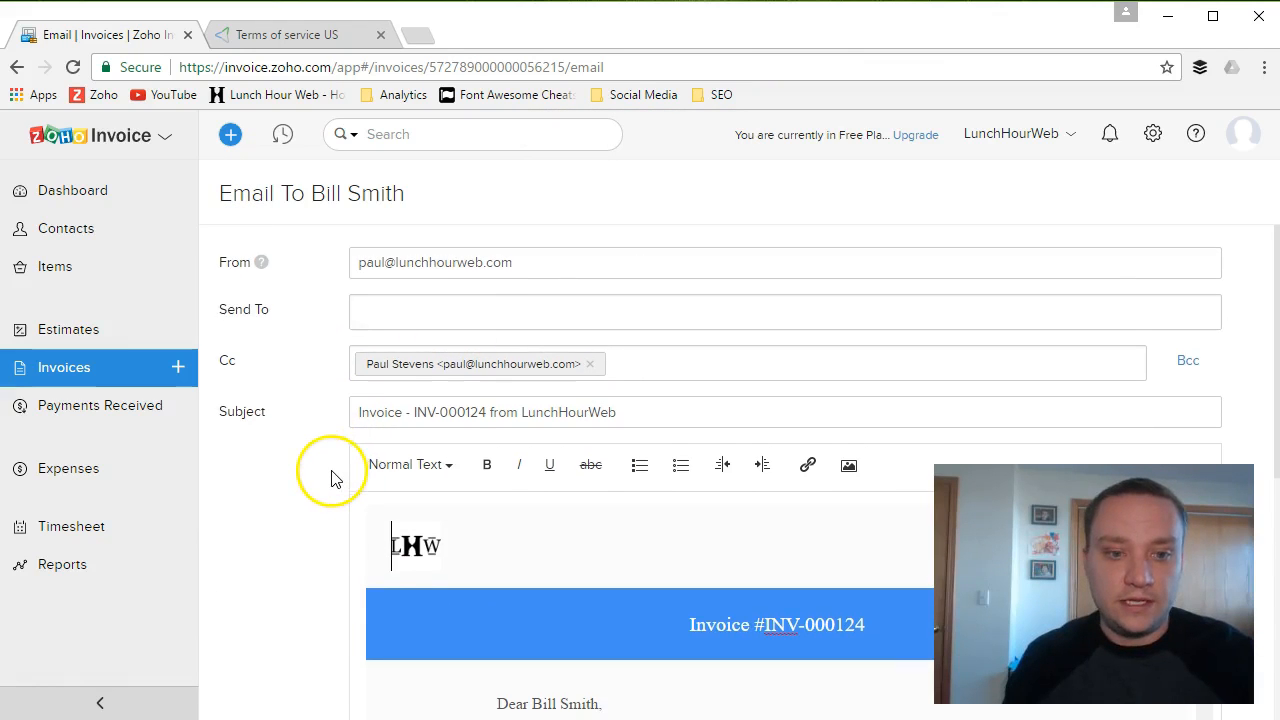
# - Review the invoice e-mail's message and attachments, and go to the list of all invoices without sending it
pyautogui.scroll(-3, 636, 408)
pyautogui.scroll(-4, 636, 408)
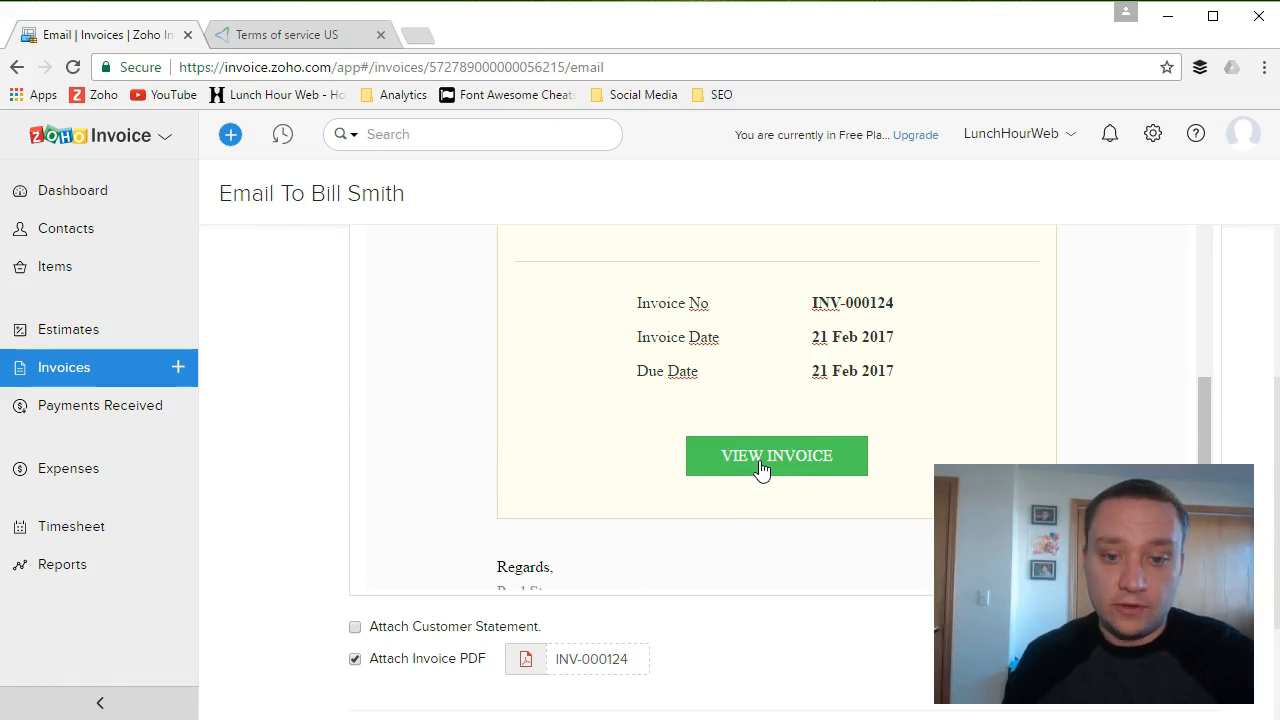
pyautogui.scroll(-2, 761, 465)
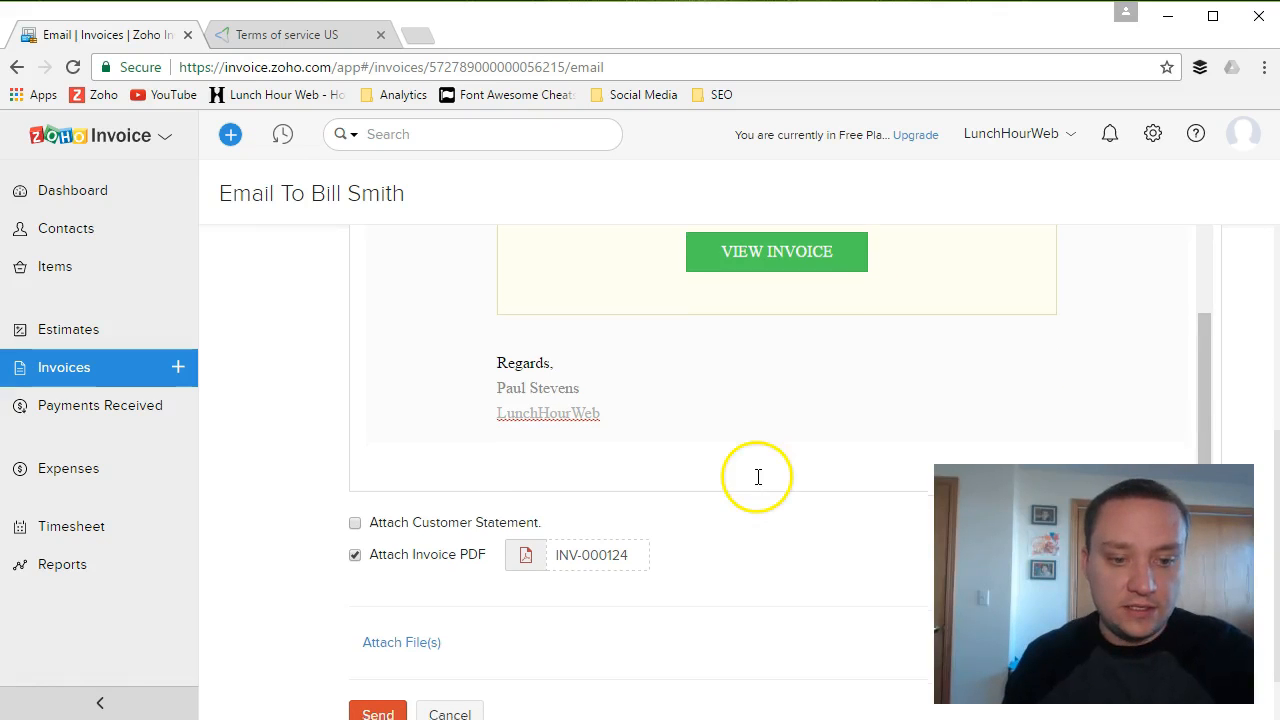
pyautogui.scroll(-1, 757, 480)
pyautogui.scroll(2, 257, 414)
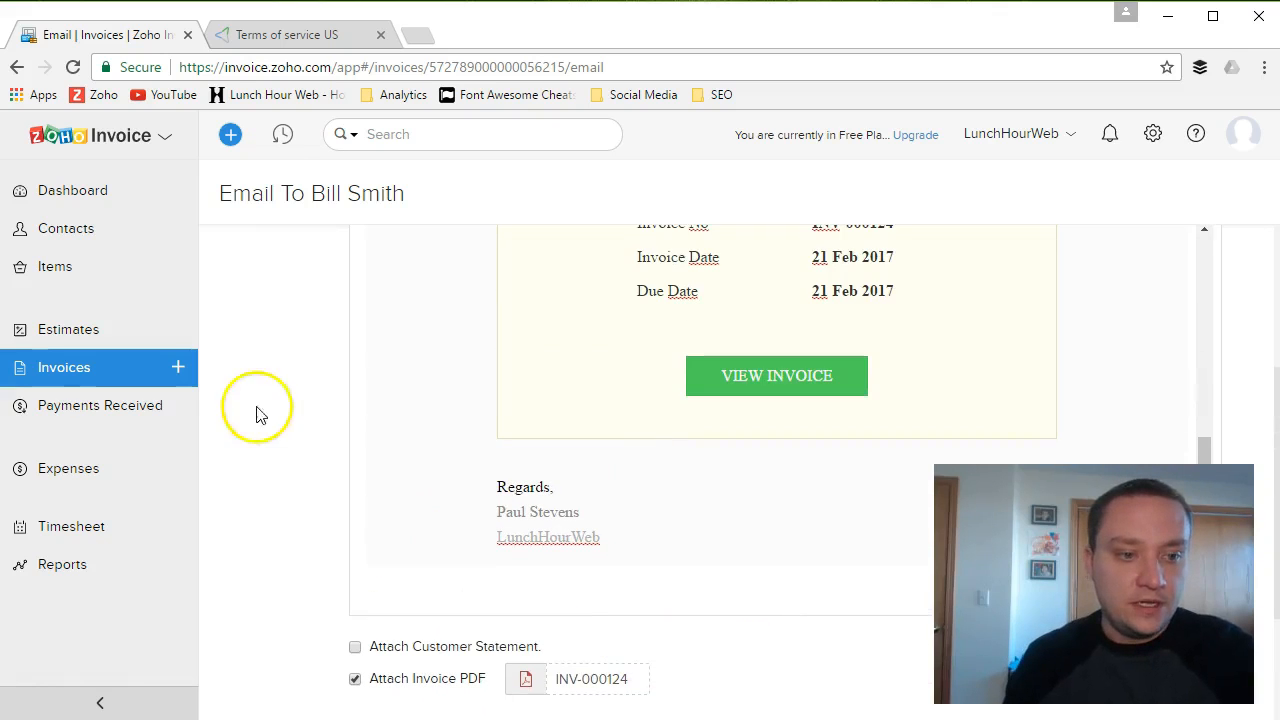
pyautogui.click(47, 375)
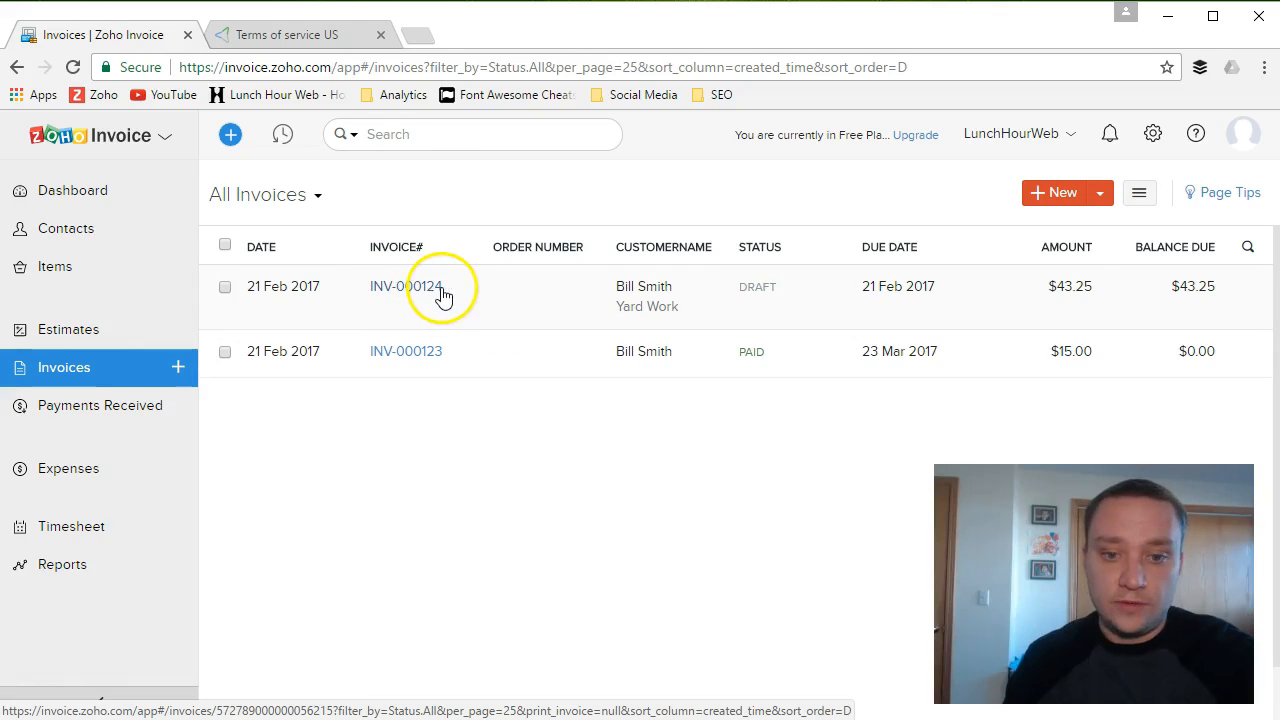
# - Open the draft invoice for the Yard Work project and mark it as sent
pyautogui.click(408, 292)
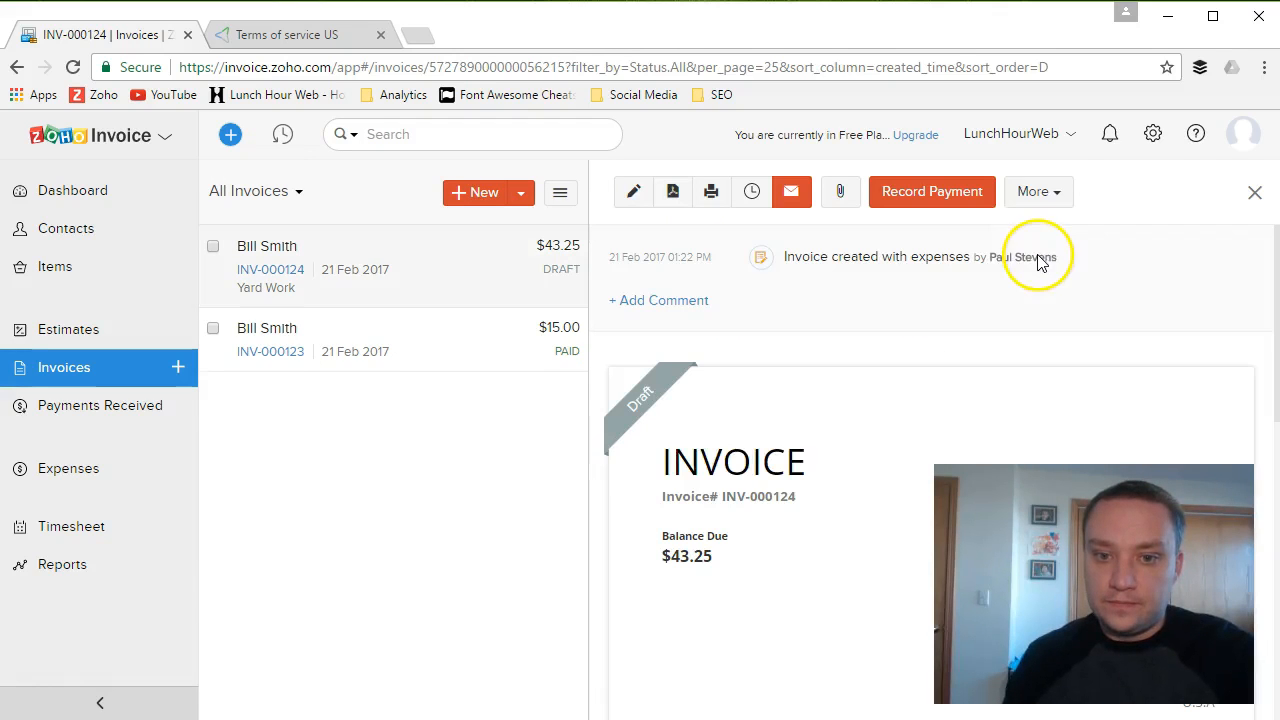
pyautogui.click(1055, 199)
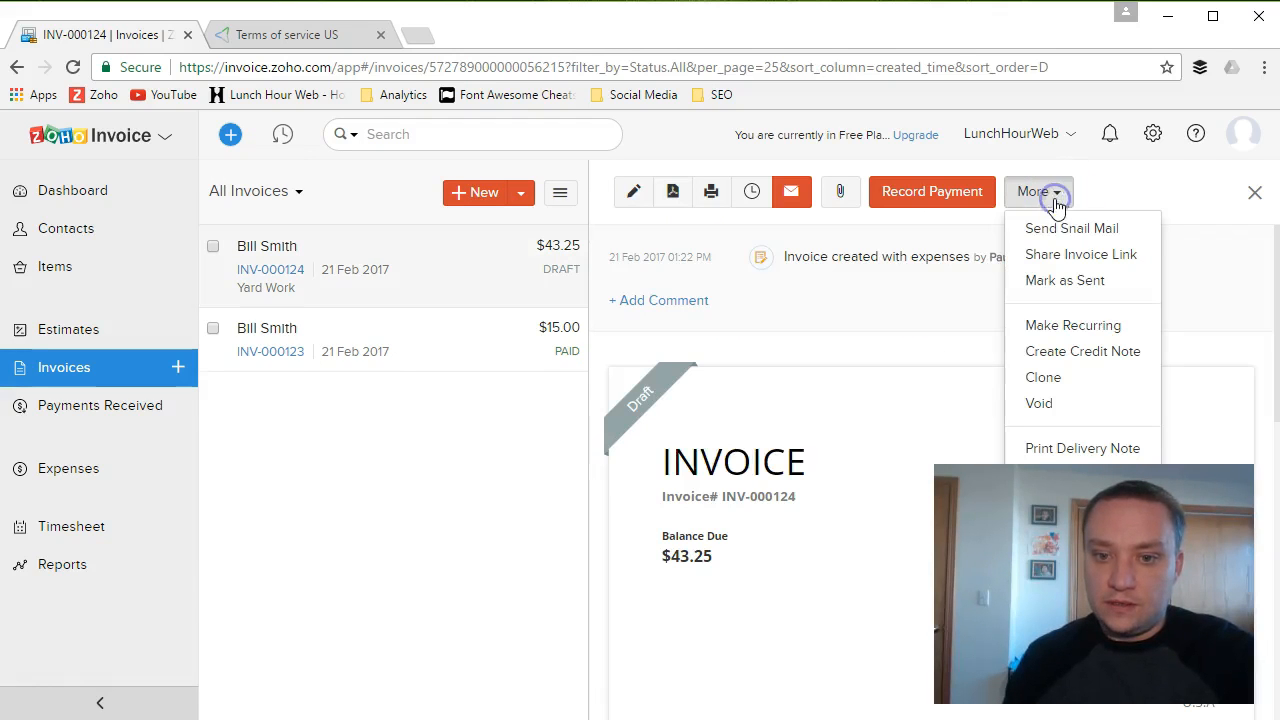
pyautogui.click(1081, 284)
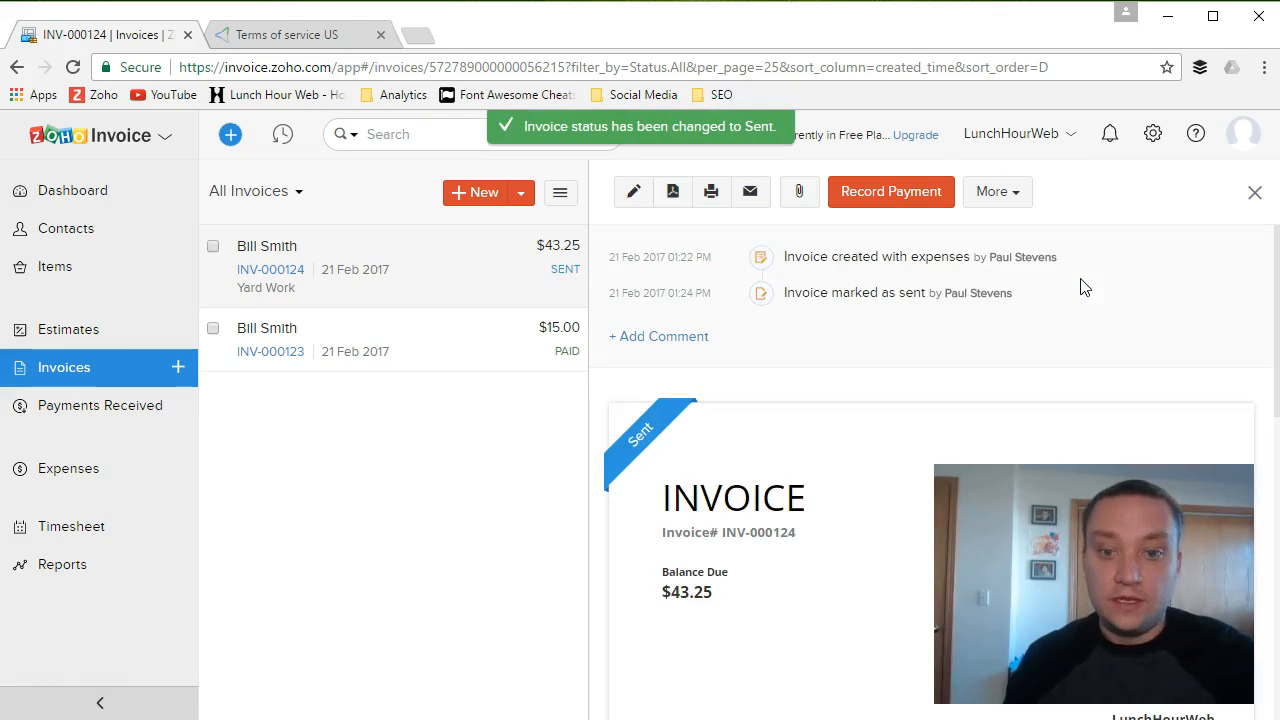
pyautogui.click(1068, 283)
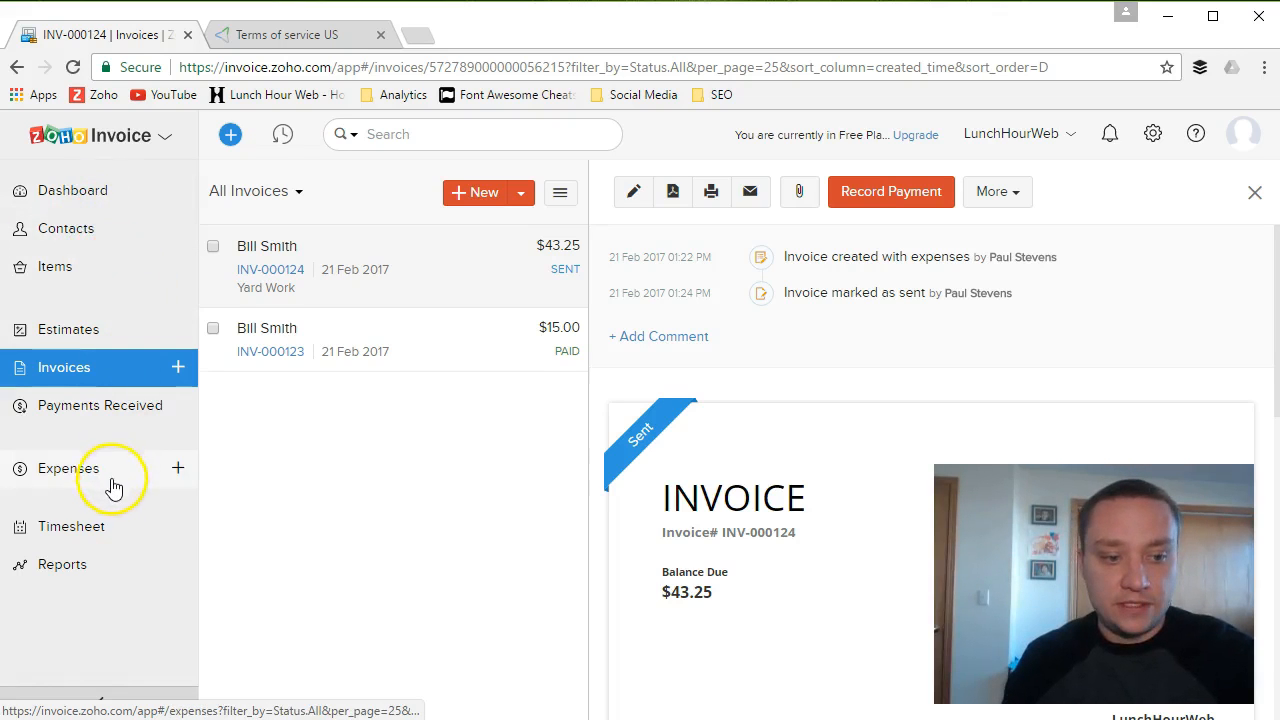
# - Look over the available reports, and review the organization profile's company details and primary contact e-mail settings
pyautogui.click(61, 575)
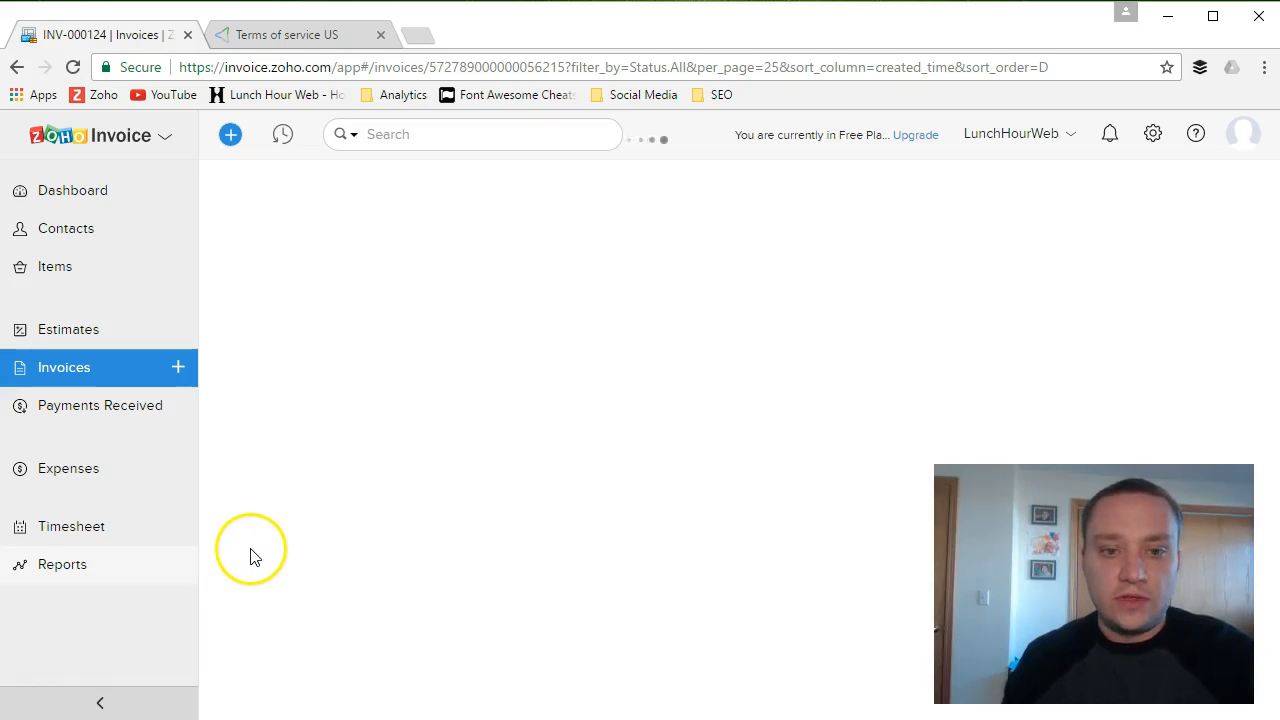
pyautogui.click(1155, 135)
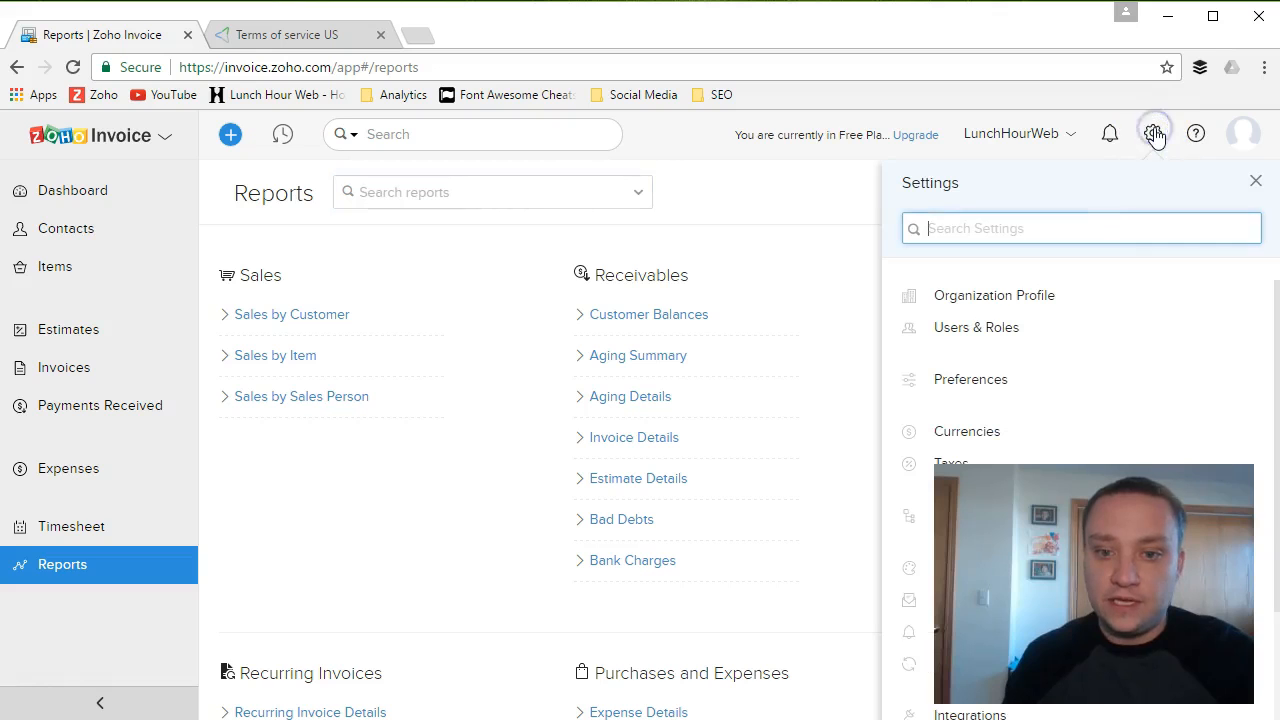
pyautogui.click(1015, 294)
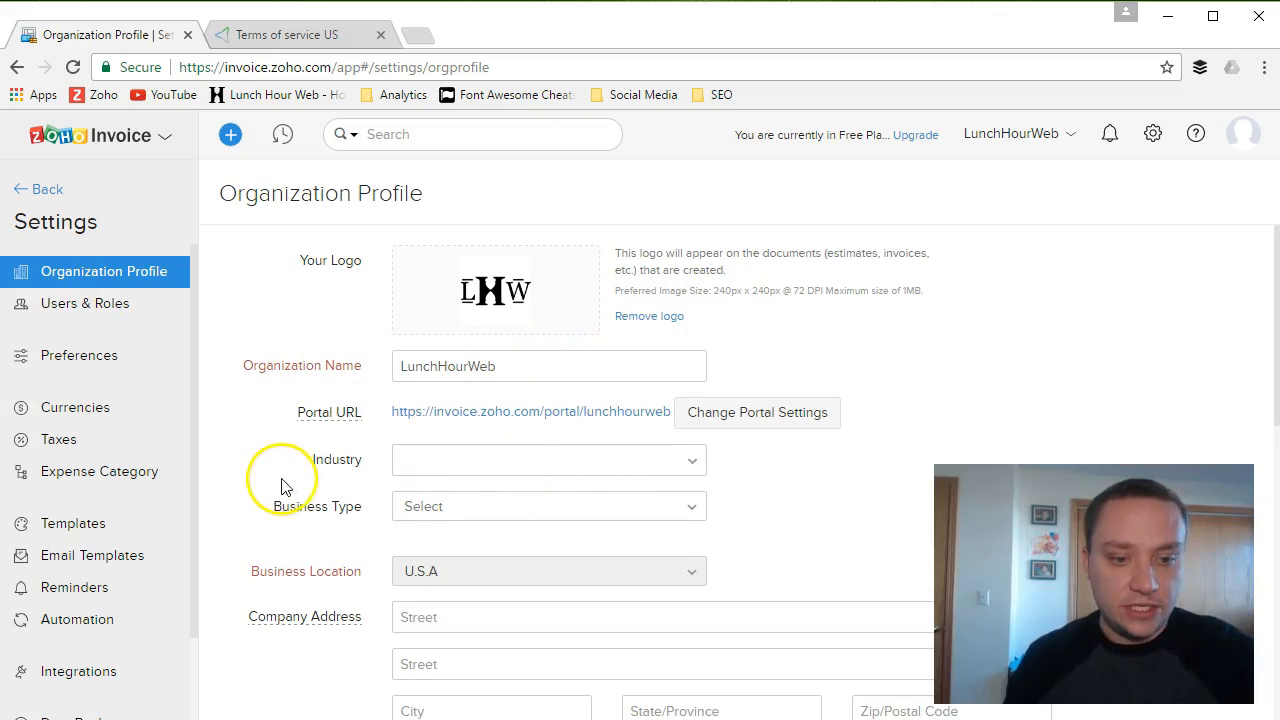
pyautogui.scroll(-2, 281, 487)
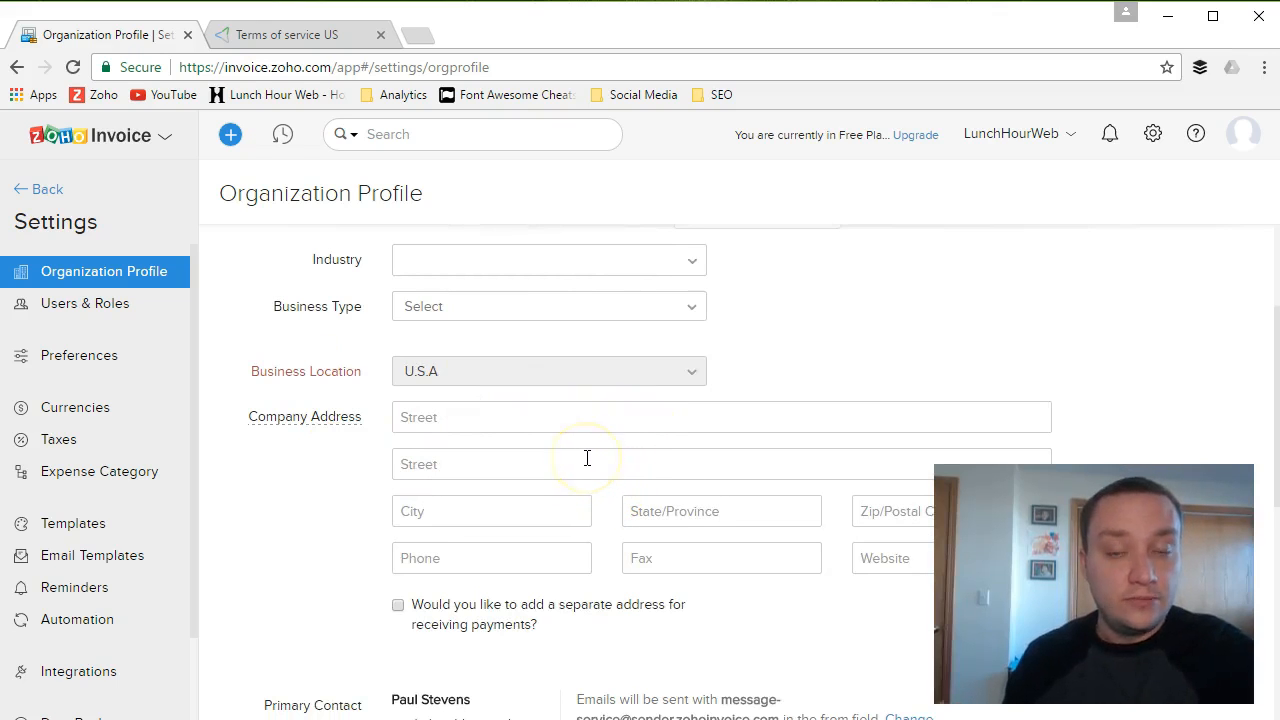
pyautogui.scroll(-3, 575, 480)
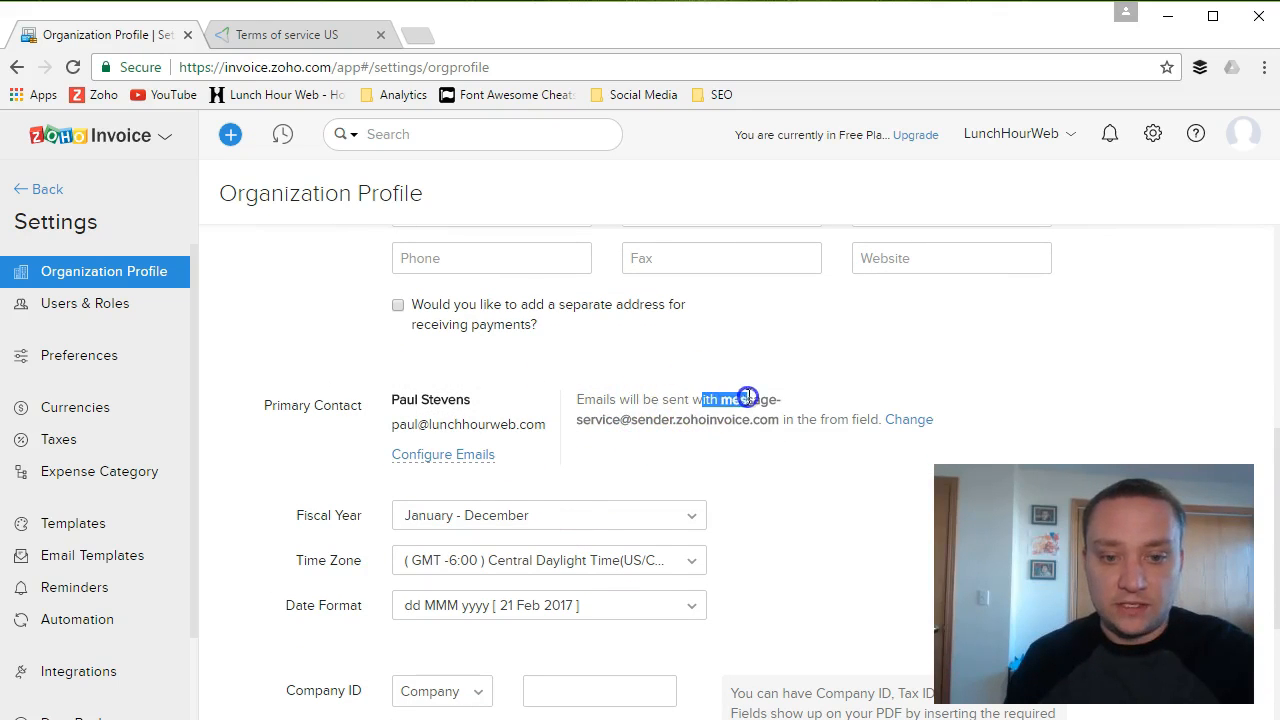
pyautogui.moveTo(763, 401); pyautogui.dragTo(760, 419)
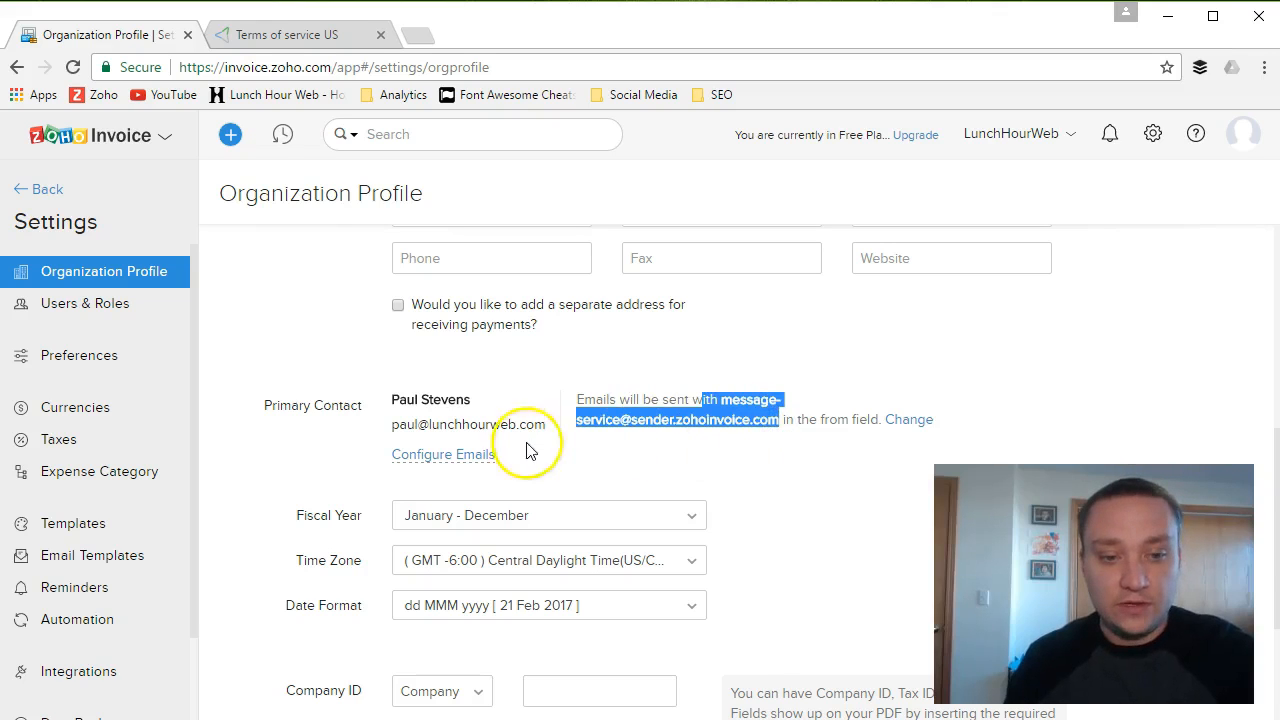
pyautogui.moveTo(405, 424); pyautogui.dragTo(527, 425)
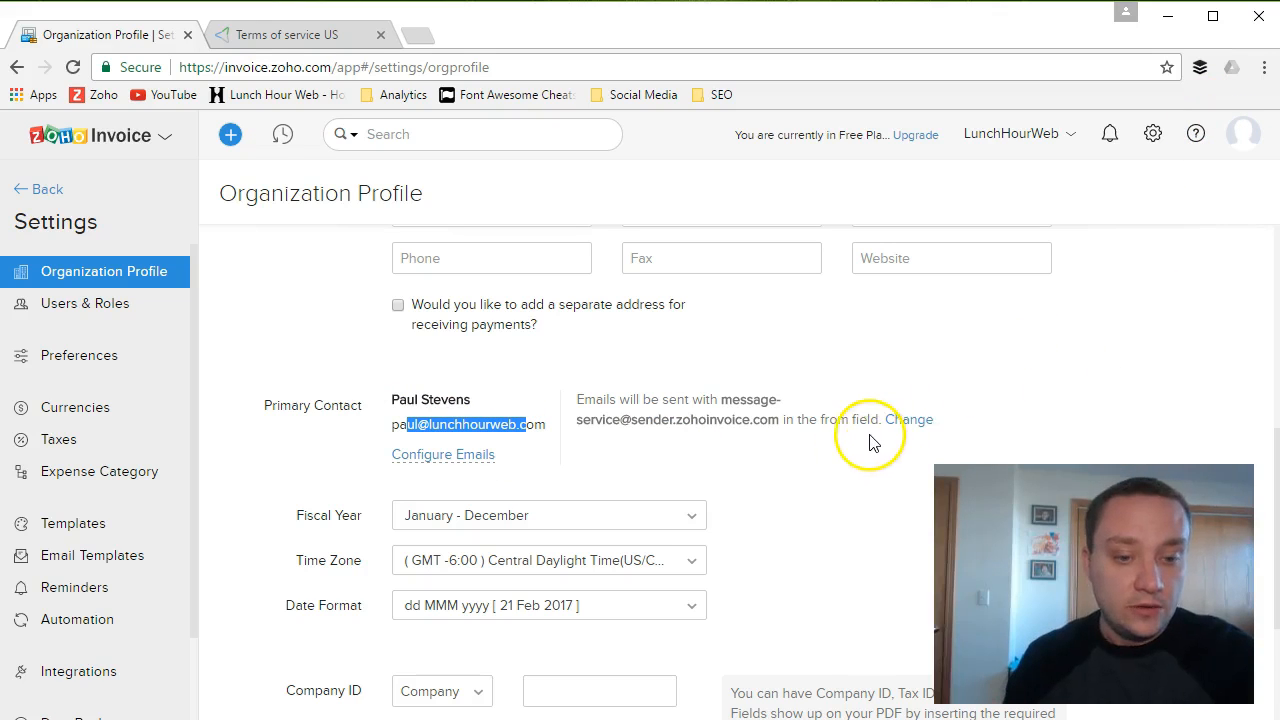
# - Set the organization's date format to MM/dd/yyyy with a slash separator and save the profile
pyautogui.scroll(-2, 869, 441)
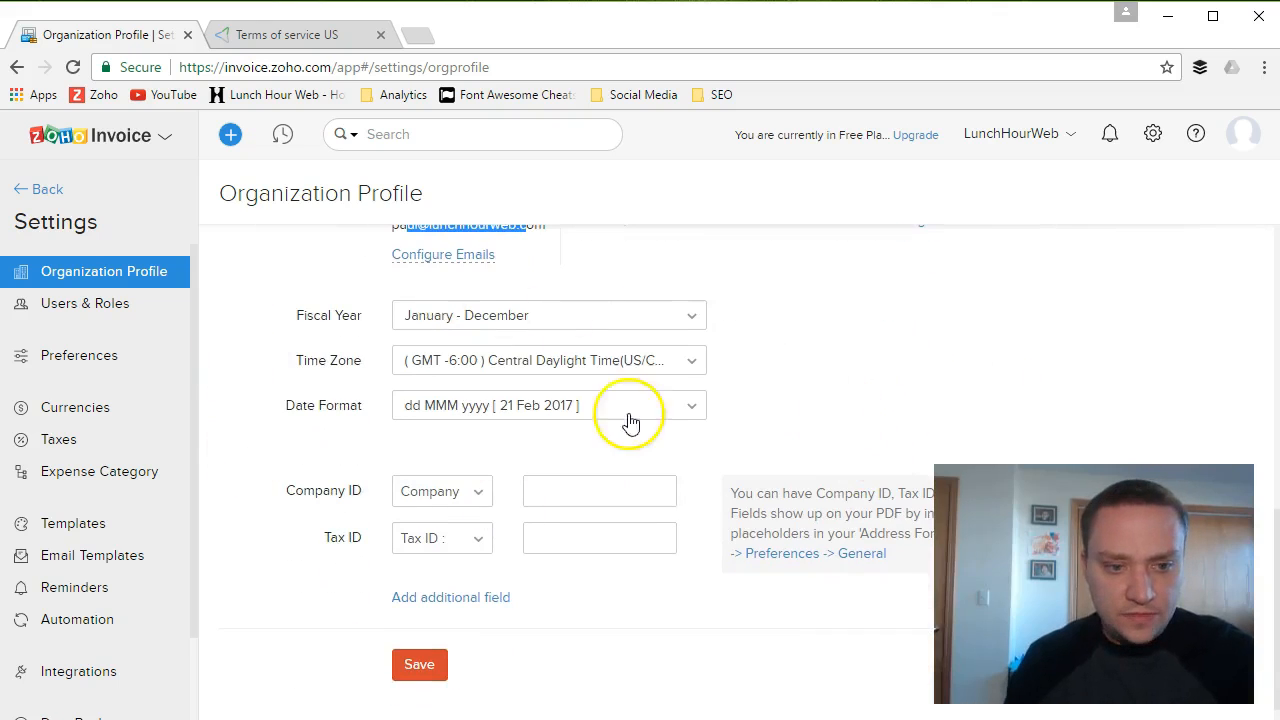
pyautogui.click(693, 408)
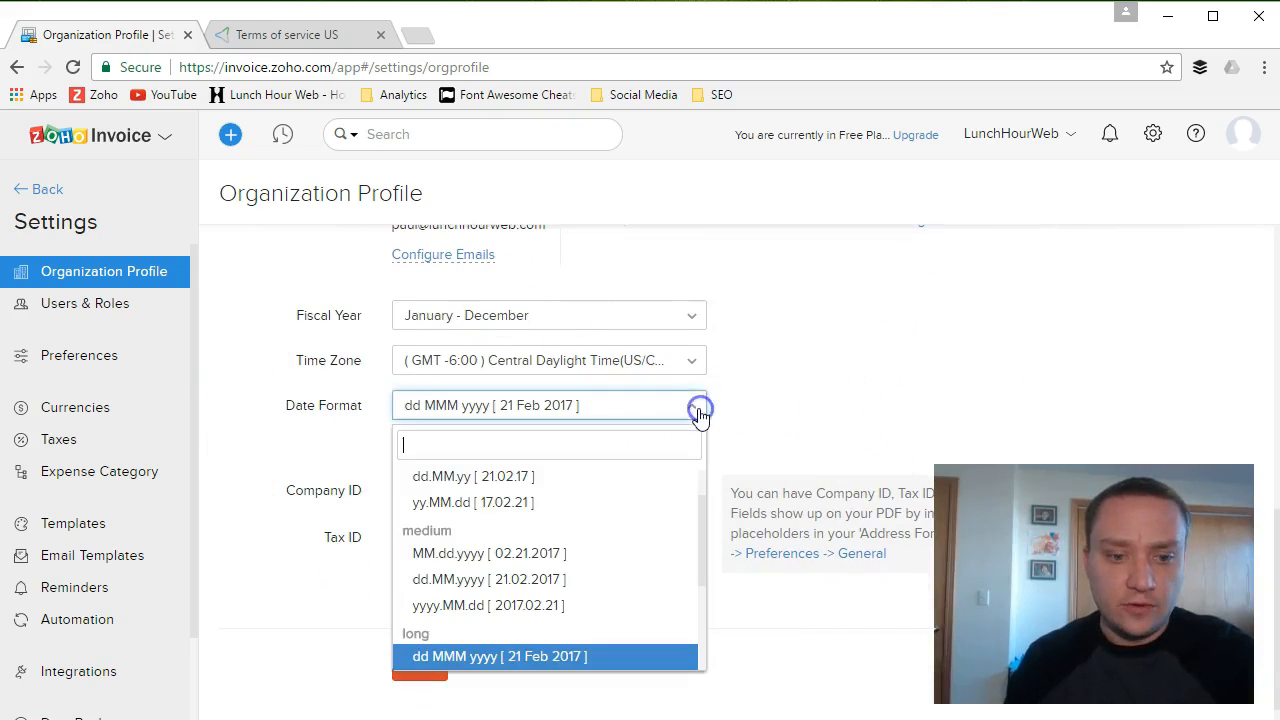
pyautogui.scroll(1, 560, 520)
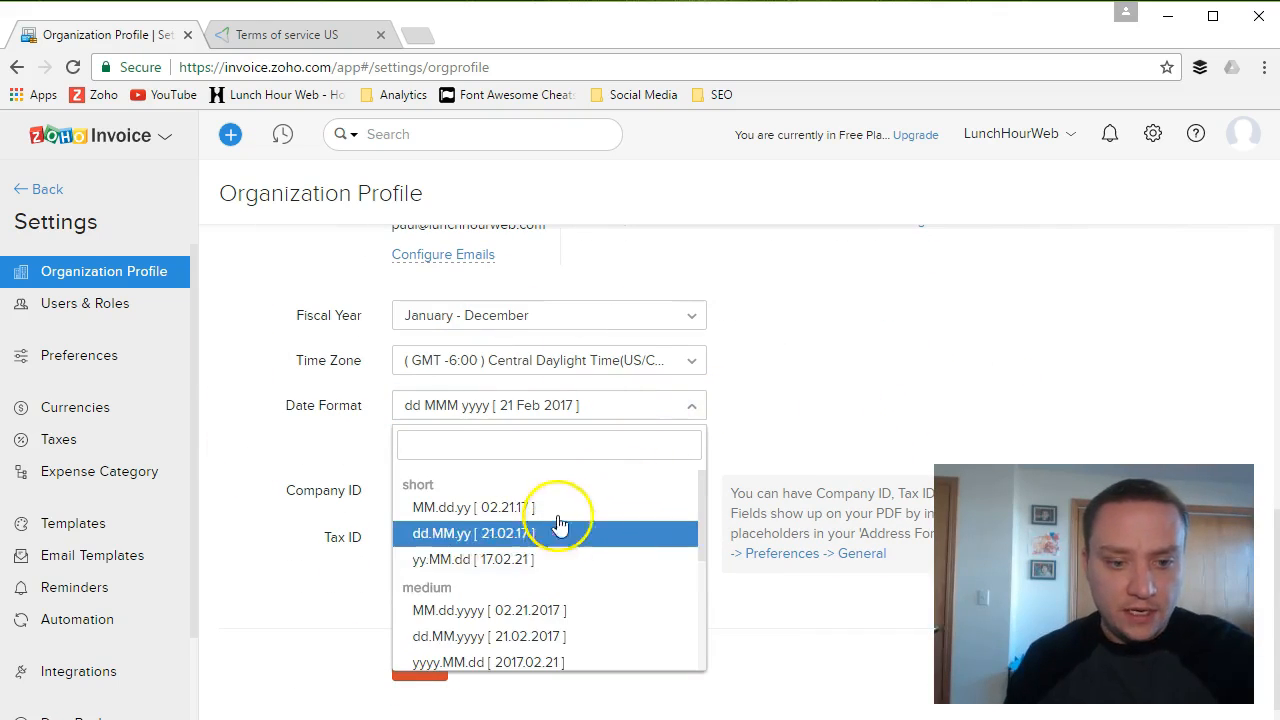
pyautogui.click(538, 612)
pyautogui.click(776, 405)
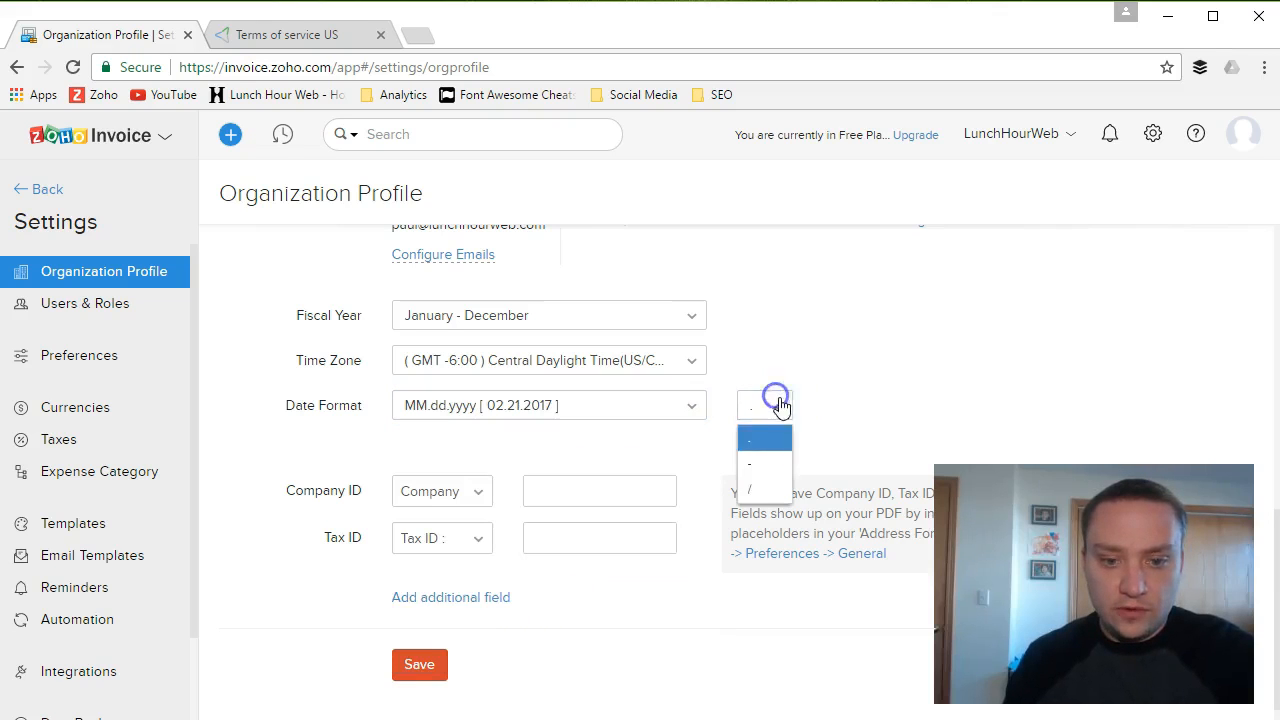
pyautogui.click(757, 492)
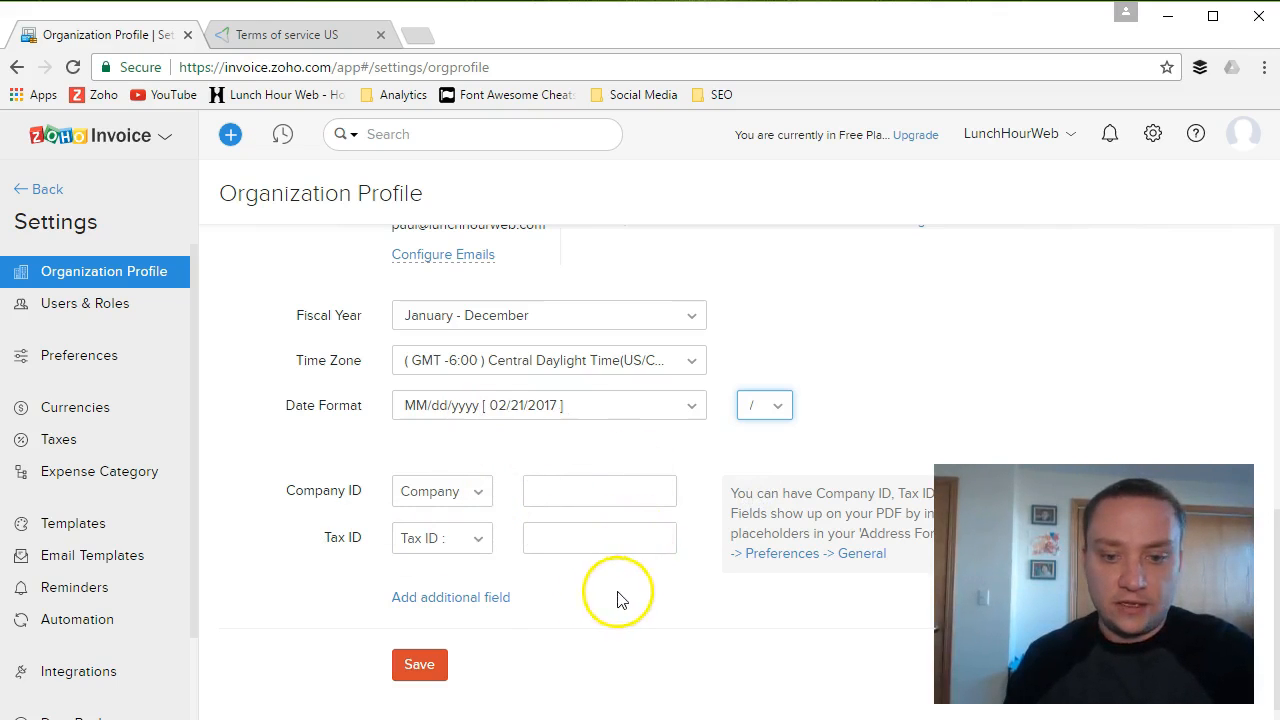
pyautogui.click(435, 680)
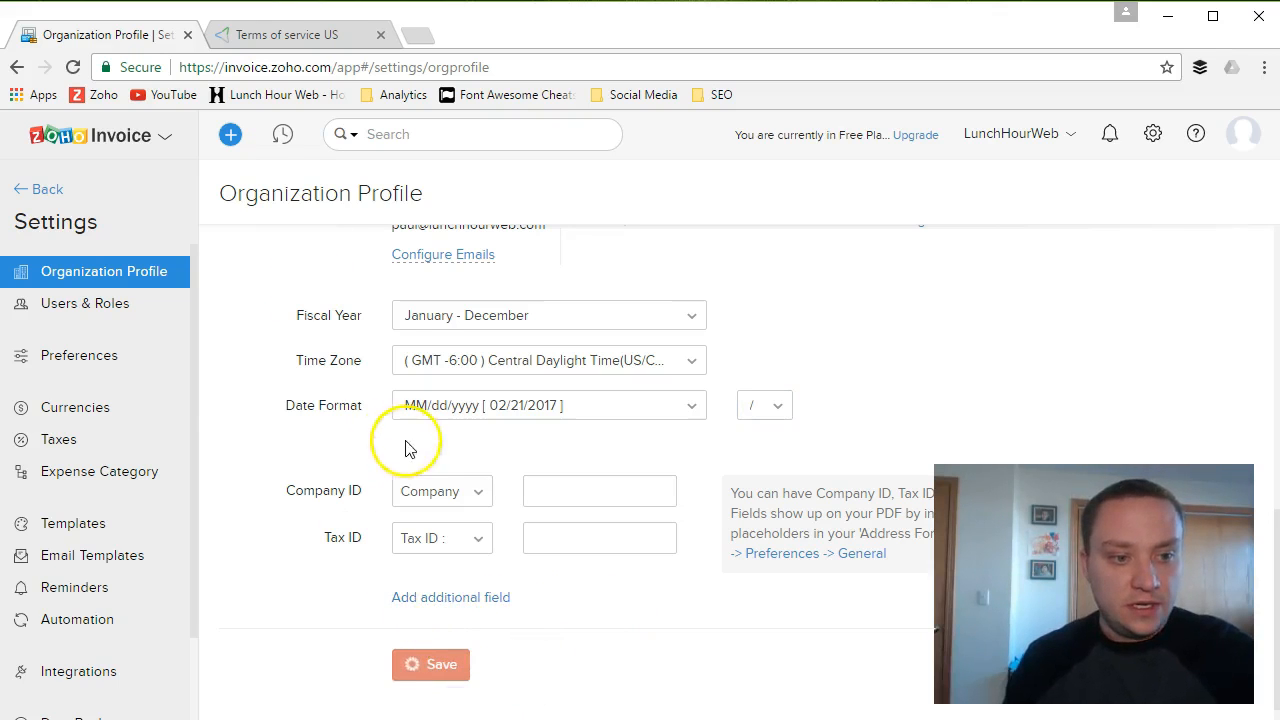
# - In the general preferences, set timesheet rounding to Round to nearest 15 minutes
pyautogui.click(147, 355)
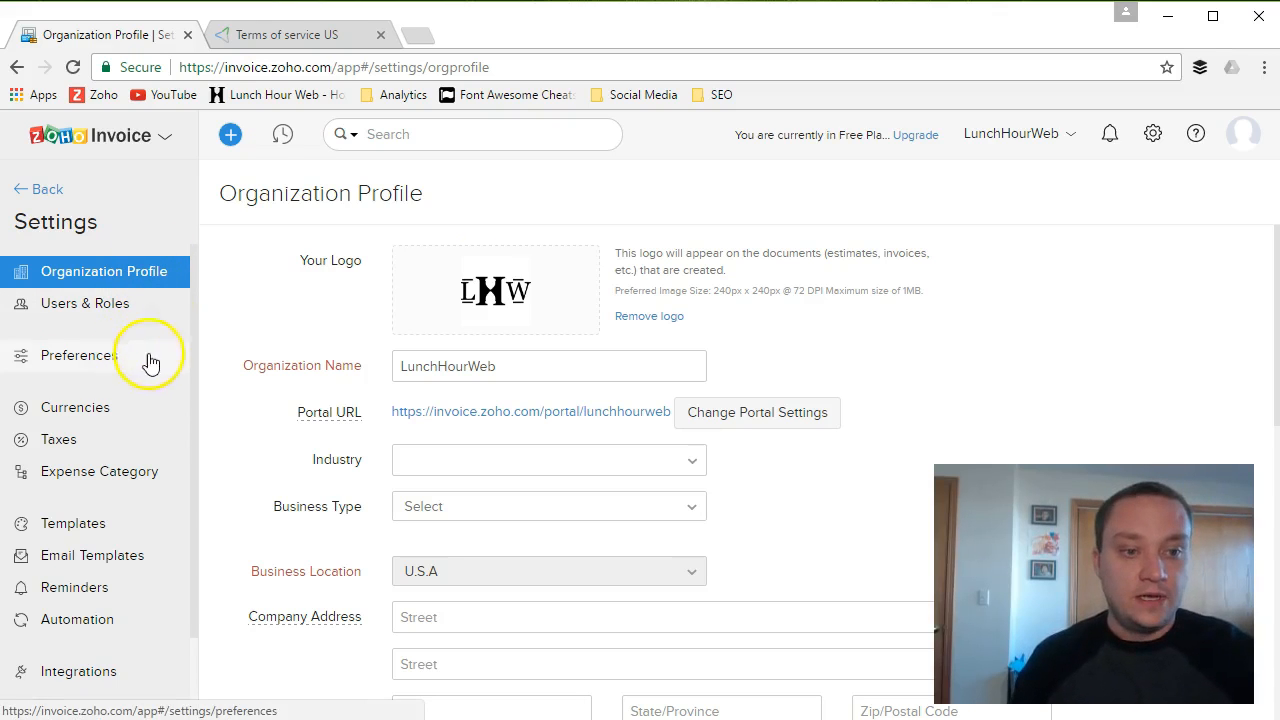
pyautogui.click(70, 360)
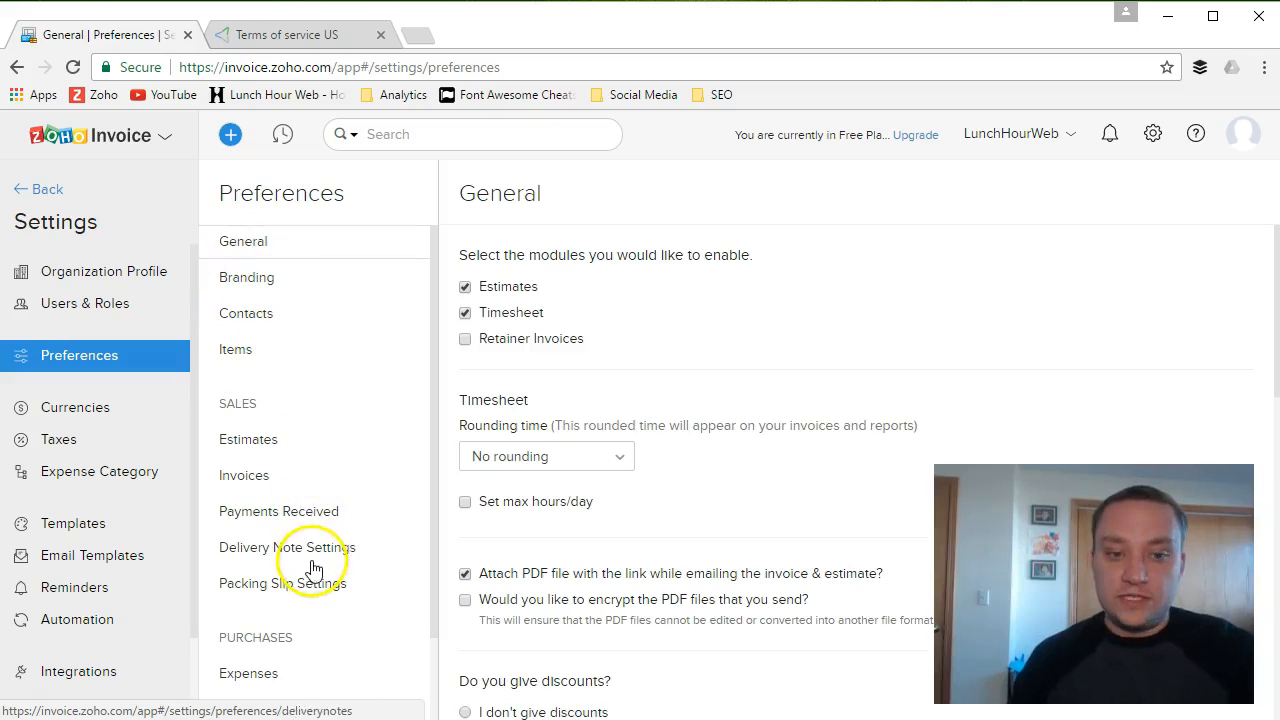
pyautogui.click(257, 254)
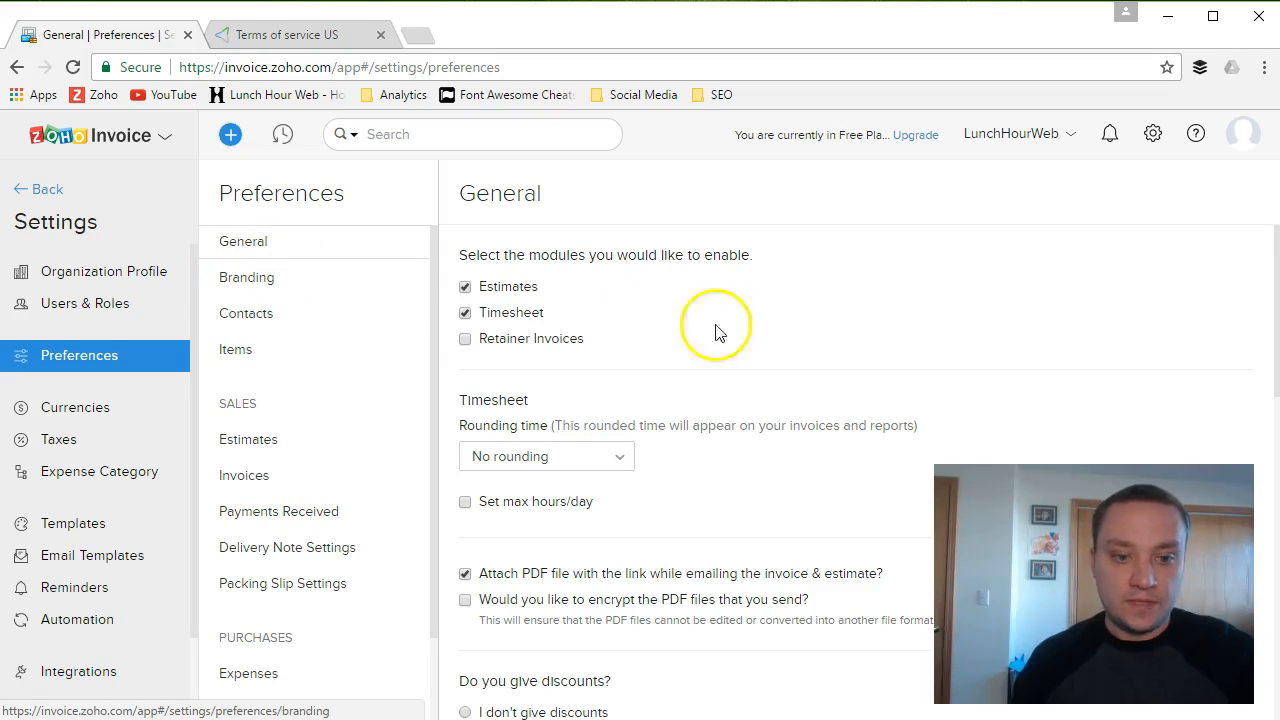
pyautogui.scroll(-1, 690, 400)
pyautogui.scroll(1, 632, 418)
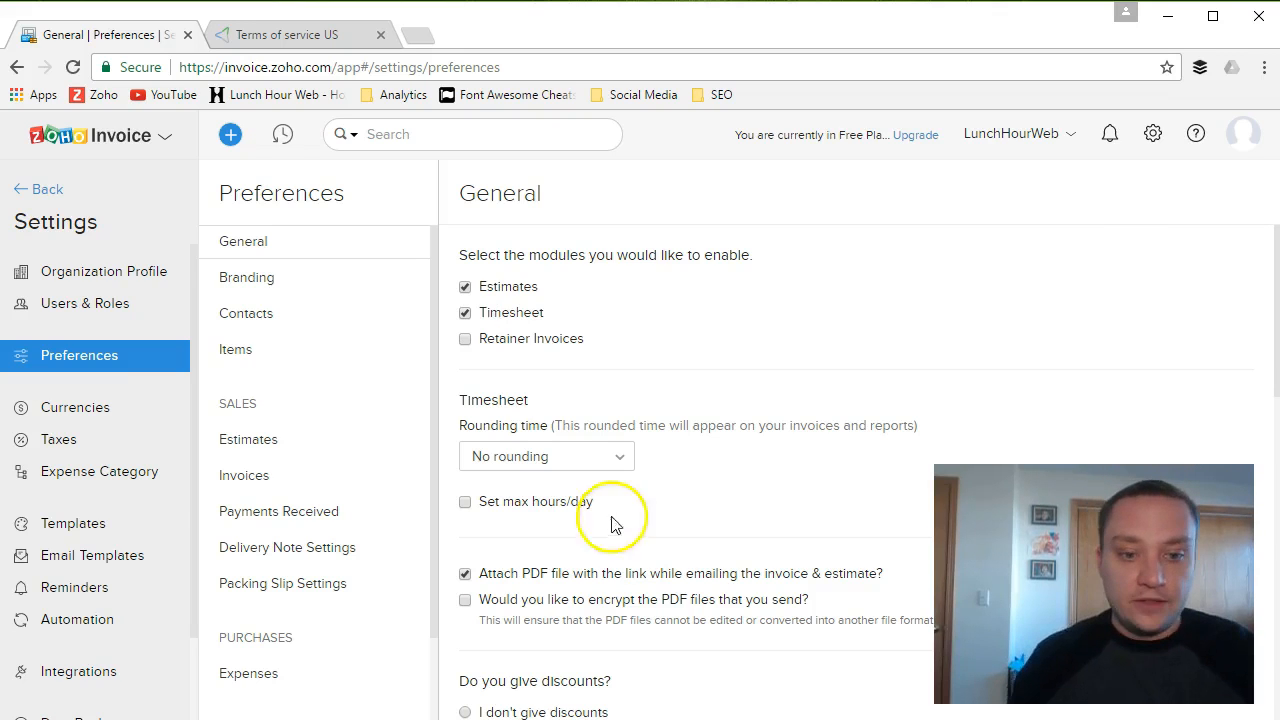
pyautogui.click(609, 453)
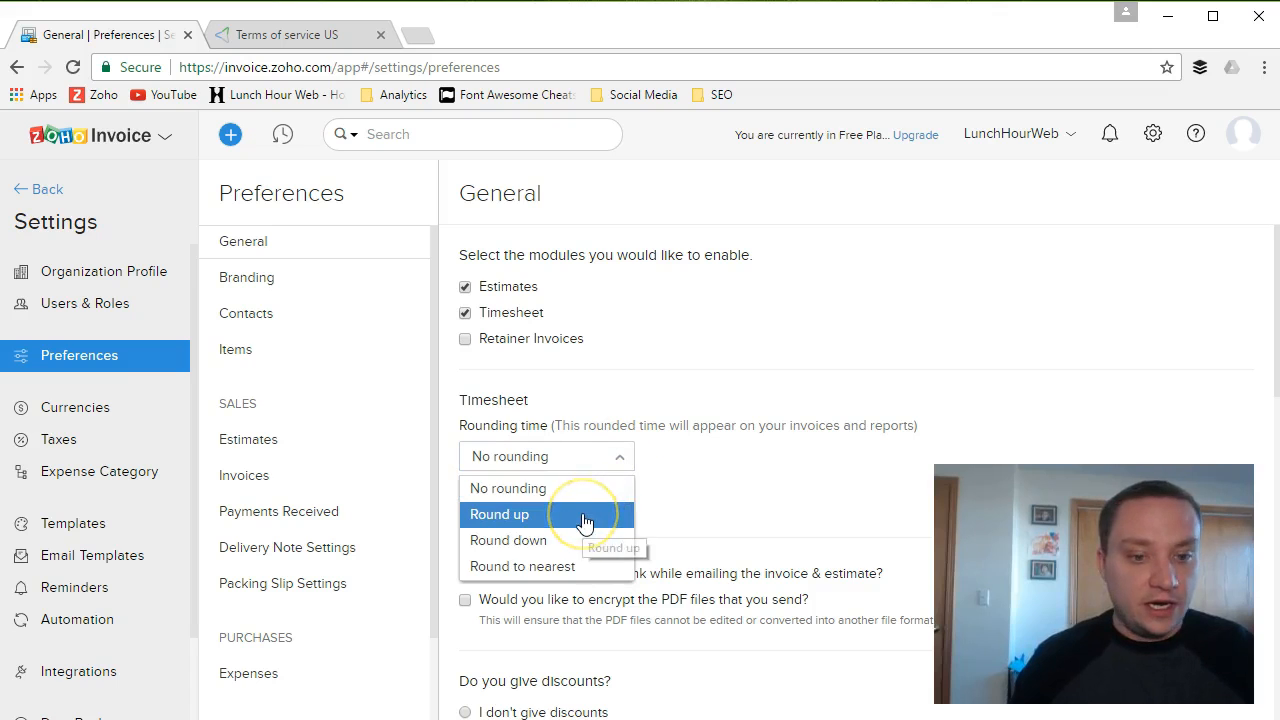
pyautogui.click(566, 566)
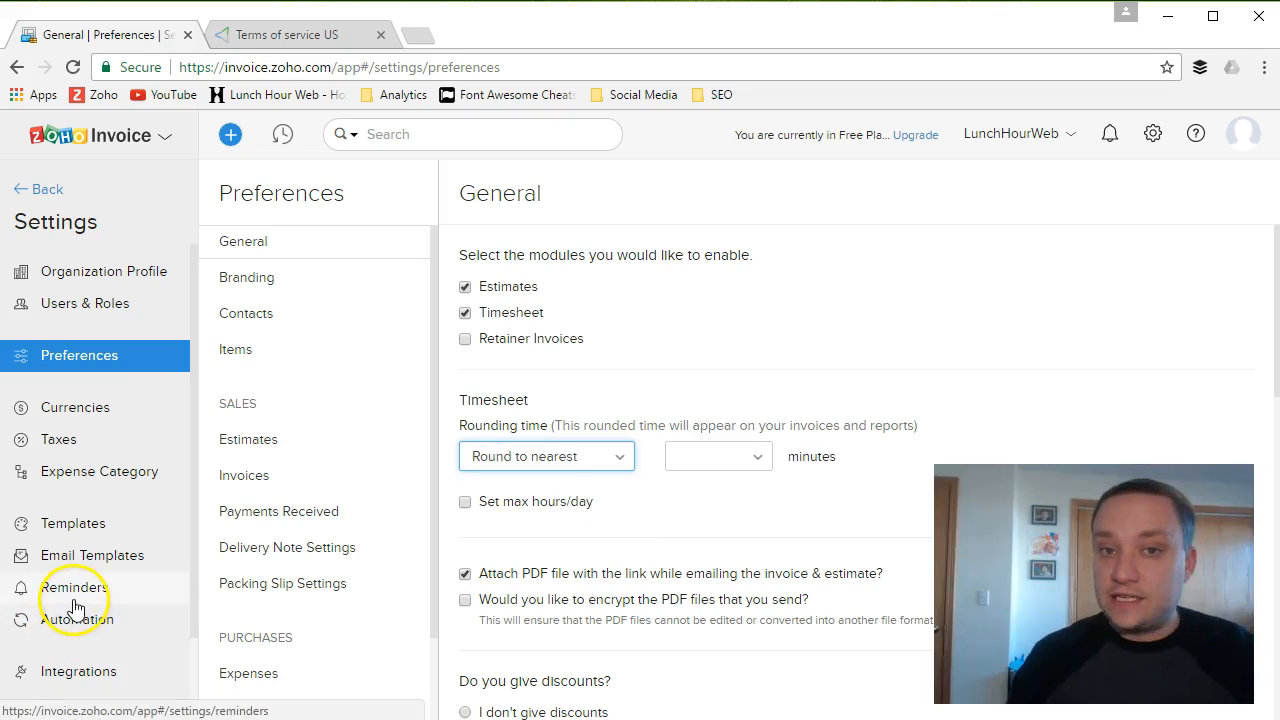
pyautogui.click(718, 452)
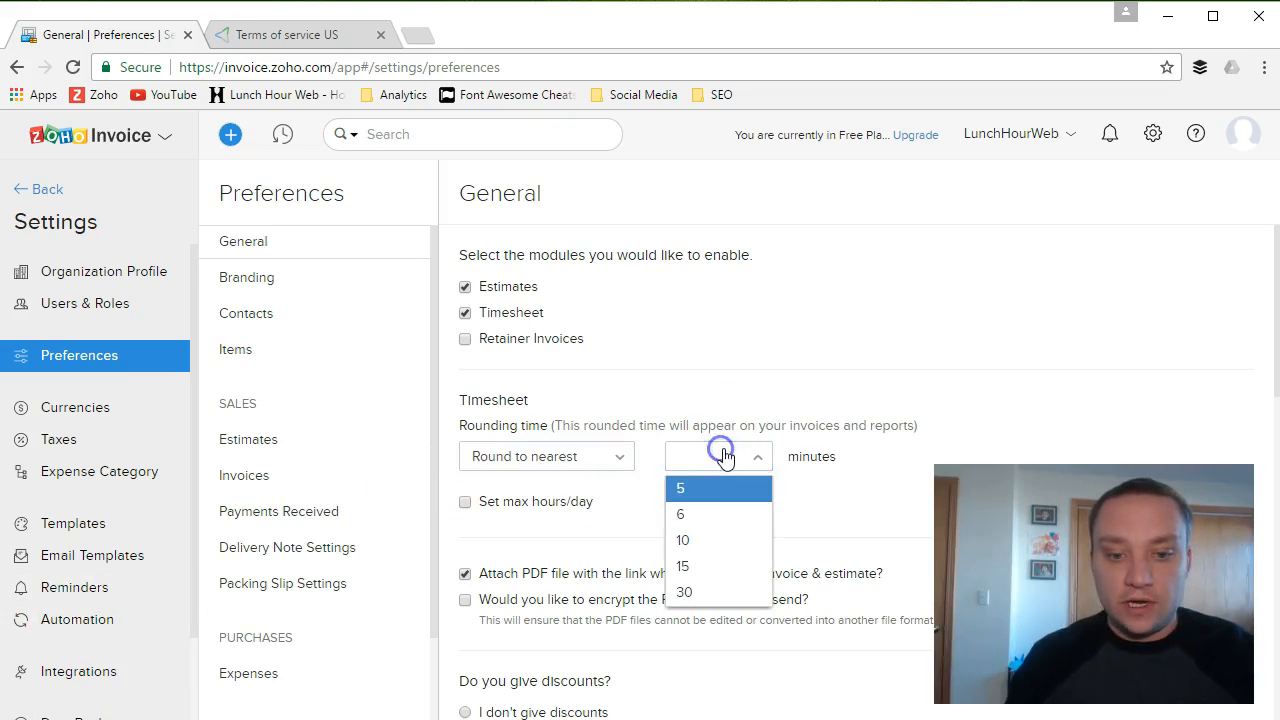
pyautogui.click(704, 568)
# - Check the max hours/day option without keeping it, review the remaining general preferences, and save them
pyautogui.scroll(-1, 965, 405)
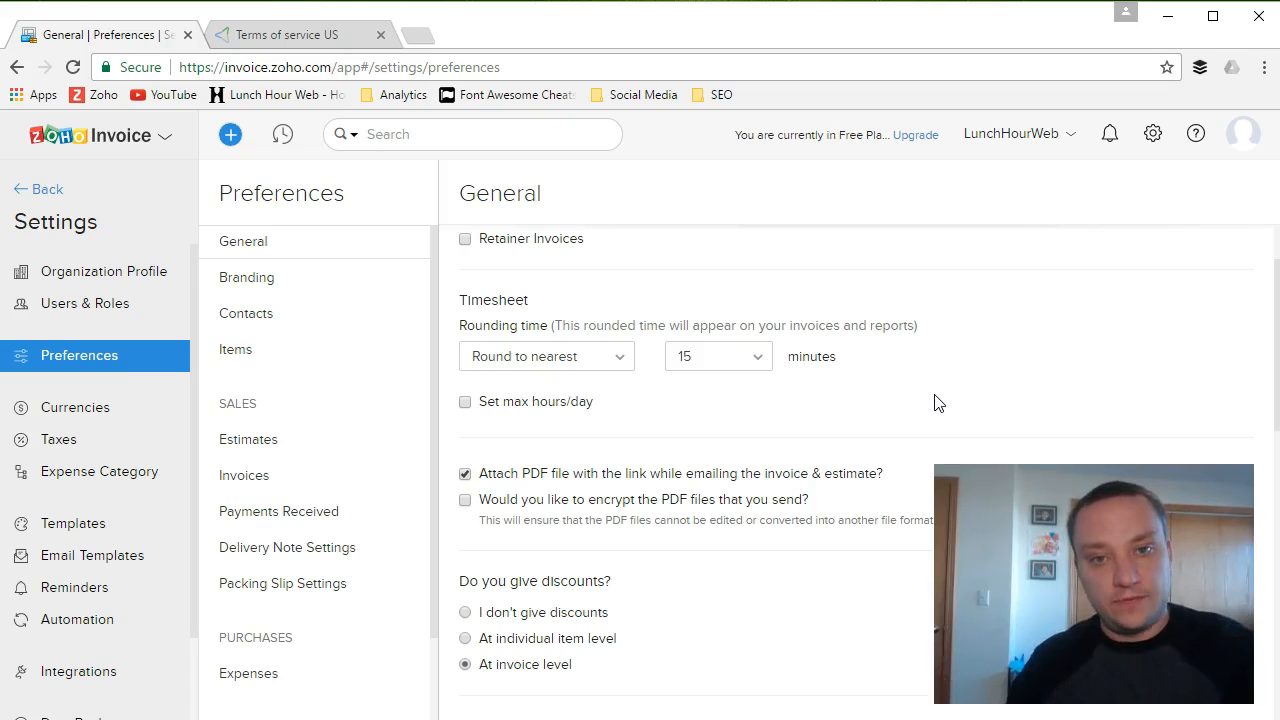
pyautogui.click(561, 404)
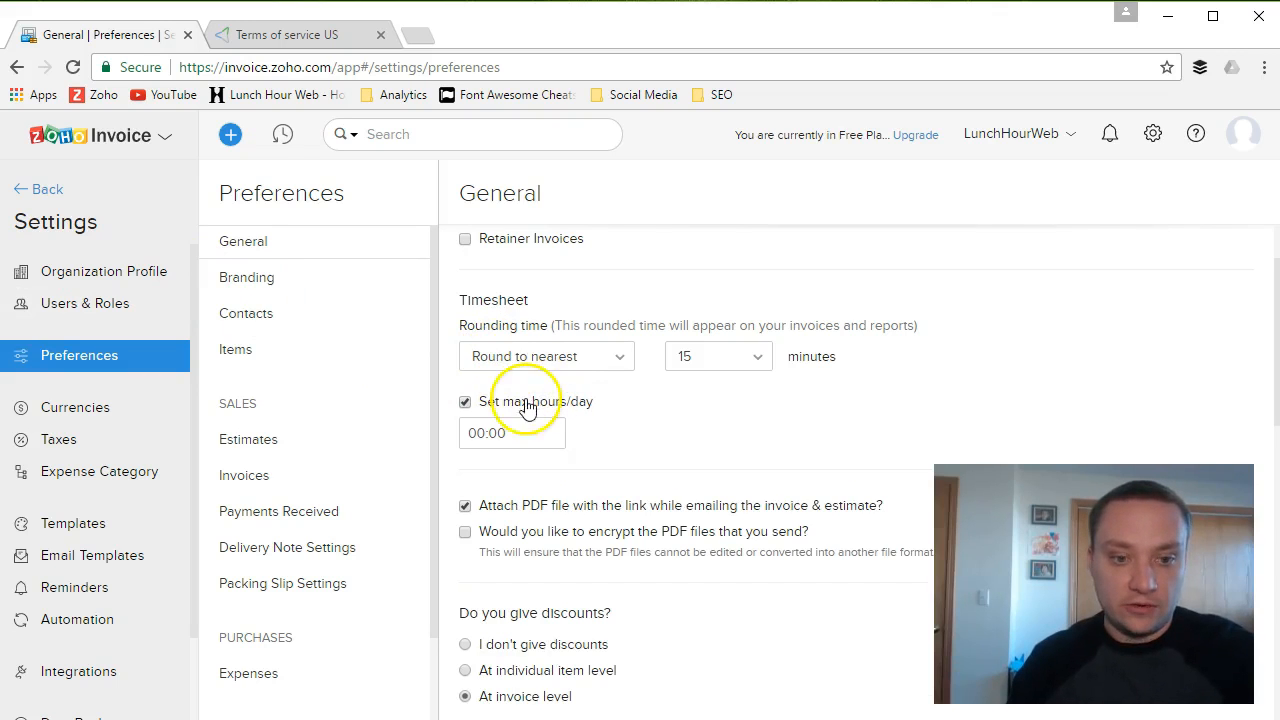
pyautogui.click(527, 406)
pyautogui.scroll(-1, 629, 565)
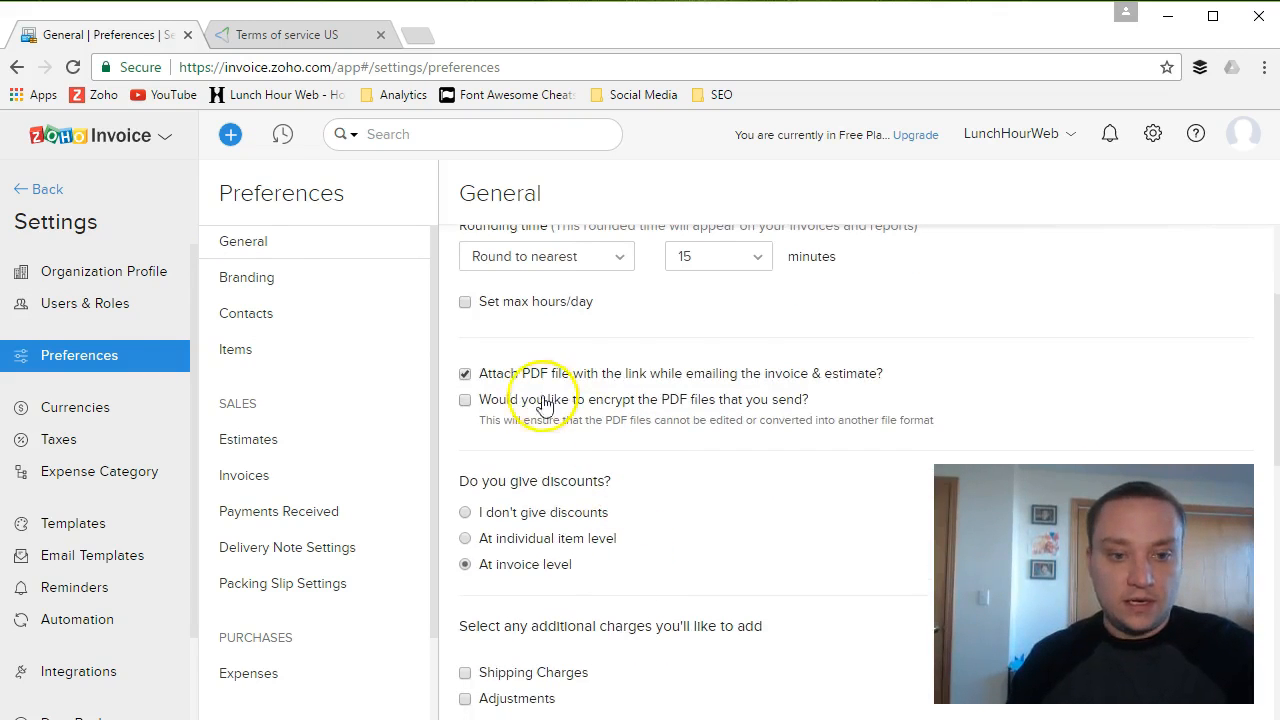
pyautogui.scroll(-1, 732, 480)
pyautogui.scroll(-5, 701, 502)
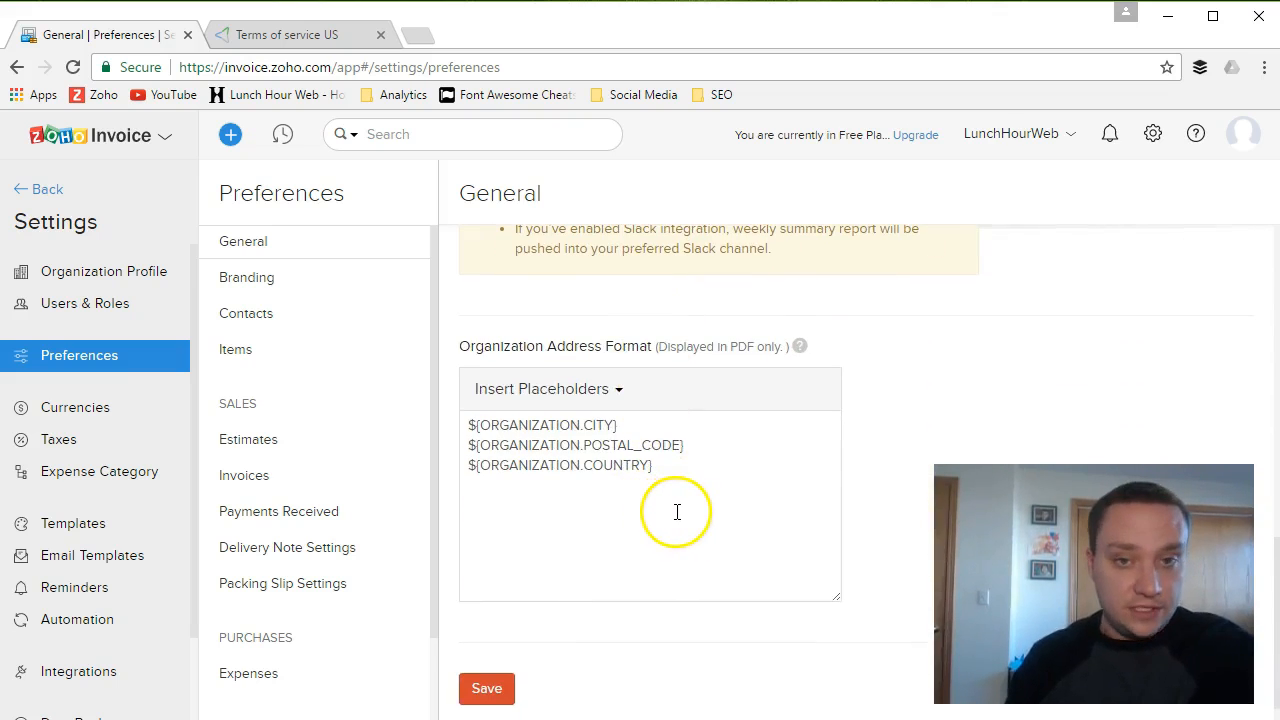
pyautogui.click(491, 688)
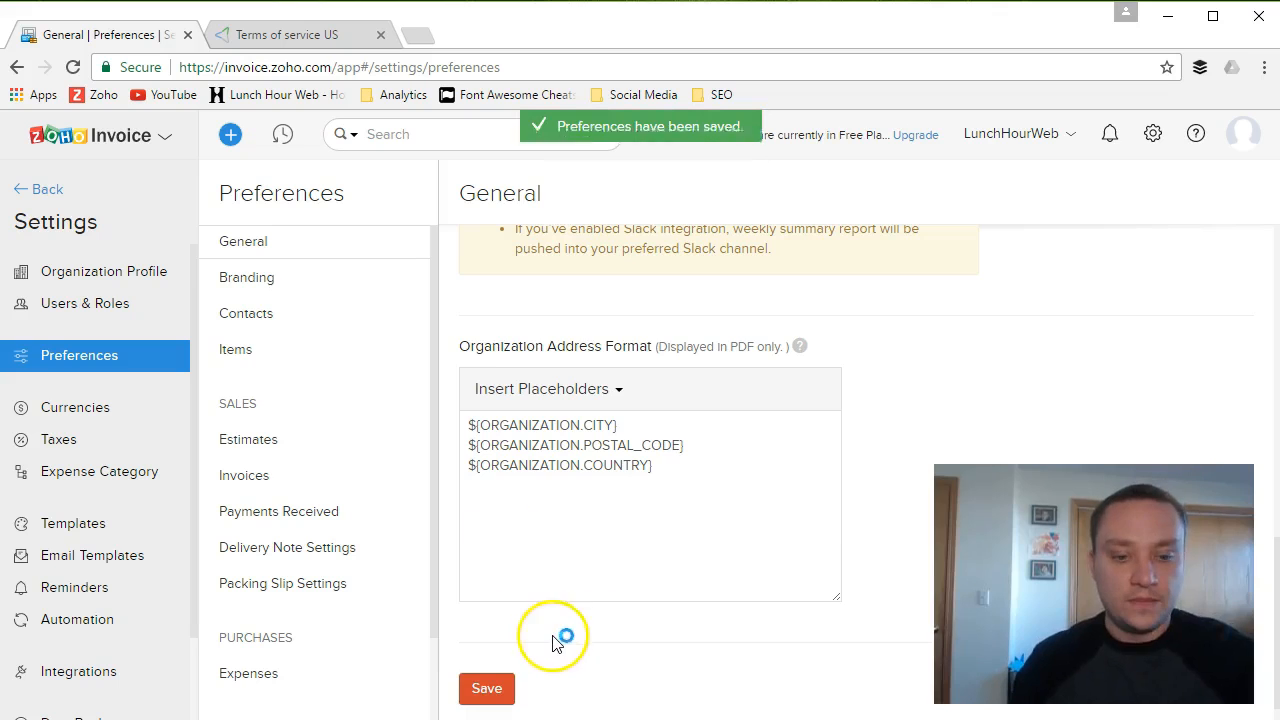
# - Review the branding and custom domain preferences, and the Terms & Conditions and Customer Notes in the invoice preferences
pyautogui.click(265, 284)
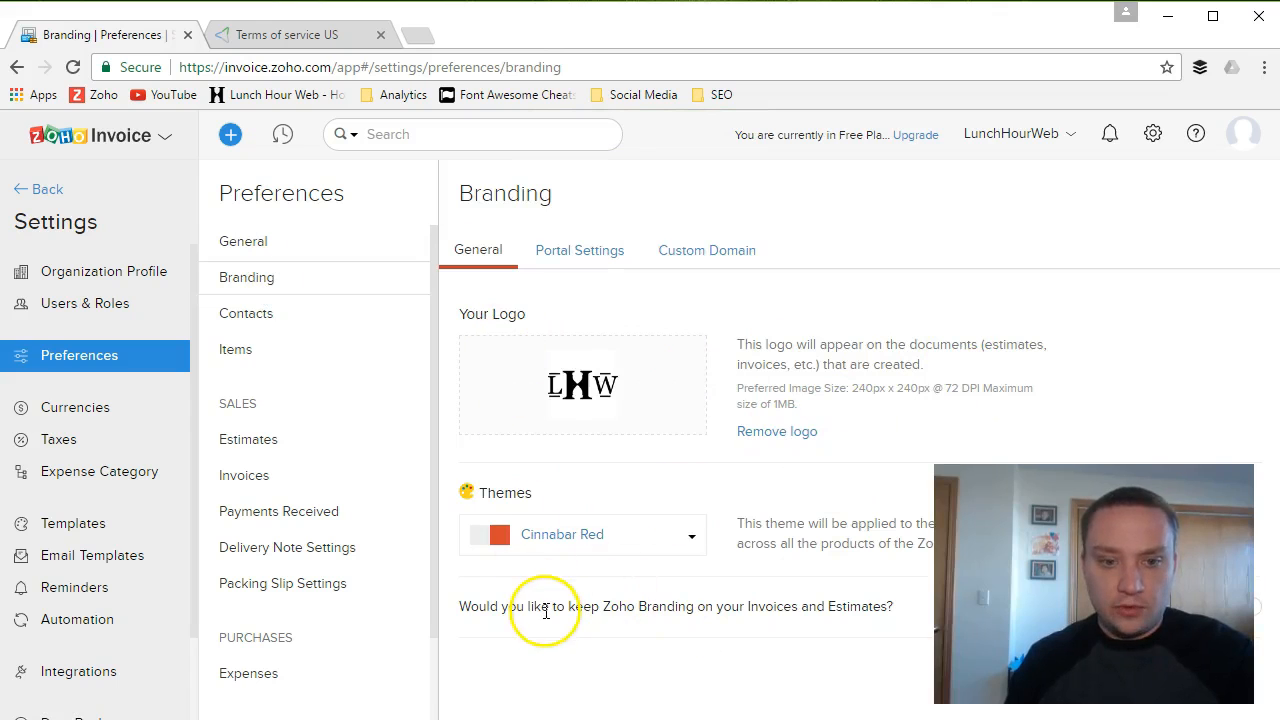
pyautogui.click(717, 255)
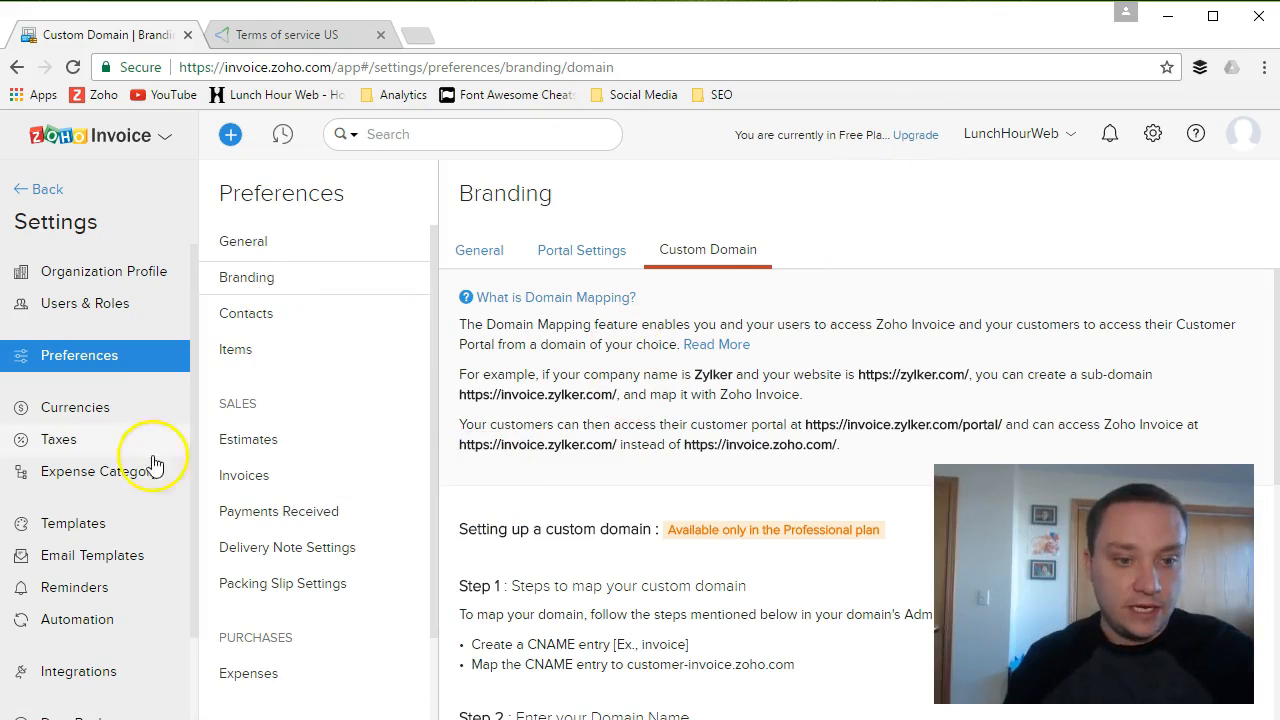
pyautogui.click(255, 475)
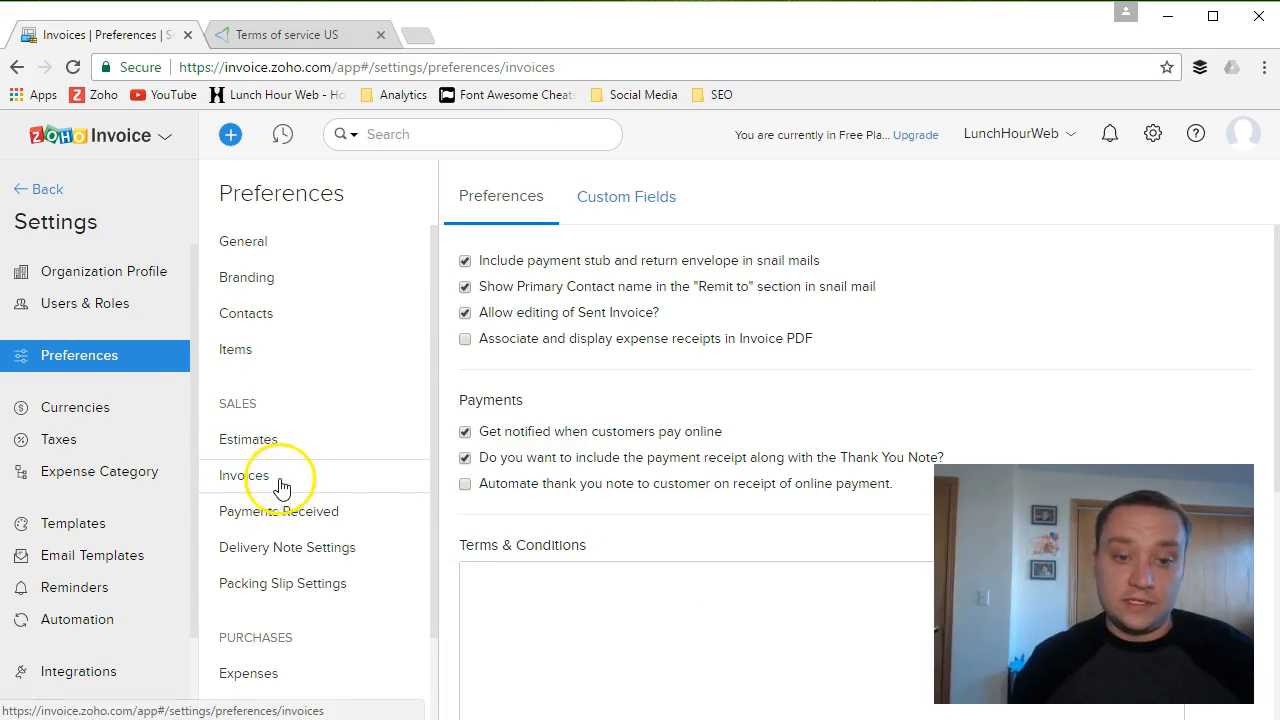
pyautogui.scroll(-2, 771, 457)
pyautogui.click(514, 376)
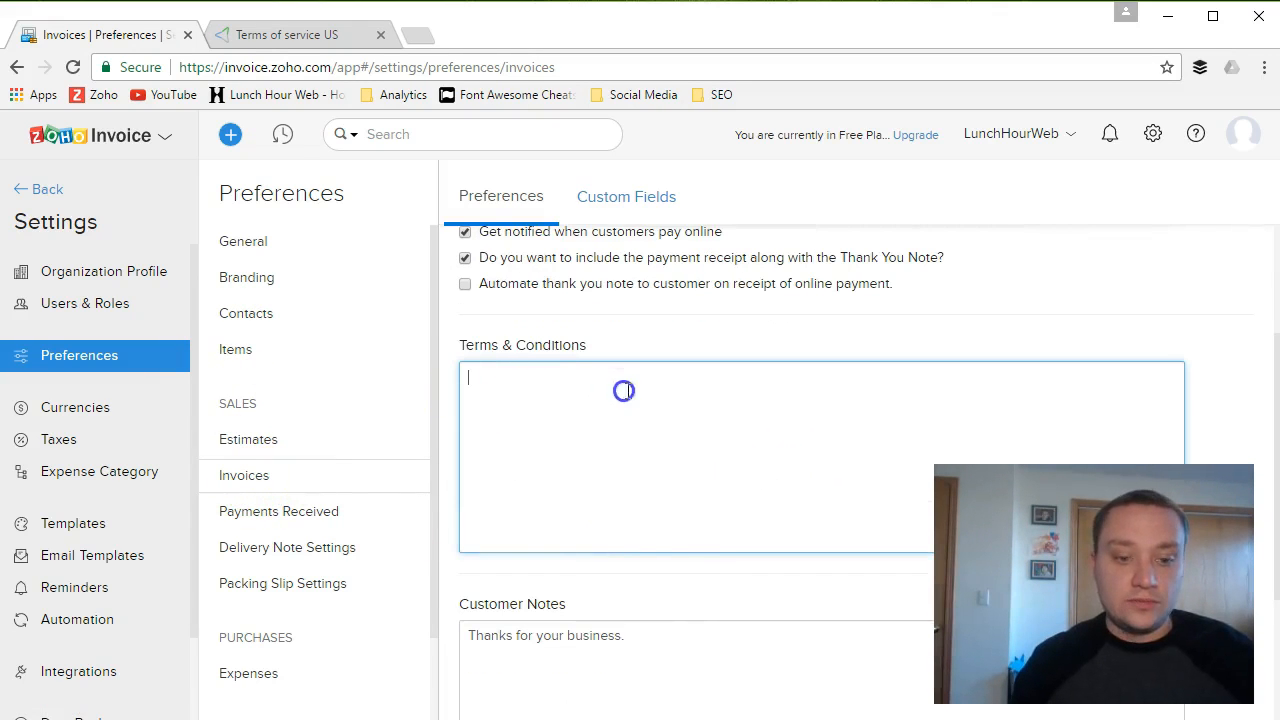
pyautogui.moveTo(466, 637); pyautogui.dragTo(547, 653)
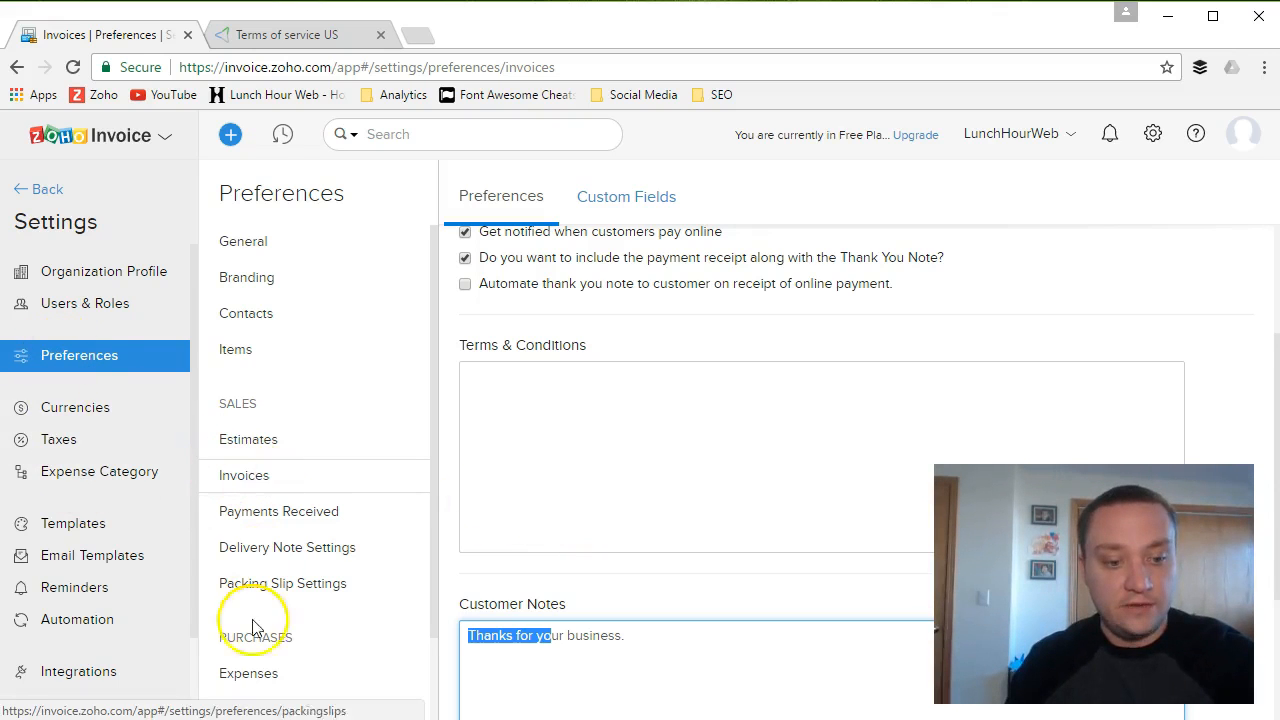
pyautogui.click(620, 438)
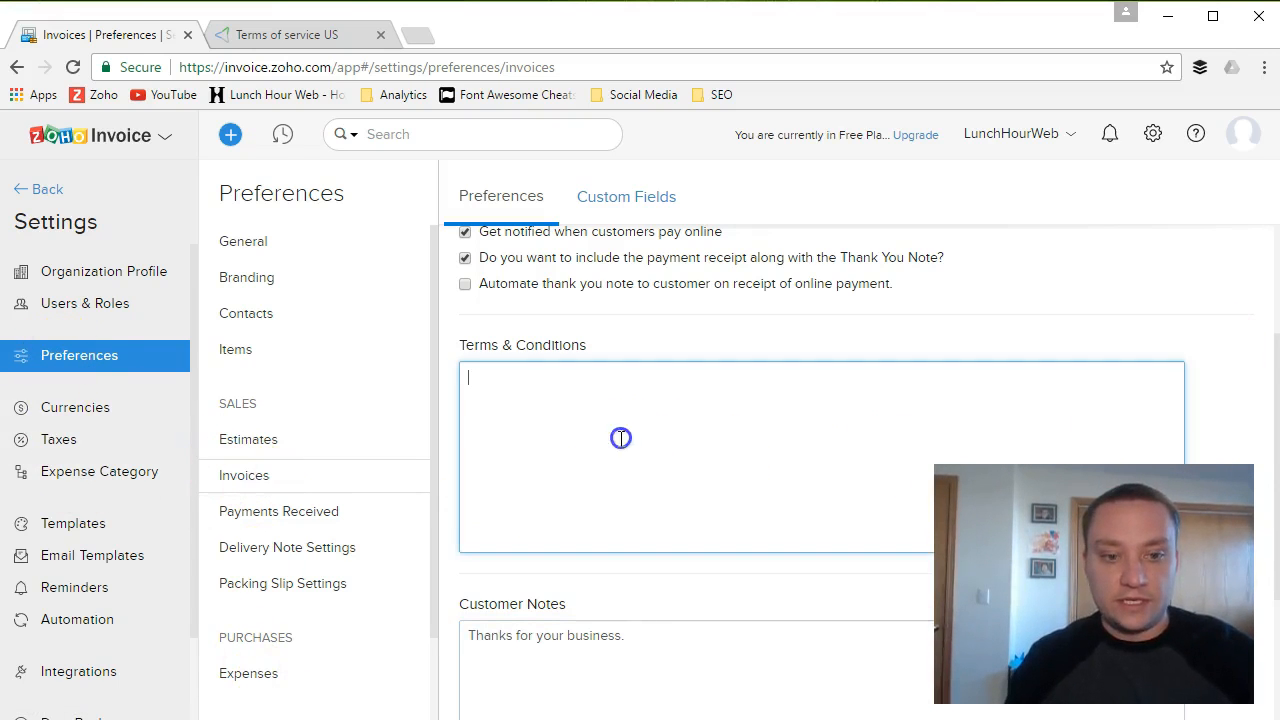
# - Enter invoice terms with payments due 30 days from date of invoice and the check payee, write an appreciative customer note with contact e-mail, and save
pyautogui.write('All payments due 30 days from date of invoice. Please make checks out to Paul Stevens Address listed above.')
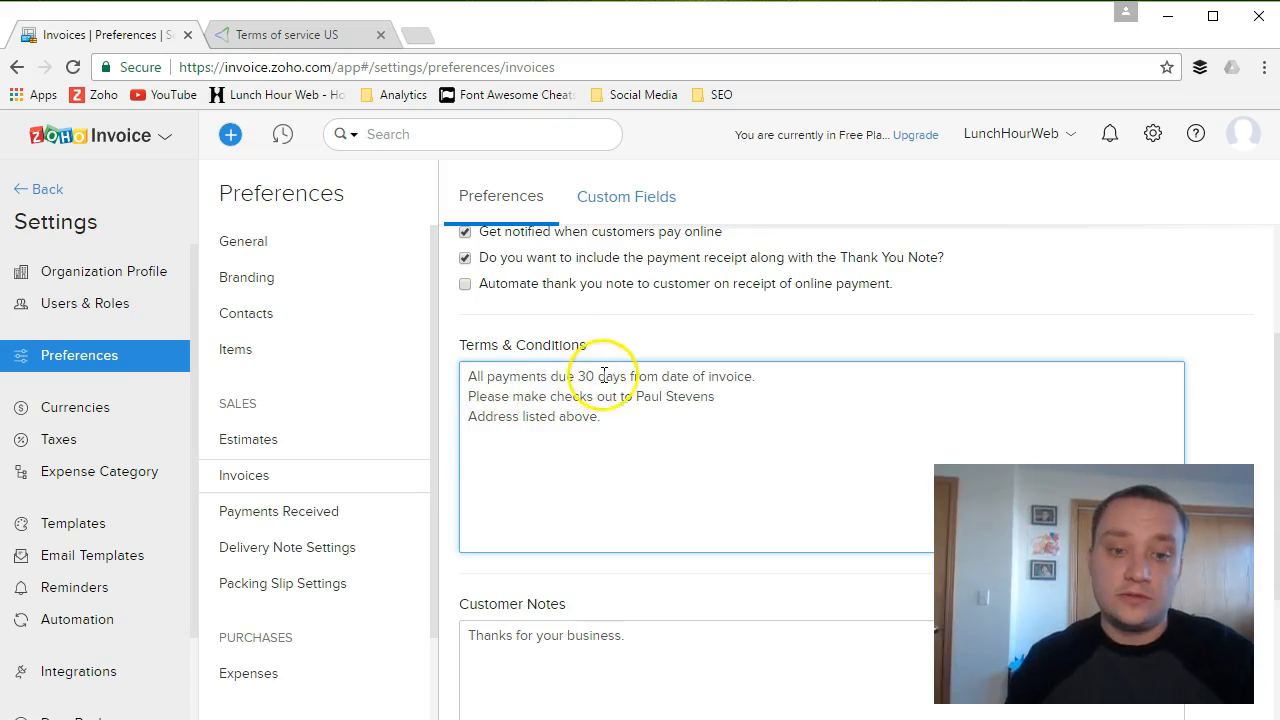
pyautogui.moveTo(701, 397); pyautogui.dragTo(665, 401)
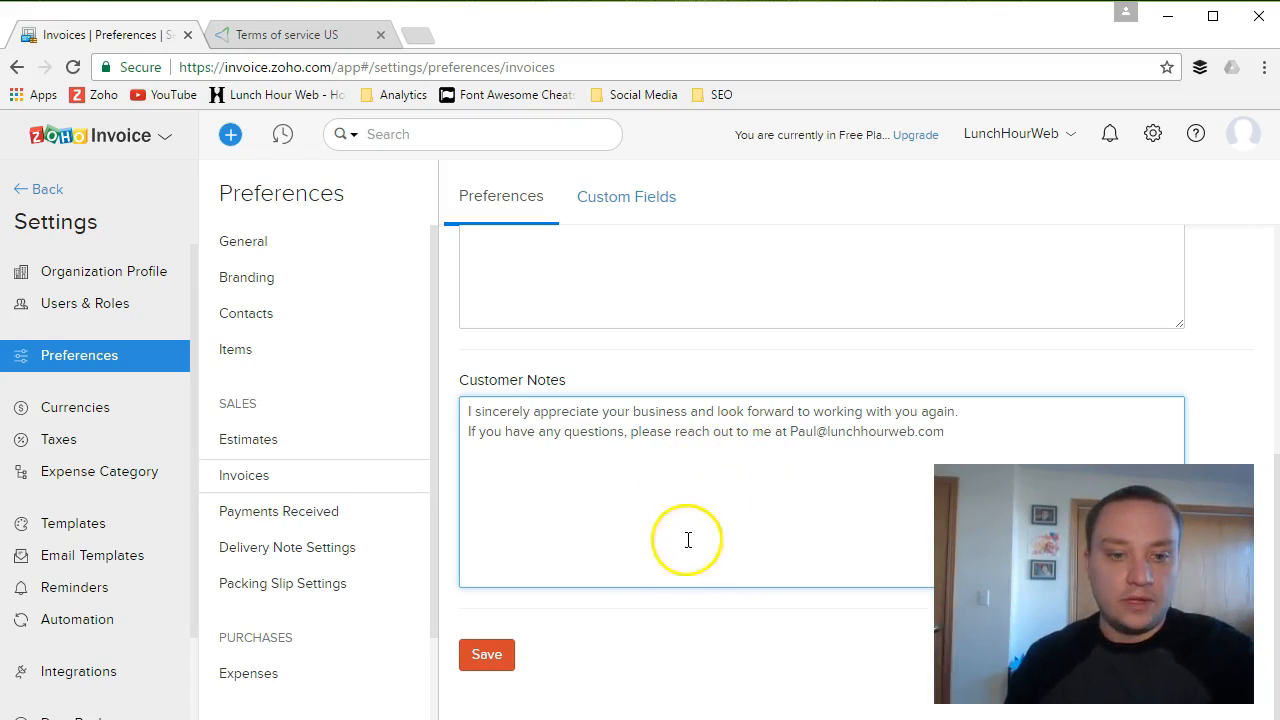
pyautogui.click(500, 668)
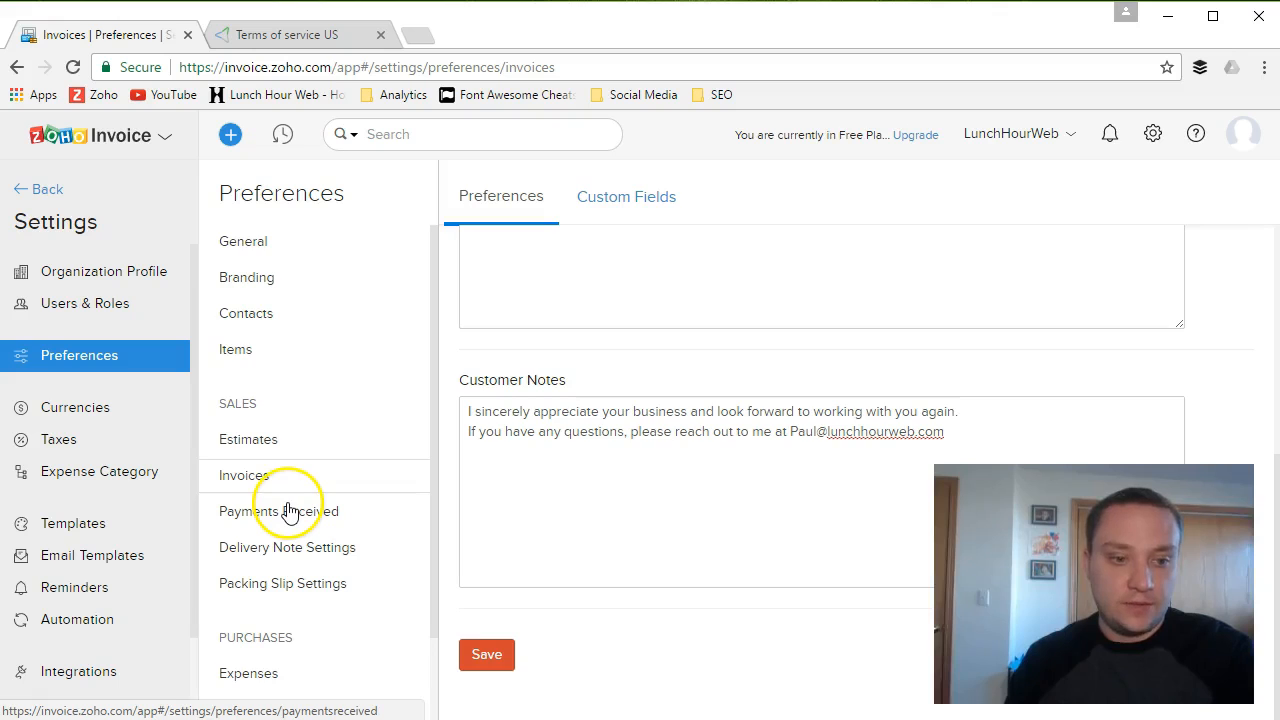
# - In the expense preferences, try other default categories such as Rent Expense without saving the change
pyautogui.scroll(-1, 280, 550)
pyautogui.click(273, 581)
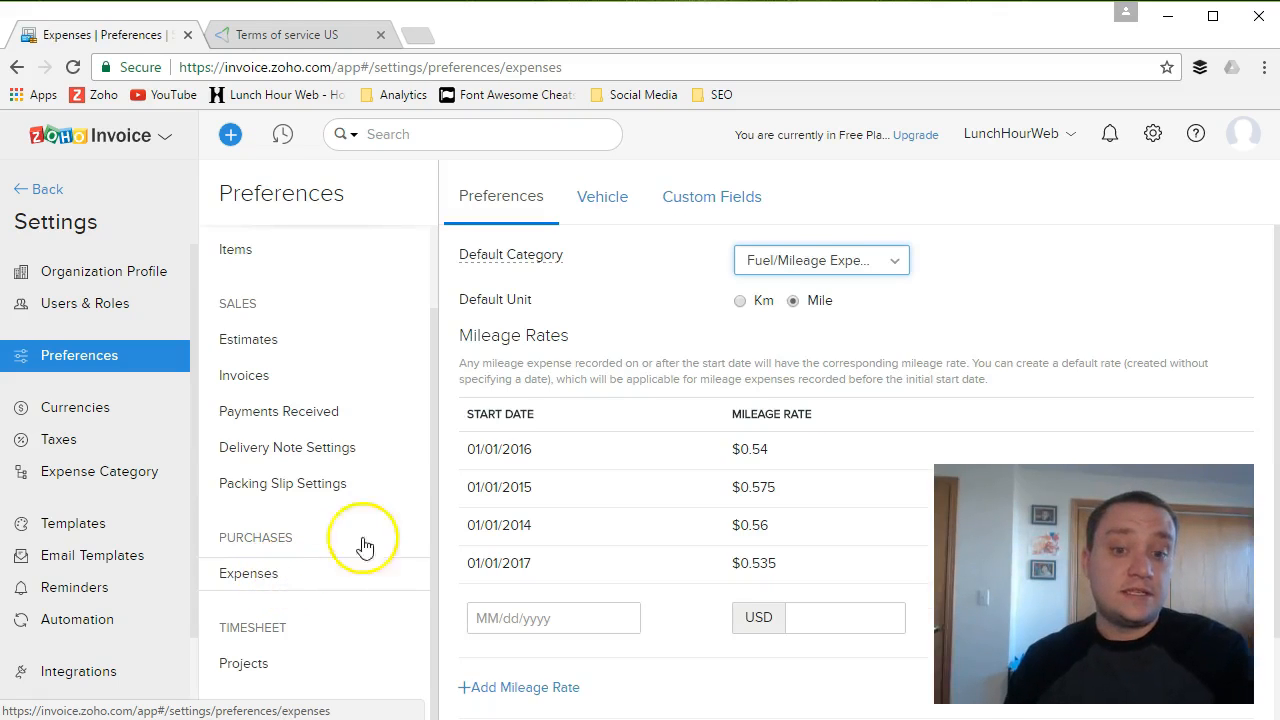
pyautogui.click(835, 259)
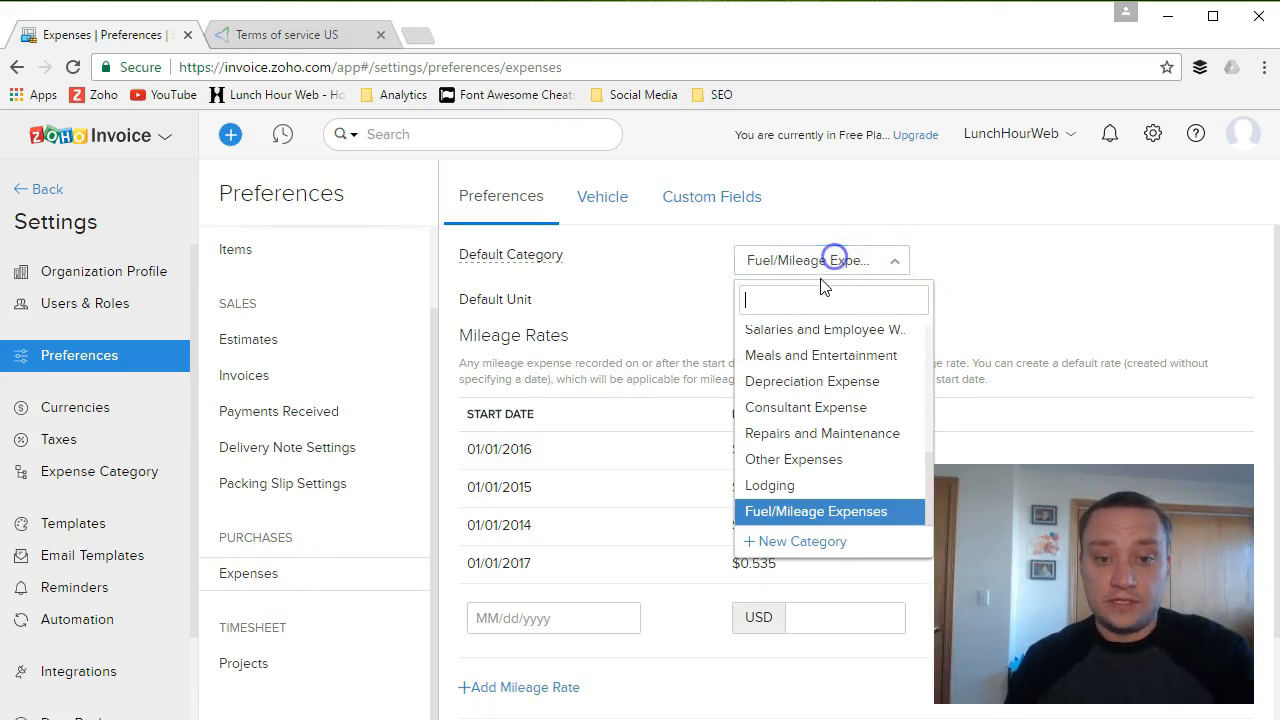
pyautogui.click(808, 336)
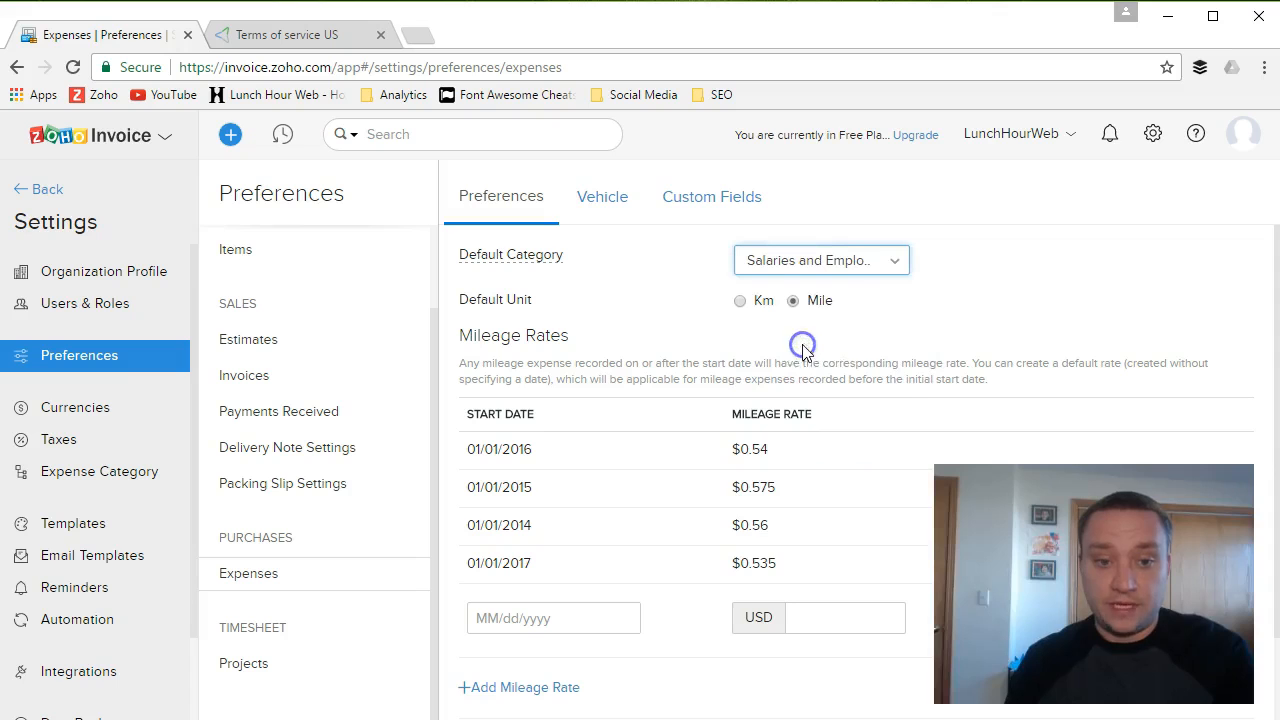
pyautogui.click(893, 260)
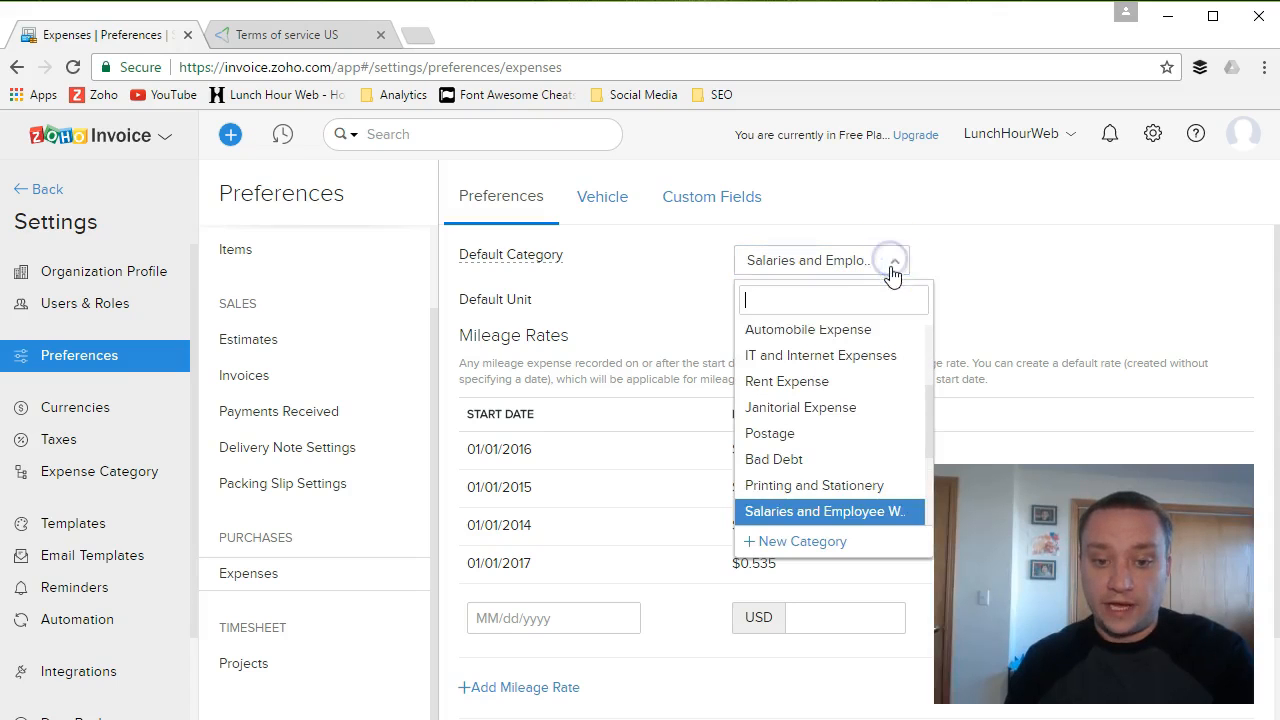
pyautogui.click(792, 389)
pyautogui.scroll(-1, 860, 355)
pyautogui.scroll(1, 829, 349)
pyautogui.click(812, 260)
pyautogui.scroll(1, 808, 500)
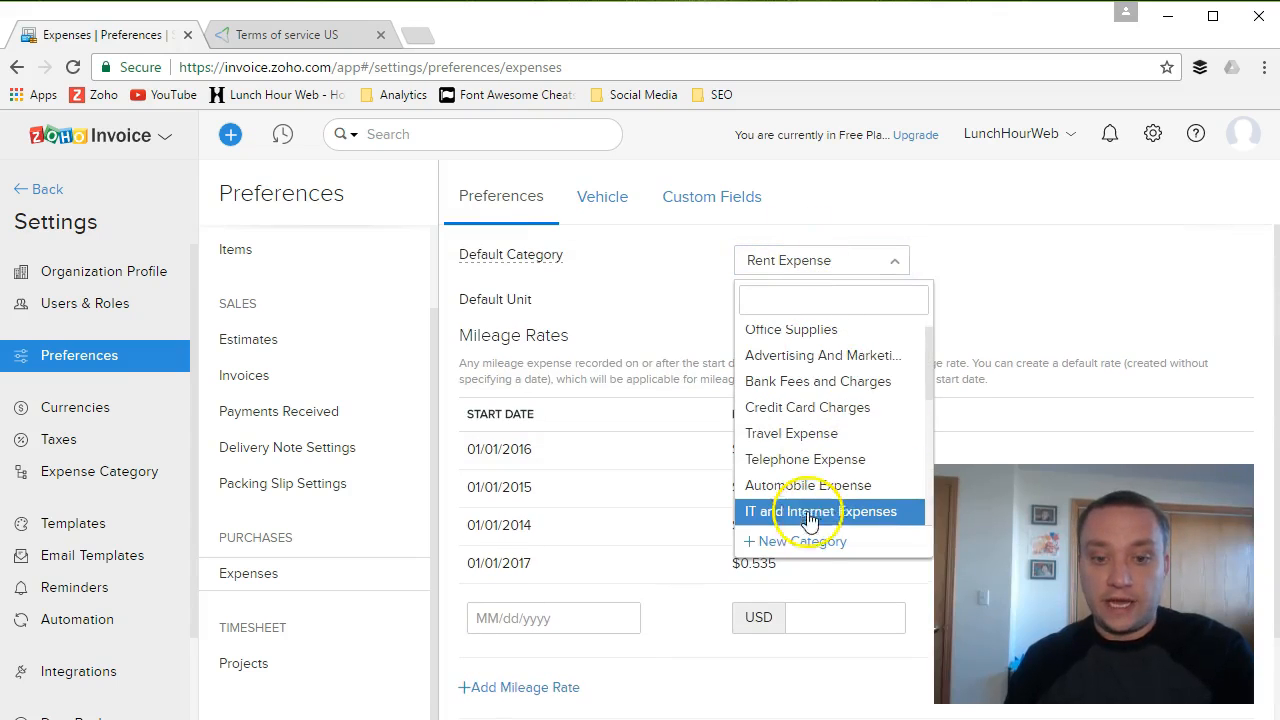
pyautogui.click(642, 274)
# - Review the vehicle list and custom fields in the expense preferences, and the custom fields for projects
pyautogui.click(603, 194)
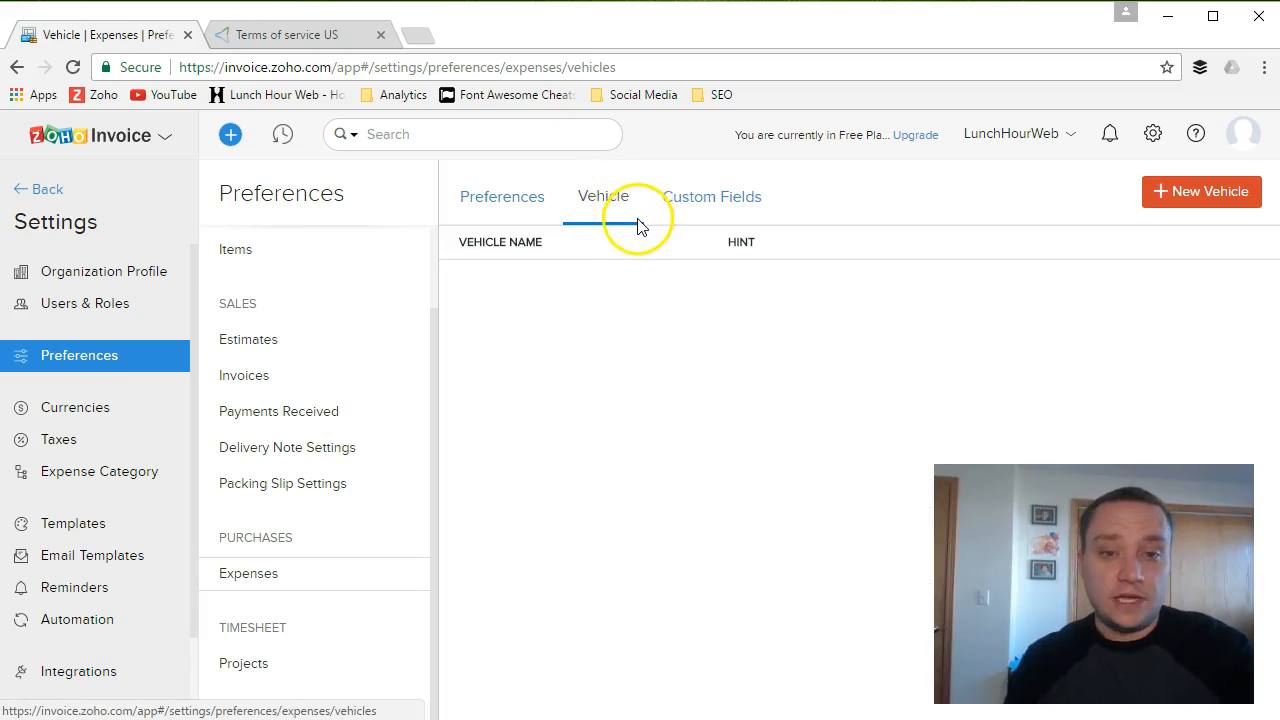
pyautogui.click(700, 208)
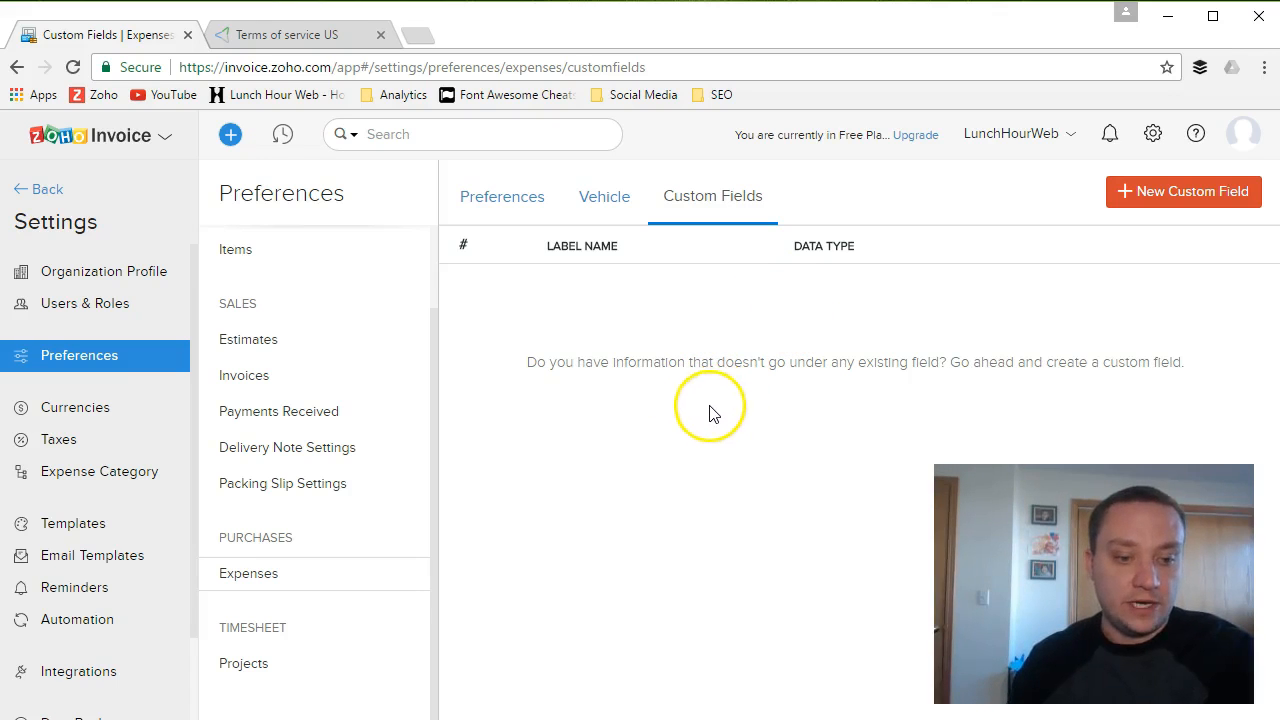
pyautogui.click(320, 663)
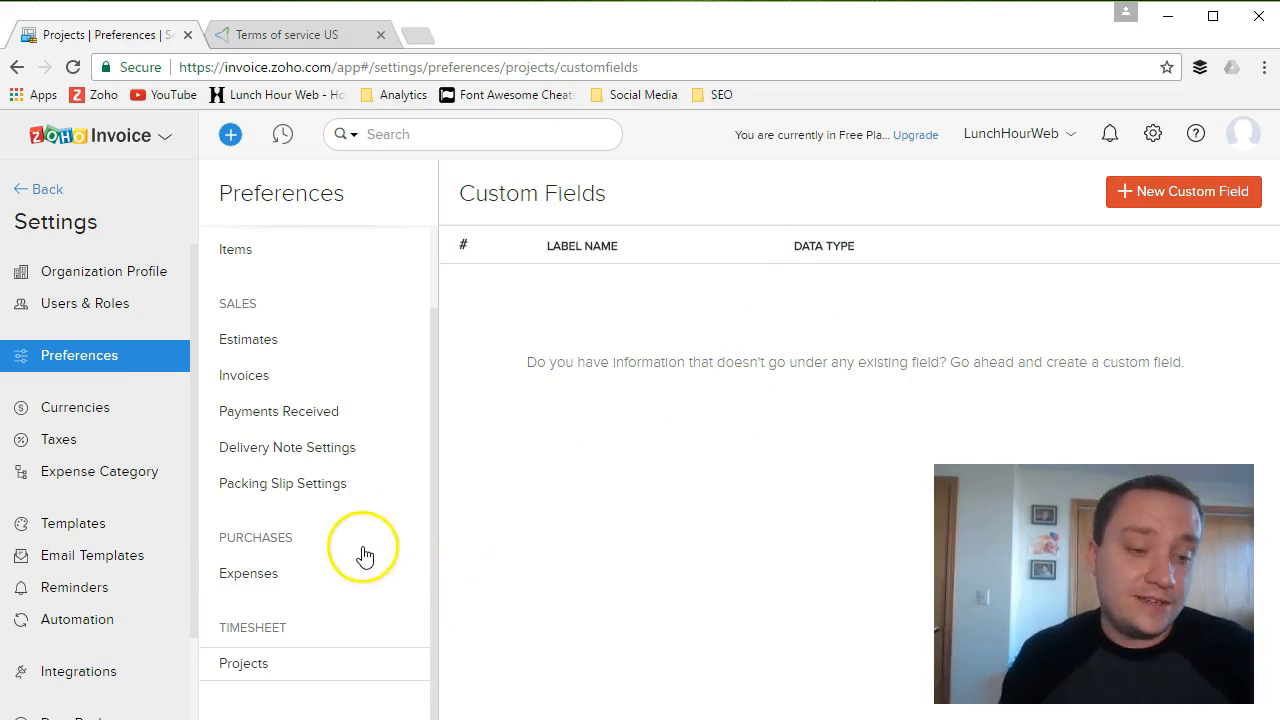
# - Open the Continental invoice template for editing and review its general properties, including the PDF font and color options
pyautogui.click(90, 524)
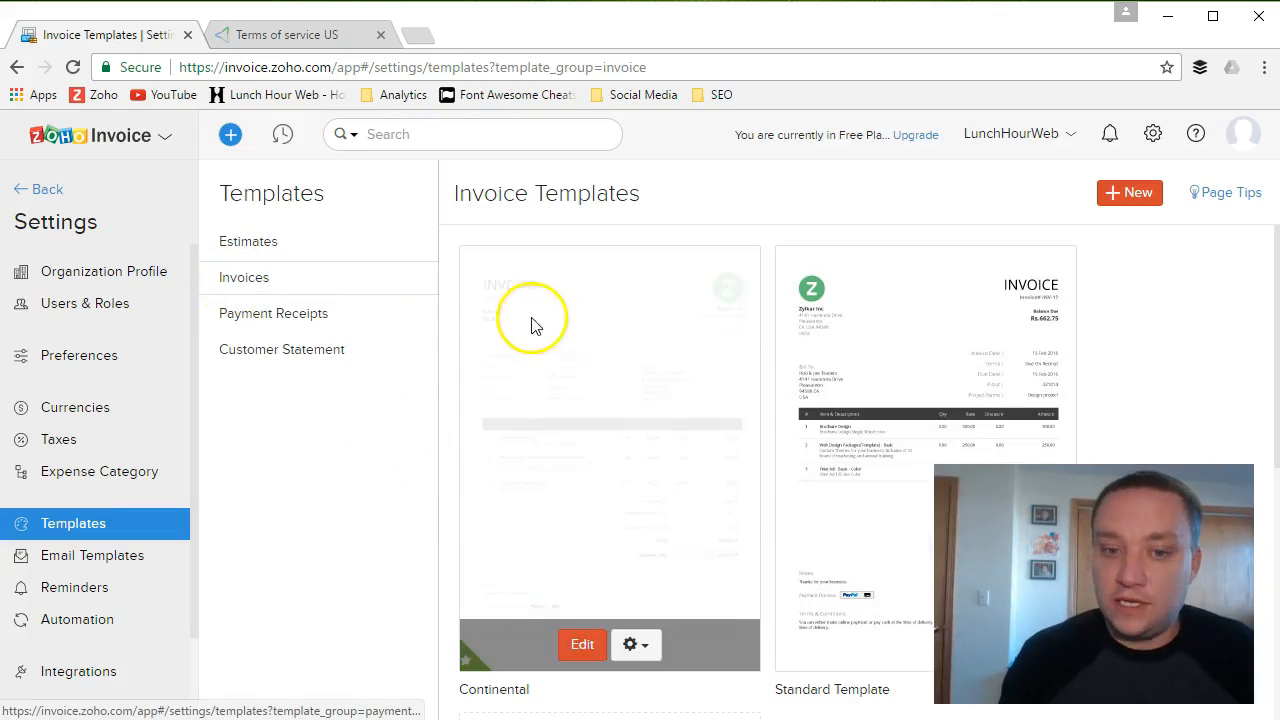
pyautogui.scroll(-3, 1160, 334)
pyautogui.scroll(-2, 1157, 334)
pyautogui.scroll(2, 1186, 343)
pyautogui.click(590, 658)
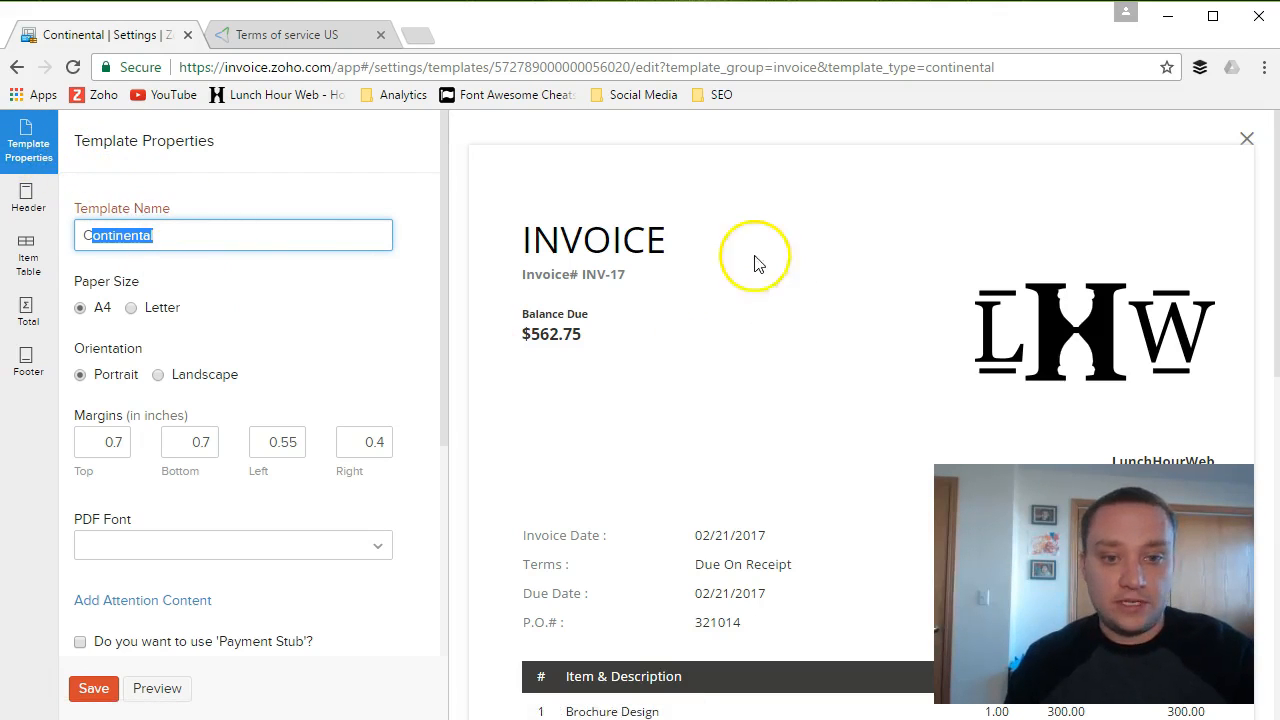
pyautogui.scroll(-3, 735, 263)
pyautogui.scroll(-2, 357, 366)
pyautogui.click(346, 352)
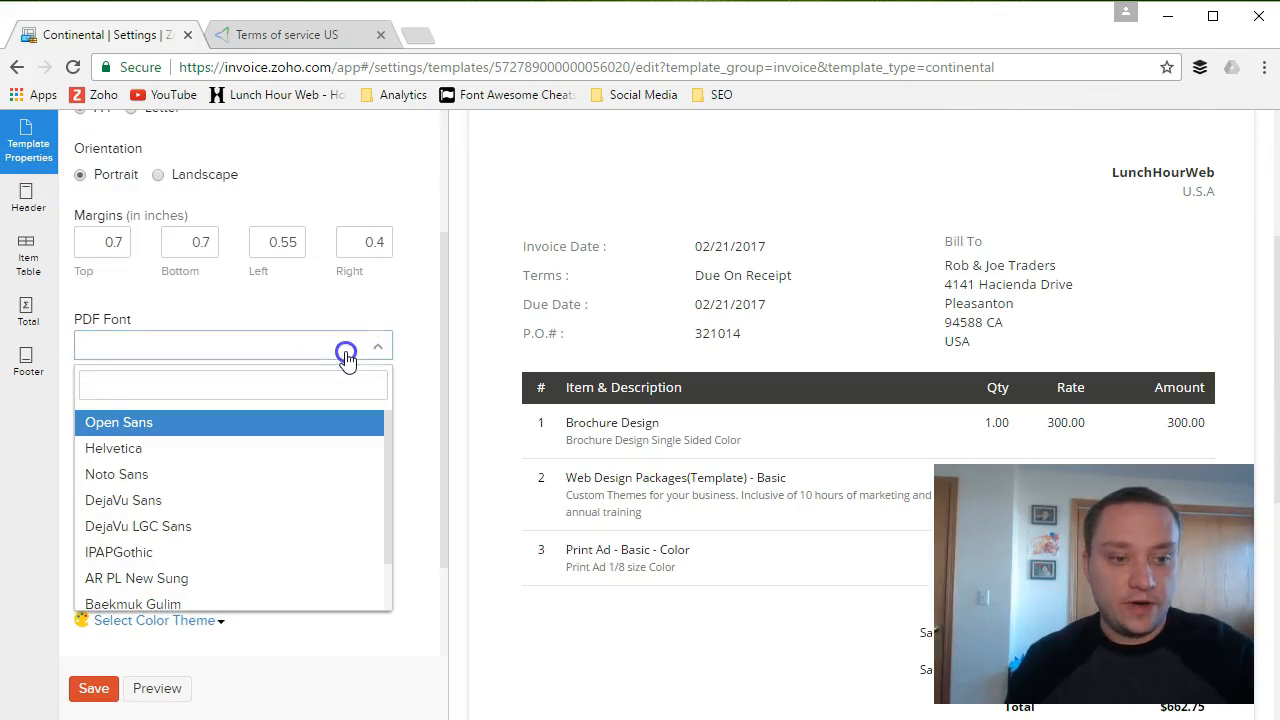
pyautogui.click(346, 352)
pyautogui.scroll(-2, 335, 467)
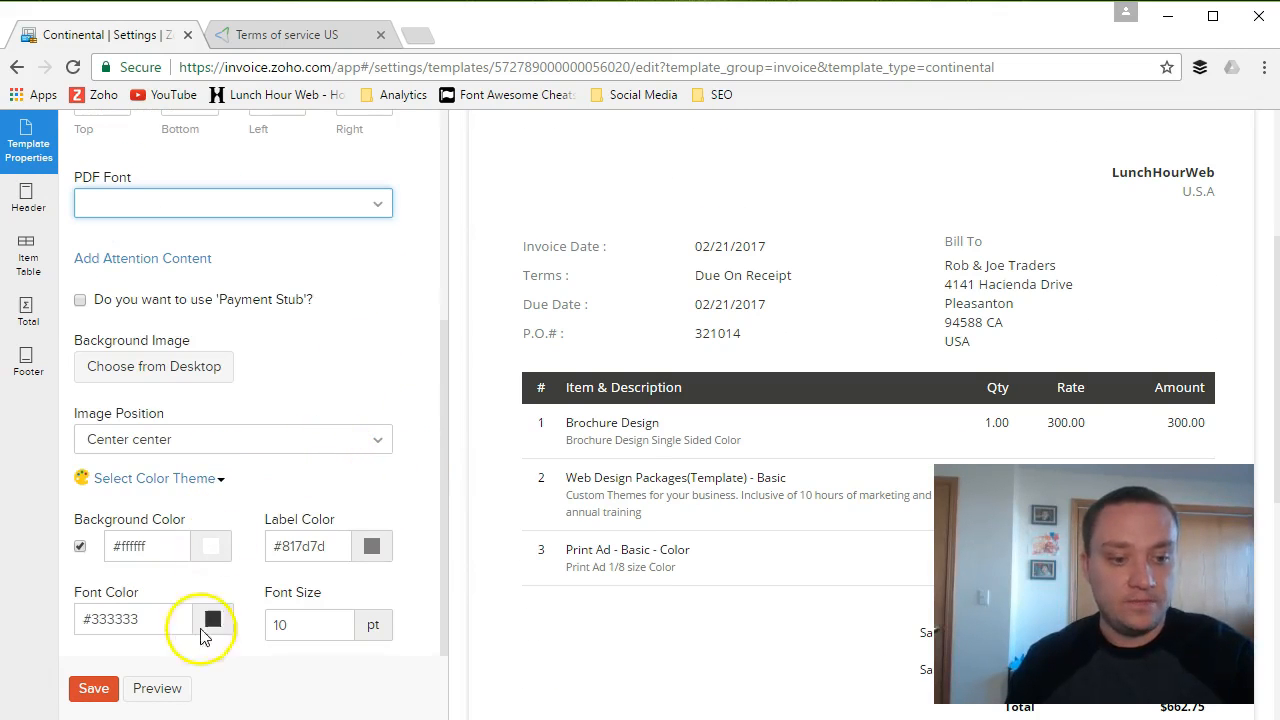
# - Set the template header's background image to the blue wave design from the gallery
pyautogui.click(28, 212)
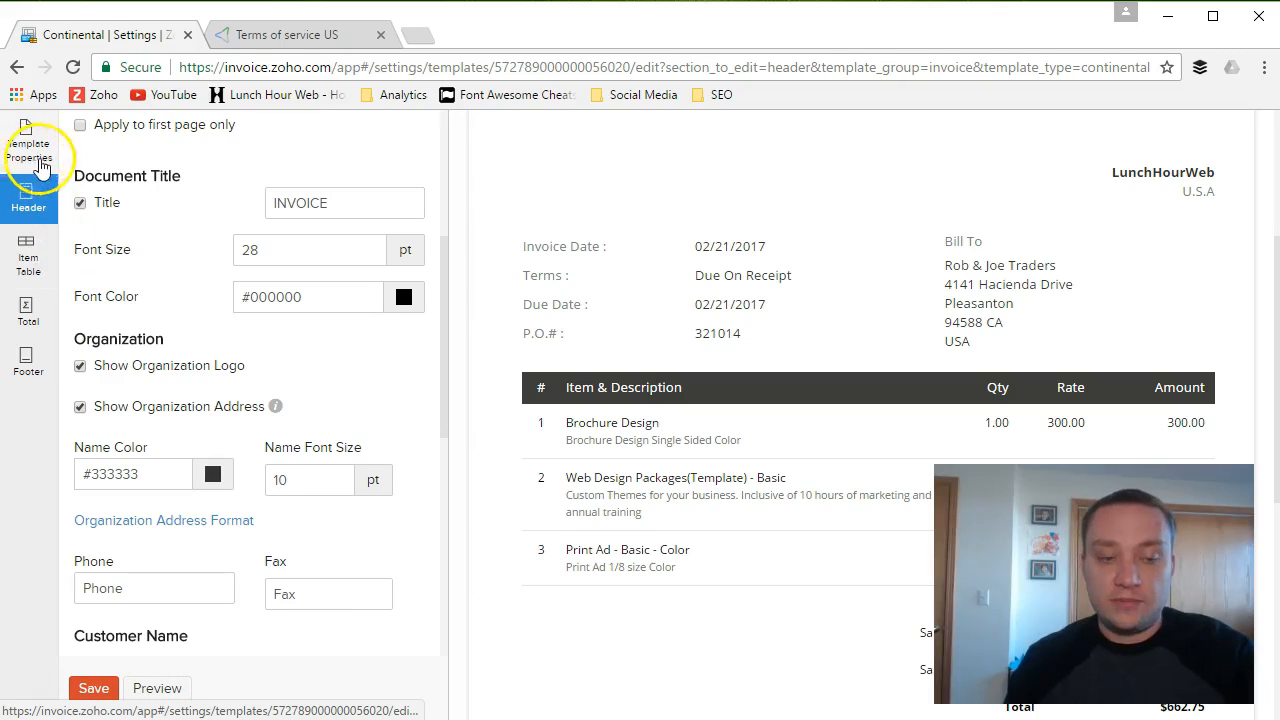
pyautogui.scroll(3, 157, 280)
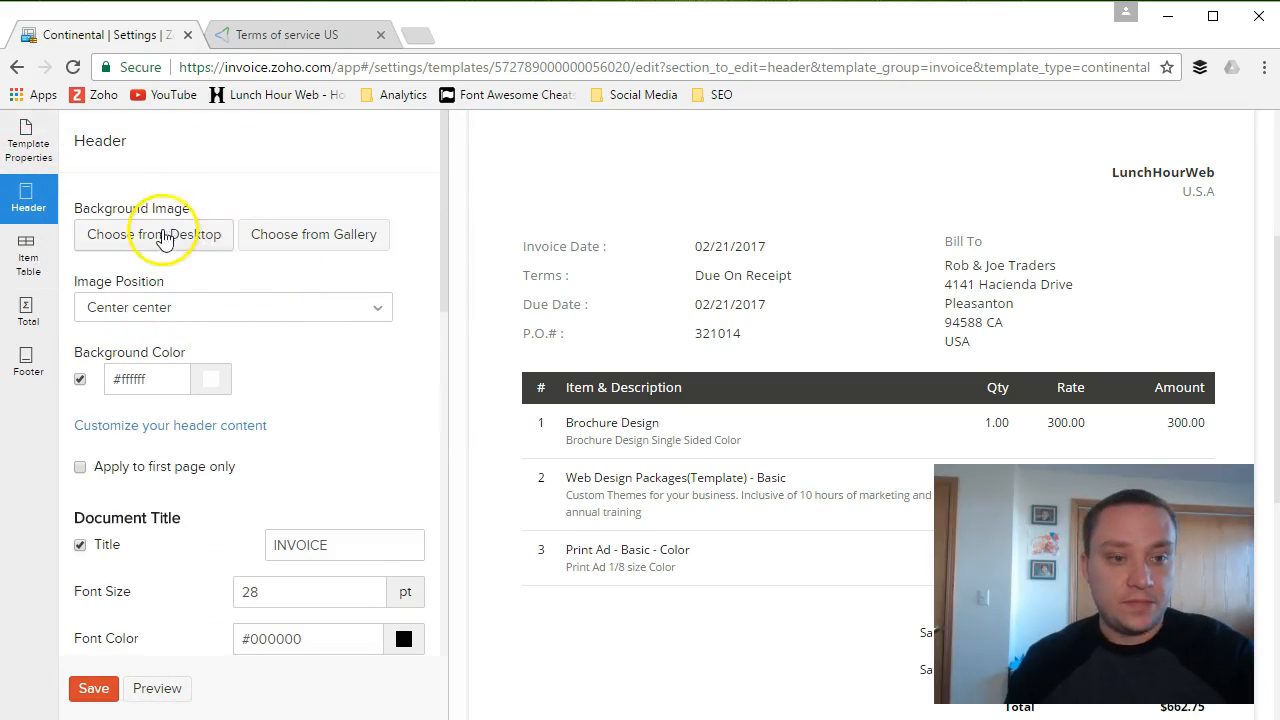
pyautogui.click(298, 258)
pyautogui.click(682, 362)
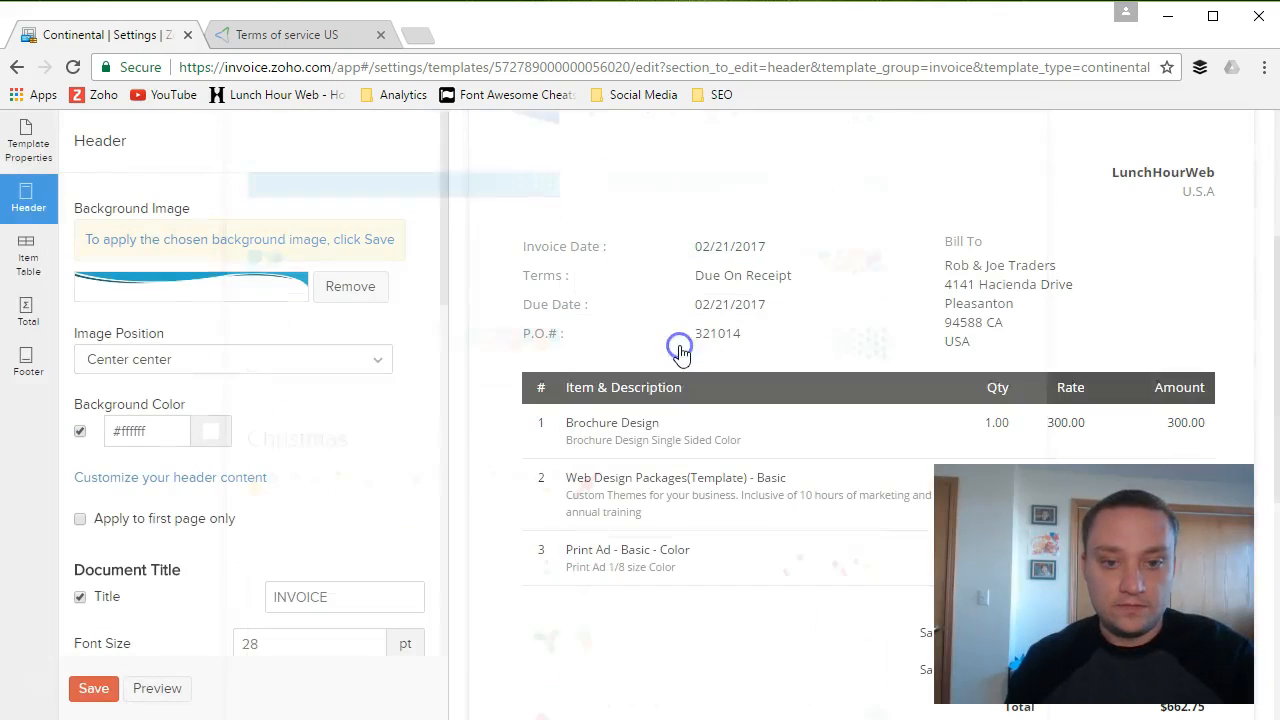
pyautogui.scroll(3, 1095, 220)
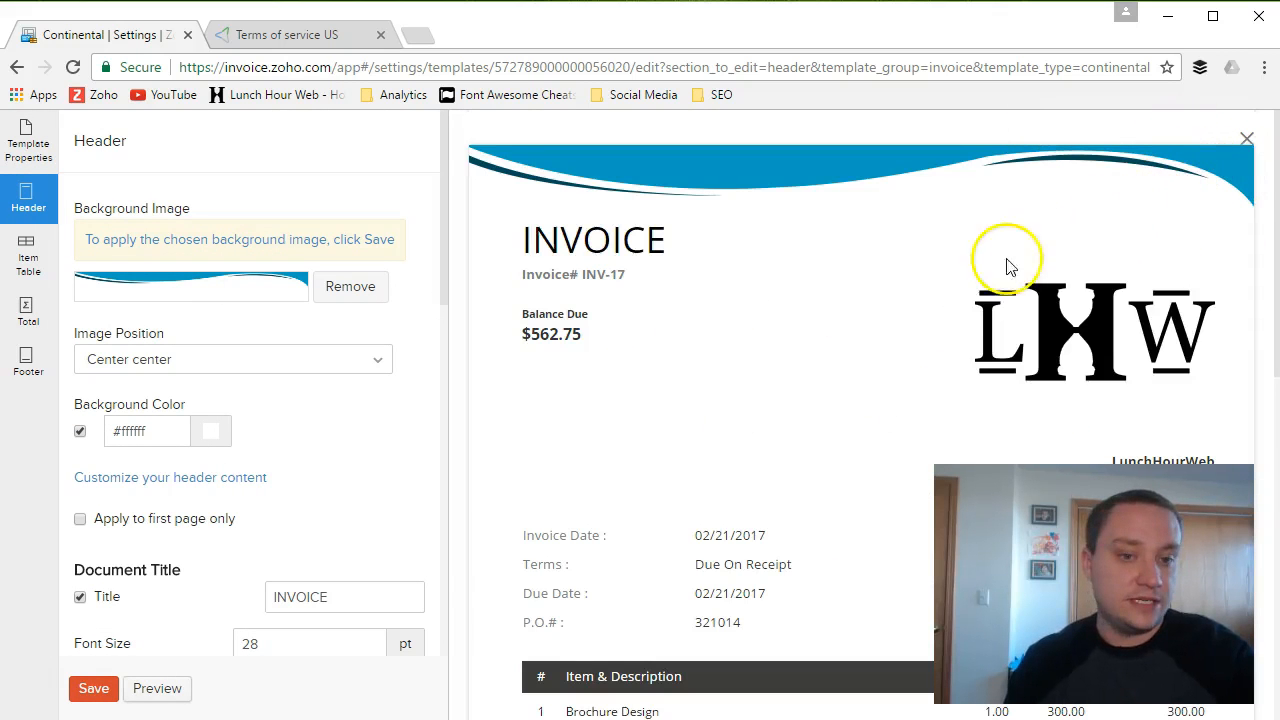
# - Remove the Reference Field (P.O.#) from the header's document information and refresh the invoice preview
pyautogui.scroll(-1, 371, 457)
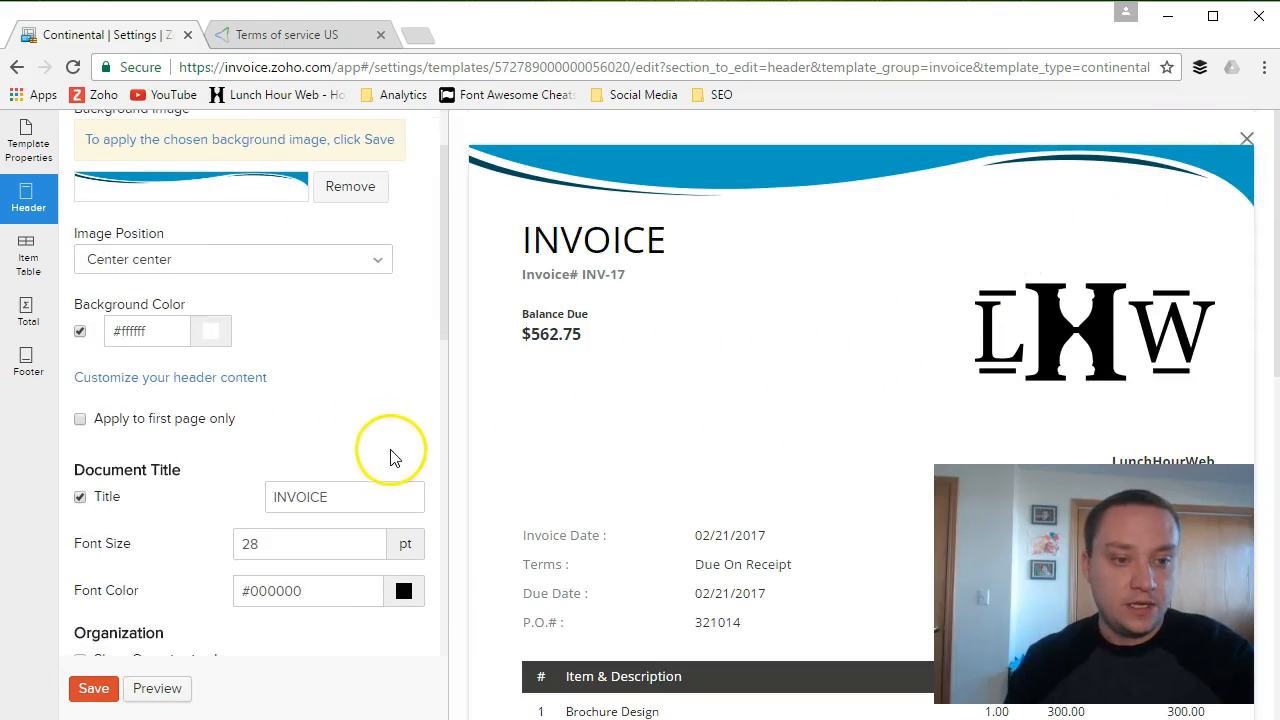
pyautogui.scroll(-1, 345, 365)
pyautogui.scroll(-1, 365, 378)
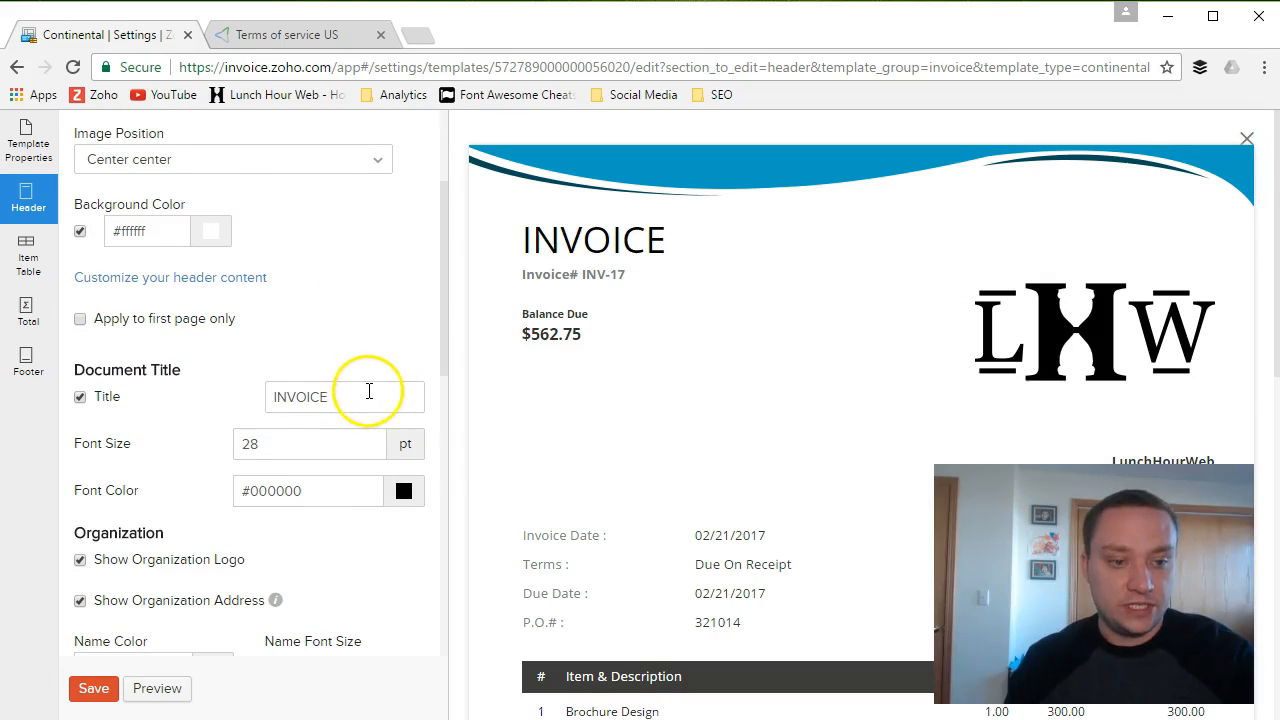
pyautogui.scroll(-5, 369, 391)
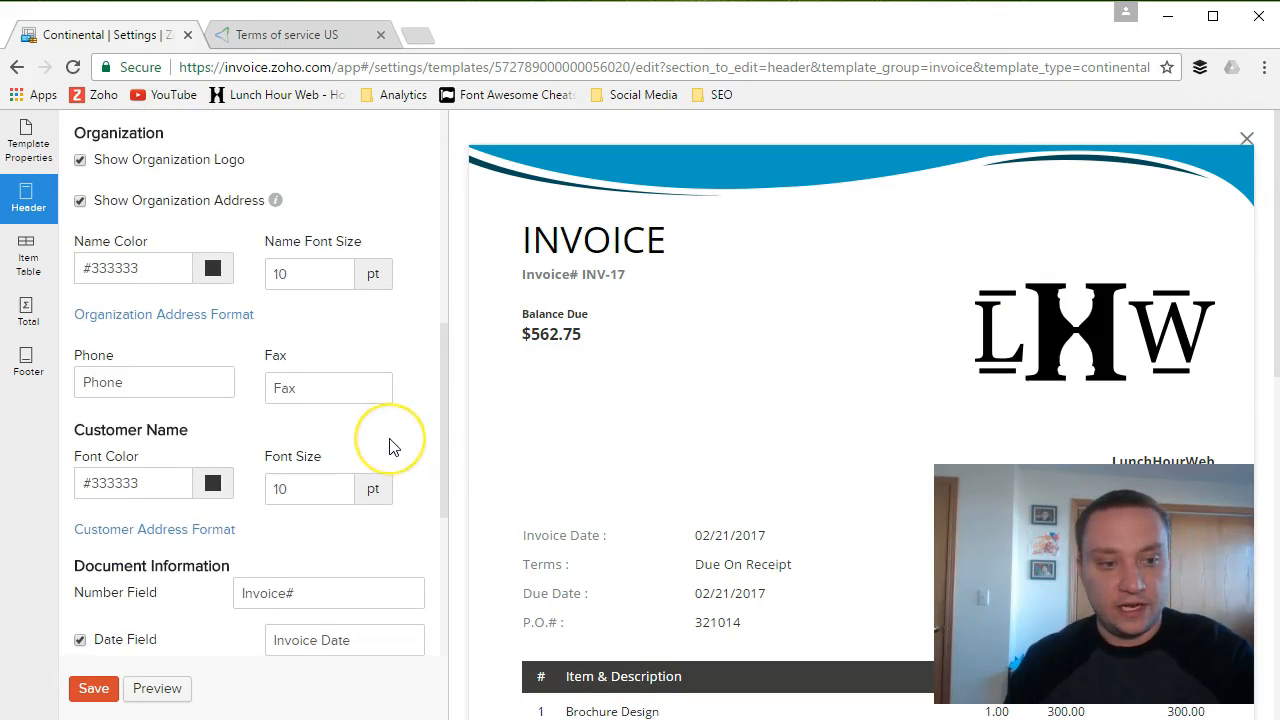
pyautogui.scroll(-1, 398, 442)
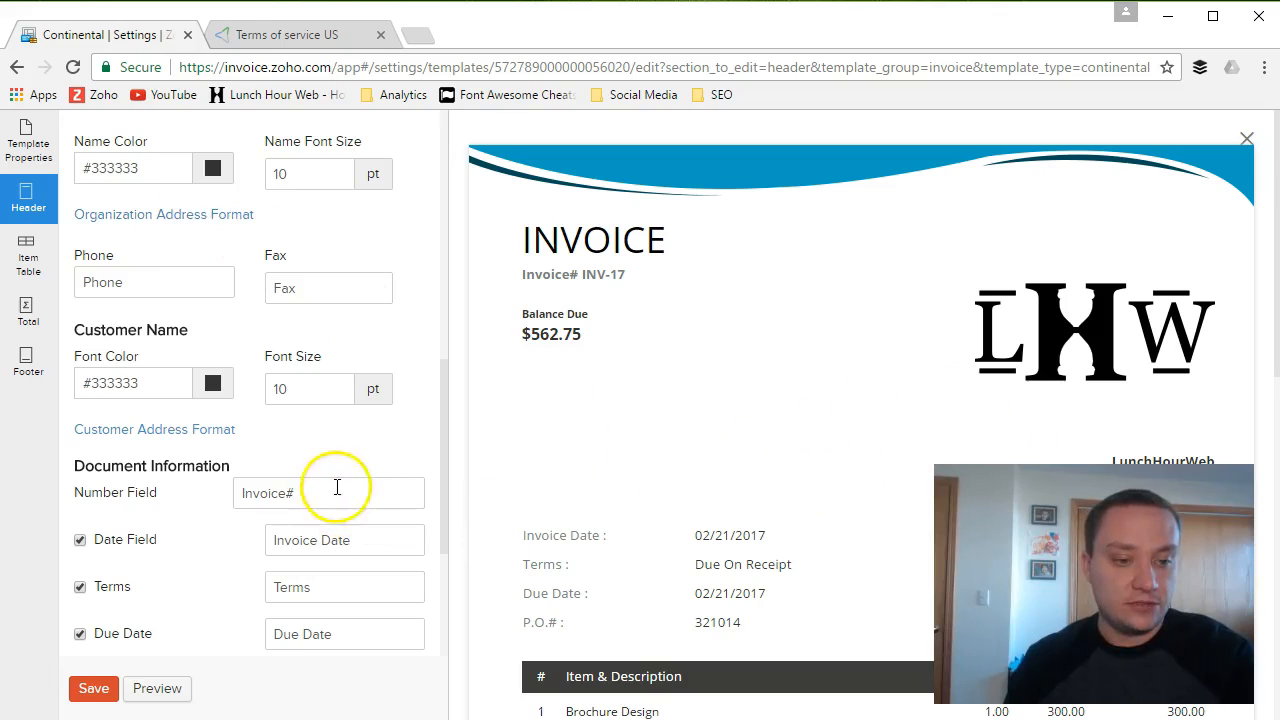
pyautogui.scroll(-2, 390, 432)
pyautogui.scroll(-1, 398, 435)
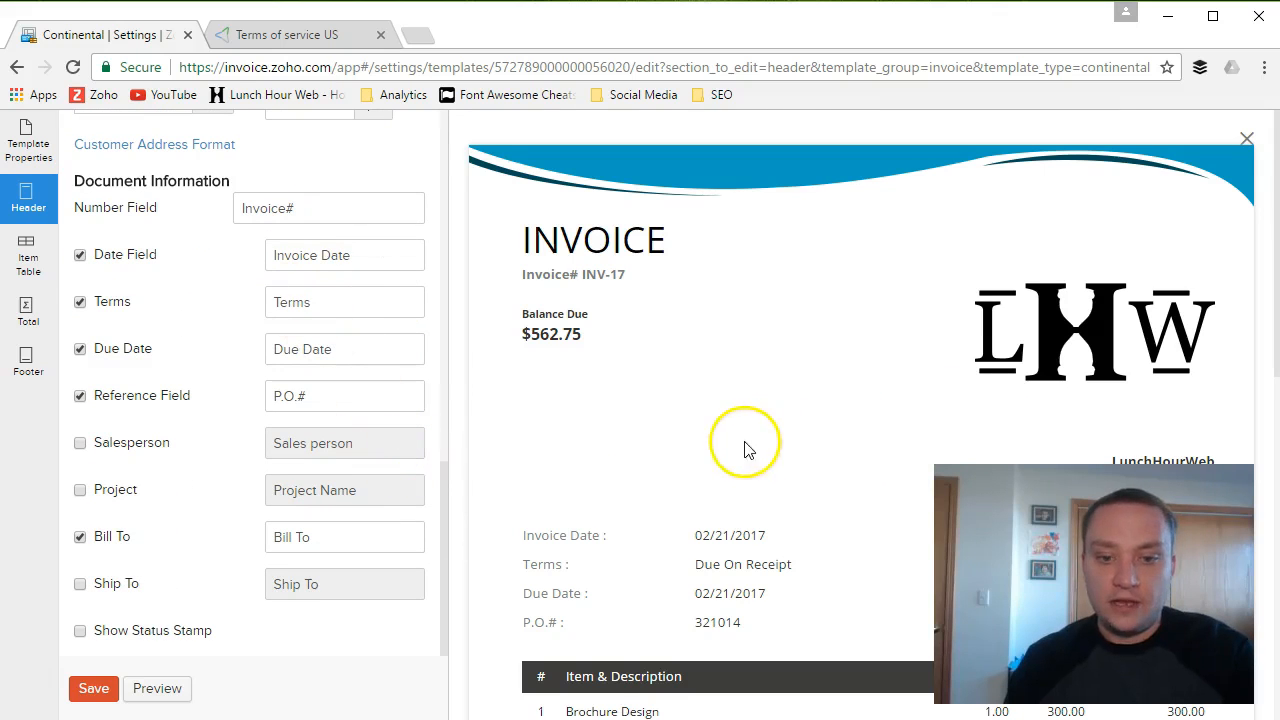
pyautogui.scroll(-6, 750, 446)
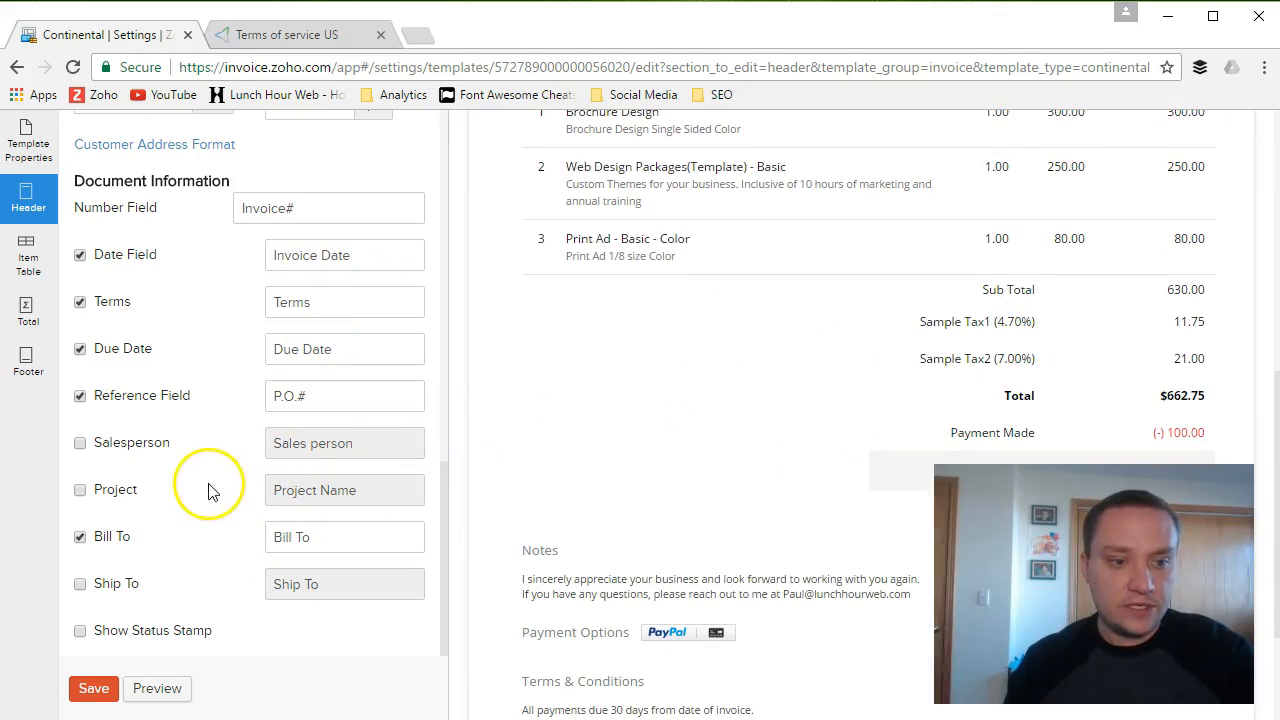
pyautogui.click(79, 396)
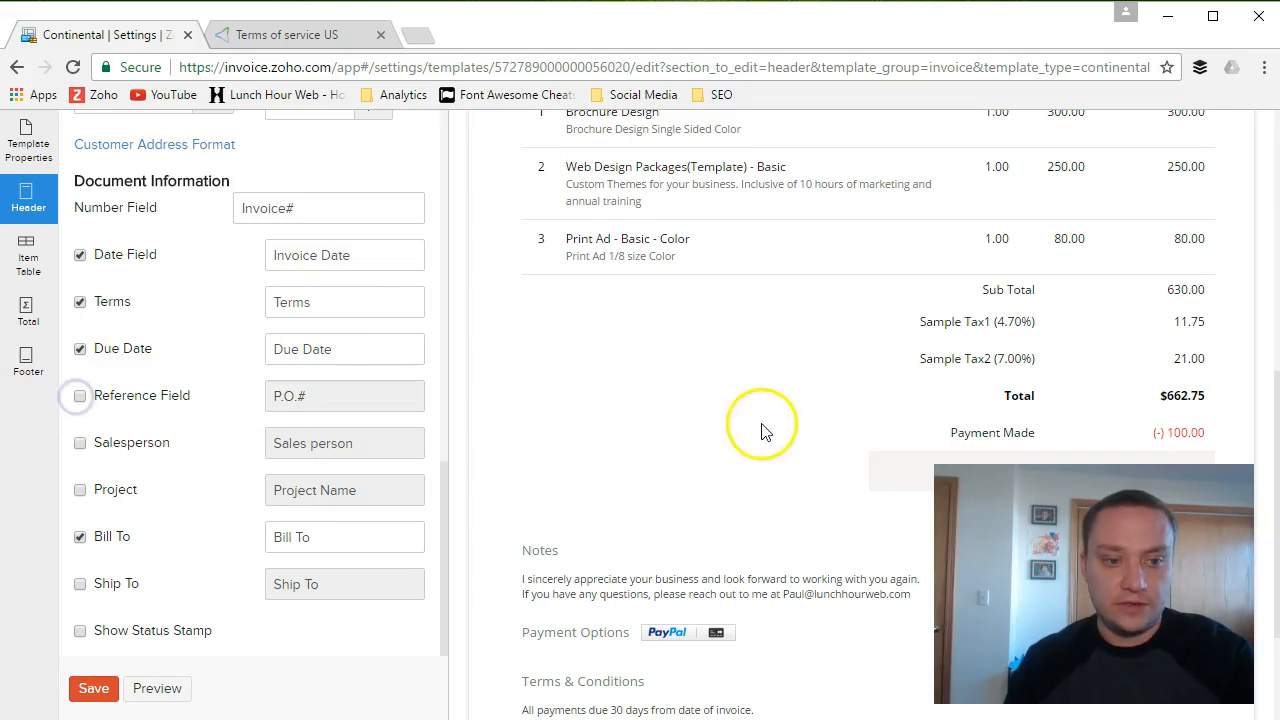
pyautogui.scroll(4, 657, 451)
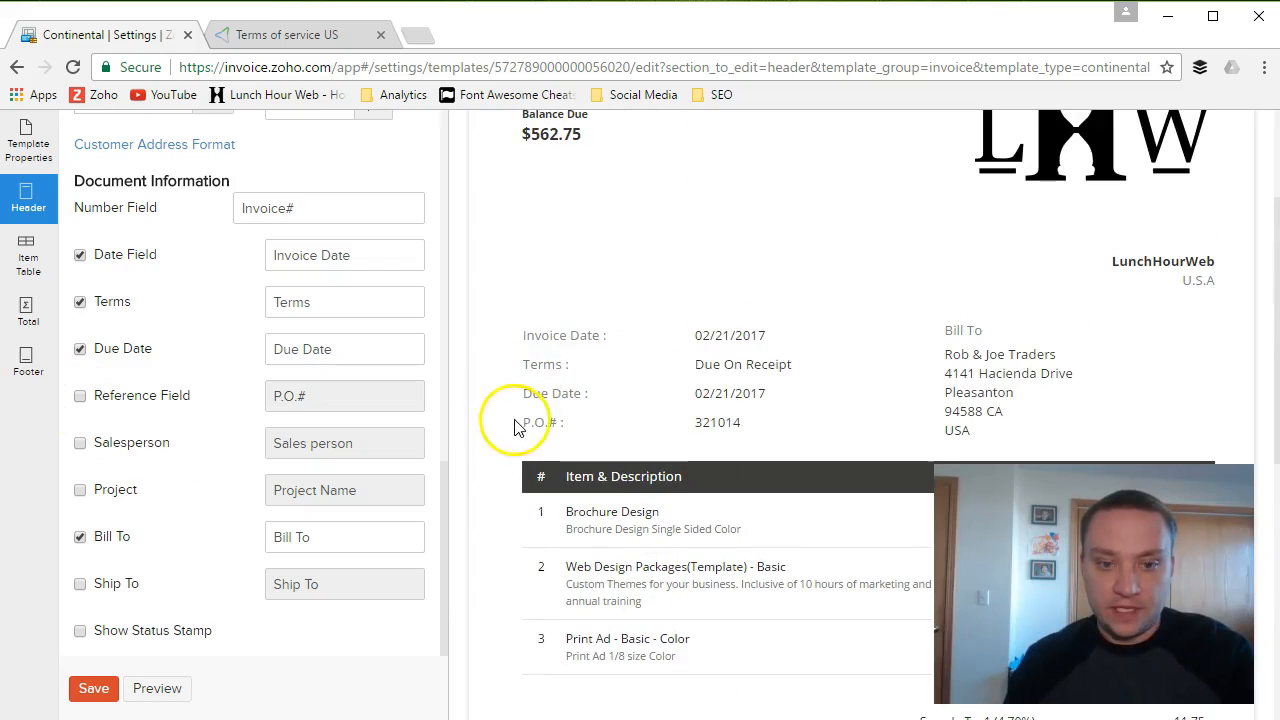
pyautogui.moveTo(514, 423); pyautogui.dragTo(736, 428)
pyautogui.click(759, 430)
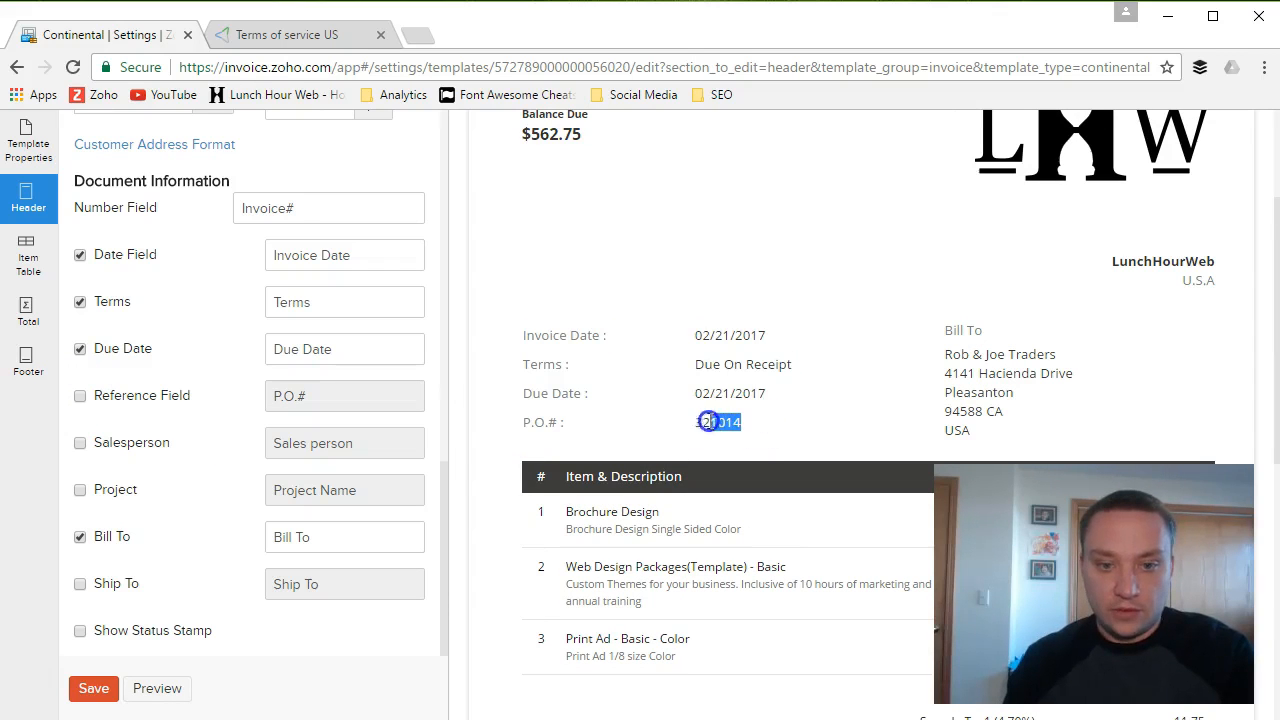
pyautogui.click(160, 686)
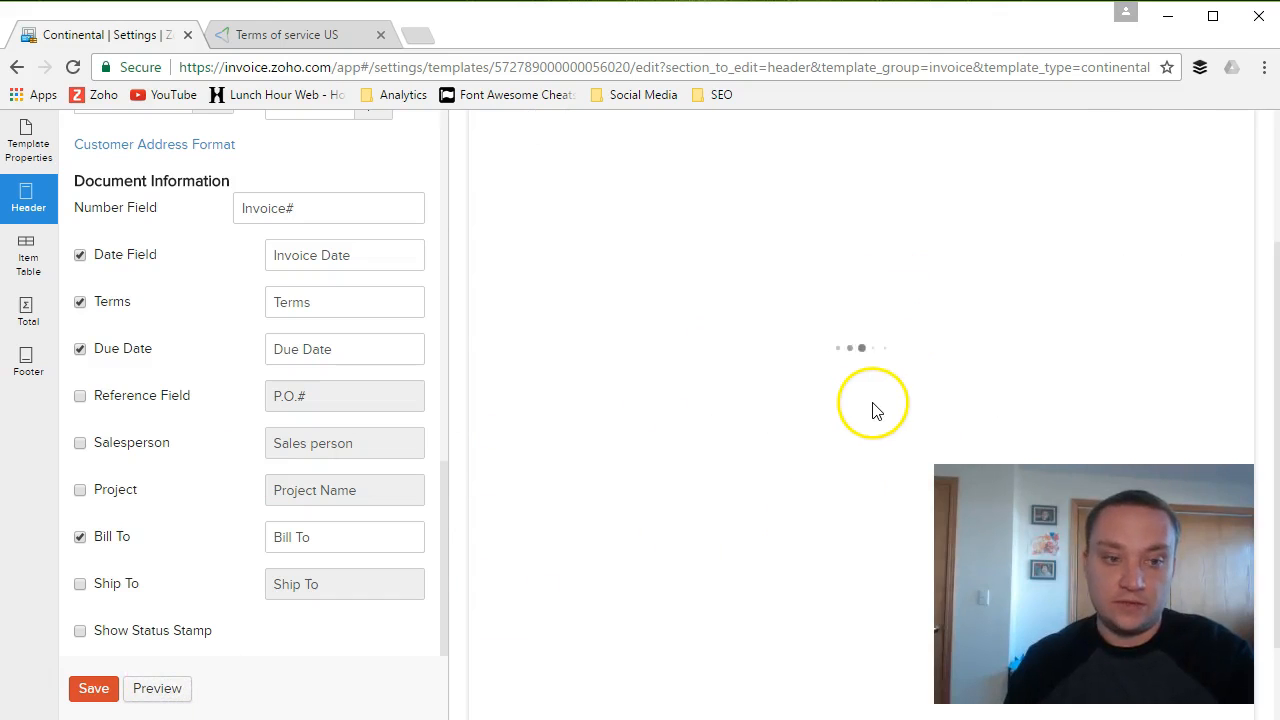
# - In the template's item table labels, change the Quantity label to Hours and check the labels for invoices created from projects
pyautogui.click(28, 260)
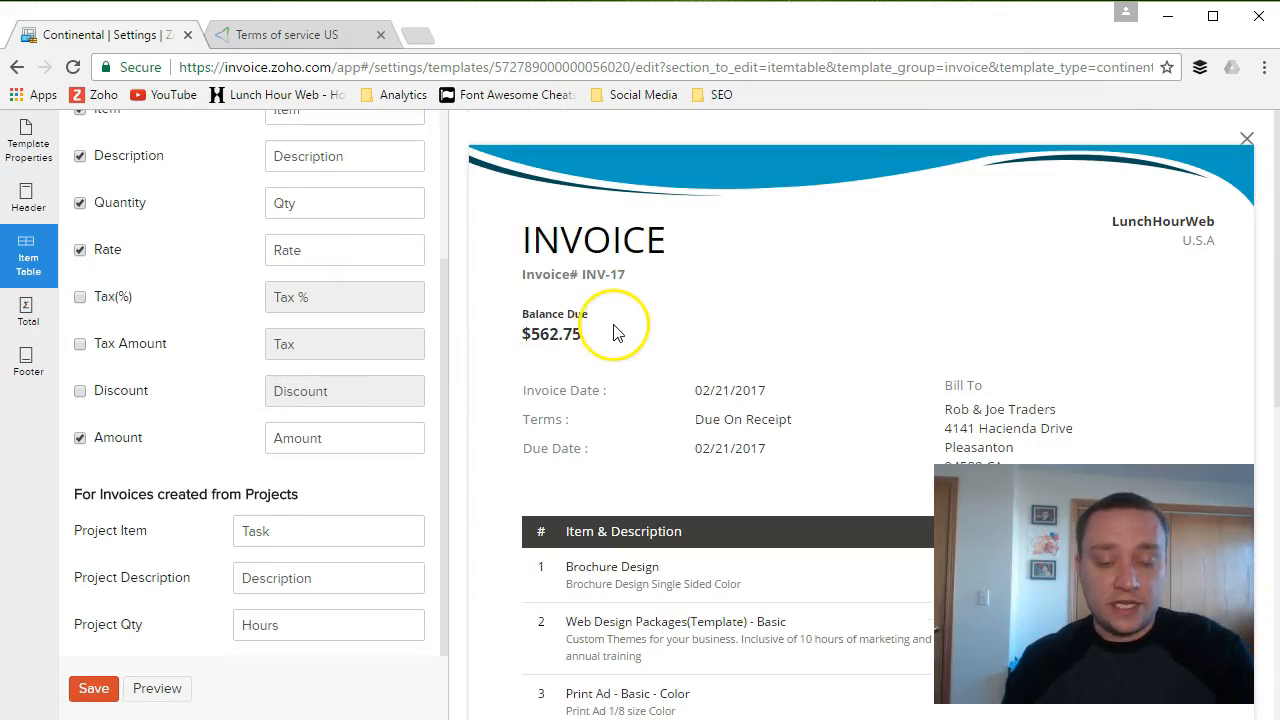
pyautogui.scroll(-2, 615, 345)
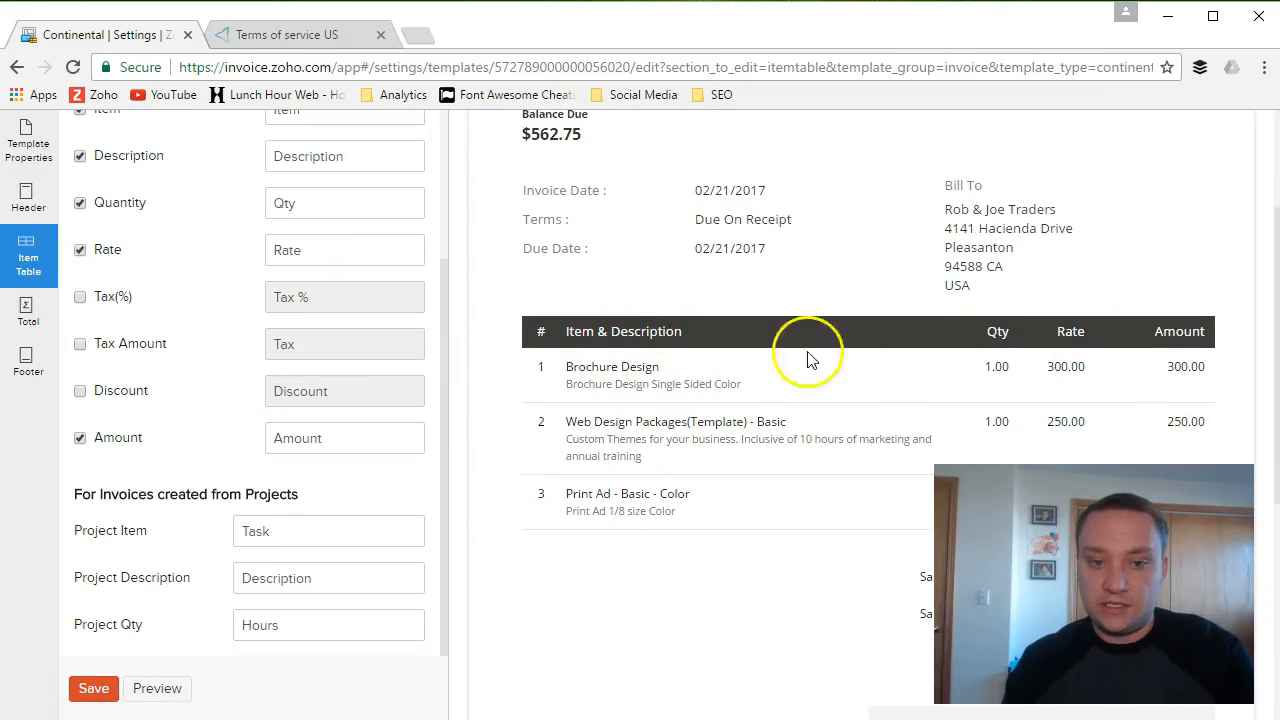
pyautogui.scroll(-1, 570, 430)
pyautogui.scroll(1, 238, 338)
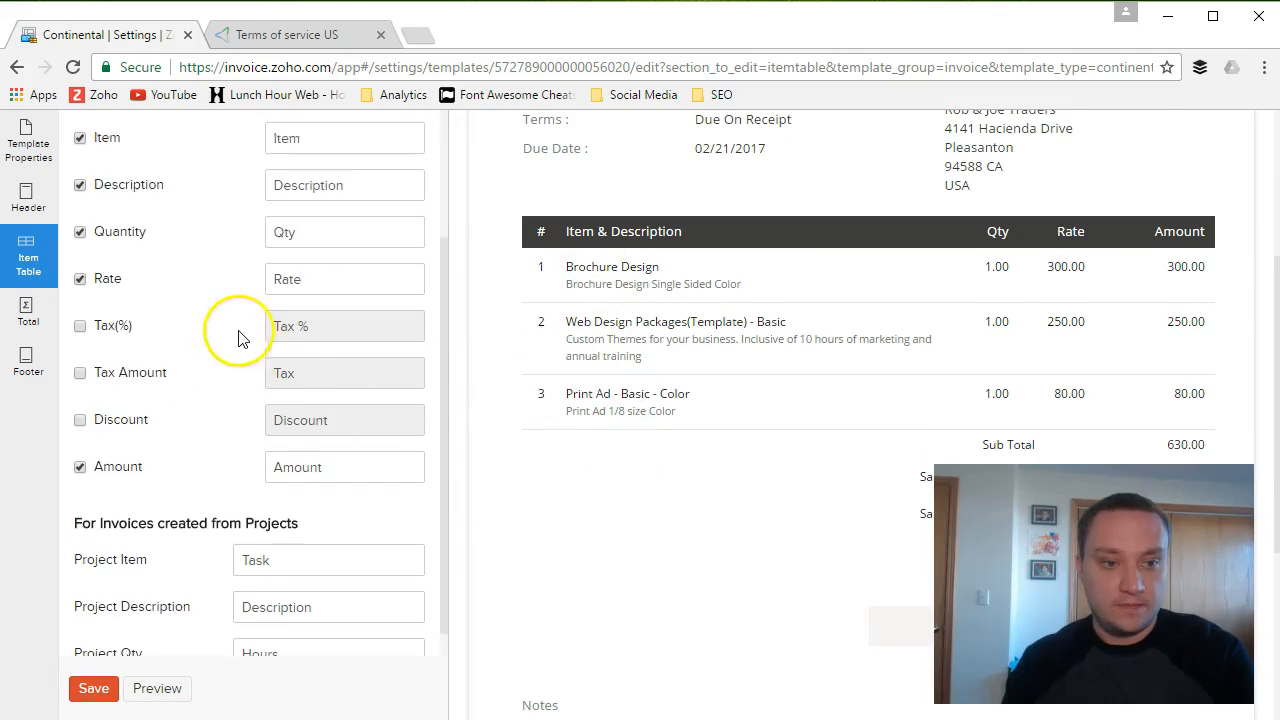
pyautogui.scroll(2, 238, 338)
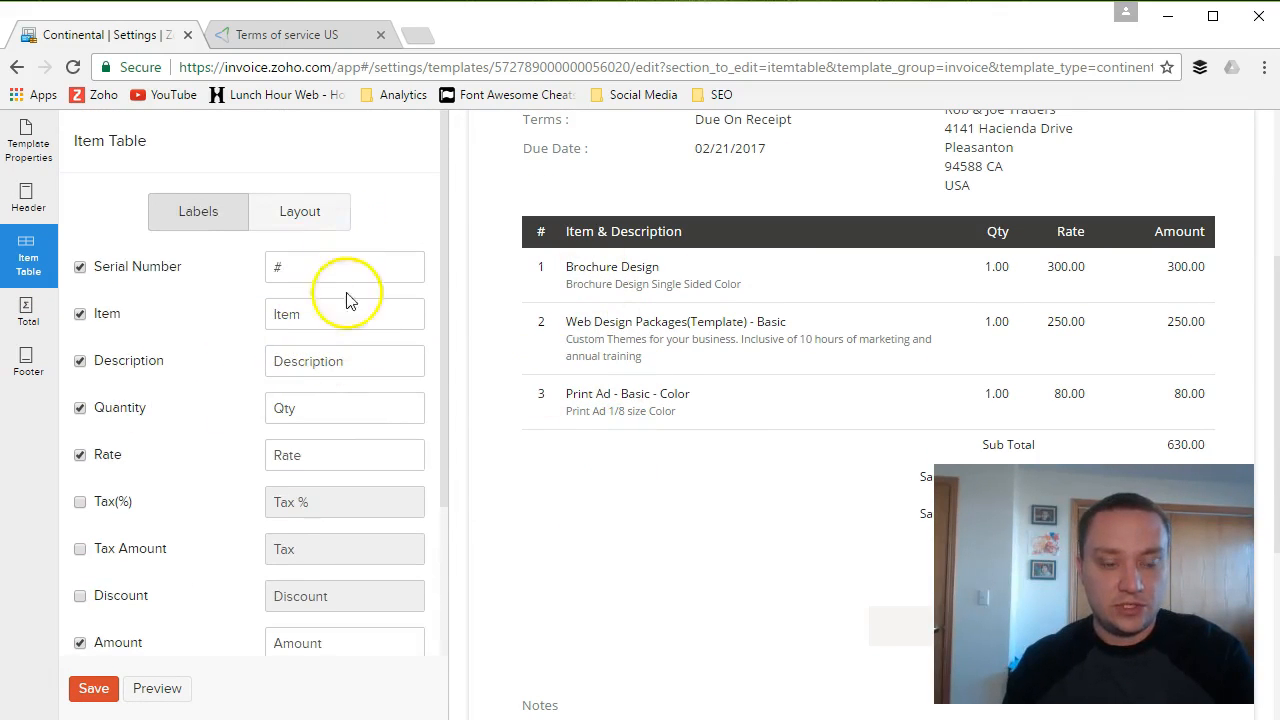
pyautogui.moveTo(331, 422); pyautogui.dragTo(190, 418)
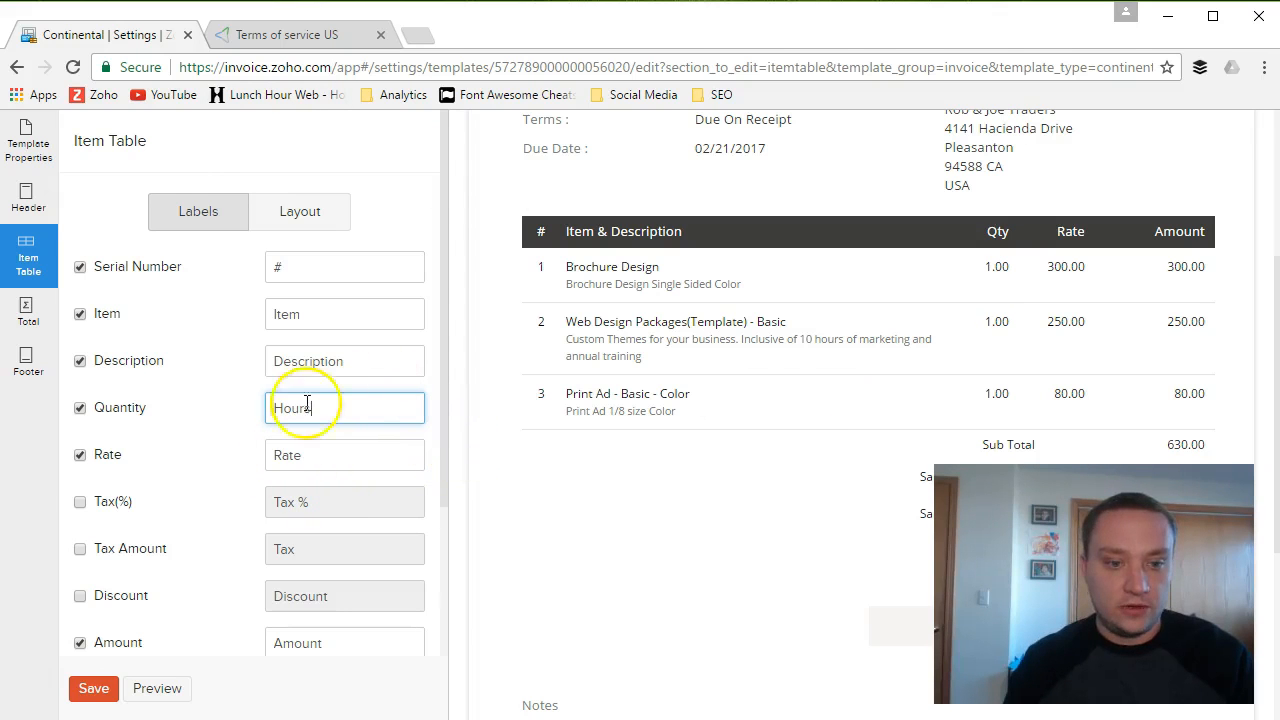
pyautogui.scroll(-8, 280, 571)
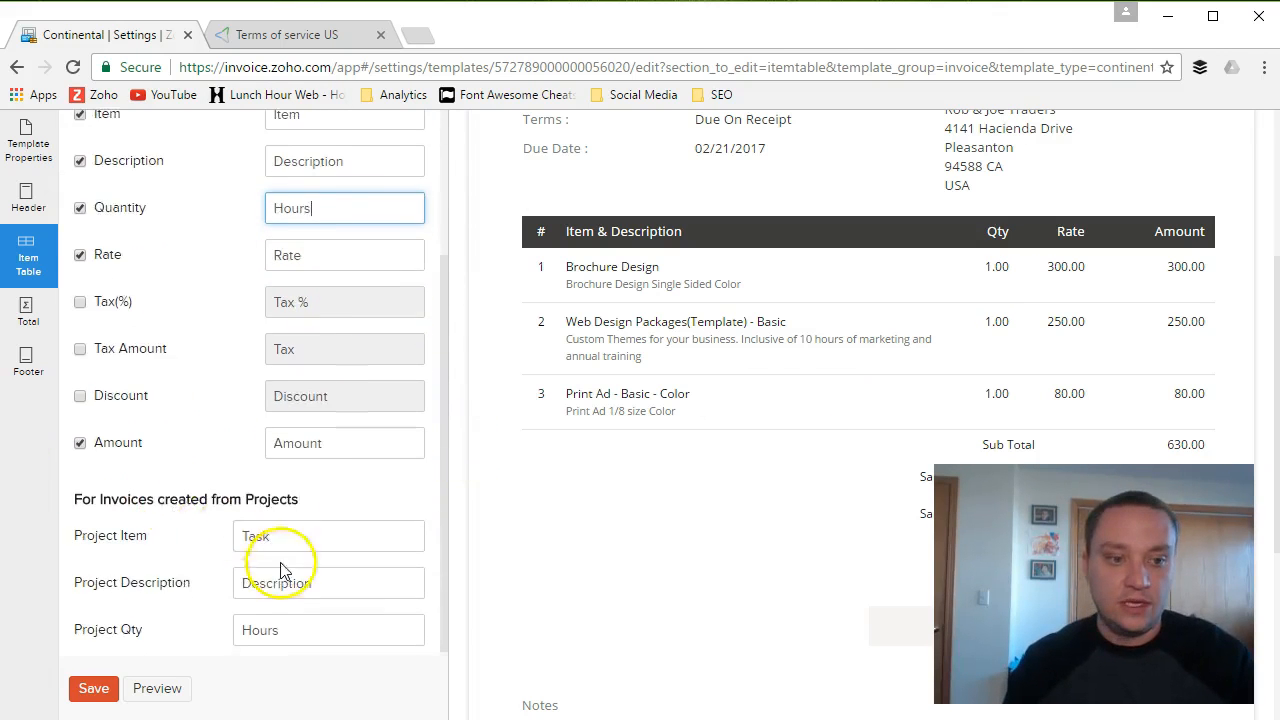
# - In the template's total section, hide the Sub Total line and place the currency symbol after the amount
pyautogui.scroll(3, 180, 345)
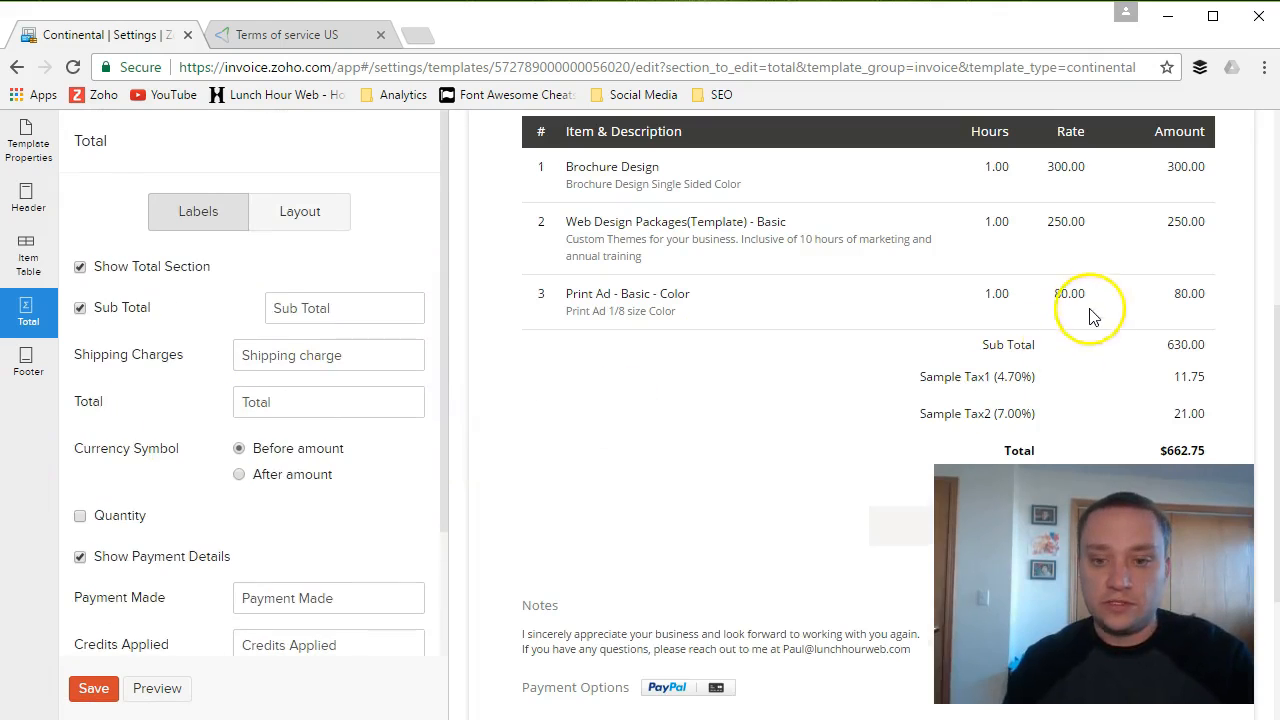
pyautogui.scroll(-1, 947, 362)
pyautogui.moveTo(951, 240); pyautogui.dragTo(1103, 424)
pyautogui.click(398, 478)
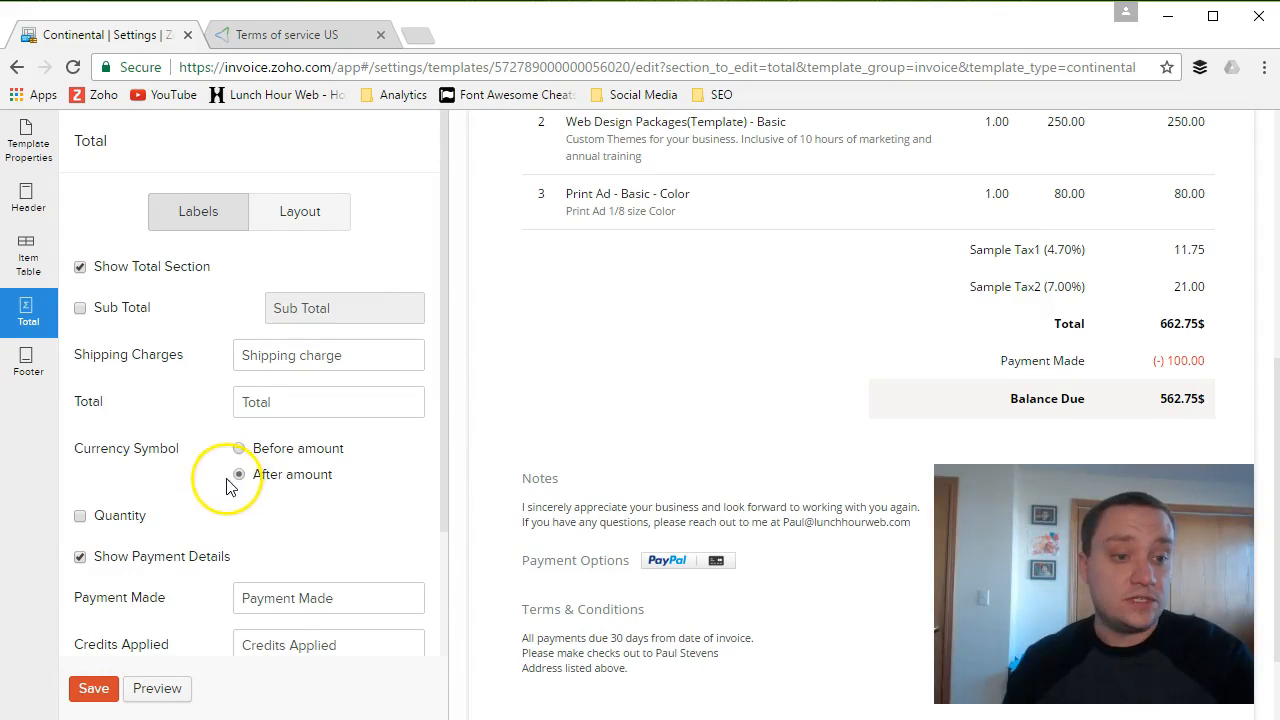
# - In the template's footer settings, turn off the Online Payment Link and save the Continental template
pyautogui.click(33, 378)
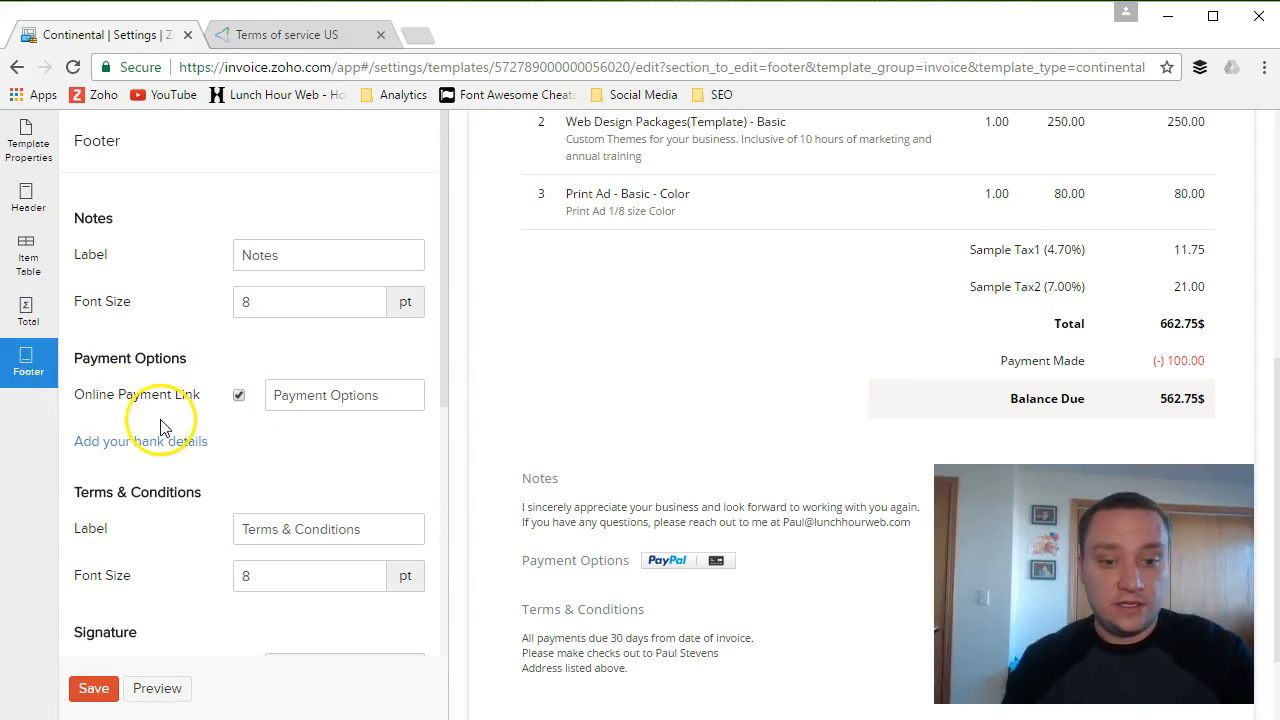
pyautogui.scroll(-1, 565, 468)
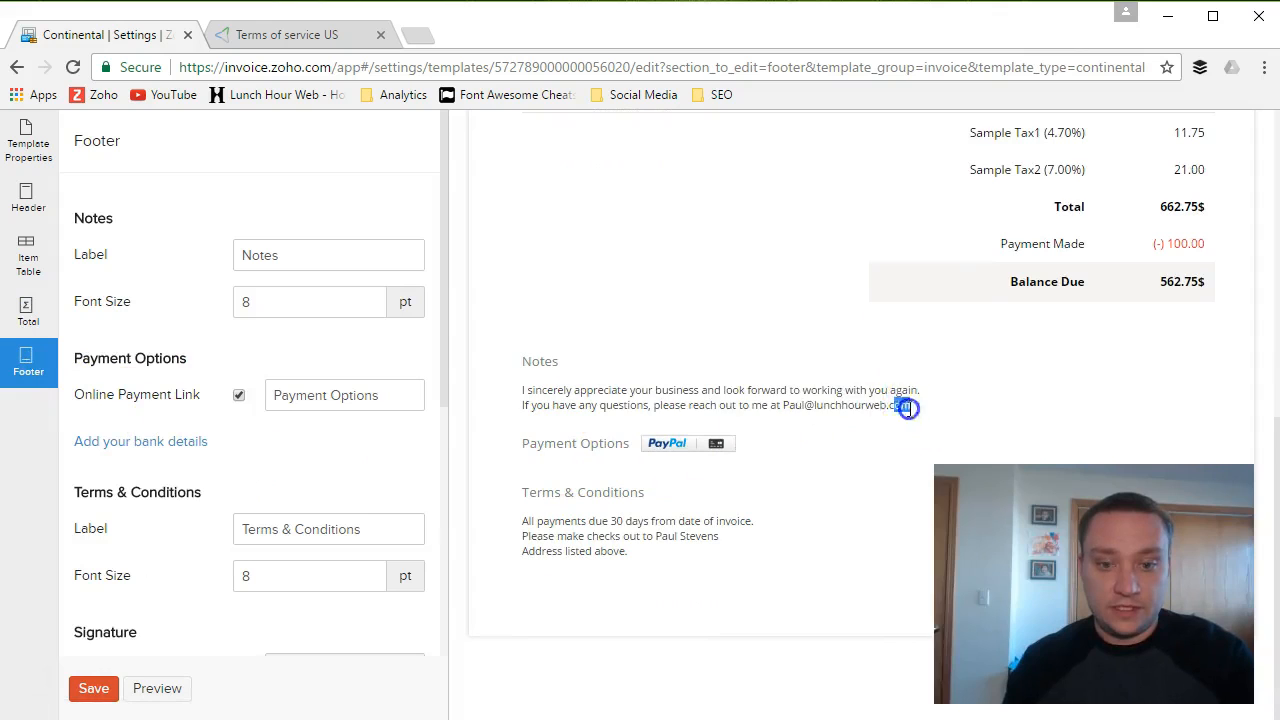
pyautogui.moveTo(906, 407); pyautogui.dragTo(581, 392)
pyautogui.moveTo(625, 553); pyautogui.dragTo(558, 521)
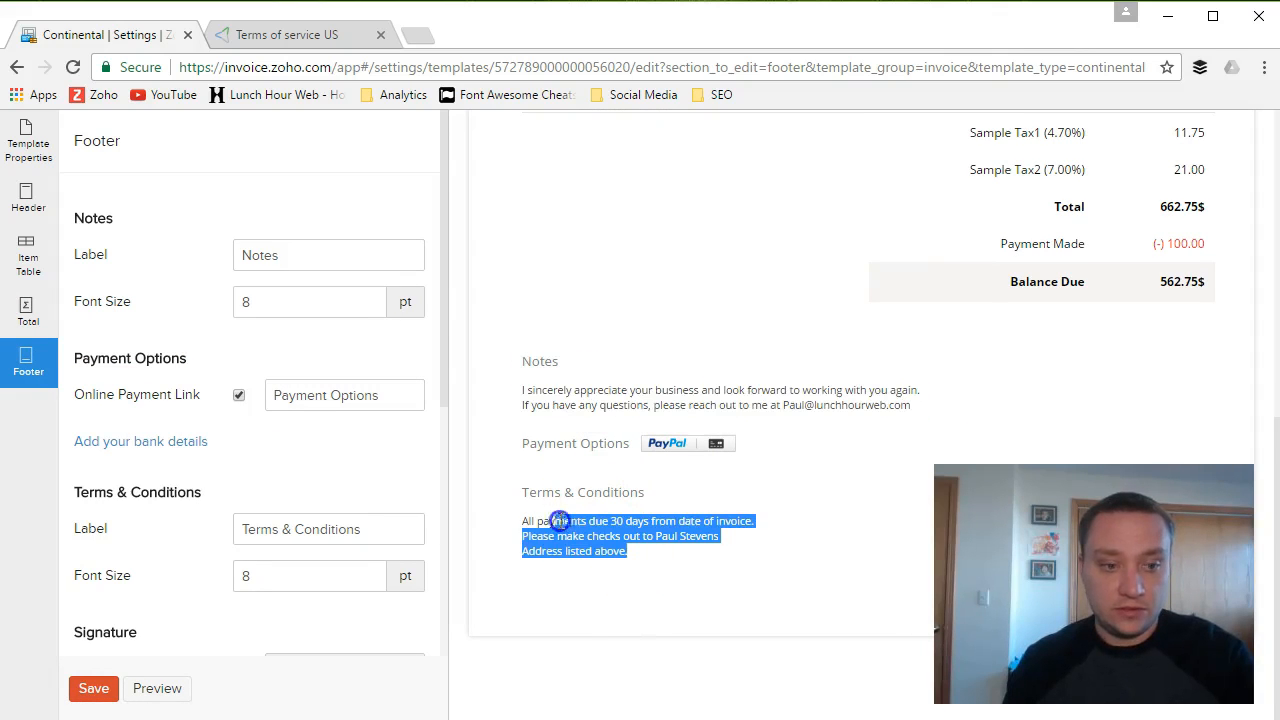
pyautogui.click(508, 580)
pyautogui.scroll(-1, 233, 305)
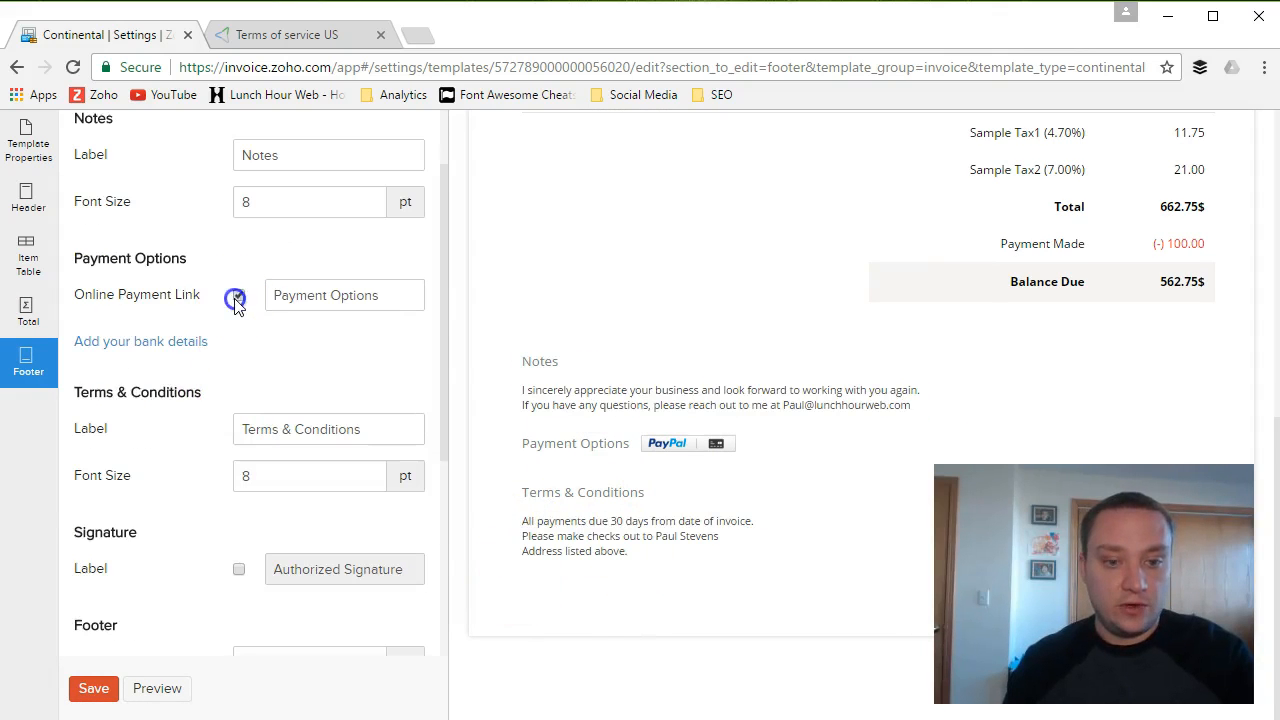
pyautogui.click(237, 298)
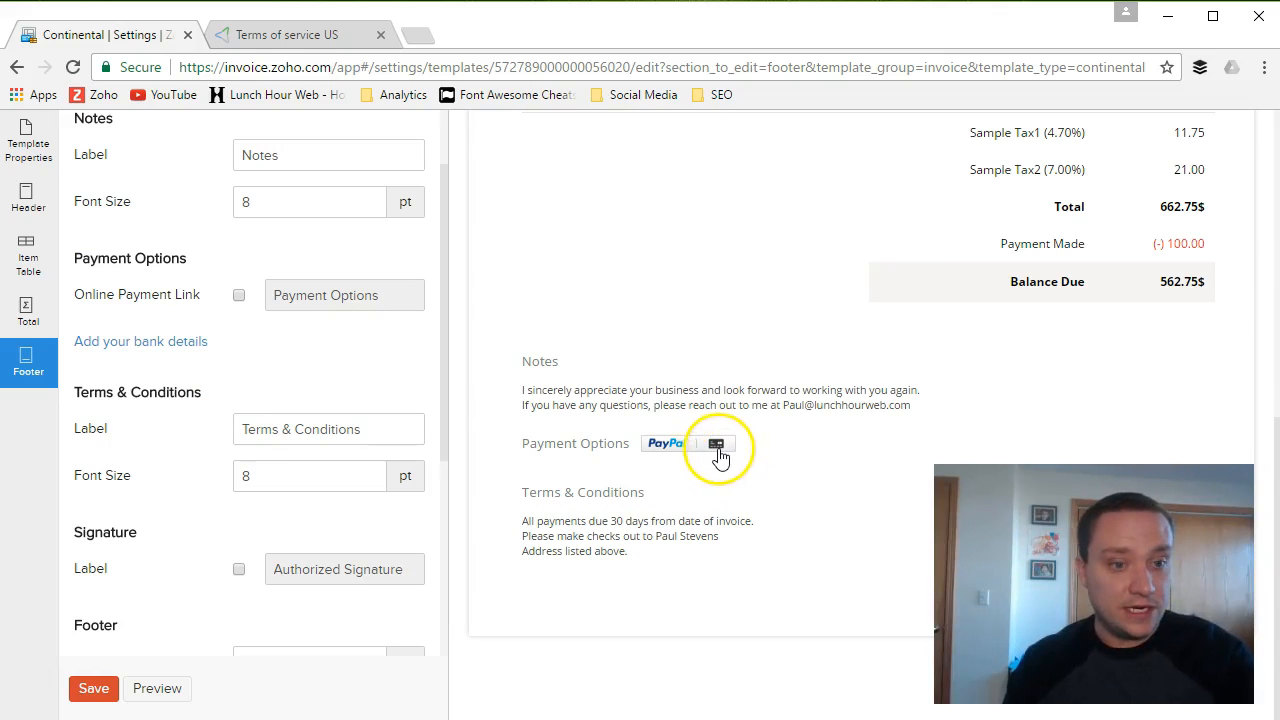
pyautogui.scroll(-4, 177, 466)
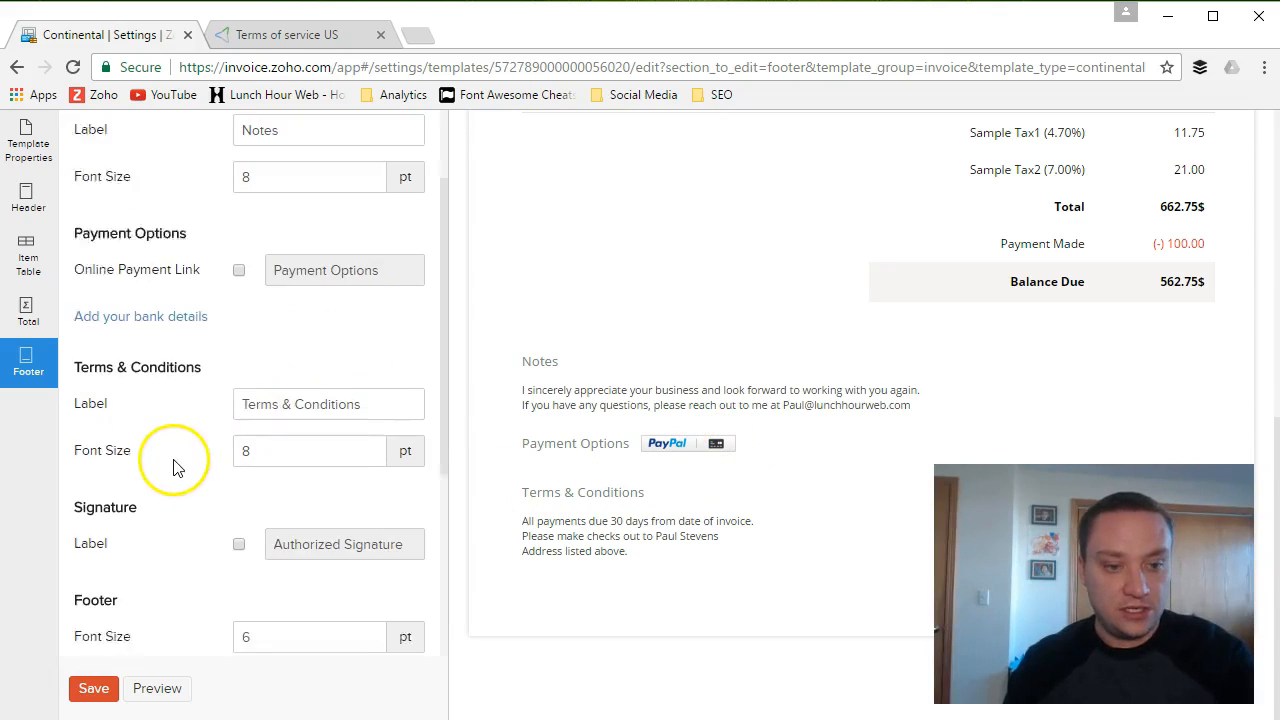
pyautogui.click(96, 690)
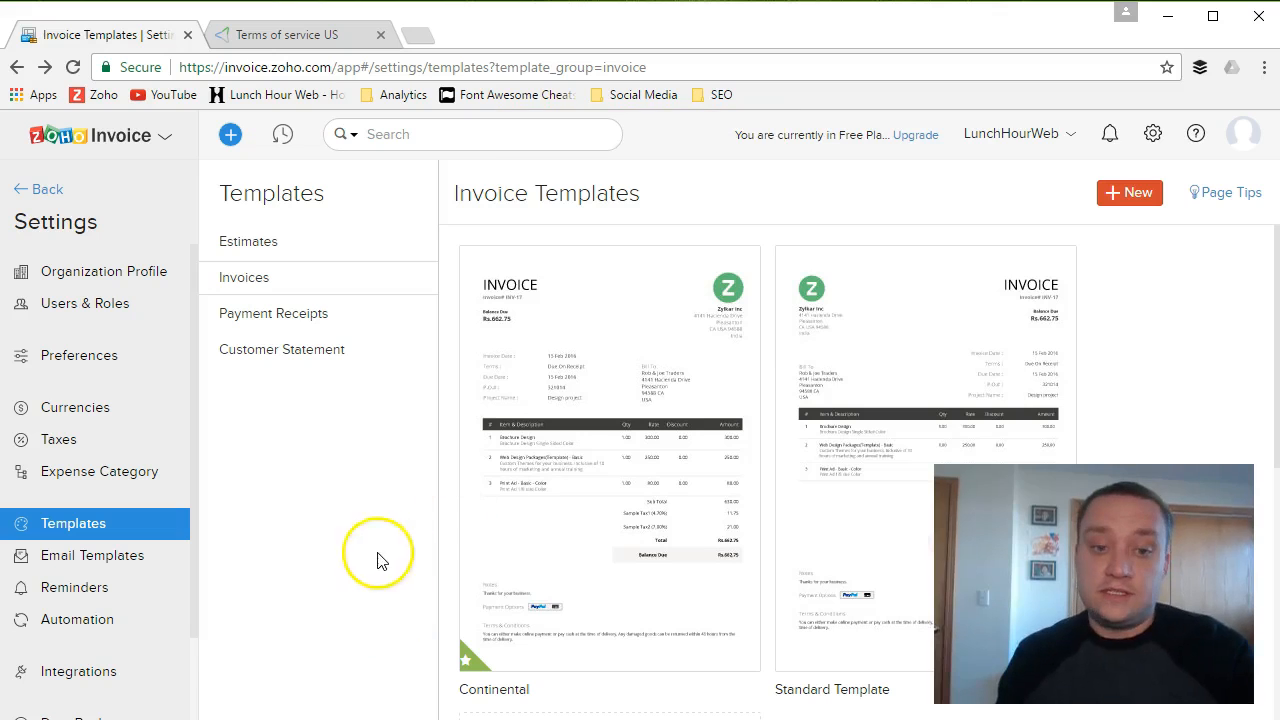
# - In the reminder settings, review the overdue invoice reminder's sender, subject and message, and close it without saving
pyautogui.moveTo(486, 594)
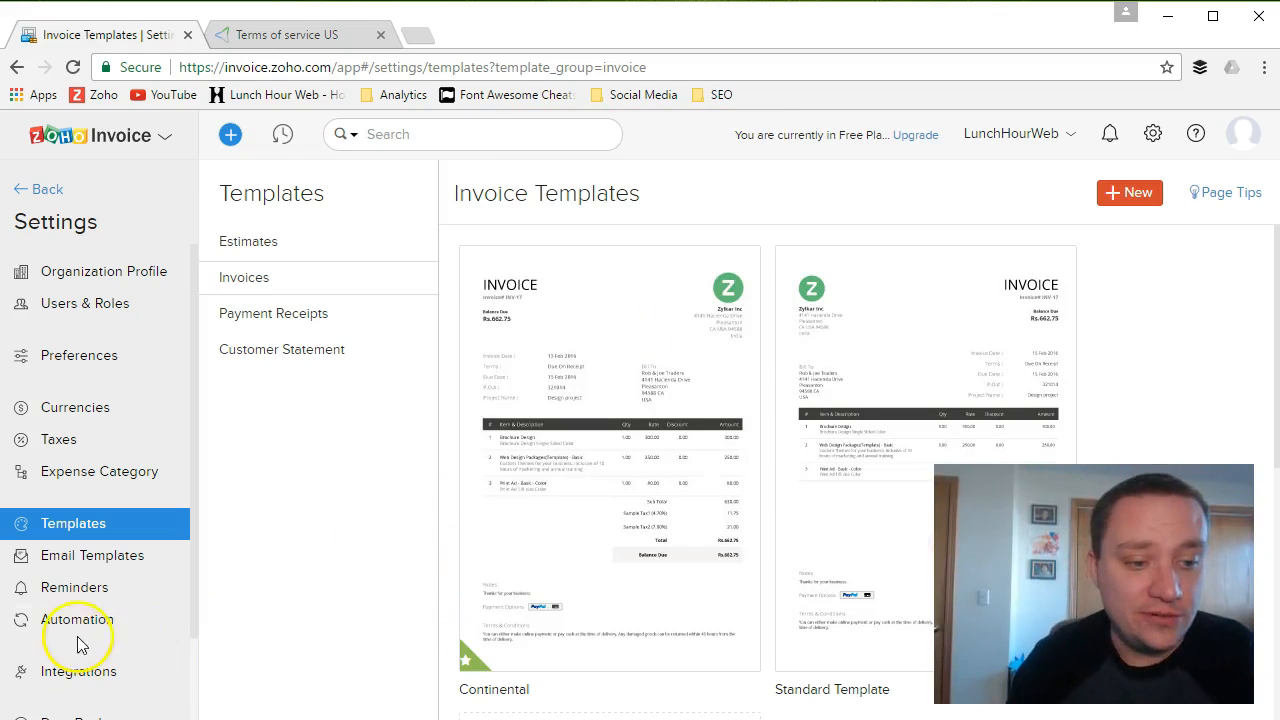
pyautogui.click(72, 600)
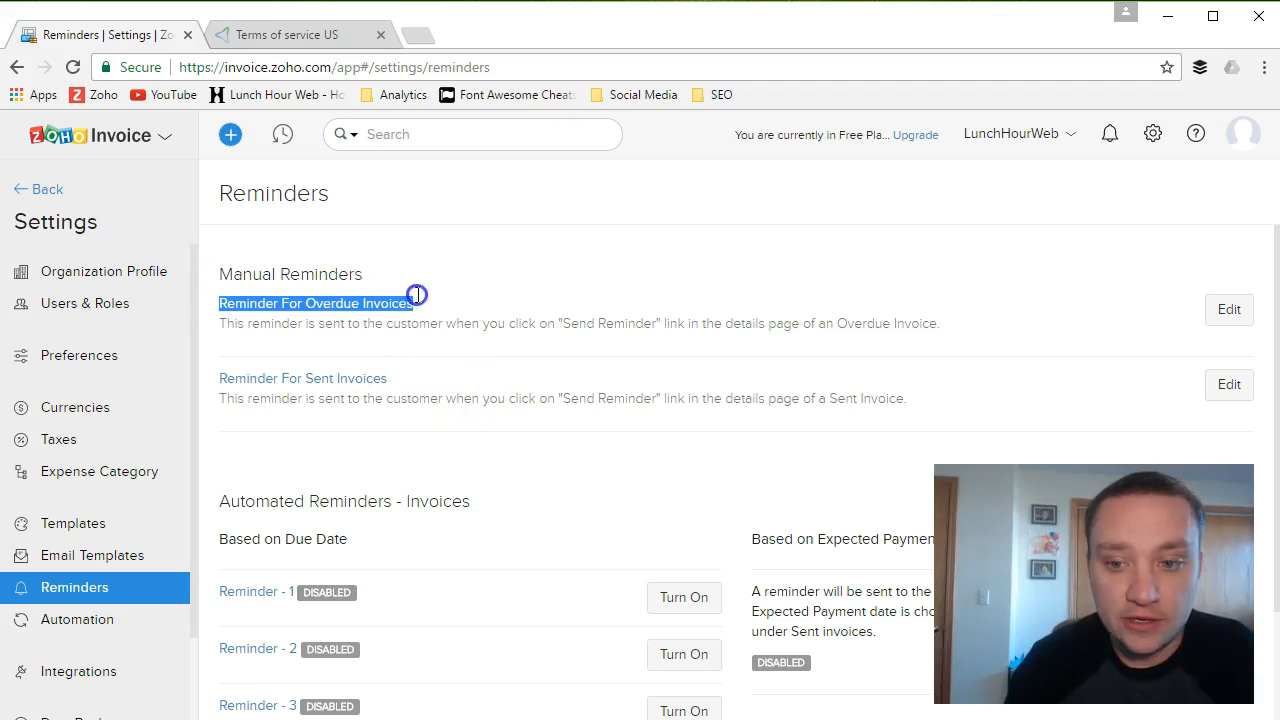
pyautogui.click(1229, 309)
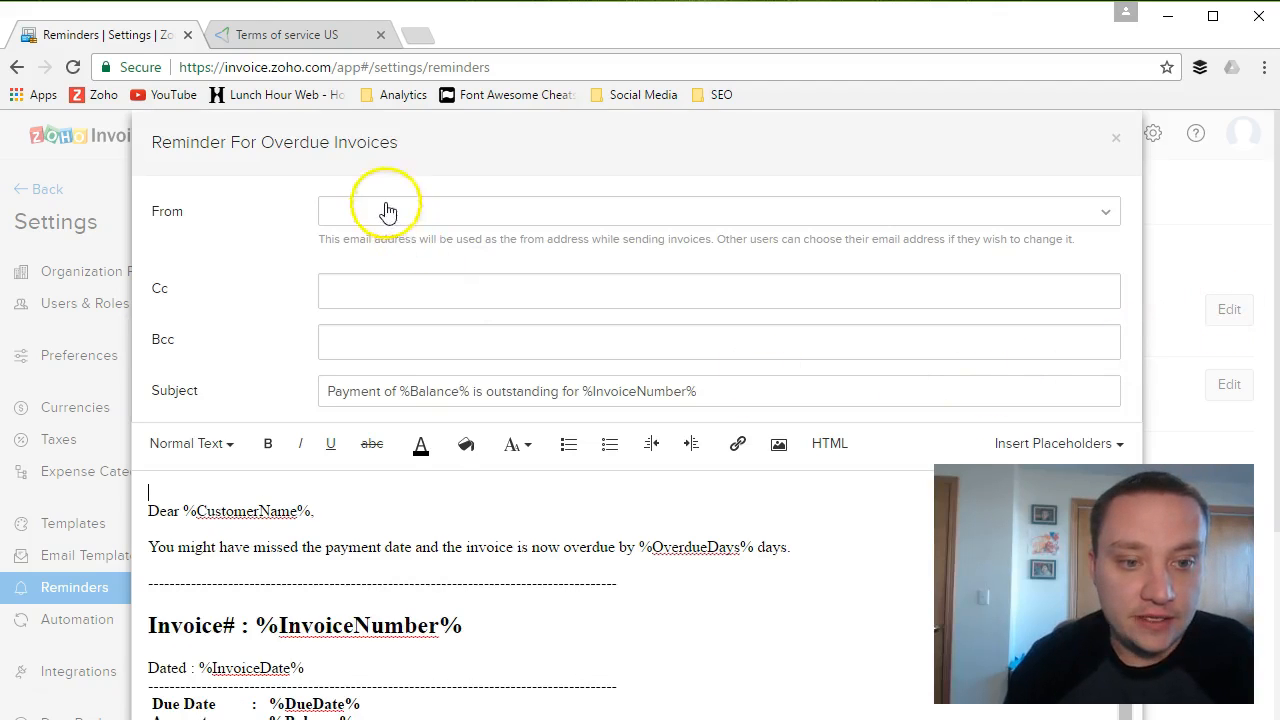
pyautogui.click(386, 209)
pyautogui.click(475, 290)
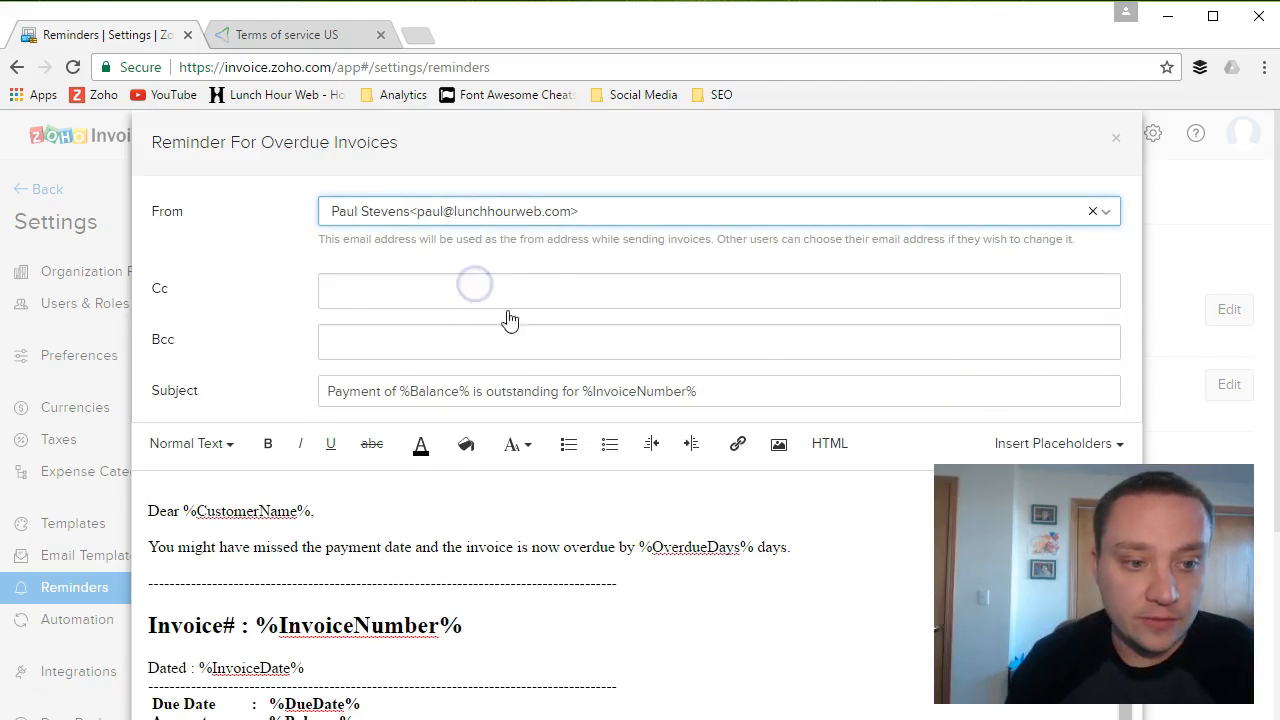
pyautogui.scroll(-1, 300, 320)
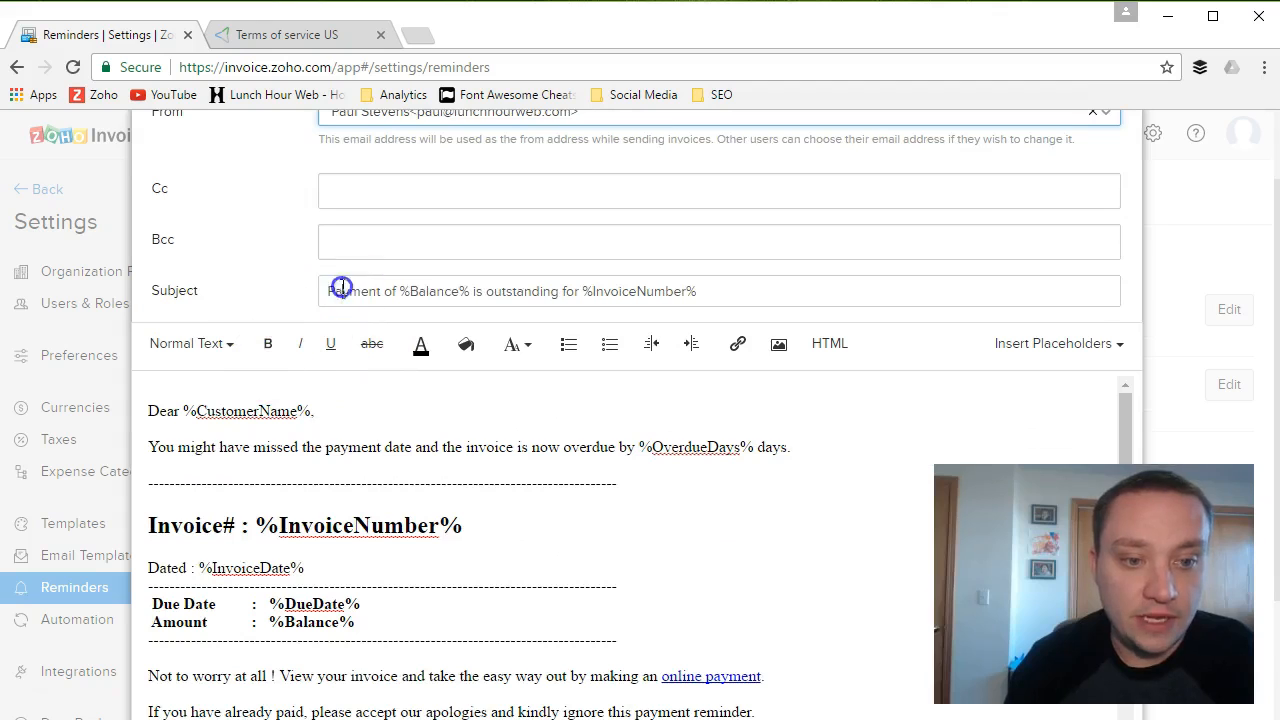
pyautogui.moveTo(341, 288); pyautogui.dragTo(649, 283)
pyautogui.scroll(-1, 428, 478)
pyautogui.scroll(1, 171, 457)
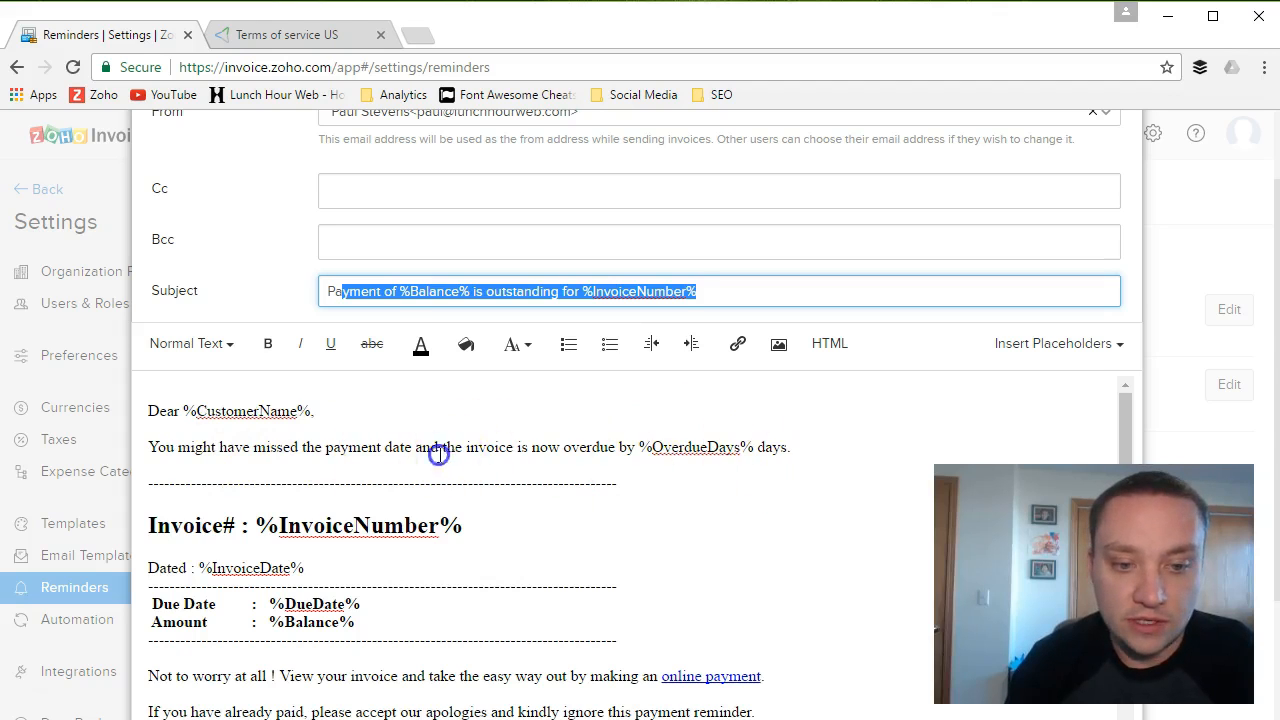
pyautogui.click(241, 457)
pyautogui.scroll(-3, 459, 572)
pyautogui.moveTo(765, 506); pyautogui.dragTo(724, 512)
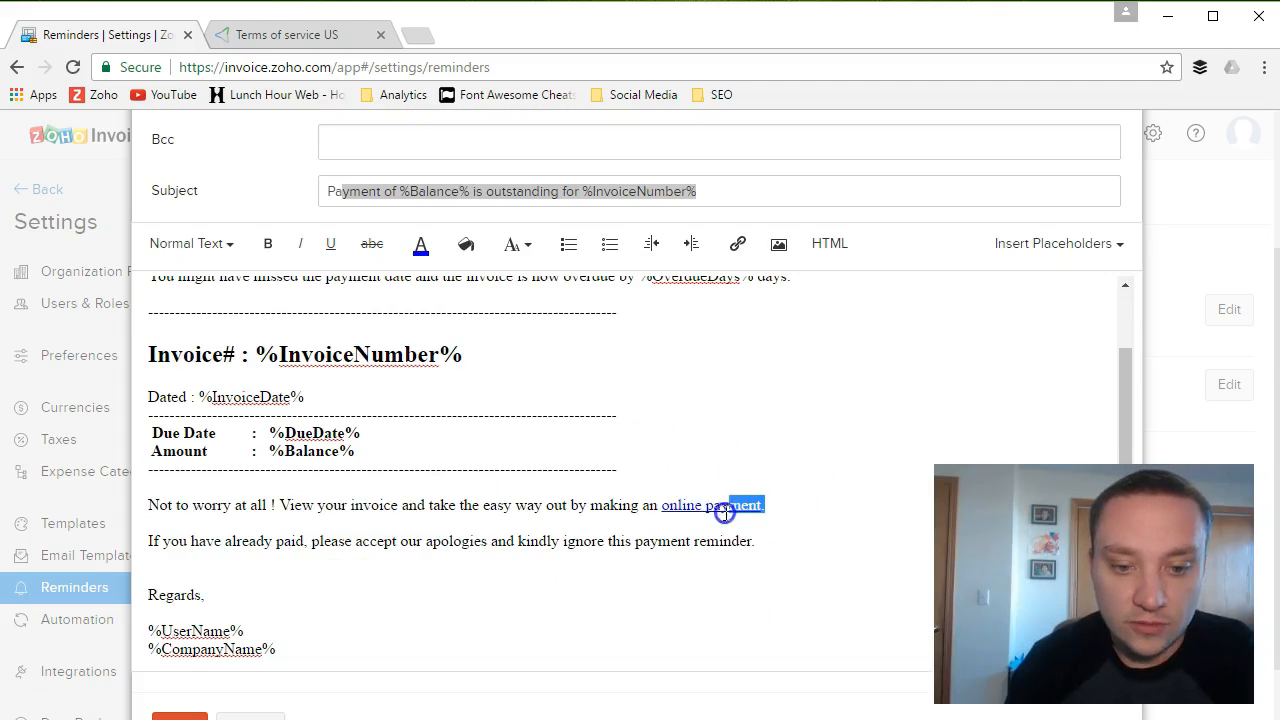
pyautogui.scroll(-1, 653, 510)
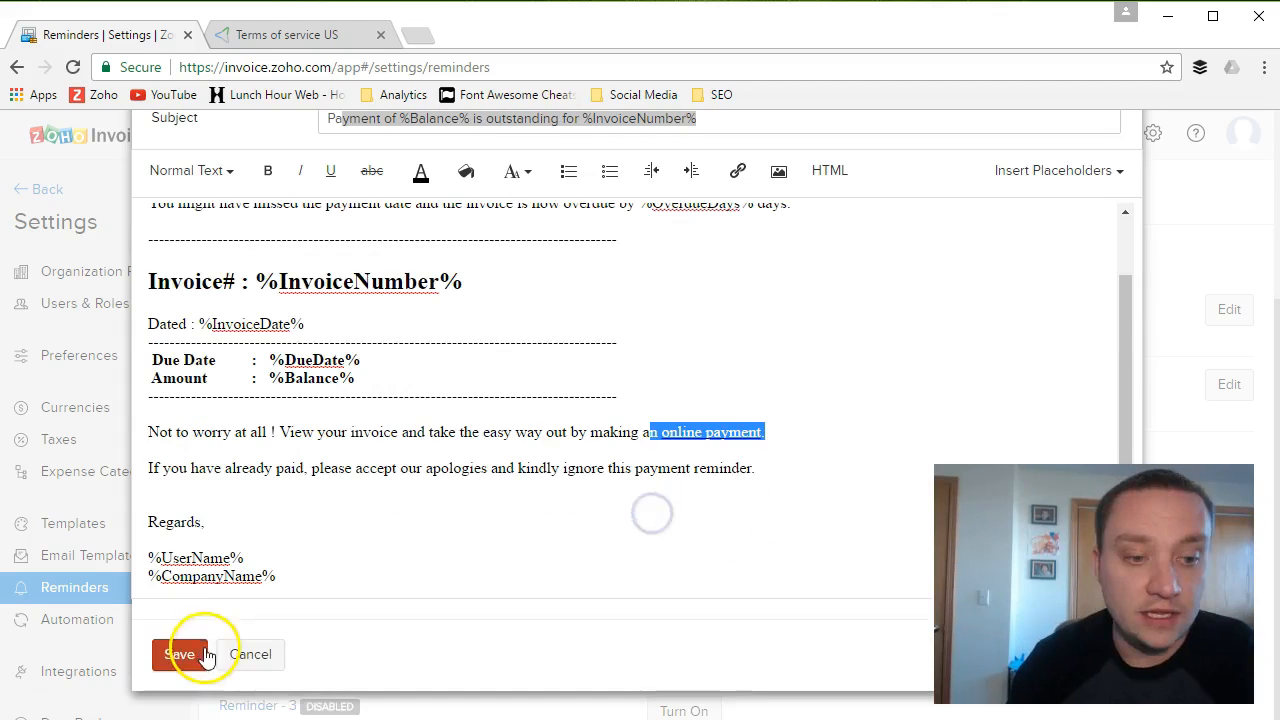
pyautogui.click(257, 654)
# - Open the automated invoice reminder Reminder - 1 for editing and choose the account owner's address as the sender
pyautogui.scroll(-1, 686, 430)
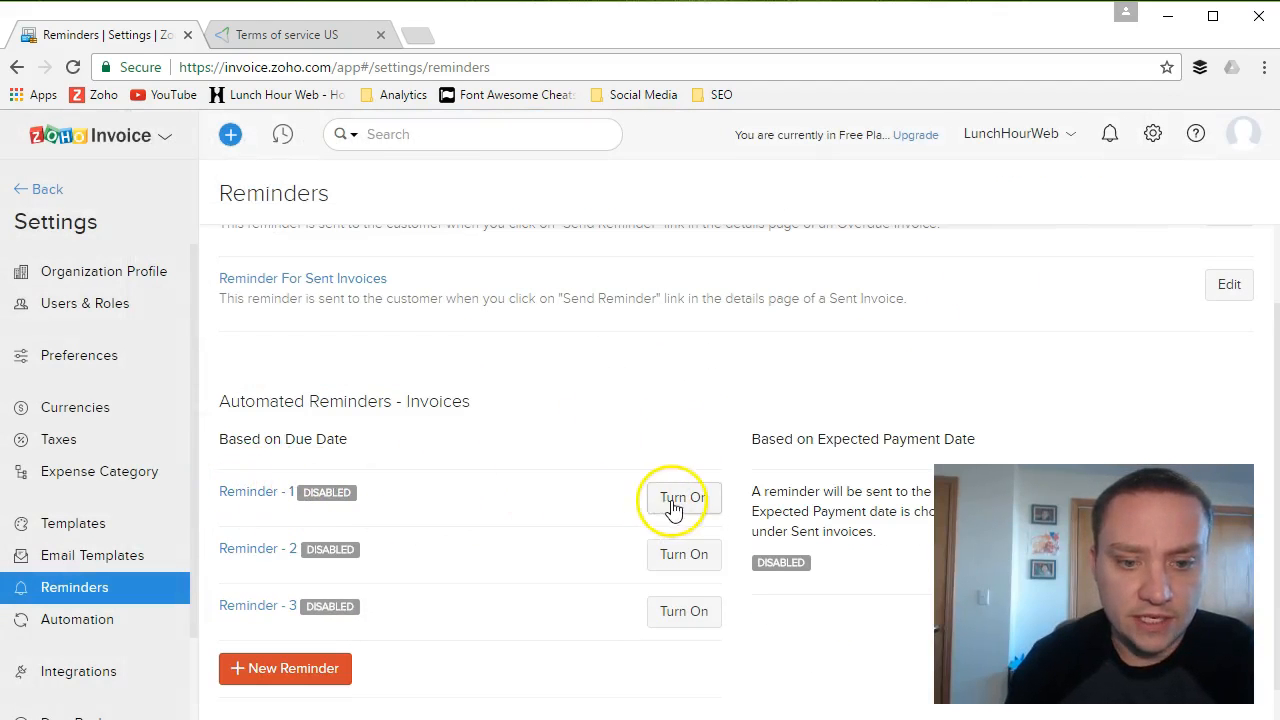
pyautogui.click(264, 498)
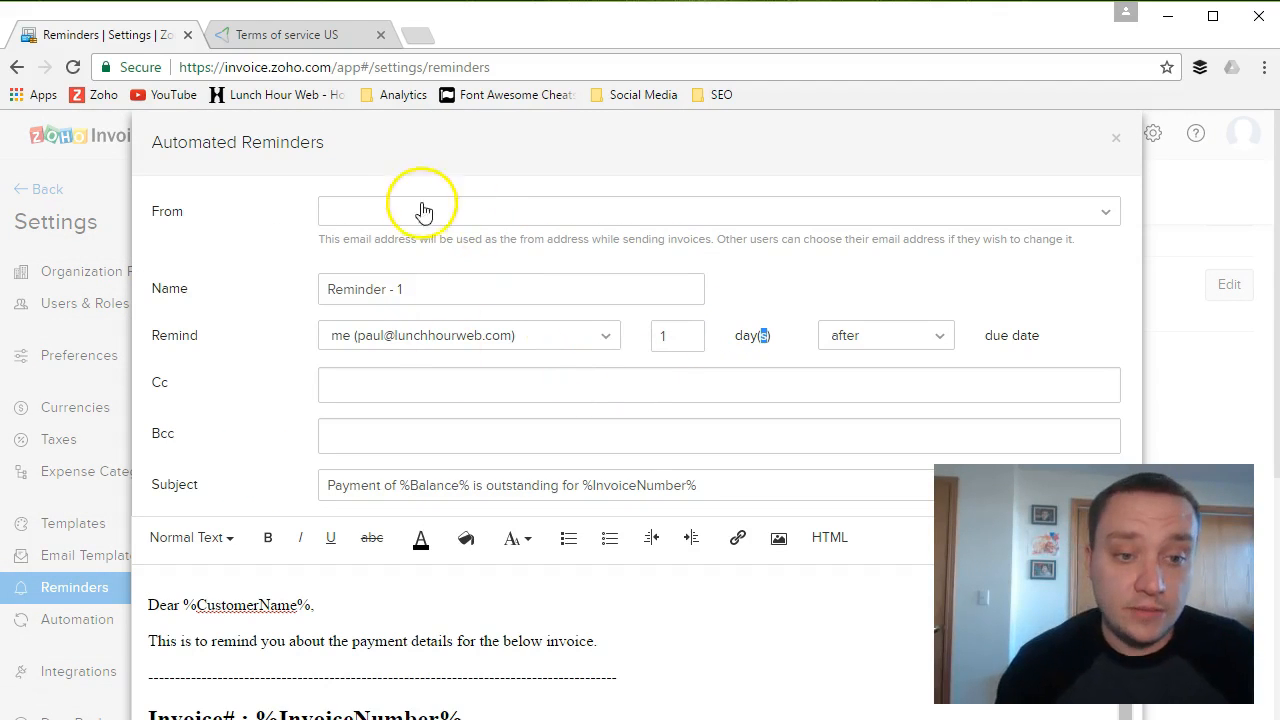
pyautogui.click(423, 211)
pyautogui.click(420, 286)
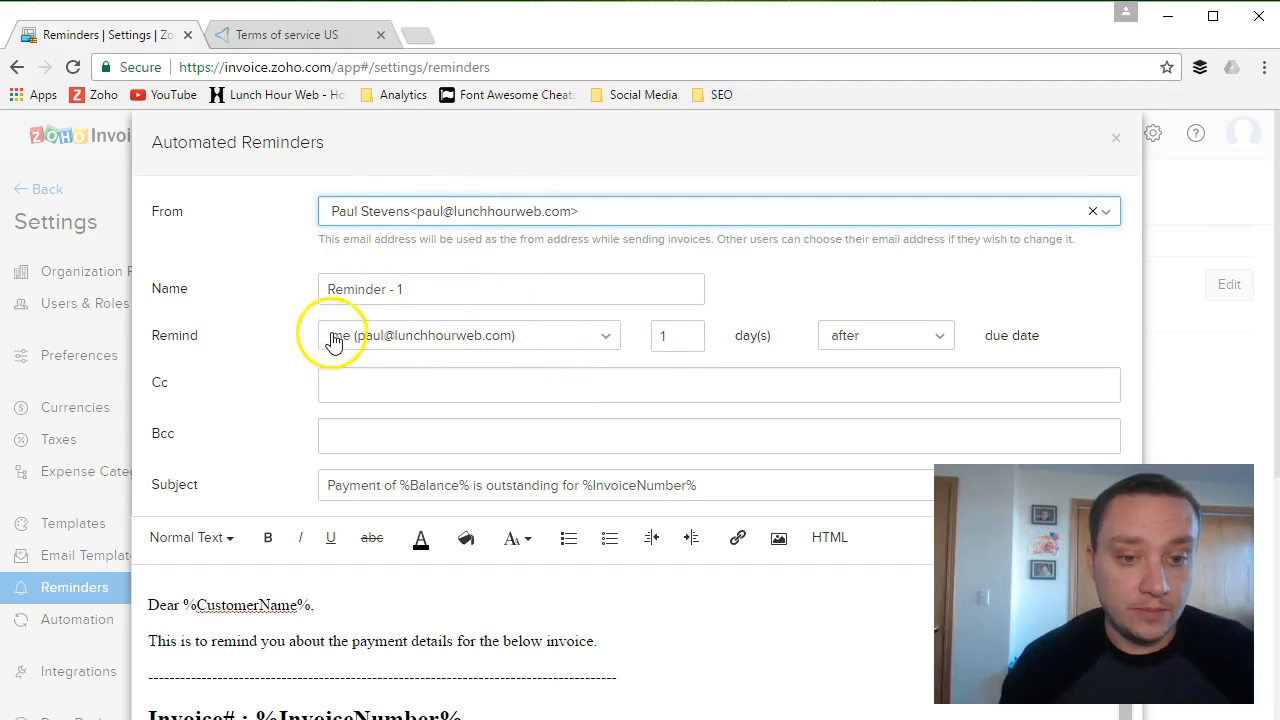
# - Set Reminder - 1 to remind the customer and look over its message text
pyautogui.click(601, 337)
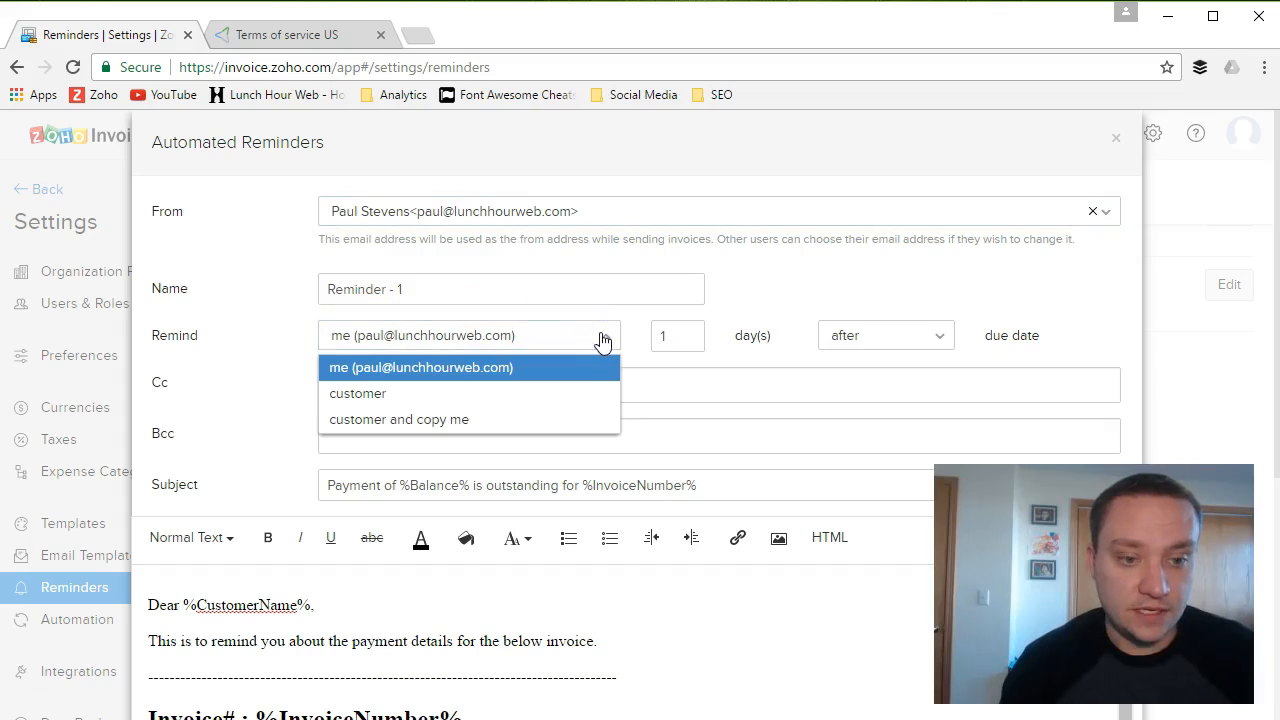
pyautogui.click(442, 398)
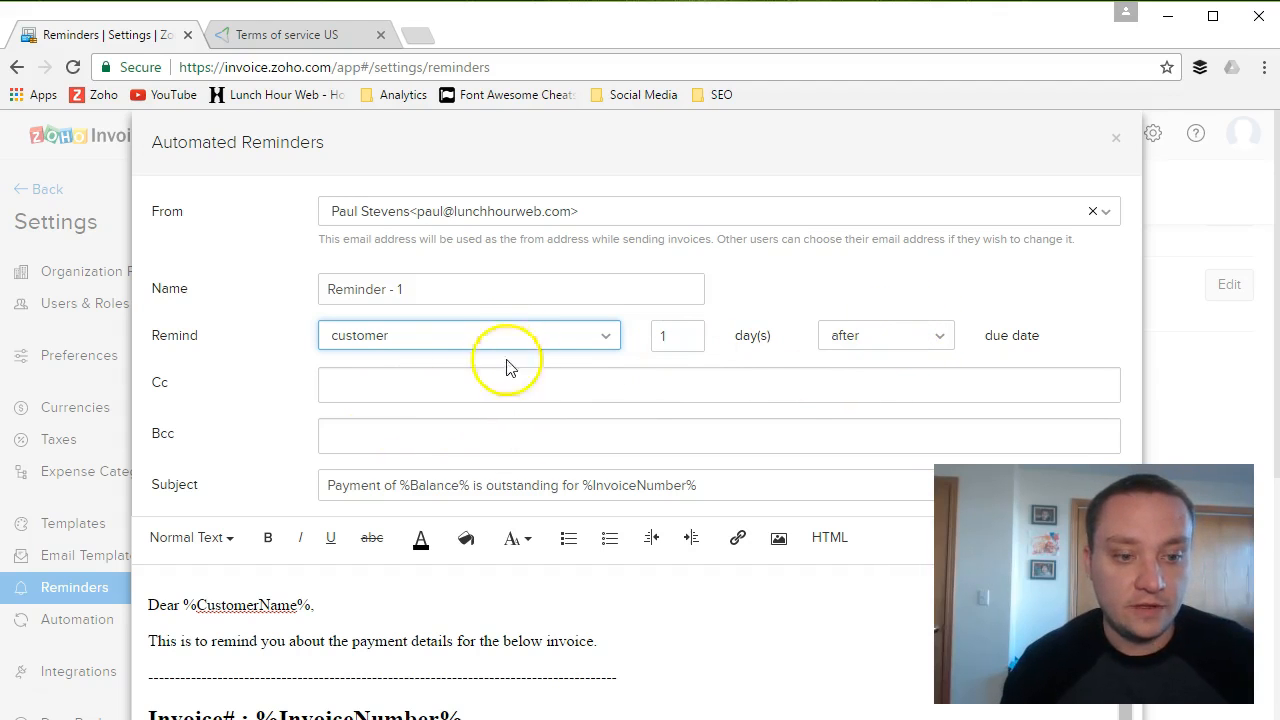
pyautogui.scroll(-2, 251, 454)
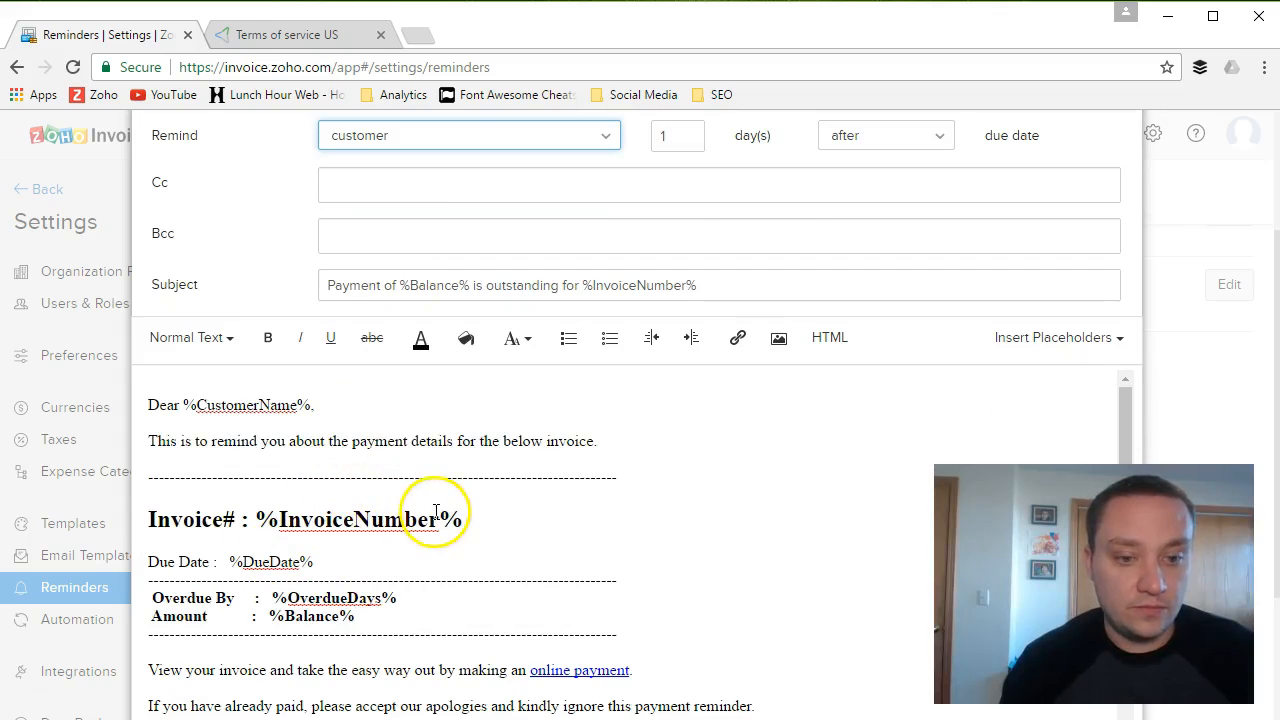
pyautogui.scroll(-1, 436, 512)
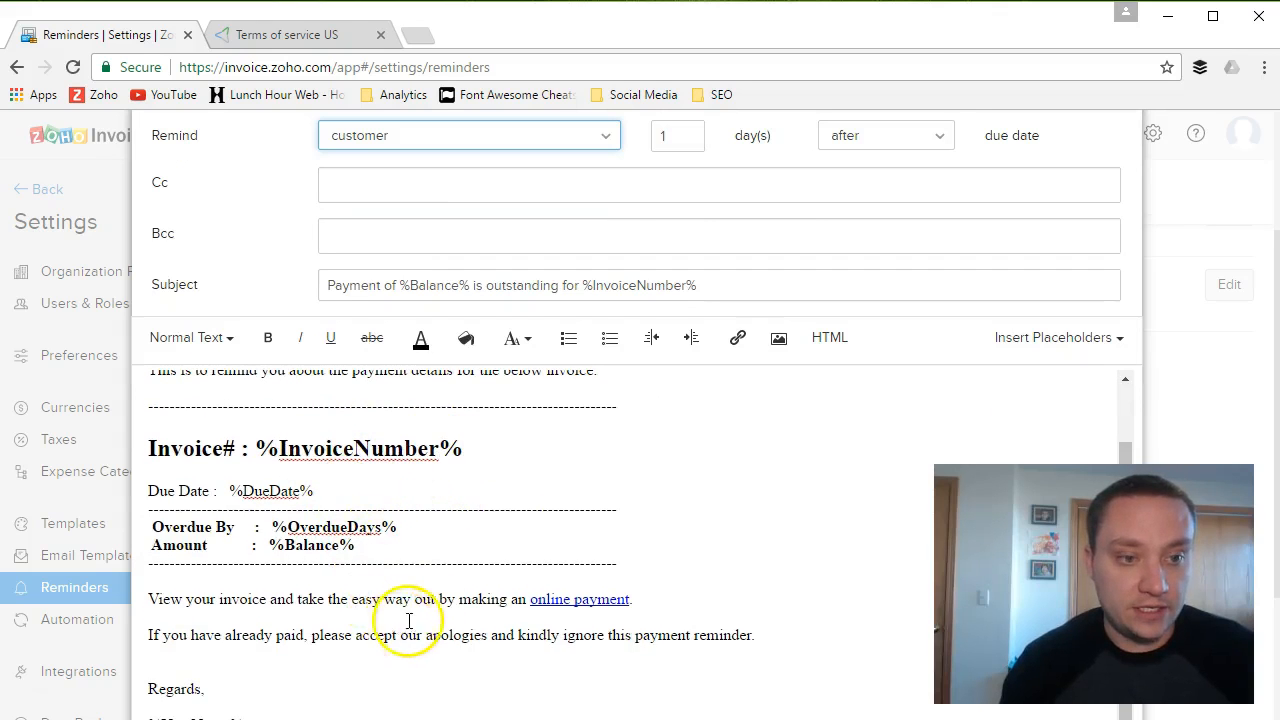
pyautogui.scroll(4, 408, 621)
# - Set Reminder - 1 to remind the account owner (me), enable the reminder and save it
pyautogui.click(478, 338)
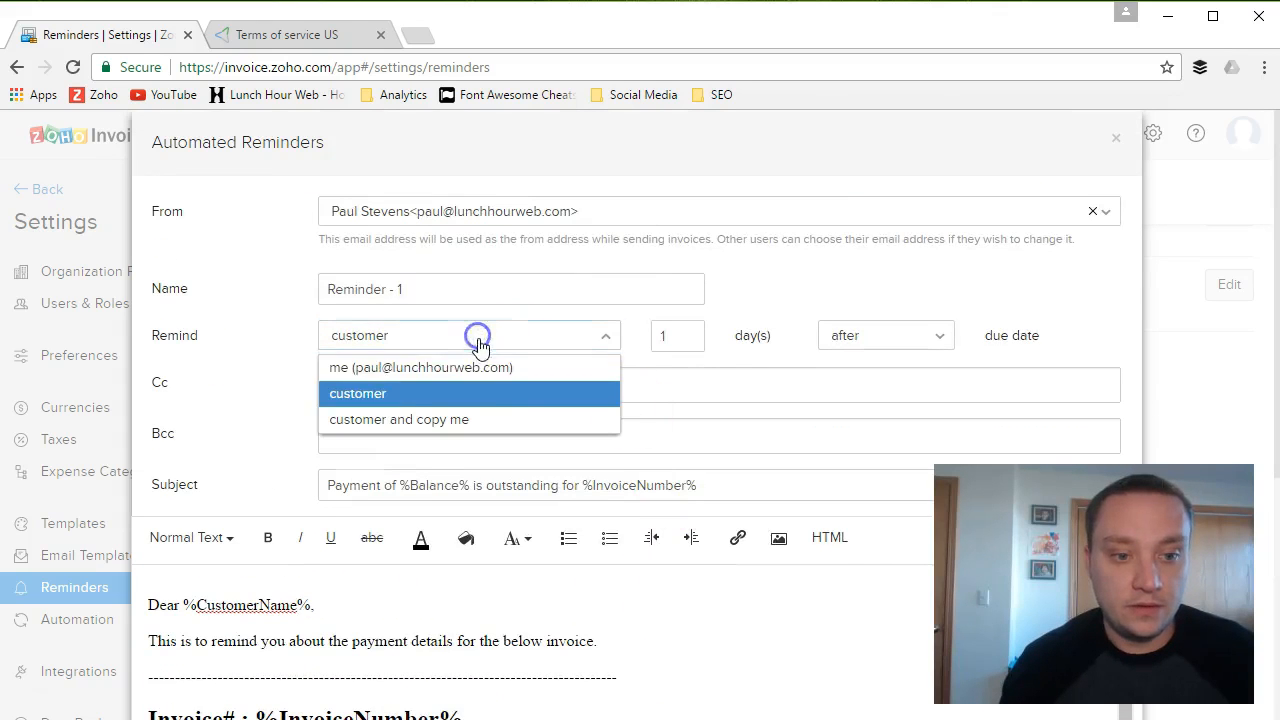
pyautogui.click(462, 372)
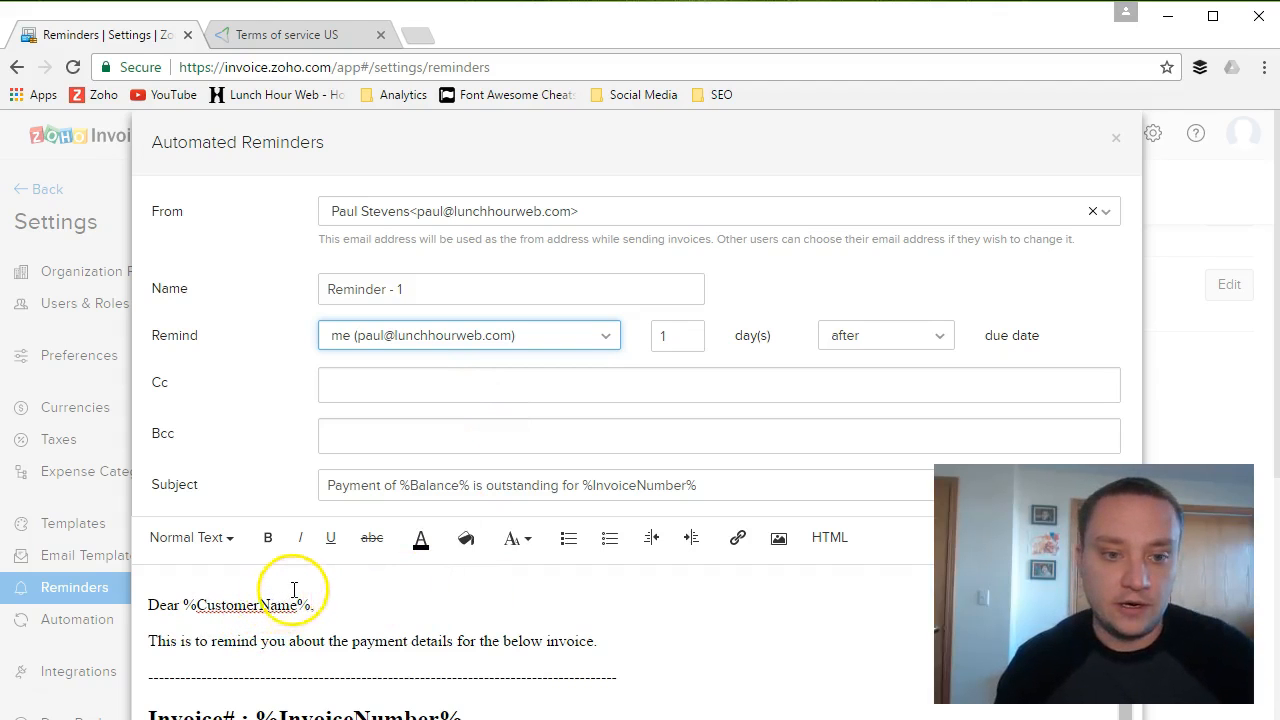
pyautogui.scroll(-5, 293, 590)
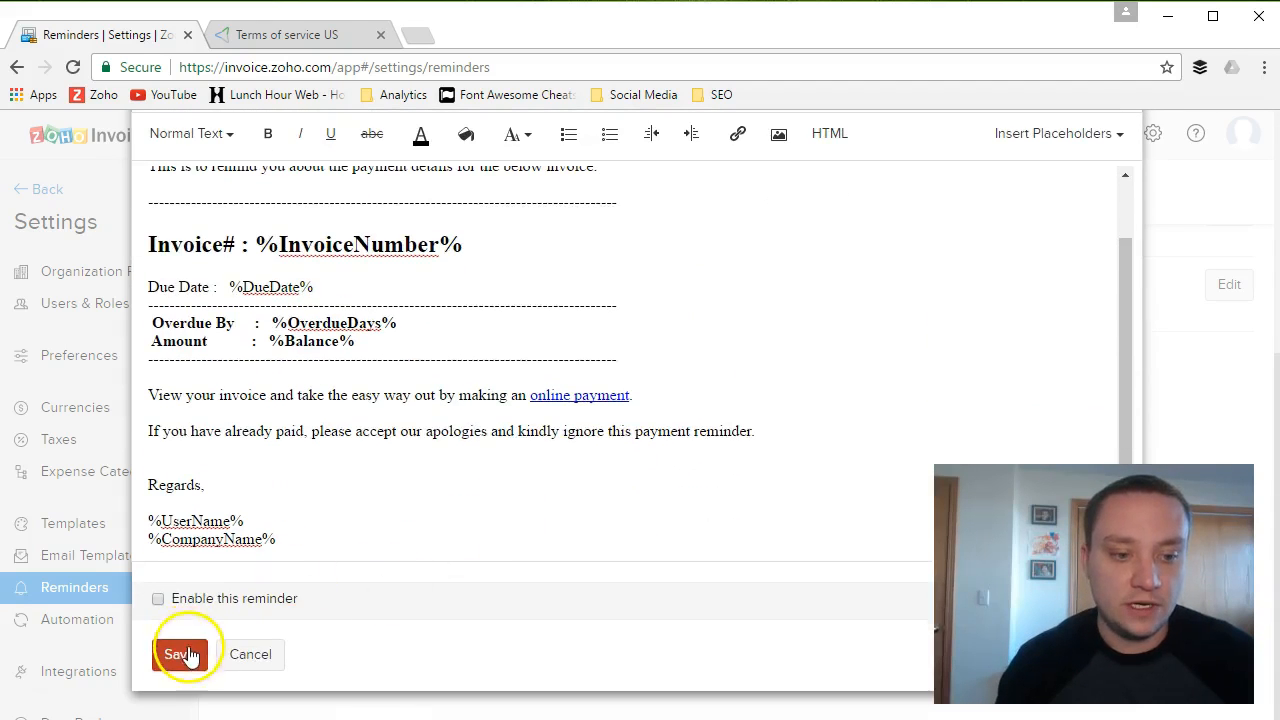
pyautogui.click(178, 658)
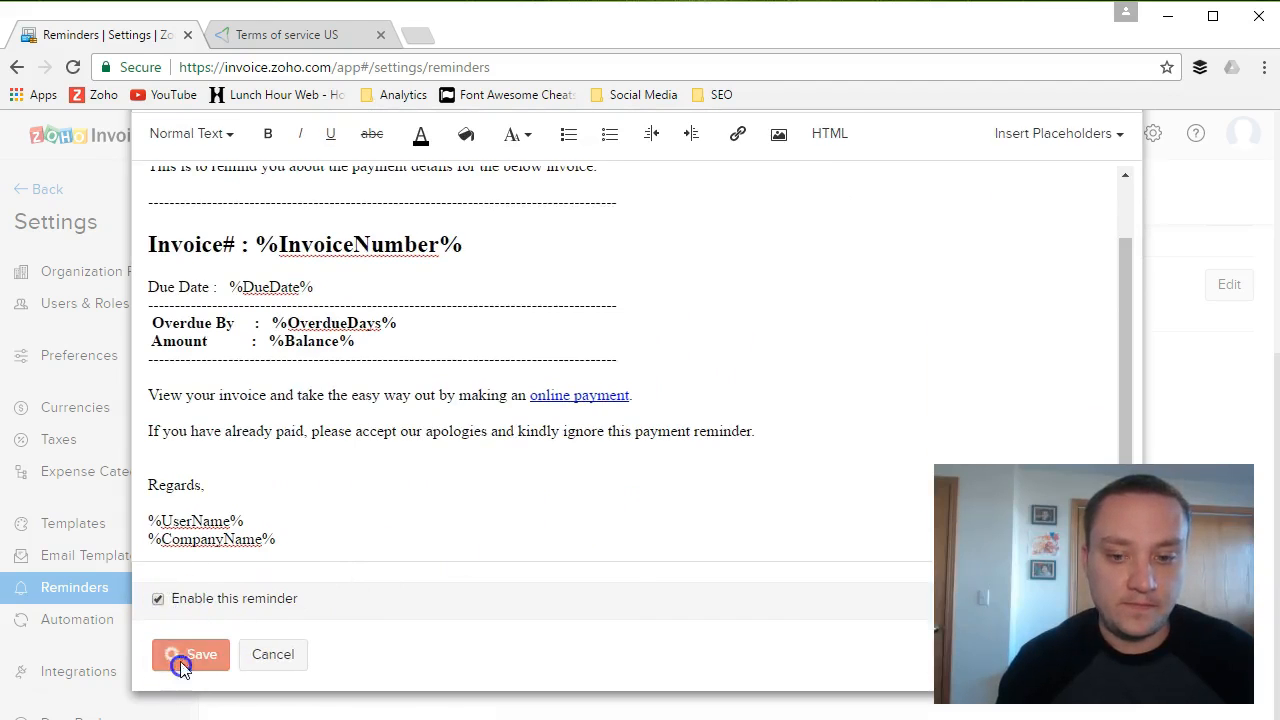
# - Turn on Reminder - 2, set to remind the customer 30 days after the due date, and save it
pyautogui.scroll(-1, 632, 480)
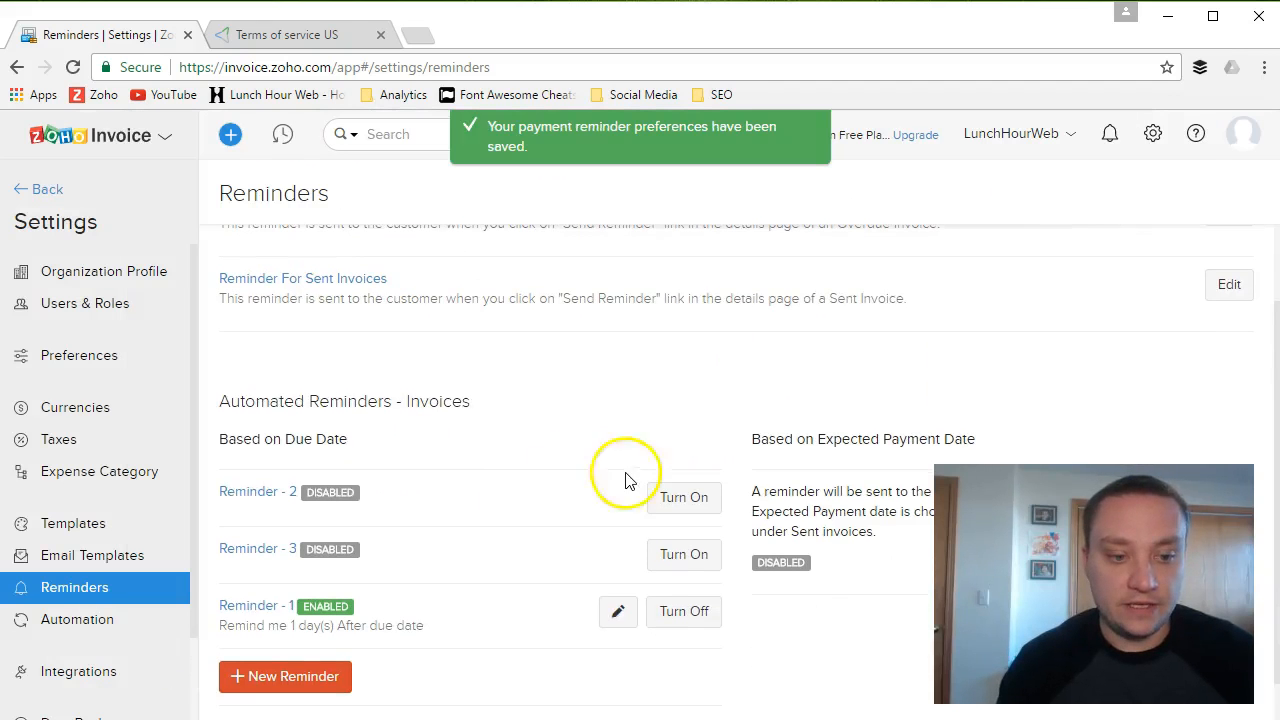
pyautogui.click(698, 500)
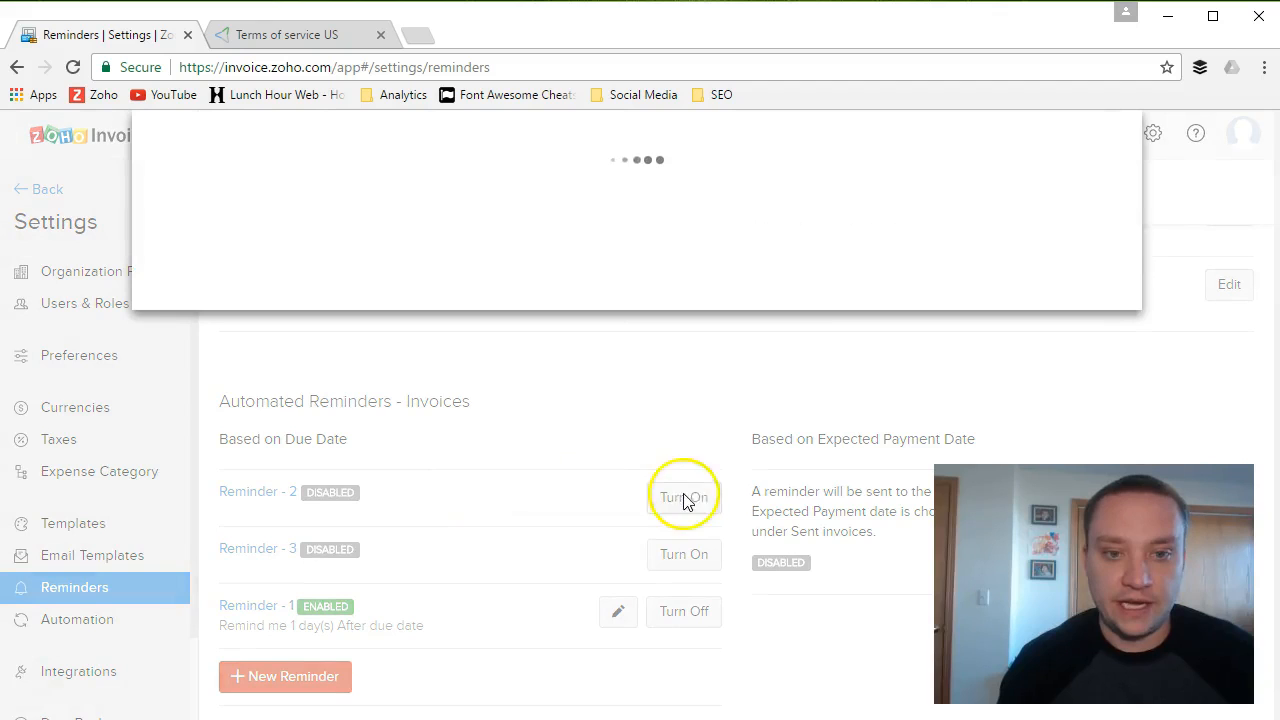
pyautogui.moveTo(686, 340); pyautogui.dragTo(505, 365)
pyautogui.write('30')
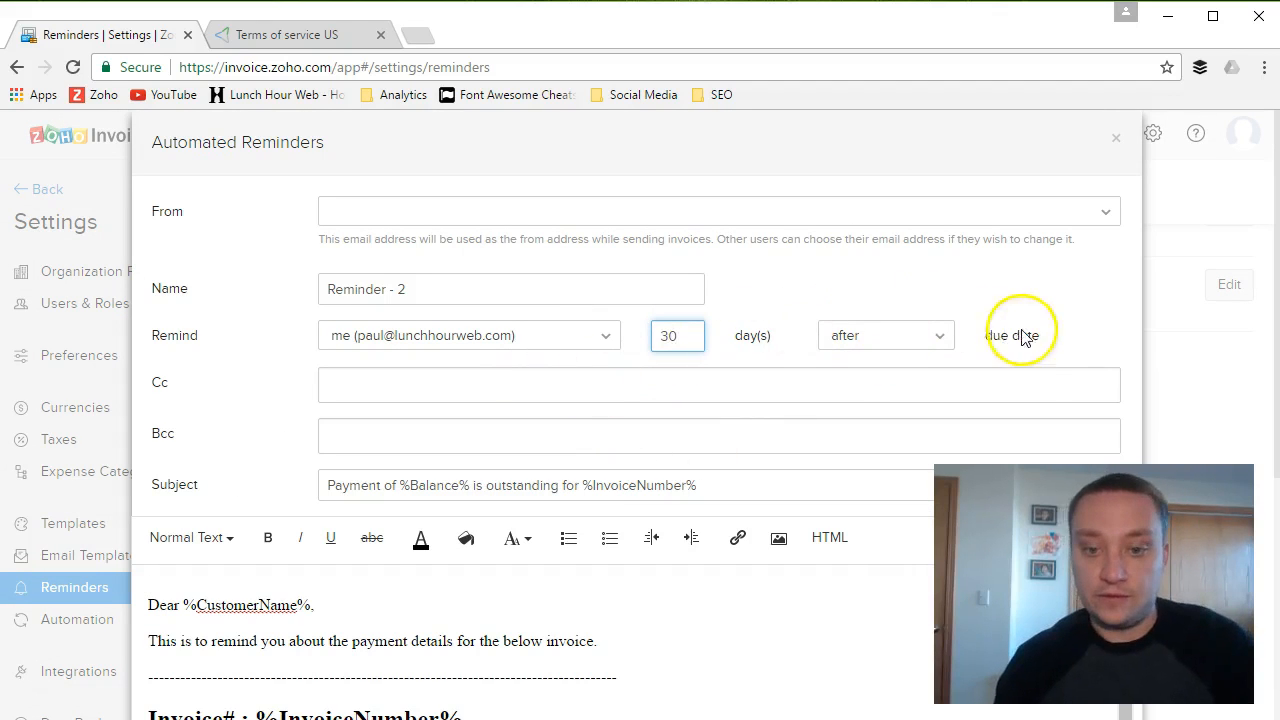
pyautogui.click(578, 336)
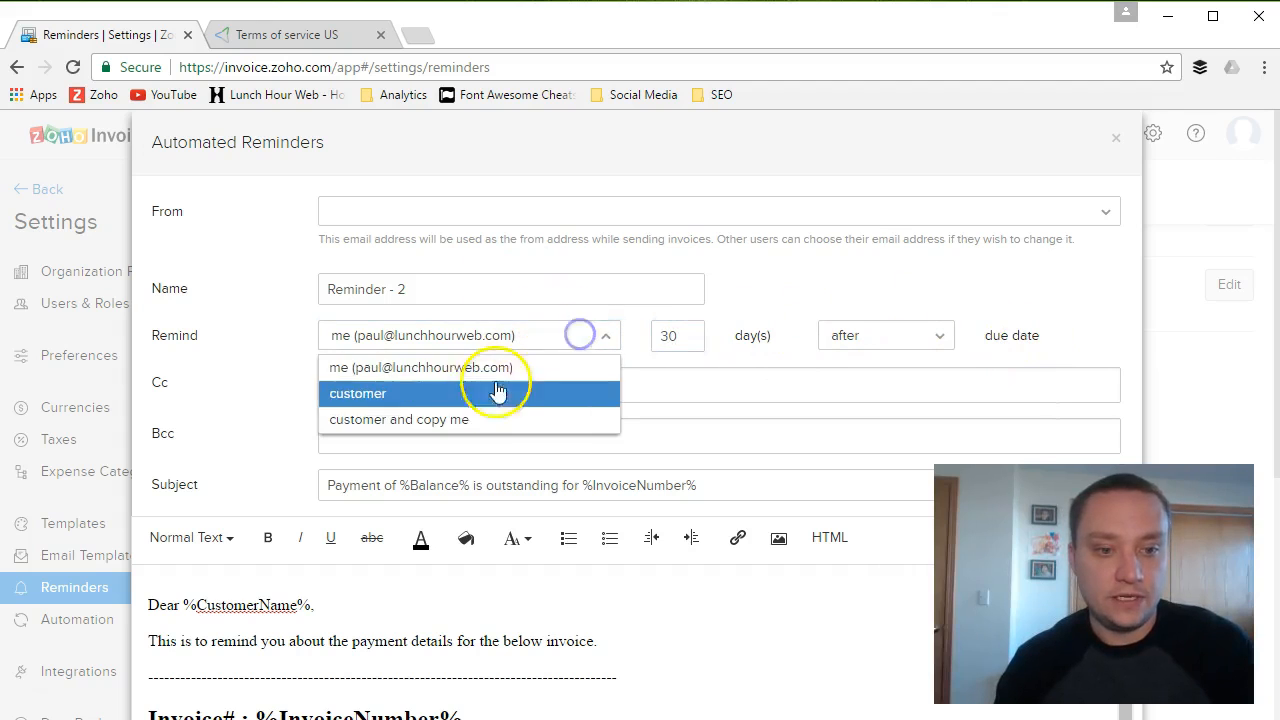
pyautogui.click(478, 393)
pyautogui.scroll(-10, 671, 606)
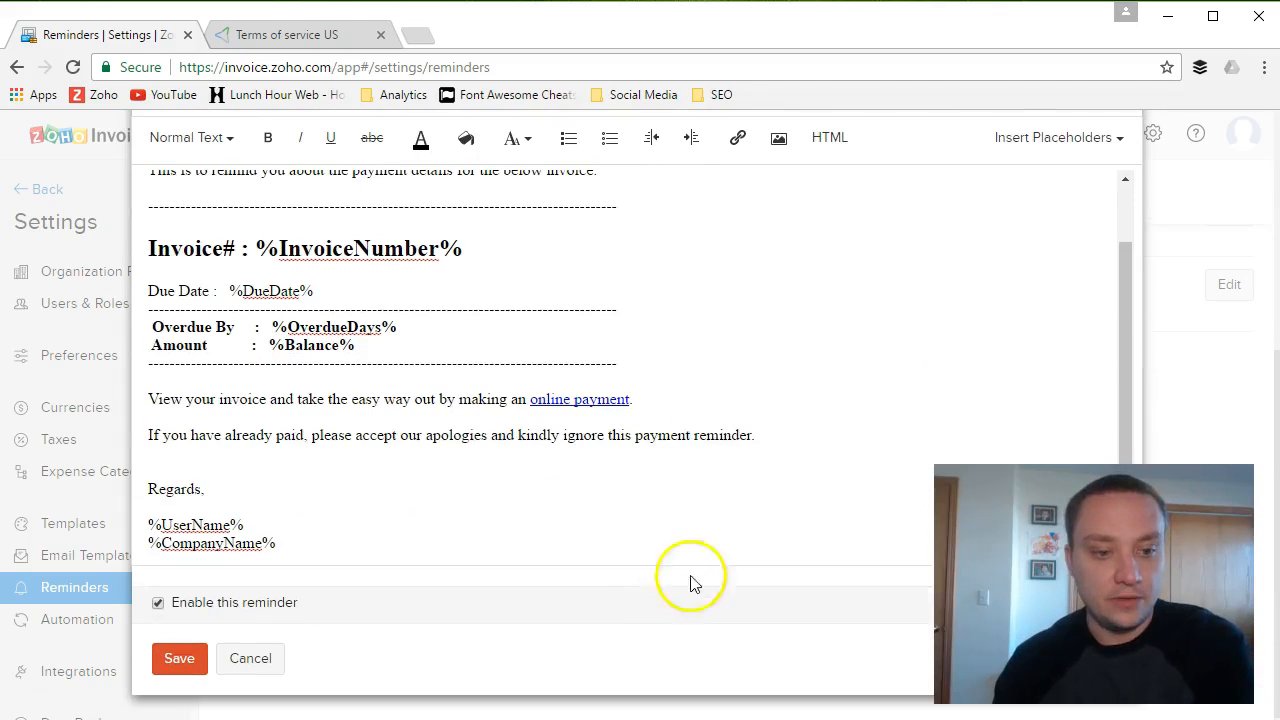
pyautogui.click(178, 668)
# - Open the automated reminder Reminder - 3 and set it to remind the customer 90 days after the due date
pyautogui.scroll(-1, 563, 590)
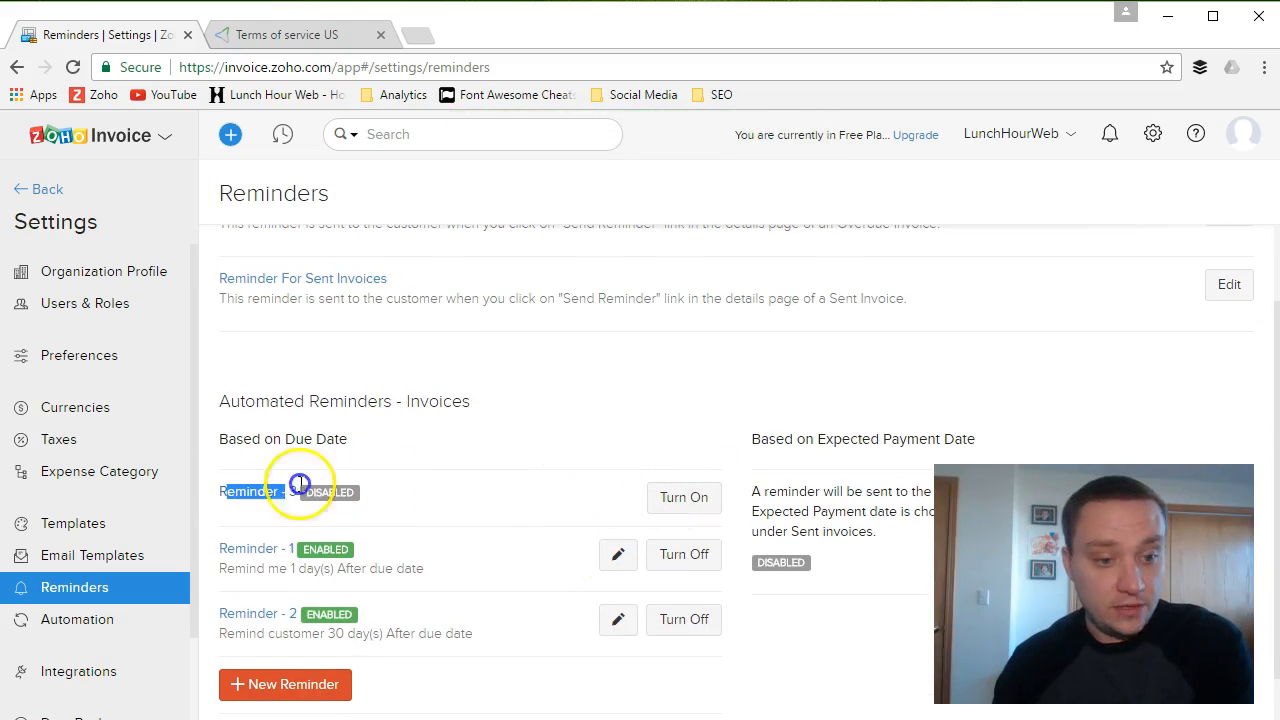
pyautogui.click(266, 494)
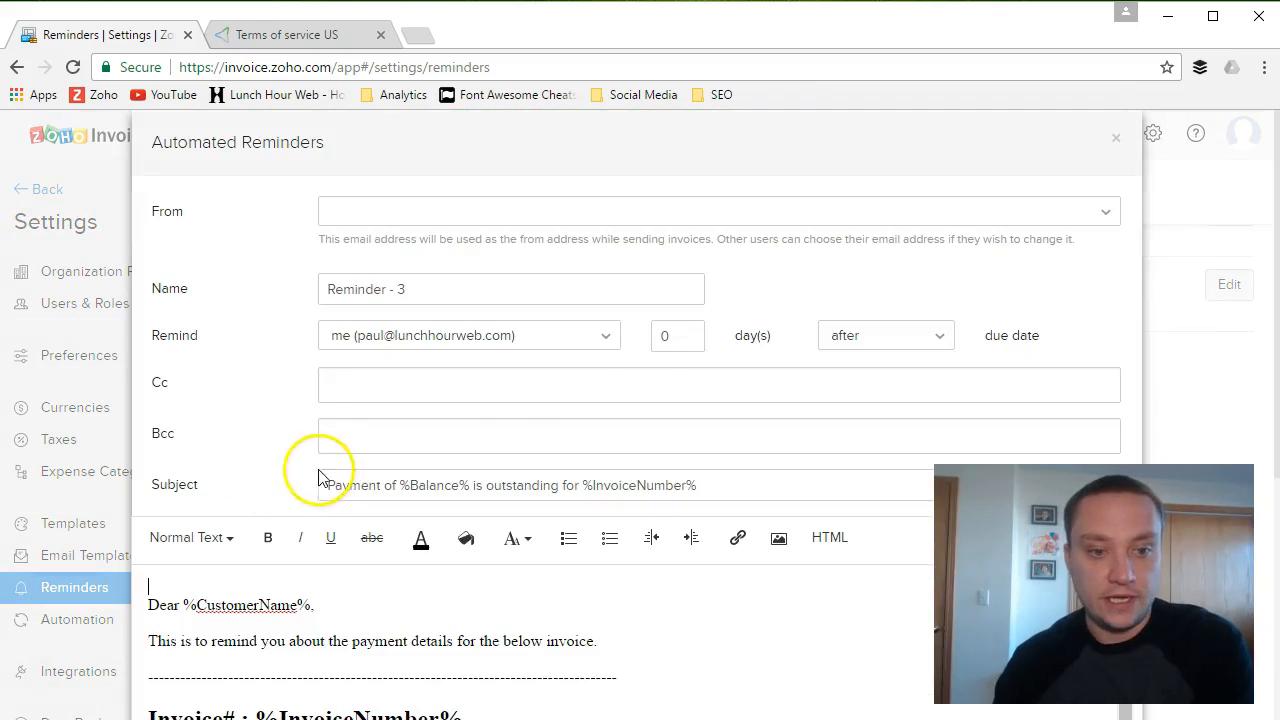
pyautogui.click(581, 342)
pyautogui.click(494, 393)
pyautogui.click(688, 335)
pyautogui.write('90')
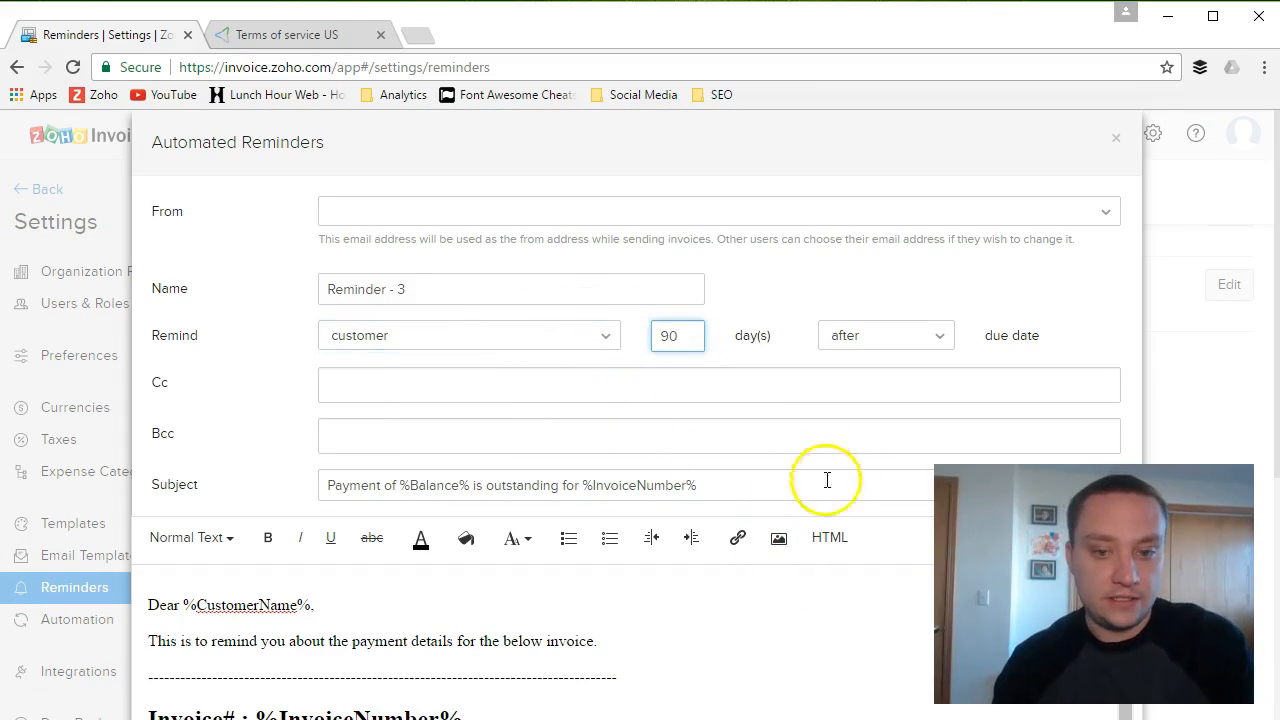
# - Look over Reminder - 3's message text, enable the reminder and save it
pyautogui.click(679, 592)
pyautogui.scroll(-3, 665, 605)
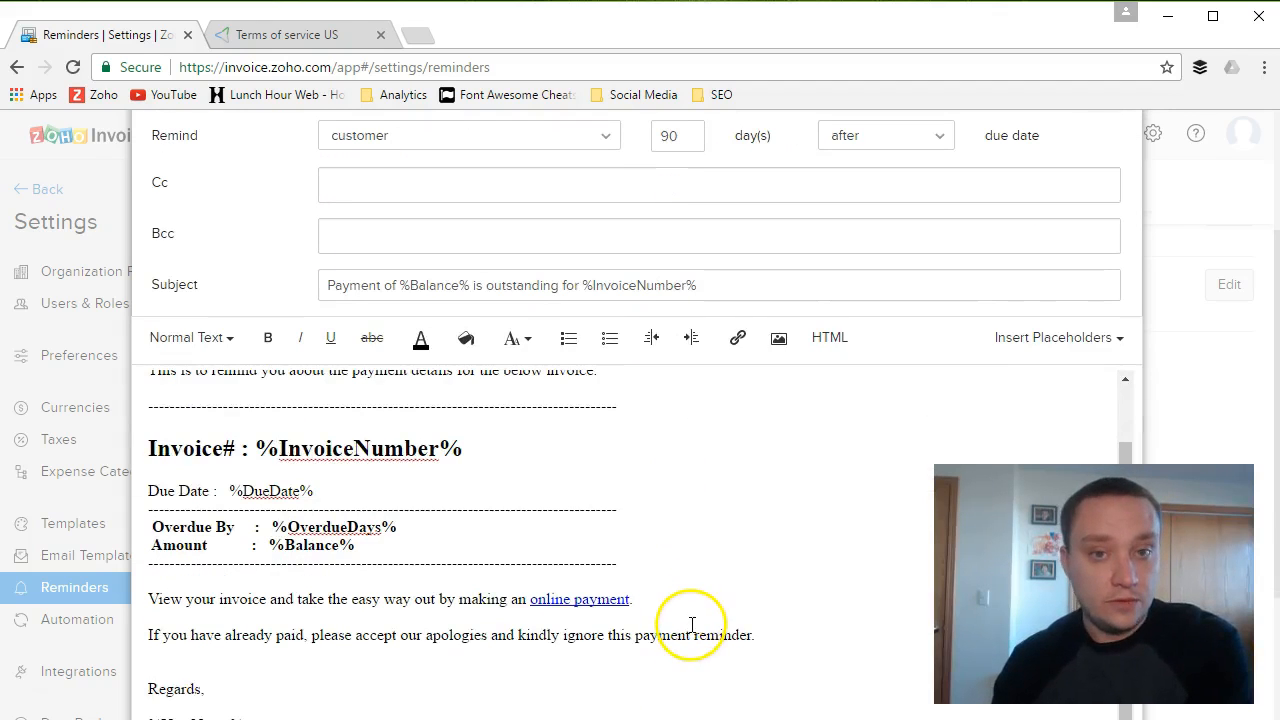
pyautogui.scroll(-2, 686, 603)
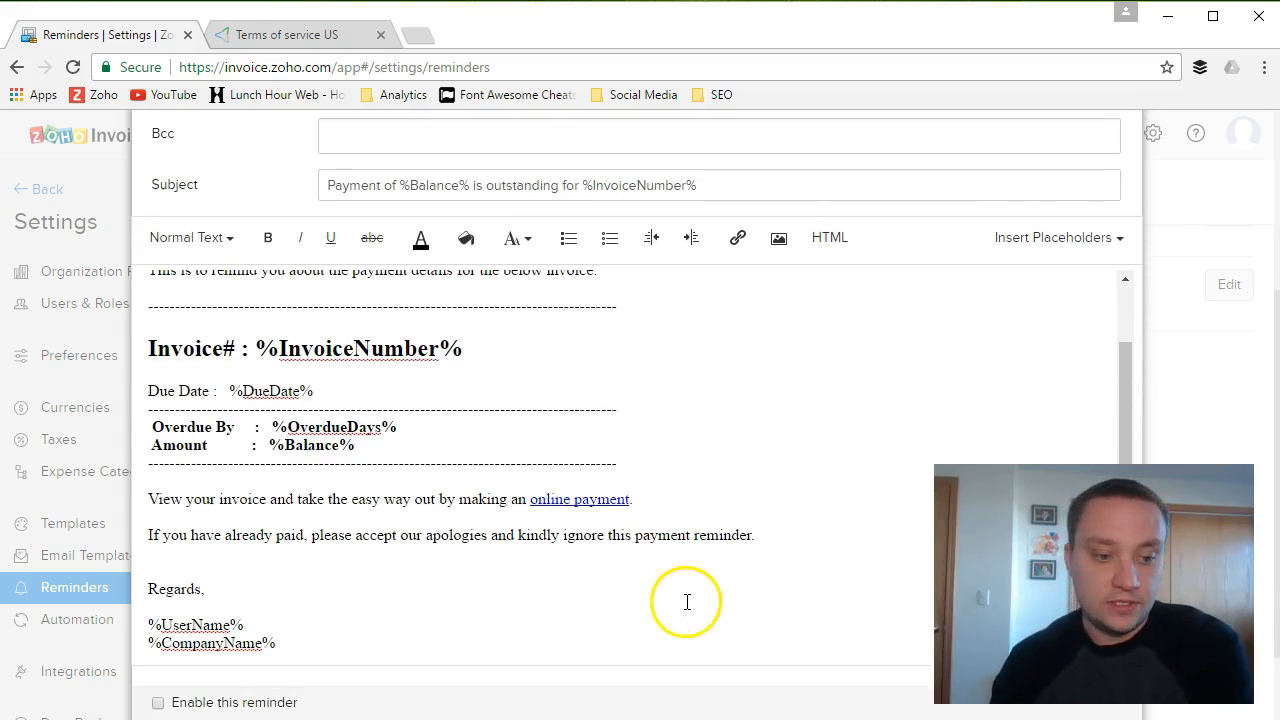
pyautogui.click(157, 601)
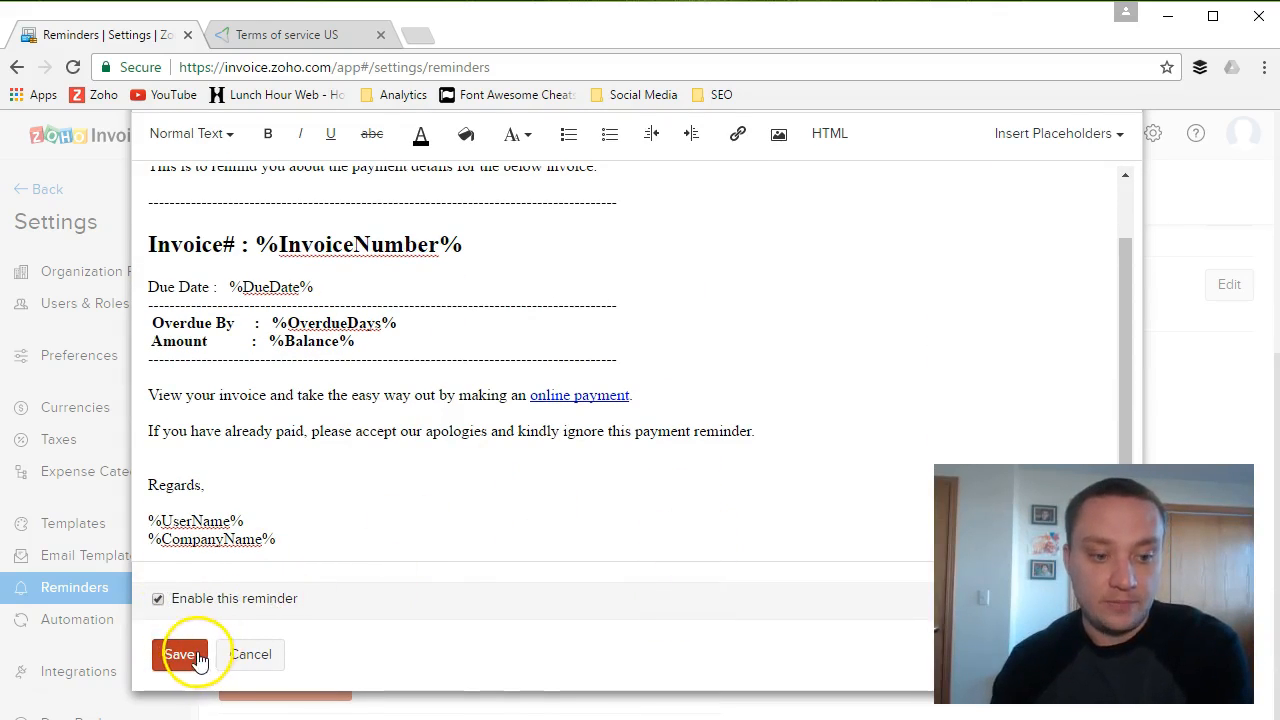
pyautogui.click(182, 655)
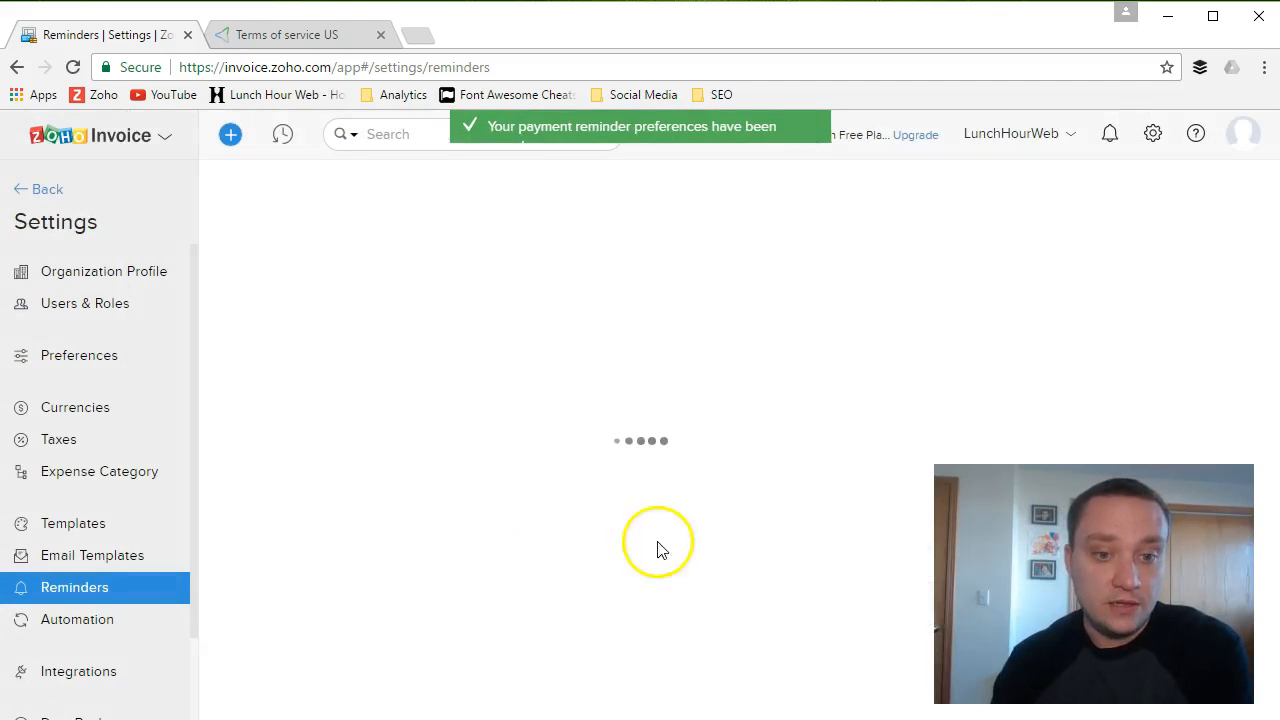
pyautogui.scroll(-2, 487, 495)
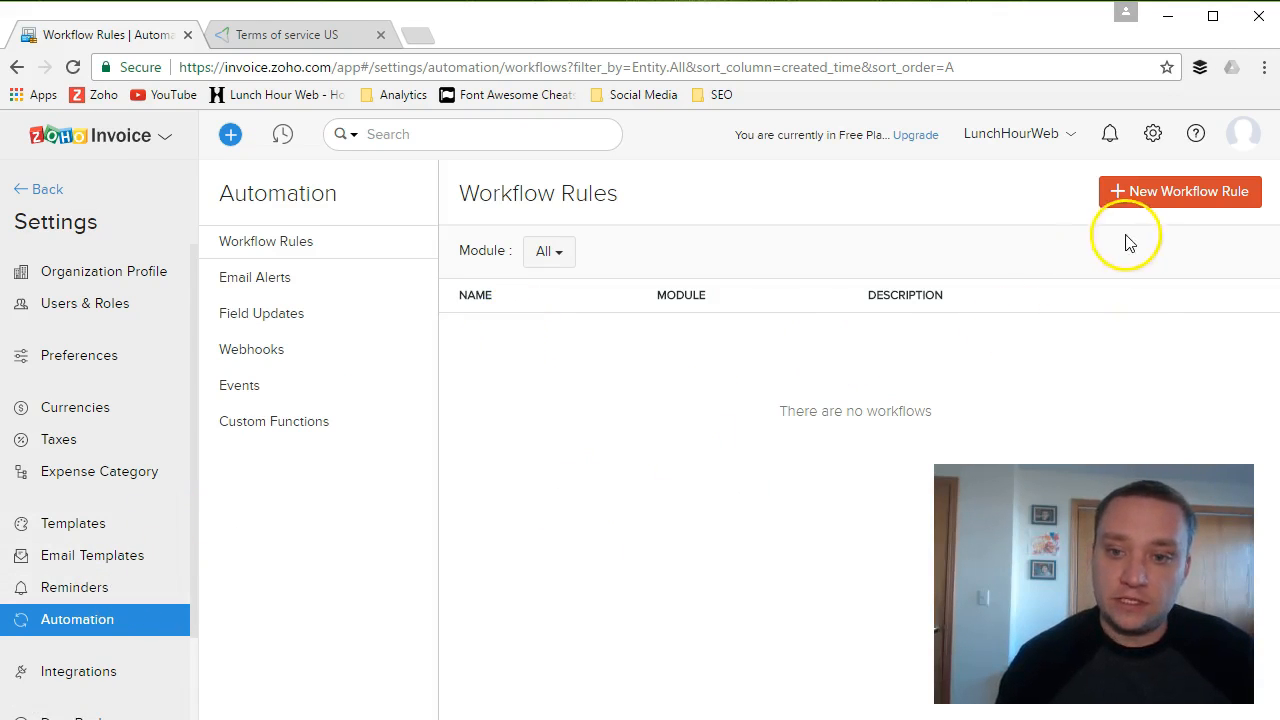
# - Start an Invoice workflow rule named "Email on New Invoice" with the description "Email self when new invoice is created" and continue to its trigger
pyautogui.click(1150, 204)
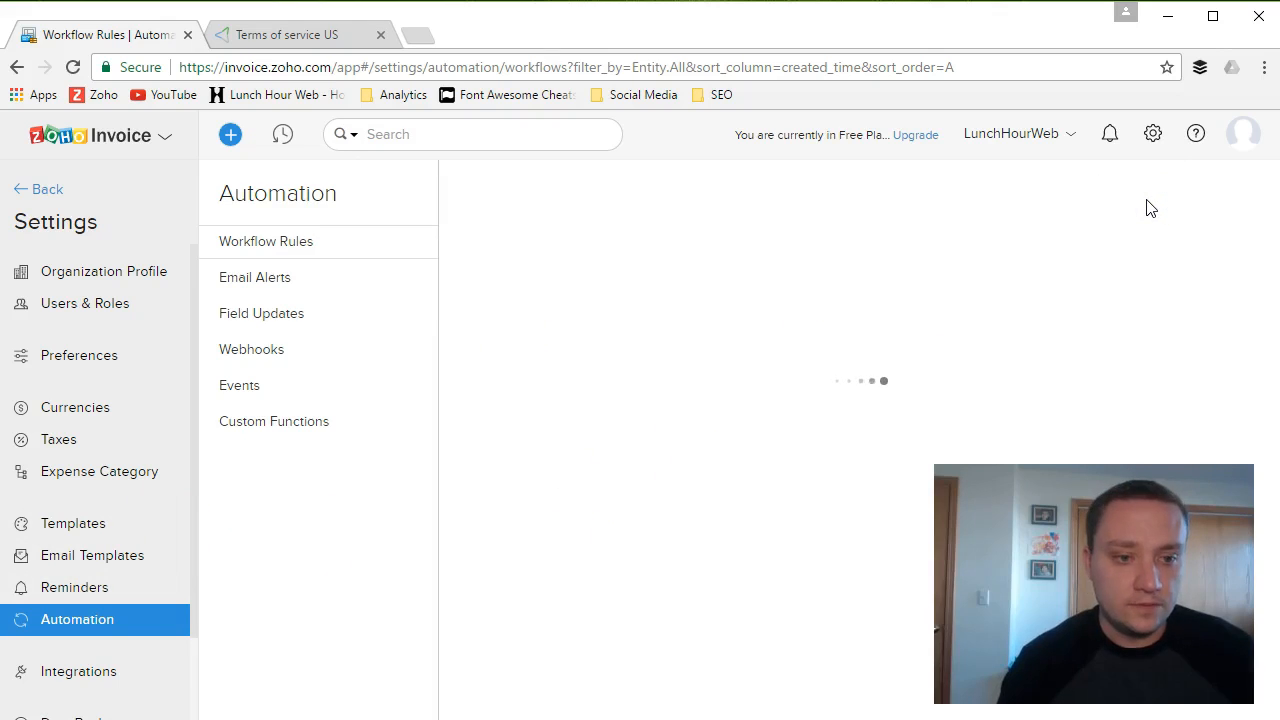
pyautogui.click(540, 352)
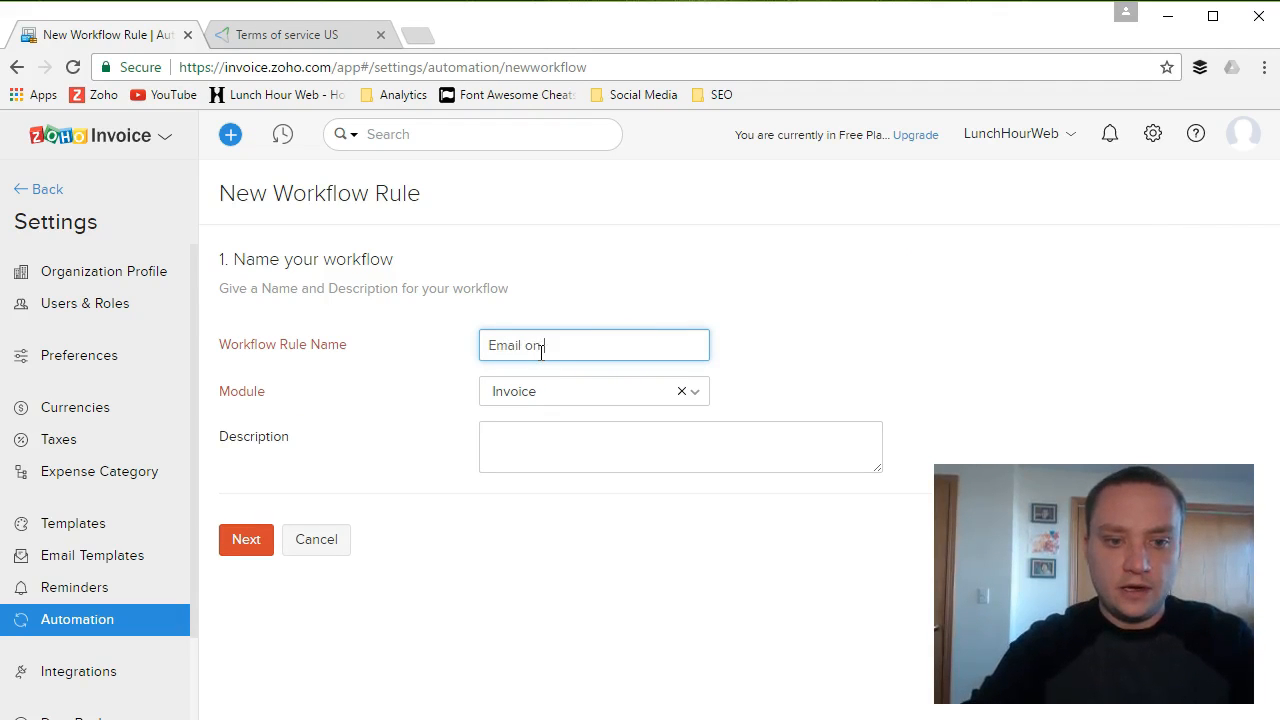
pyautogui.write('Email on New Invoice')
pyautogui.click(612, 396)
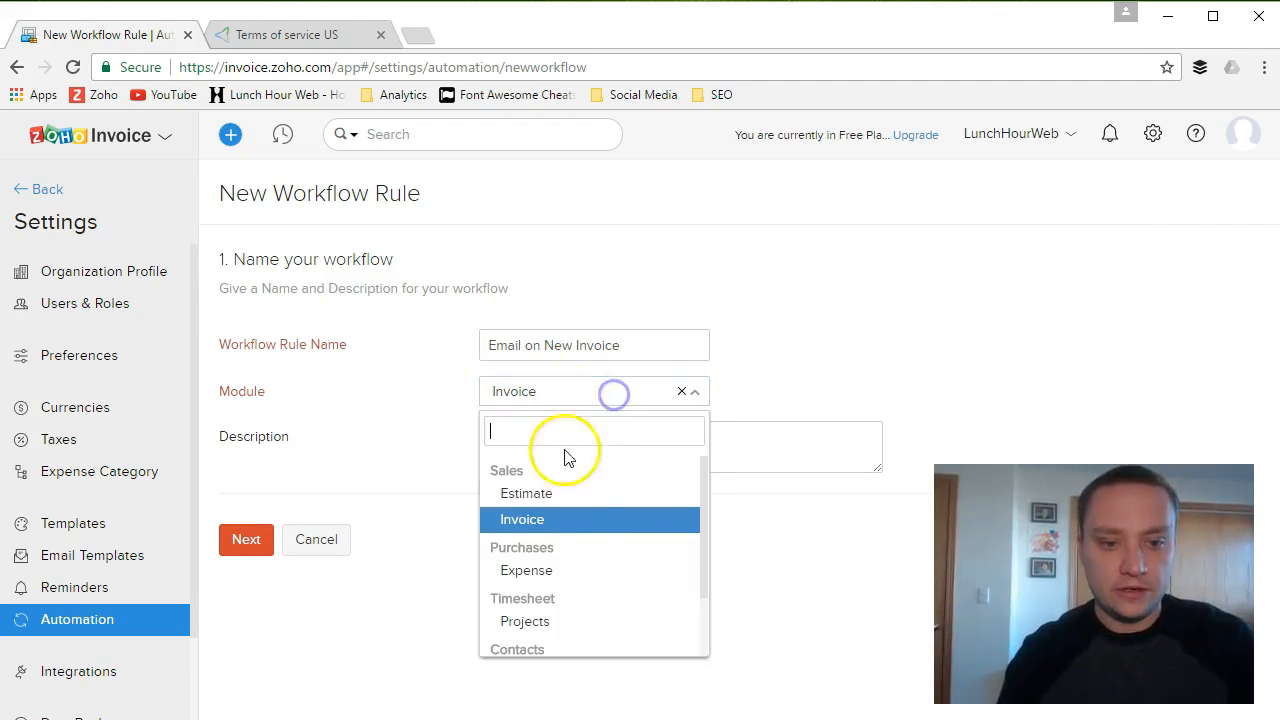
pyautogui.click(517, 522)
pyautogui.click(546, 447)
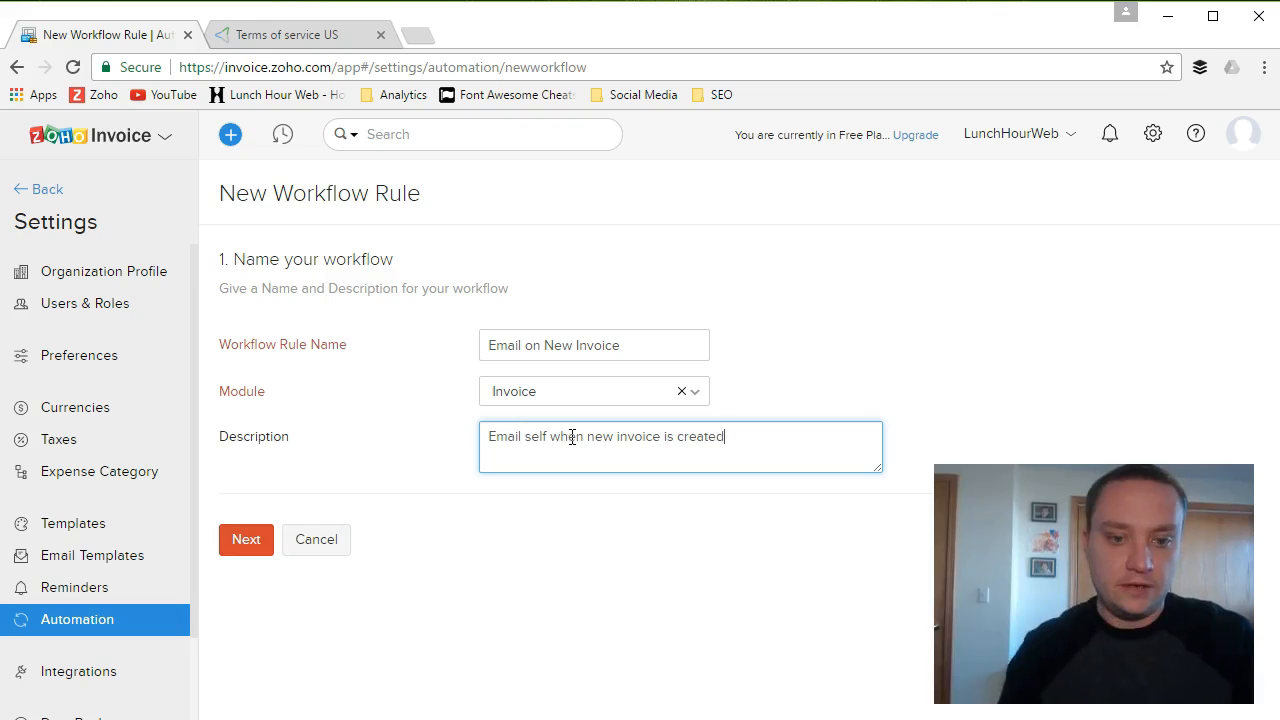
pyautogui.click(254, 558)
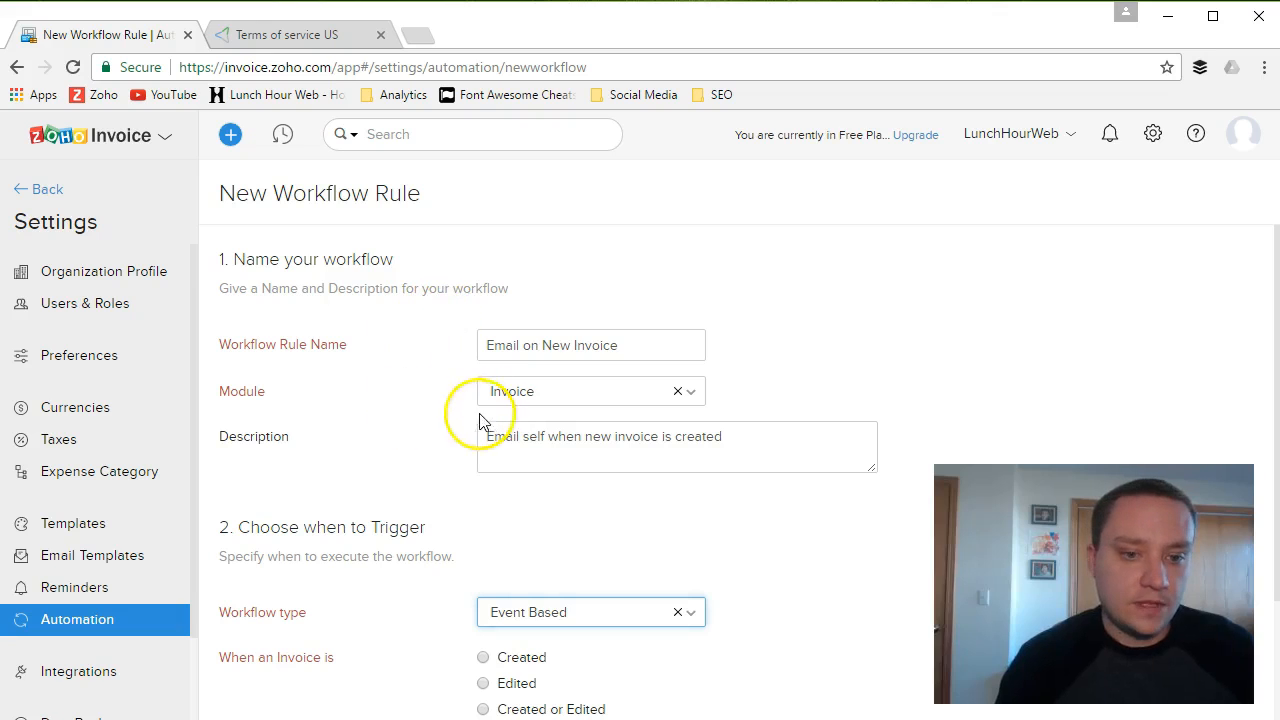
# - Try a Date Based trigger executing 0 days after the Invoice Date, looking over its execution cycle options
pyautogui.scroll(-1, 380, 487)
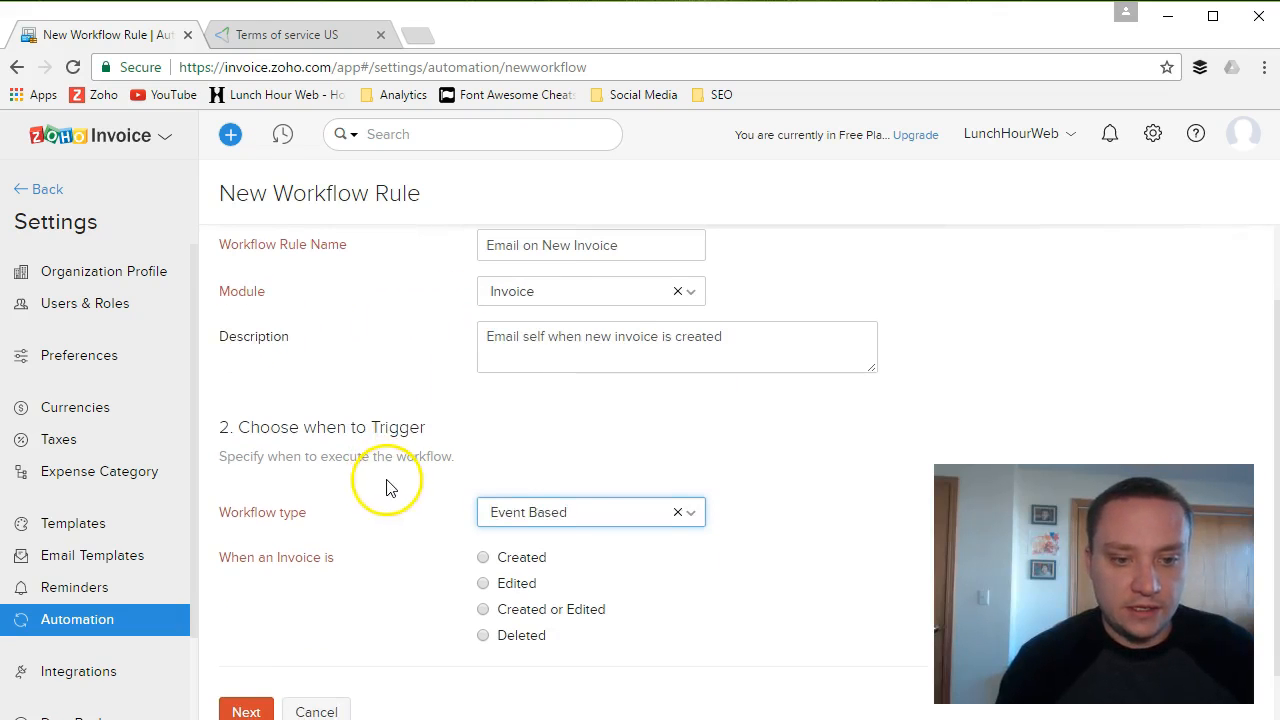
pyautogui.click(557, 510)
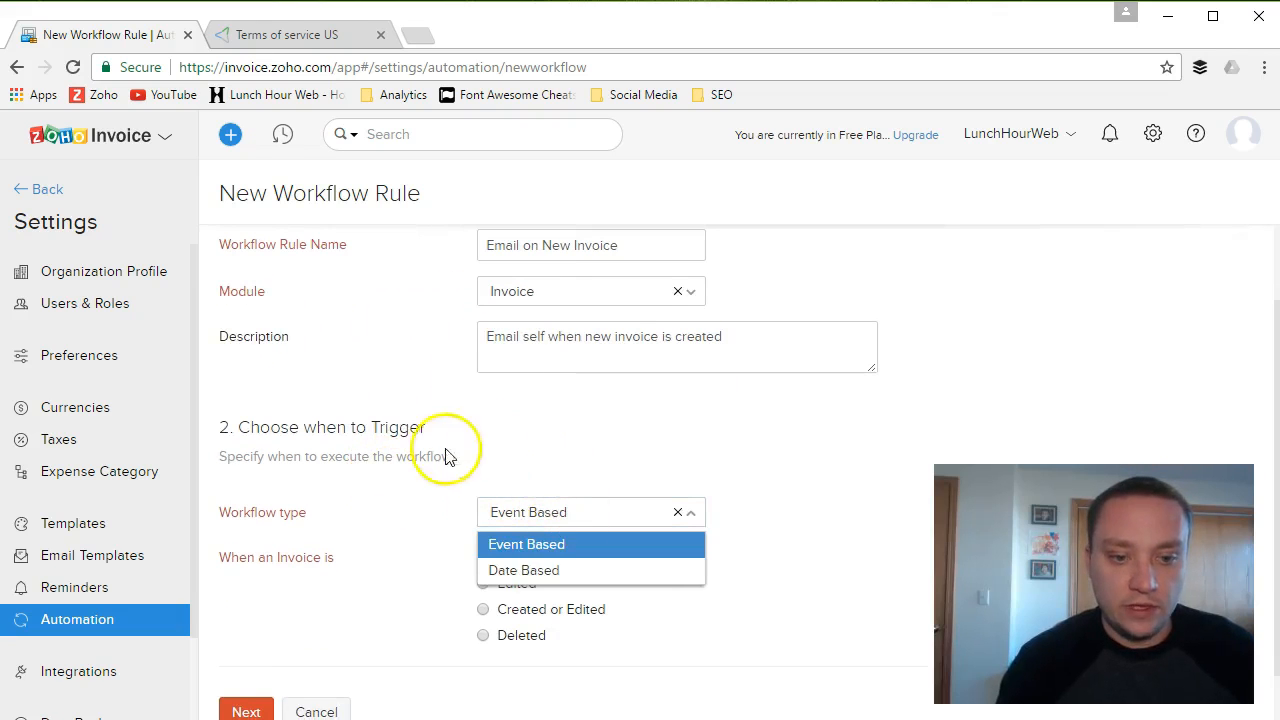
pyautogui.click(527, 570)
pyautogui.scroll(-1, 608, 528)
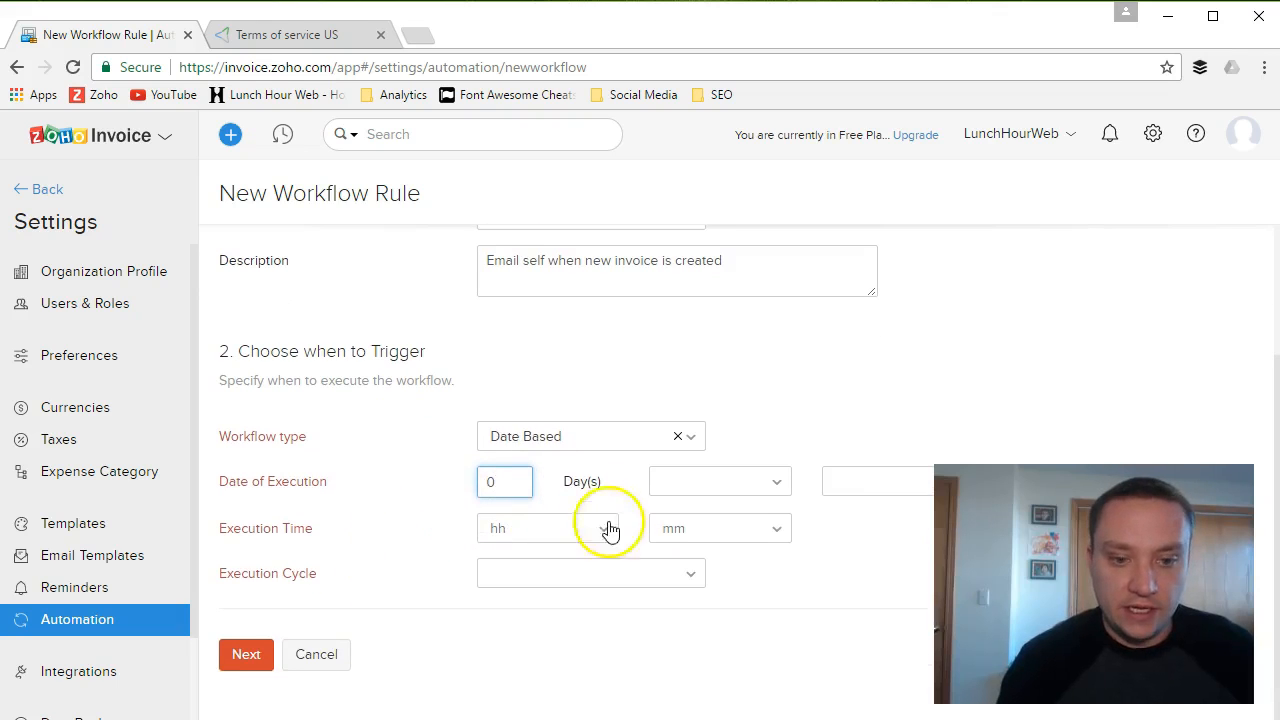
pyautogui.click(724, 495)
pyautogui.click(706, 537)
pyautogui.click(880, 484)
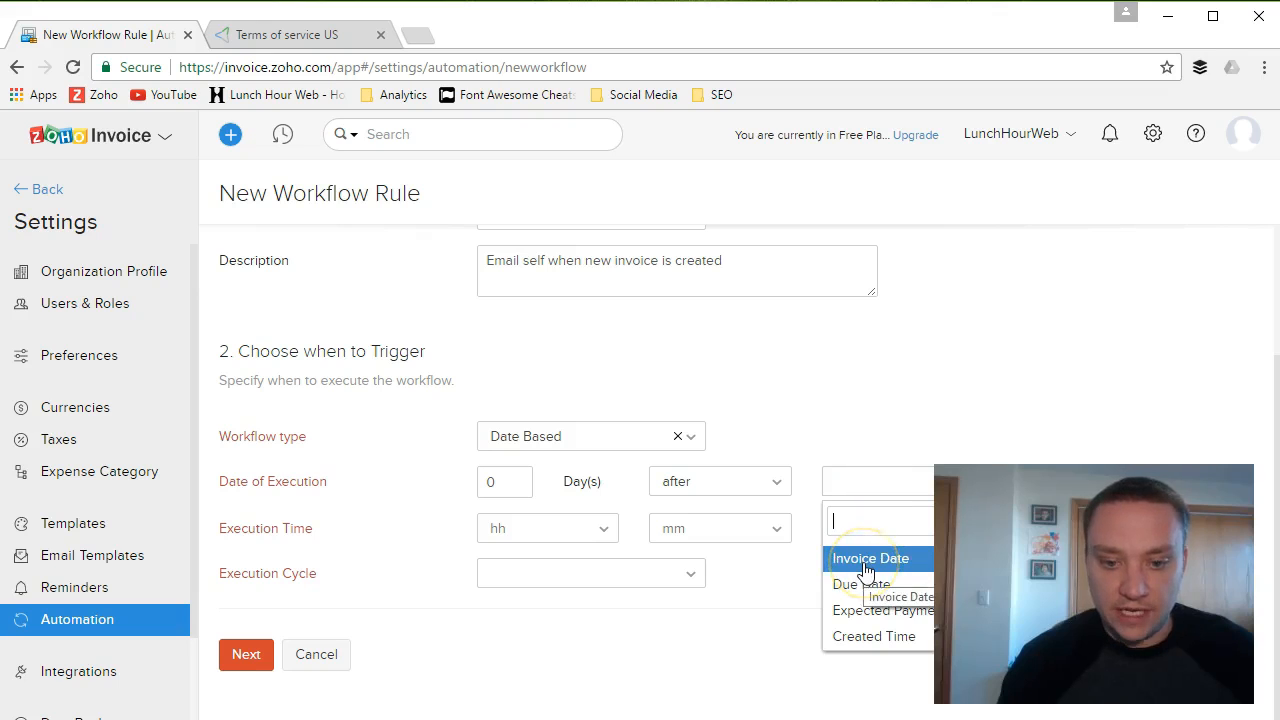
pyautogui.click(865, 563)
pyautogui.doubleClick(556, 541)
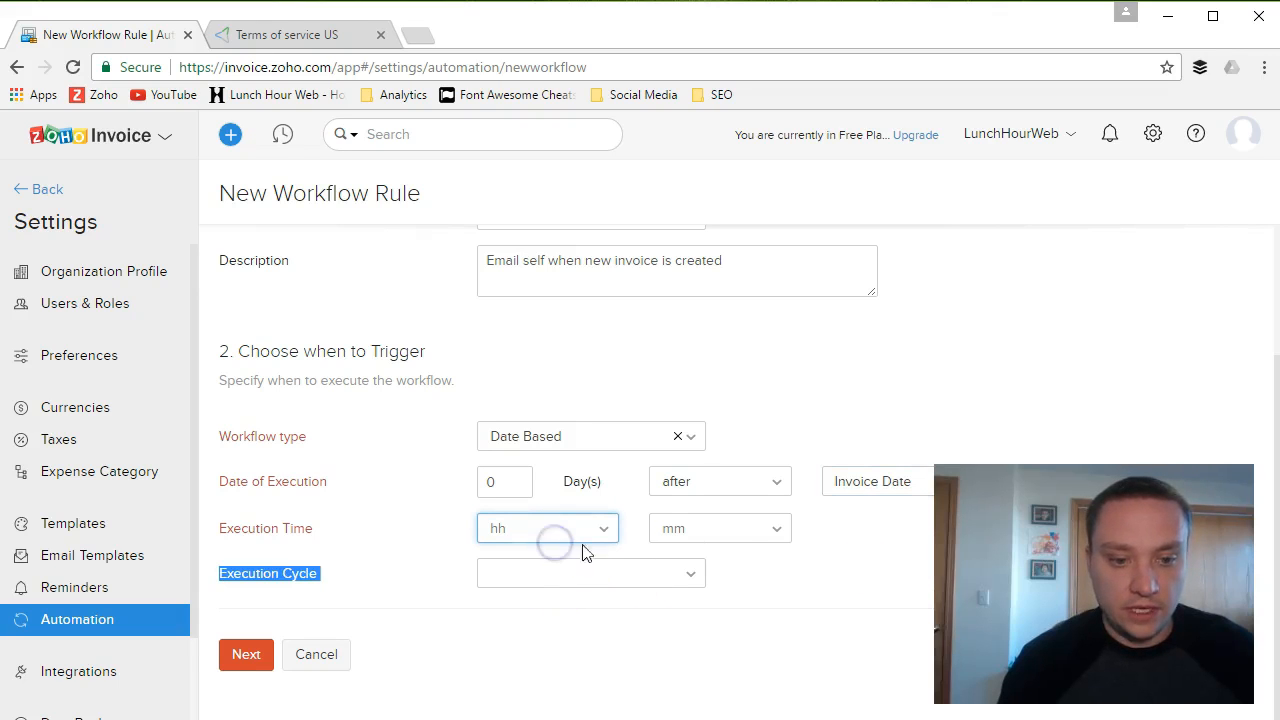
pyautogui.click(611, 573)
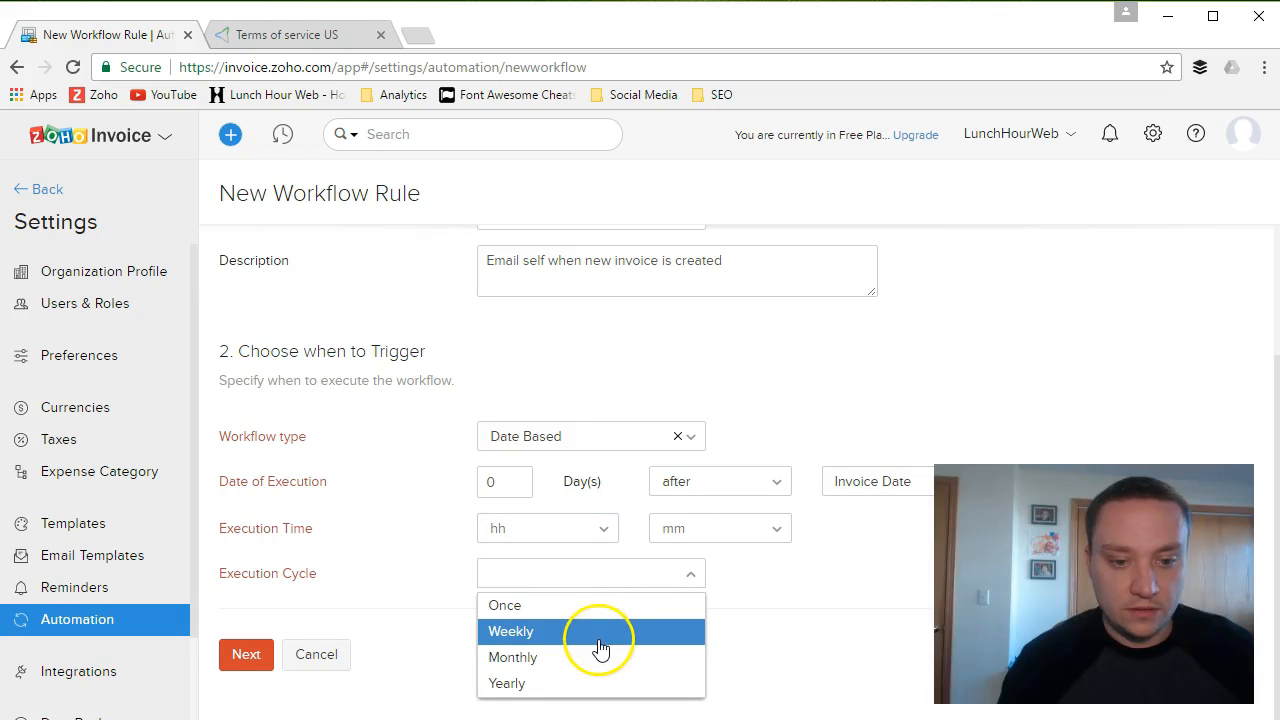
# - Set the workflow type to Event Based, triggered when an invoice is Created, and continue to the trigger filter
pyautogui.click(565, 438)
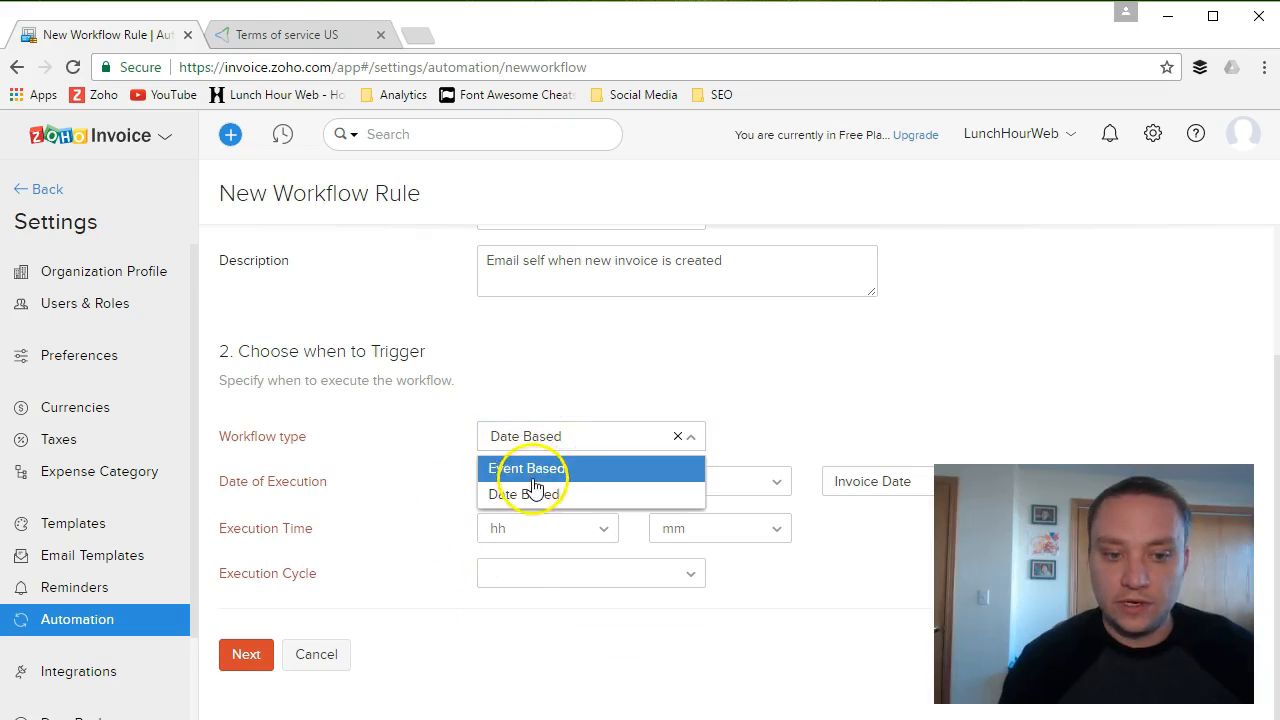
pyautogui.click(533, 474)
pyautogui.click(510, 502)
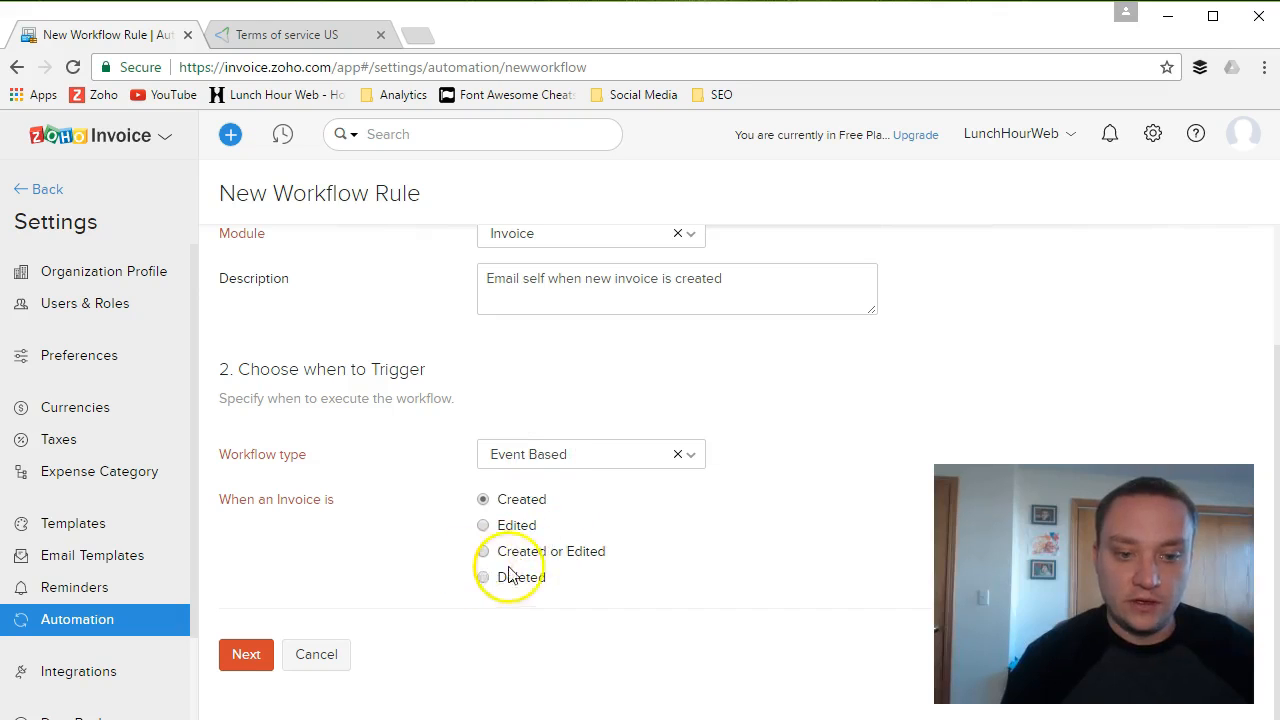
pyautogui.click(246, 670)
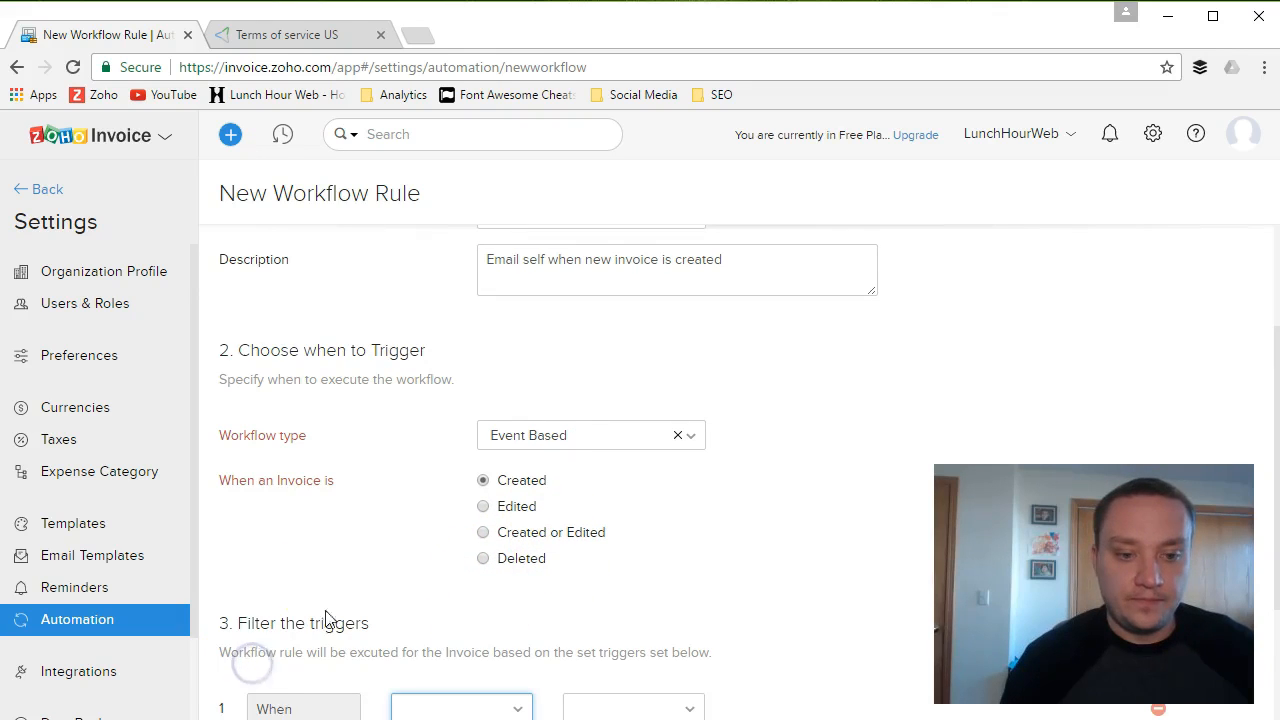
# - Filter the trigger to Invoice Date >= 01/01/2017 and continue to the rule's actions
pyautogui.scroll(-2, 325, 617)
pyautogui.click(459, 533)
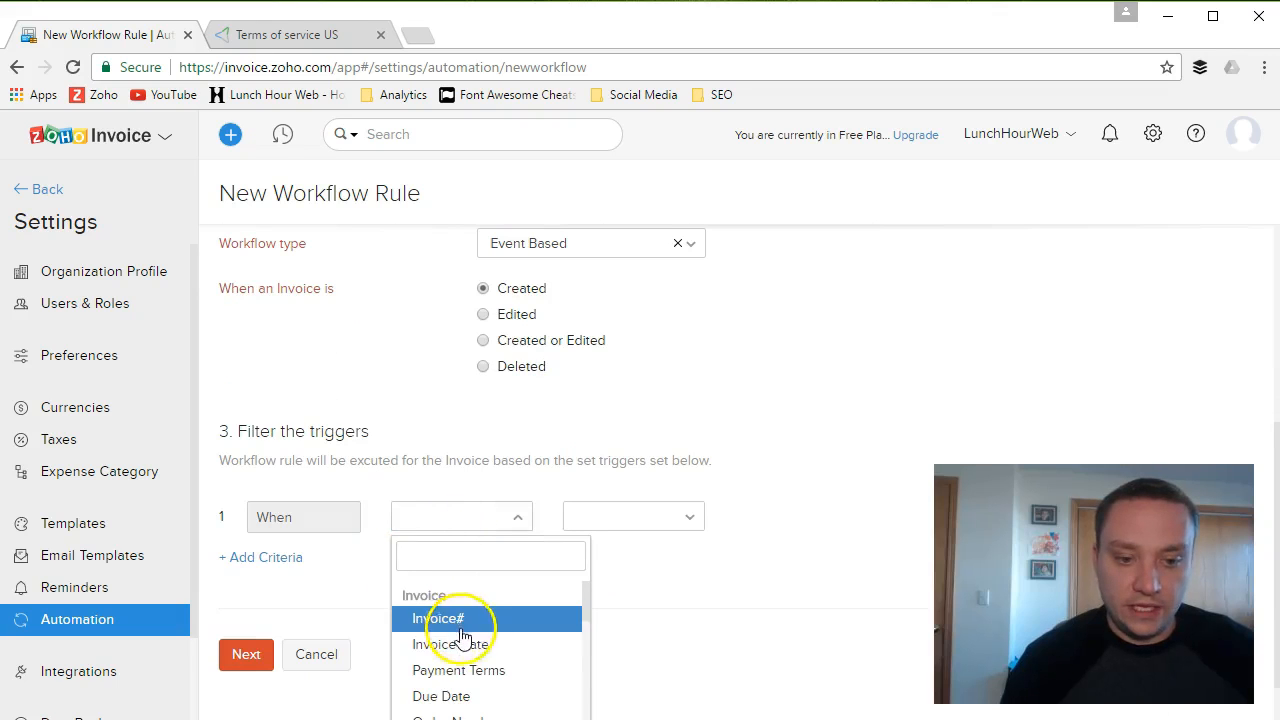
pyautogui.click(450, 643)
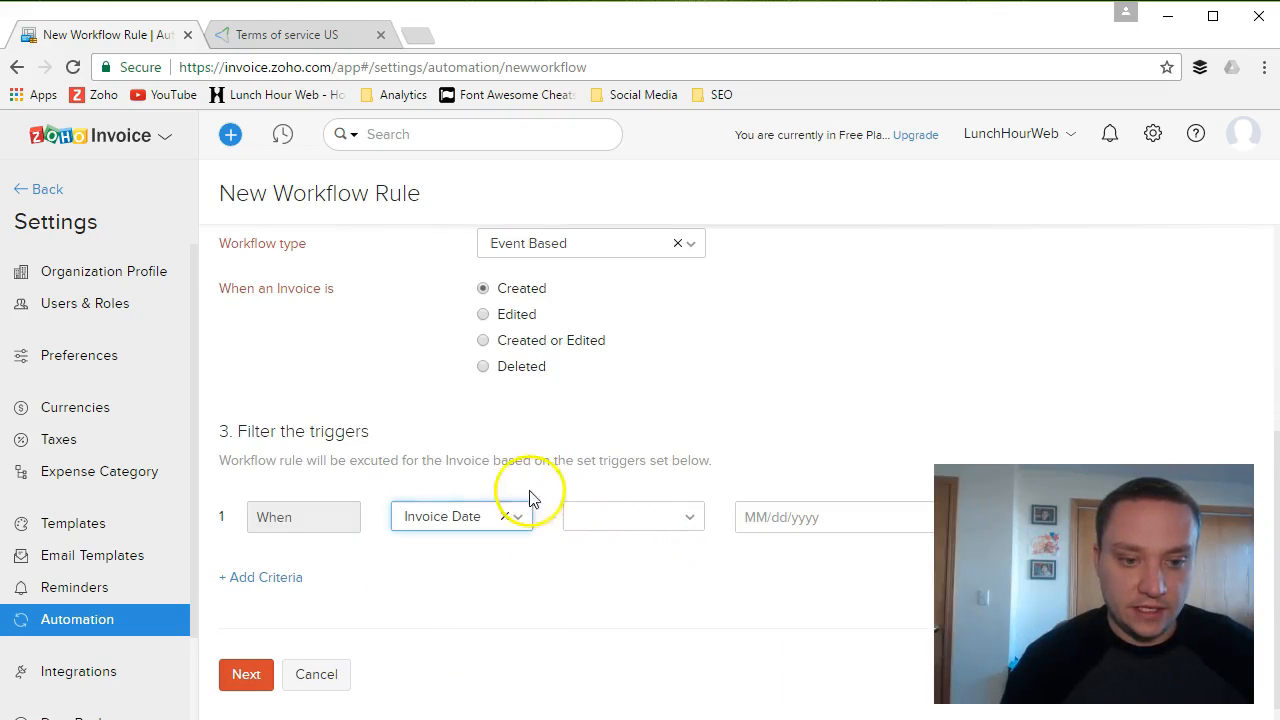
pyautogui.click(657, 517)
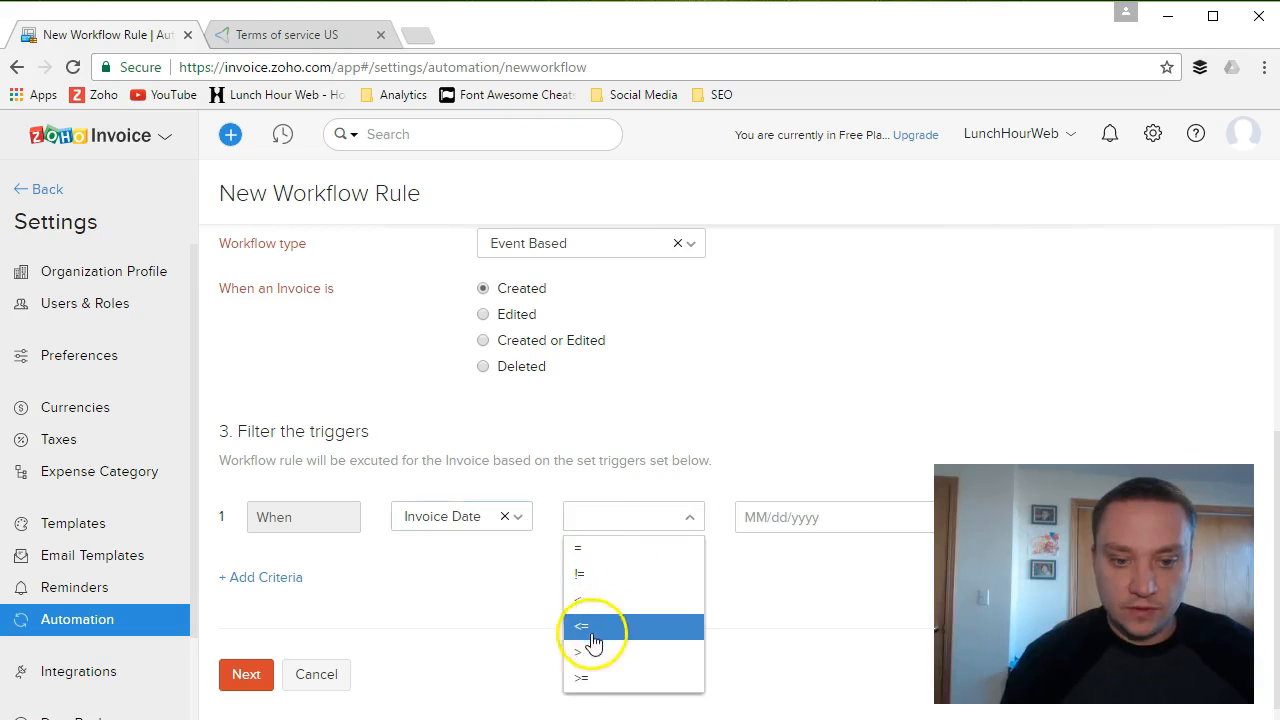
pyautogui.click(581, 677)
pyautogui.click(800, 519)
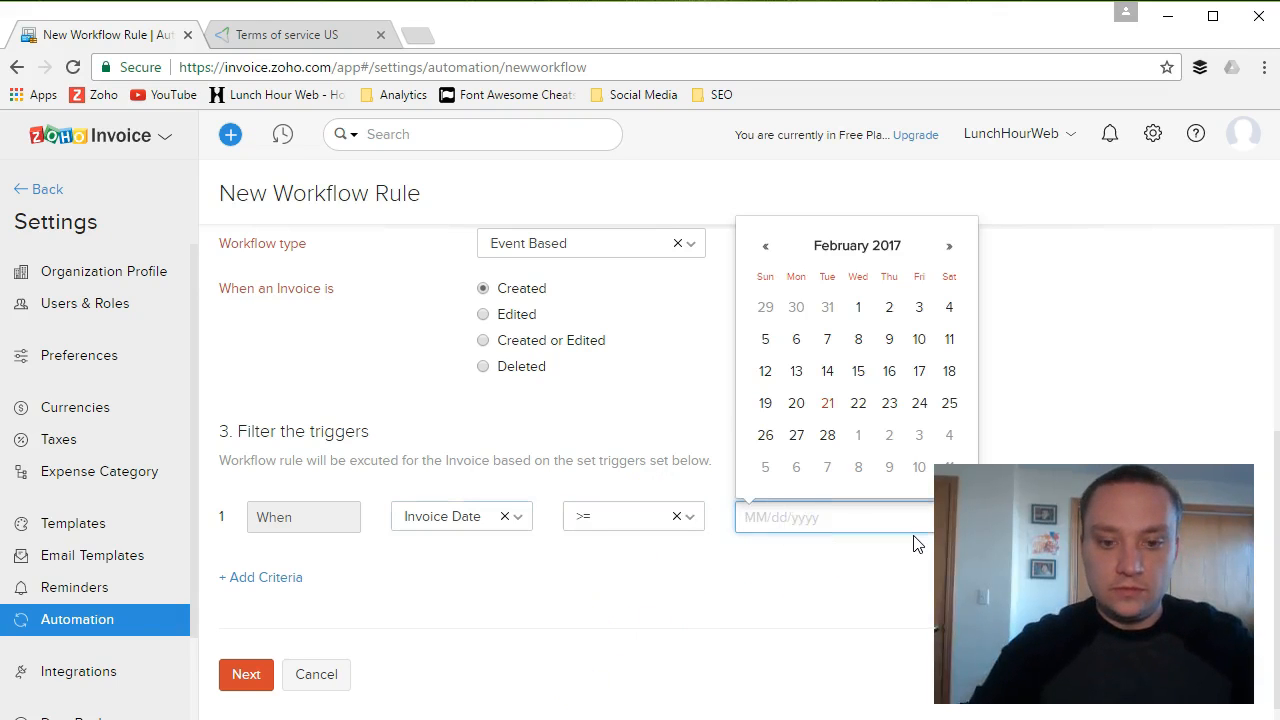
pyautogui.write('1/1/2017')
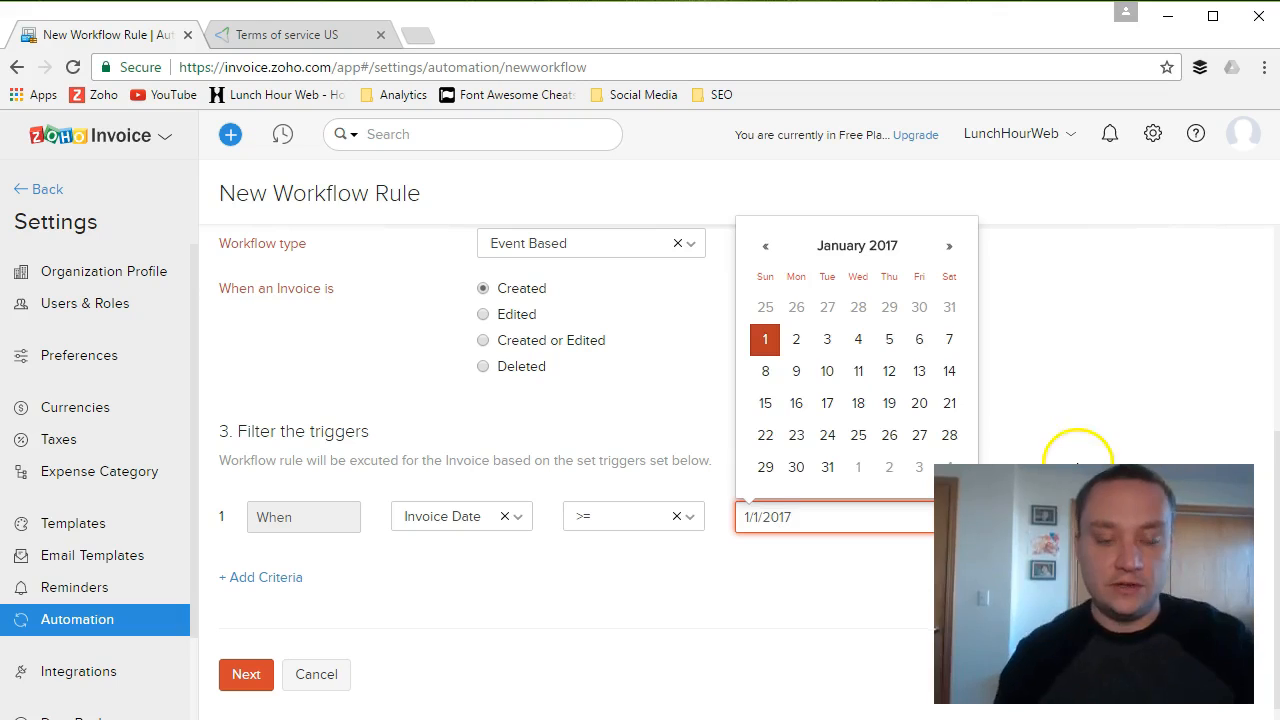
pyautogui.click(766, 340)
pyautogui.click(768, 518)
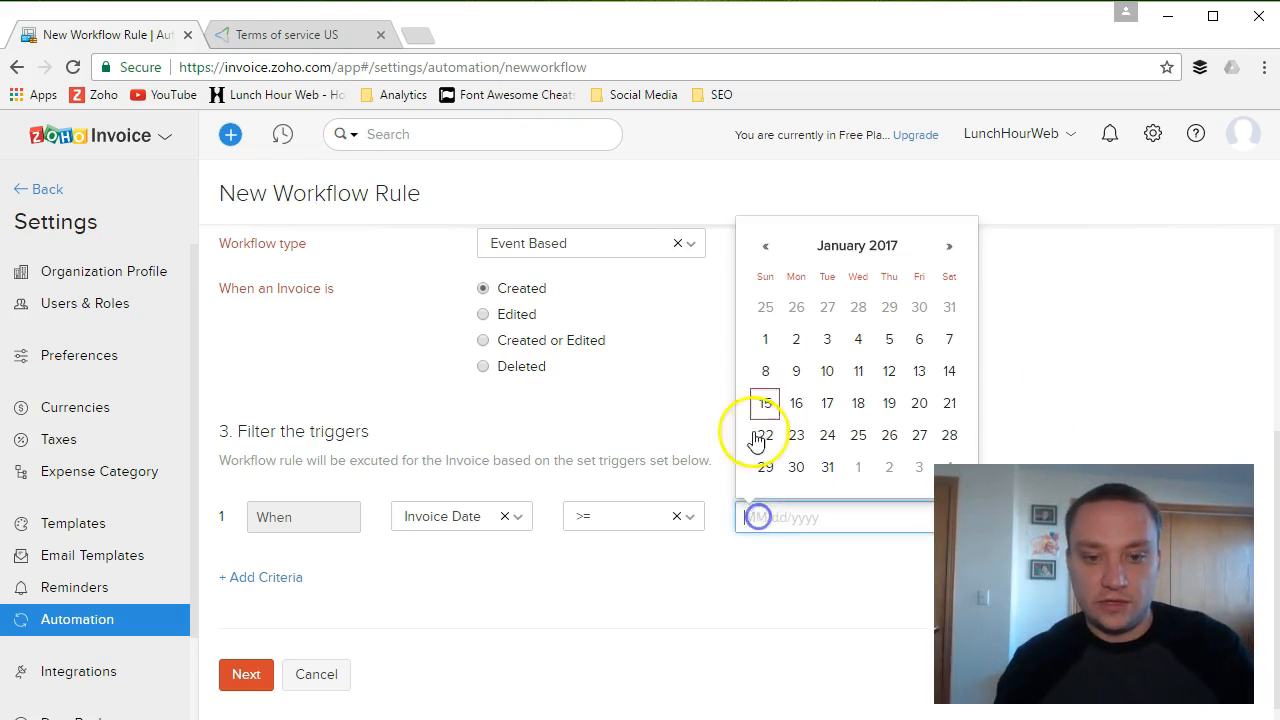
pyautogui.click(766, 338)
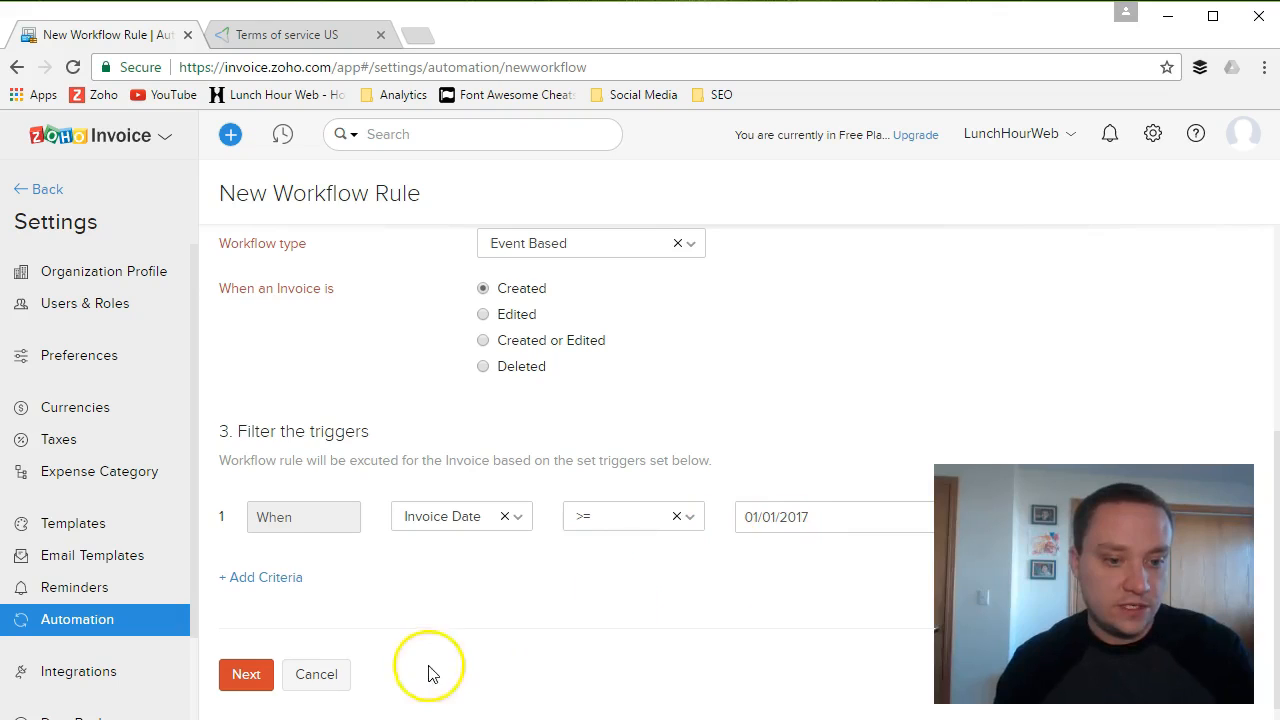
pyautogui.click(237, 676)
# - Set the type of the rule's first immediate action to Email Alerts
pyautogui.scroll(-2, 540, 560)
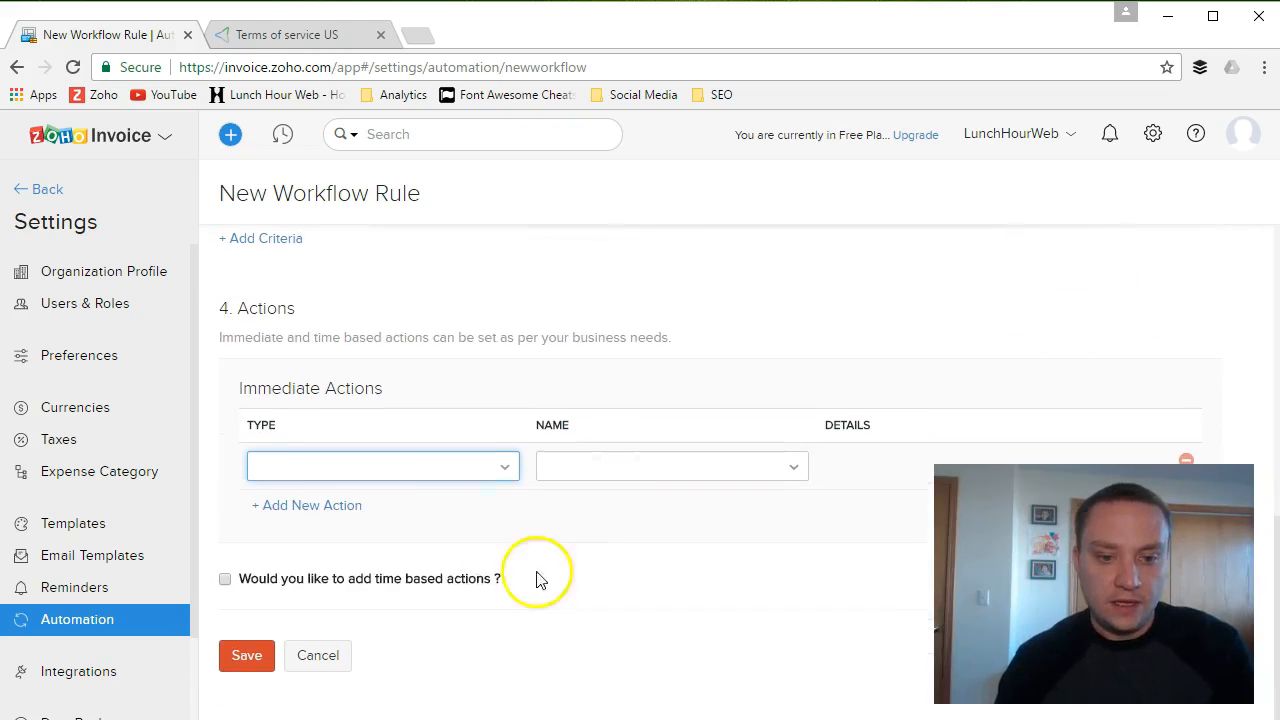
pyautogui.click(455, 474)
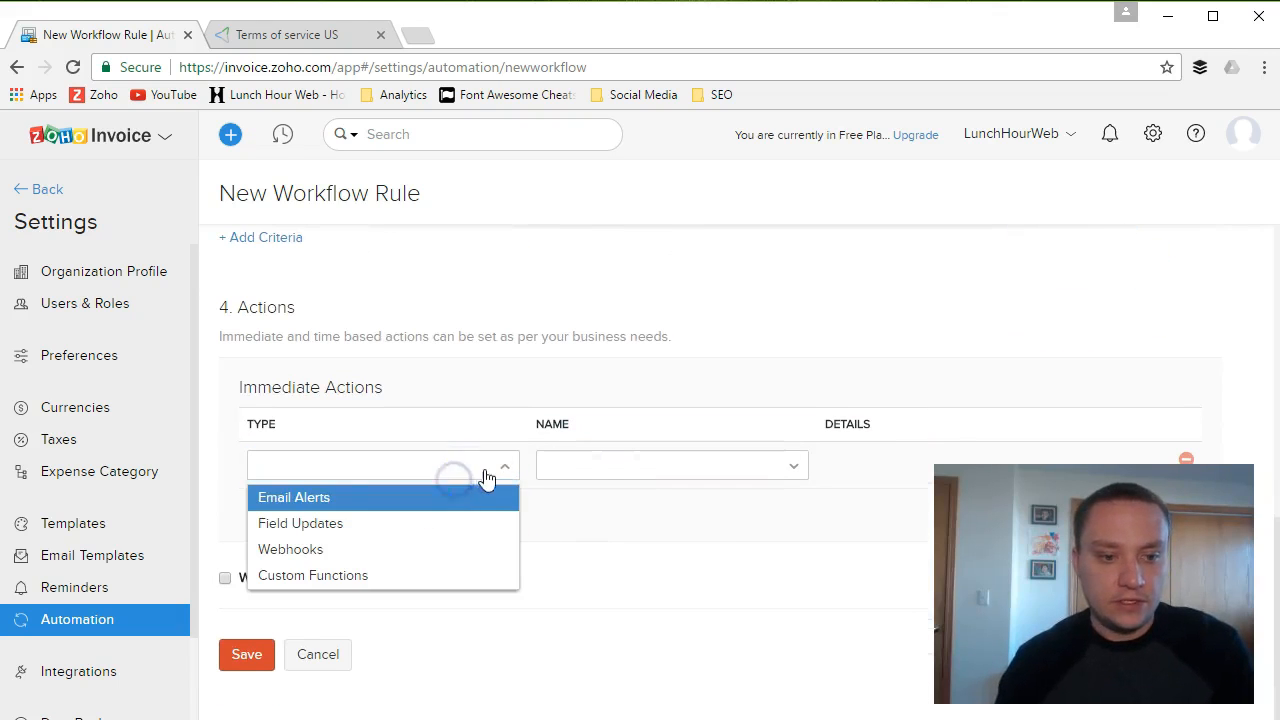
pyautogui.click(295, 505)
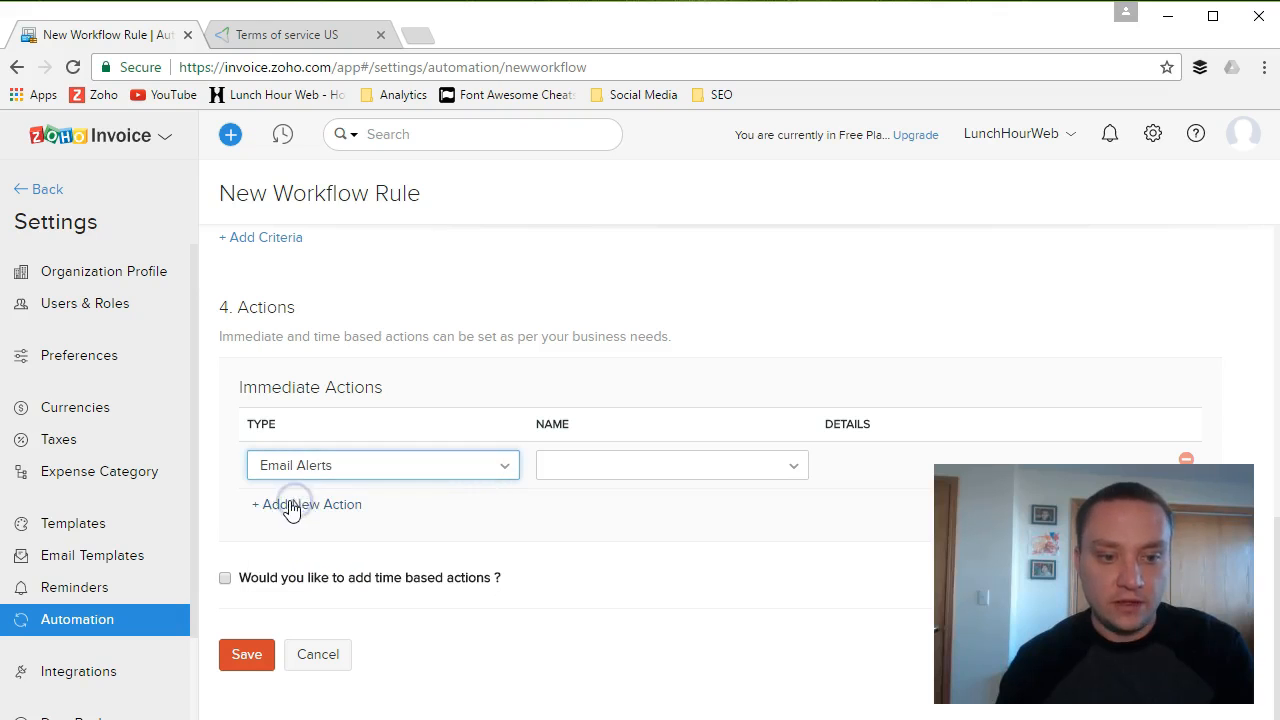
# - Start a new email alert for the rule's immediate action and name it Email Owner
pyautogui.click(662, 472)
pyautogui.click(632, 572)
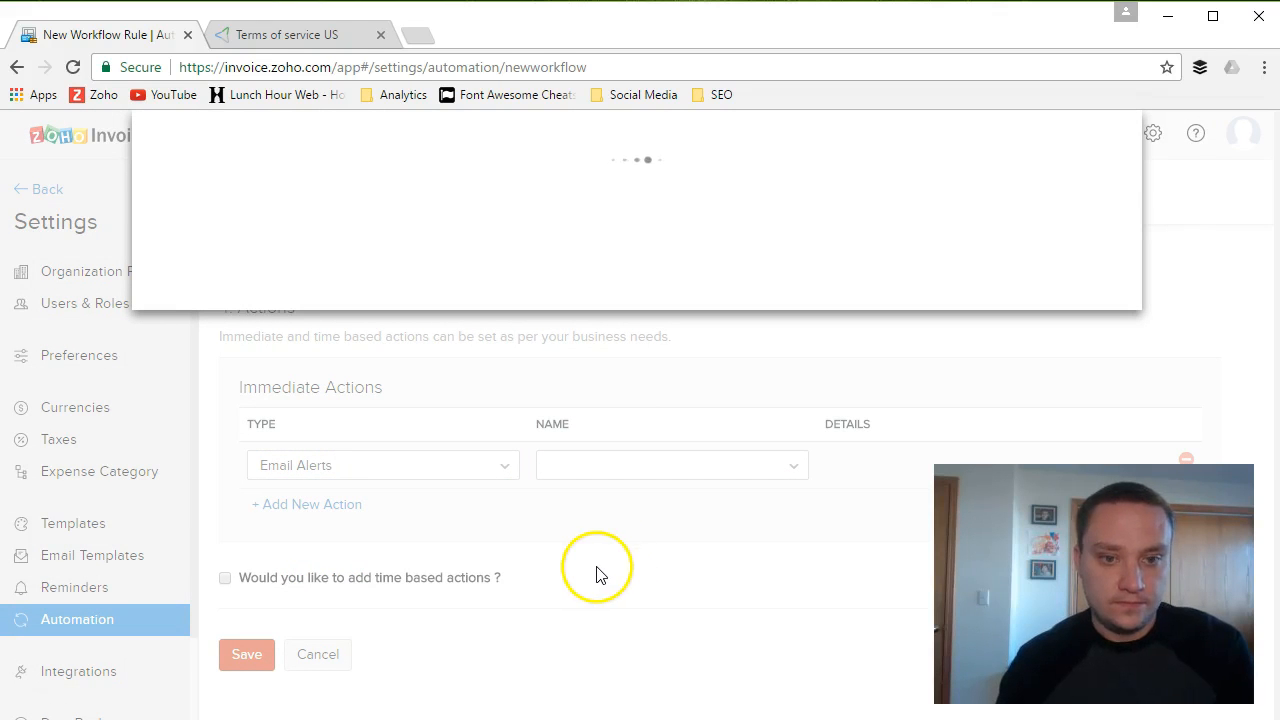
pyautogui.click(434, 215)
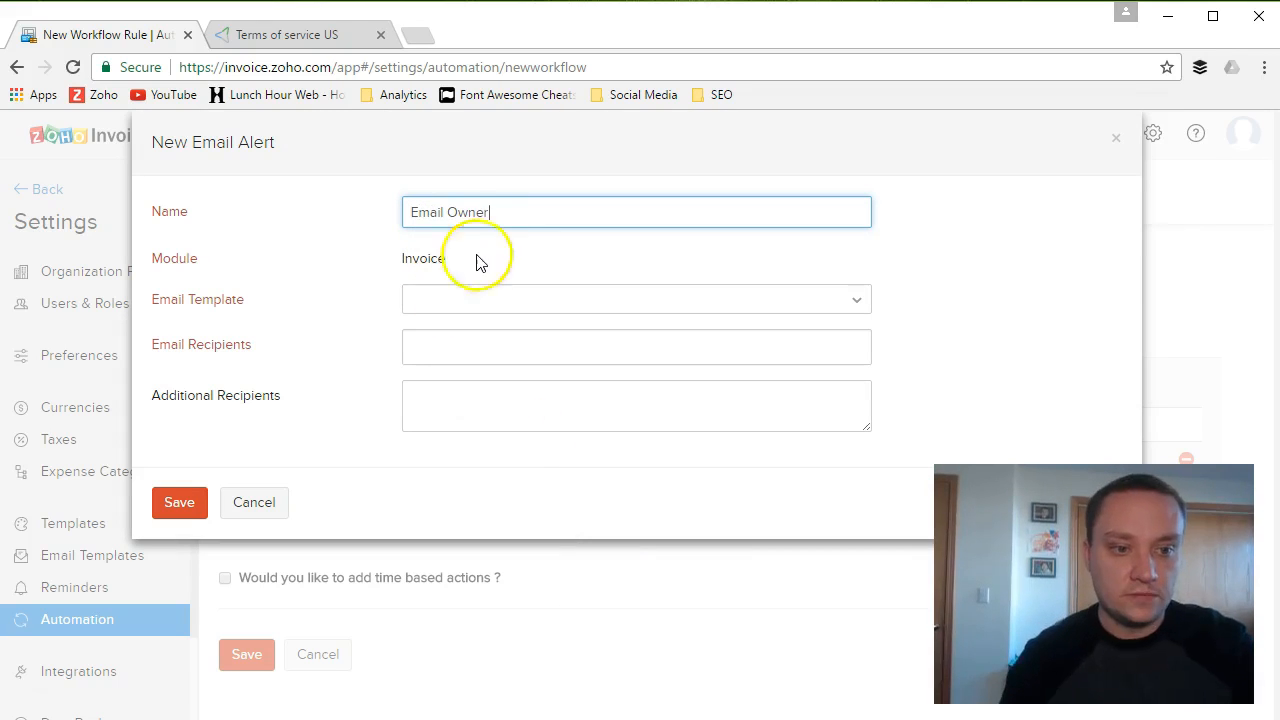
# - Add a new email template for the alert and name it Invoice Created
pyautogui.click(450, 292)
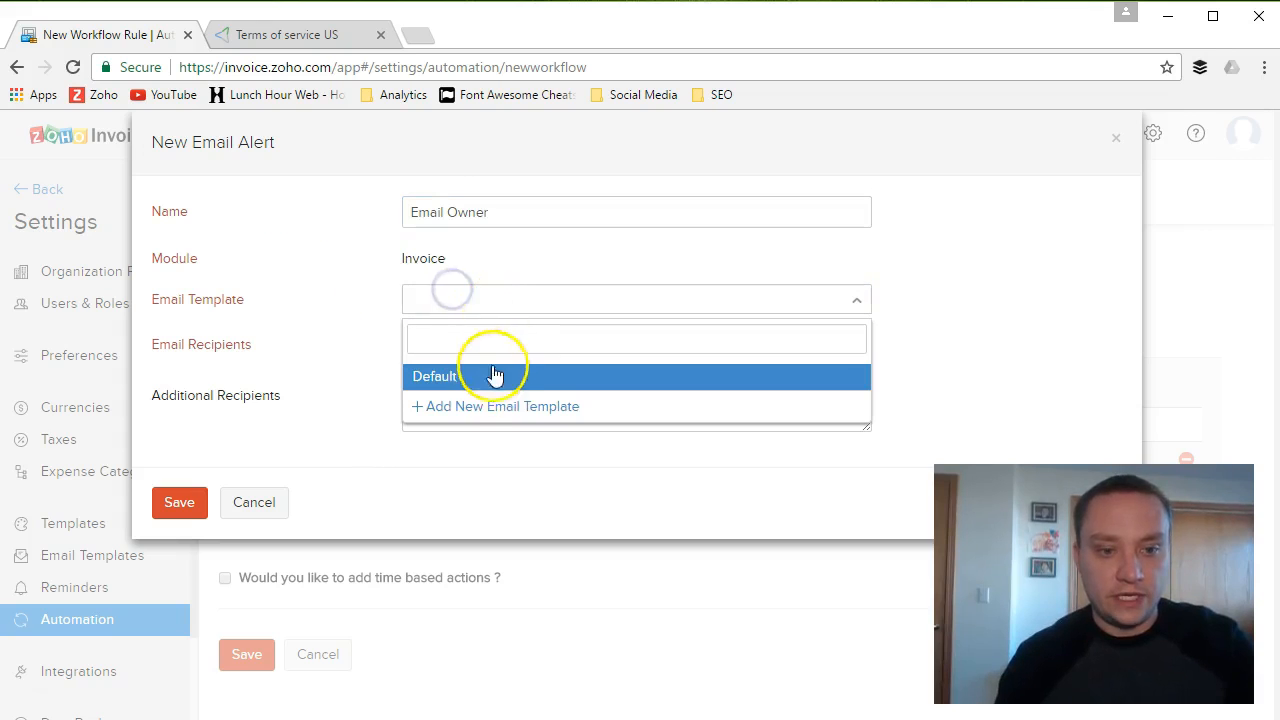
pyautogui.click(497, 408)
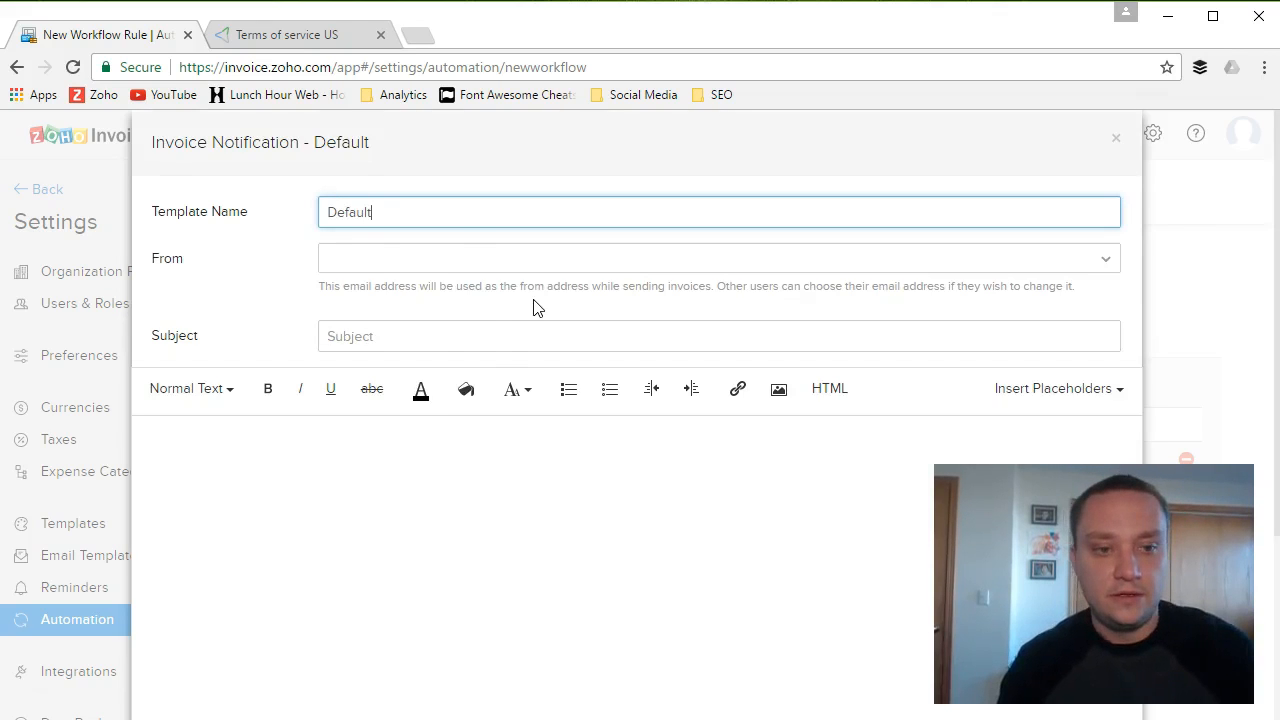
pyautogui.moveTo(383, 214); pyautogui.dragTo(185, 237)
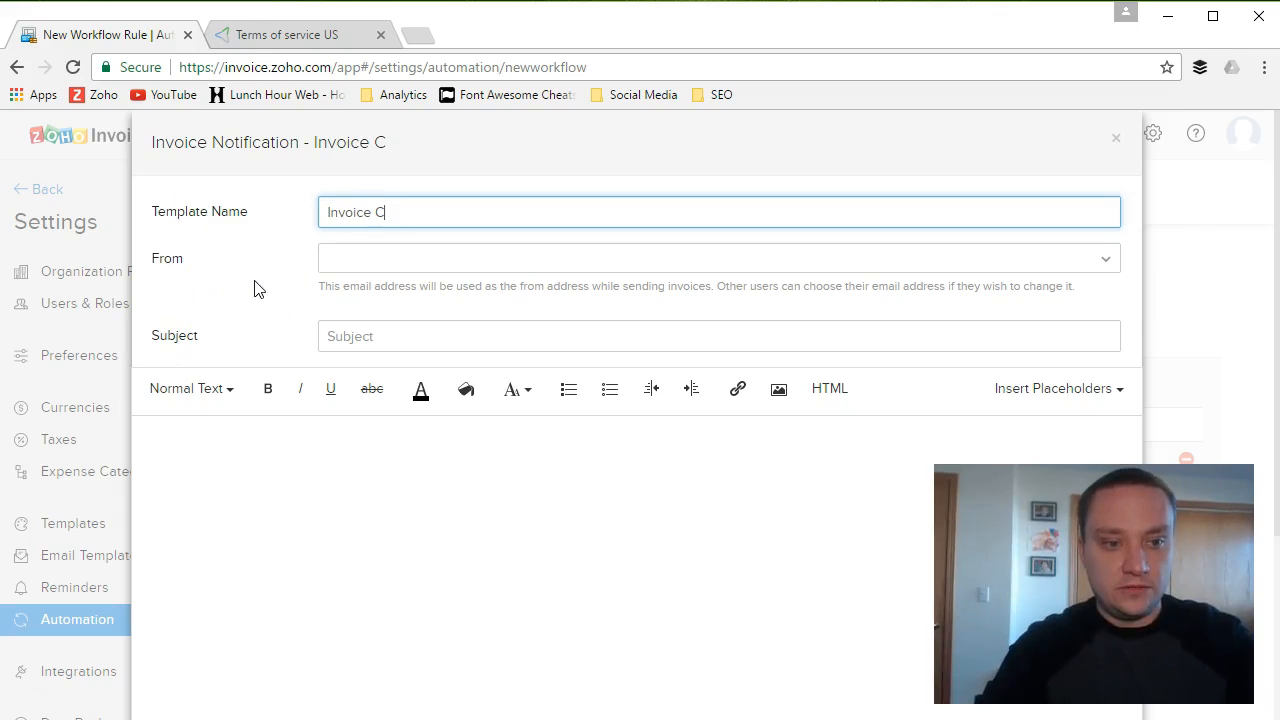
pyautogui.press('Tab')
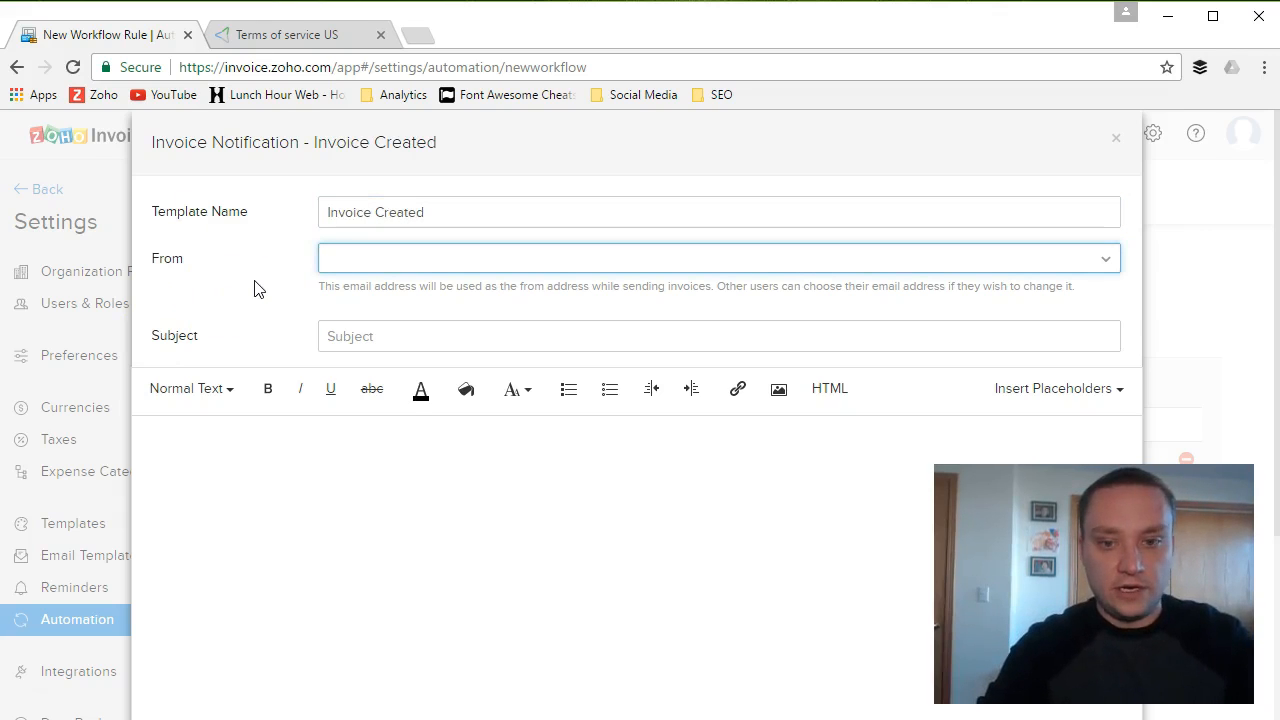
# - Set the template's sender to the organization's user and its subject to "New Invoice Has been Created"
pyautogui.write('paul')
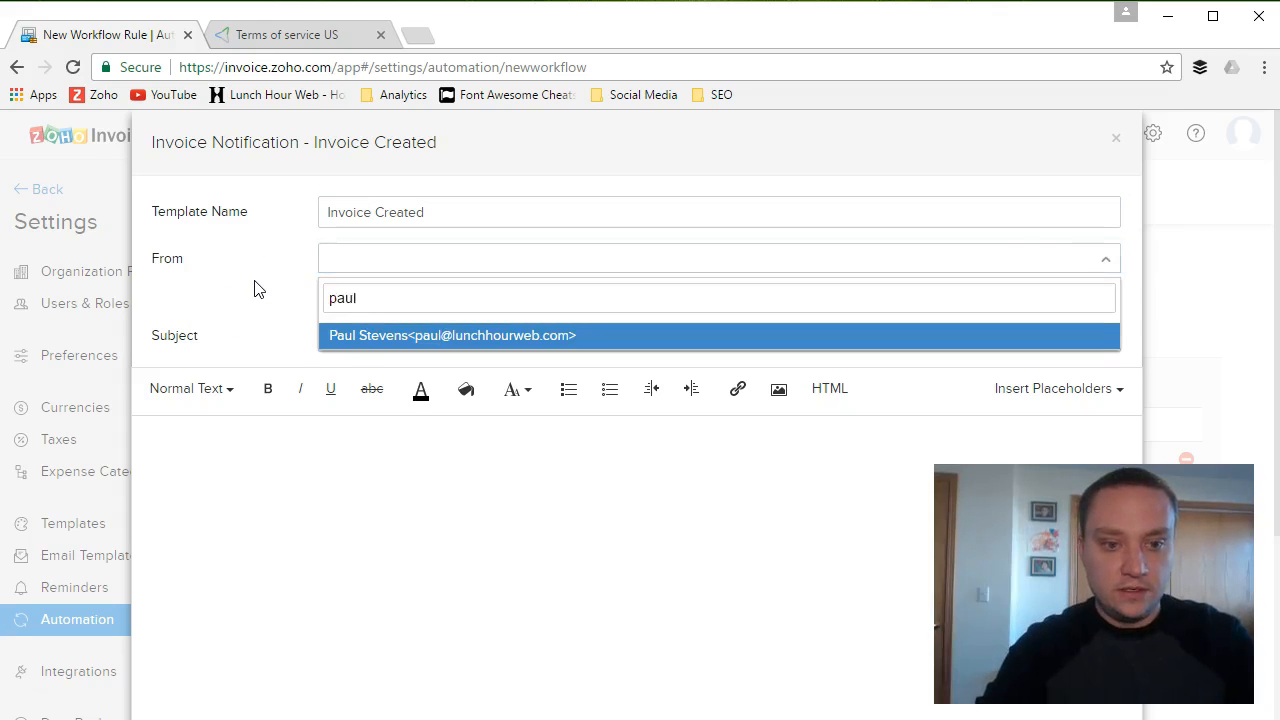
pyautogui.press('Return')
pyautogui.press('Tab')
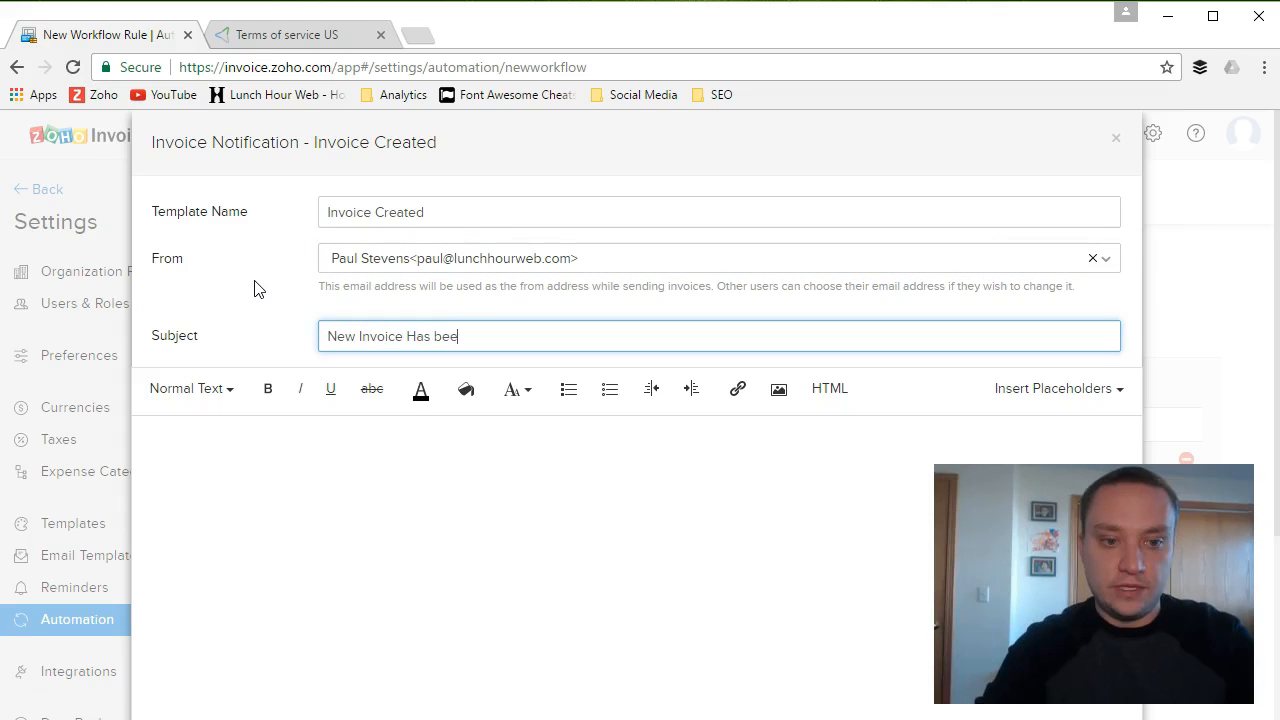
pyautogui.write('New Invoice Has been Created')
pyautogui.press('Tab')
pyautogui.press('Tab')
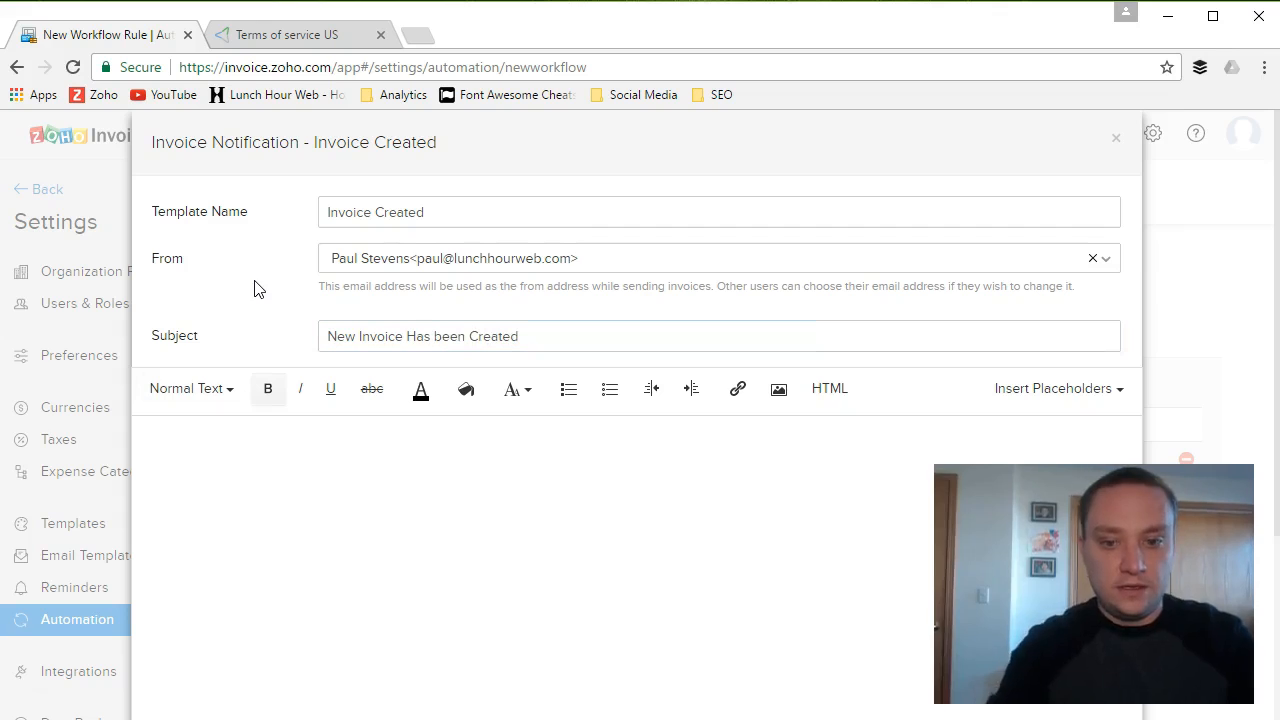
# - Begin the template body with "A new invoice has been created for" followed by the customer's Company Name placeholder
pyautogui.click(446, 580)
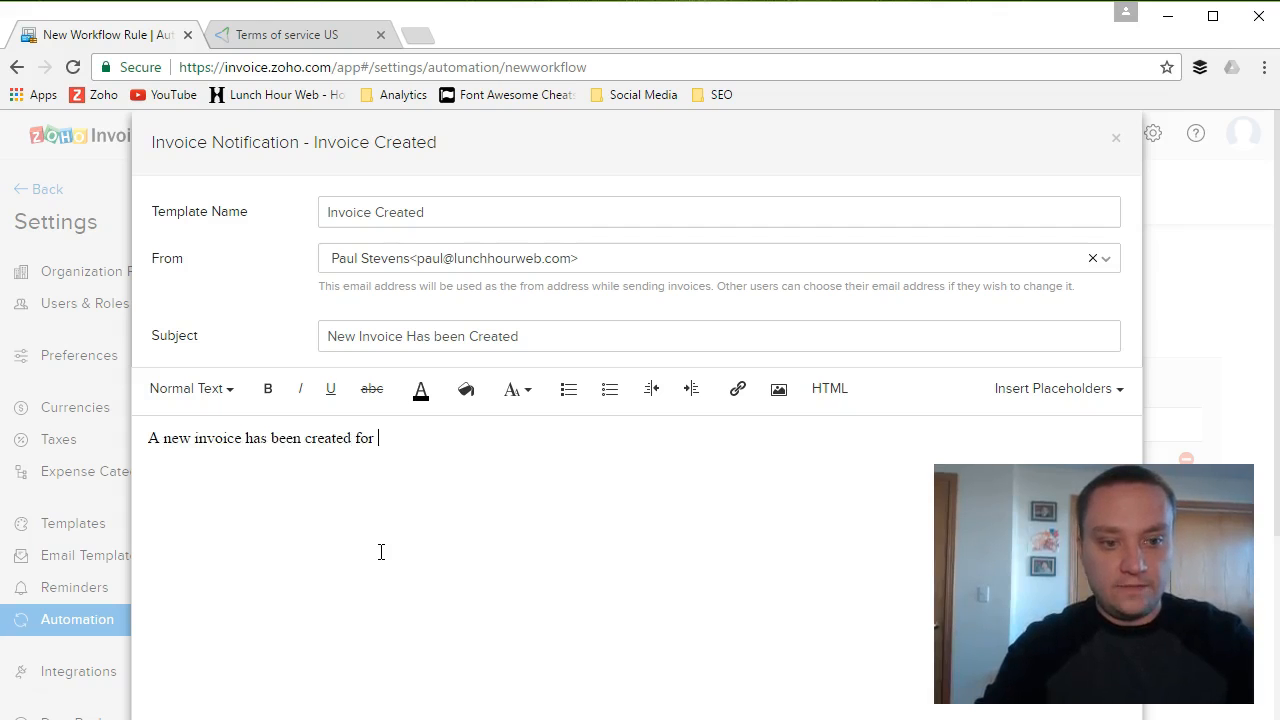
pyautogui.click(1121, 389)
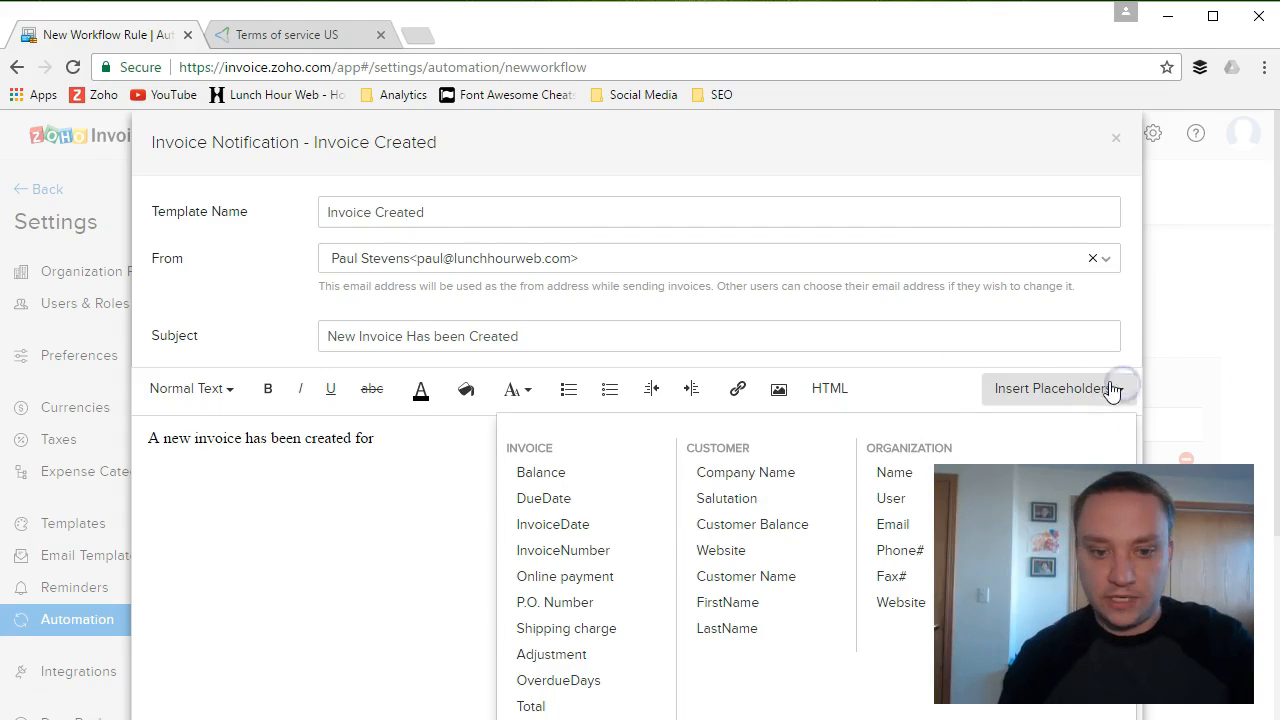
pyautogui.click(767, 481)
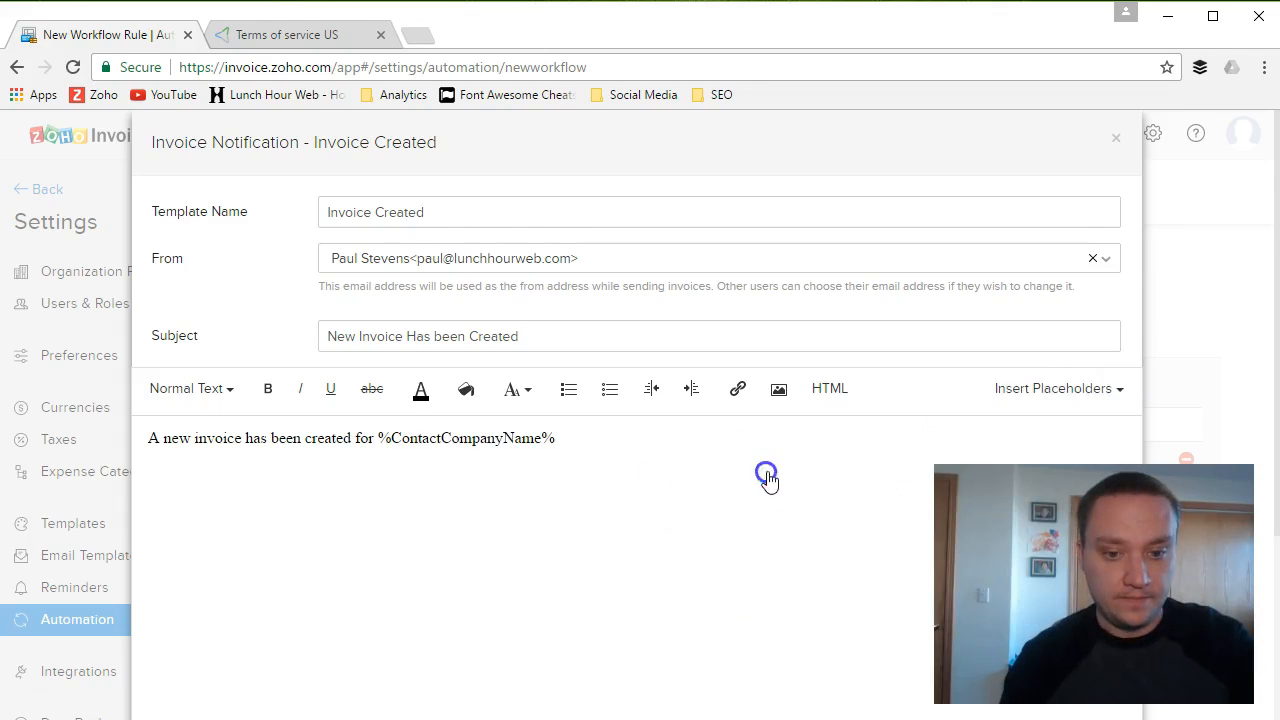
# - Add an "Amount:" line to the template body with the invoice Balance placeholder
pyautogui.click(651, 476)
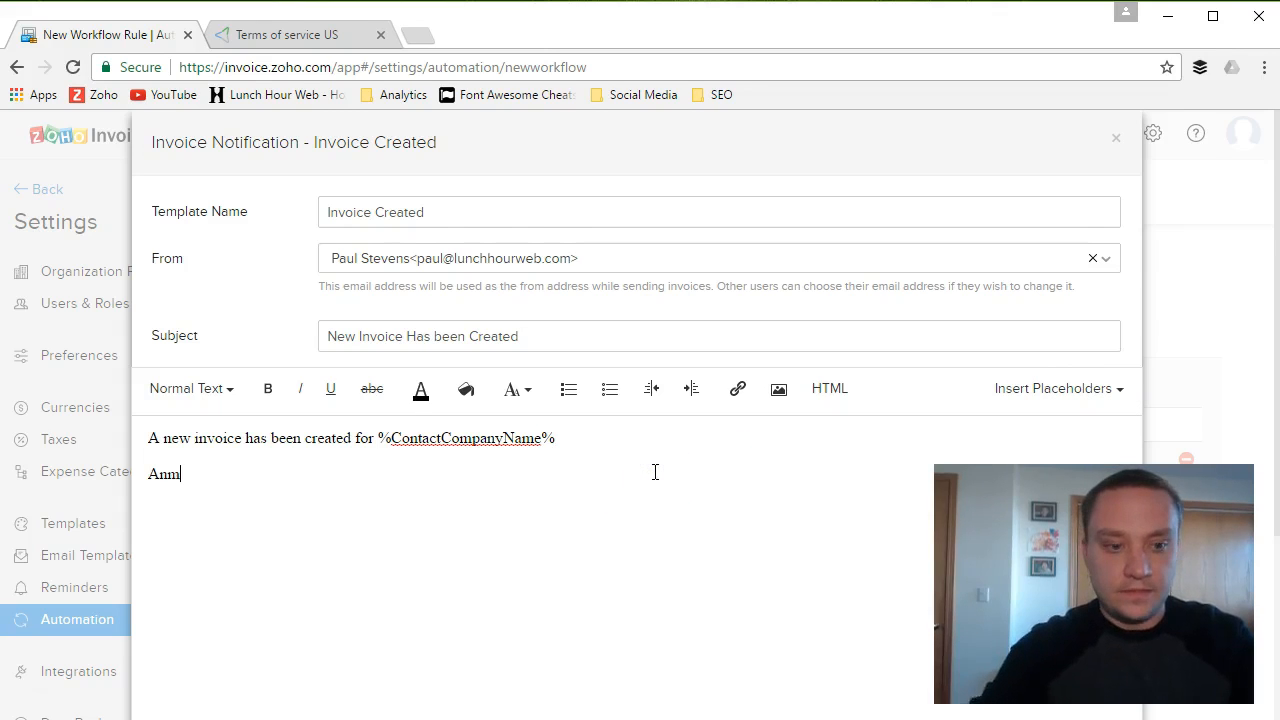
pyautogui.write('Amount:')
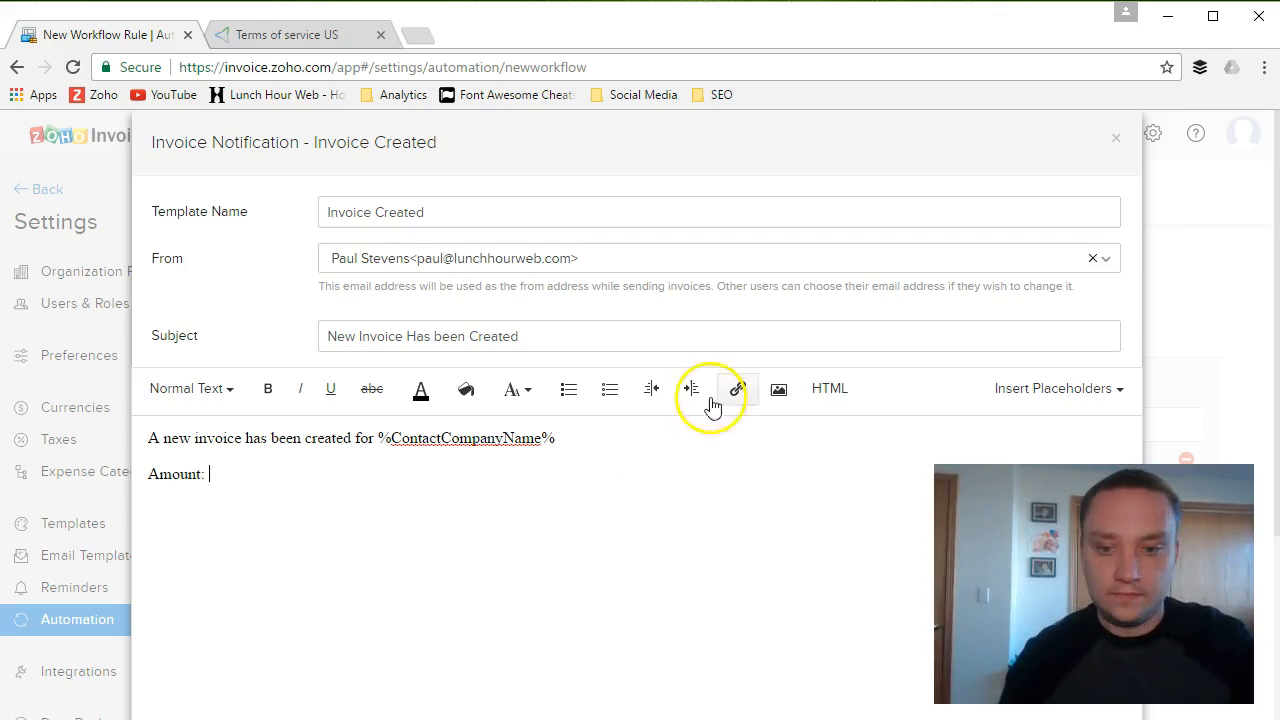
pyautogui.click(1119, 392)
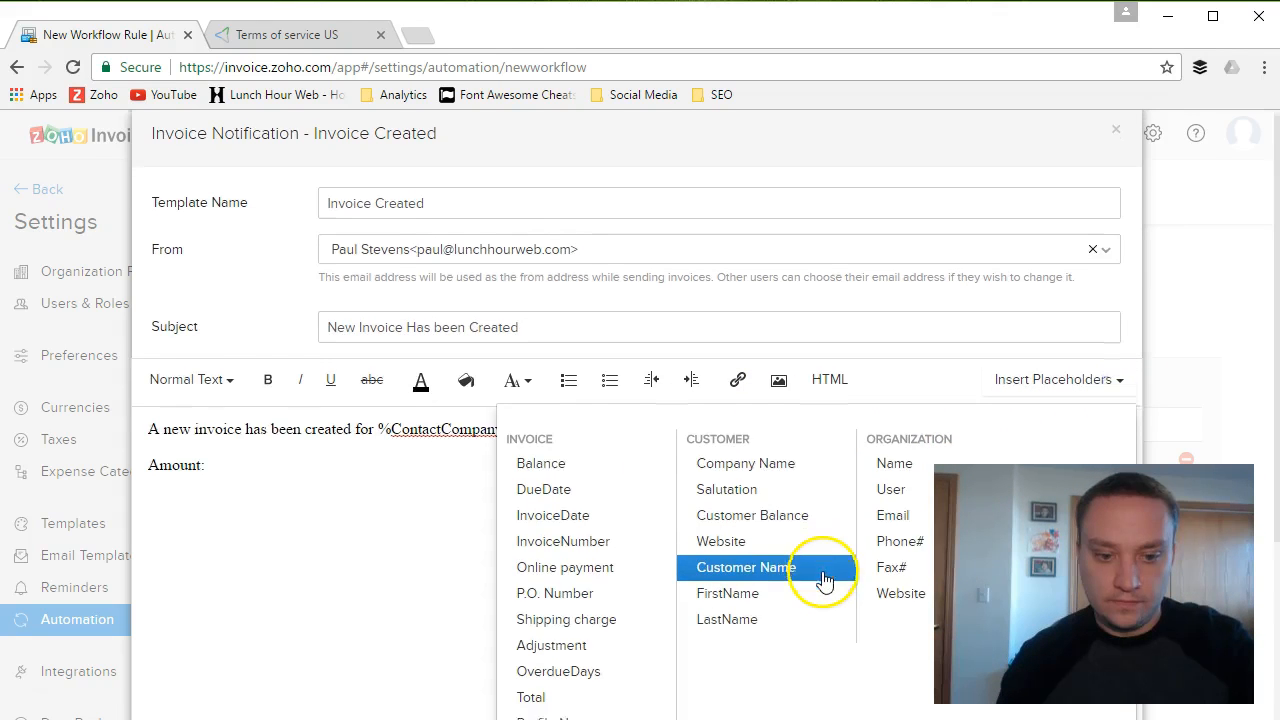
pyautogui.scroll(-1, 780, 582)
pyautogui.click(545, 375)
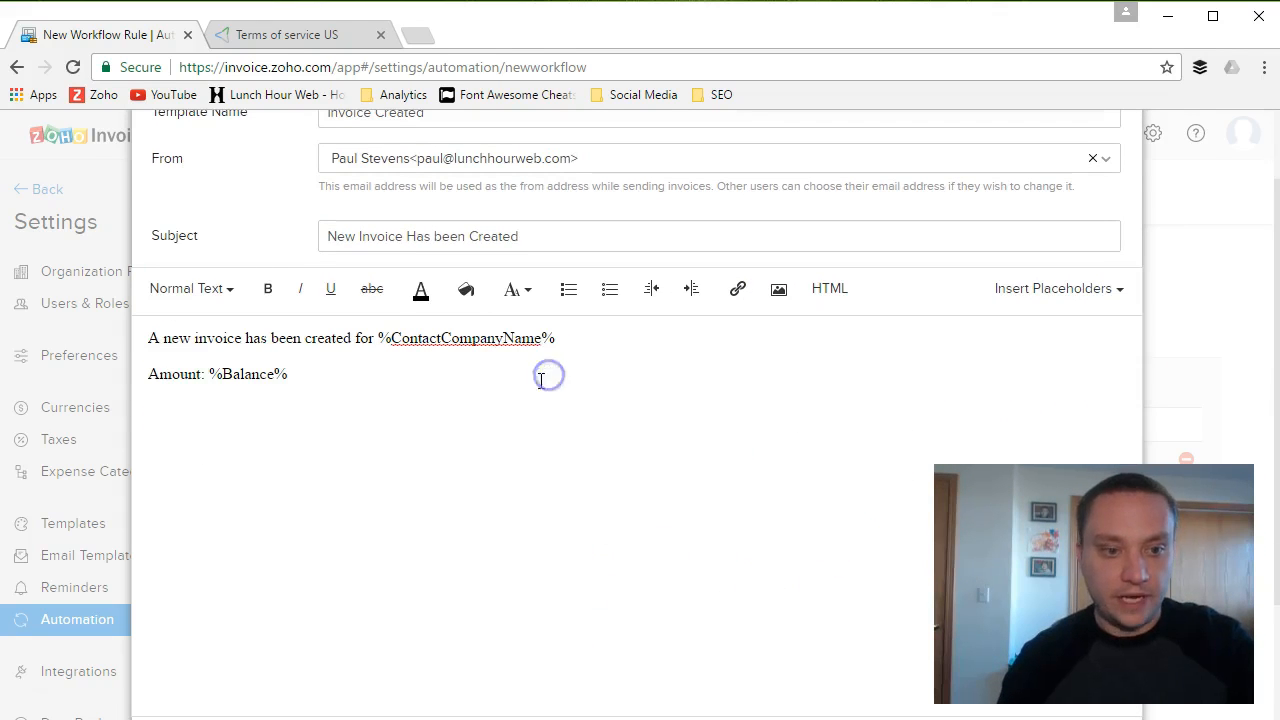
# - Add a "Due Date:" line below the amount with the InvoiceDate placeholder
pyautogui.click(427, 379)
pyautogui.press('Return')
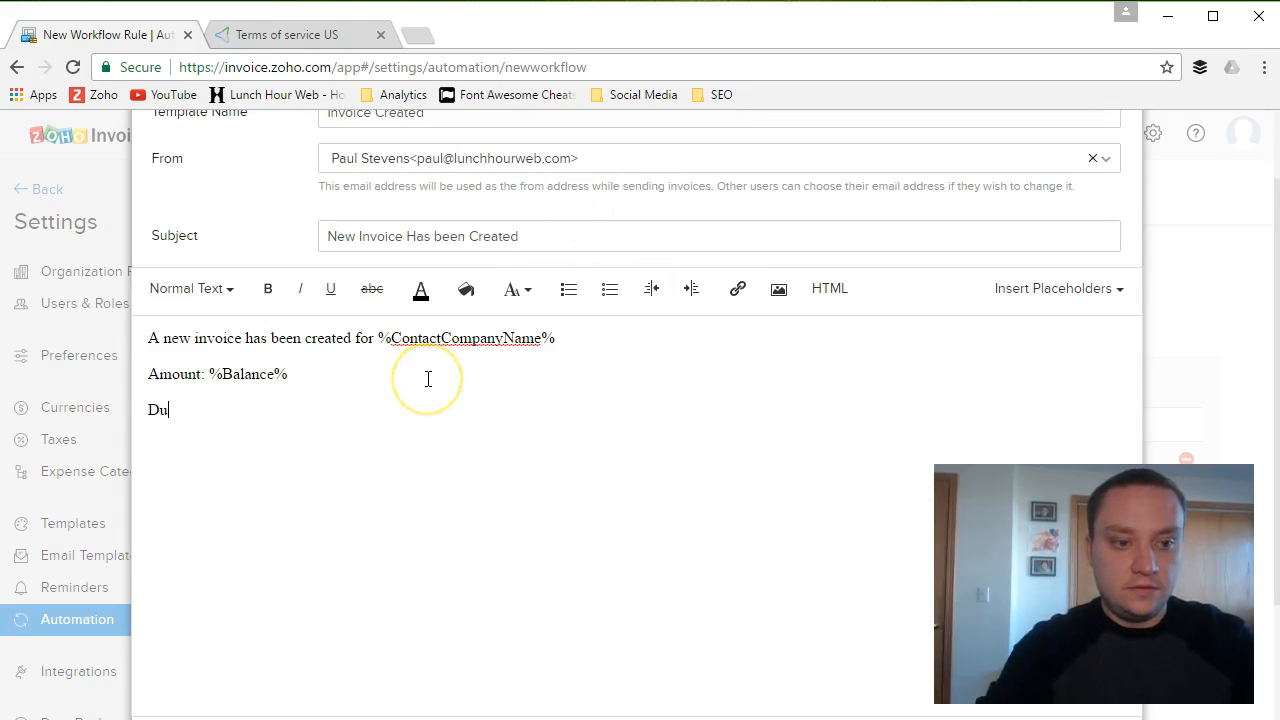
pyautogui.click(1075, 288)
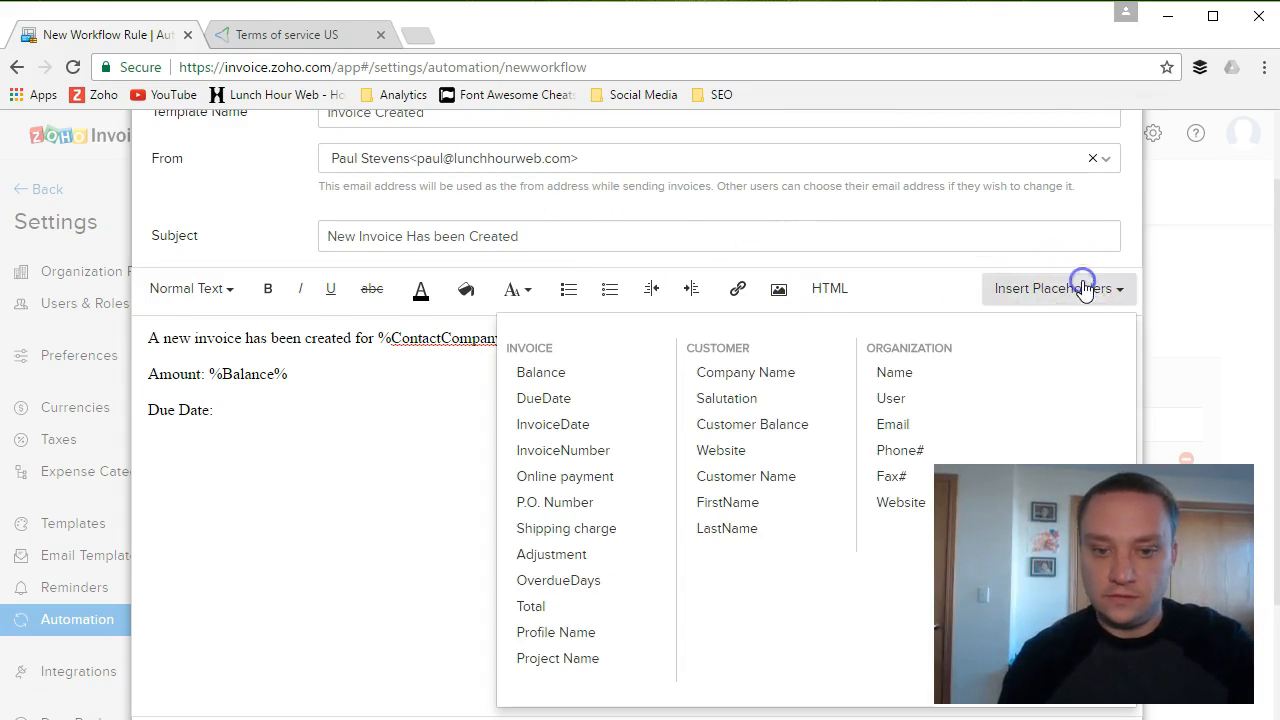
pyautogui.click(566, 426)
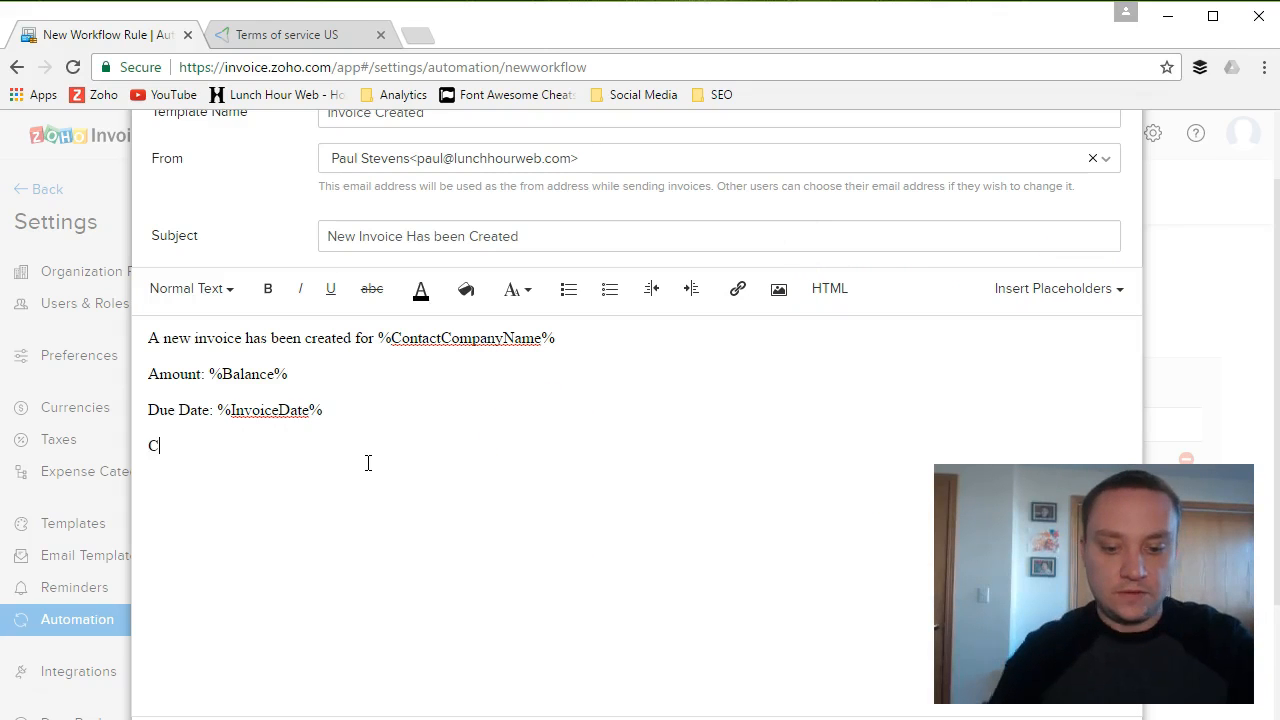
# - Add a "Created By:" line with the organization's User placeholder and save the email template
pyautogui.click(1111, 289)
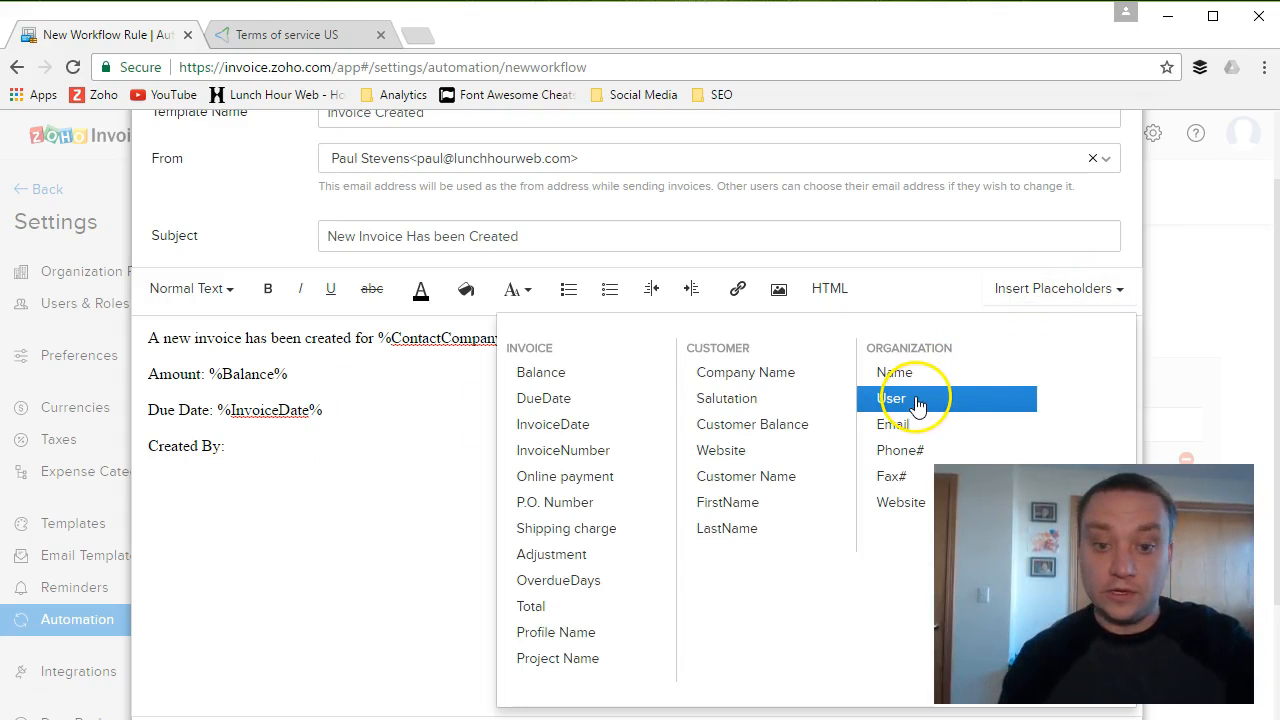
pyautogui.click(916, 400)
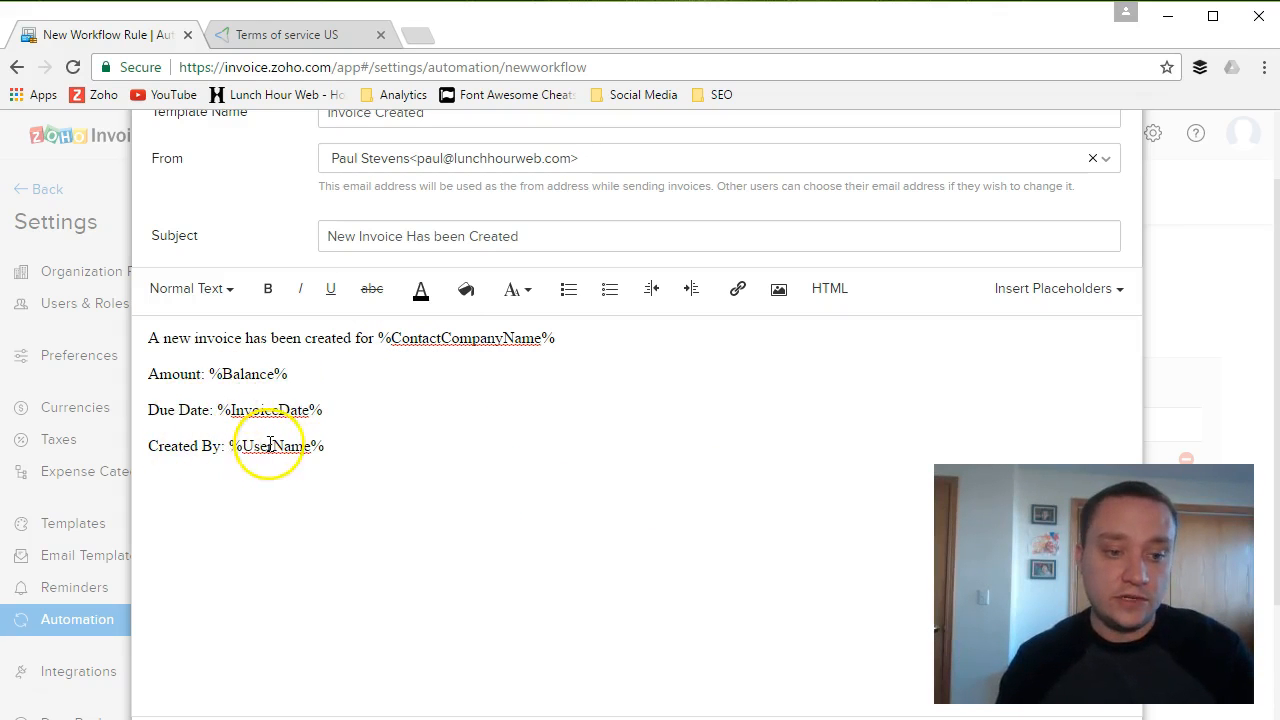
pyautogui.click(1116, 295)
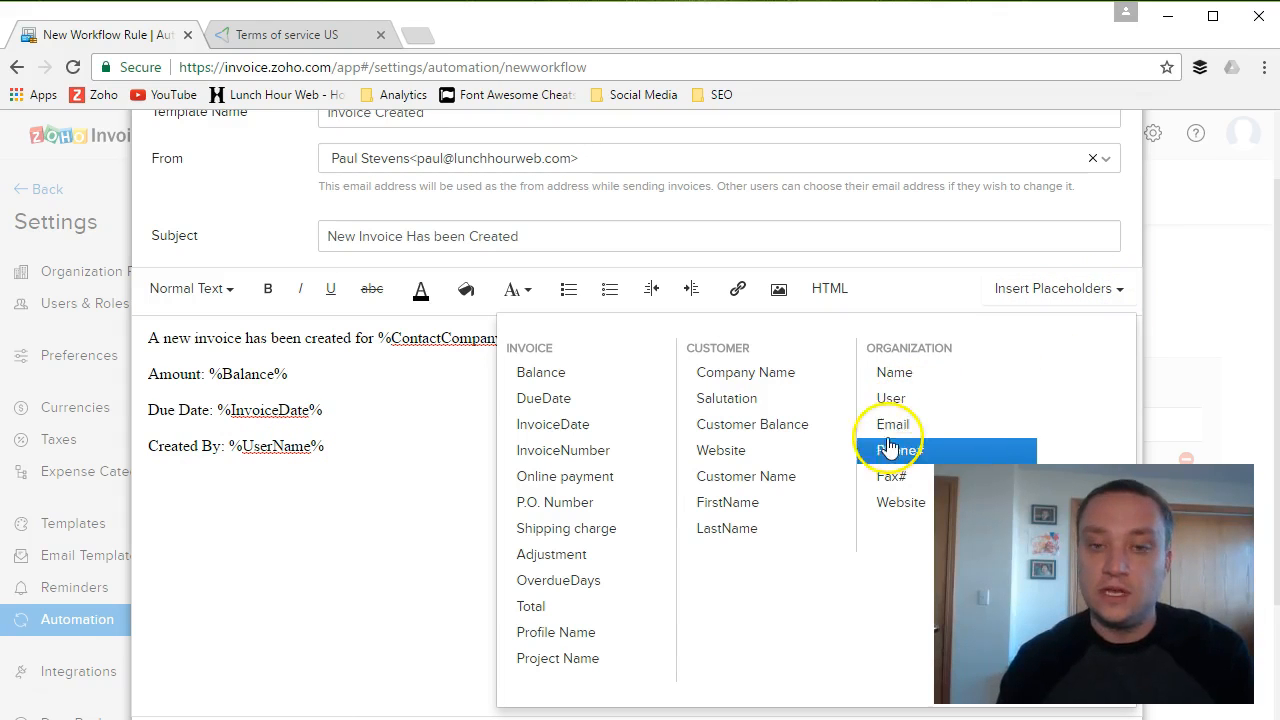
pyautogui.click(353, 645)
pyautogui.scroll(-2, 346, 571)
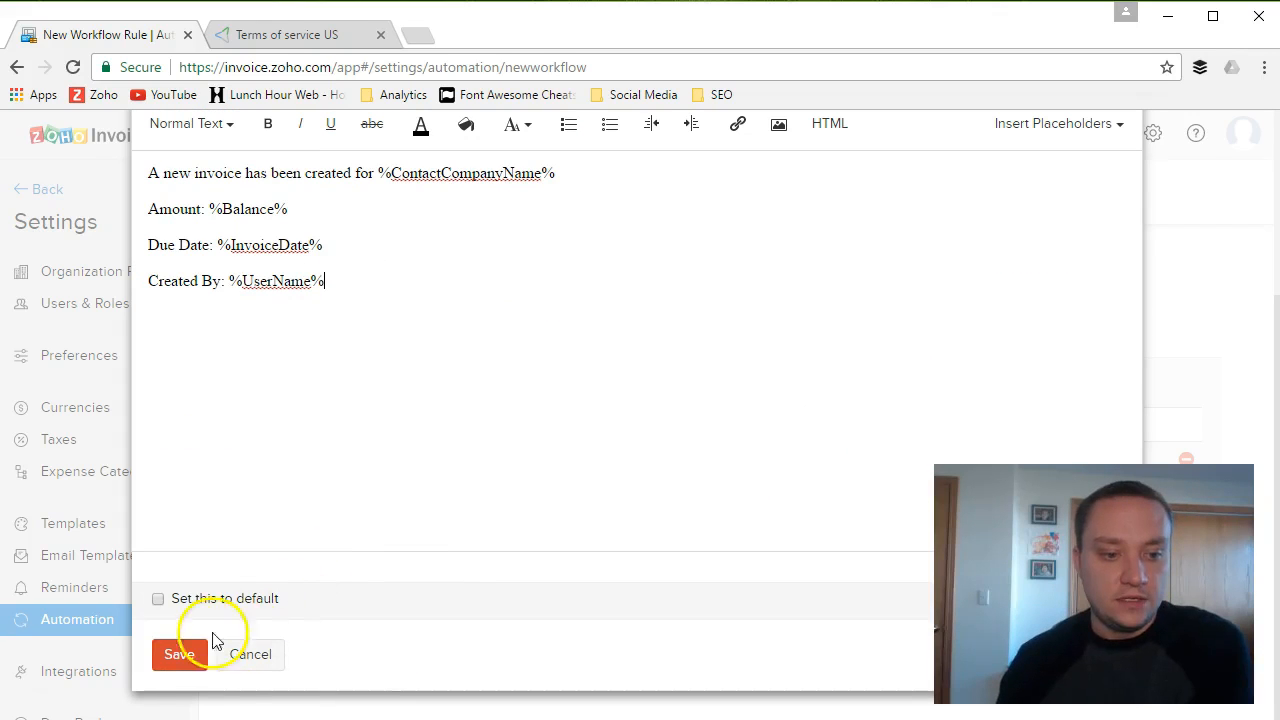
pyautogui.click(174, 657)
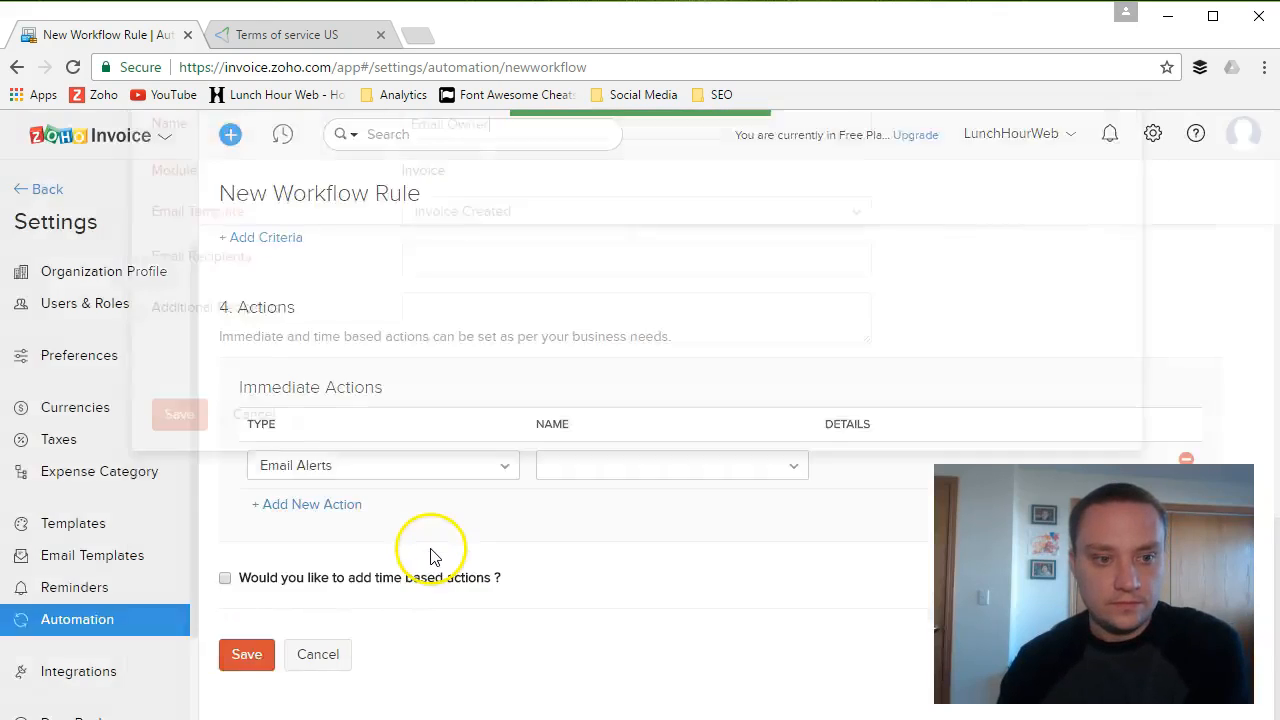
# - Choose the organization's user as the alert's email recipient, then save the alert and the workflow rule
pyautogui.click(476, 344)
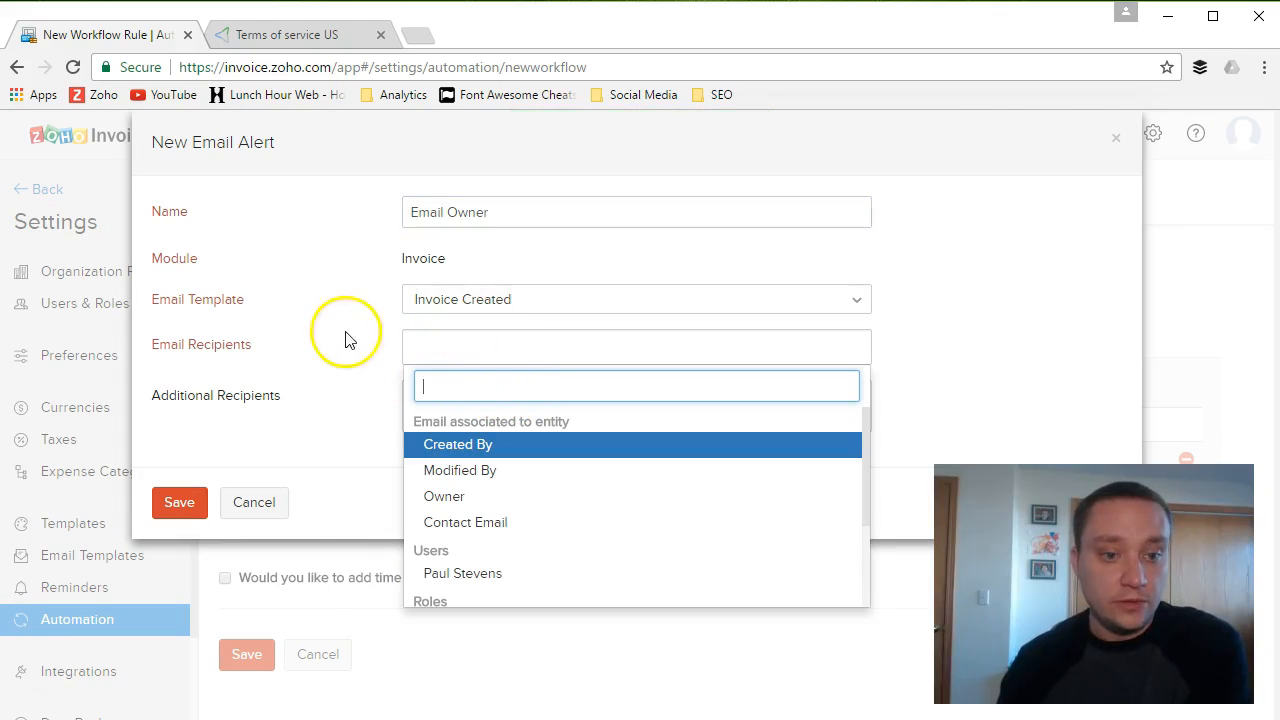
pyautogui.click(443, 572)
pyautogui.click(464, 404)
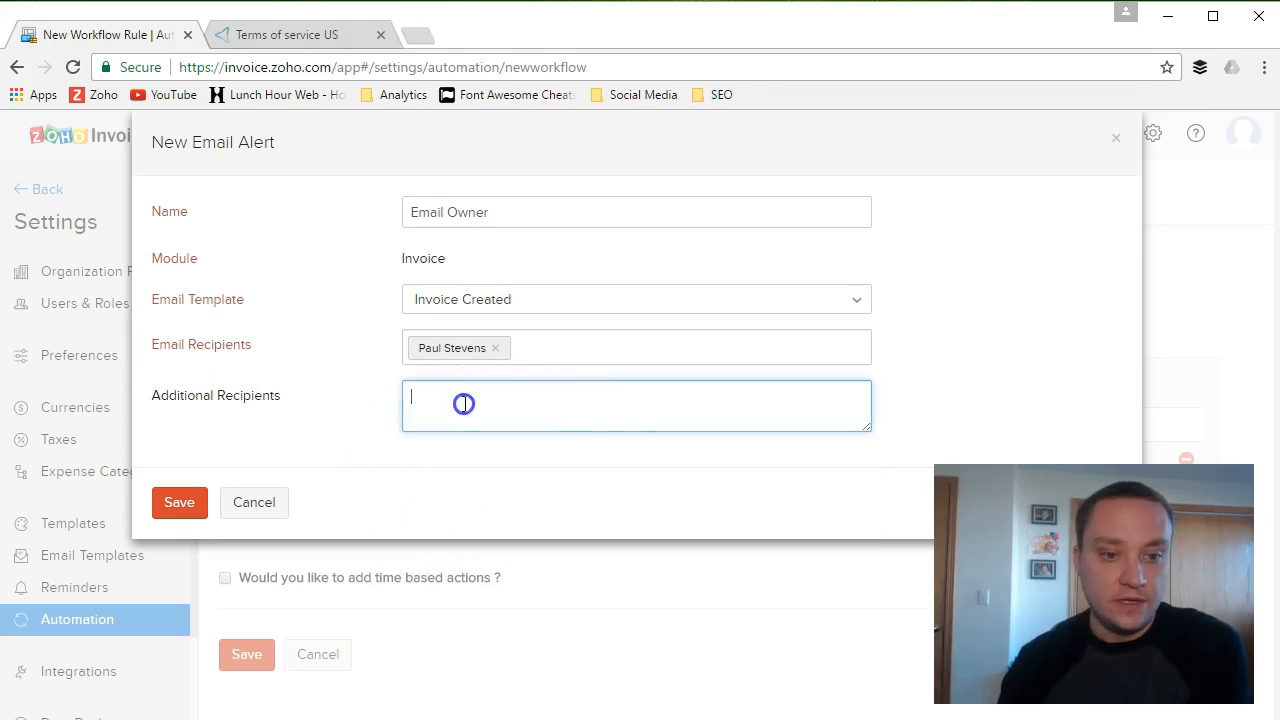
pyautogui.click(183, 503)
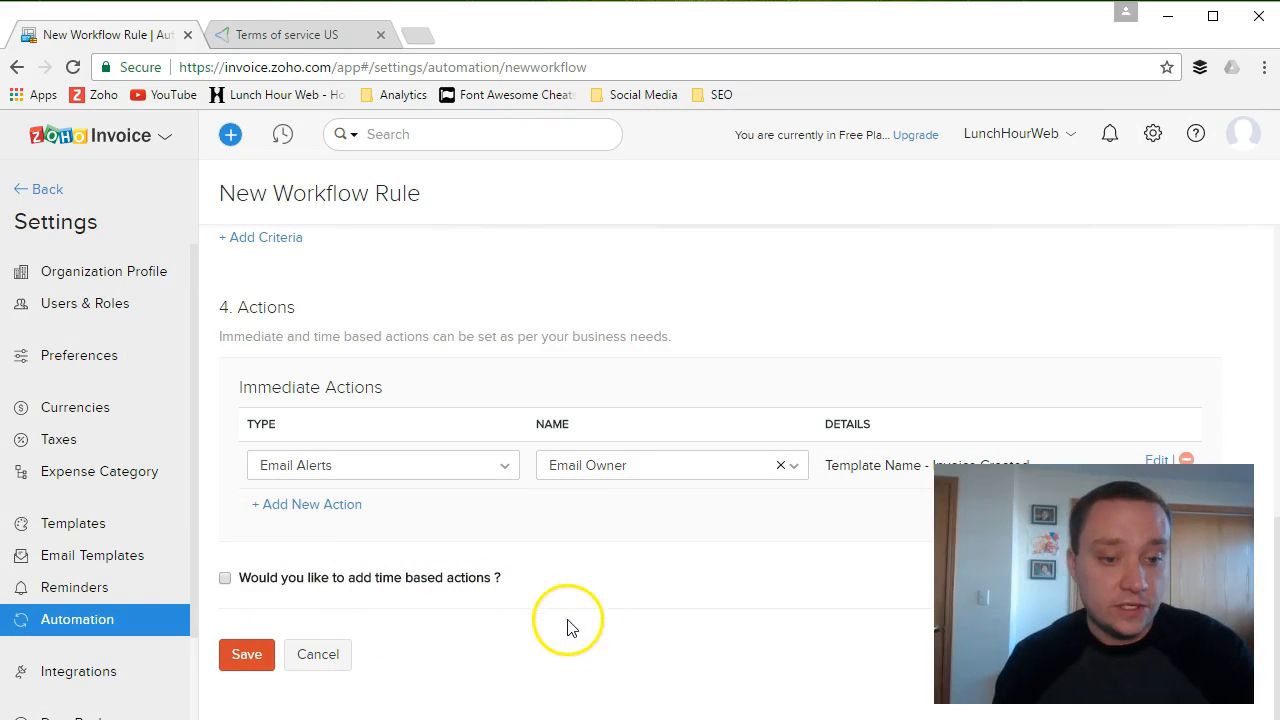
pyautogui.click(242, 655)
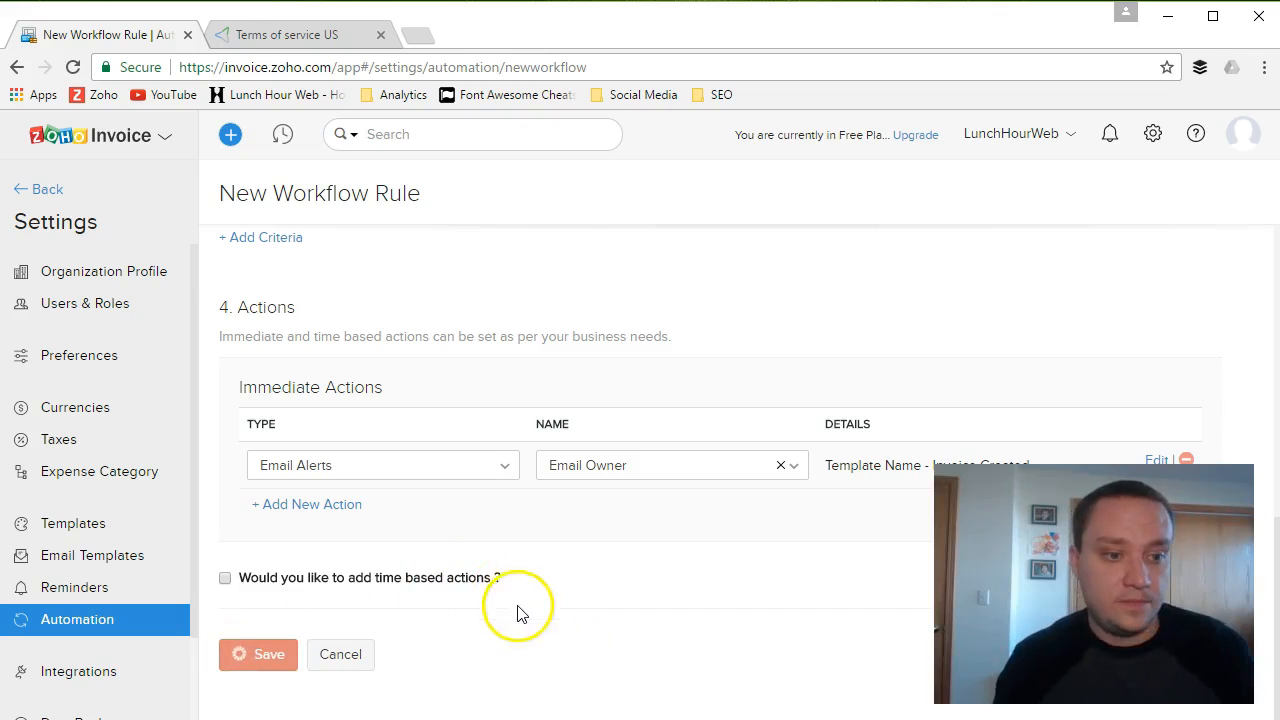
# - Leave the settings and start a new invoice for the first listed customer
pyautogui.click(38, 190)
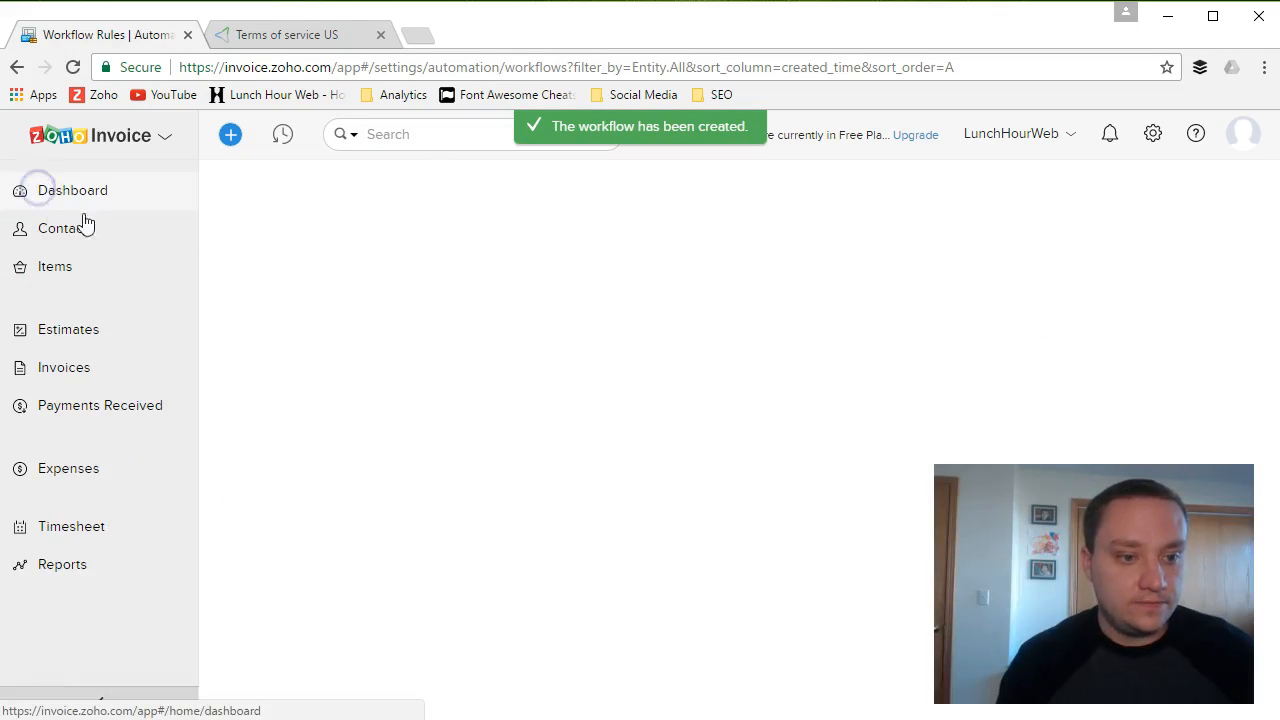
pyautogui.click(150, 368)
pyautogui.click(181, 370)
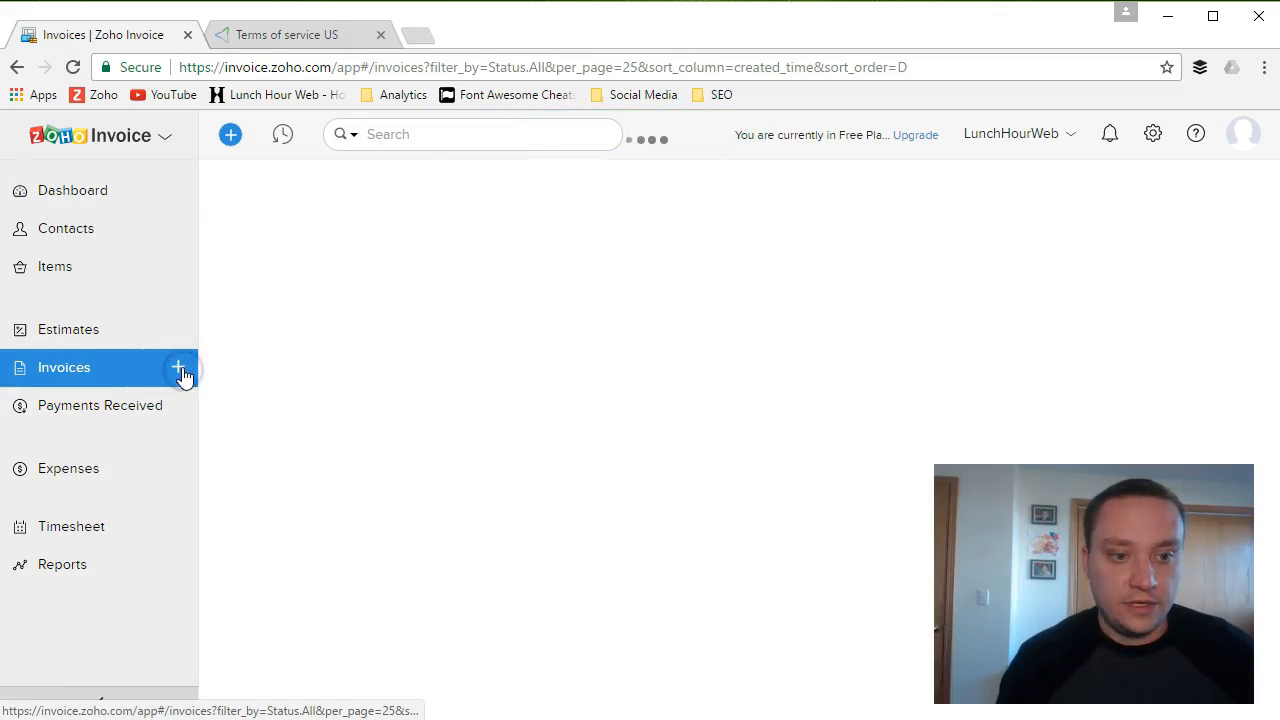
pyautogui.click(569, 278)
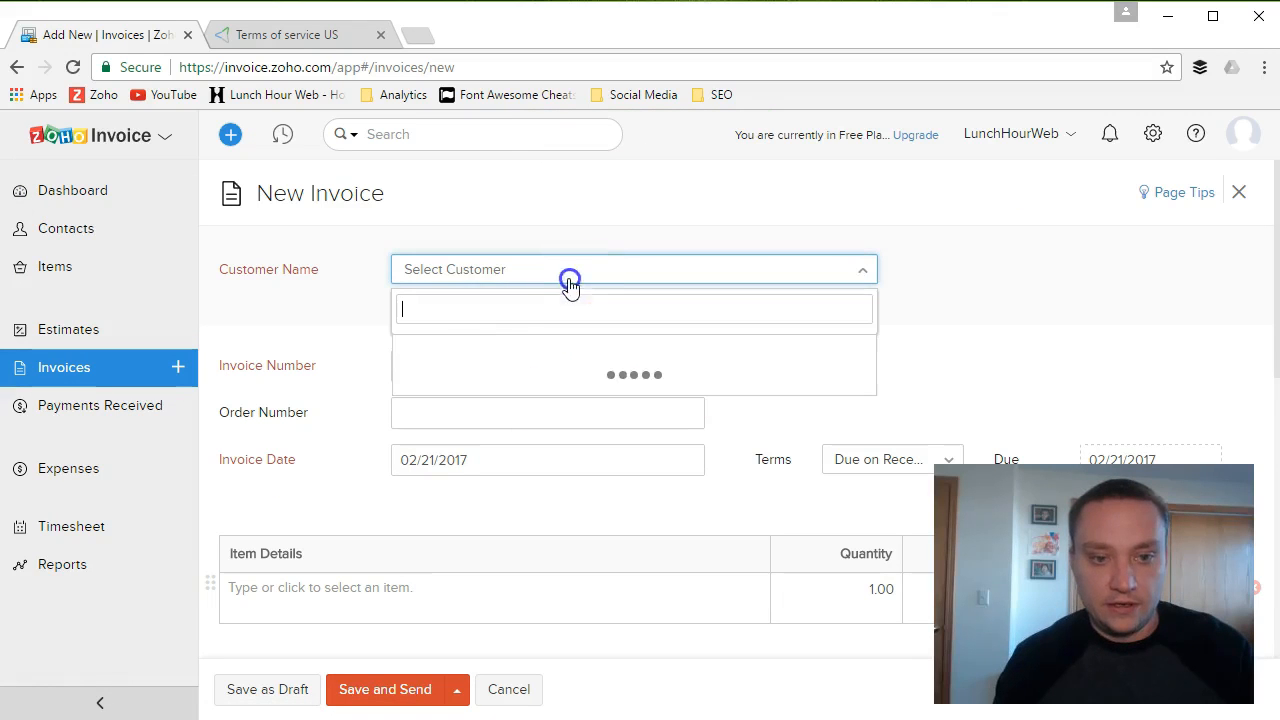
pyautogui.click(470, 350)
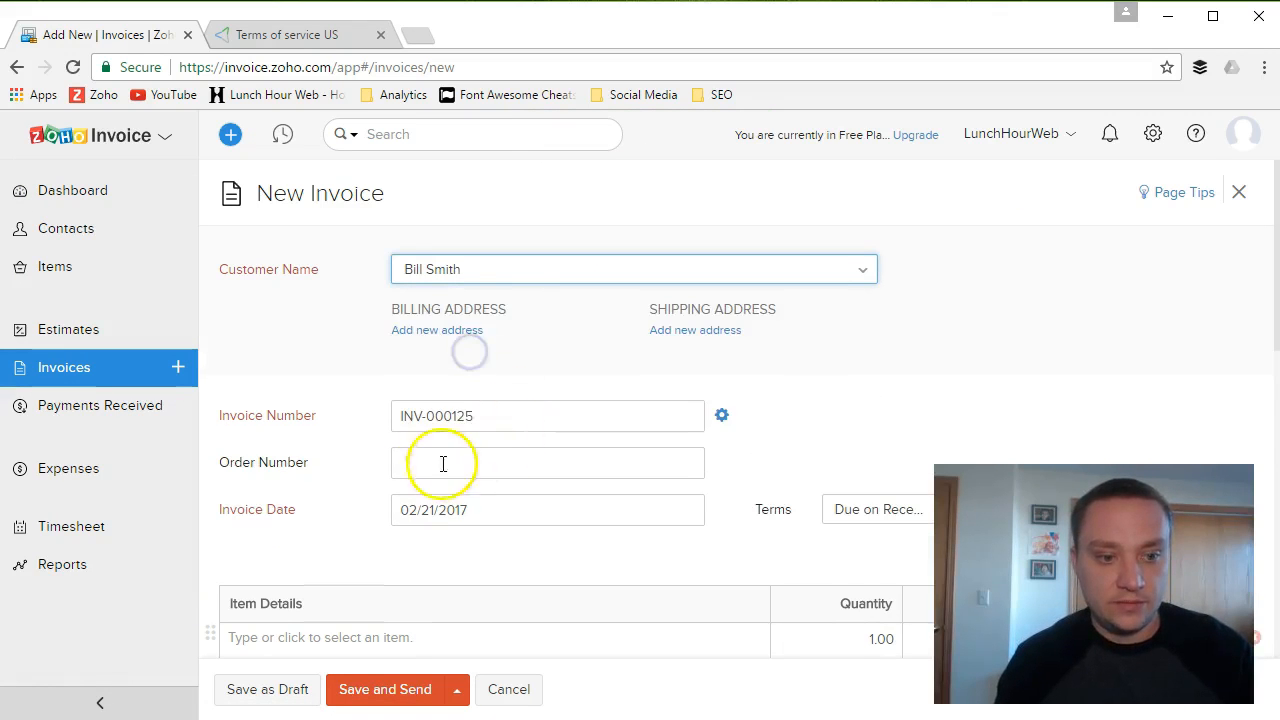
# - Add the Mowing item with the description "This is a test" and save the invoice with the option to schedule its email
pyautogui.scroll(-5, 280, 457)
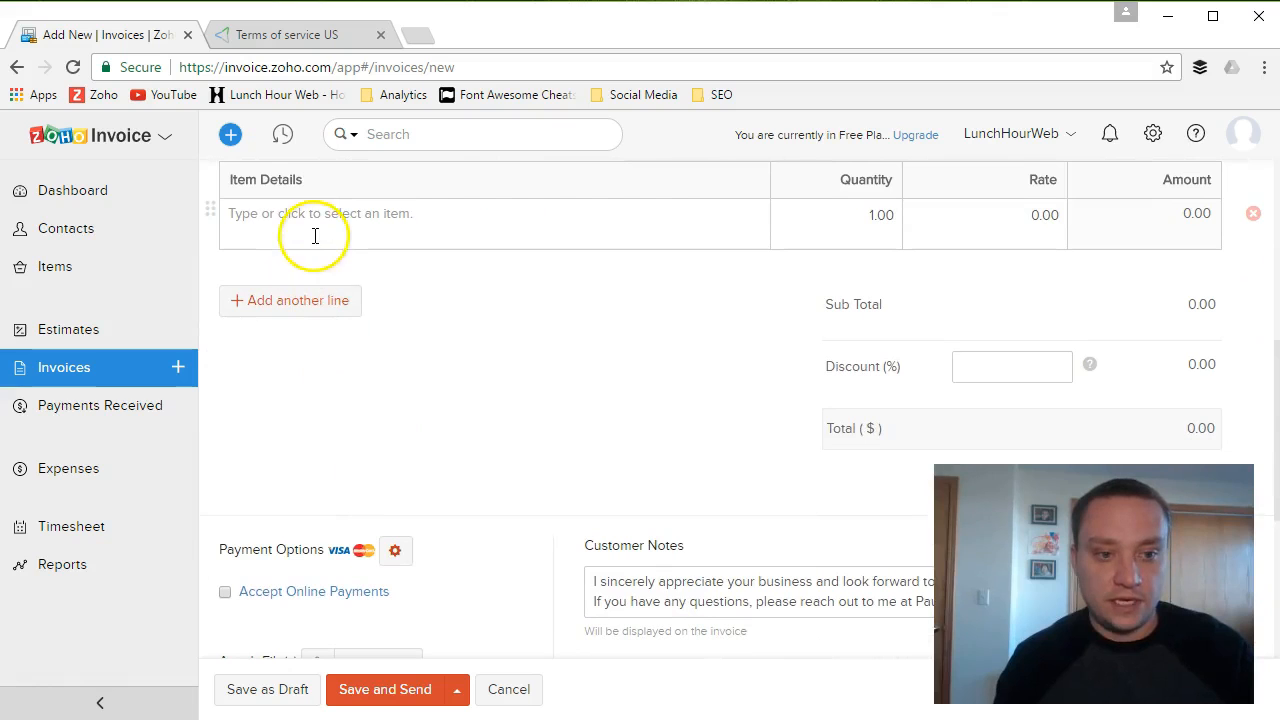
pyautogui.click(315, 218)
pyautogui.click(278, 292)
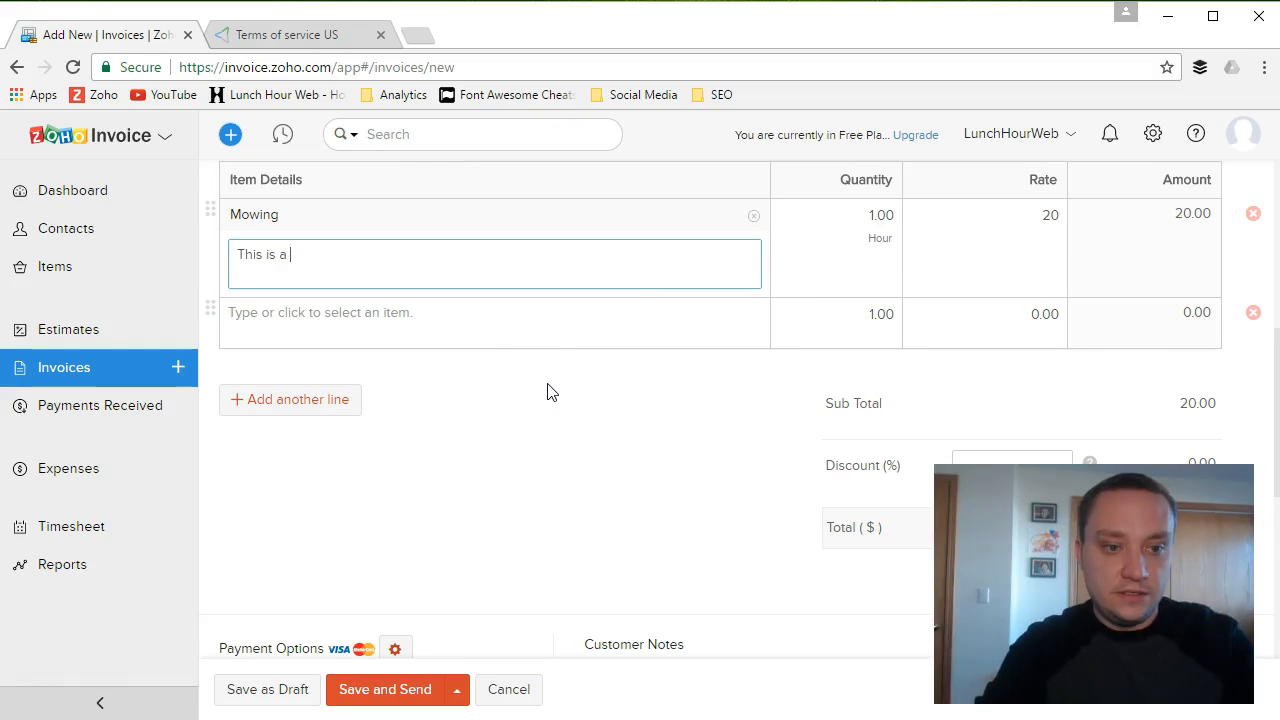
pyautogui.click(456, 689)
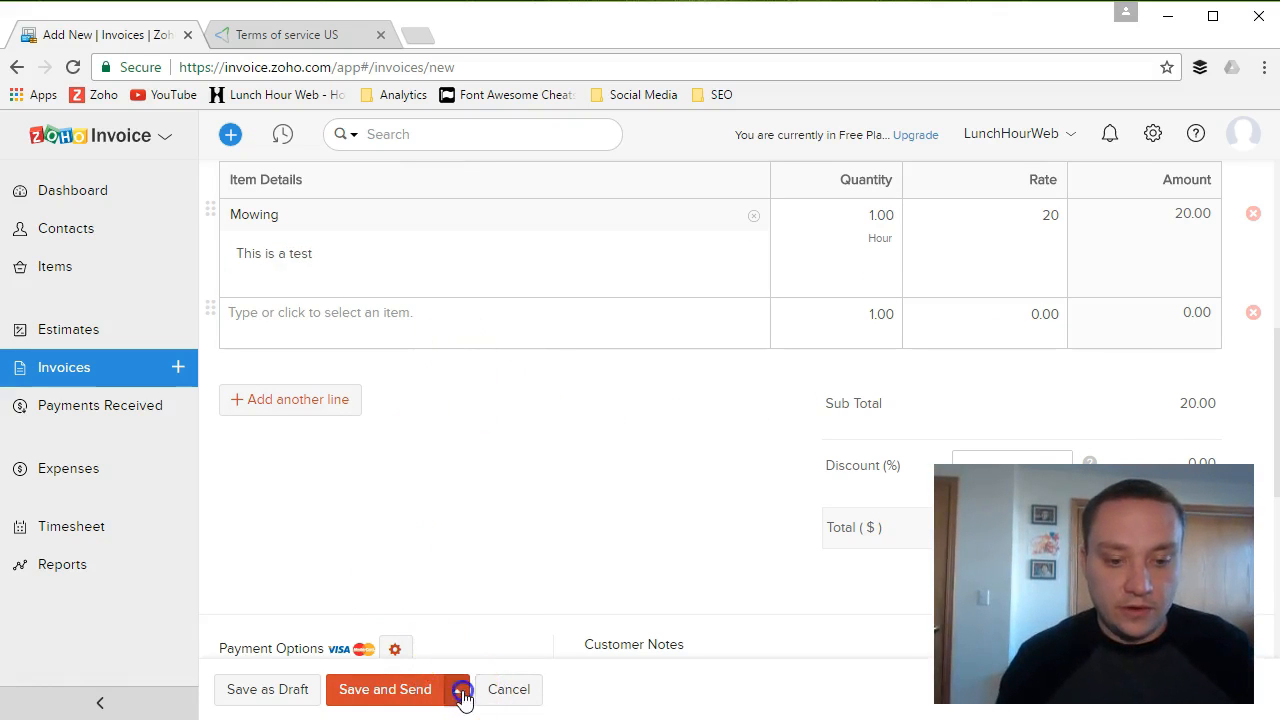
pyautogui.click(455, 653)
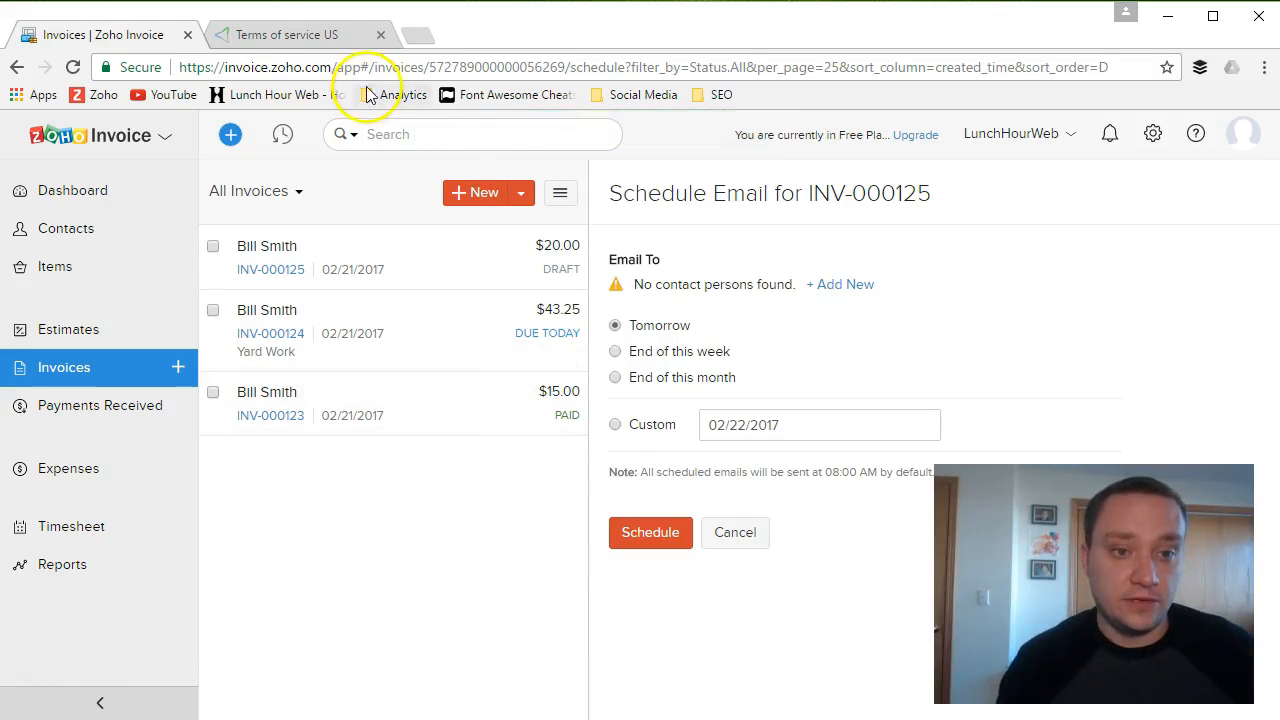
# - Switch to Zoho Mail in a new browser tab and open the "New Invoice Has been Created" email from the inbox
pyautogui.click(422, 38)
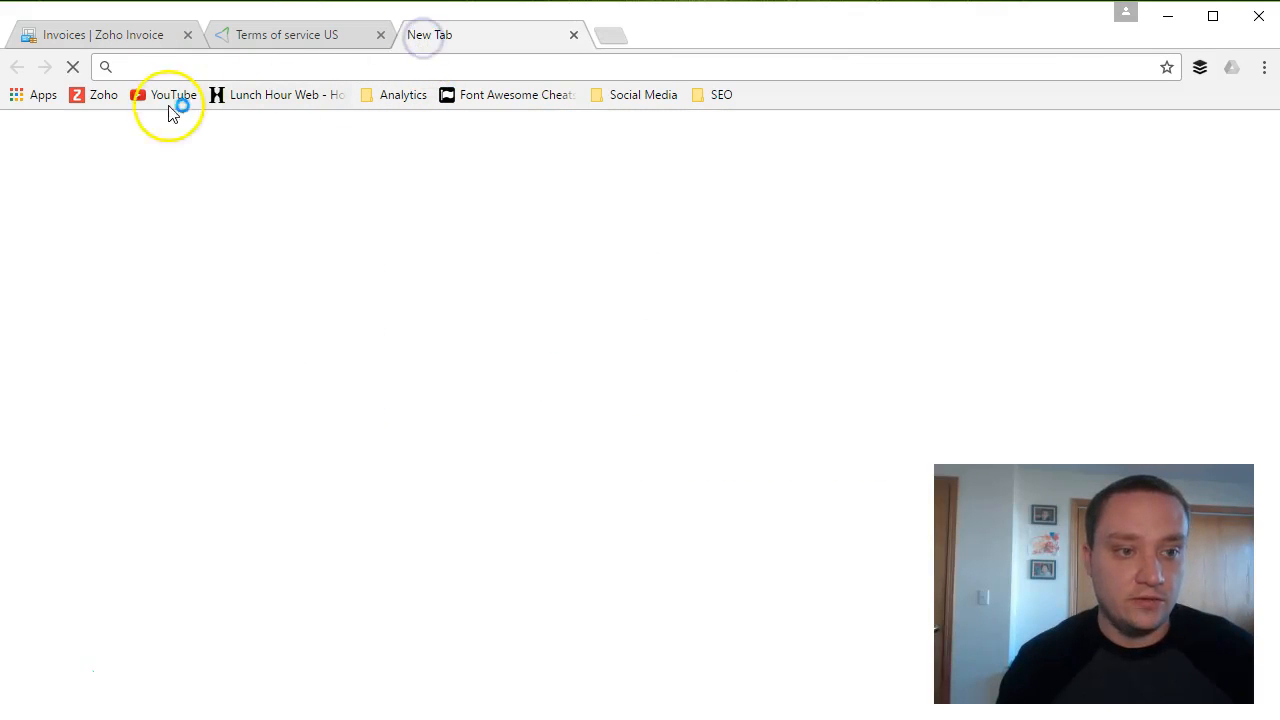
pyautogui.click(98, 98)
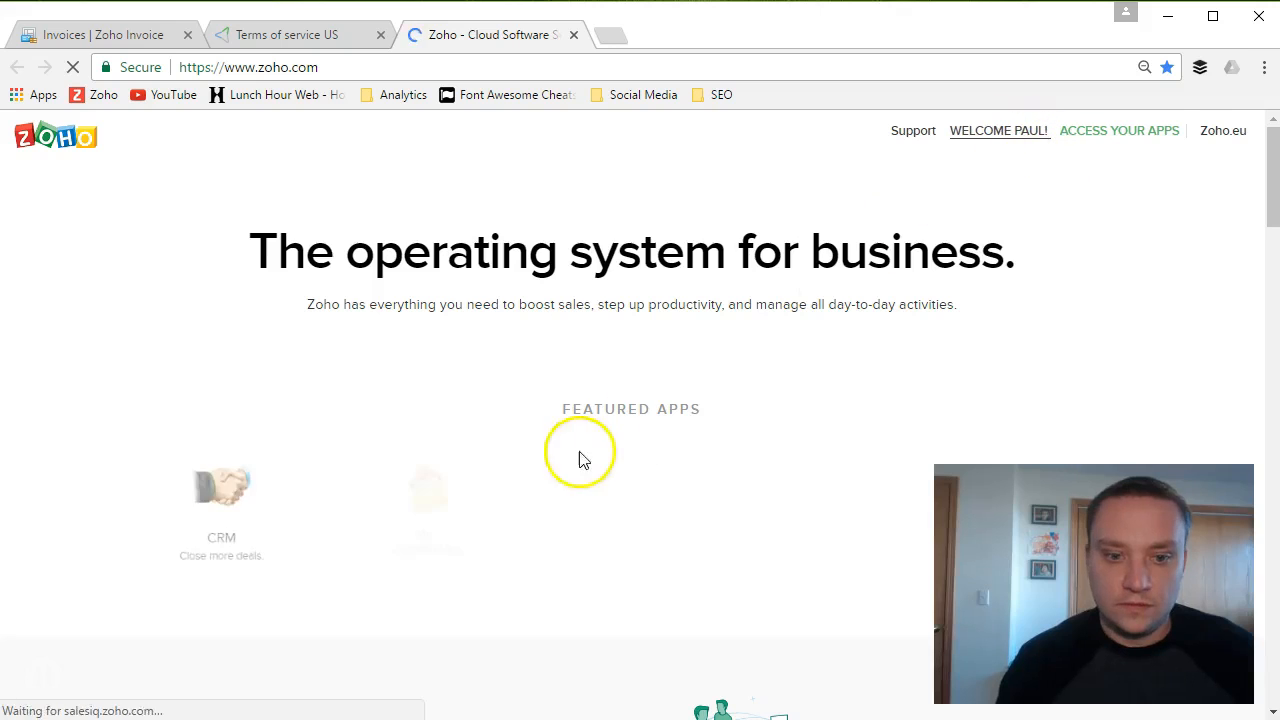
pyautogui.click(445, 508)
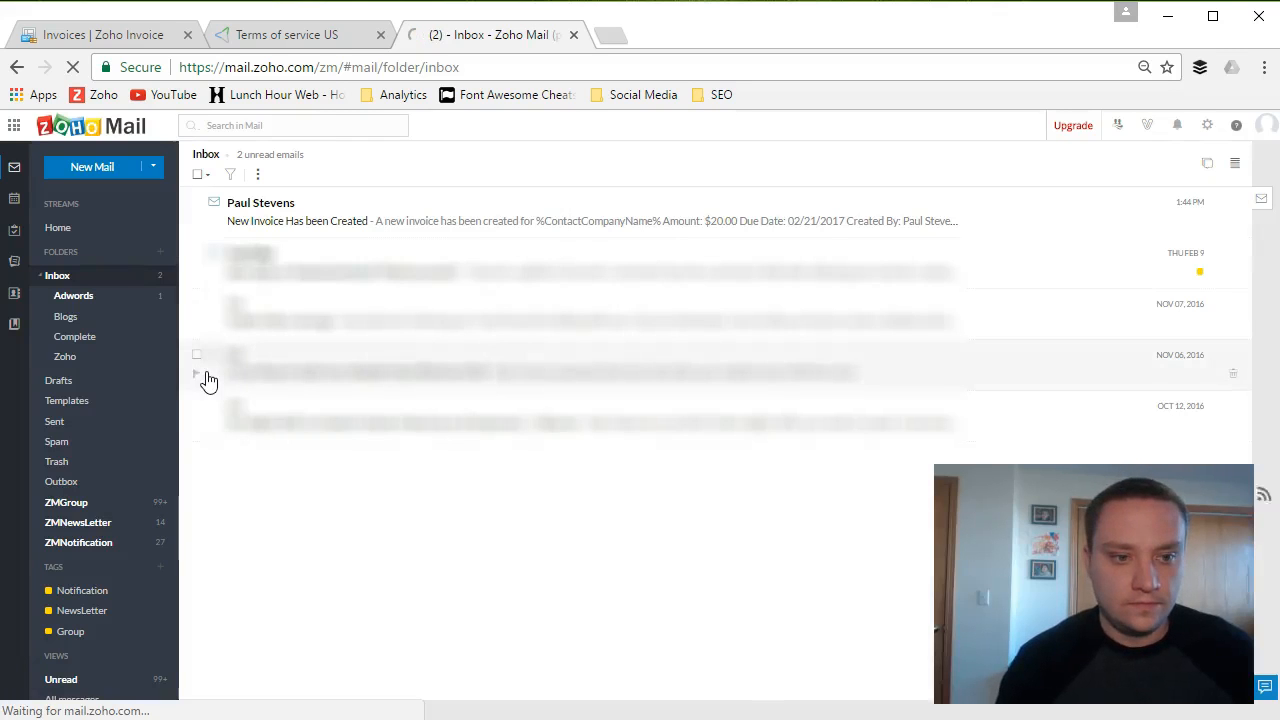
pyautogui.click(203, 423)
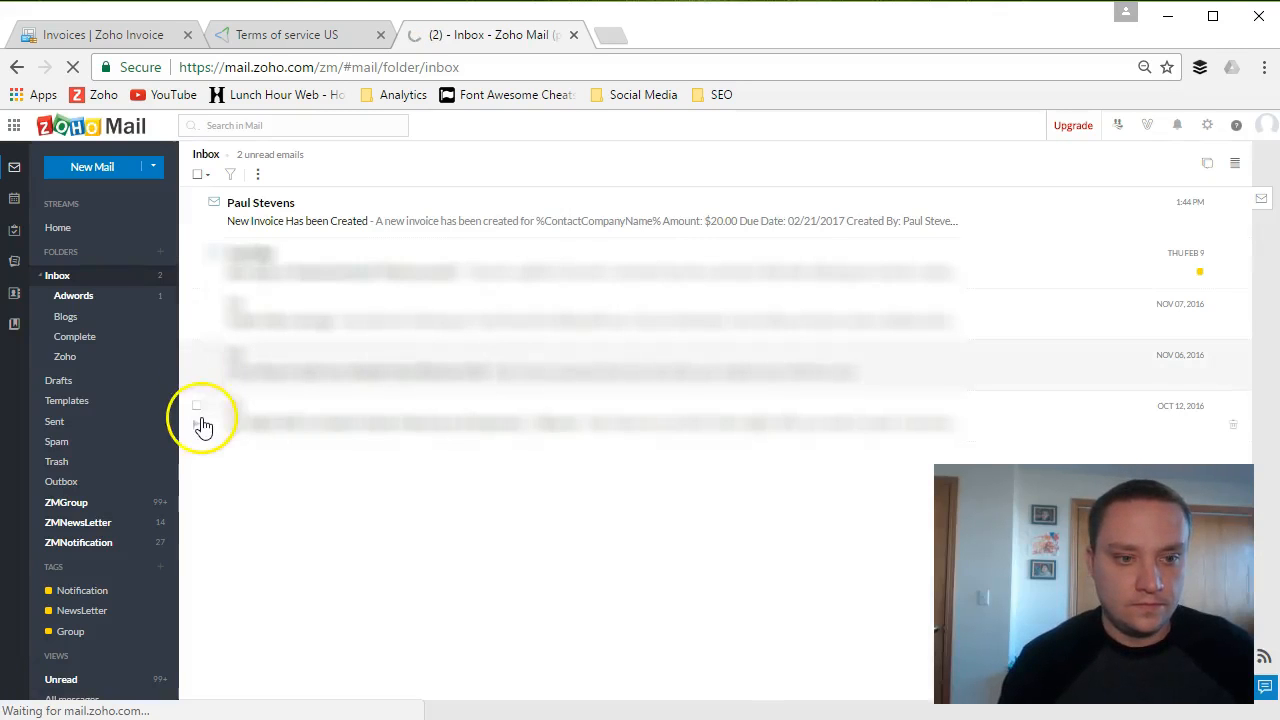
pyautogui.click(253, 222)
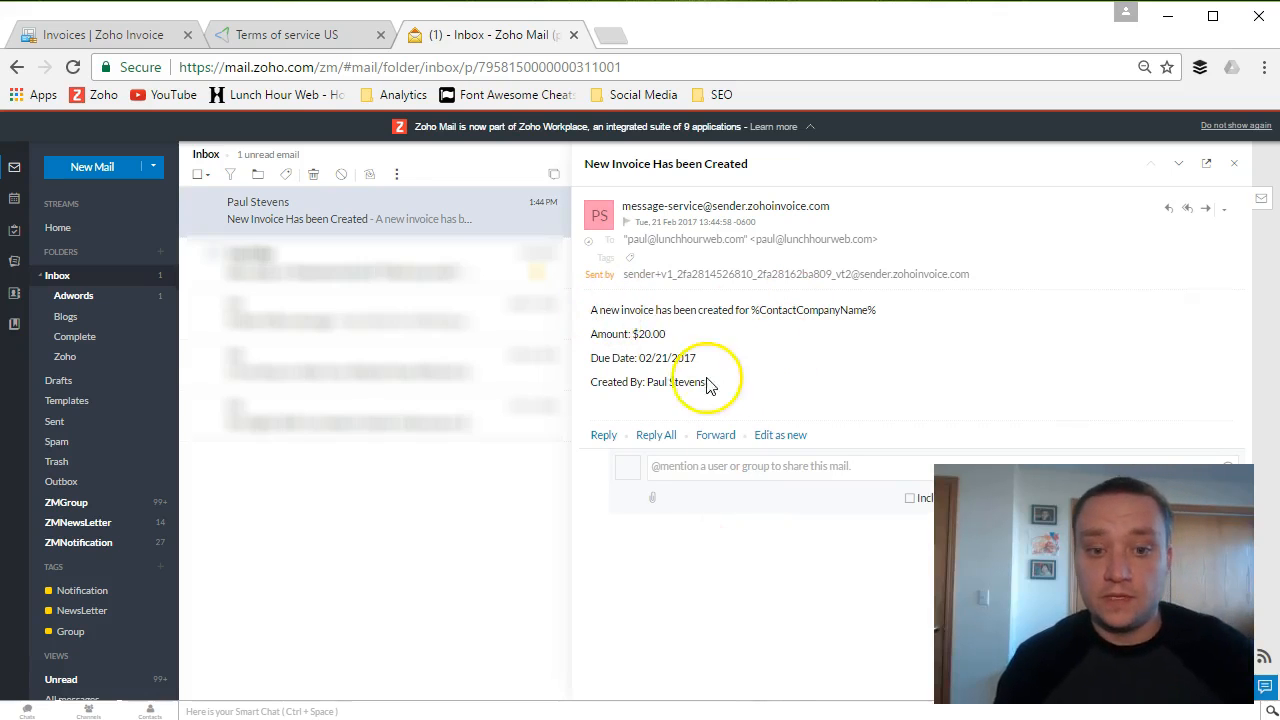
# - Check the customer, amount, due date and creator lines in the notification email, and return to Zoho Invoice
pyautogui.moveTo(884, 308); pyautogui.dragTo(836, 316)
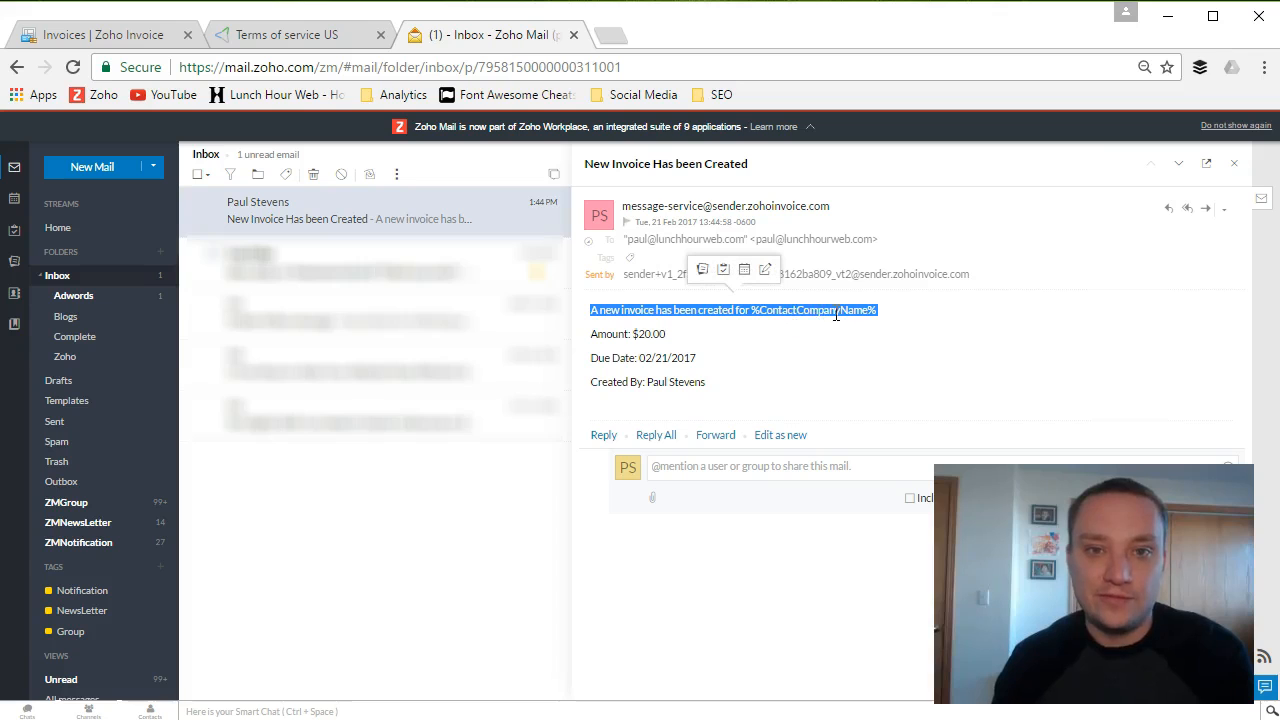
pyautogui.moveTo(668, 335); pyautogui.dragTo(641, 384)
pyautogui.click(694, 351)
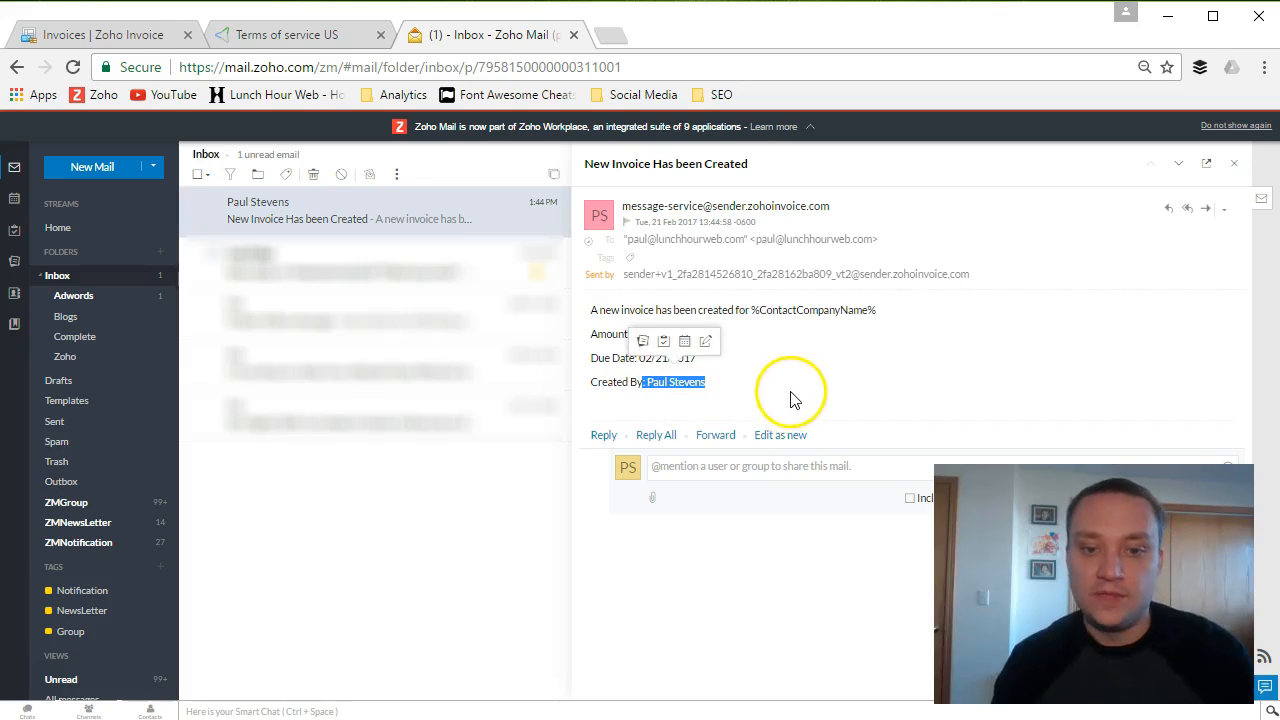
pyautogui.click(112, 34)
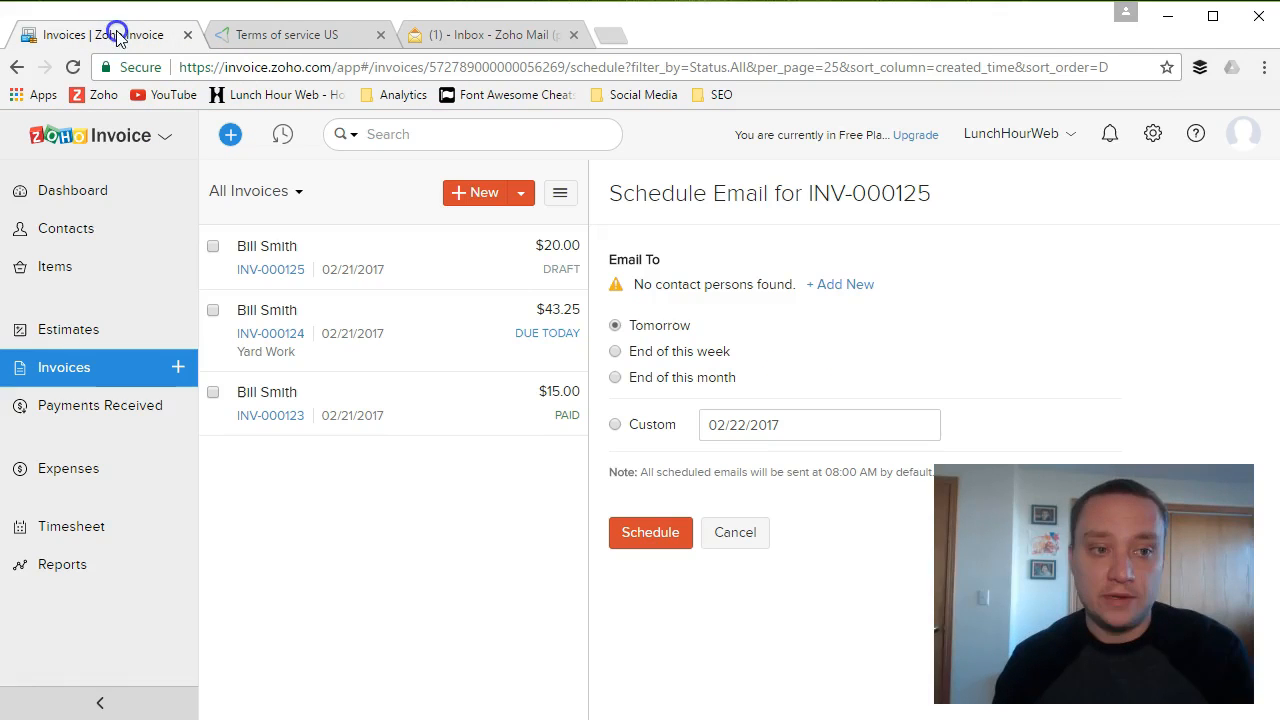